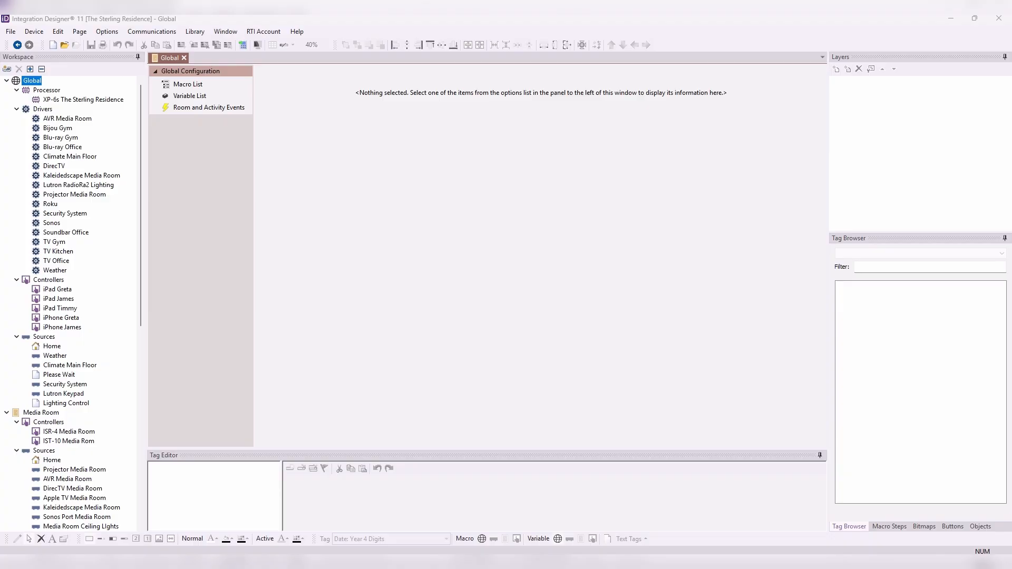
- Open the Media Room's DirecTV source and view its Satellite pages for the first iPhone, ISR-4 and IST-10 controllers
scroll(113, 195, "down", 10)
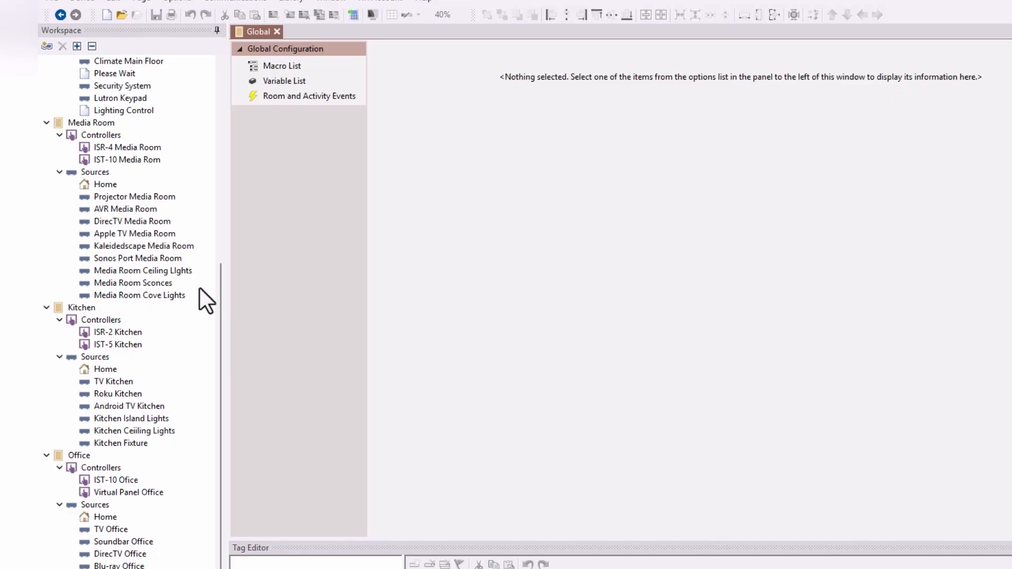
left_click(140, 224)
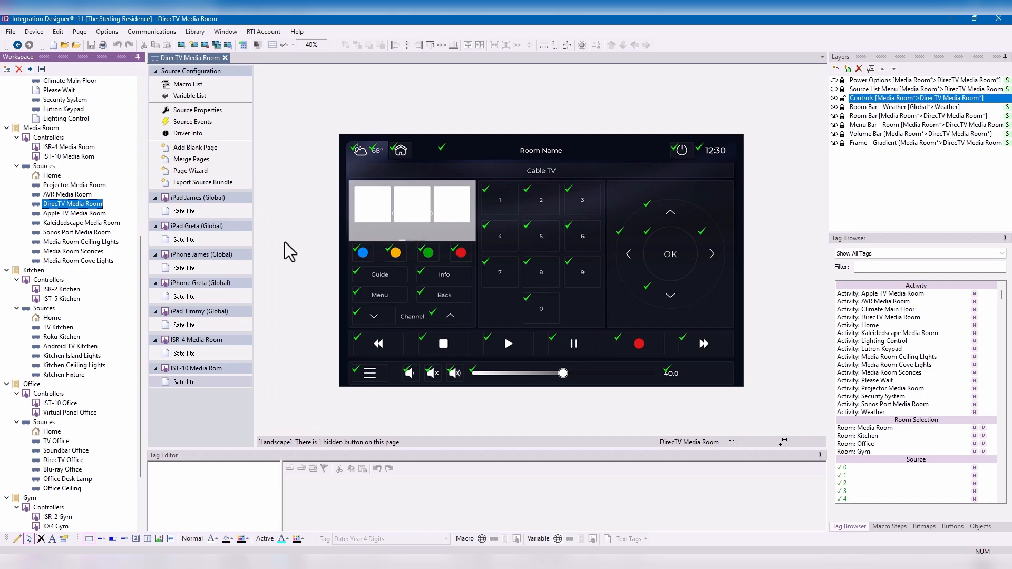
left_click(204, 272)
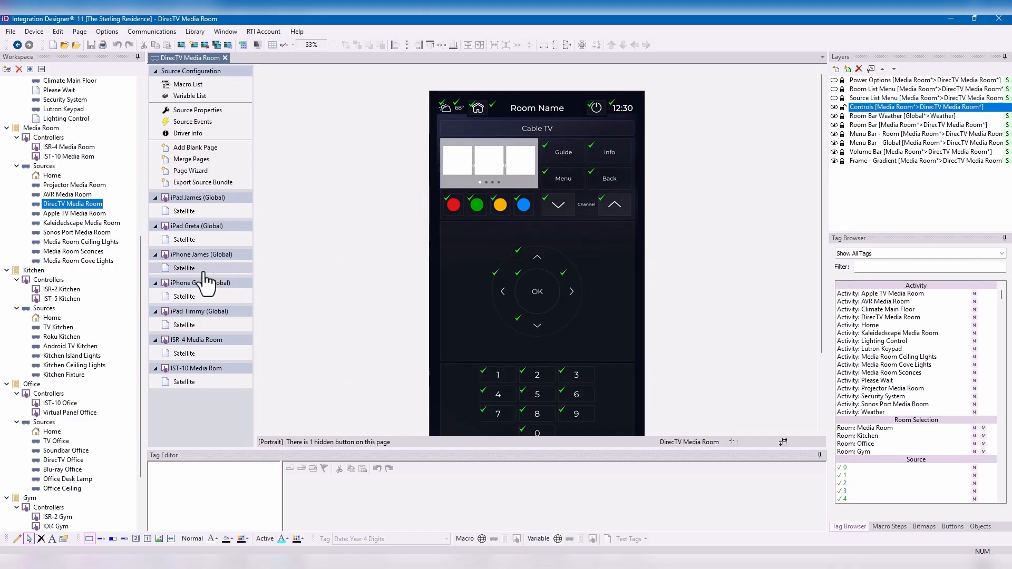
scroll(561, 302, "down", 3)
scroll(561, 303, "up", 1)
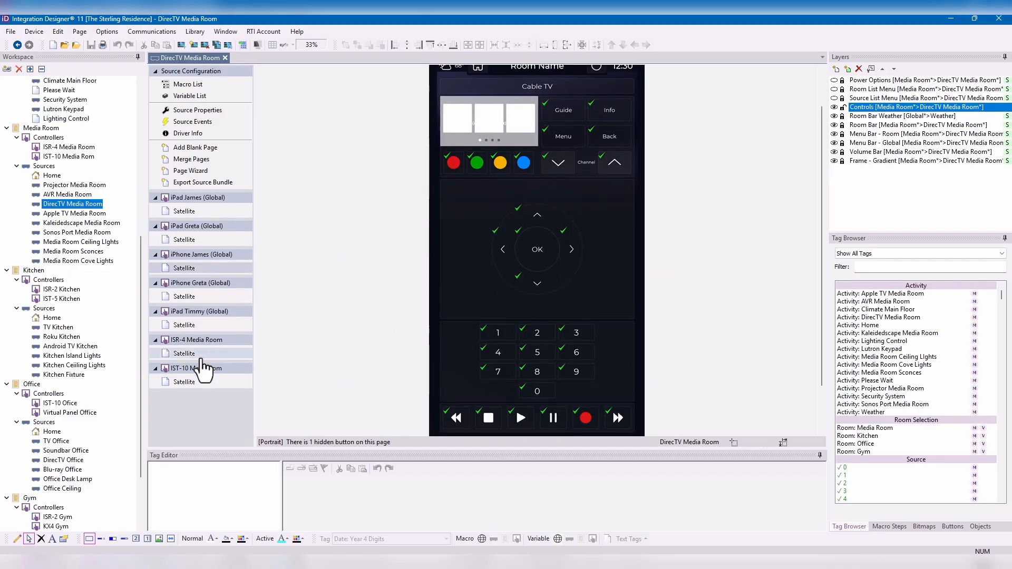
left_click(209, 352)
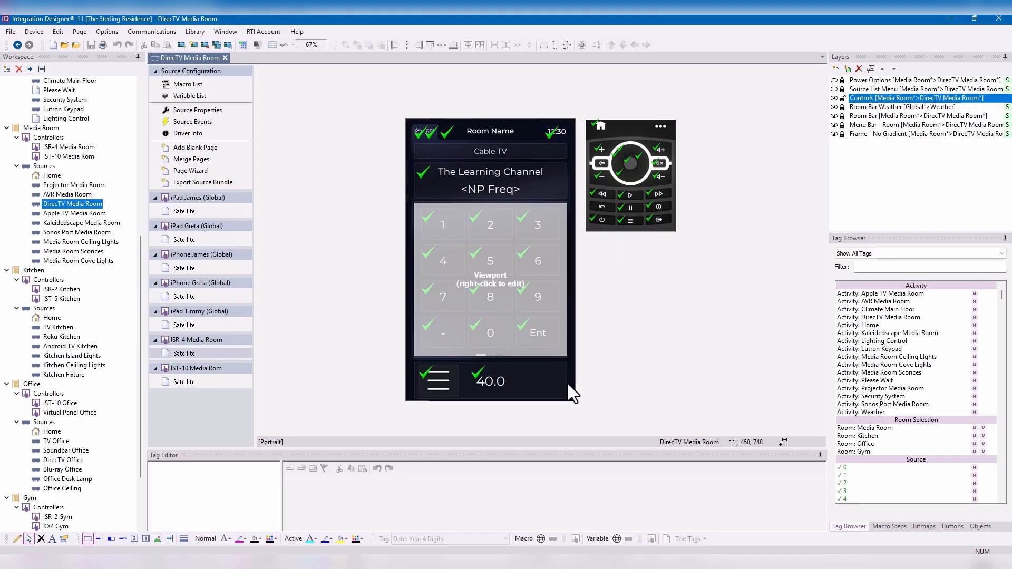
left_click(210, 383)
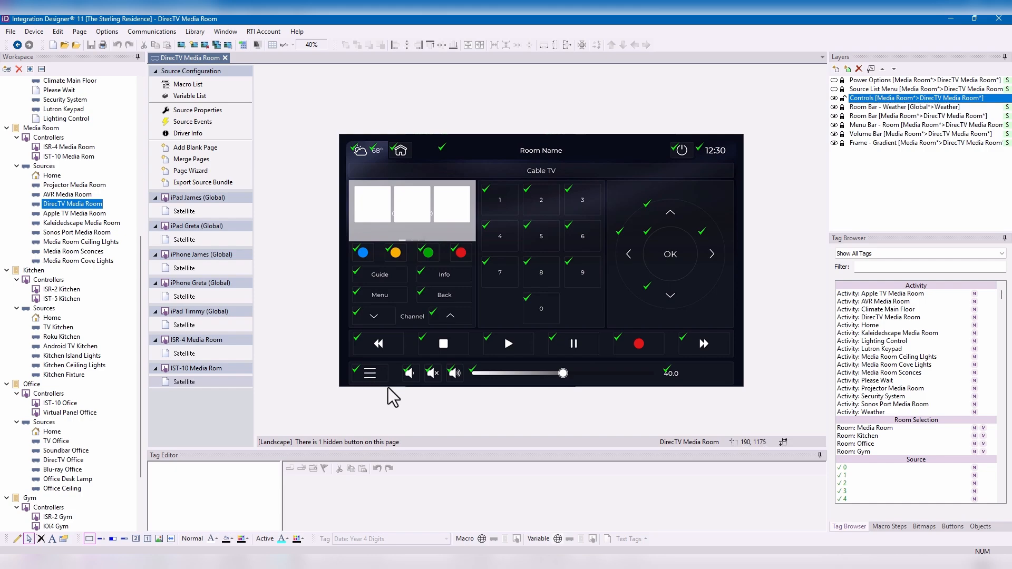
- Start the Page Wizard for the IST-10 Media Rom controller and preview the Elegance AM/FM Radio page in landscape orientation
left_click(182, 172)
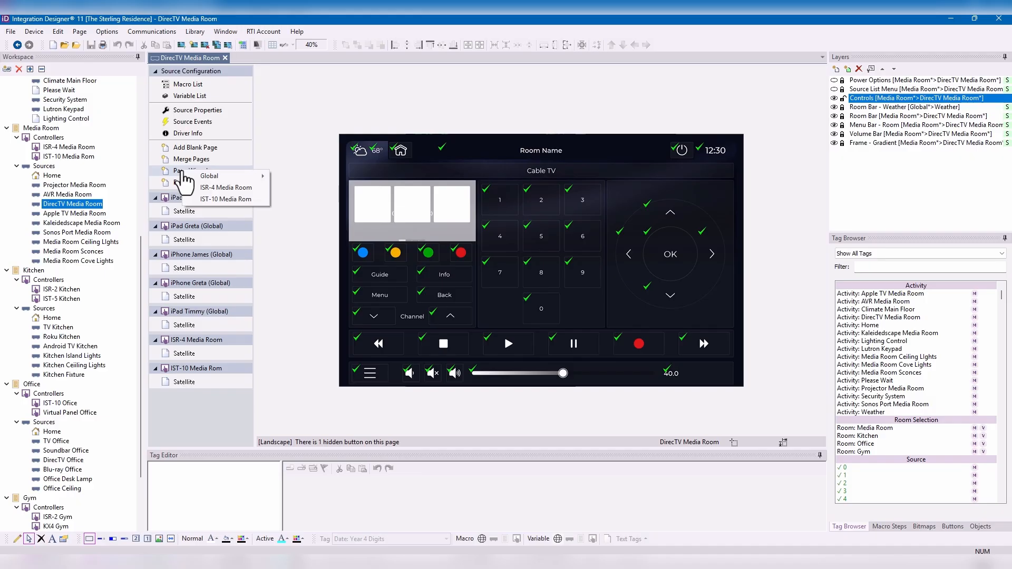
left_click(225, 199)
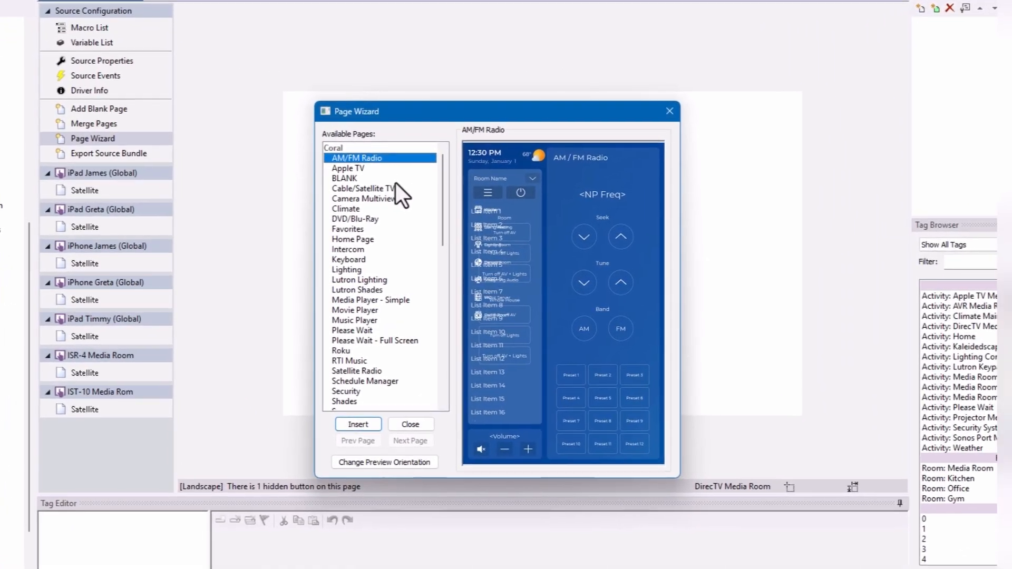
scroll(370, 157, "down", 1)
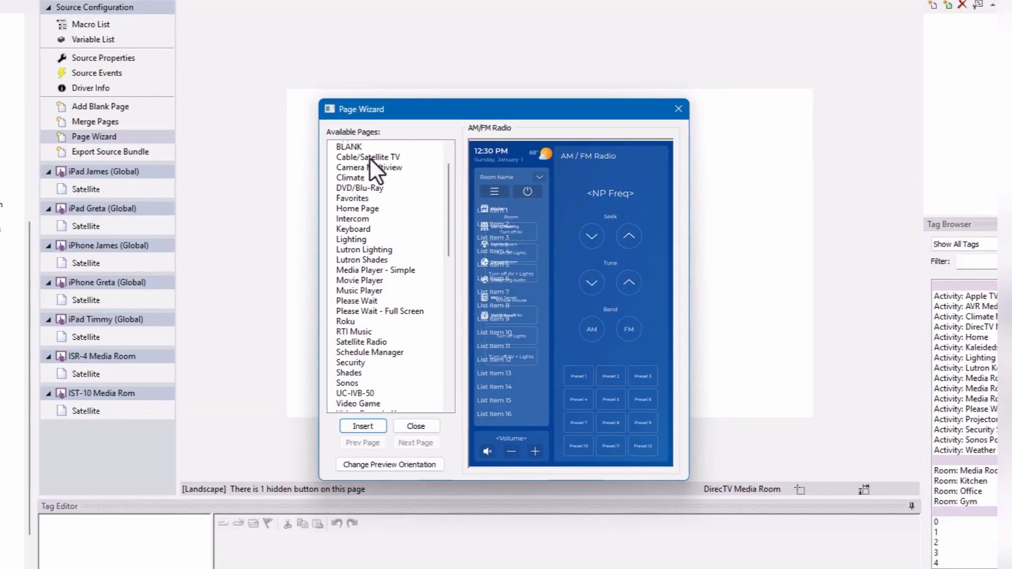
scroll(371, 159, "down", 6)
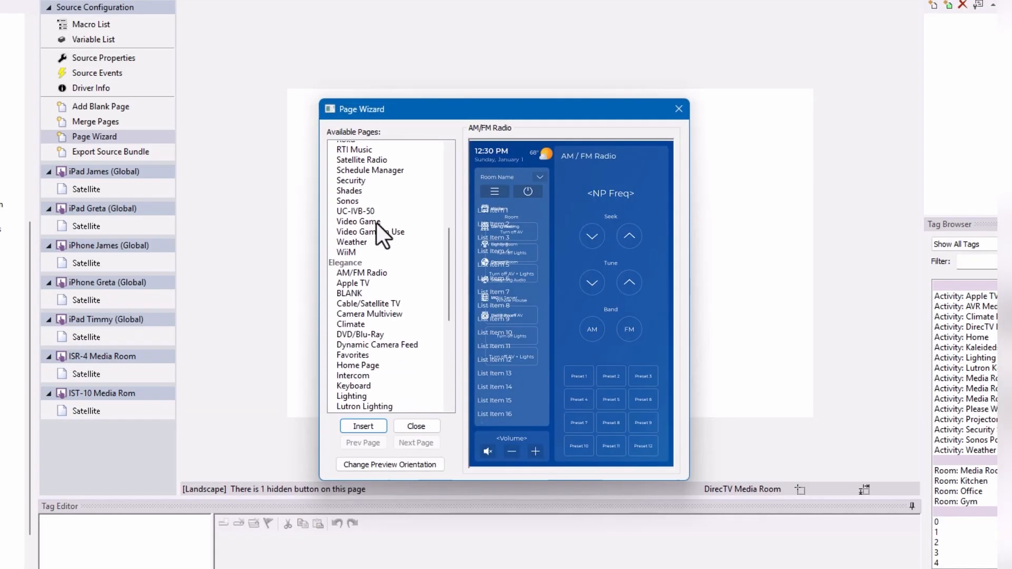
scroll(377, 223, "down", 2)
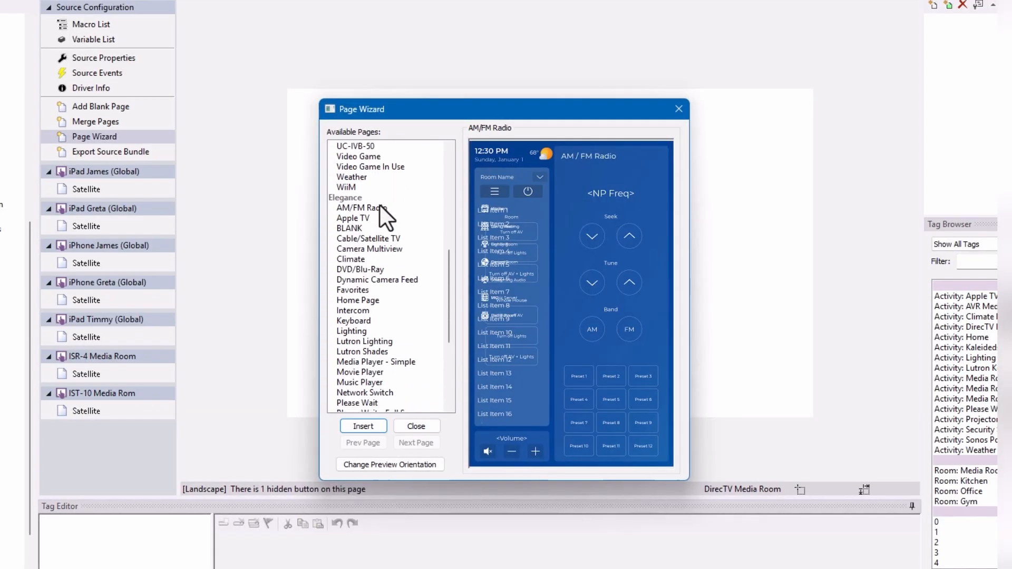
left_click(379, 207)
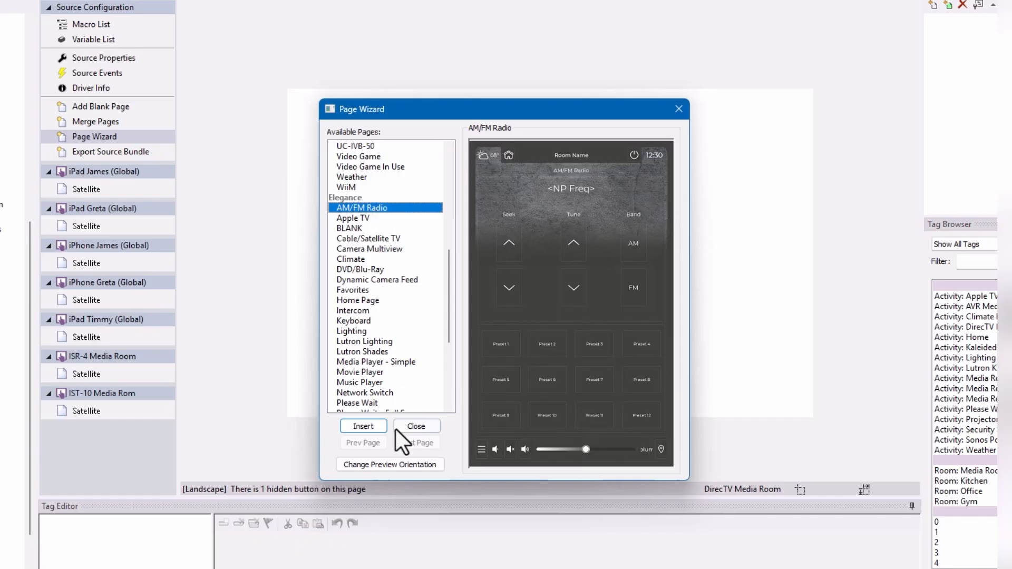
left_click(389, 465)
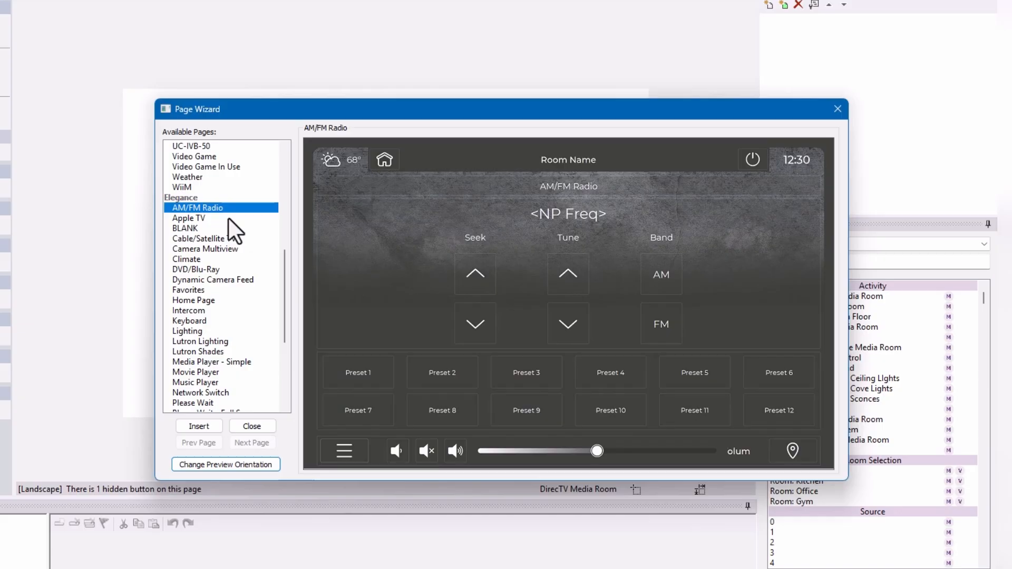
- Preview the Elegance templates Apple TV, BLANK, Cable/Satellite TV, Camera Multiview, Climate and DVD/Blu-Ray
left_click(187, 219)
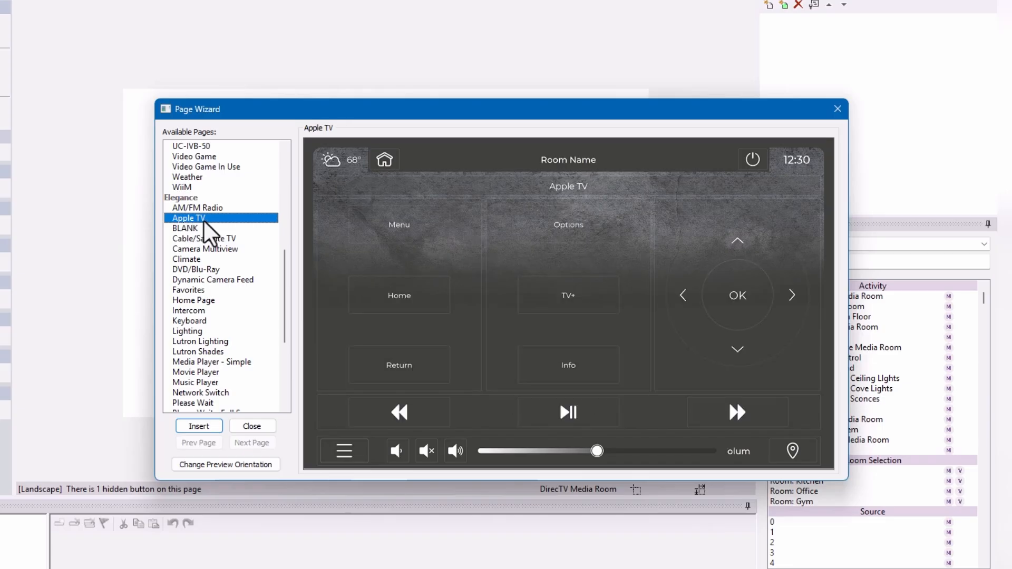
left_click(207, 230)
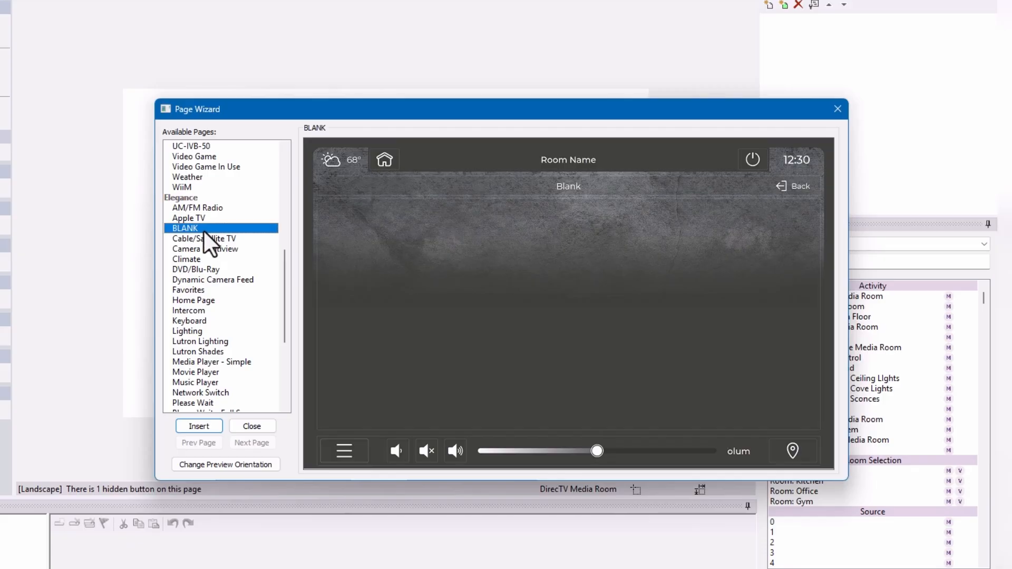
left_click(207, 239)
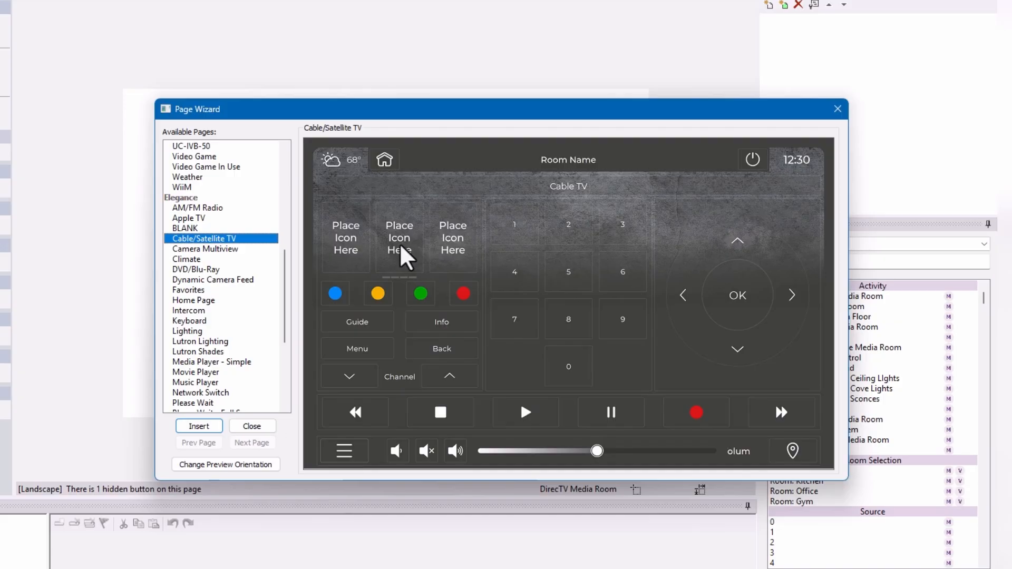
left_click(223, 249)
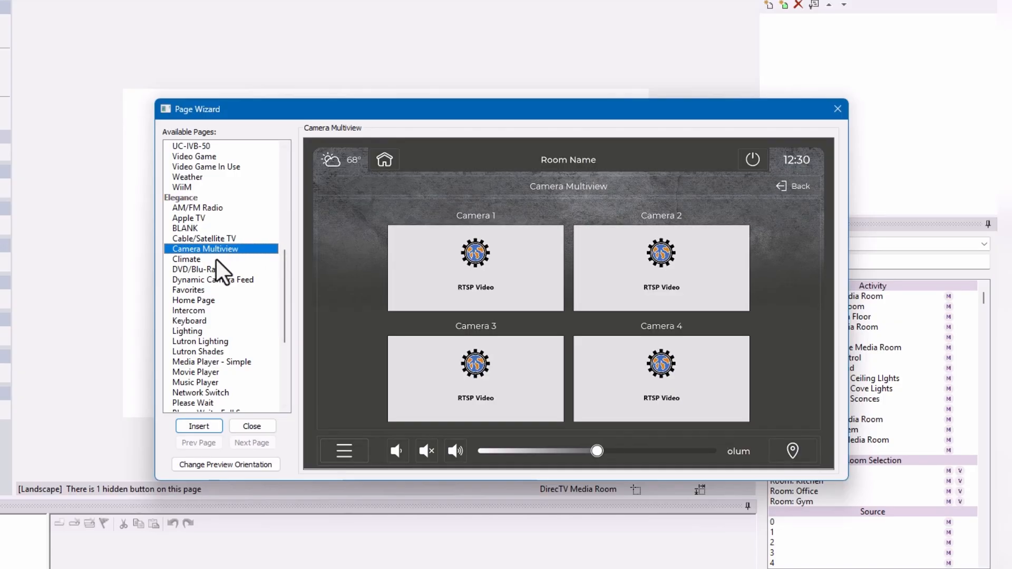
left_click(205, 258)
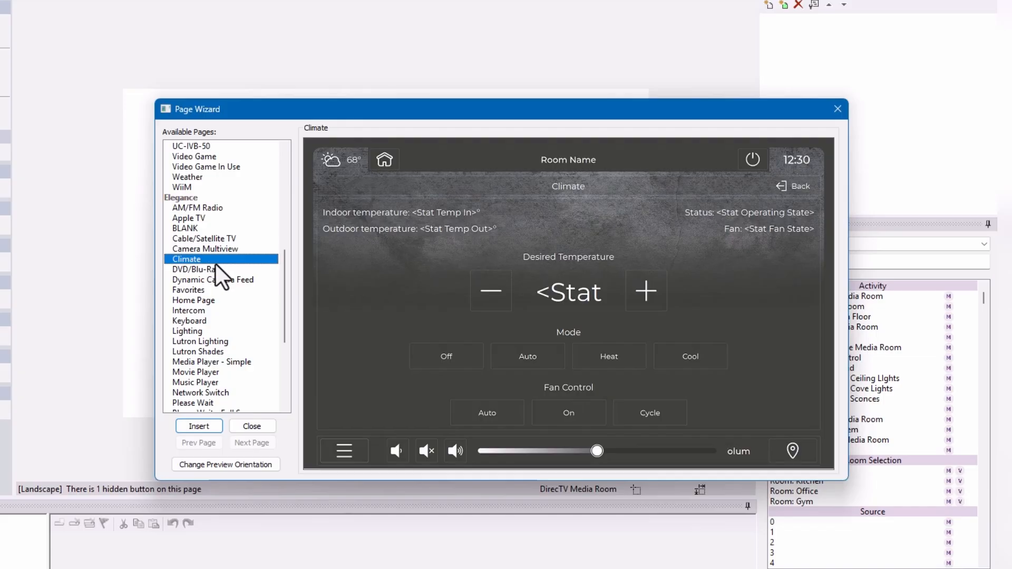
left_click(216, 270)
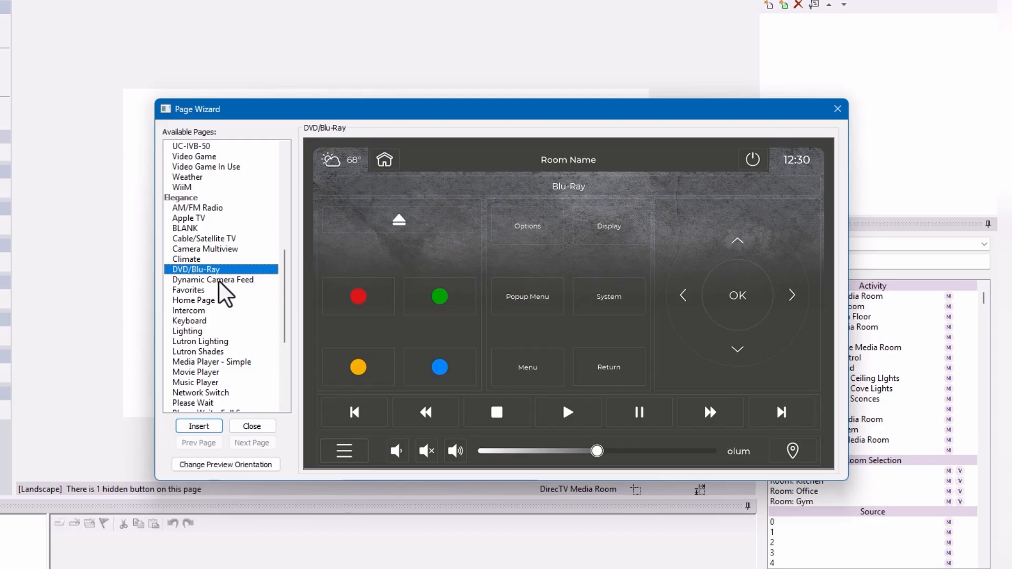
- Preview the Elegance templates Dynamic Camera Feed, Favorites, Home Page, Intercom and Keyboard
left_click(219, 281)
left_click(216, 291)
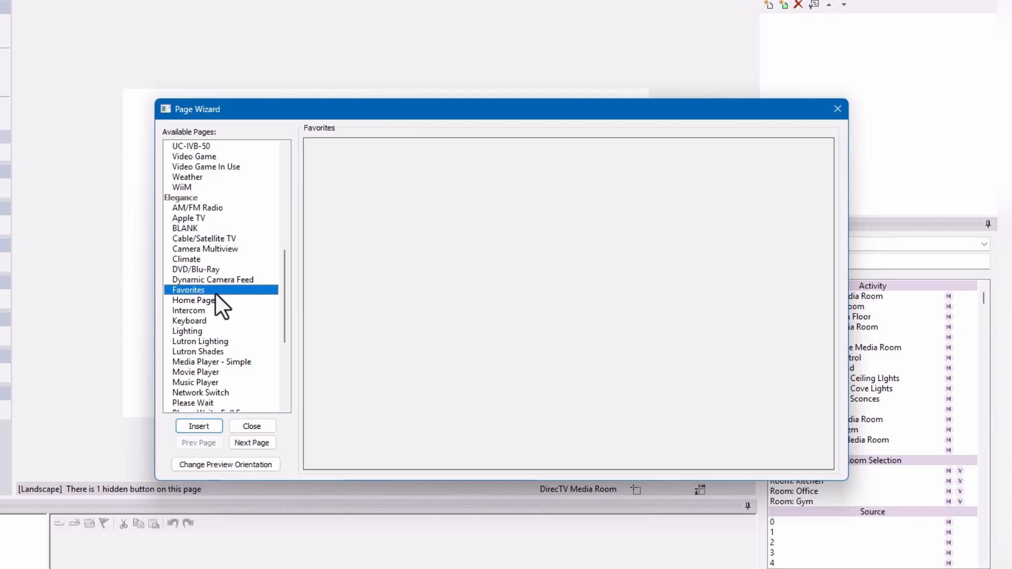
left_click(217, 301)
left_click(218, 312)
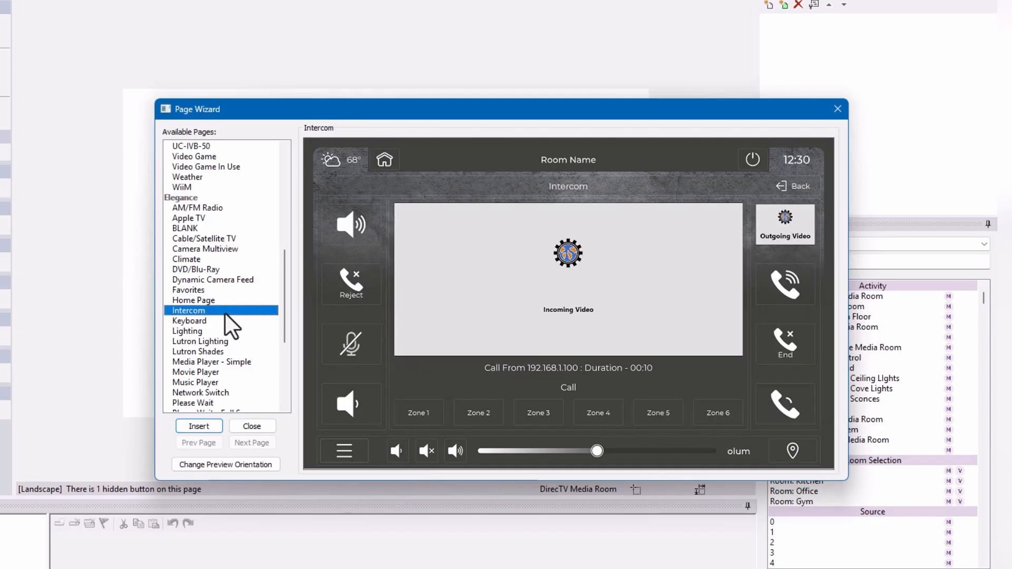
left_click(223, 324)
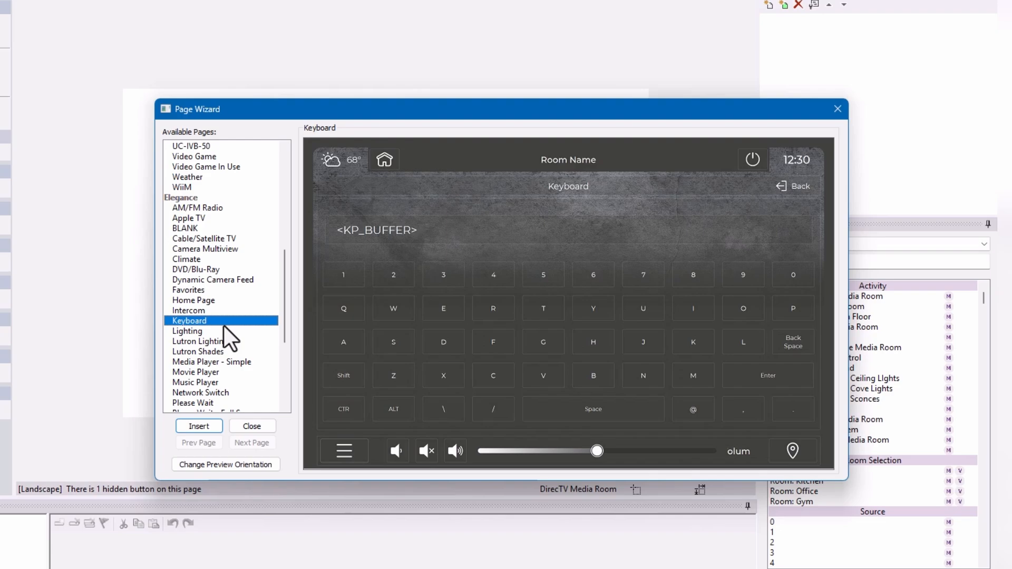
- Review the Elegance Cable/Satellite TV template again, and preview Movie Player, Lutron Shades and Lutron Lighting
scroll(227, 327, "down", 2)
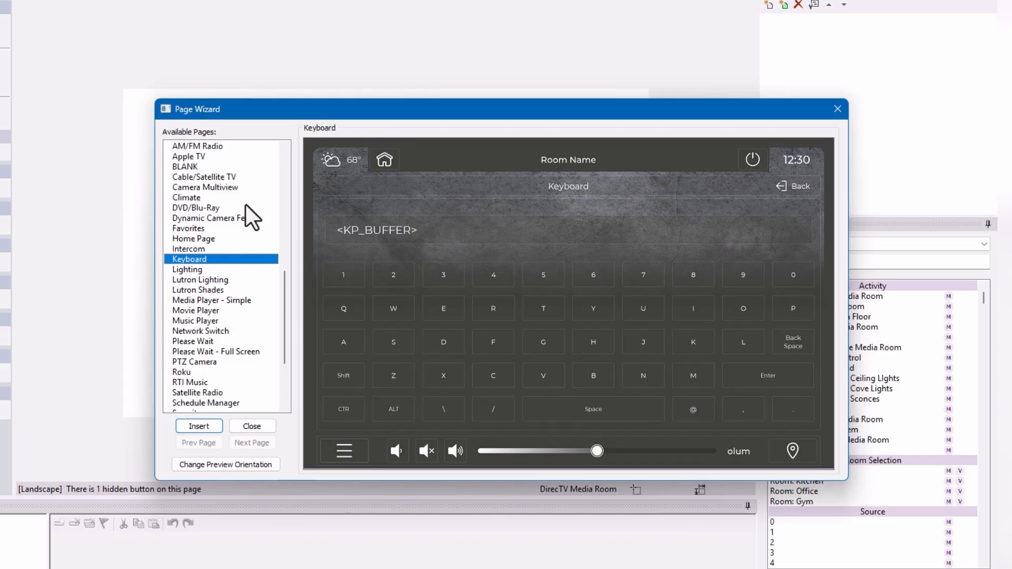
left_click(211, 177)
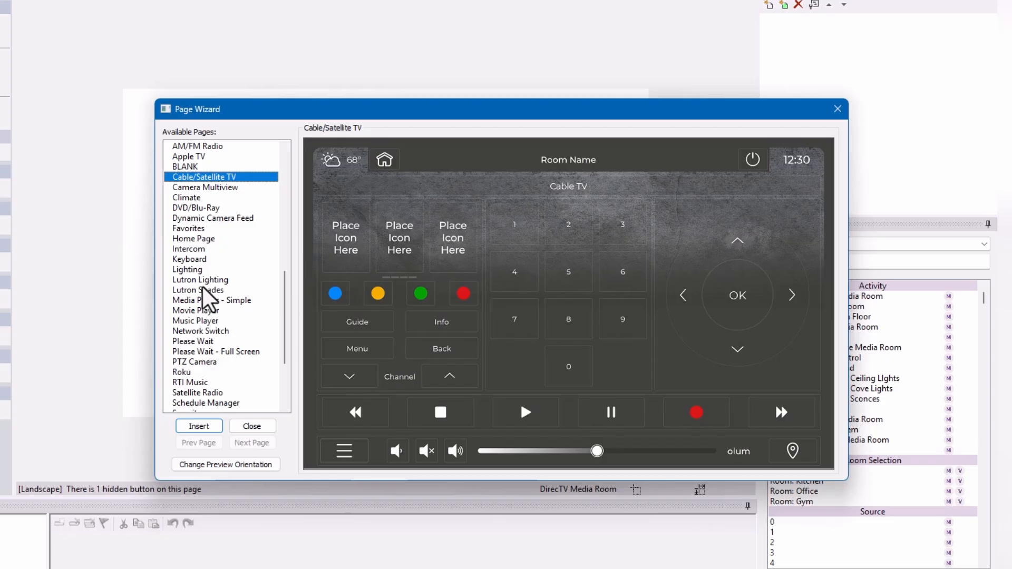
left_click(199, 312)
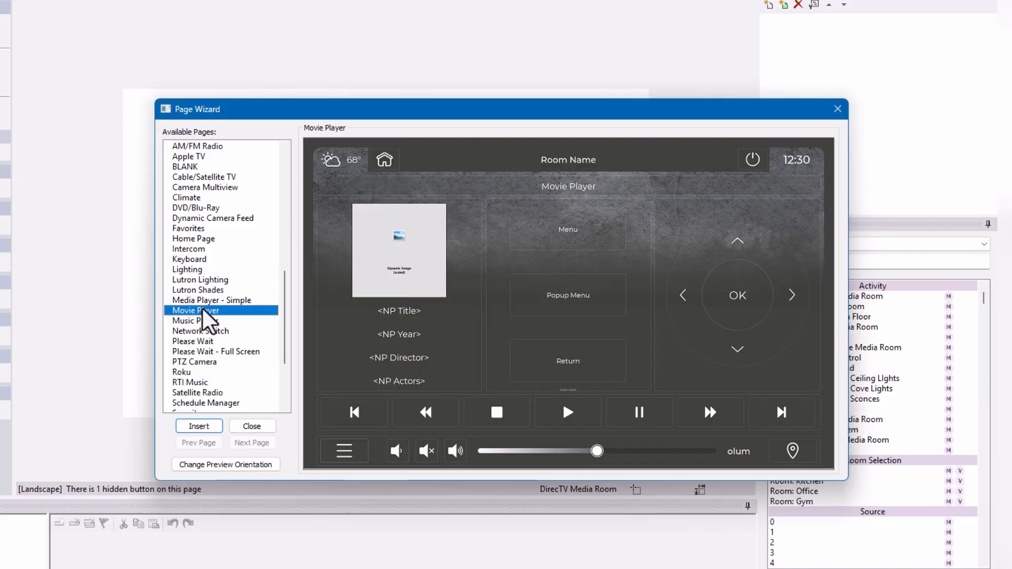
left_click(205, 287)
left_click(208, 278)
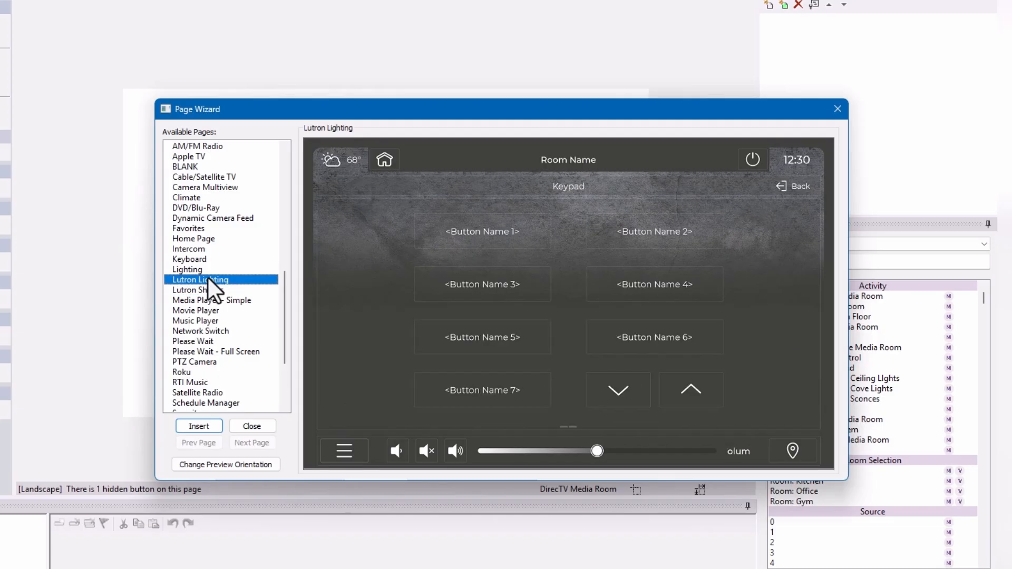
- Preview the Elegance Roku, Schedule Manager and Sonos templates, and close the Page Wizard without inserting a page
scroll(208, 277, "down", 1)
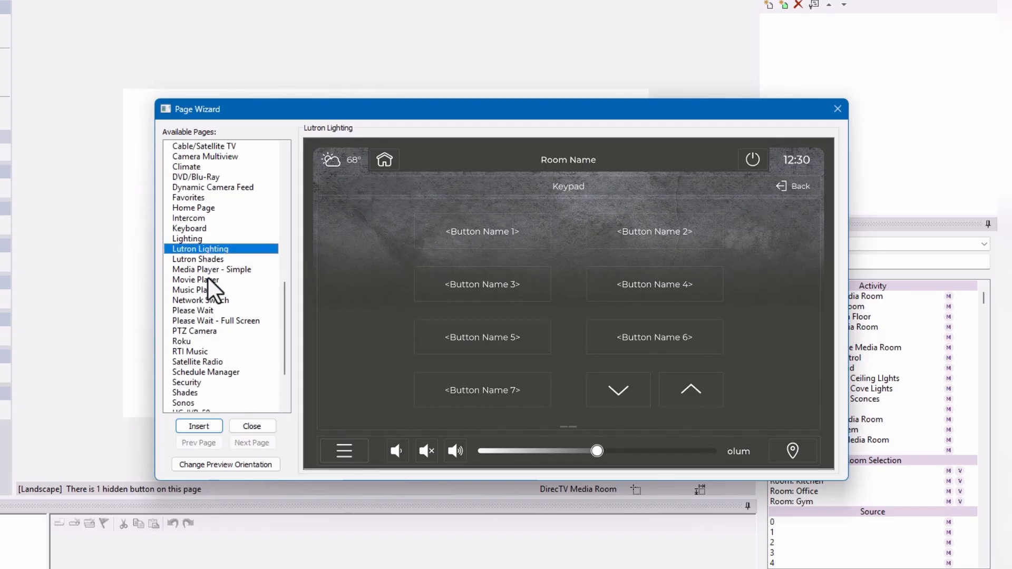
left_click(192, 343)
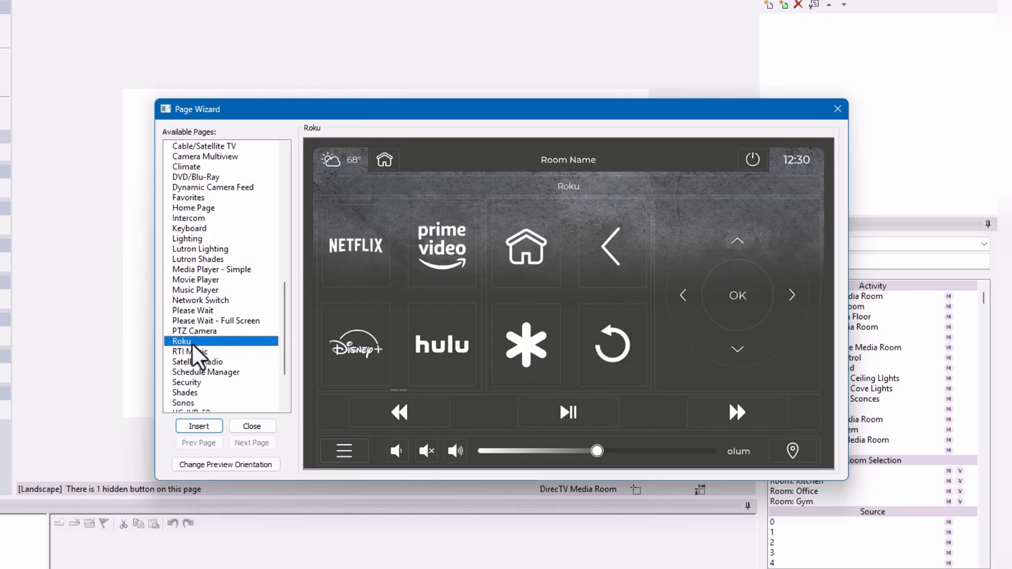
left_click(236, 376)
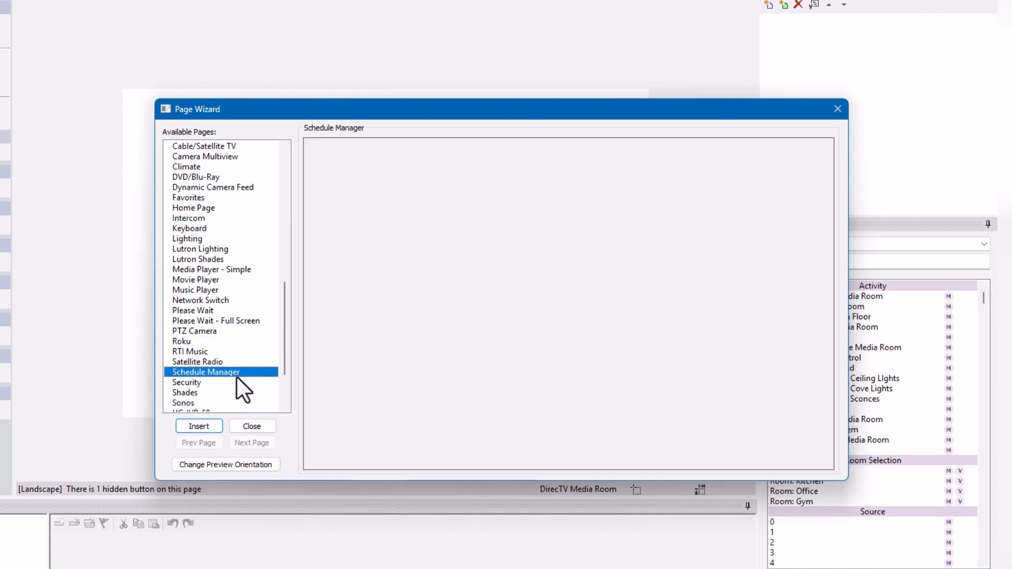
left_click(196, 402)
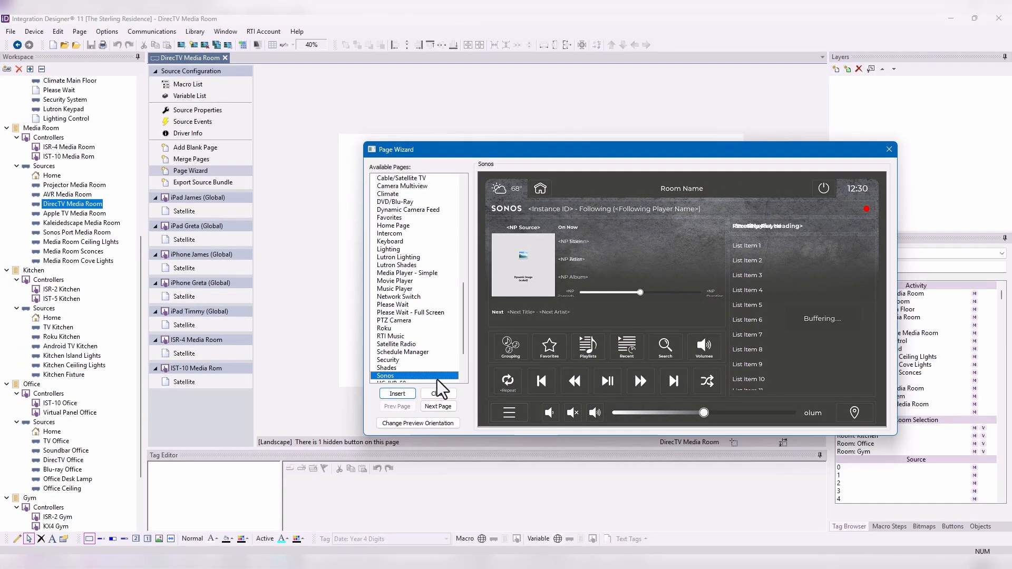
left_click(434, 394)
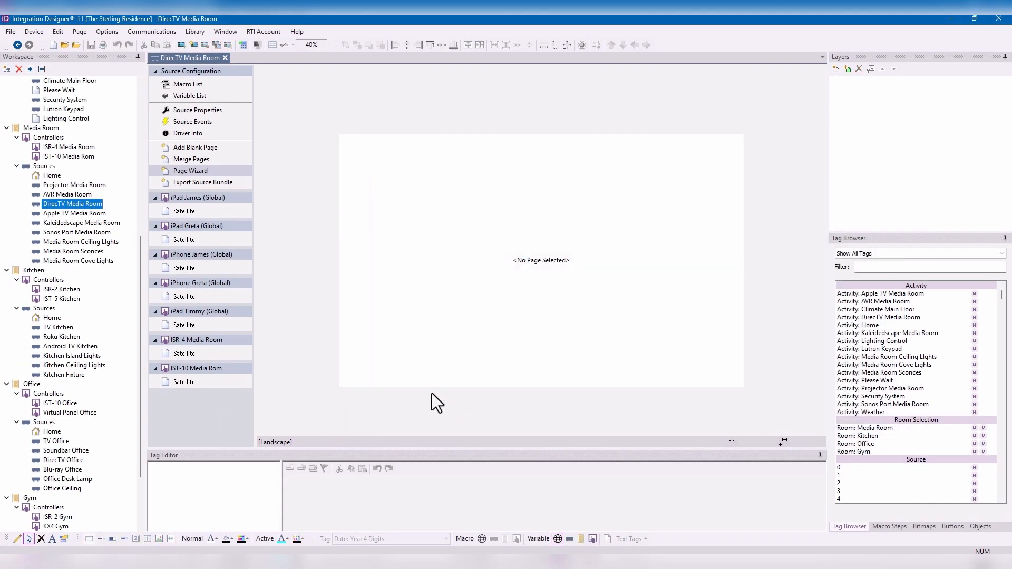
- Open the IST-10 controller's Satellite page and inspect the commands assigned to the number 1 and up-arrow buttons
left_click(195, 383)
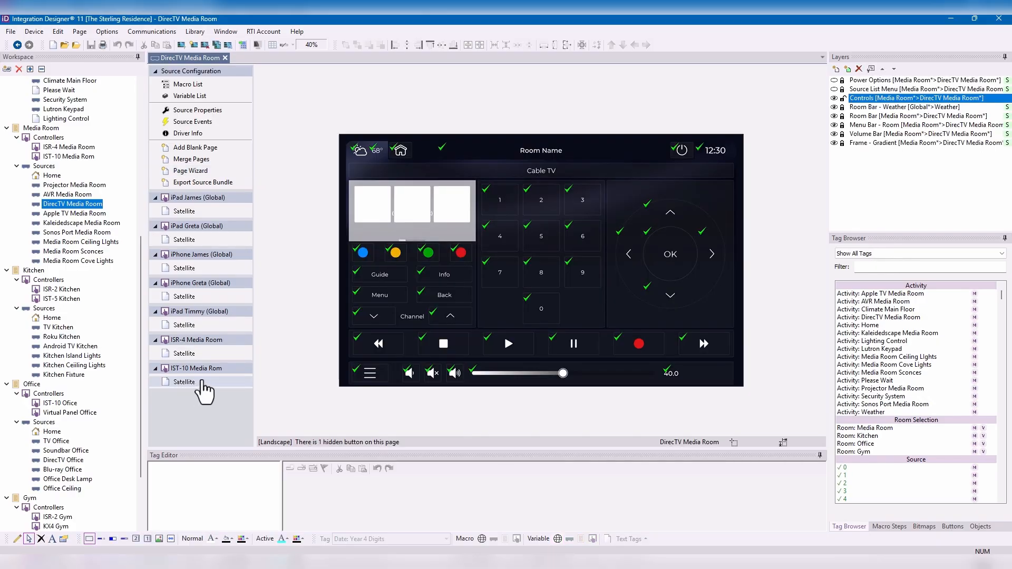
mouse_move(529, 267)
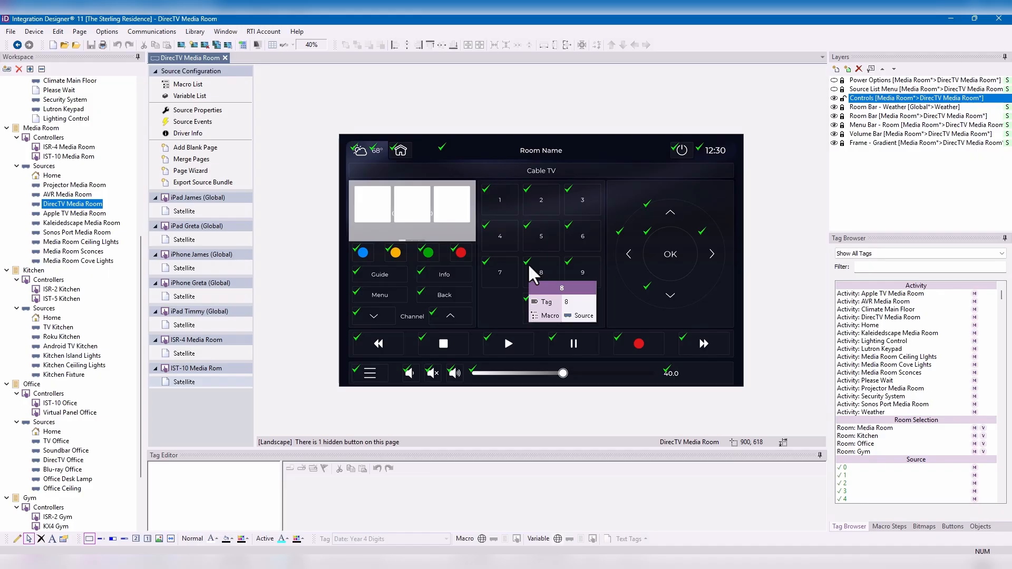
left_click(502, 204)
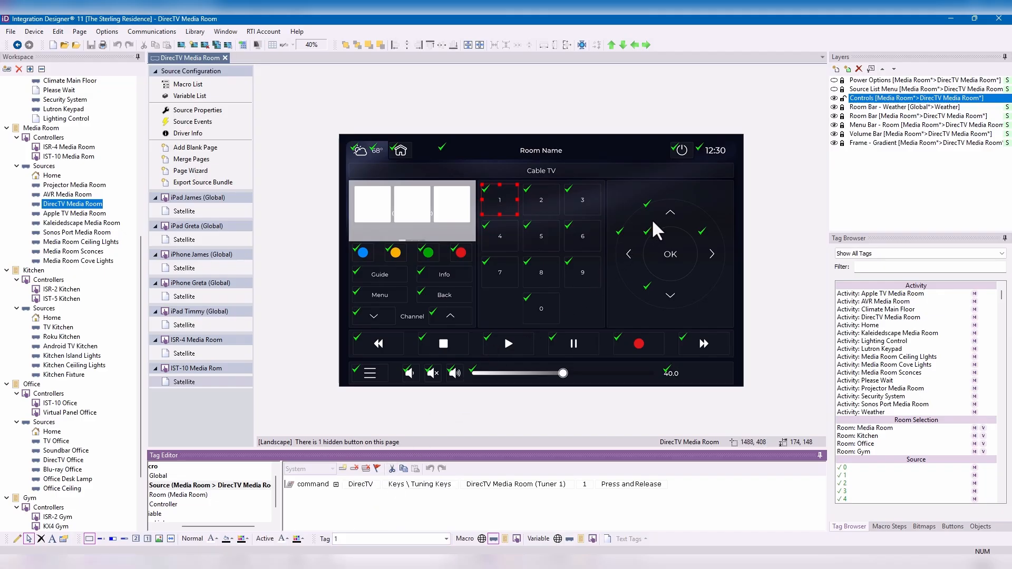
left_click(669, 218)
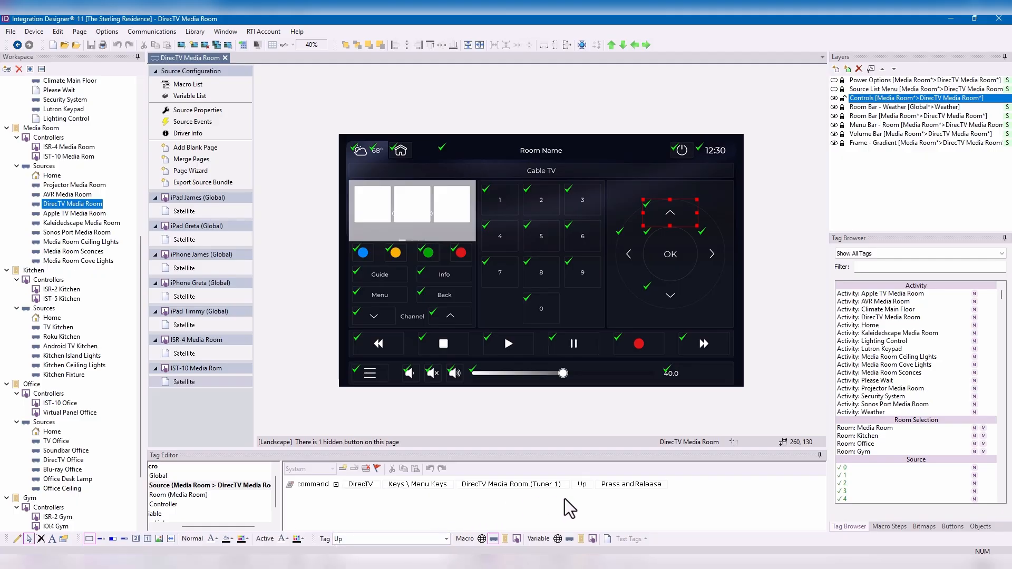
- Inspect the commands assigned to the Pause, Record, Back, Menu and Channel Up buttons on the Satellite page
left_click(583, 338)
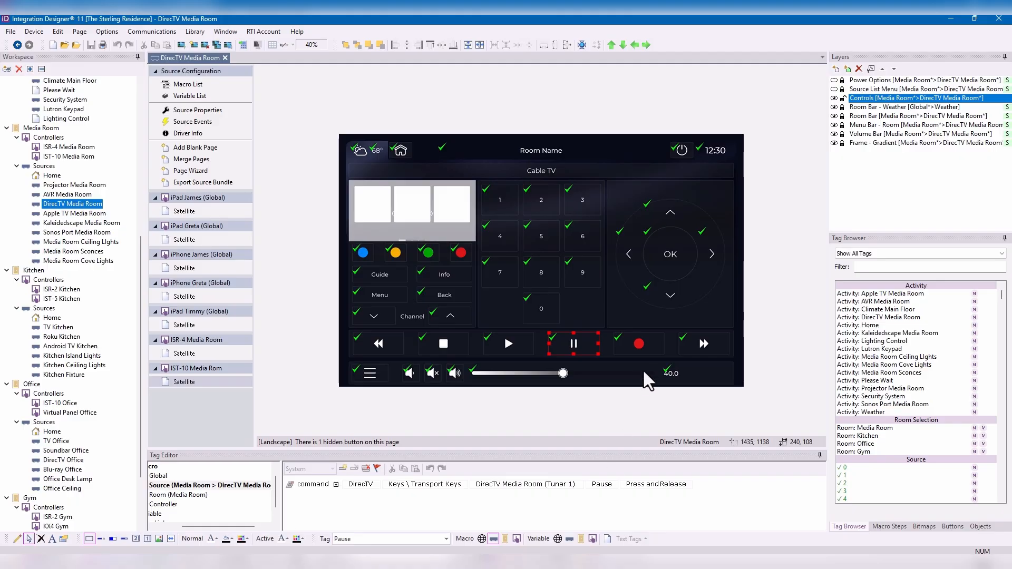
left_click(651, 345)
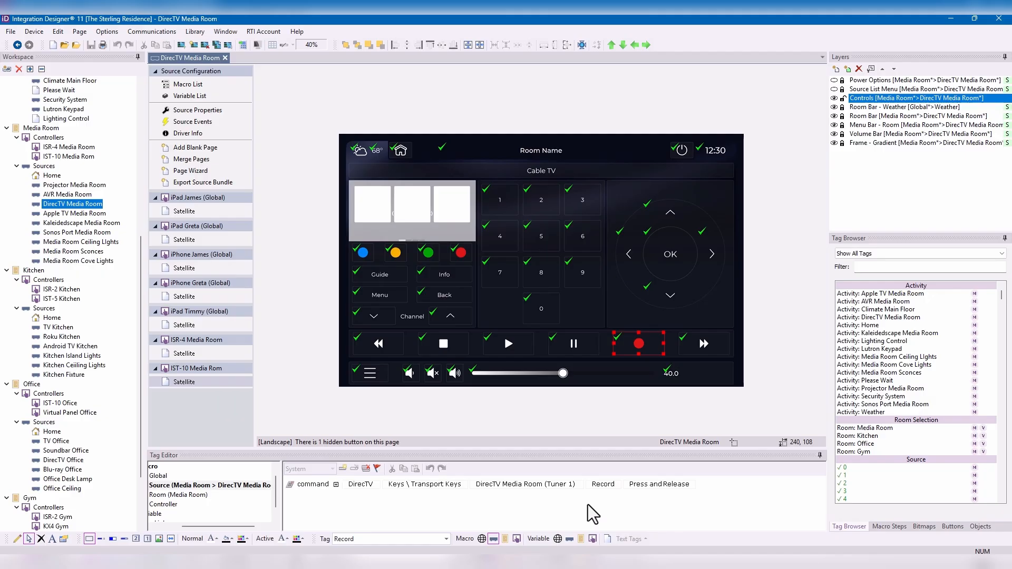
left_click(431, 295)
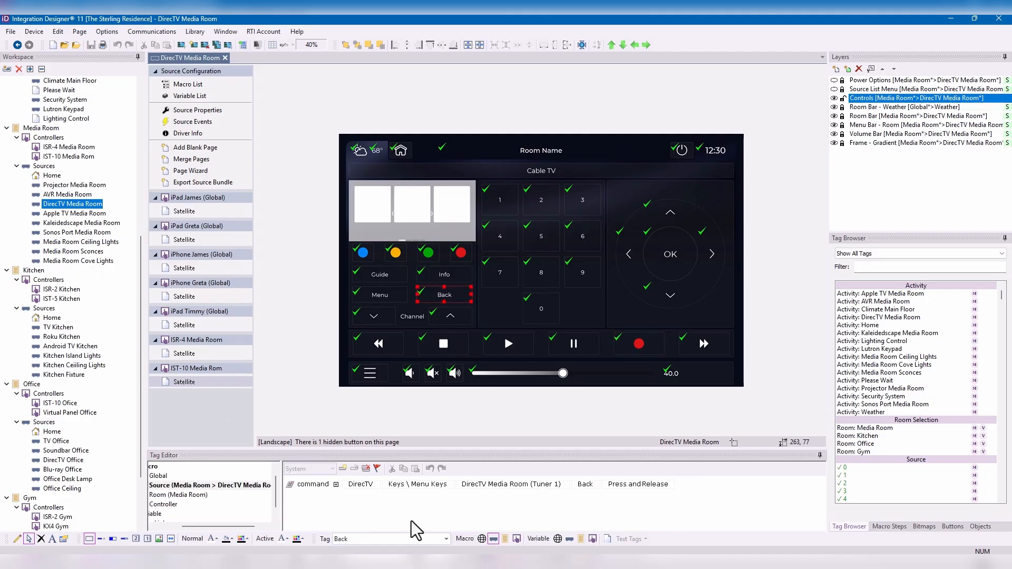
left_click(382, 300)
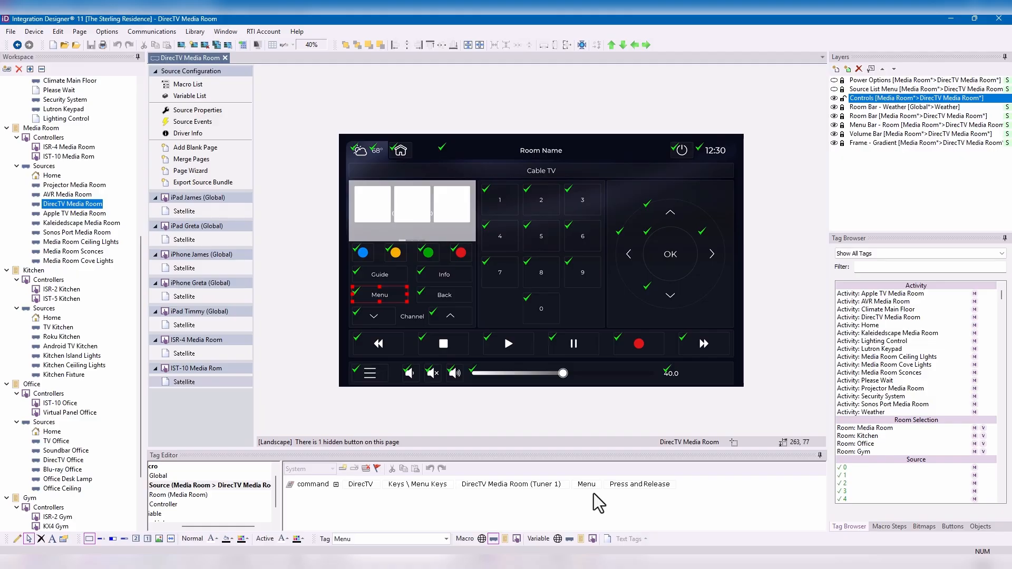
left_click(454, 318)
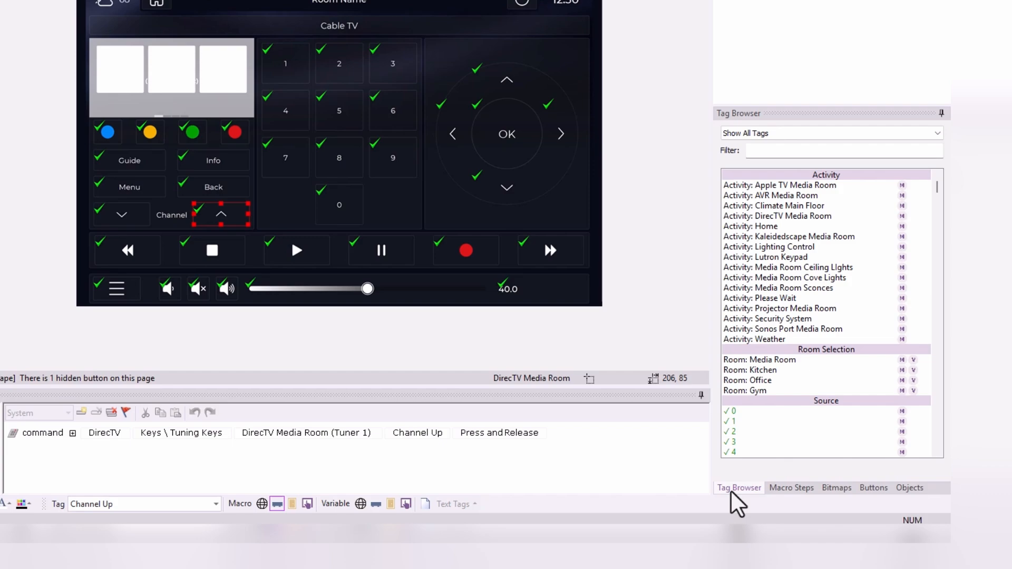
- Restrict the Tag Browser to macro tags, and switch it to show only text tags
left_click(738, 488)
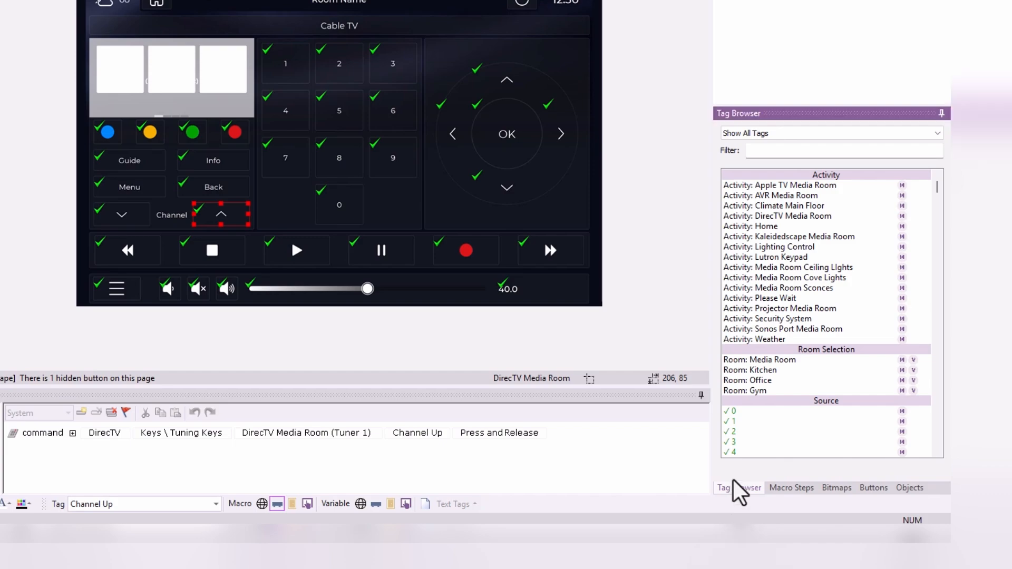
left_click(781, 136)
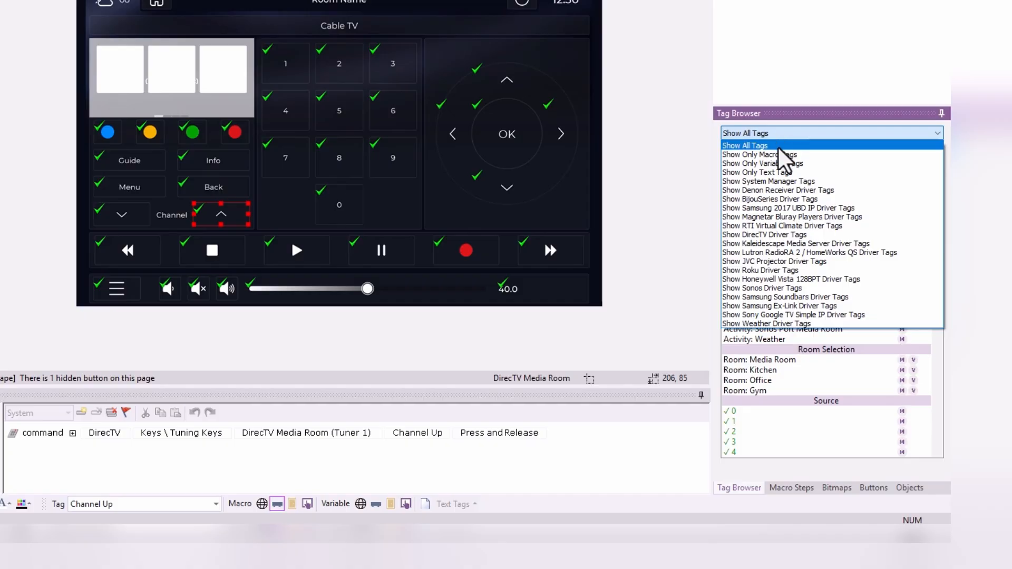
left_click(780, 154)
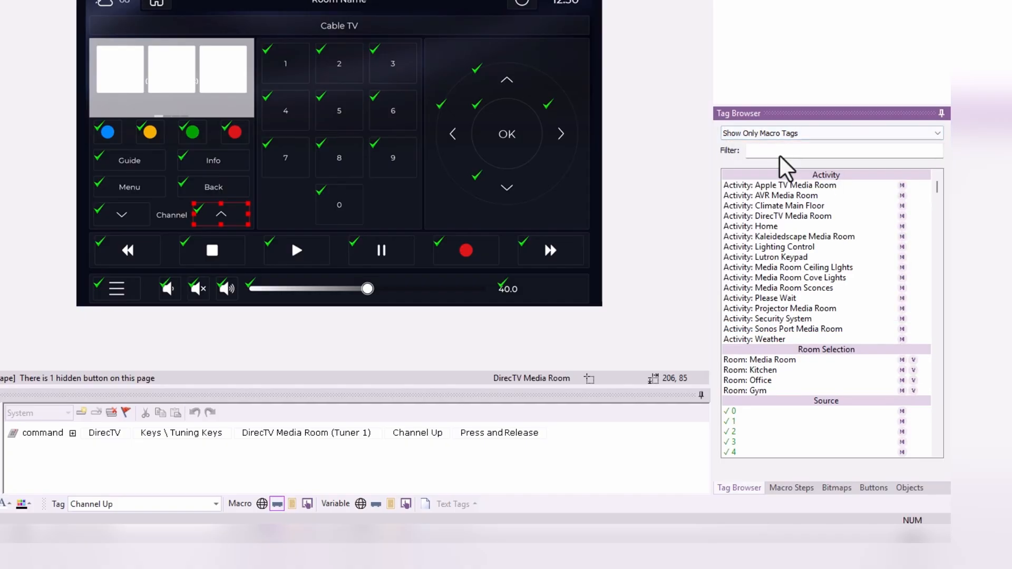
left_click(801, 135)
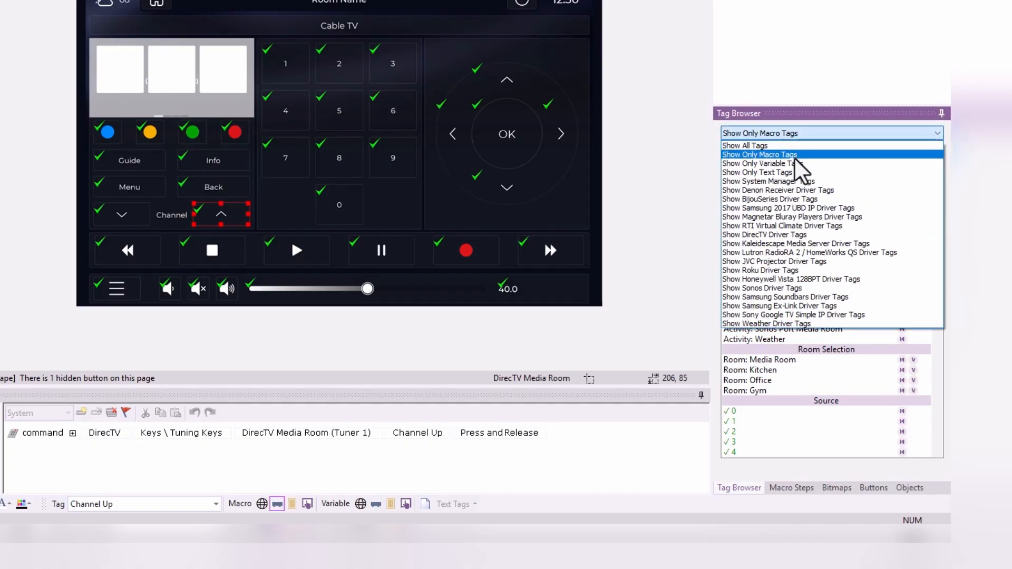
left_click(793, 172)
- Look through the System Manager tags in the Tag Browser, and filter the list to the DirecTV driver tags
left_click(802, 135)
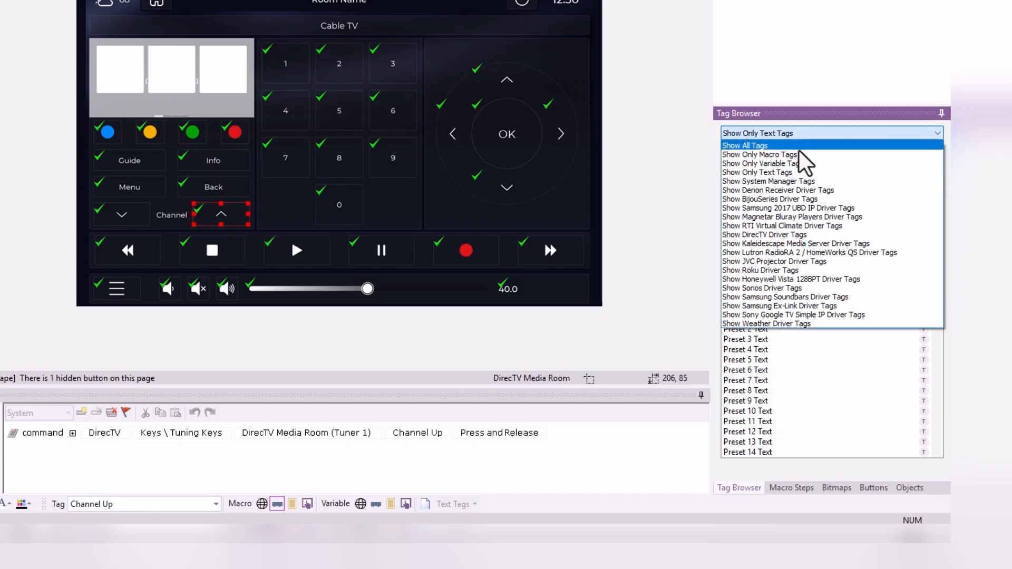
left_click(804, 182)
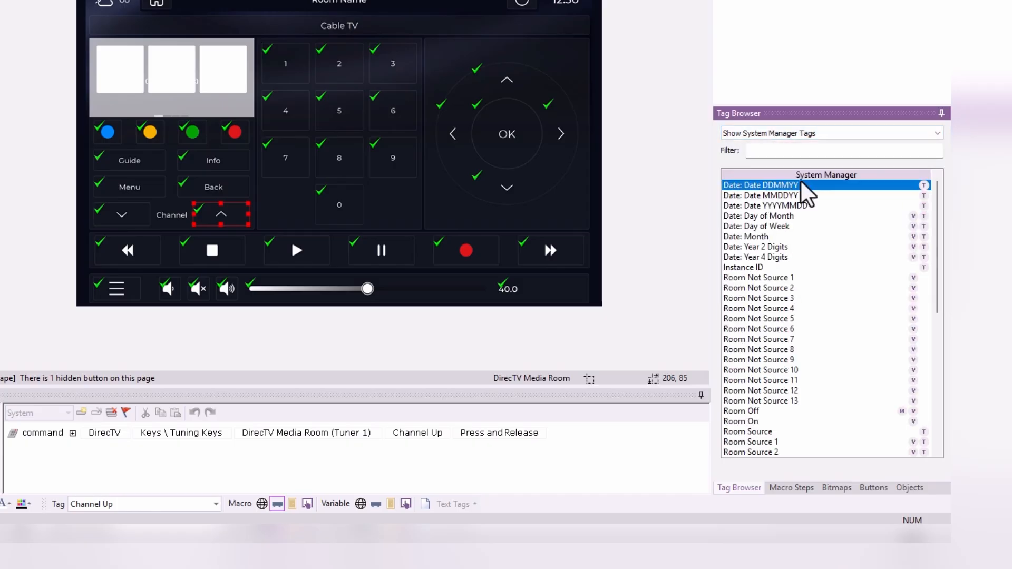
left_click(800, 196)
left_click(796, 207)
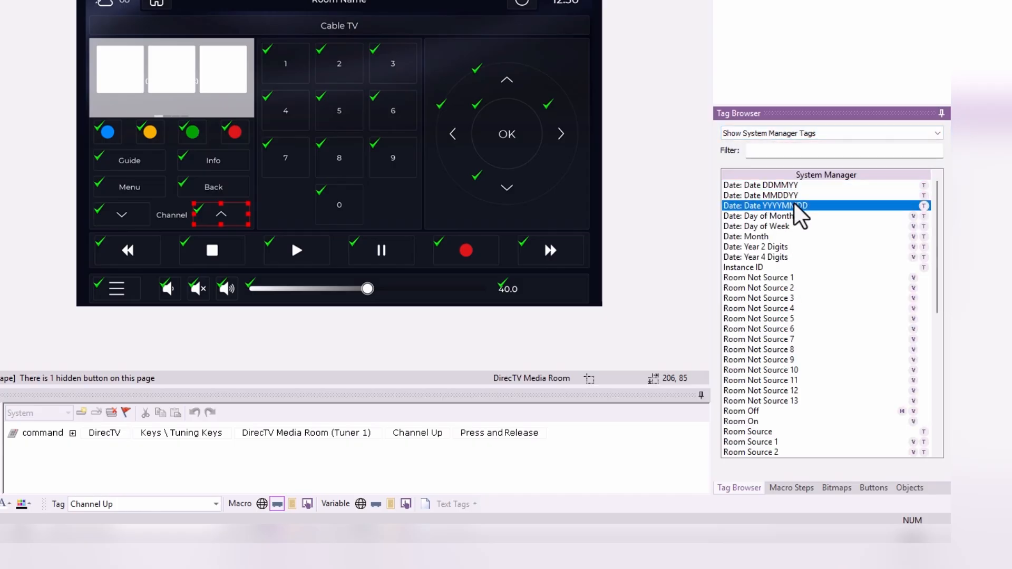
left_click(795, 196)
left_click(800, 139)
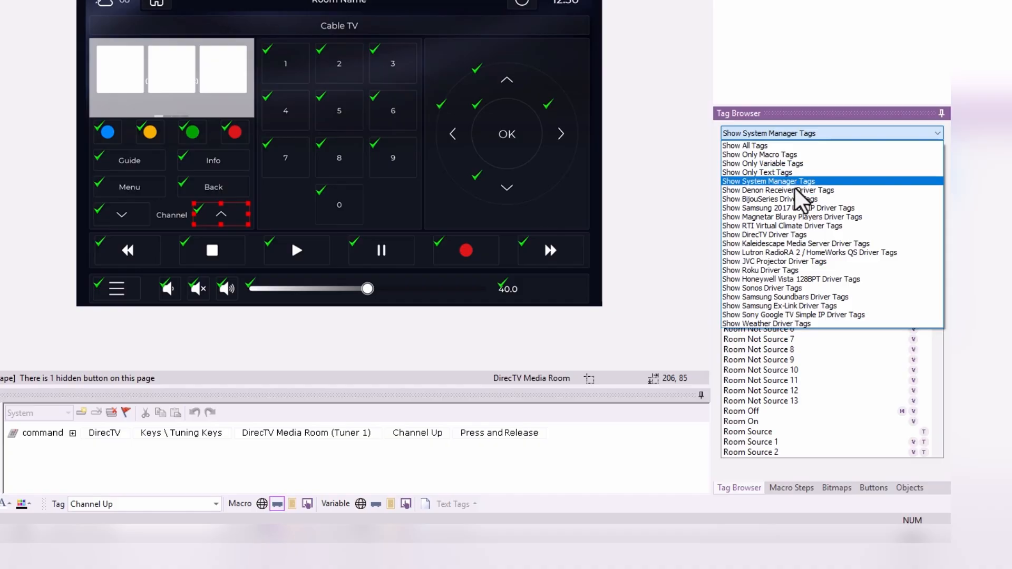
left_click(796, 237)
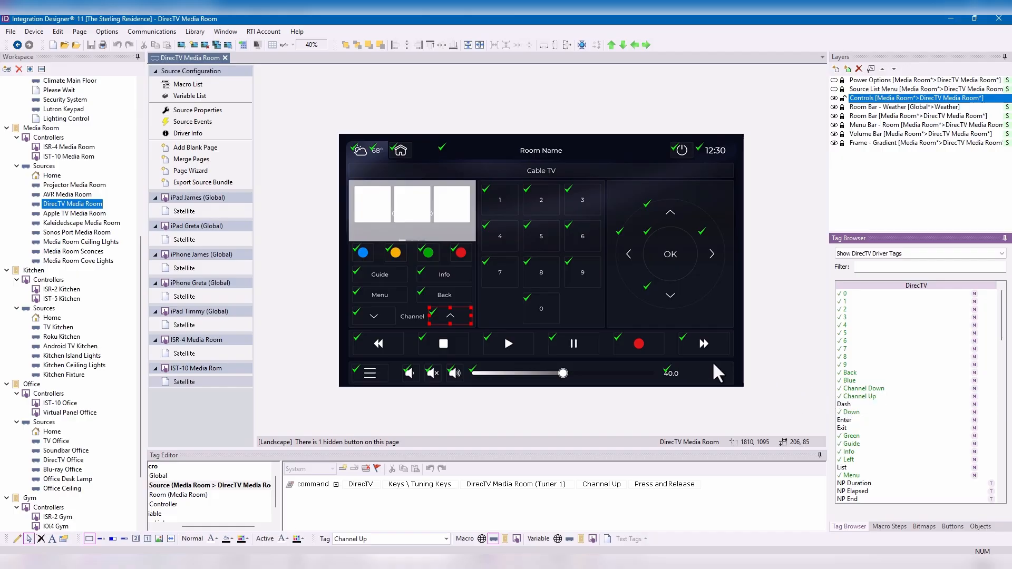
- Duplicate the 0 button into the empty keypad spot below the 7 button and assign the Dash tag to the copy
left_click(543, 309)
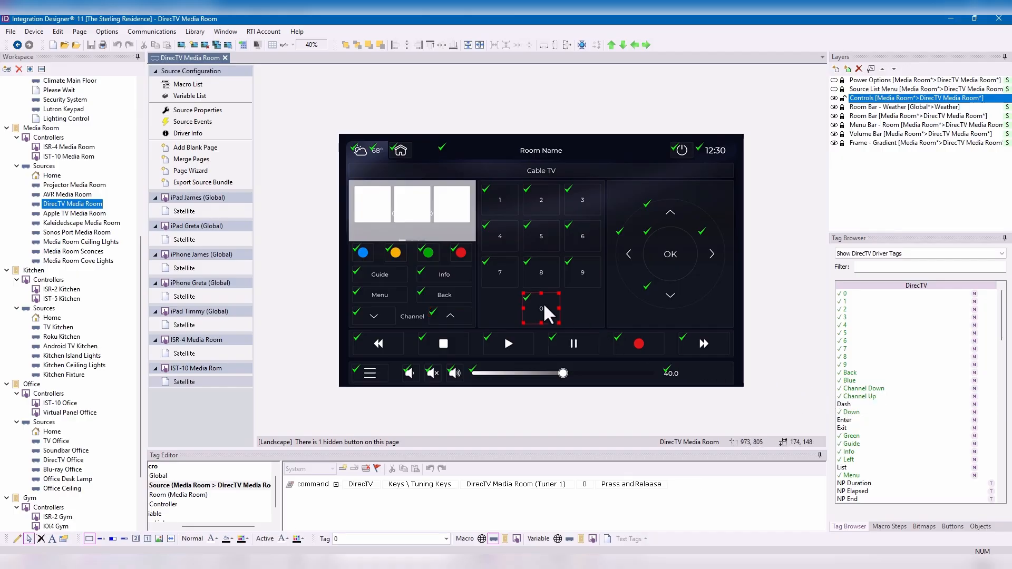
key("ctrl+c")
key("ctrl+v")
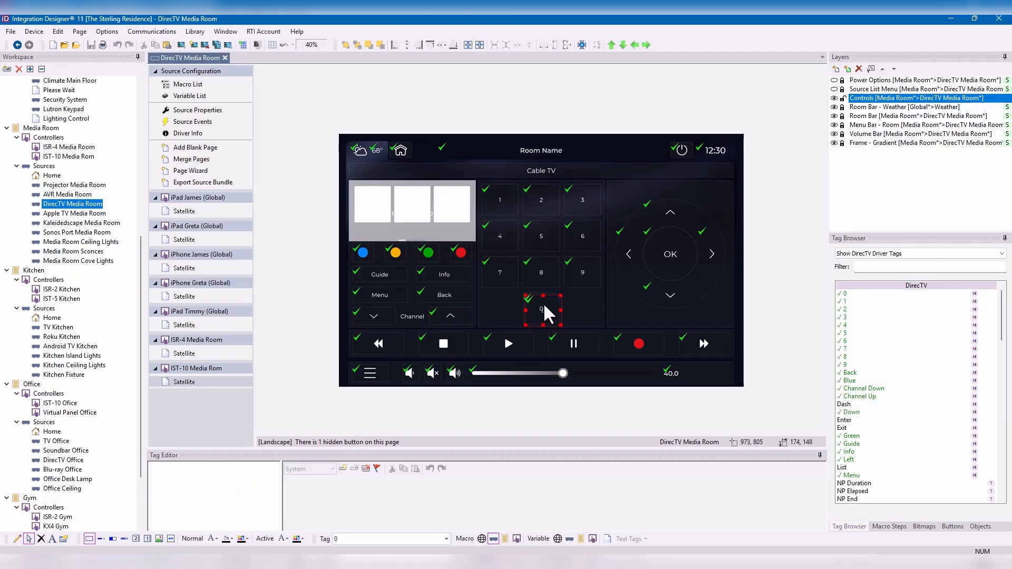
left_click_drag(543, 306, 499, 302)
left_click(851, 404)
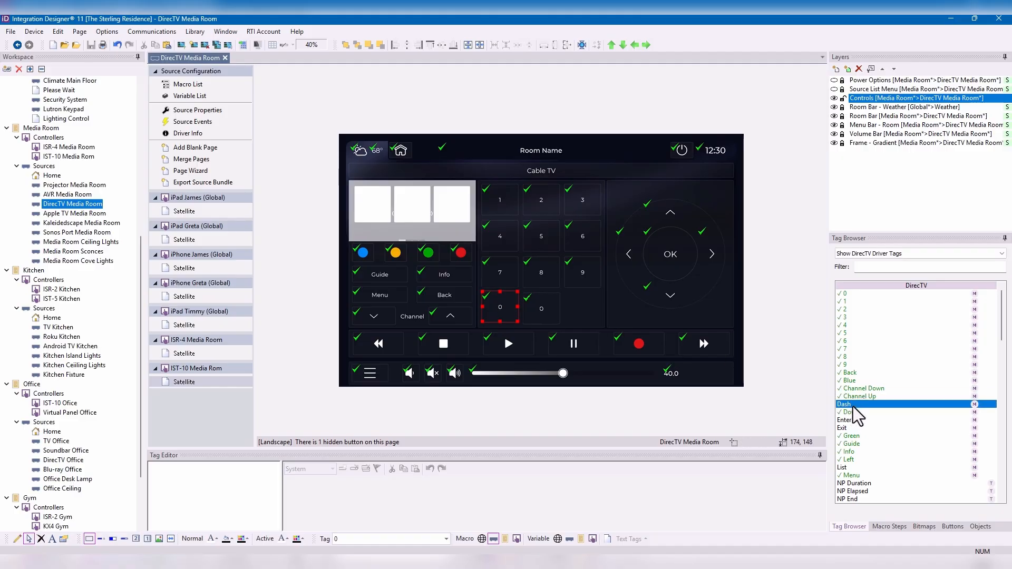
left_click_drag(853, 406, 495, 309)
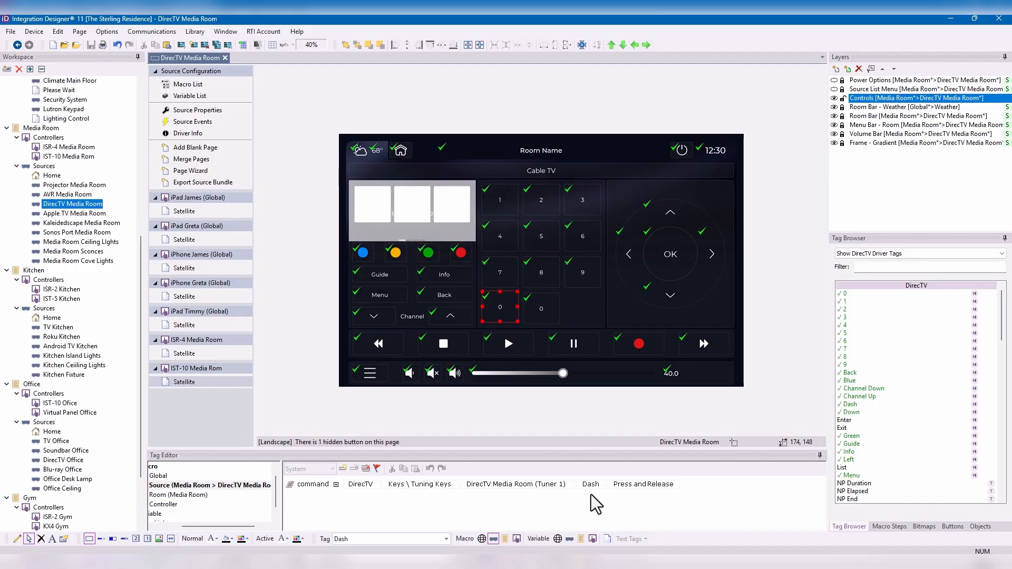
- Change the Info button's tag to List
left_click(455, 274)
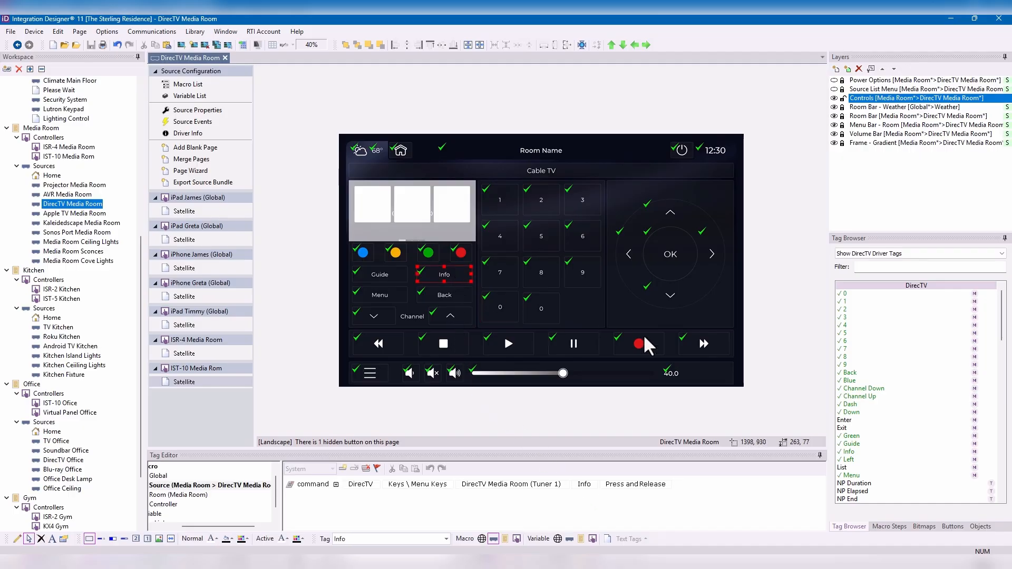
left_click(859, 468)
double_click(363, 539)
type("Li")
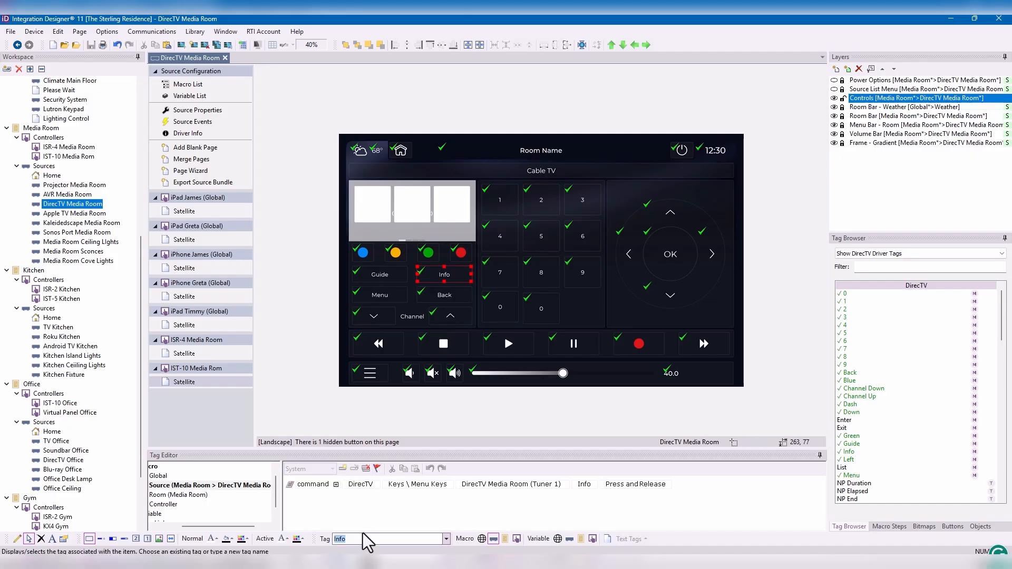
type("st")
key("Return")
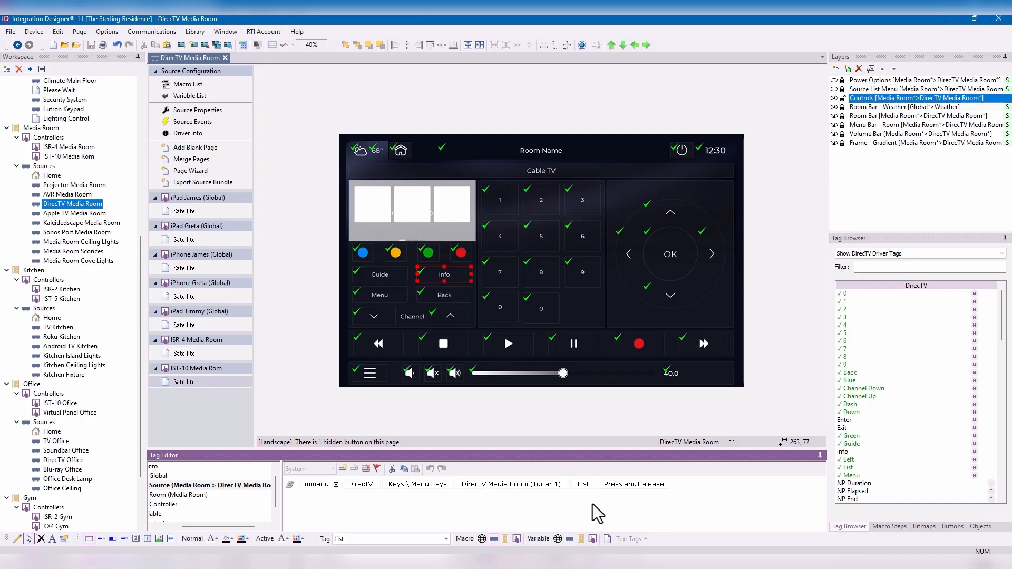
- Set the Info button's tag back to Info
left_click(379, 541)
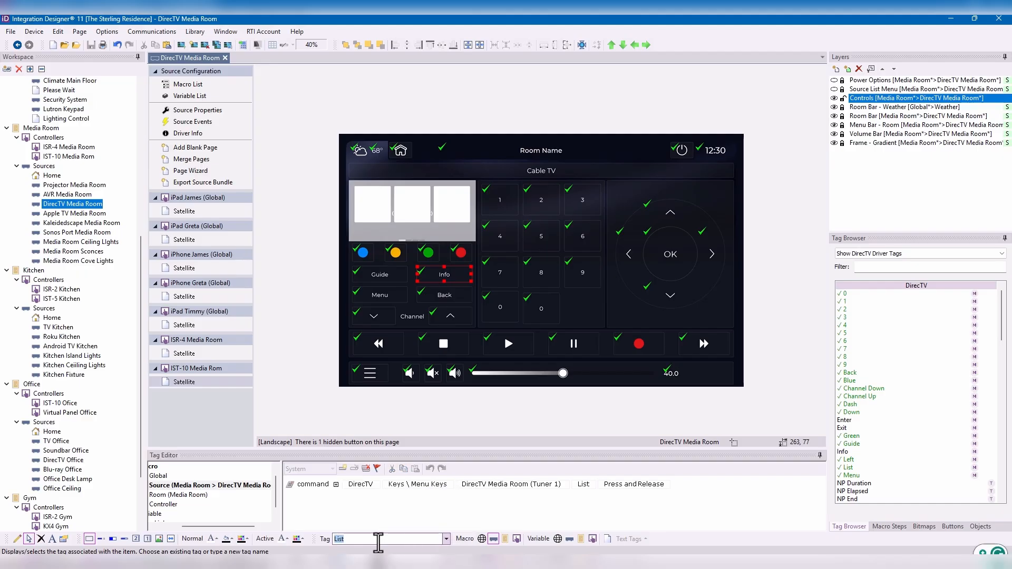
type("Info")
key("Return")
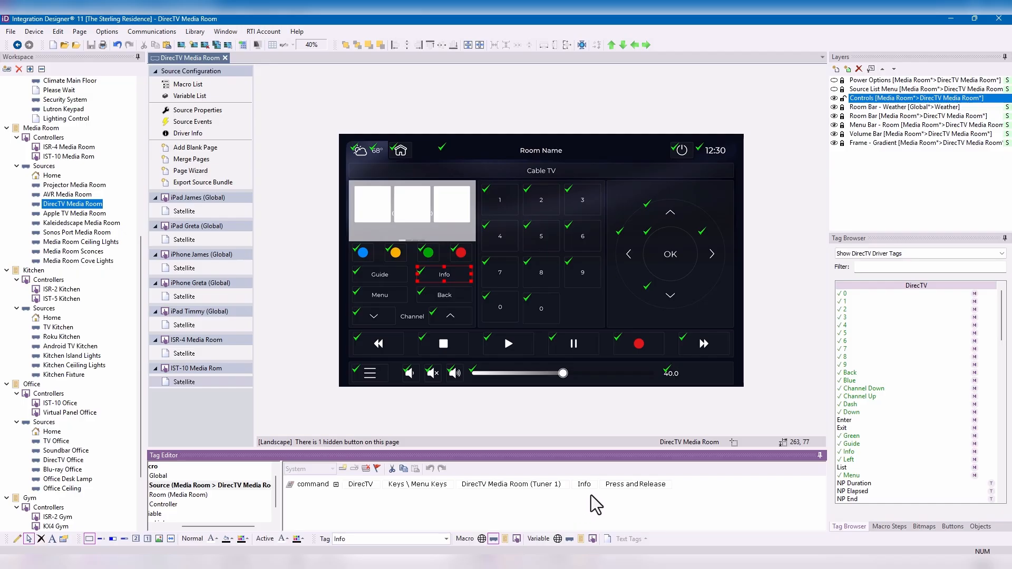
- Clear the tag from the Info button and assign the Info tag to it again
left_click(377, 539)
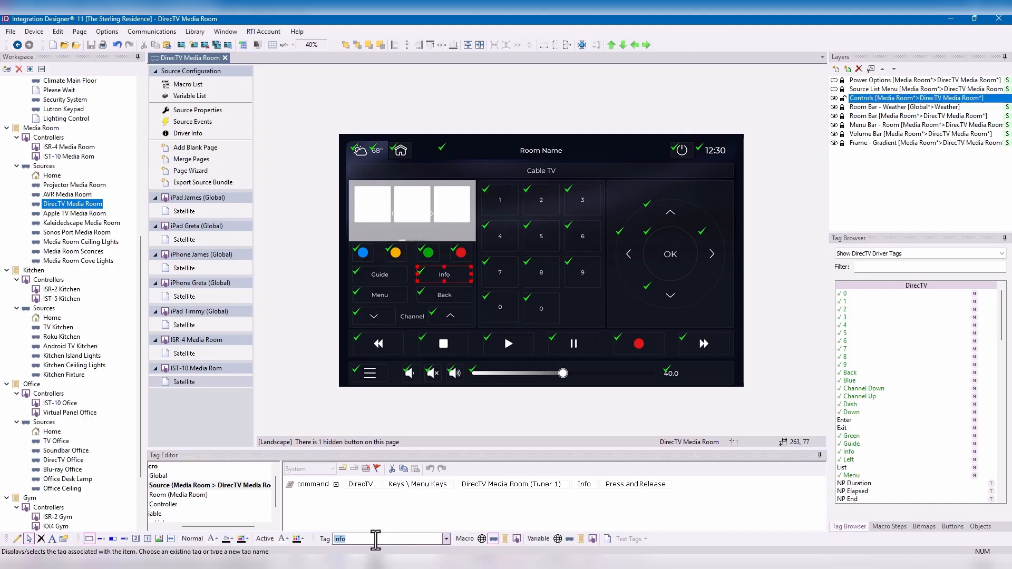
key("BackSpace")
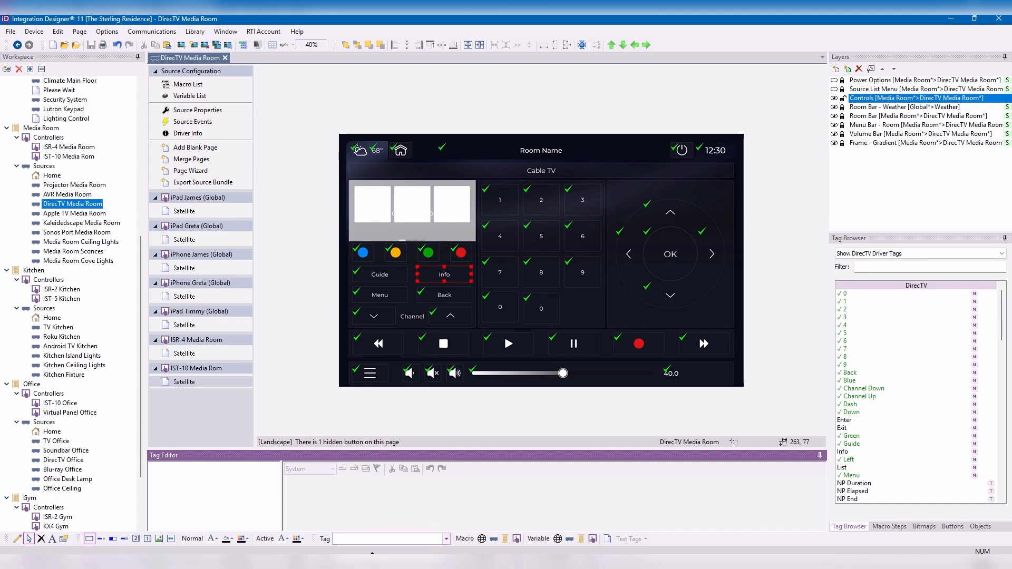
left_click(372, 539)
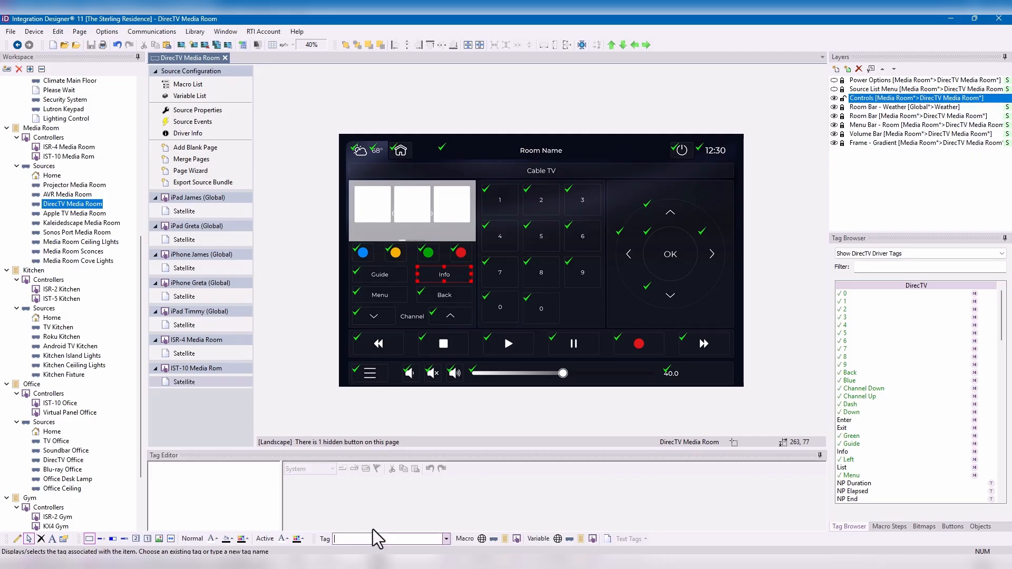
type("Info")
key("Return")
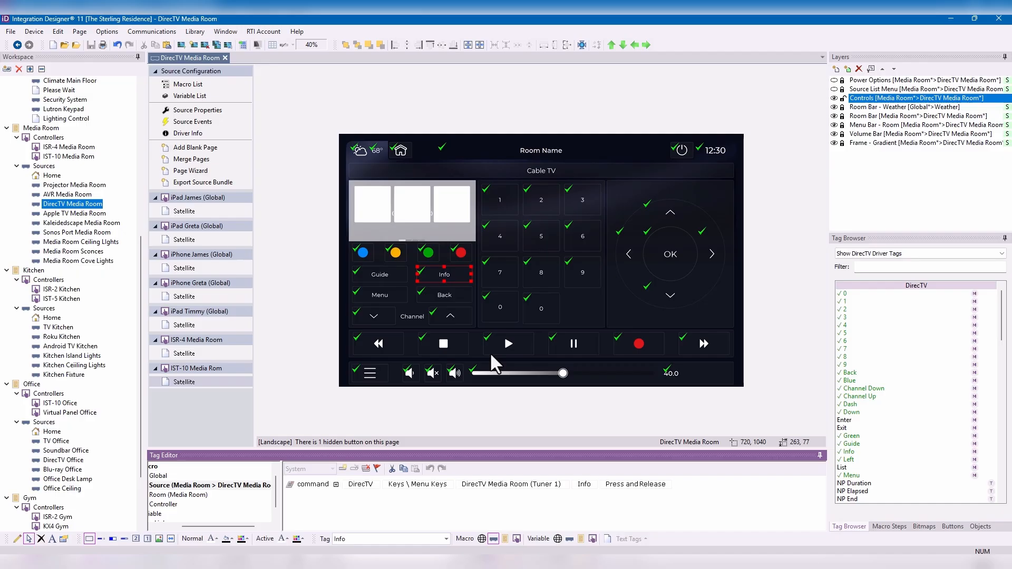
- Duplicate the Back button and place the copy below the clock, at the right end of the Cable TV title bar
left_click(446, 299)
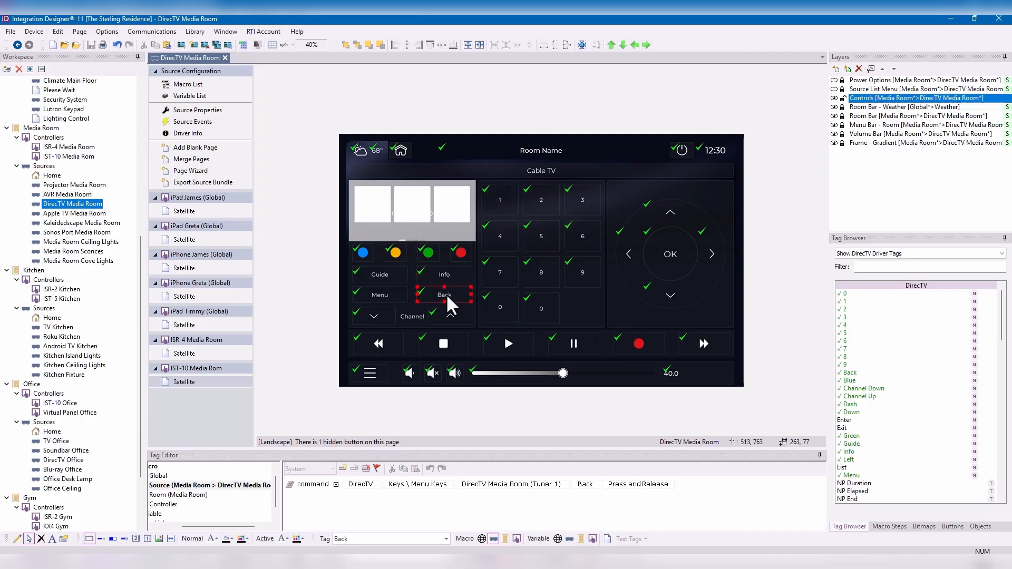
left_click_drag(447, 293, 641, 170)
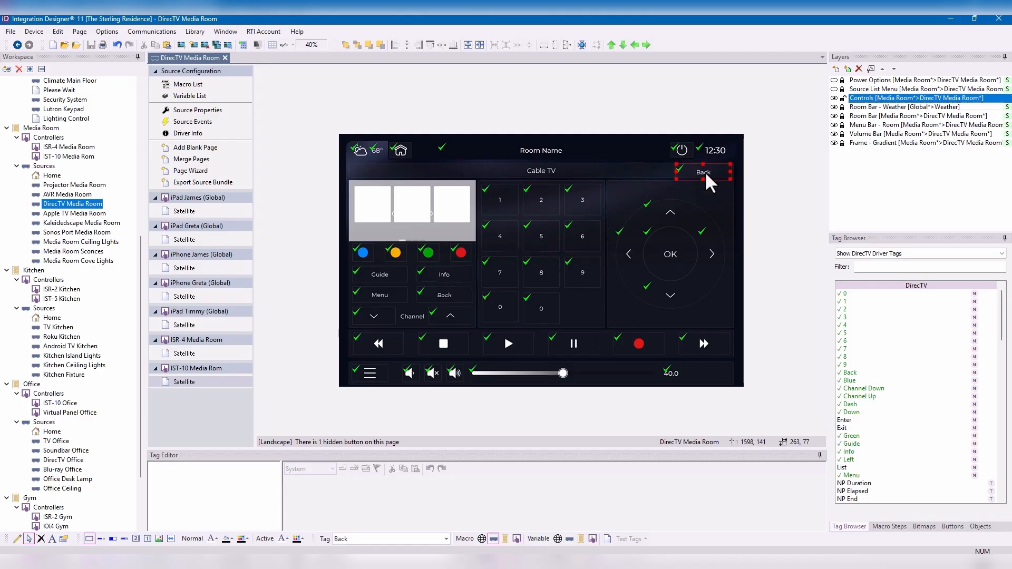
left_click_drag(706, 176, 713, 178)
- Assign the DirecTV Power On tag to the copied Back button below the clock
scroll(957, 416, "down", 2)
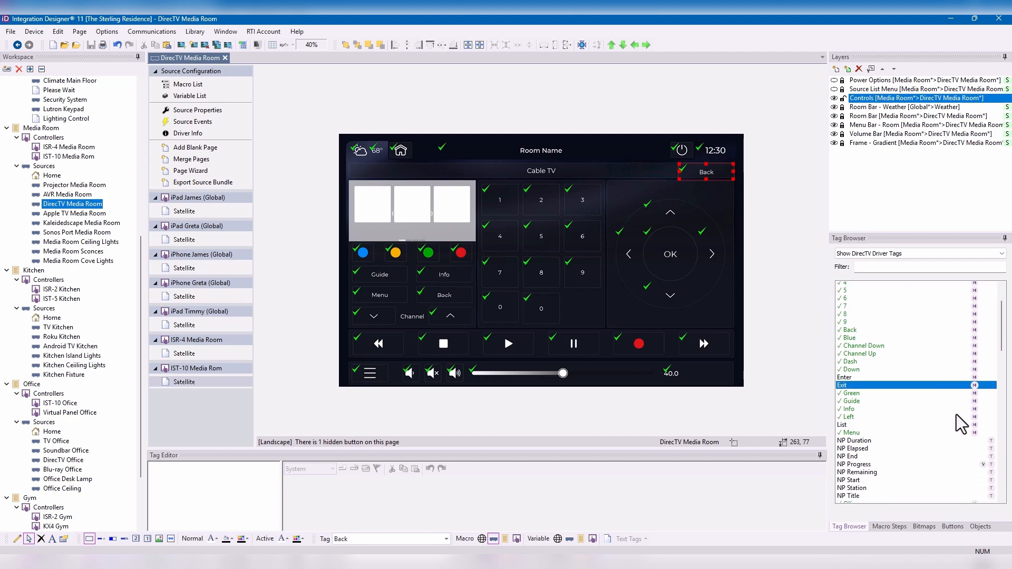
scroll(957, 415, "down", 4)
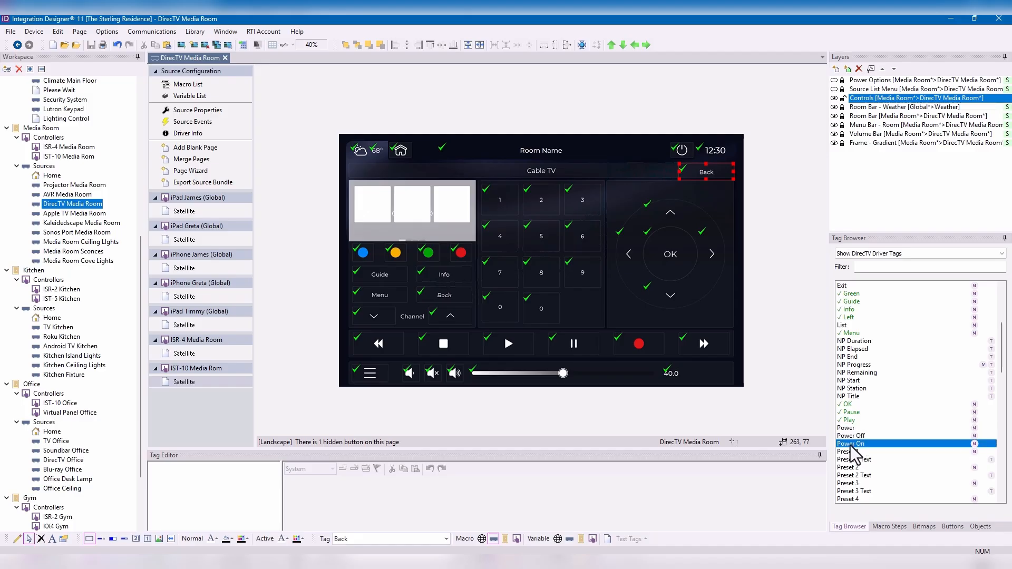
left_click_drag(862, 445, 702, 172)
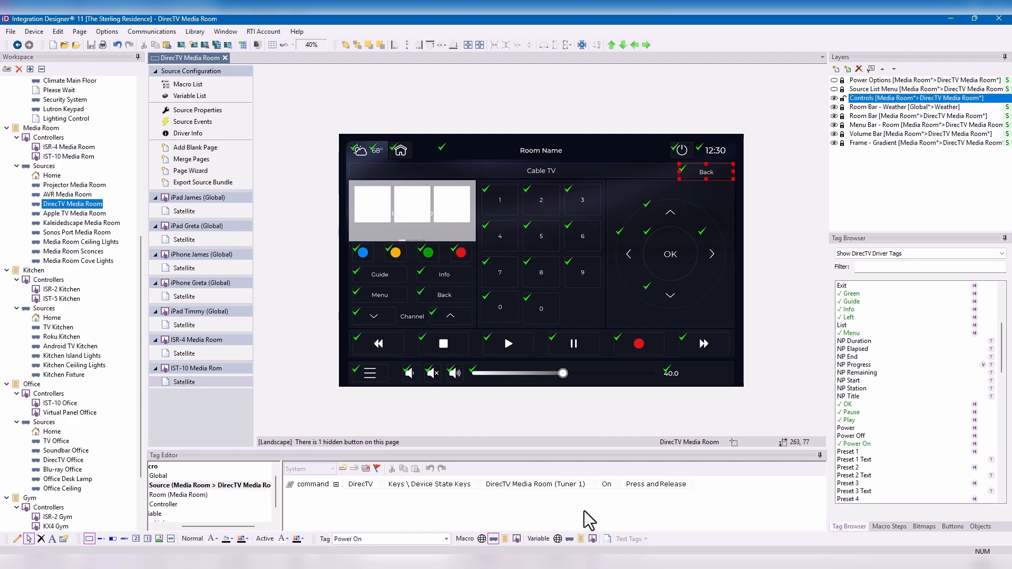
- Change the text of the copied Back button below the clock to Power
right_click(700, 174)
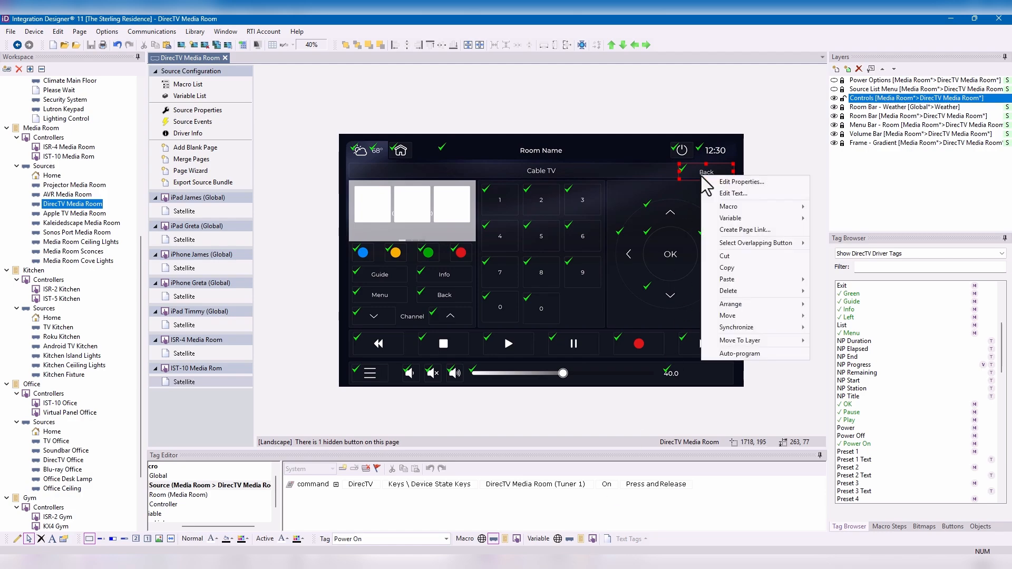
left_click(736, 193)
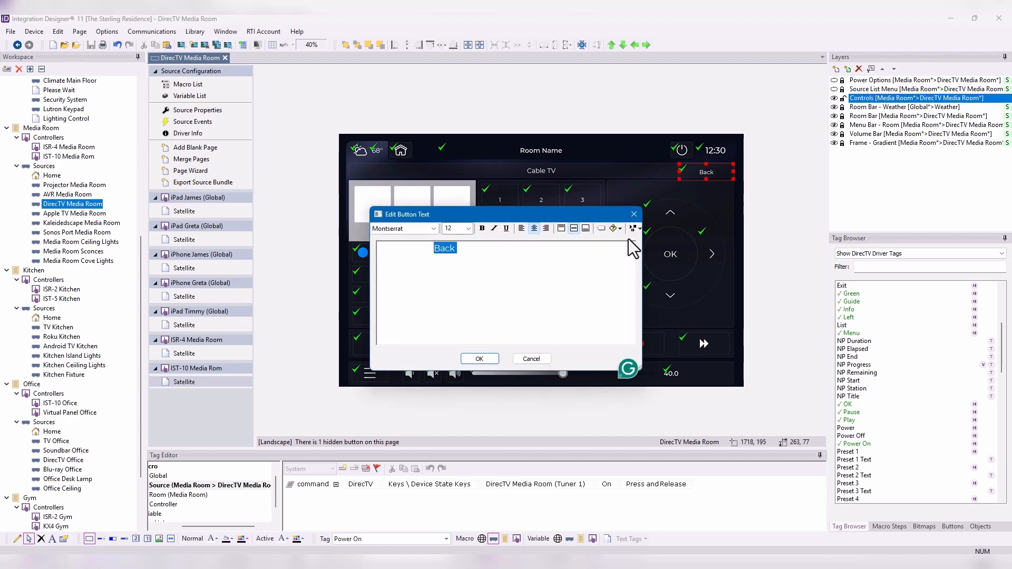
type("Power")
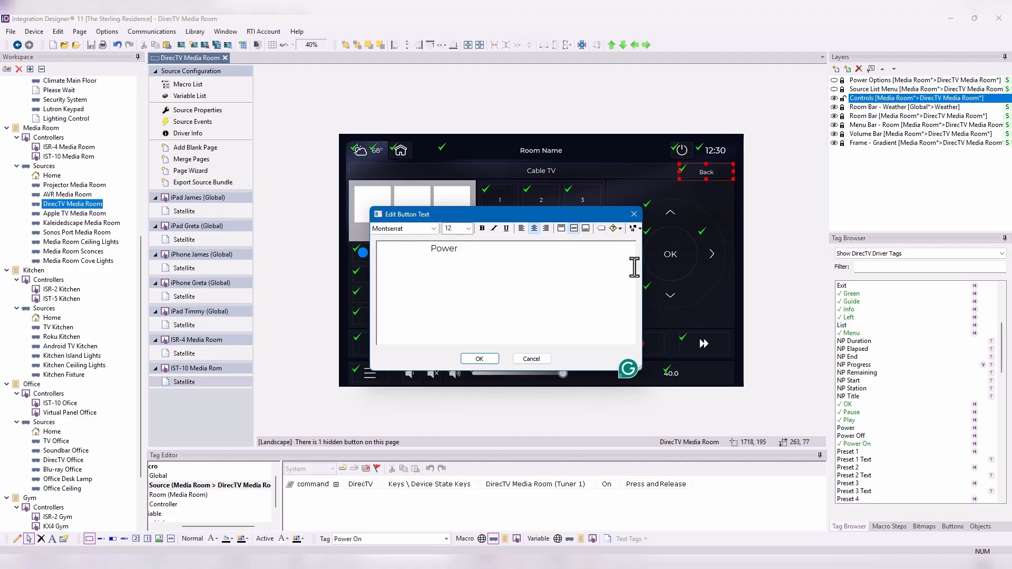
left_click(479, 359)
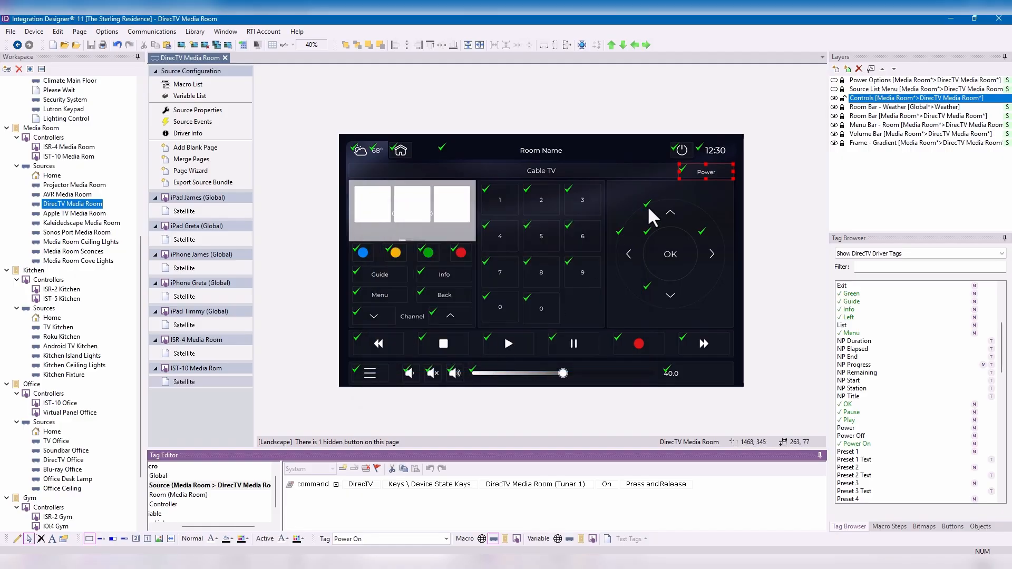
- Change the tag of the button below the clock to Power so that it uses the DirecTV toggle command
left_click(375, 539)
type("Power")
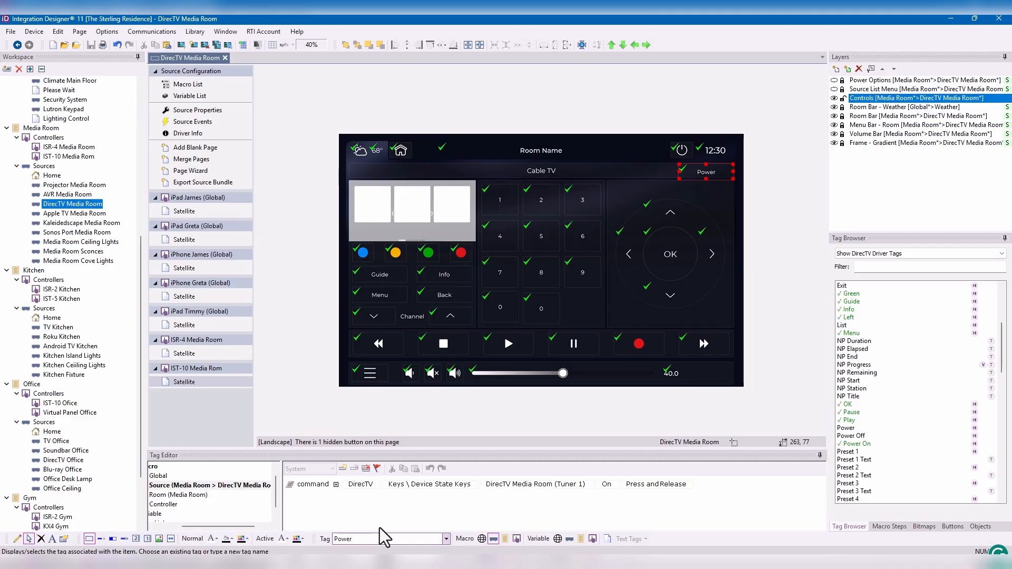
key("Return")
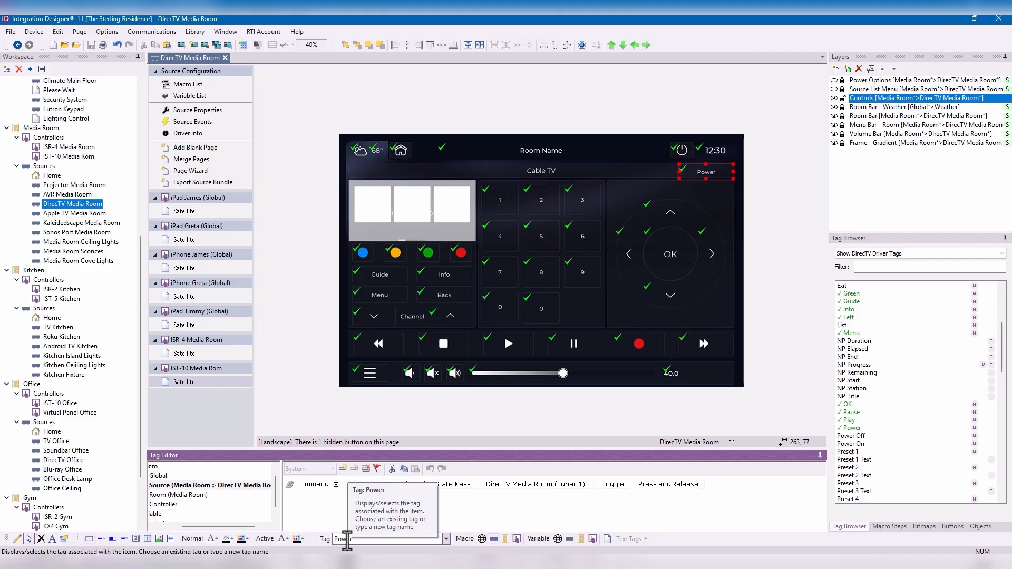
- Inspect the tags and commands of the channel-up button and the second 0 button on the keypad
left_click(464, 312)
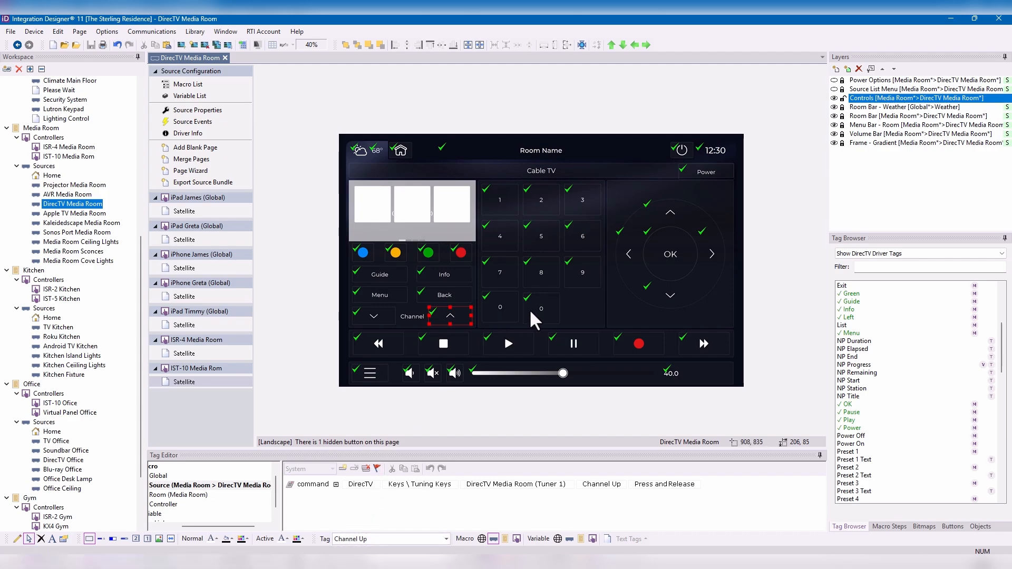
left_click(545, 308)
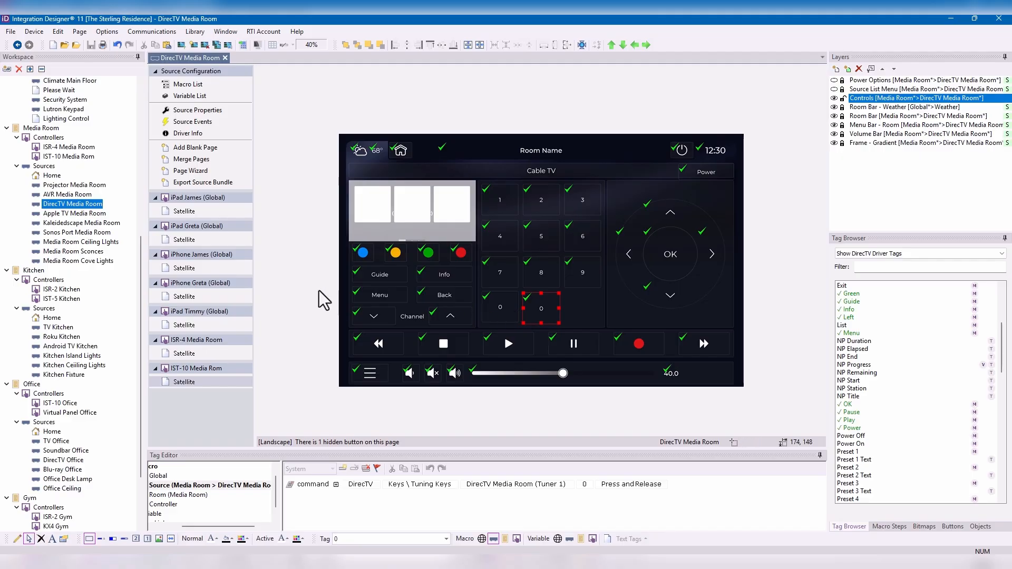
- Preview the Elegance DVD/Blu-Ray page template for the IST-10 Media Rom in landscape orientation, without inserting it
left_click(199, 175)
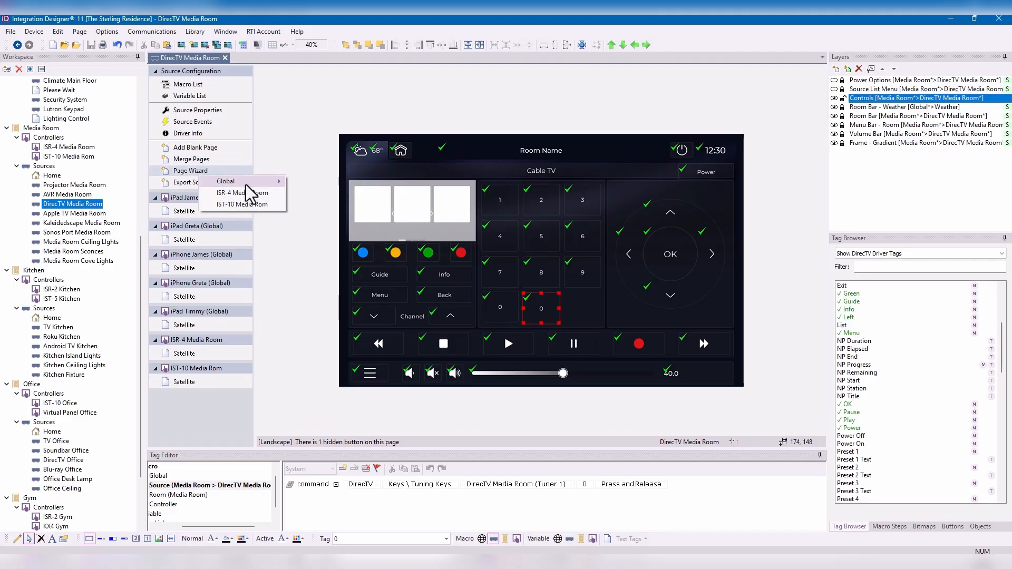
left_click(251, 205)
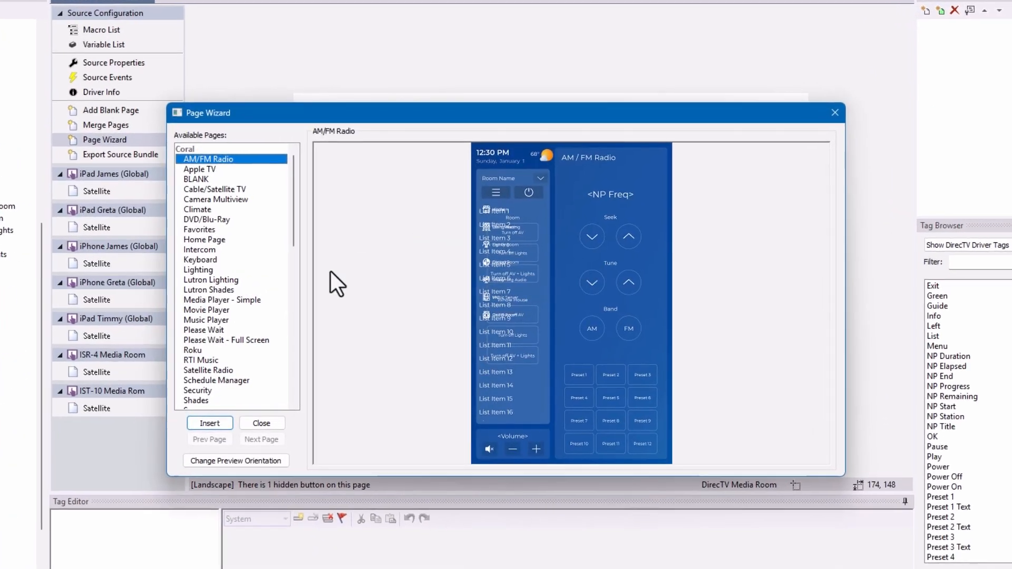
scroll(237, 325, "down", 9)
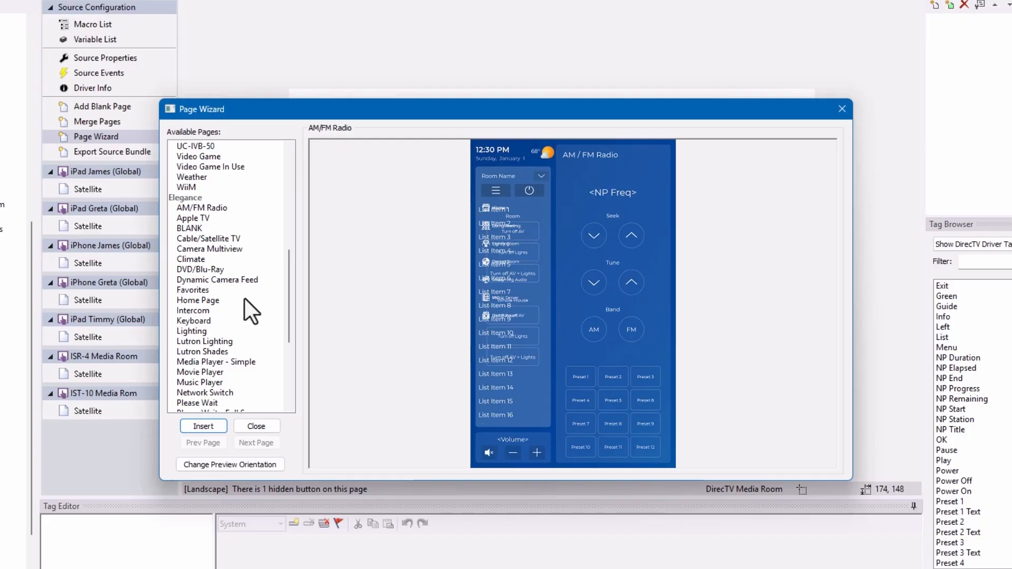
left_click(199, 270)
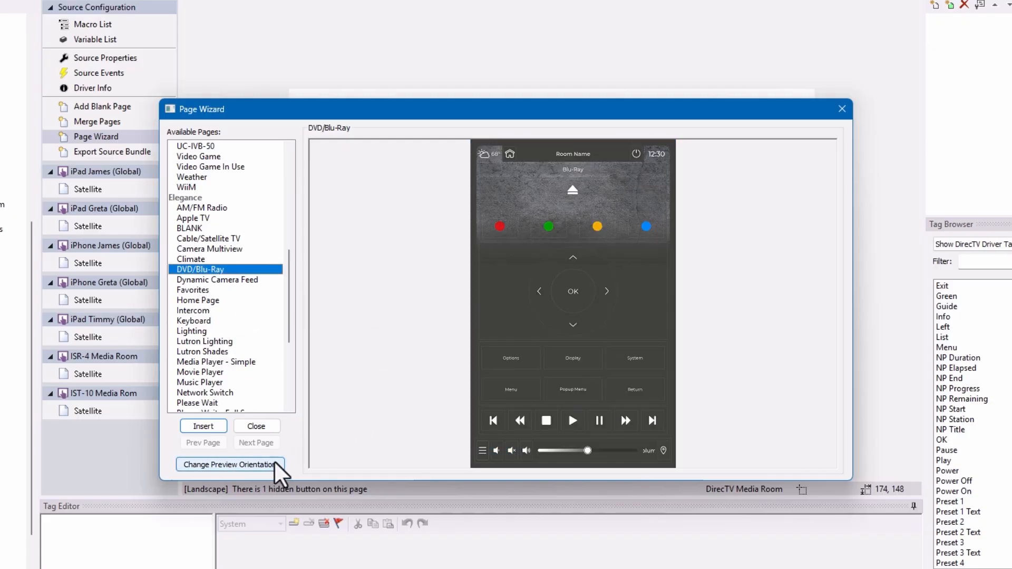
left_click(266, 463)
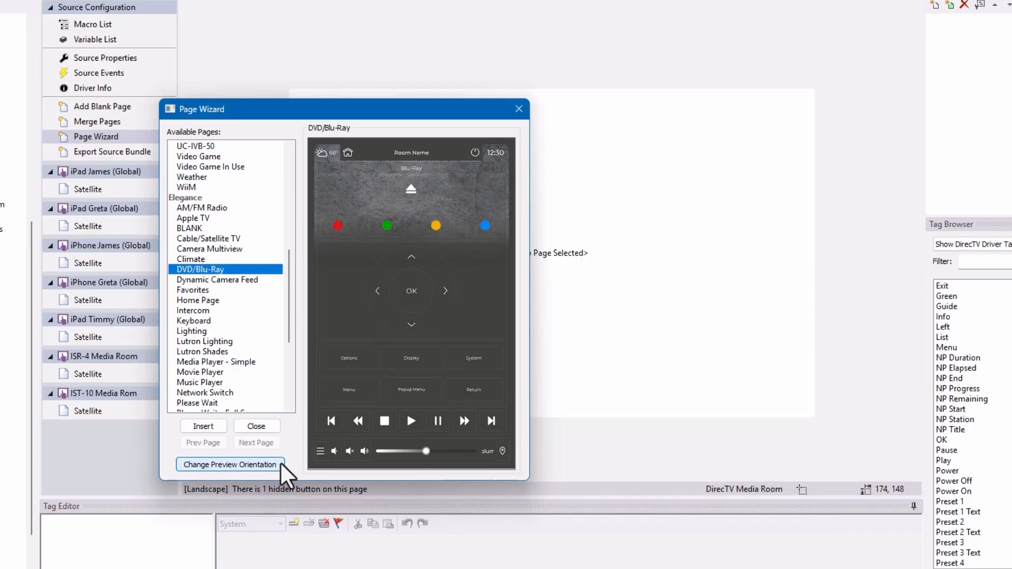
left_click(224, 466)
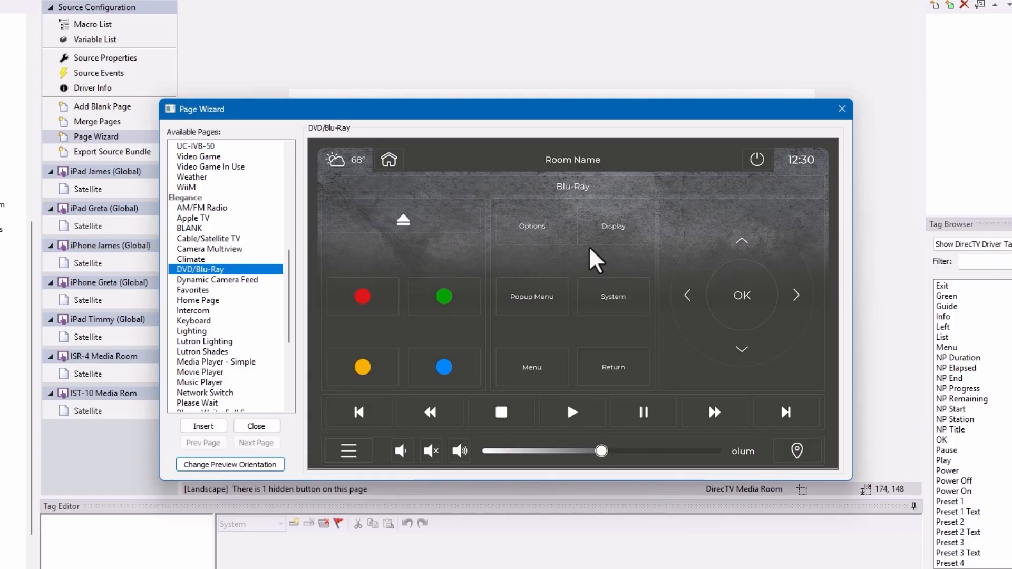
left_click(842, 109)
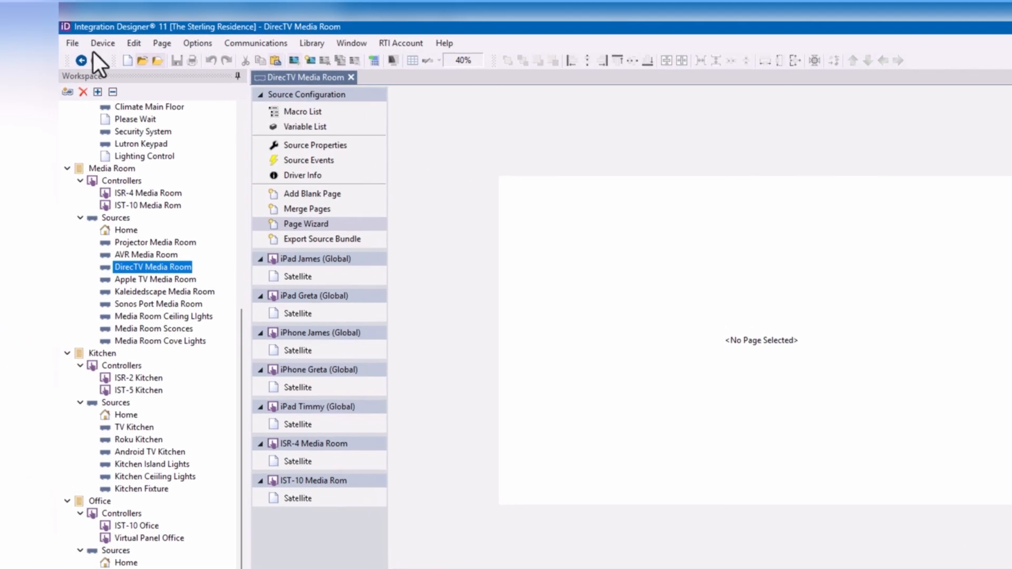
- Find "sony blu" in the SYSTEM infrared library for a new workspace item, select the Sony Blu Ray Most Models entry and review its commands
left_click(70, 95)
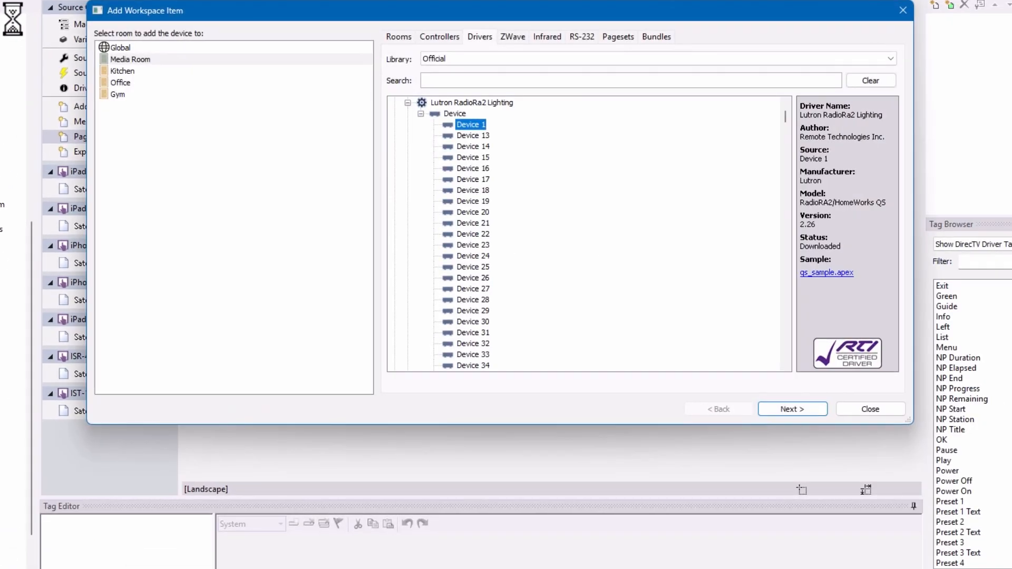
left_click(557, 34)
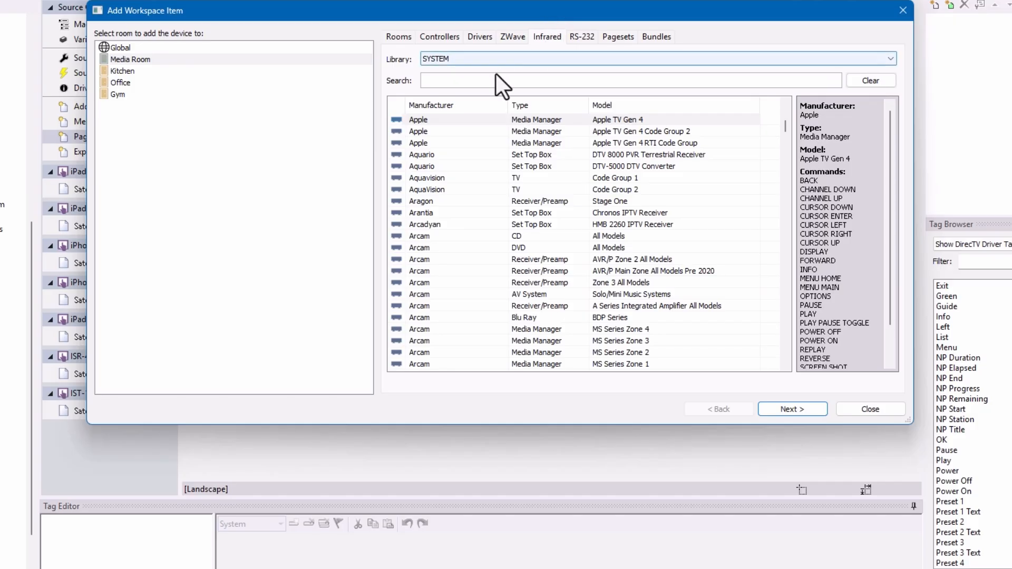
type("sony blu")
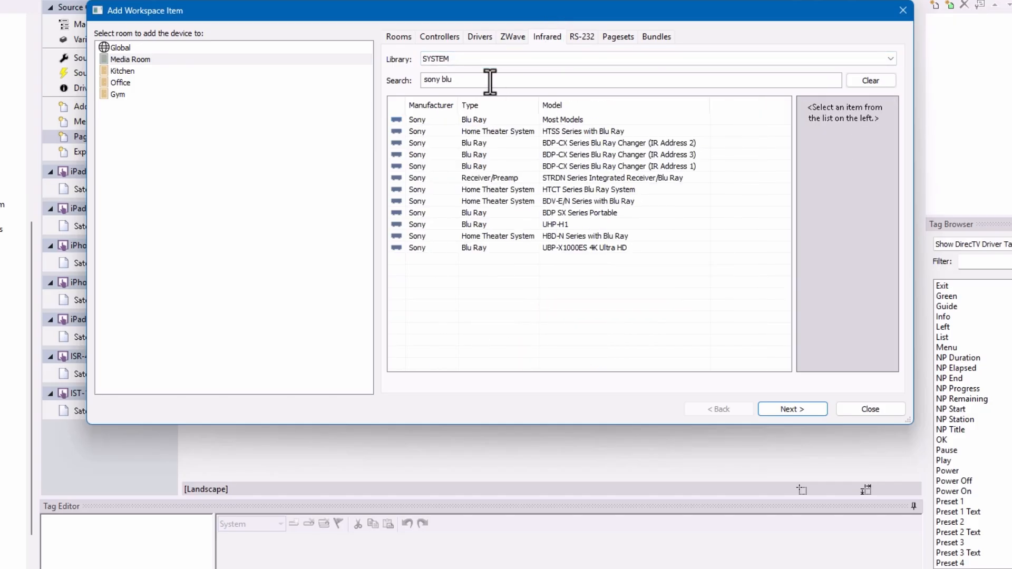
left_click(574, 121)
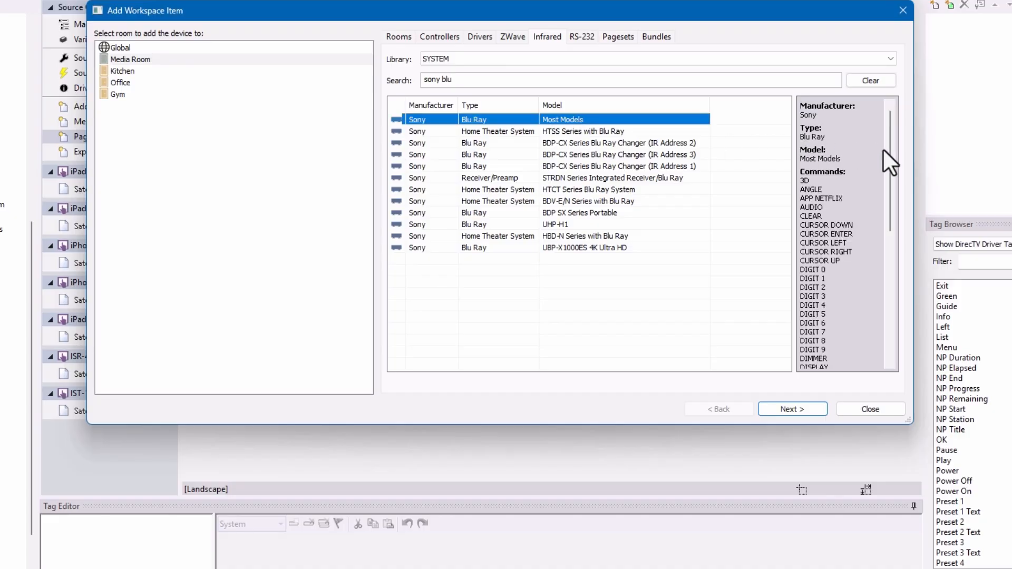
left_click_drag(887, 180, 875, 294)
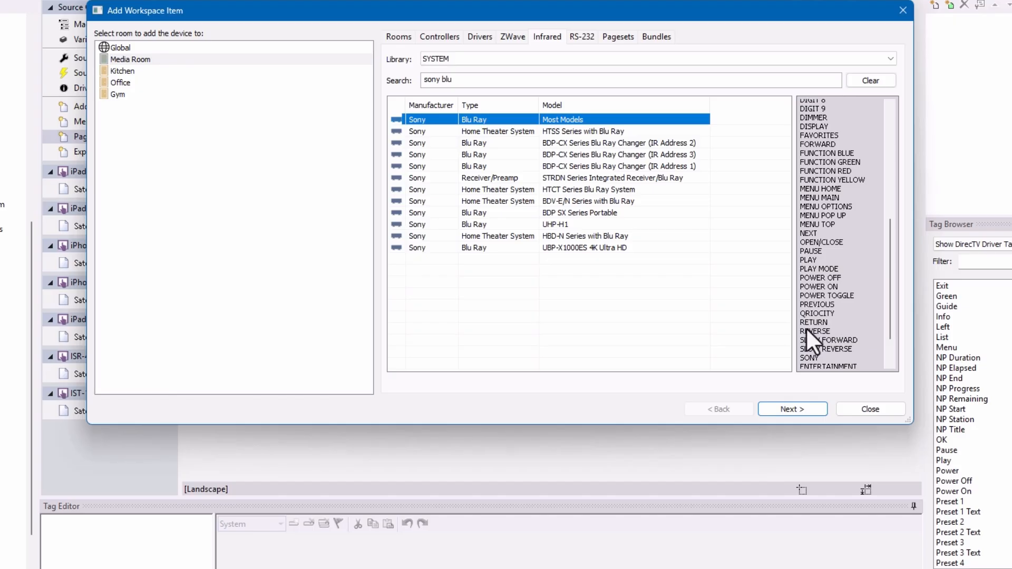
- Choose Media Room as the room for the Sony Blu Ray device and continue to its device settings
left_click(126, 48)
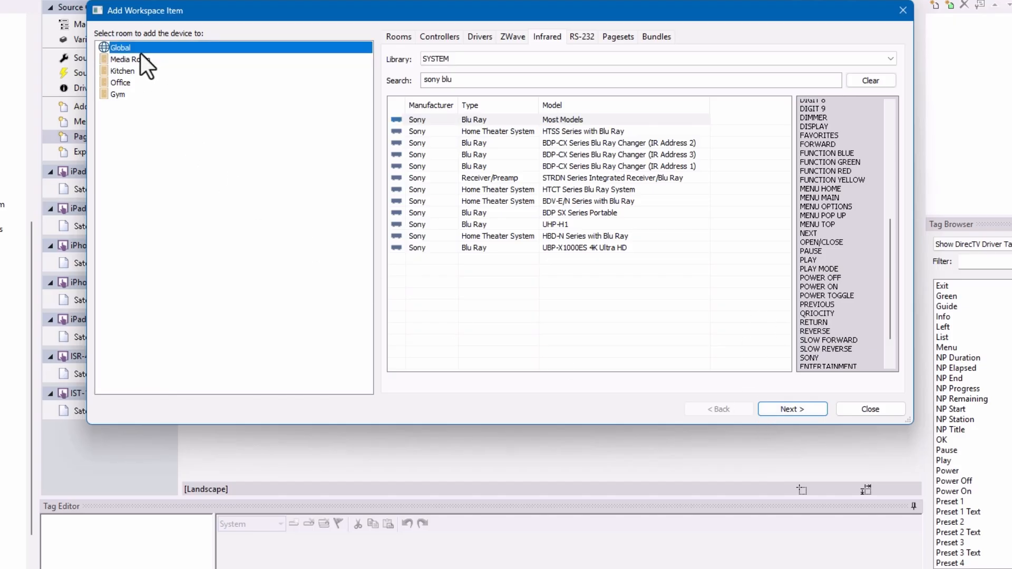
left_click(138, 59)
left_click(792, 409)
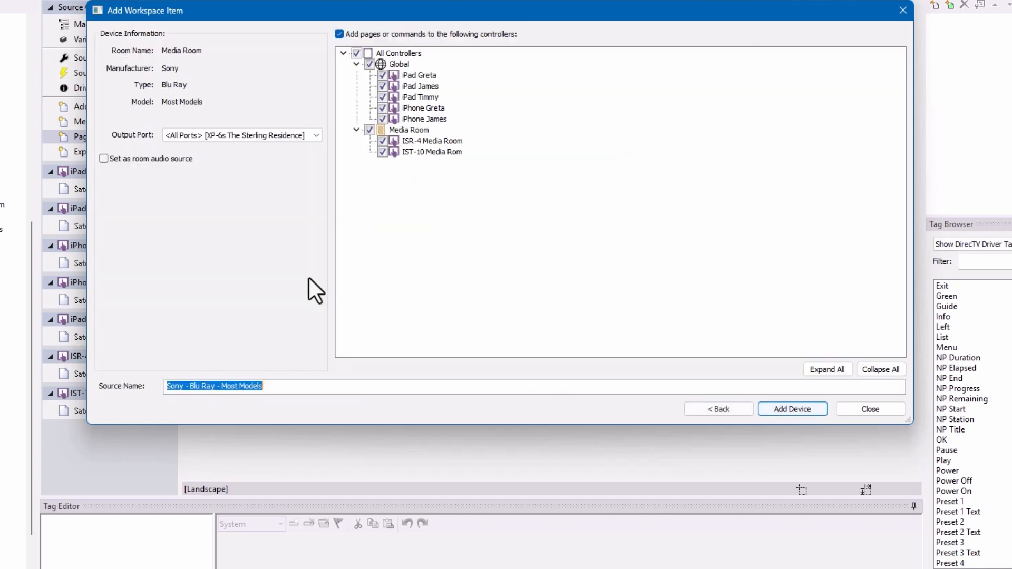
- Add the Sony Blu Ray device on the XP-6s output Port 4 with the source name Blu-ray Media Room
left_click(305, 131)
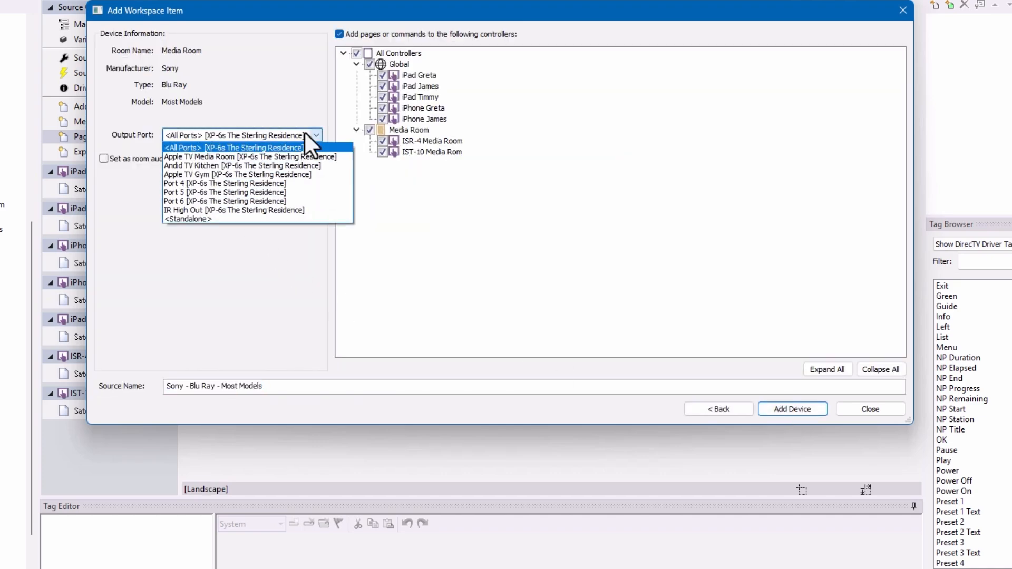
left_click(278, 186)
left_click_drag(337, 396, 127, 411)
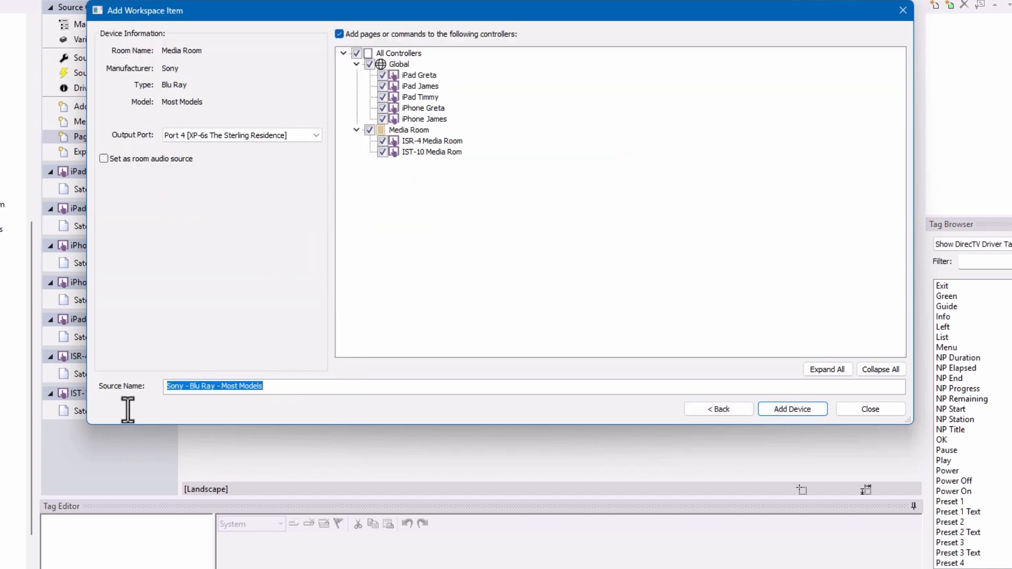
type("Blu-ray Media ")
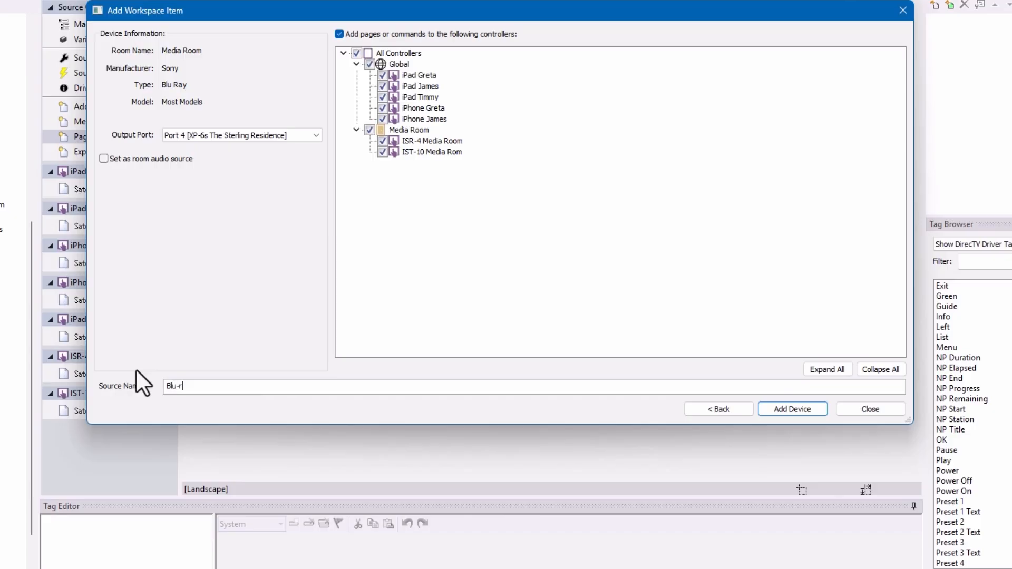
type("Room")
left_click(799, 412)
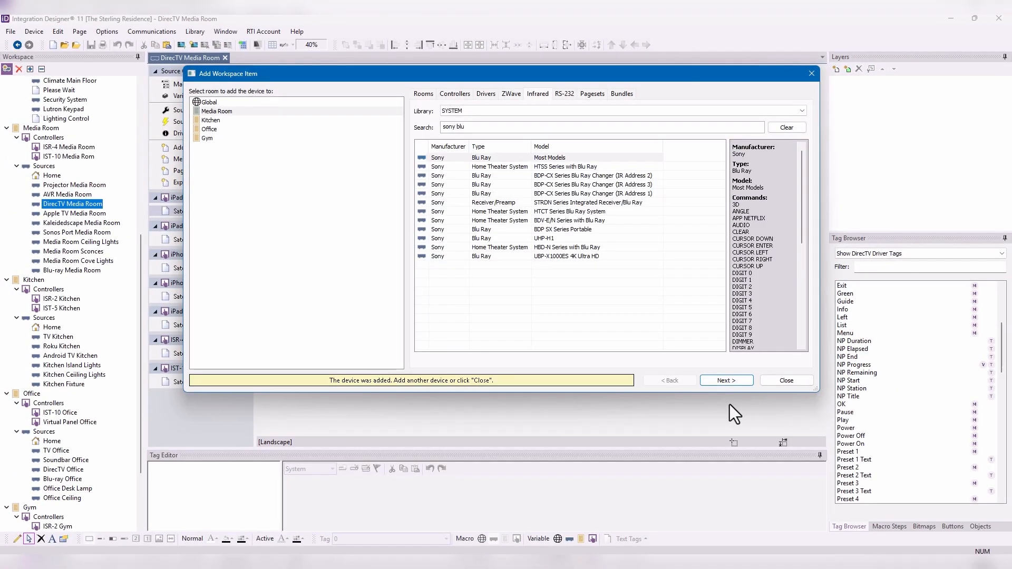
left_click(786, 381)
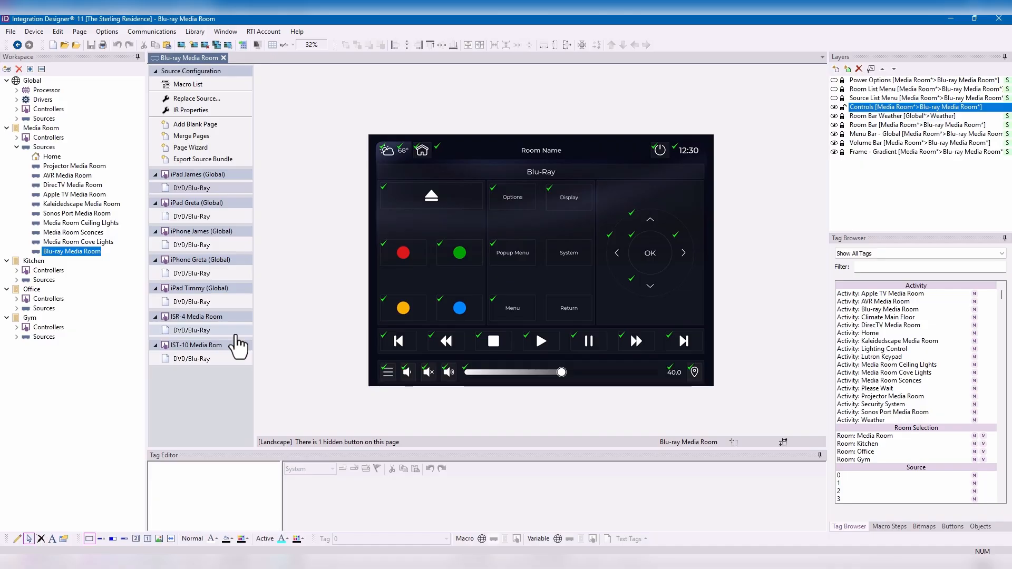
- View the IST-10 Media Rom's DVD/Blu-Ray page and inspect the tags and macros of its System and Menu buttons
left_click(211, 360)
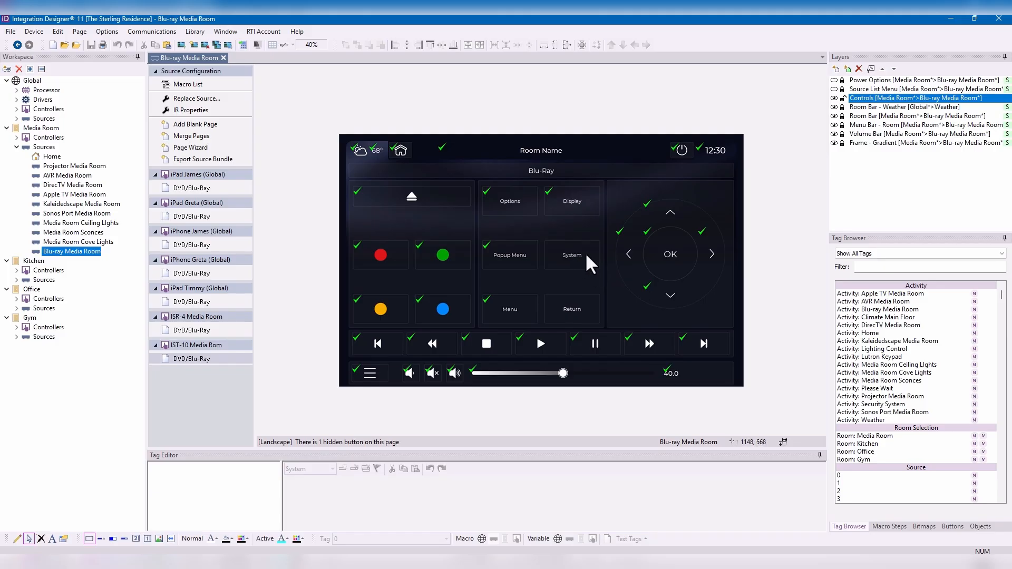
left_click(558, 262)
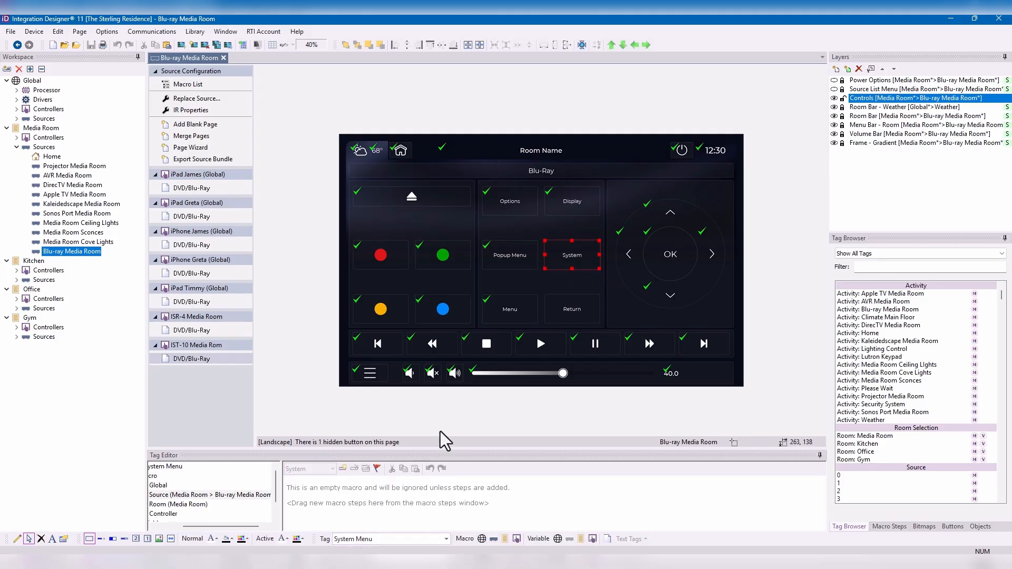
left_click(525, 316)
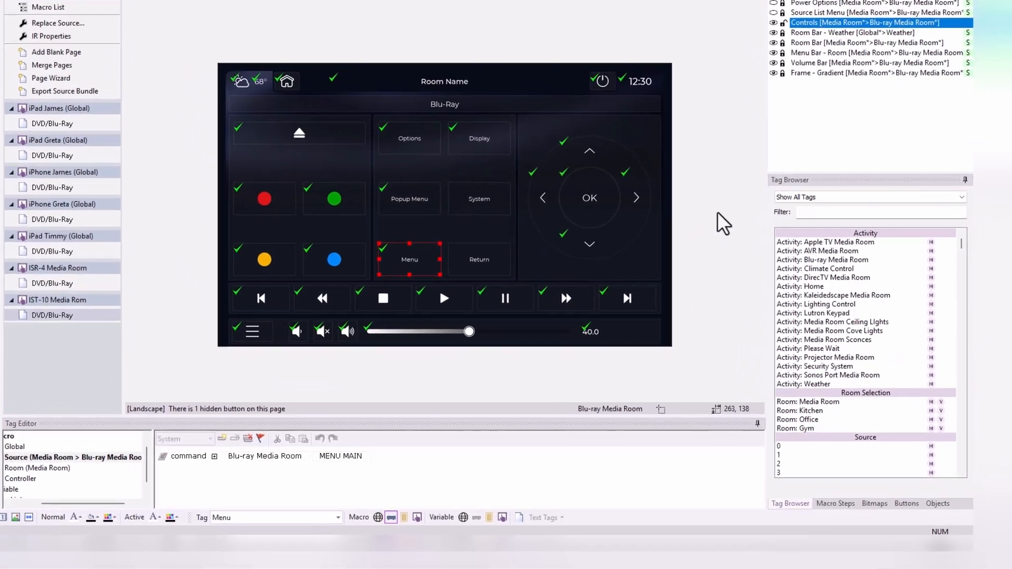
- Show only the Network Thermostat driver tags and examine their macro, variable and text markers
left_click(855, 197)
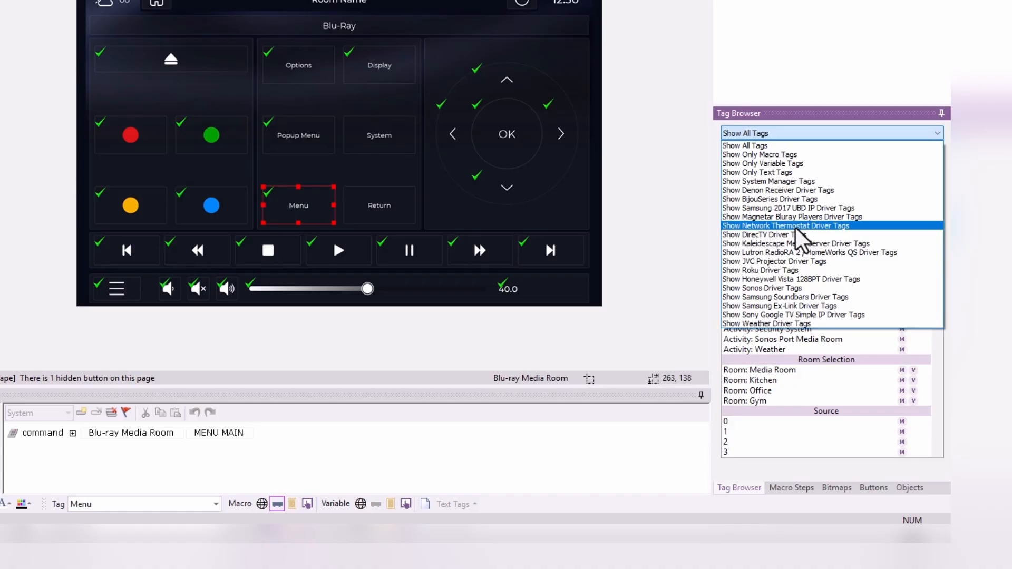
left_click(797, 226)
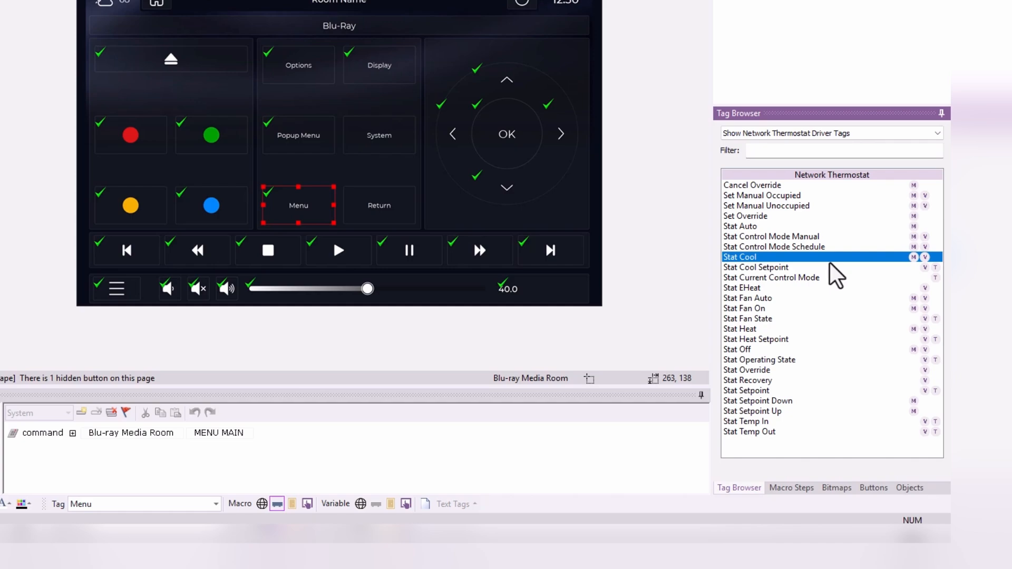
left_click_drag(830, 263, 930, 198)
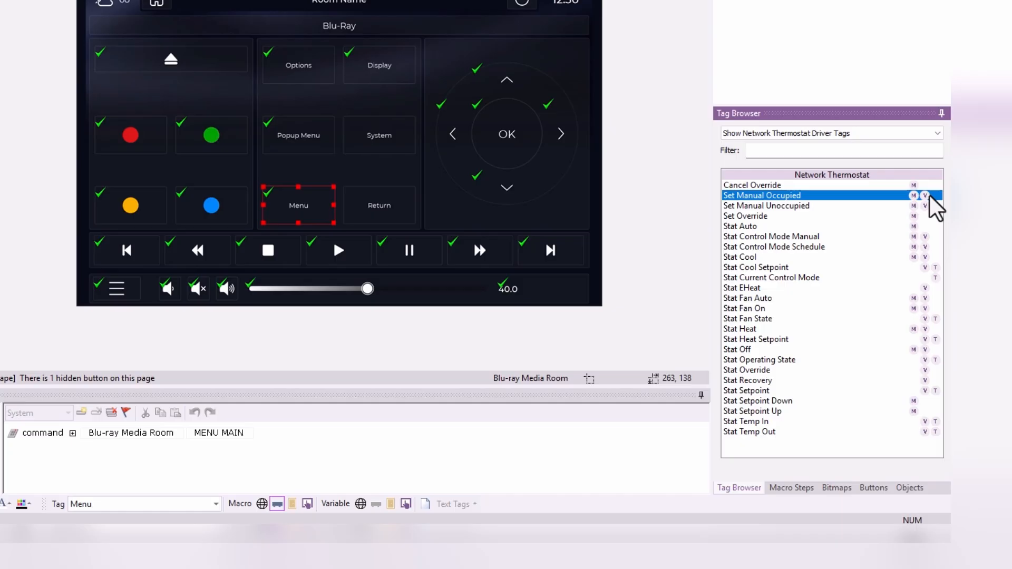
left_click_drag(931, 197, 930, 270)
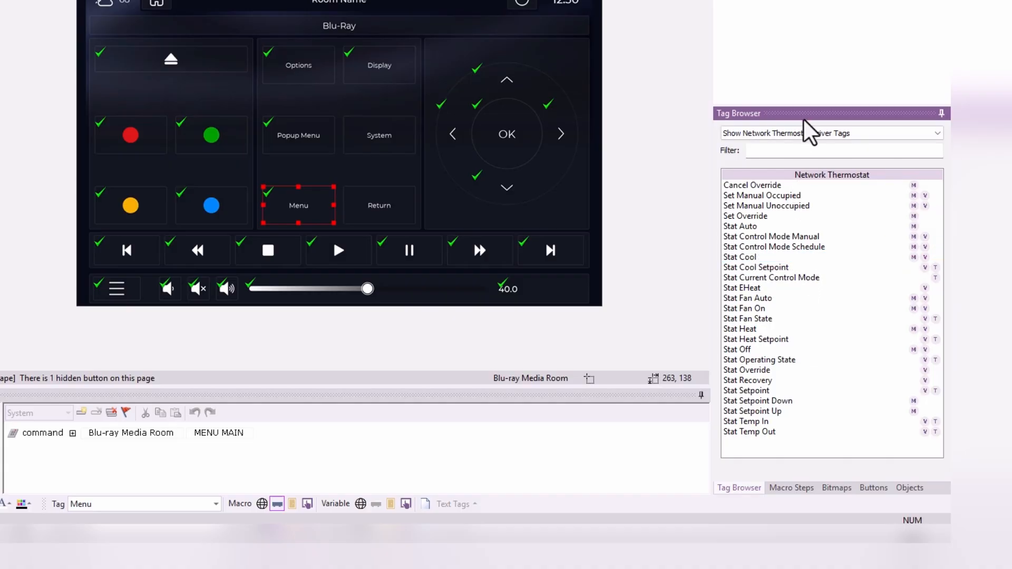
- Show only the Kaleidescape Media Server driver tags and look through the movie, music and now-playing tags
left_click(806, 133)
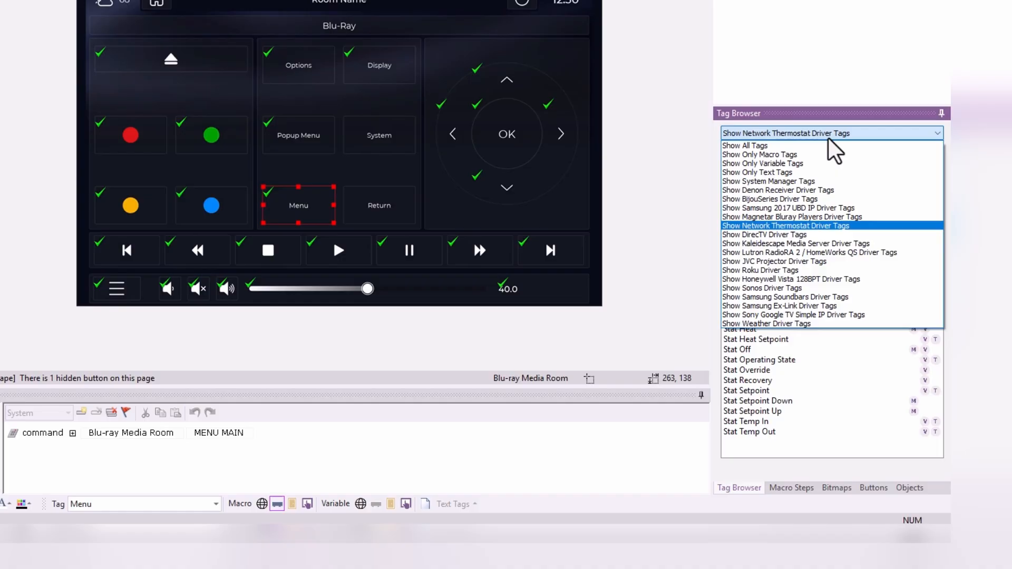
left_click(748, 244)
scroll(832, 251, "down", 3)
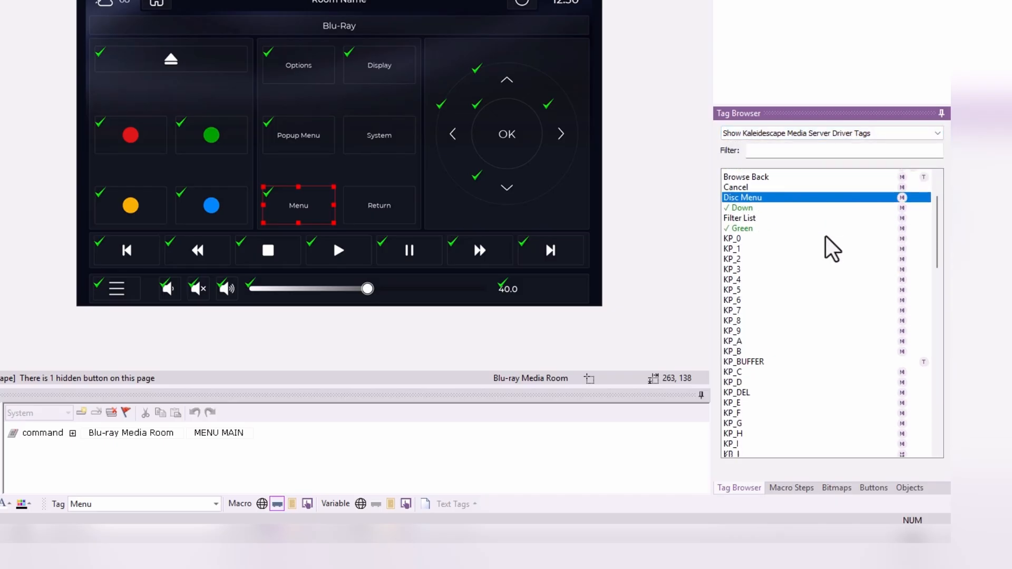
scroll(832, 251, "down", 10)
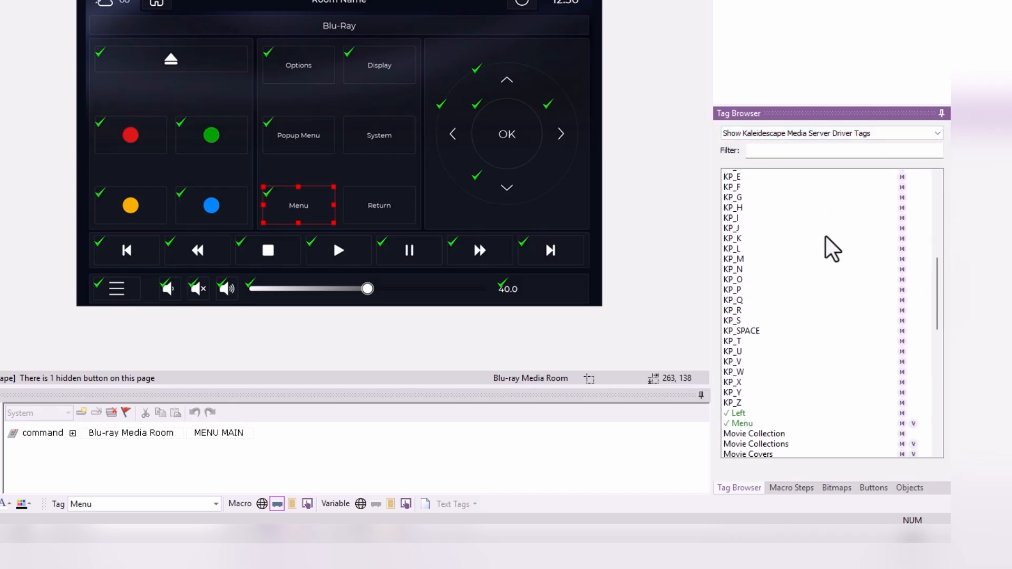
scroll(827, 237, "down", 2)
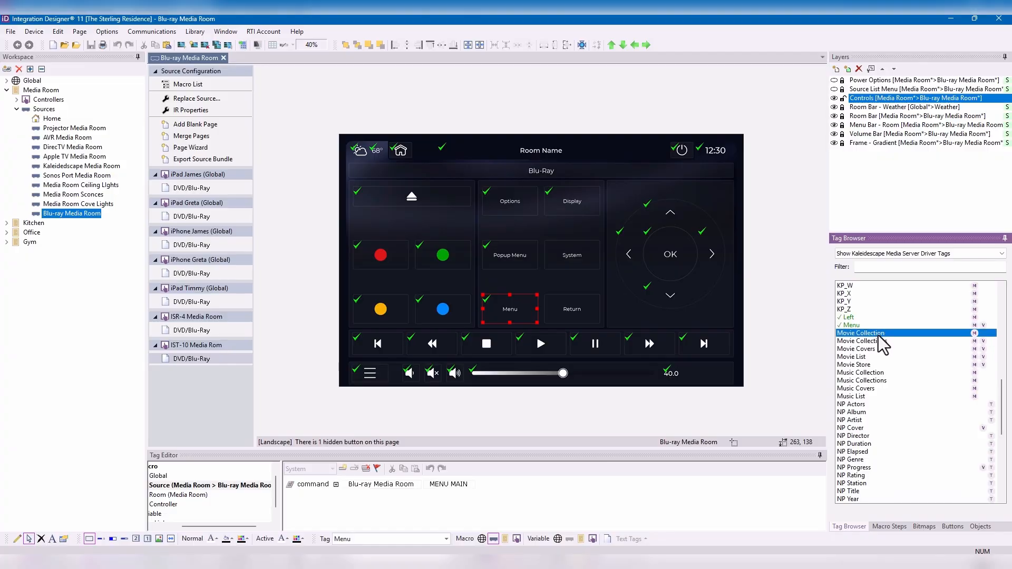
- Open the Movie Player viewport of the Kaleidescape Media Room source for editing, select its Return button and enlarge the Tag Editor
left_click(63, 166)
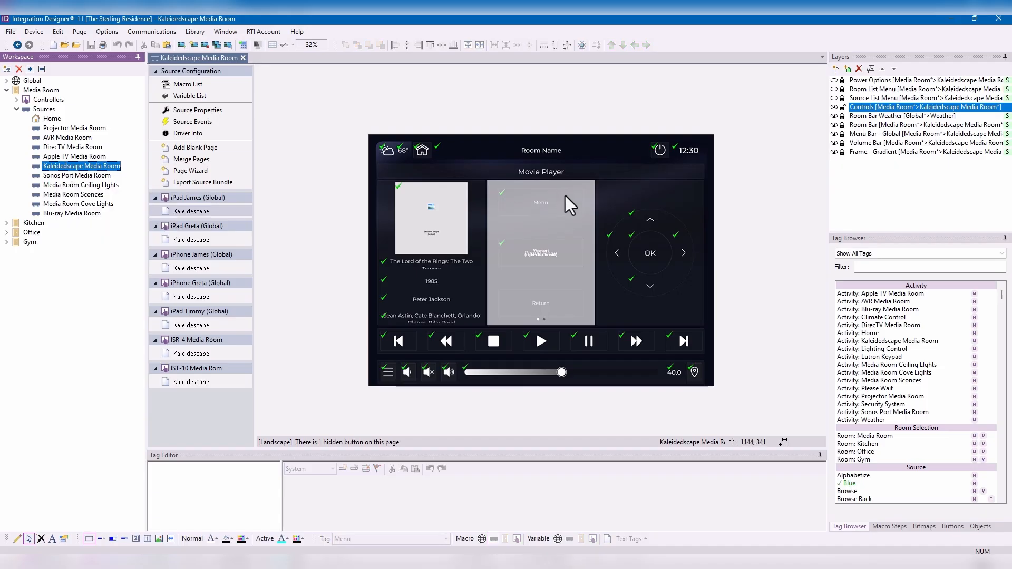
left_click(535, 237)
right_click(535, 238)
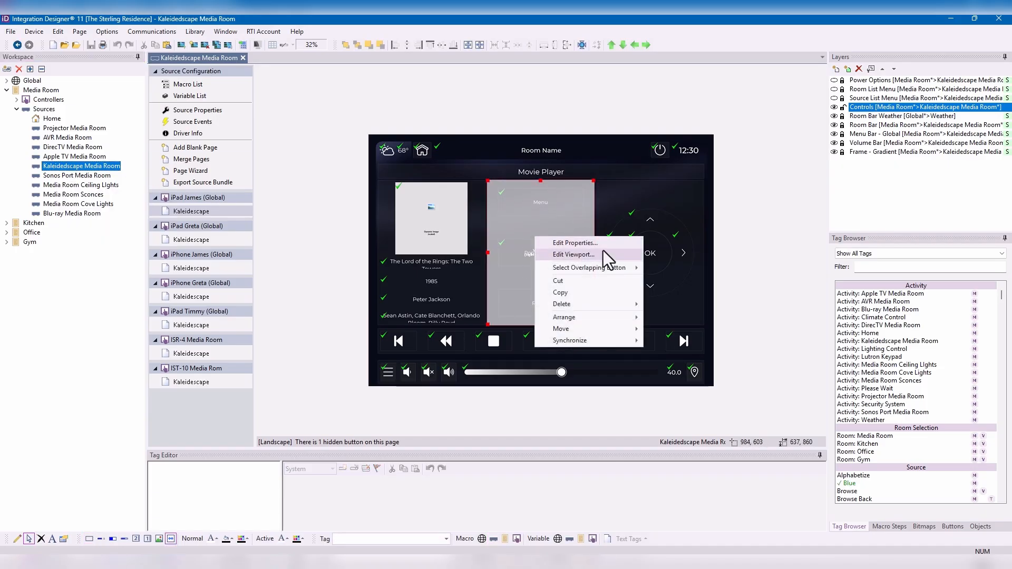
left_click(603, 251)
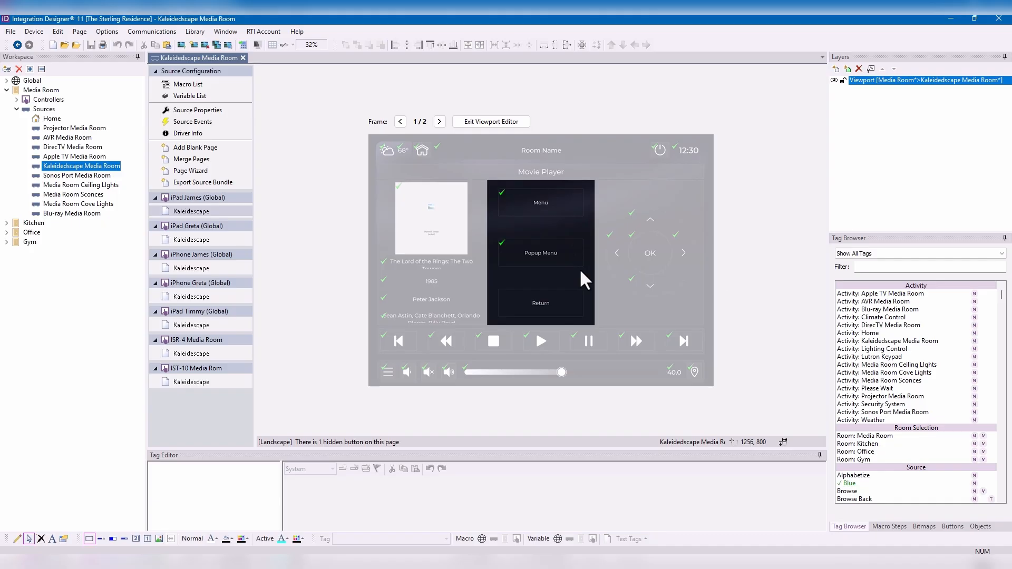
left_click(542, 305)
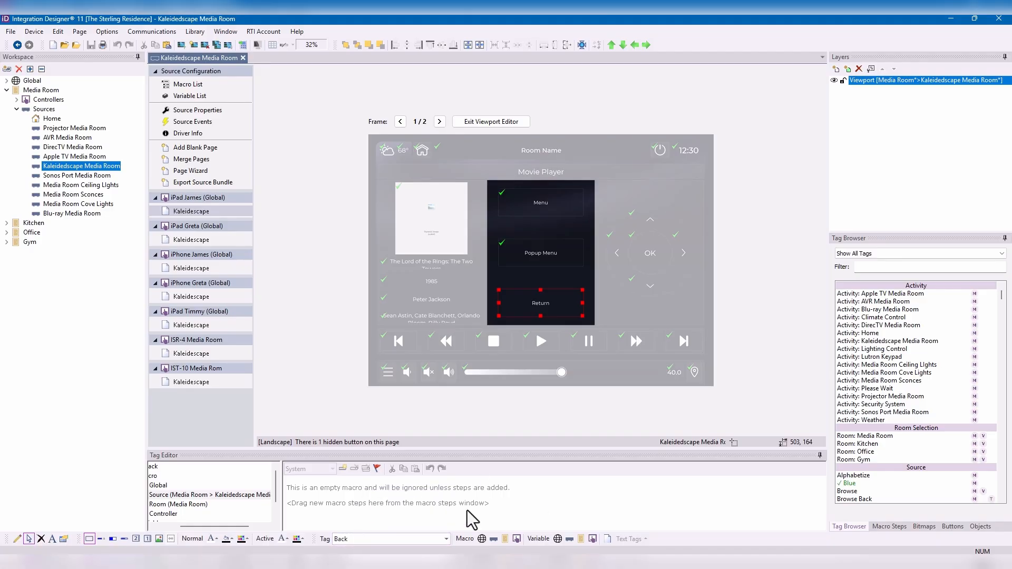
left_click_drag(501, 449, 504, 411)
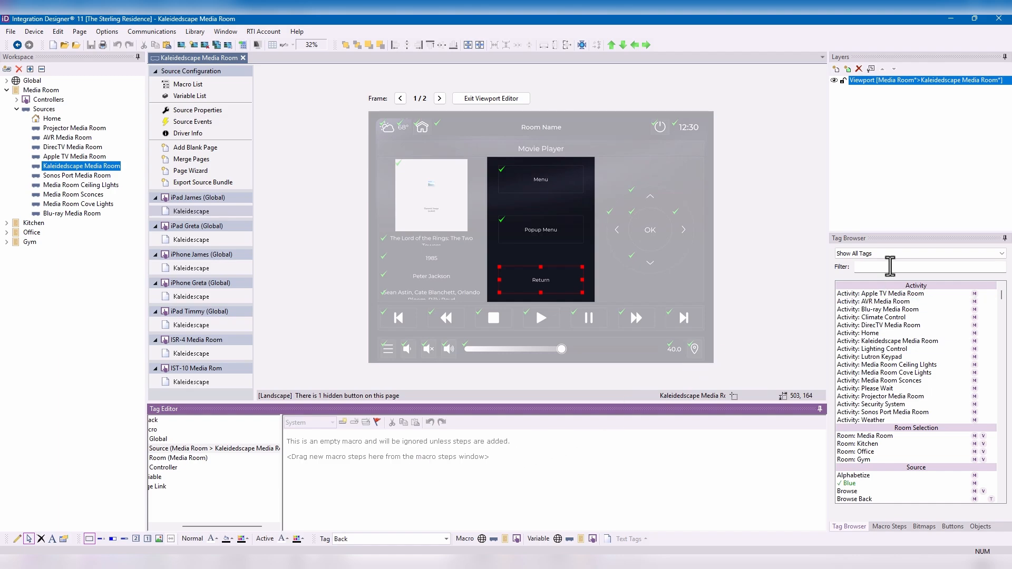
- Limit the tag list to the Kaleidescape Media Server driver tags and look through them for the Return button
left_click(877, 254)
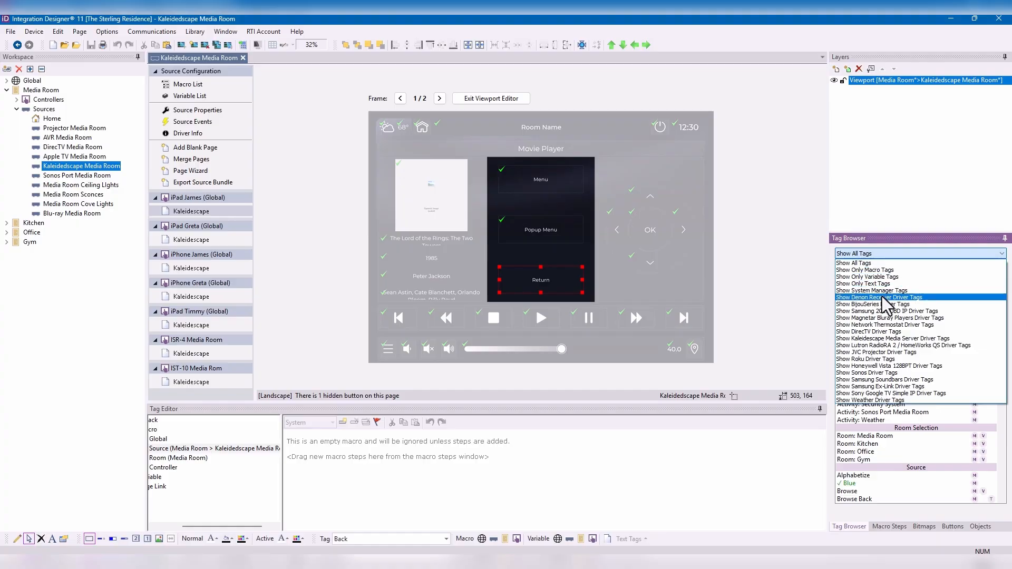
left_click(885, 338)
left_click(893, 326)
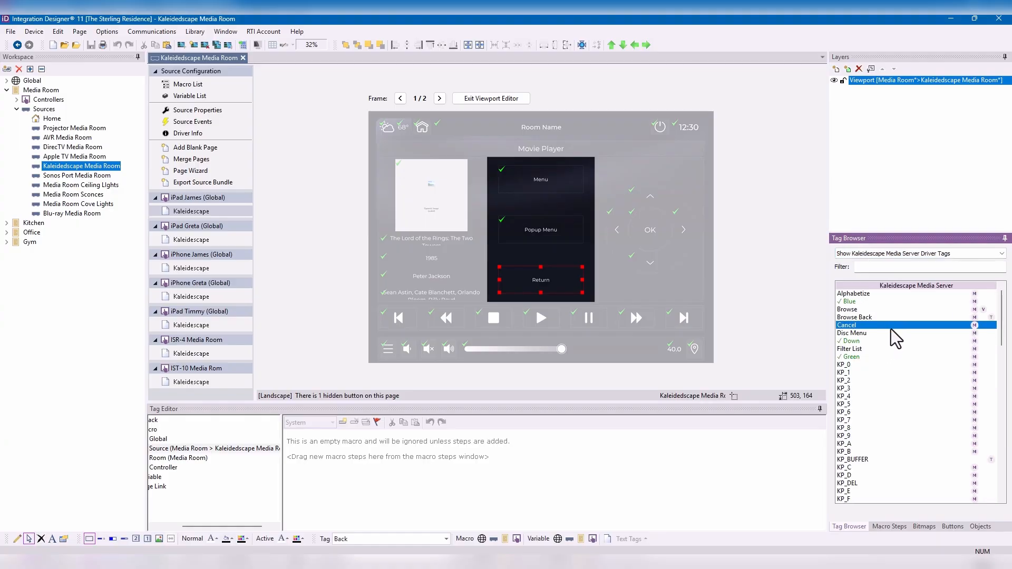
scroll(891, 329, "down", 10)
left_click(891, 328)
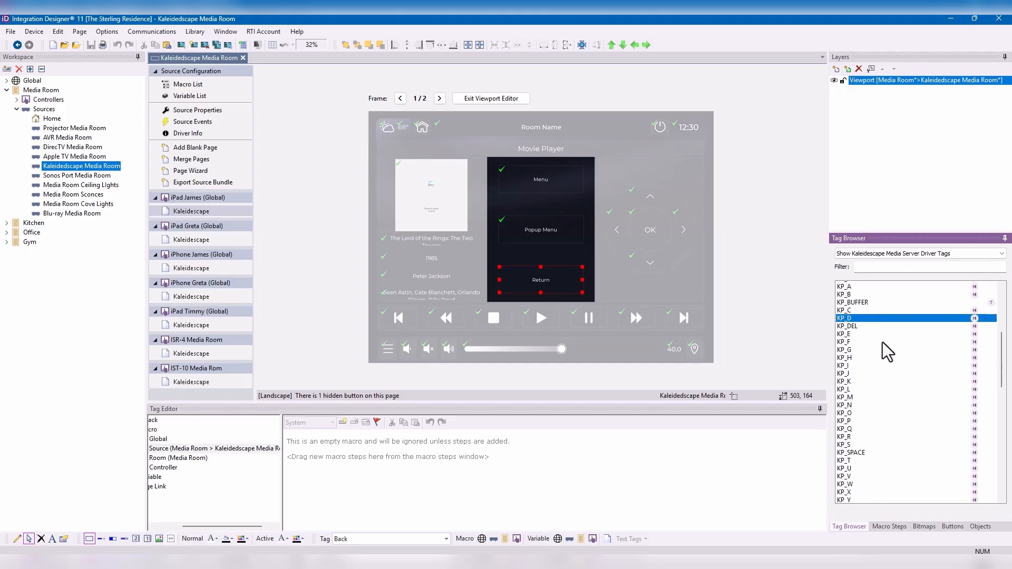
scroll(882, 343, "down", 7)
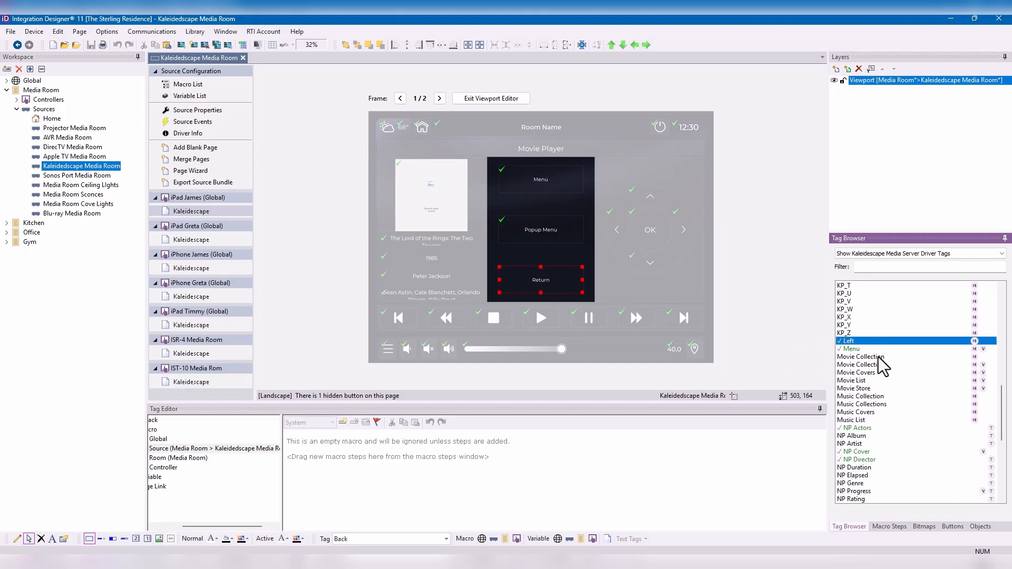
left_click(880, 345)
scroll(878, 360, "down", 5)
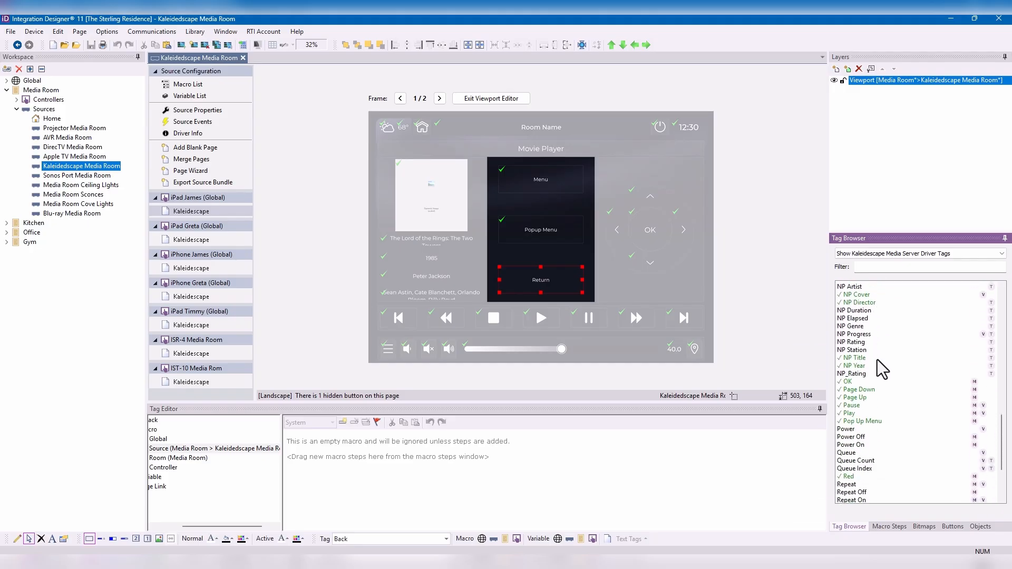
scroll(877, 360, "down", 1)
left_click_drag(873, 396, 862, 442)
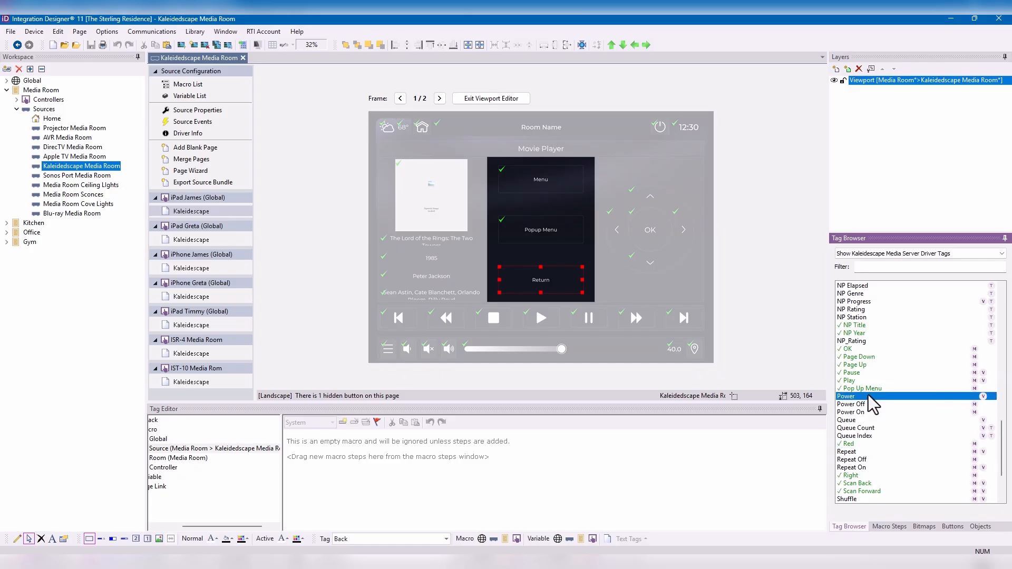
- Assign the Browse Back driver tag to the Return button in the viewport
scroll(872, 369, "up", 1)
scroll(872, 369, "up", 10)
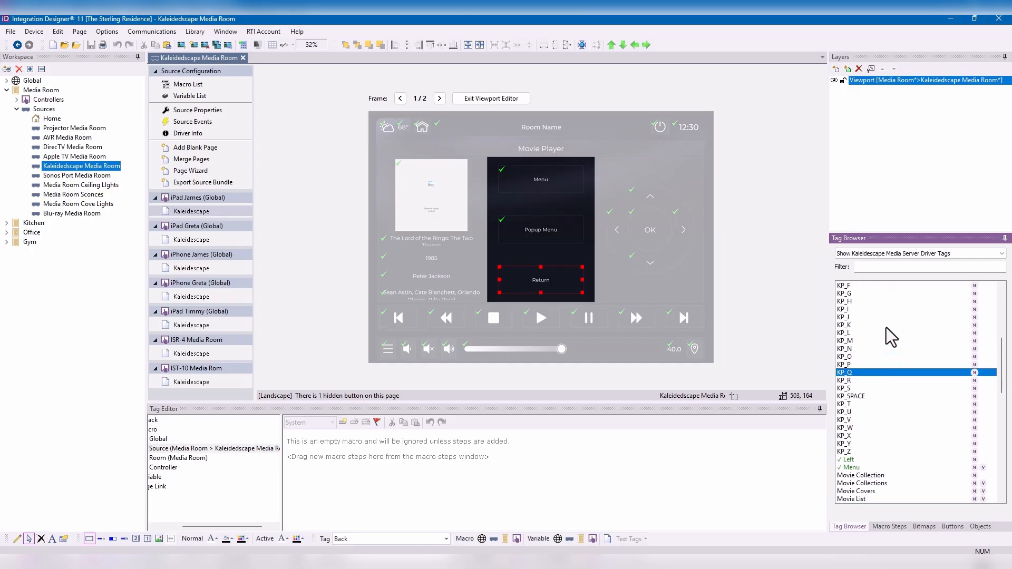
scroll(885, 327, "up", 4)
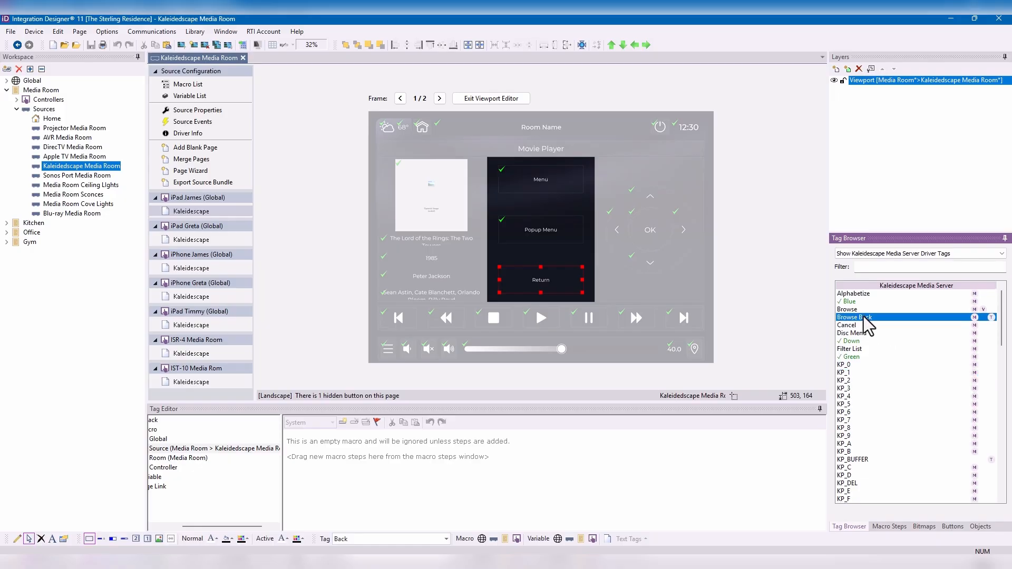
left_click_drag(865, 318, 547, 278)
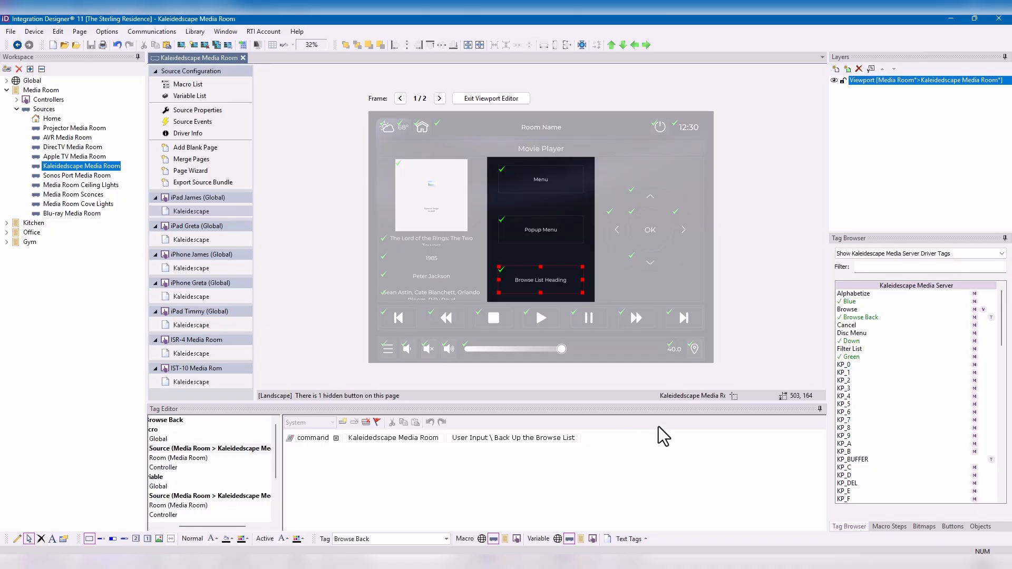
- Assign the Movie Covers driver tag to the viewport's lowest button and view its source-level variable settings
scroll(869, 354, "down", 6)
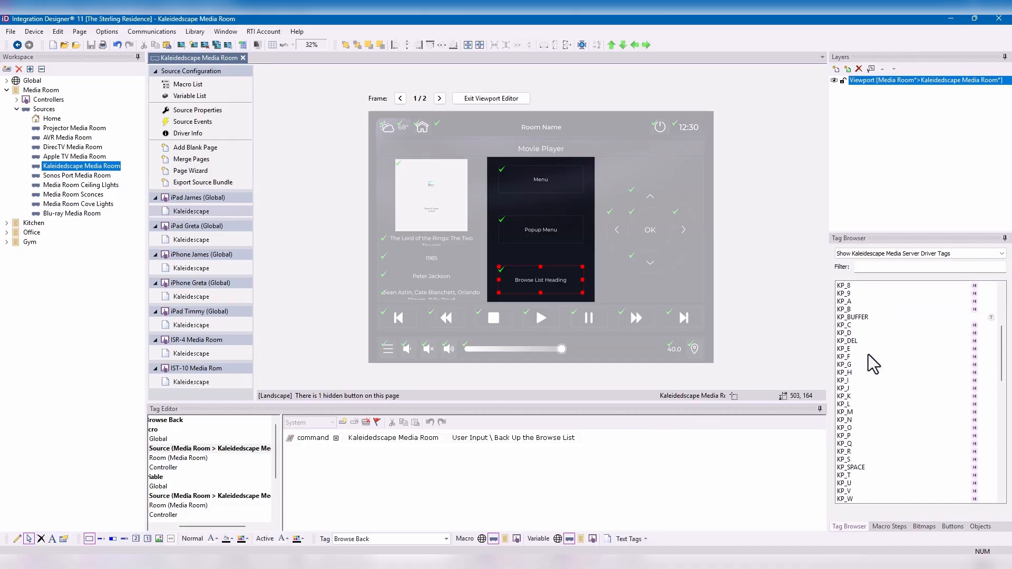
scroll(869, 354, "down", 6)
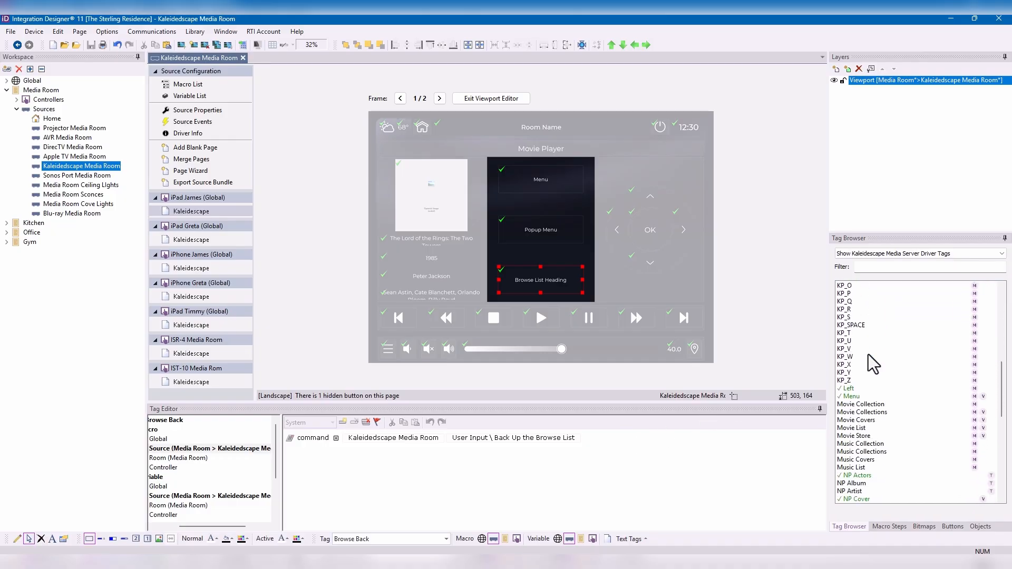
left_click(863, 419)
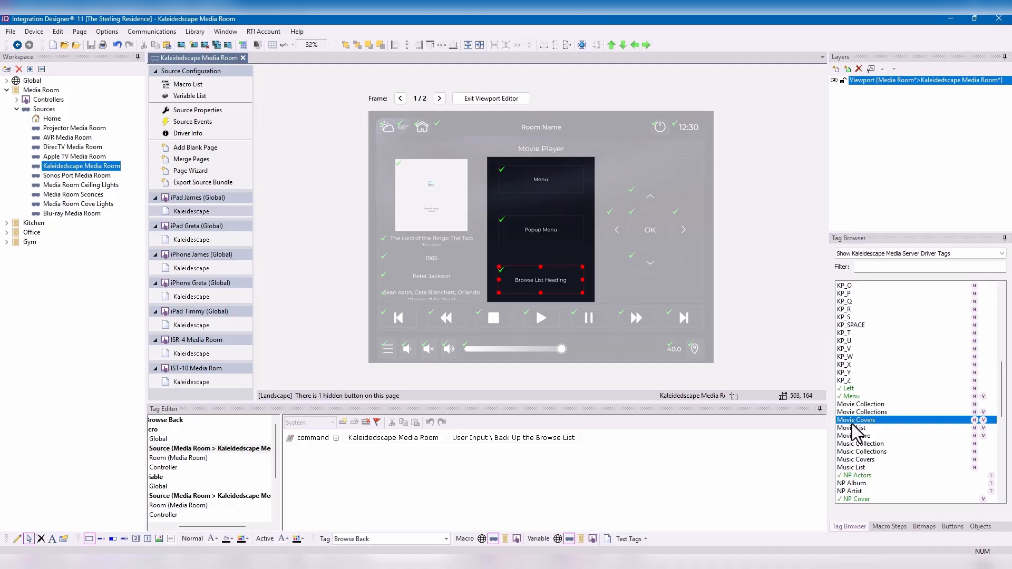
left_click_drag(855, 424, 538, 282)
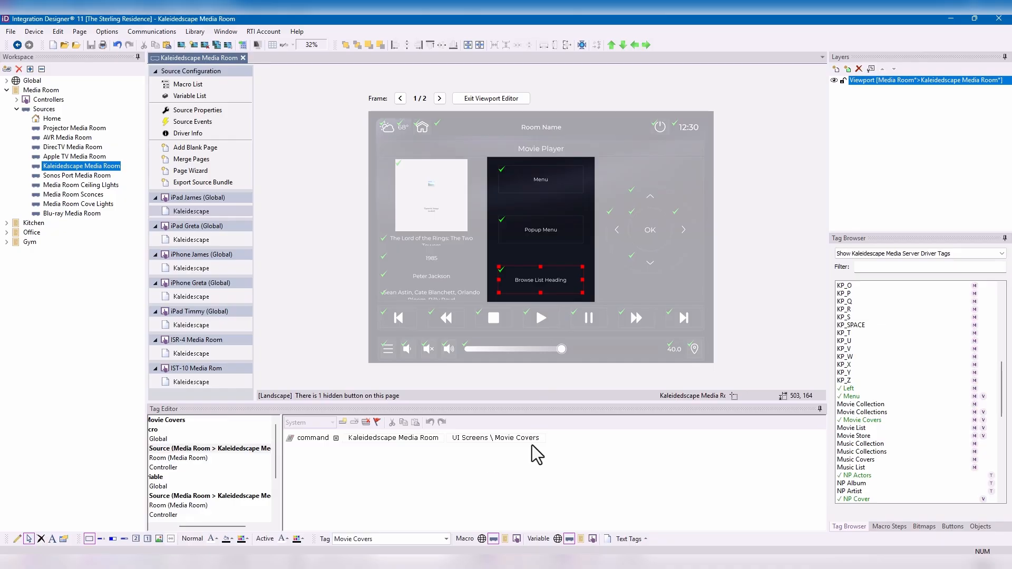
left_click(261, 496)
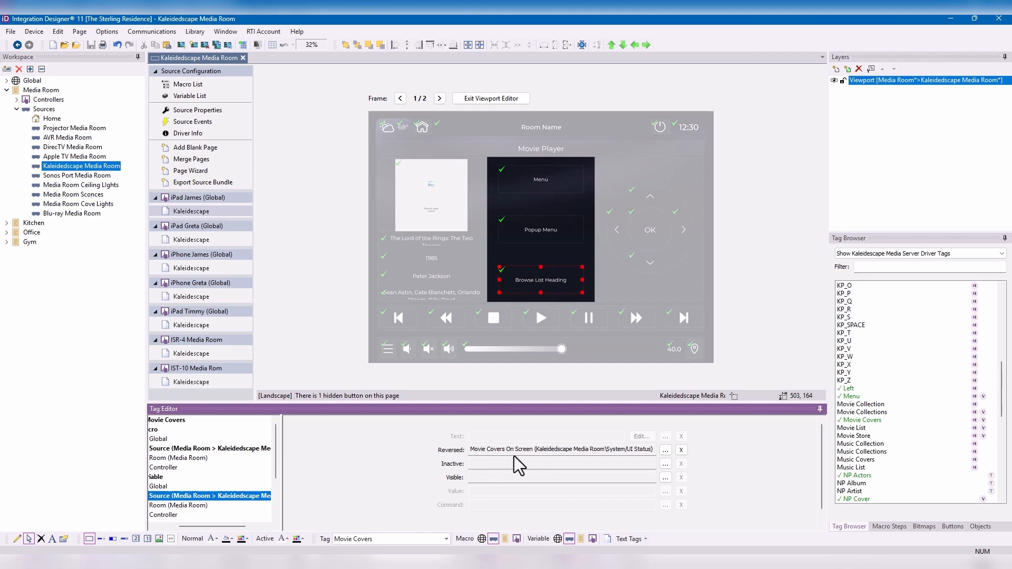
right_click(555, 273)
left_click(586, 291)
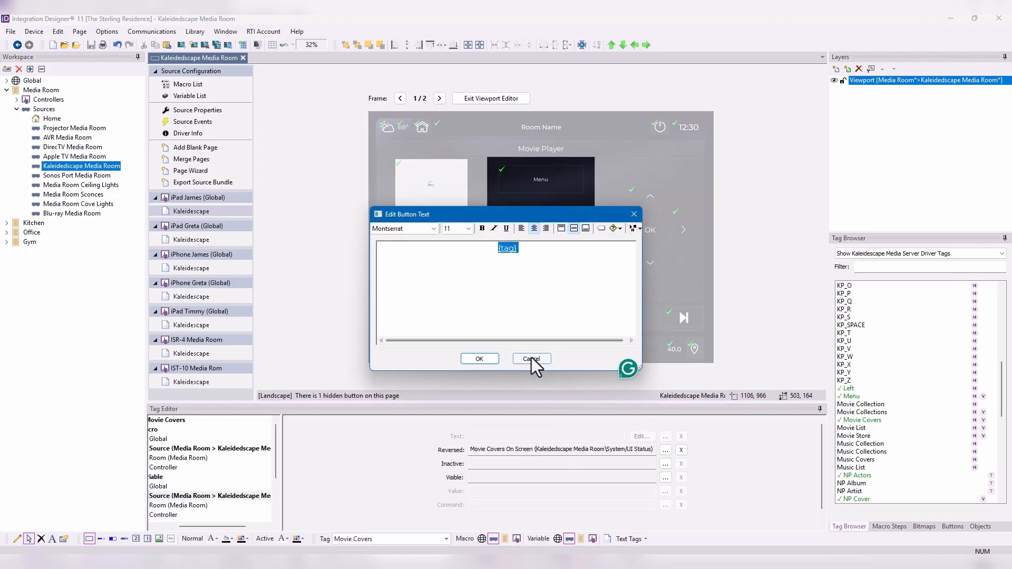
left_click(517, 249)
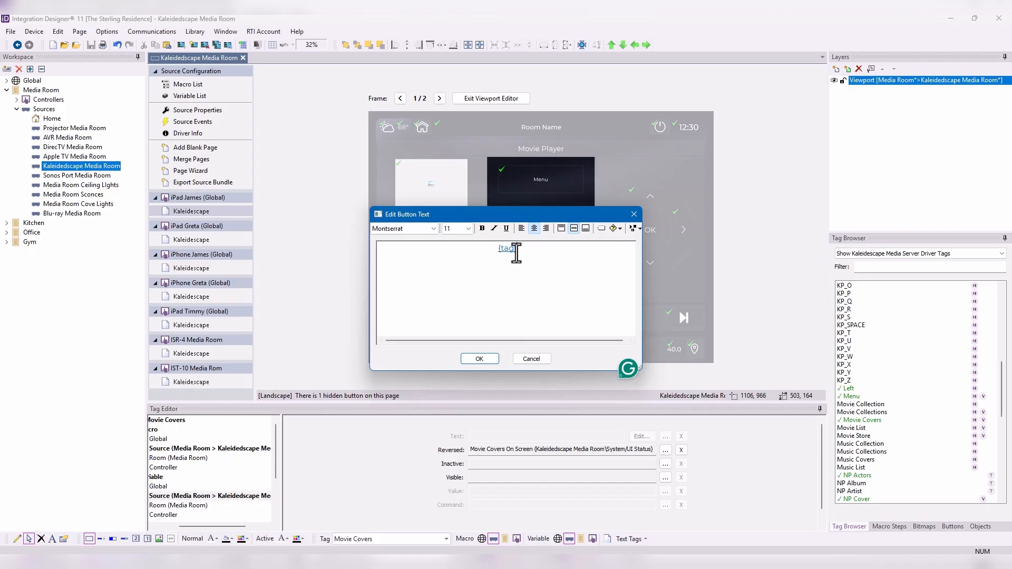
left_click(480, 359)
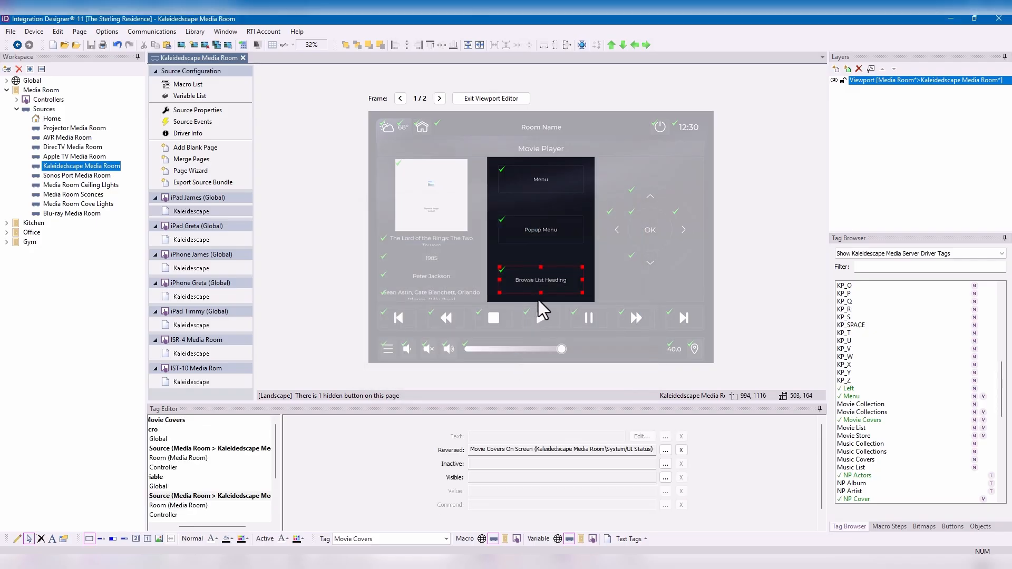
- Remove the Browse Back text tag from the Browse List Heading button and set its text to Movie Covers
right_click(561, 281)
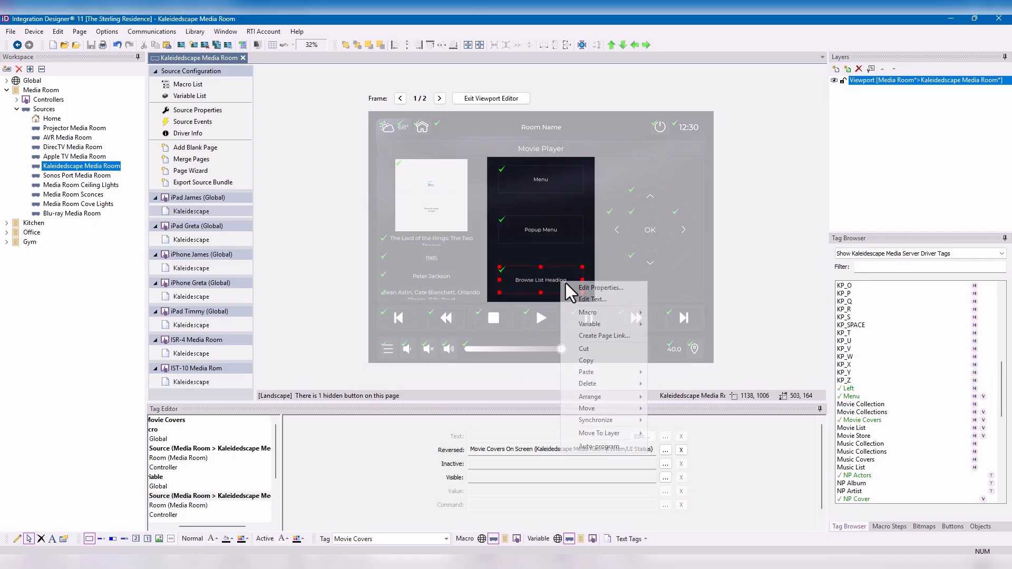
left_click(589, 298)
double_click(508, 248)
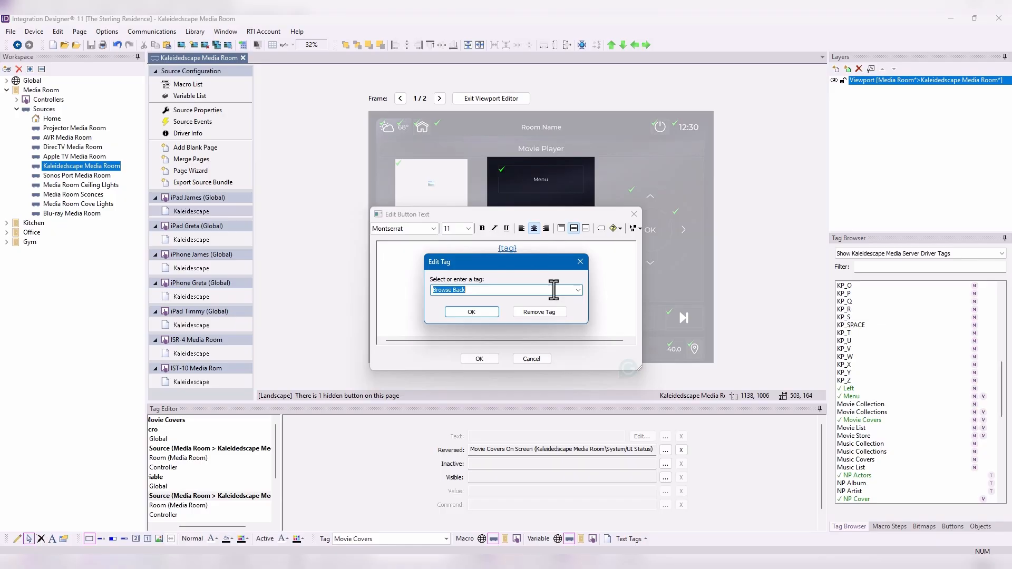
left_click(553, 317)
type("M")
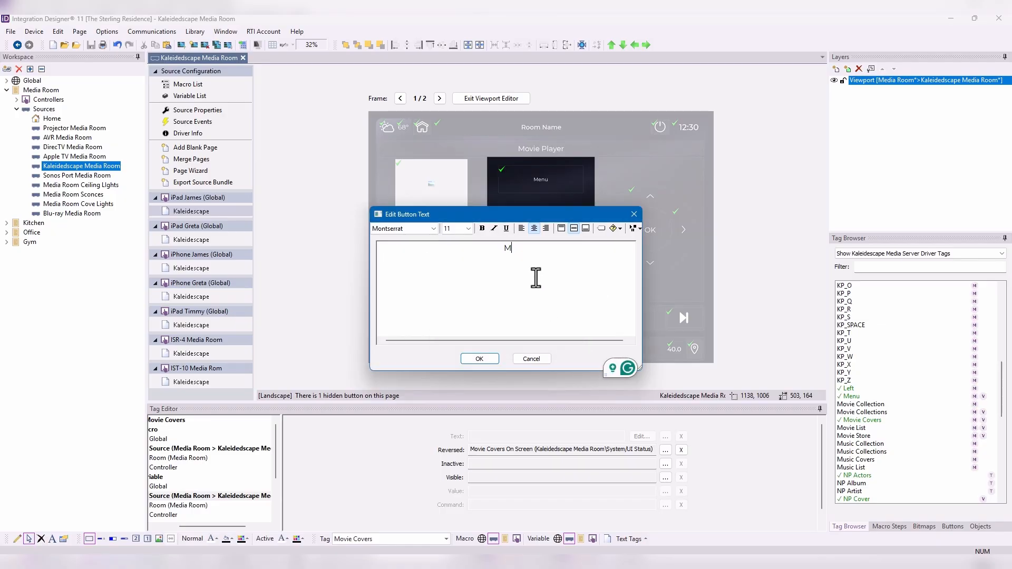
type("ovie COv")
key("BackSpace")
key("BackSpace")
key("BackSpace")
key("BackSpace")
key("BackSpace")
type("overs")
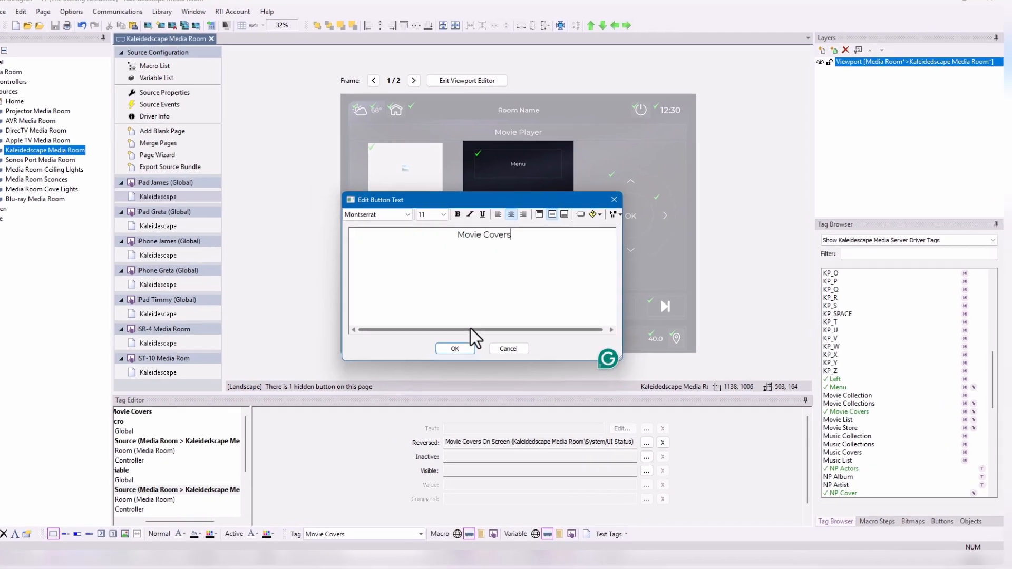
left_click(454, 348)
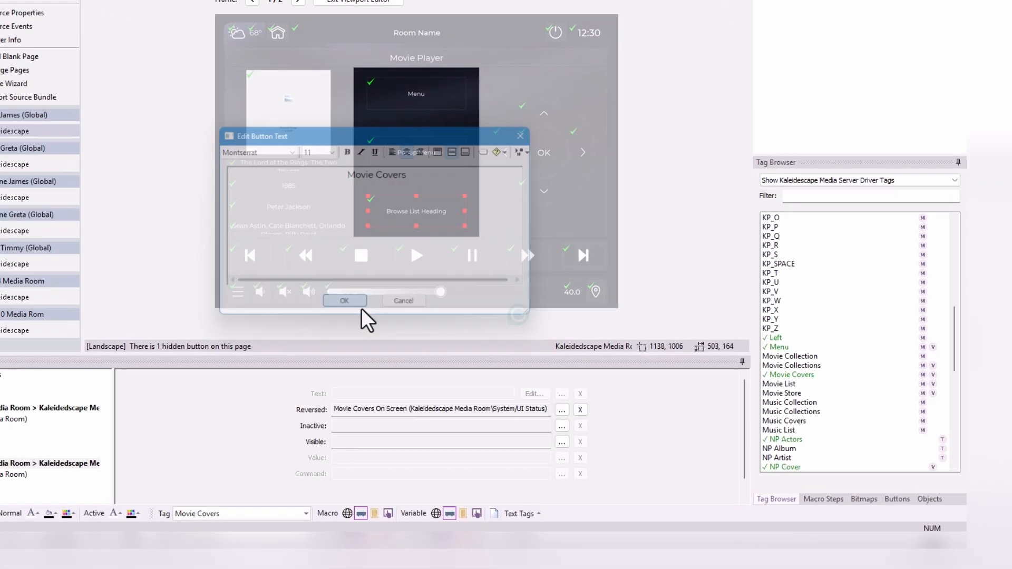
- Show only the BijouSeries driver tags and examine which offer macros, variables and text
left_click(844, 380)
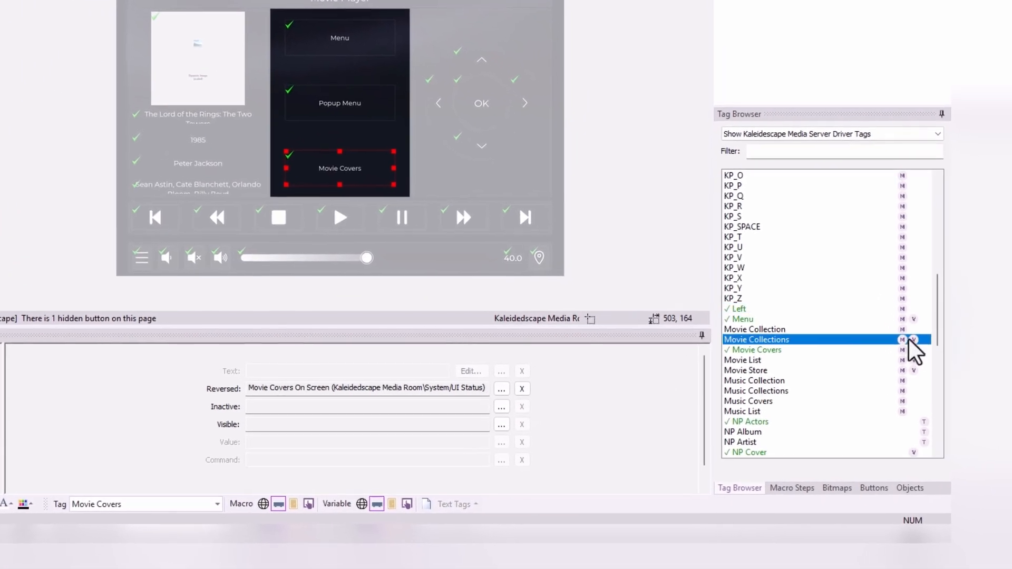
left_click(824, 130)
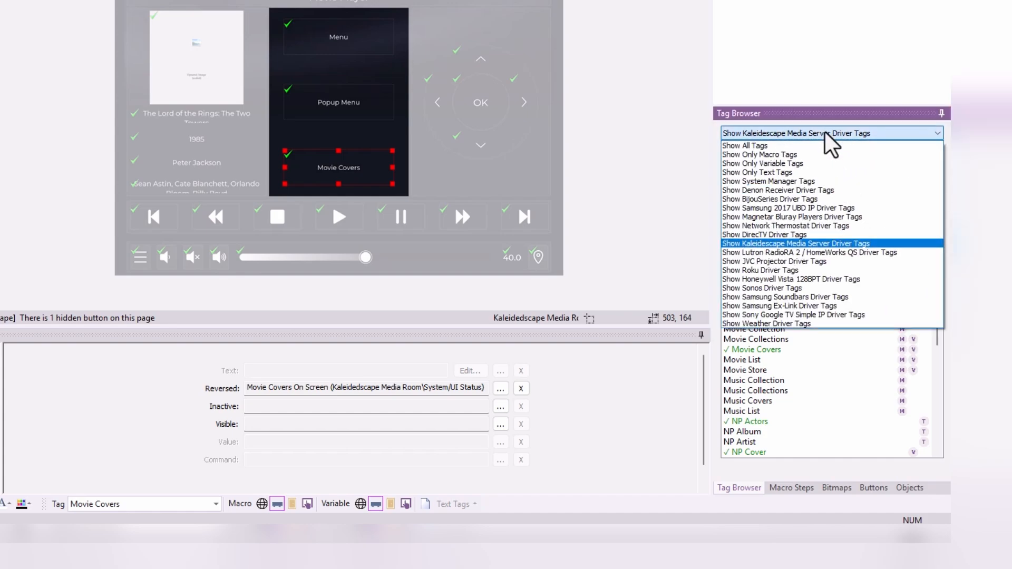
left_click(799, 200)
scroll(790, 243, "down", 3)
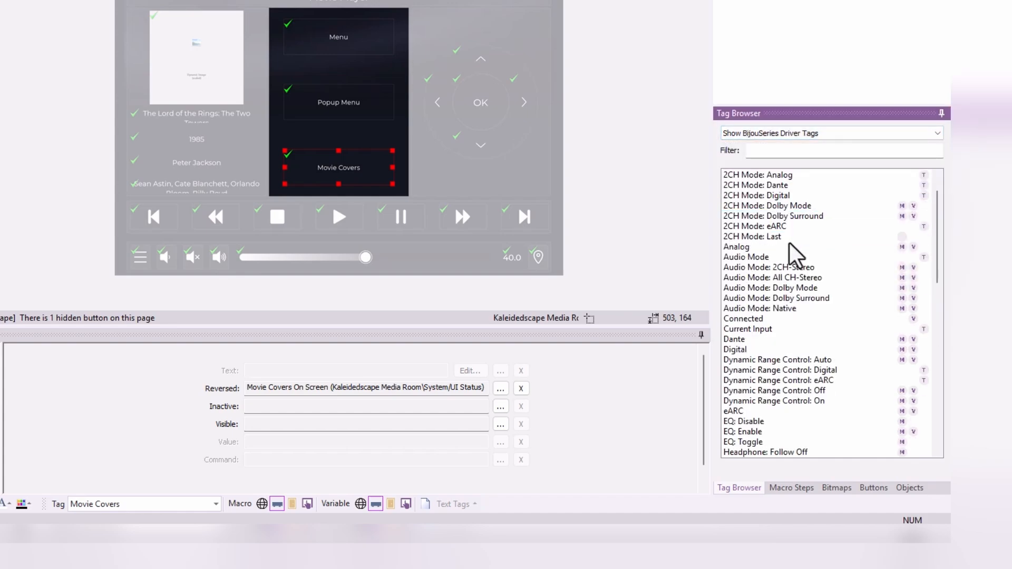
scroll(789, 245, "down", 2)
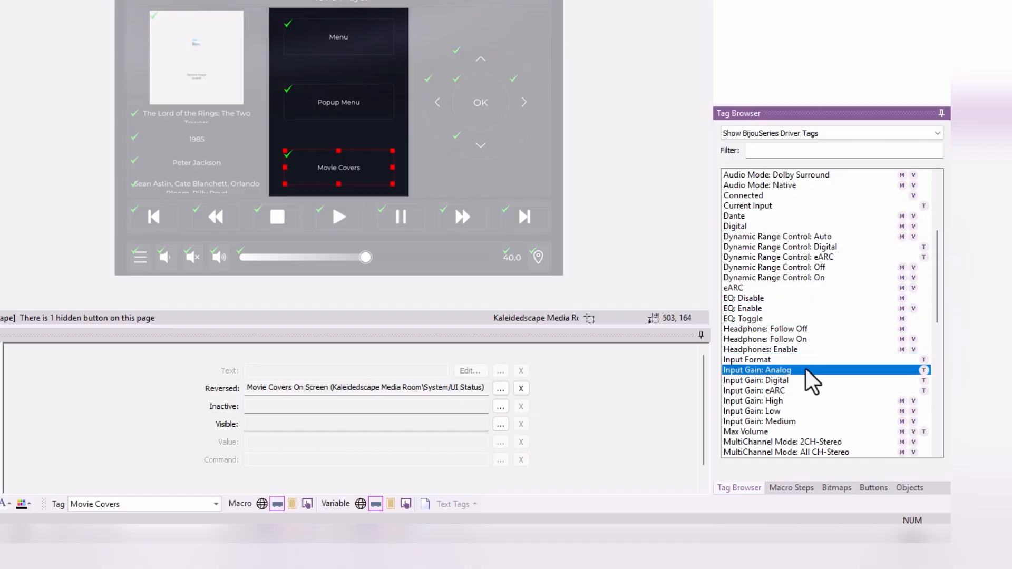
- Look through the remaining BijouSeries driver tags and the Sonos driver tags for macro, variable and text support
scroll(803, 403, "down", 3)
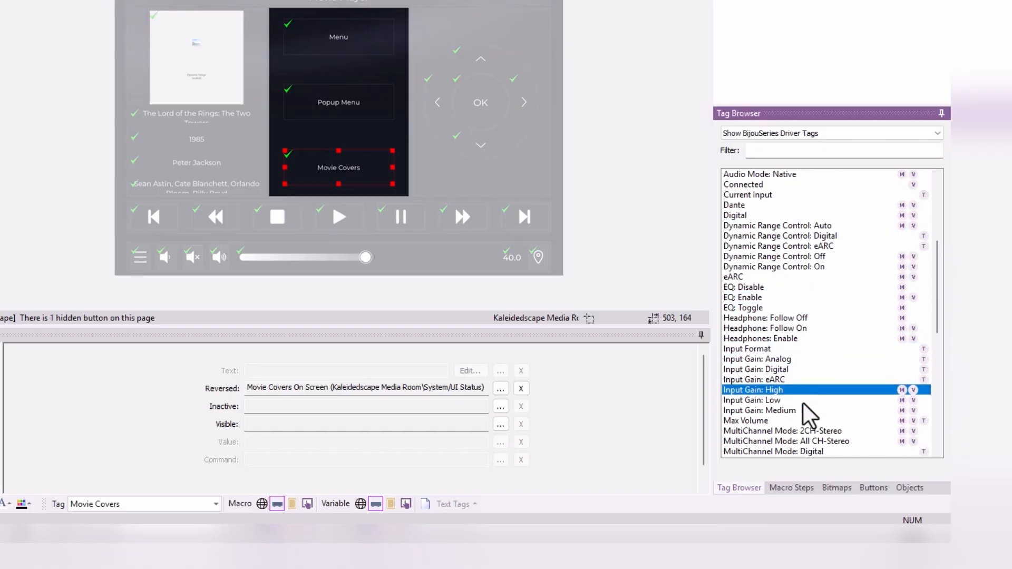
scroll(802, 403, "down", 2)
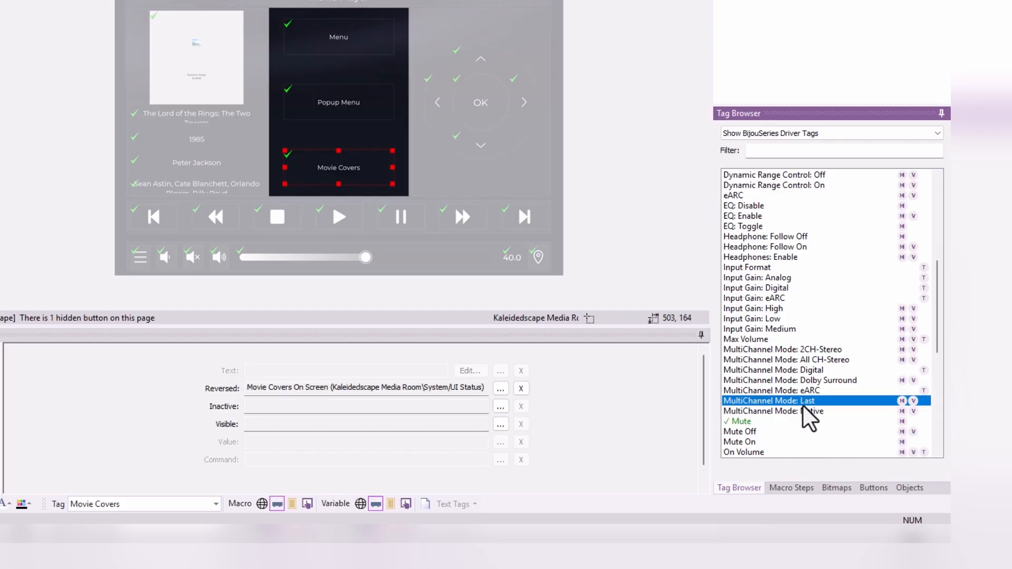
left_click(819, 131)
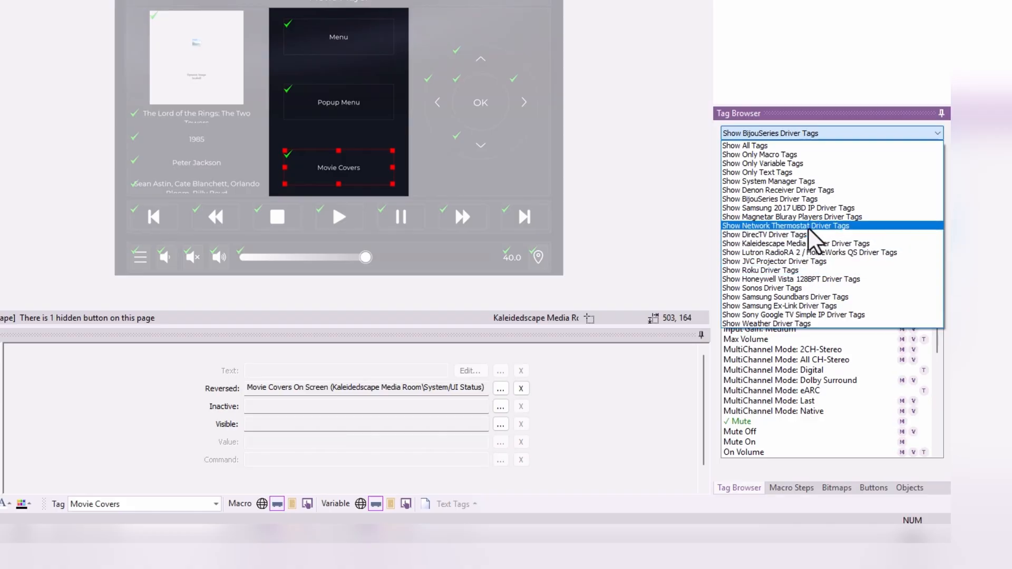
left_click(793, 289)
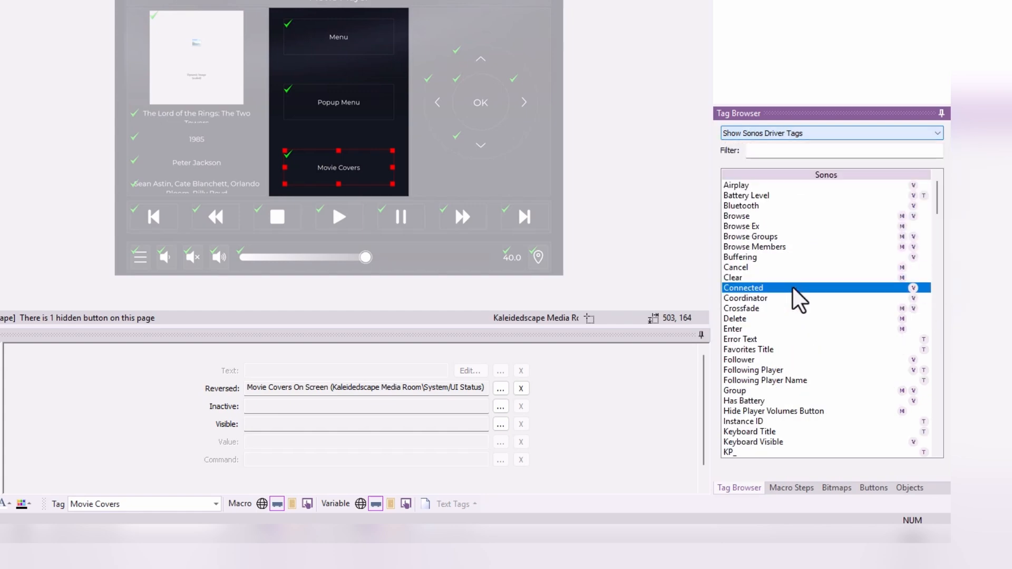
scroll(794, 253, "down", 3)
scroll(794, 244, "down", 8)
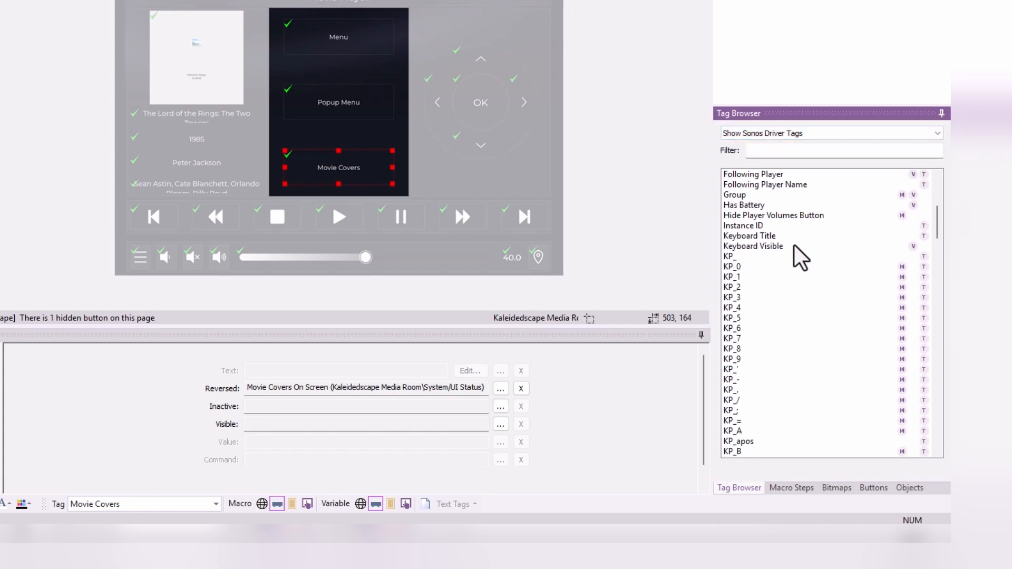
scroll(796, 248, "down", 1)
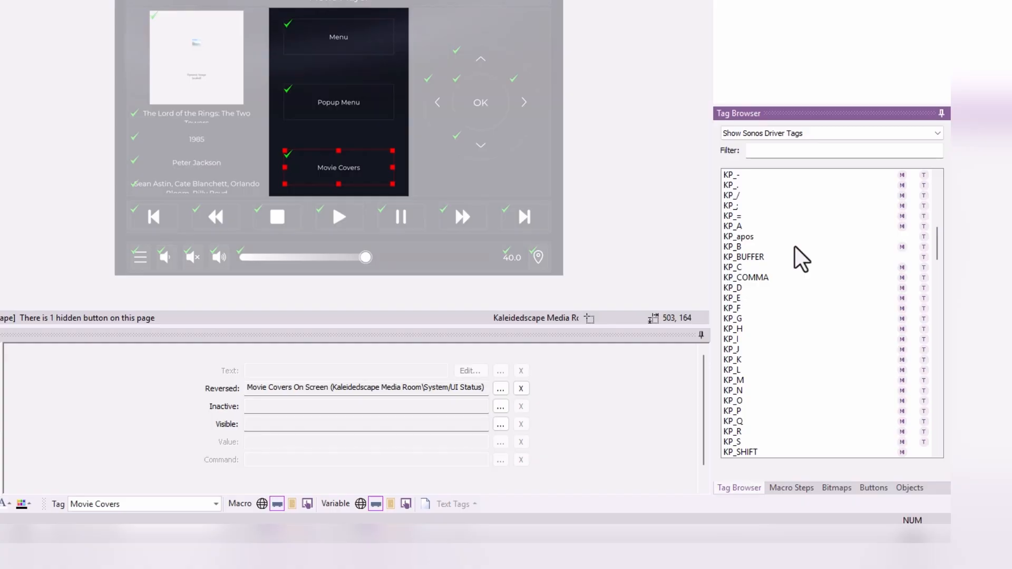
left_click(789, 258)
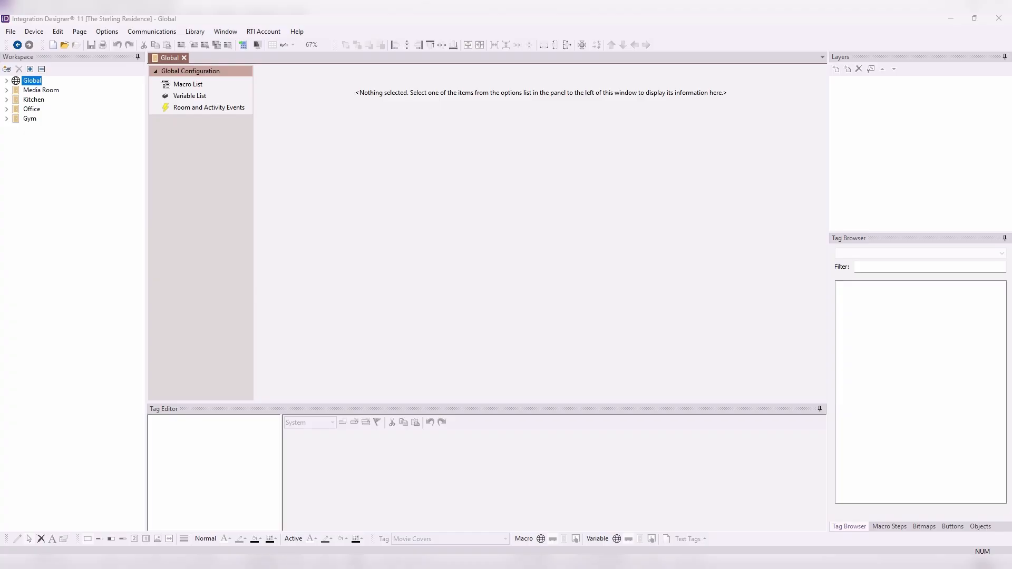
- Expand the whole workspace, open the IST-10 Media Rom controller and look through its pages down to Sonos
left_click(30, 69)
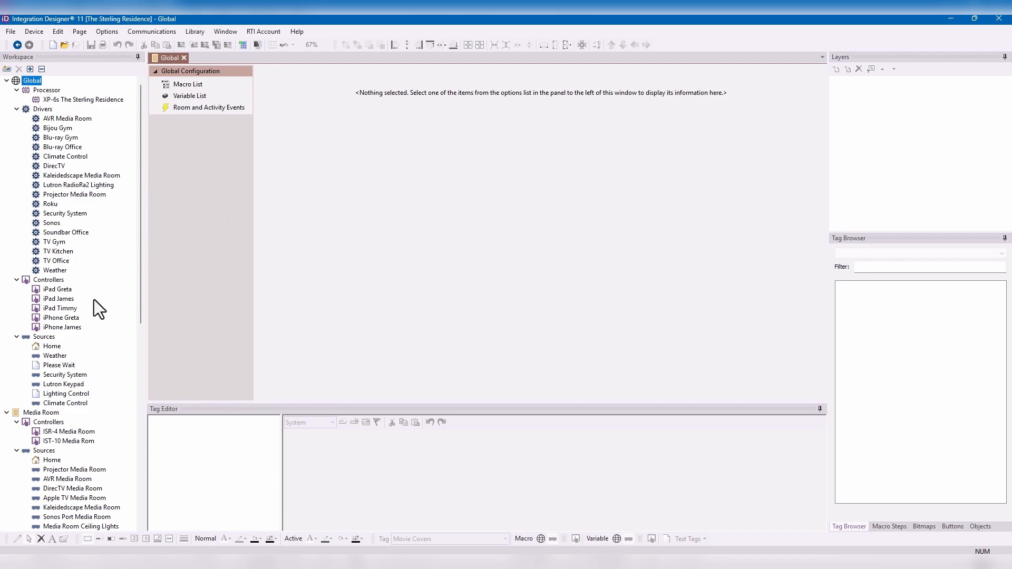
double_click(67, 442)
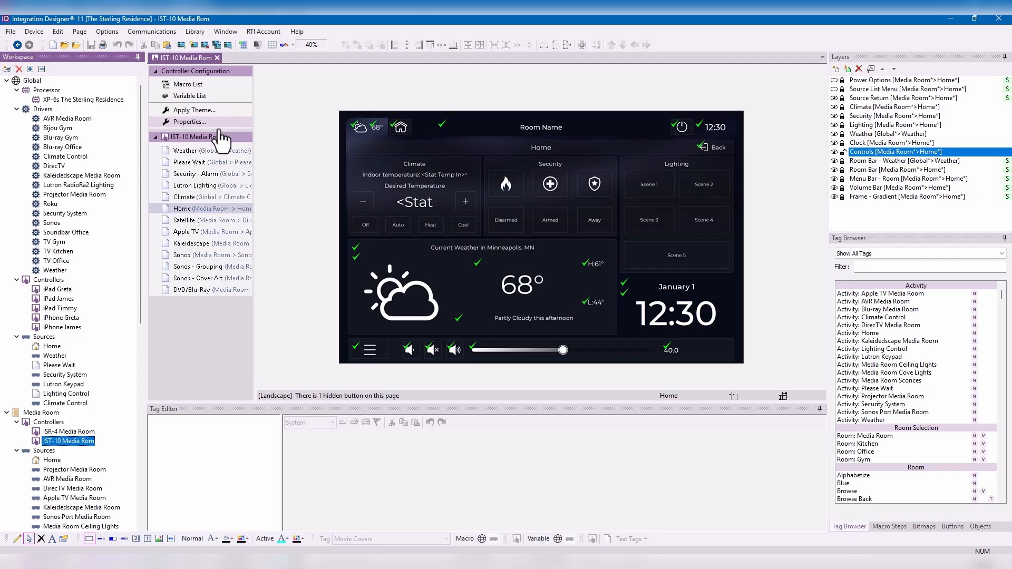
left_click(199, 154)
left_click(199, 163)
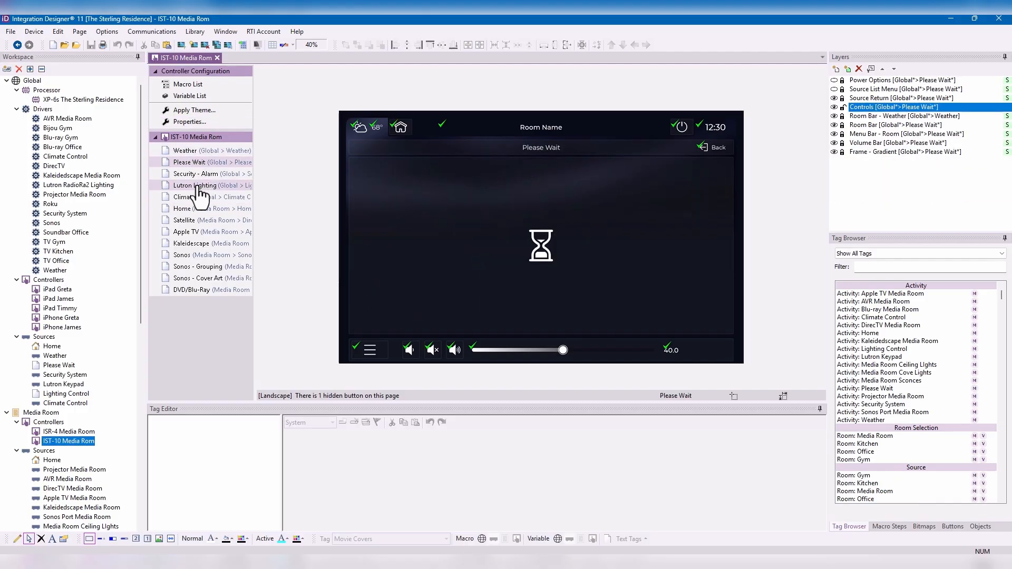
left_click(198, 186)
left_click(197, 201)
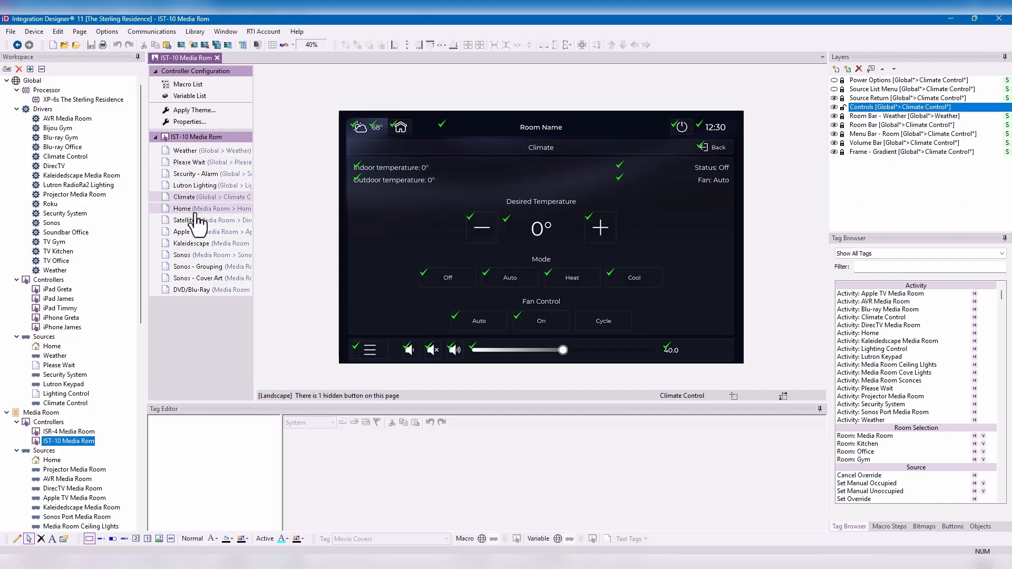
left_click(197, 212)
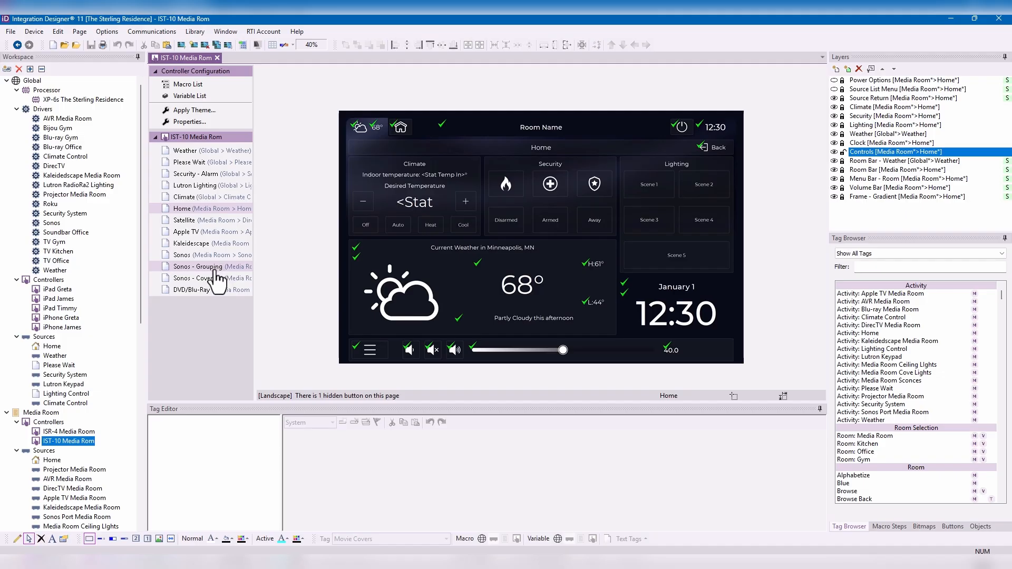
left_click(199, 221)
left_click(198, 233)
left_click(204, 255)
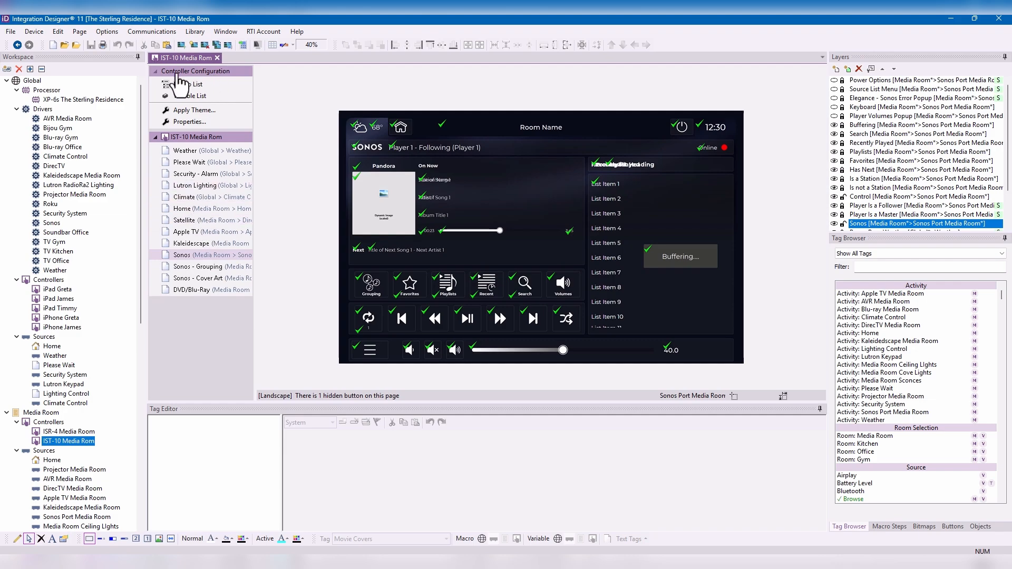
- Apply the Huddle Room theme to the IST-10 Media Rom controller
left_click(205, 111)
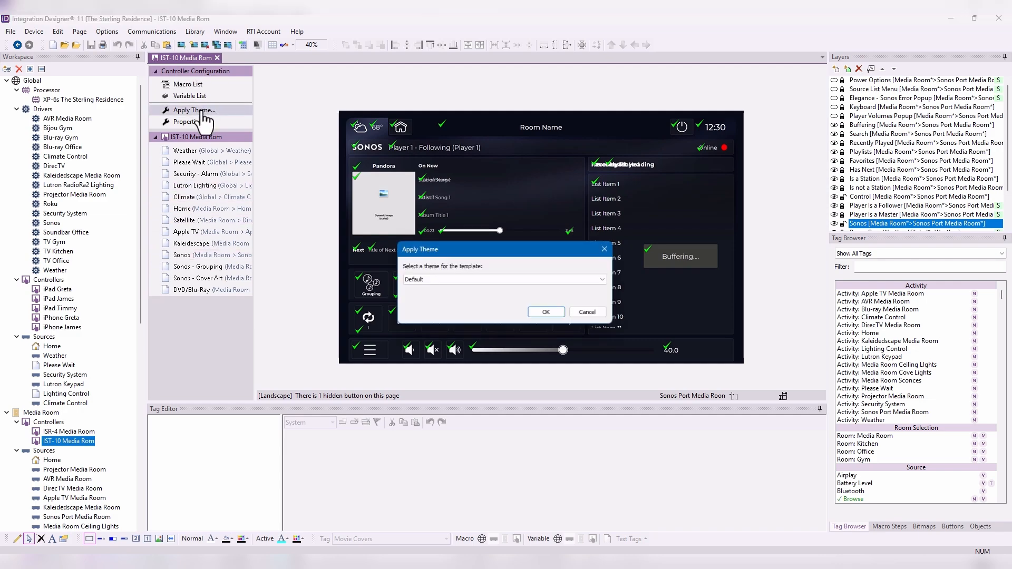
left_click(435, 278)
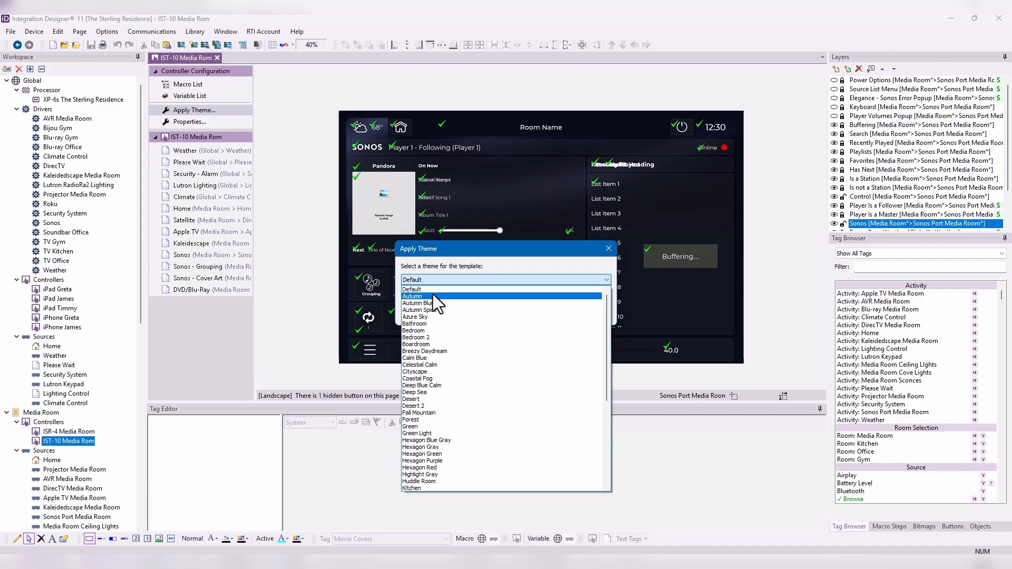
scroll(446, 372, "down", 1)
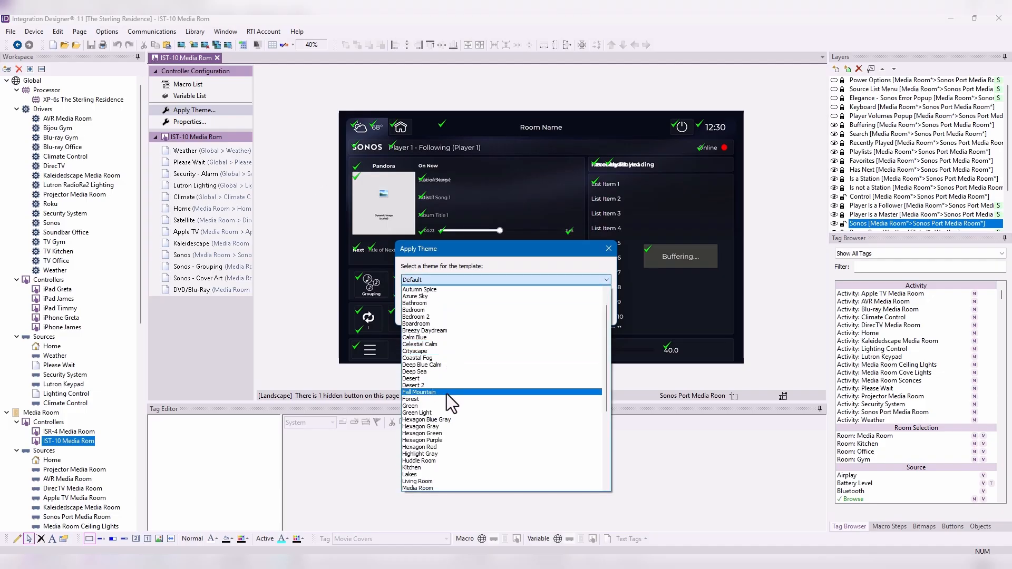
left_click(433, 462)
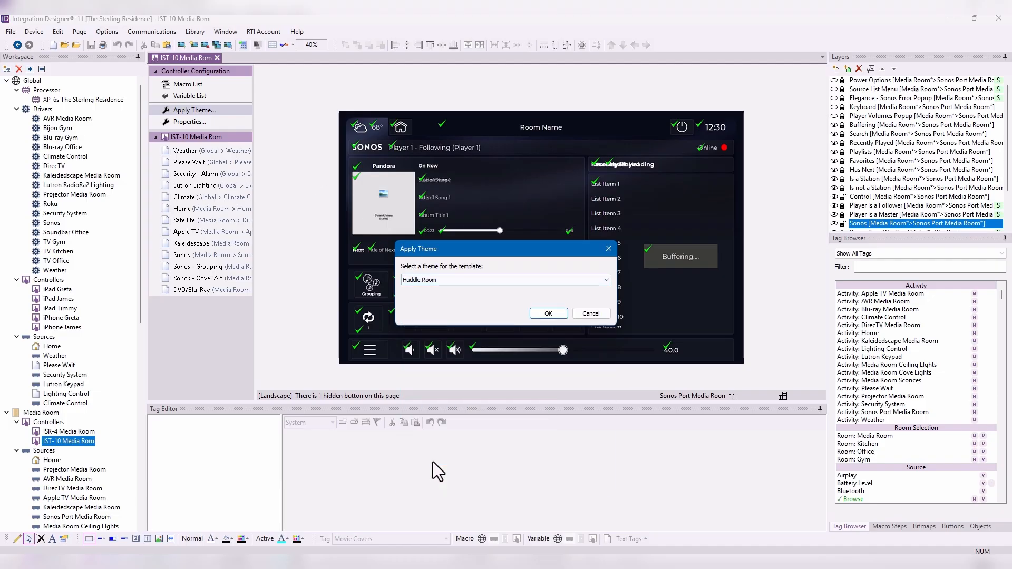
left_click(548, 314)
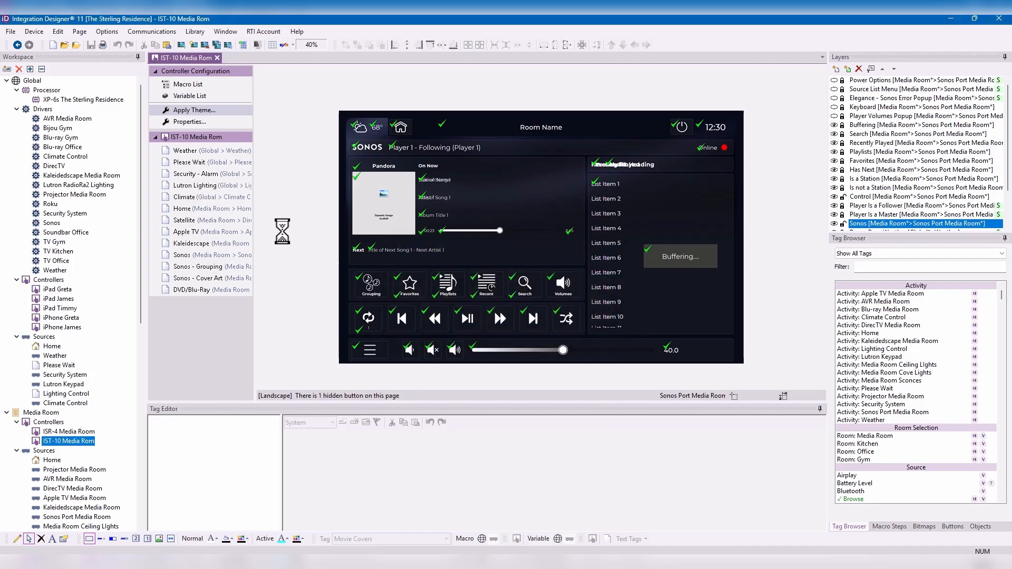
- Review the new theme on the controller's Lutron Lighting, Climate, Satellite and Apple TV pages
left_click(221, 185)
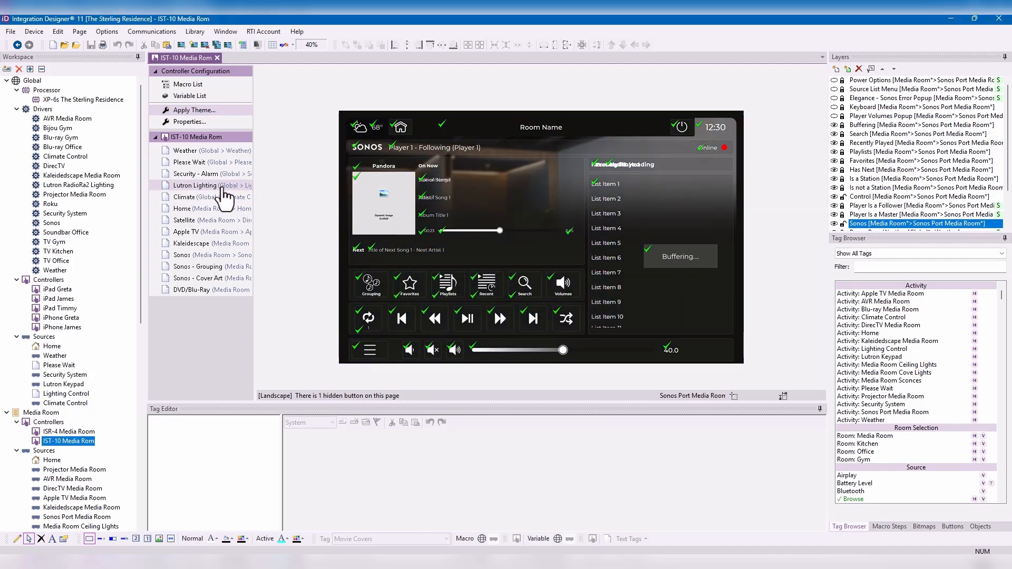
left_click(219, 197)
left_click(219, 220)
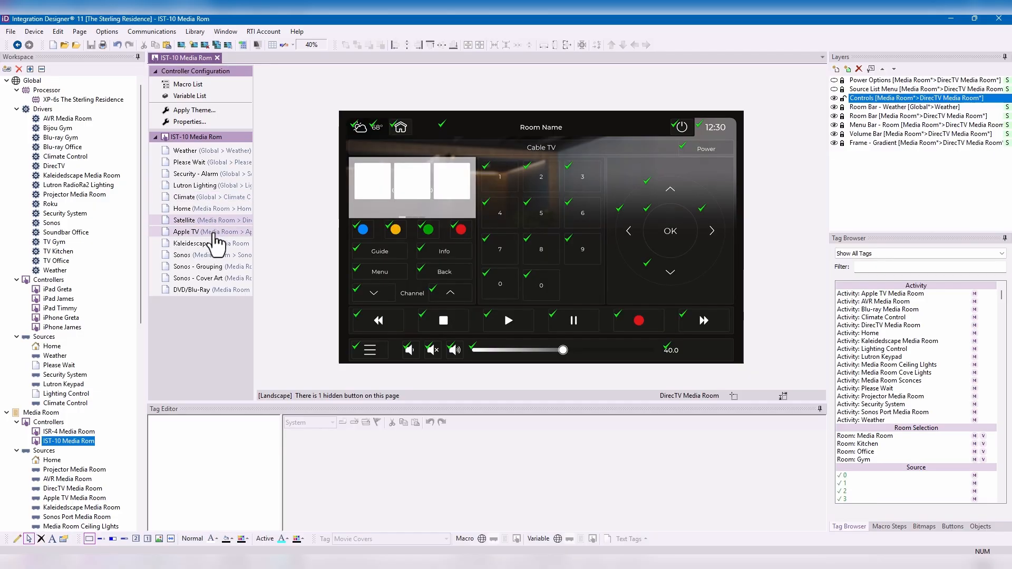
left_click(221, 232)
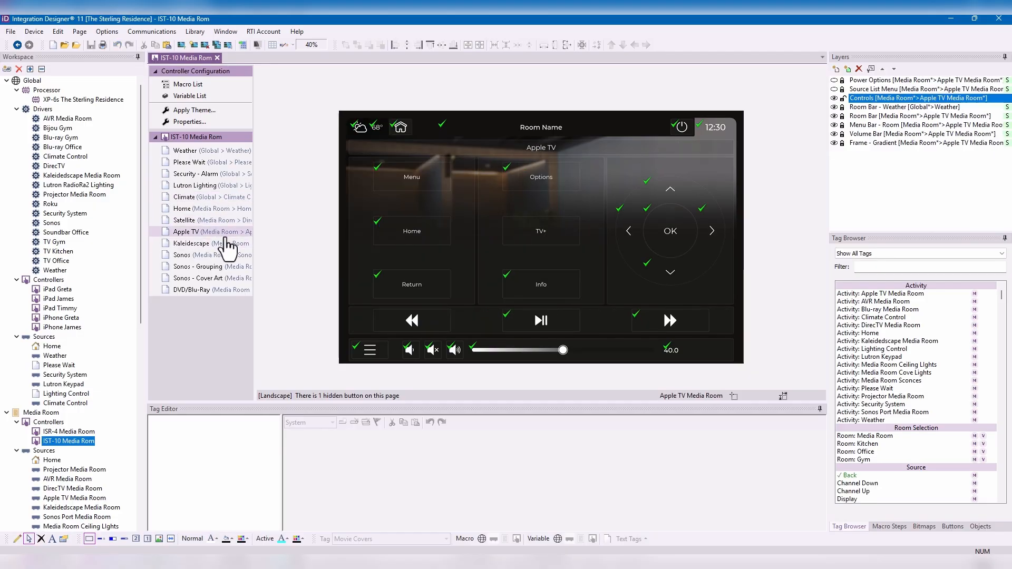
- View the IST-10 controller's device properties without changing them and return to its Satellite page
left_click(202, 135)
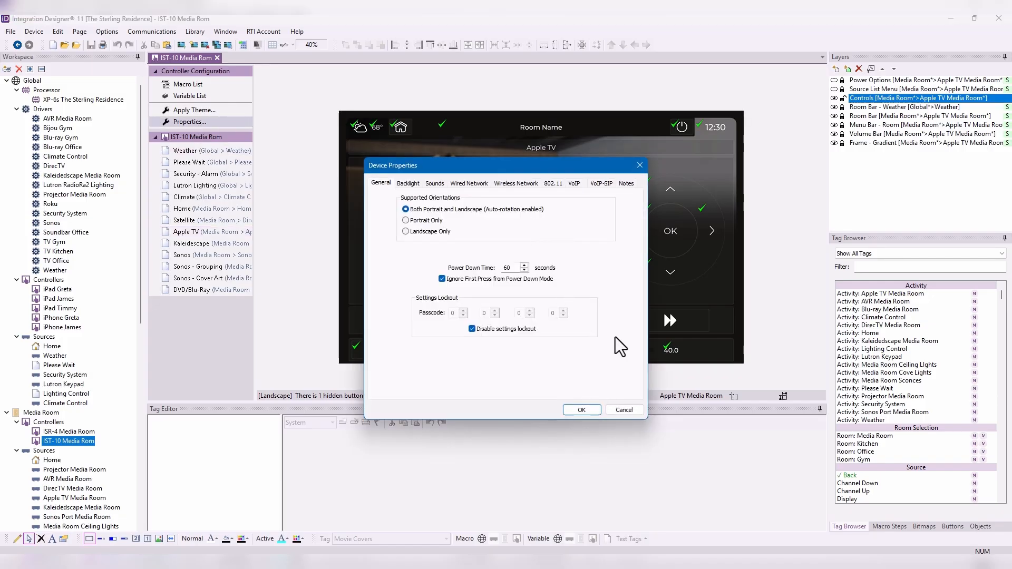
left_click(637, 411)
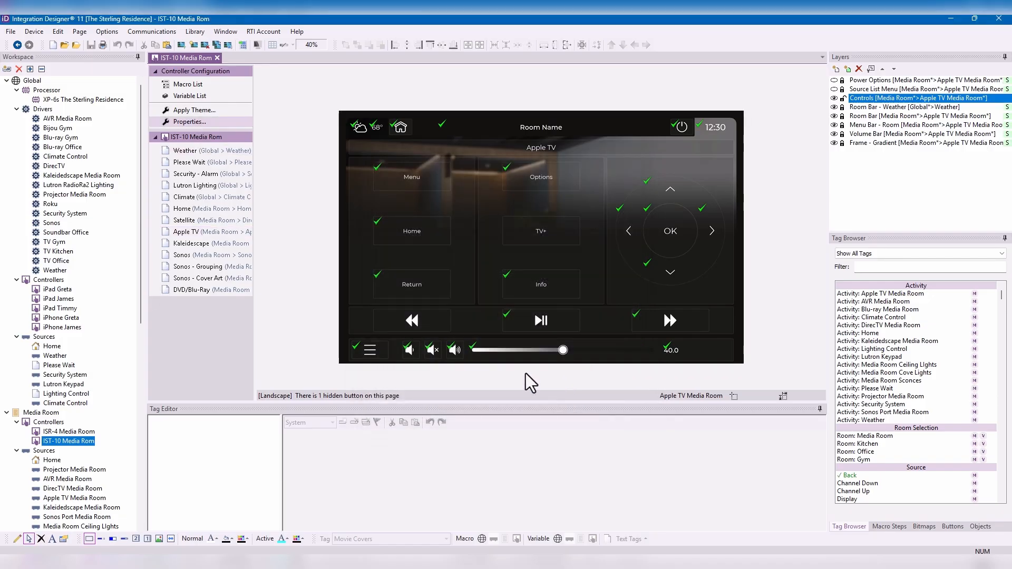
left_click(217, 222)
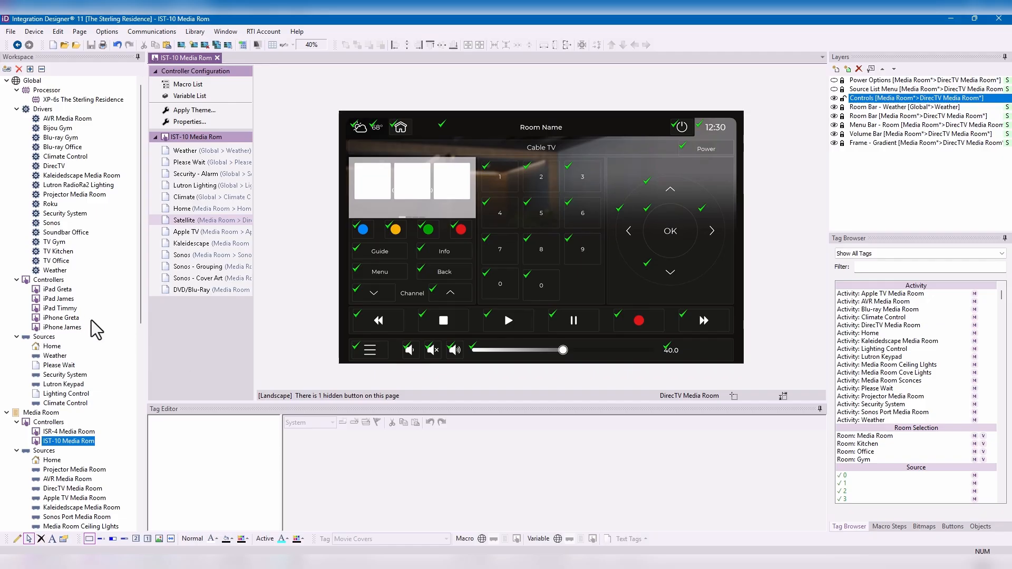
- View the Satellite page on the ISR-4 Media Room controller and on the first global iPad controller
double_click(62, 432)
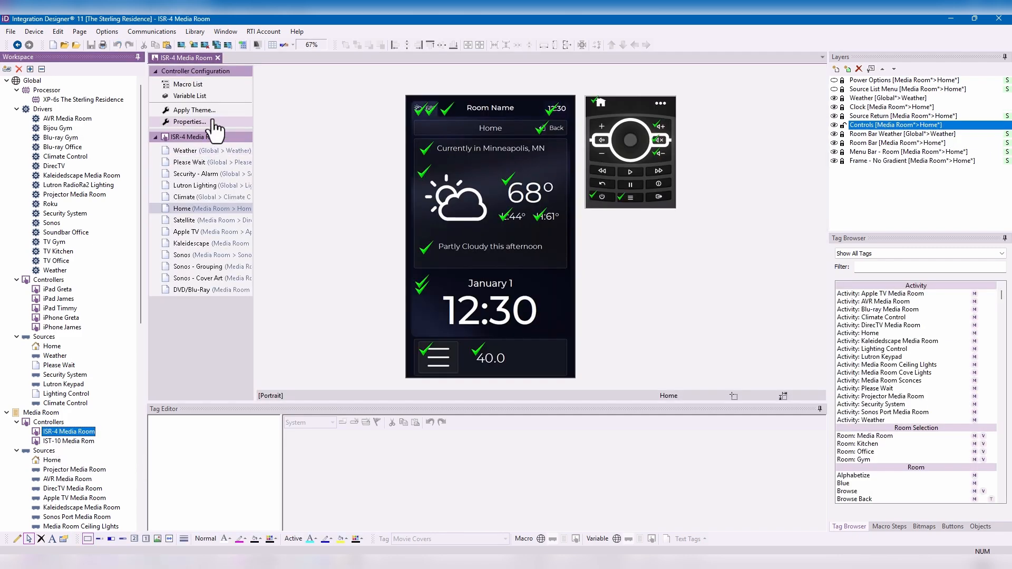
left_click(206, 222)
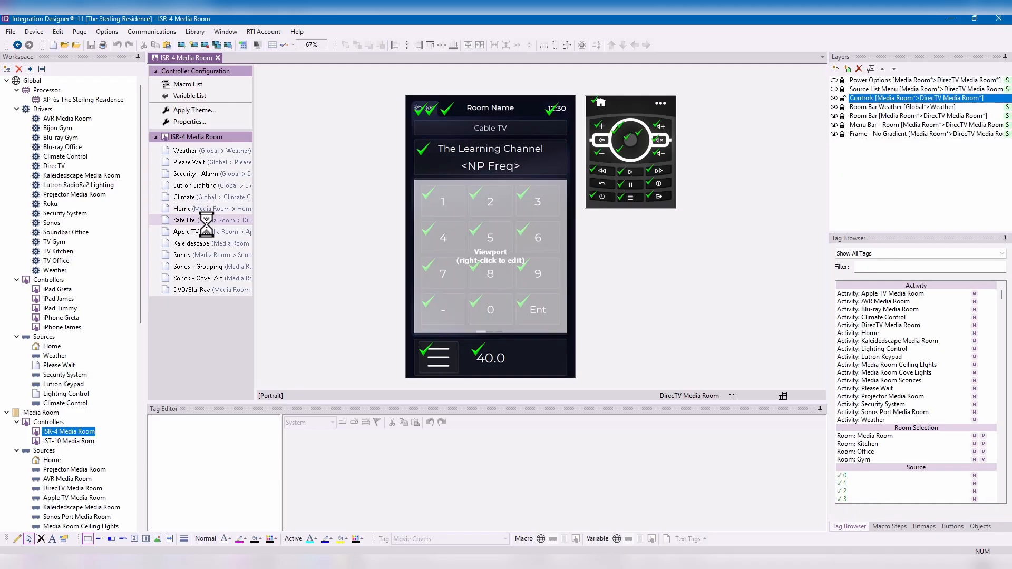
left_click(67, 292)
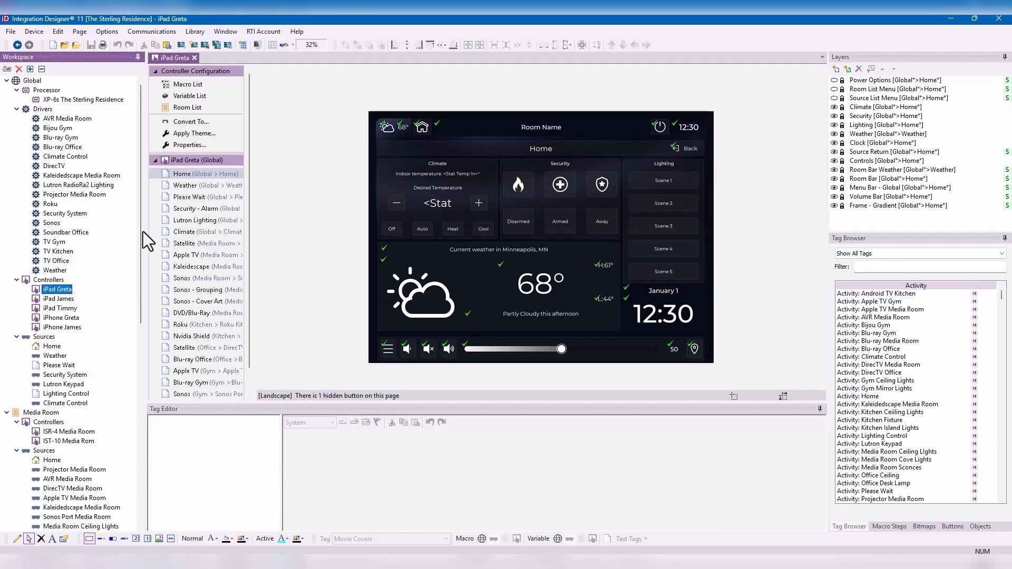
left_click(212, 245)
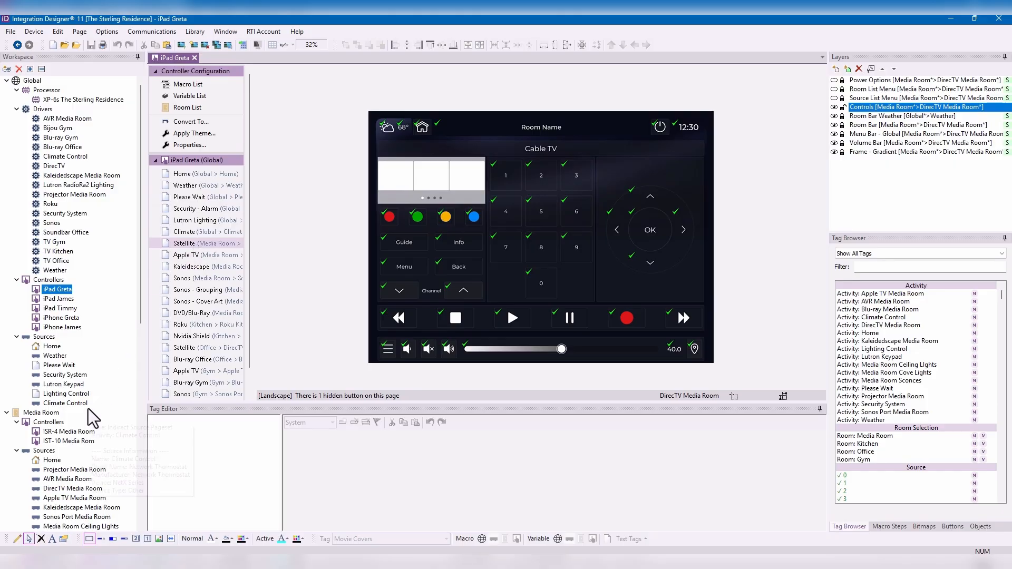
- Open the DirecTV Media Room source and compare its Satellite pages for the first iPhone, ISR-4 and IST-10 controllers
scroll(73, 422, "down", 2)
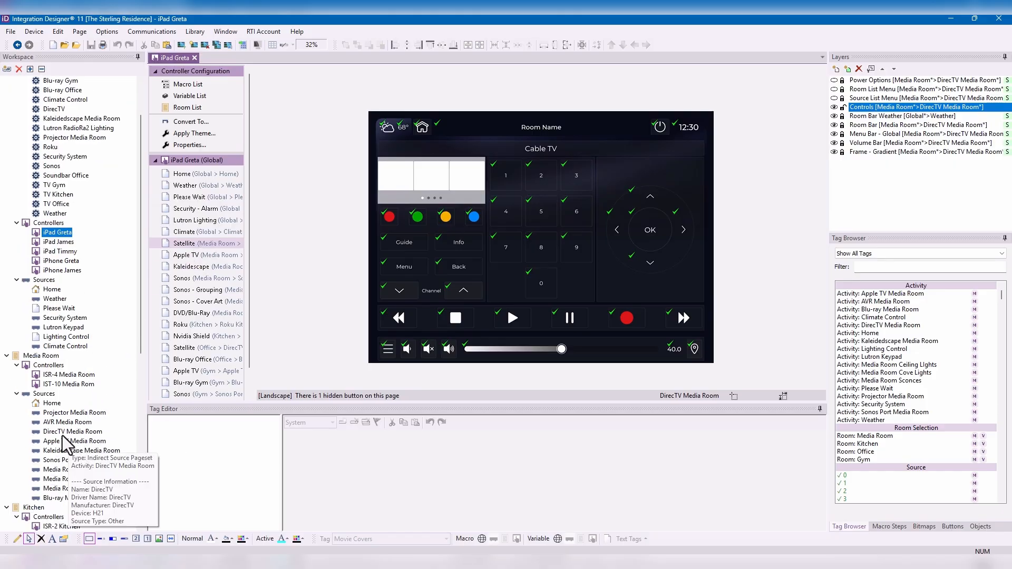
left_click(17, 394)
left_click(17, 394)
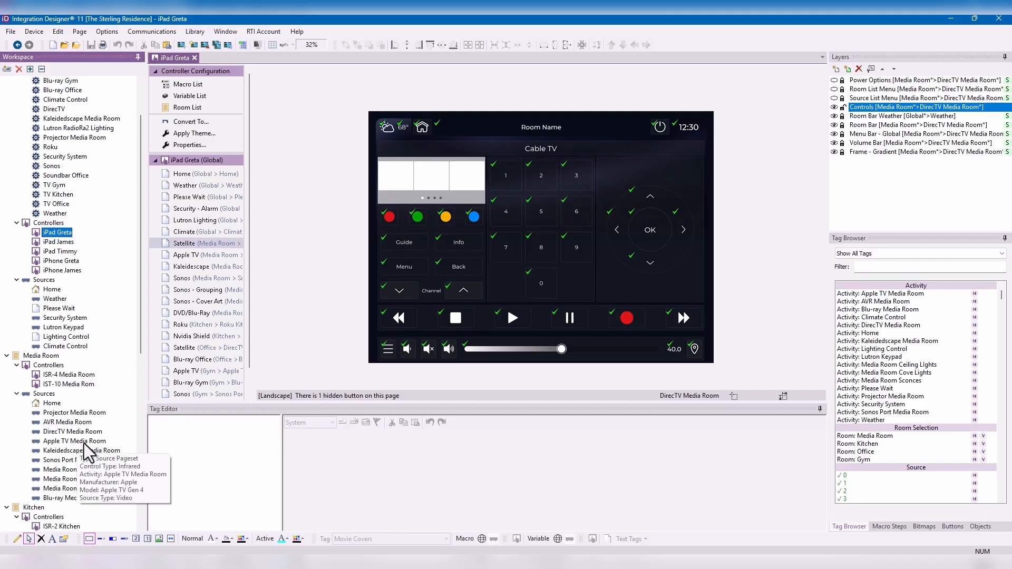
left_click(79, 433)
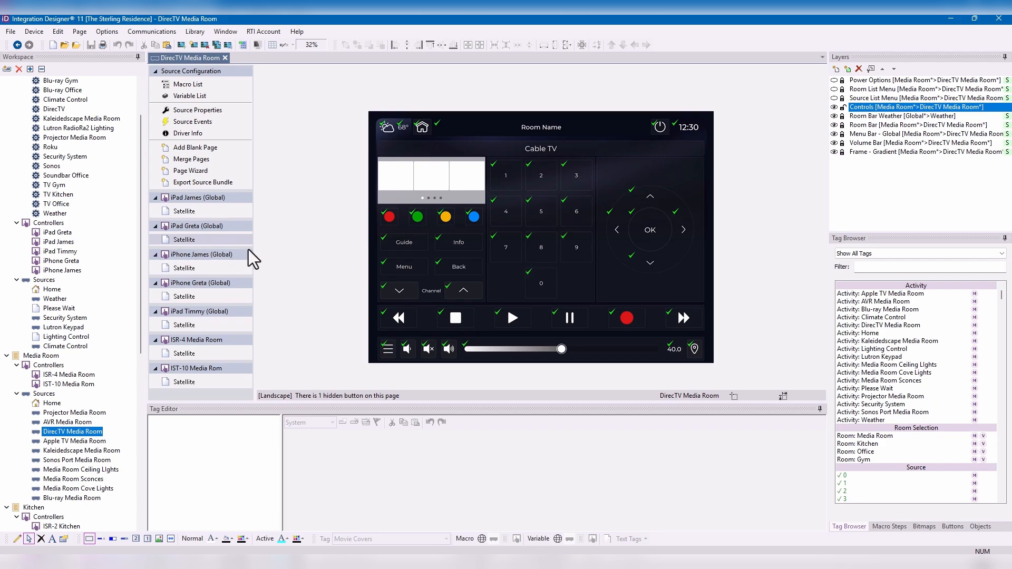
left_click(201, 269)
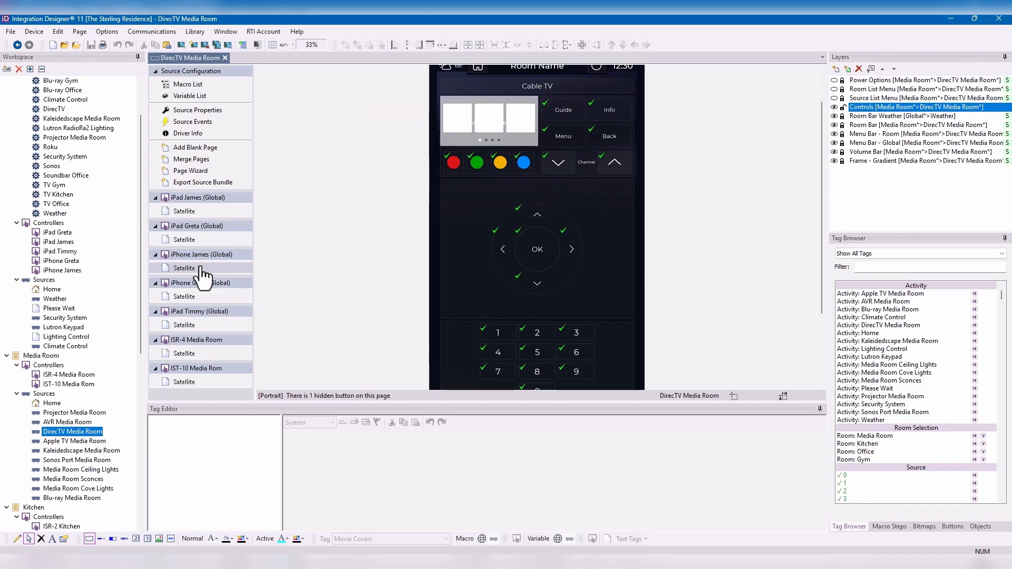
left_click(191, 353)
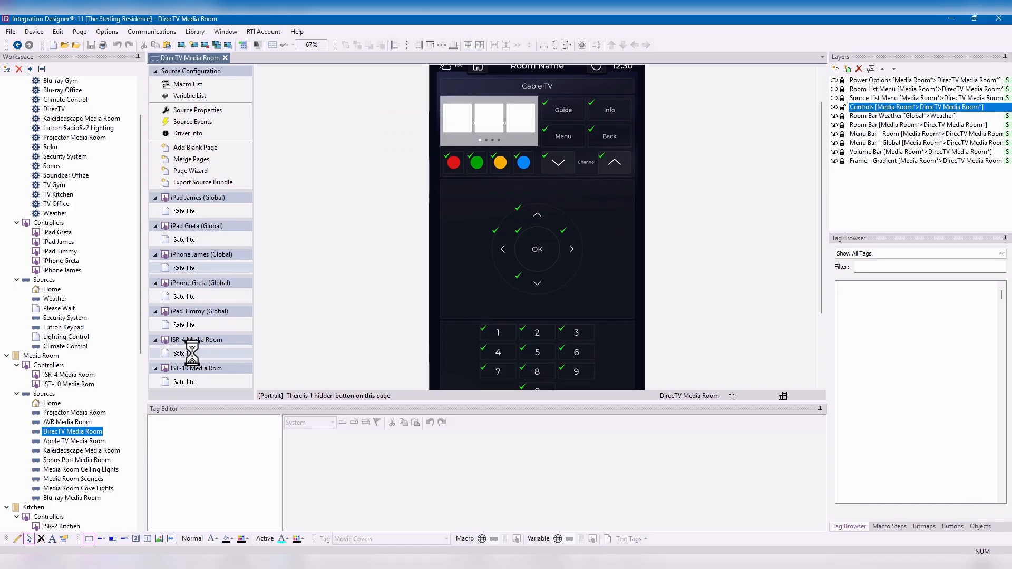
left_click(191, 382)
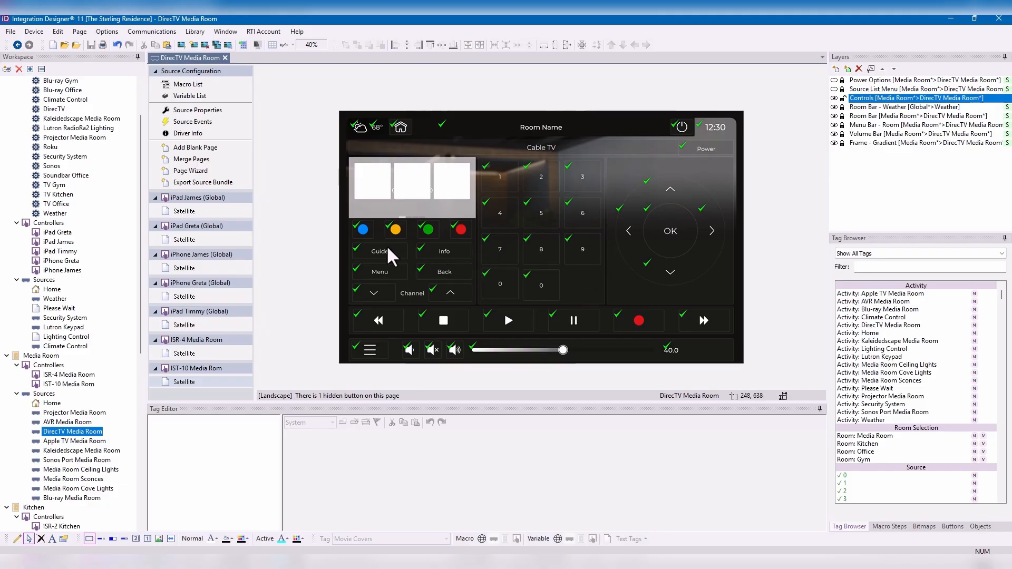
- Inspect the Menu button's tag macros at the global, source and controller levels on the DirecTV Media Room page
left_click(378, 271)
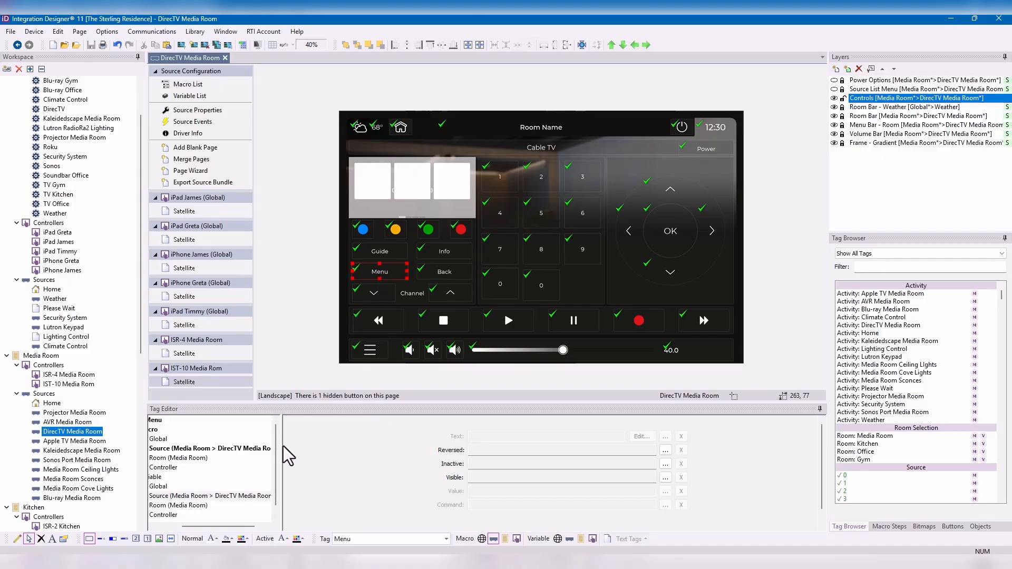
left_click_drag(283, 446, 412, 448)
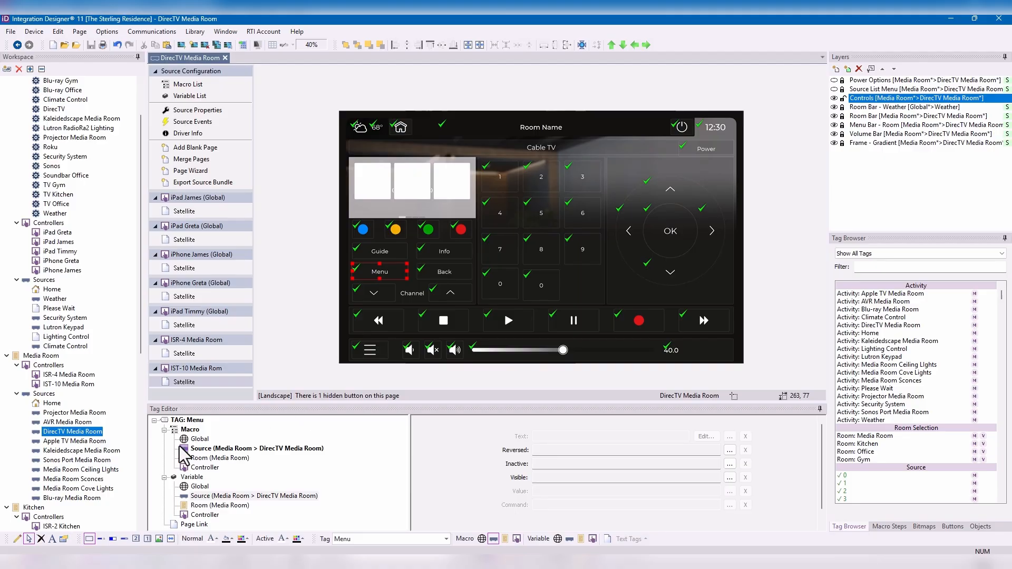
left_click(208, 449)
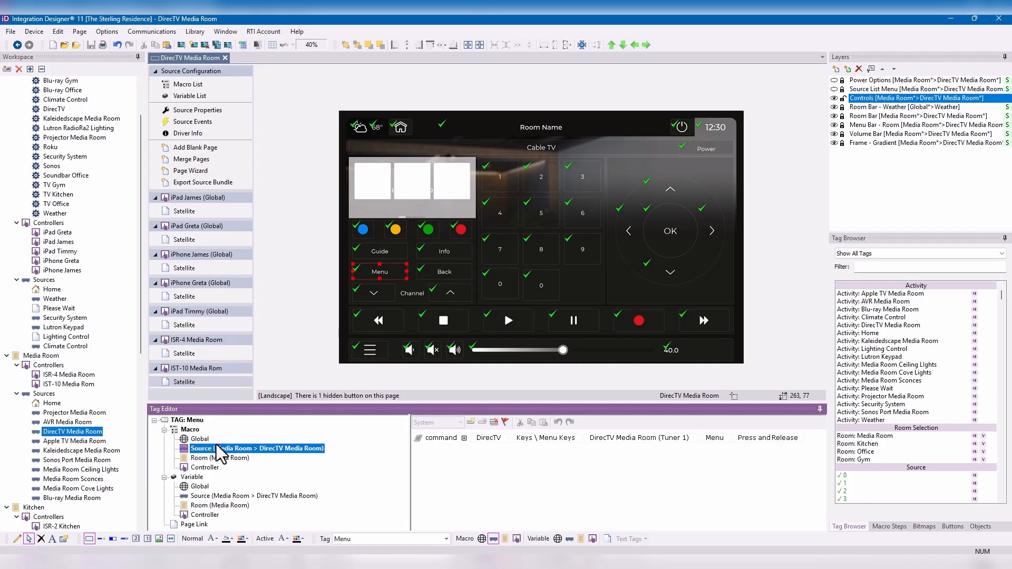
left_click(200, 441)
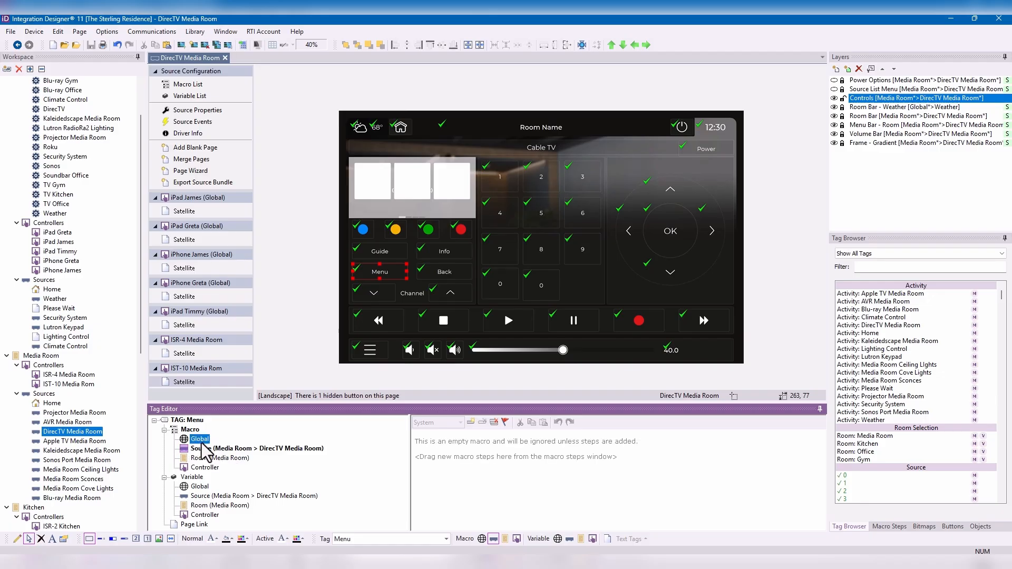
left_click(204, 450)
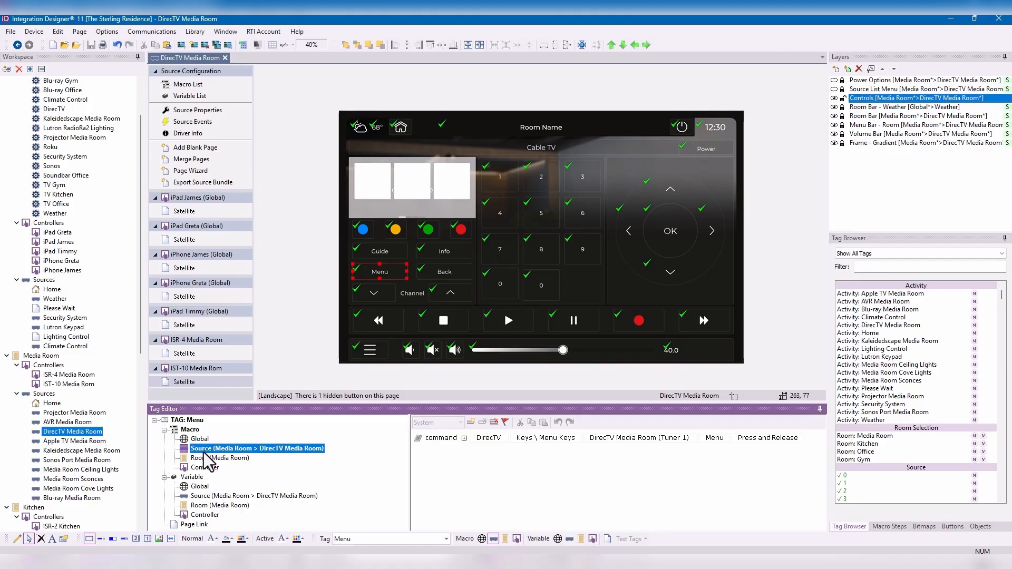
left_click(205, 467)
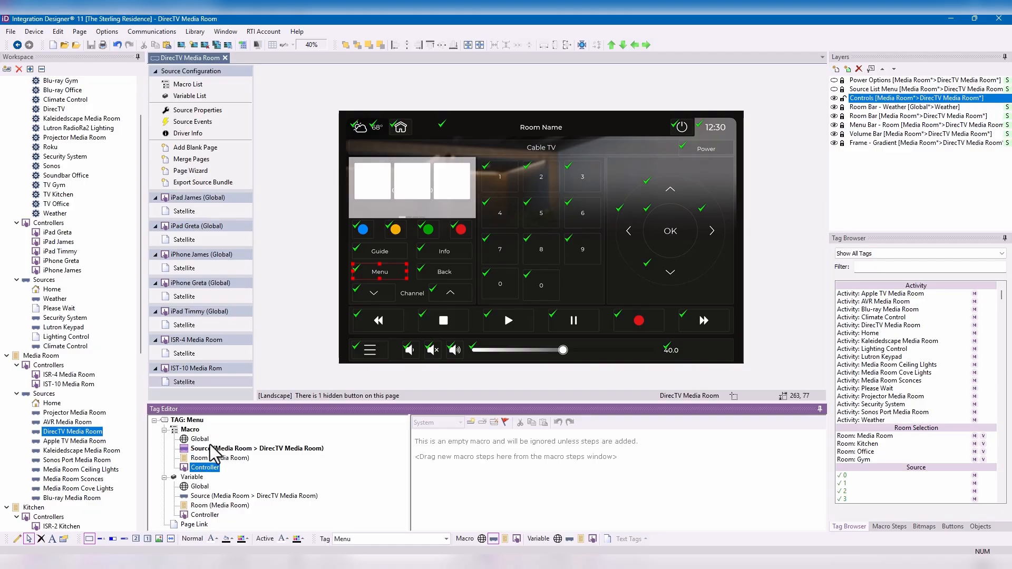
left_click(211, 450)
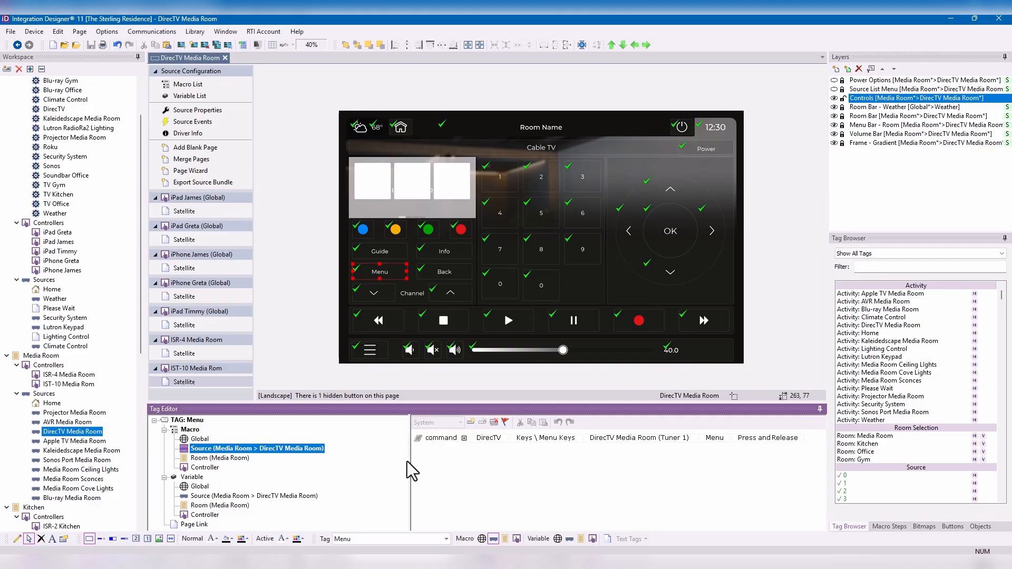
left_click_drag(412, 461, 352, 461)
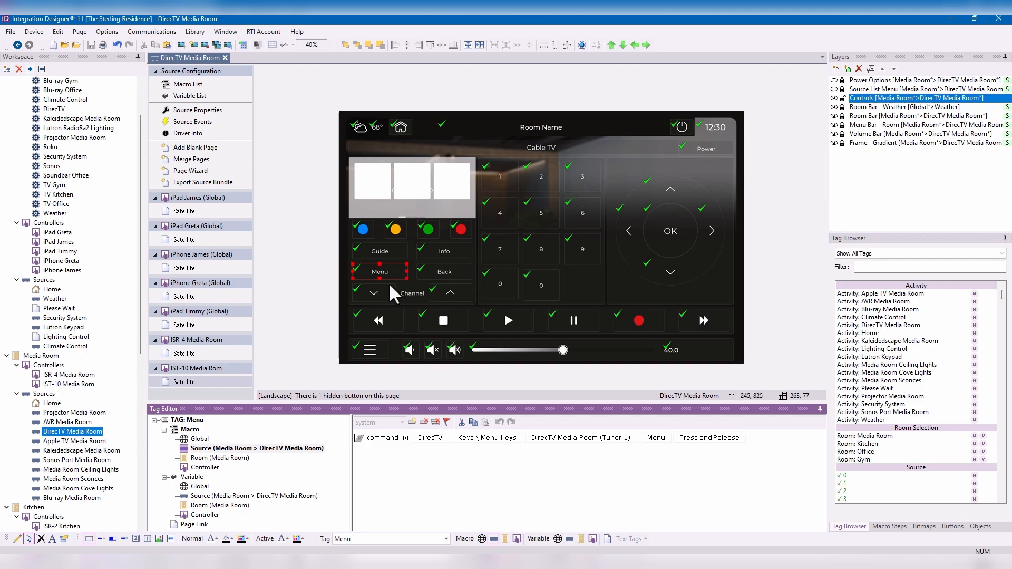
- View the source macro commands behind the 0, Play and Record buttons on the DirecTV Media Room page
left_click(504, 289)
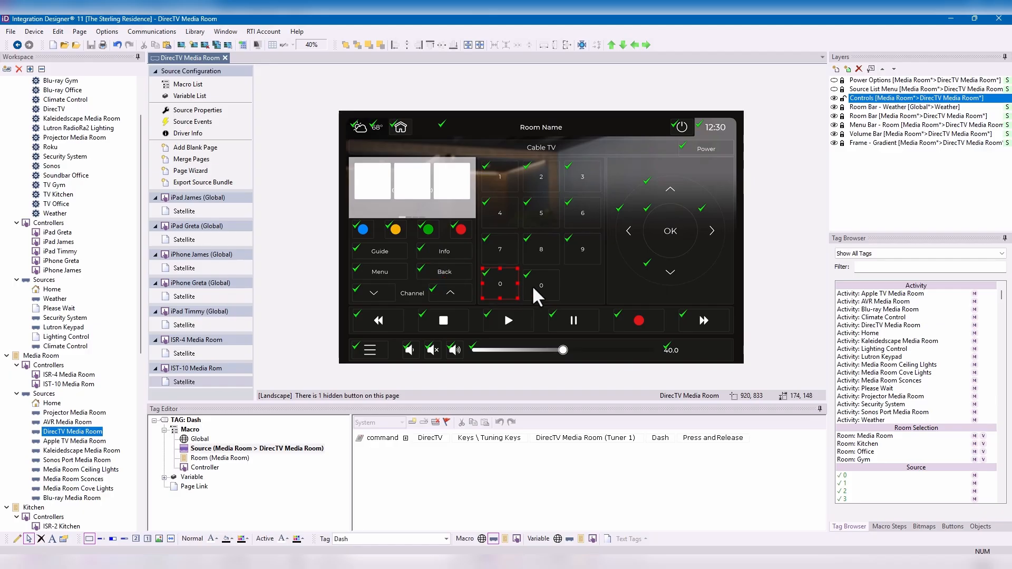
left_click(515, 321)
left_click(629, 316)
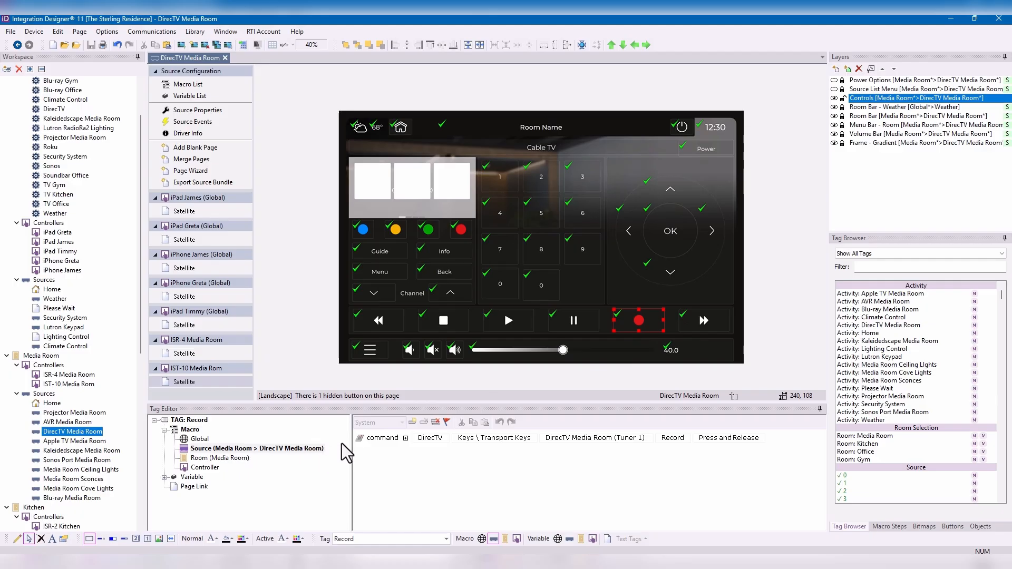
- Change the DirecTV command in the Menu button's source macro to Active
left_click(384, 269)
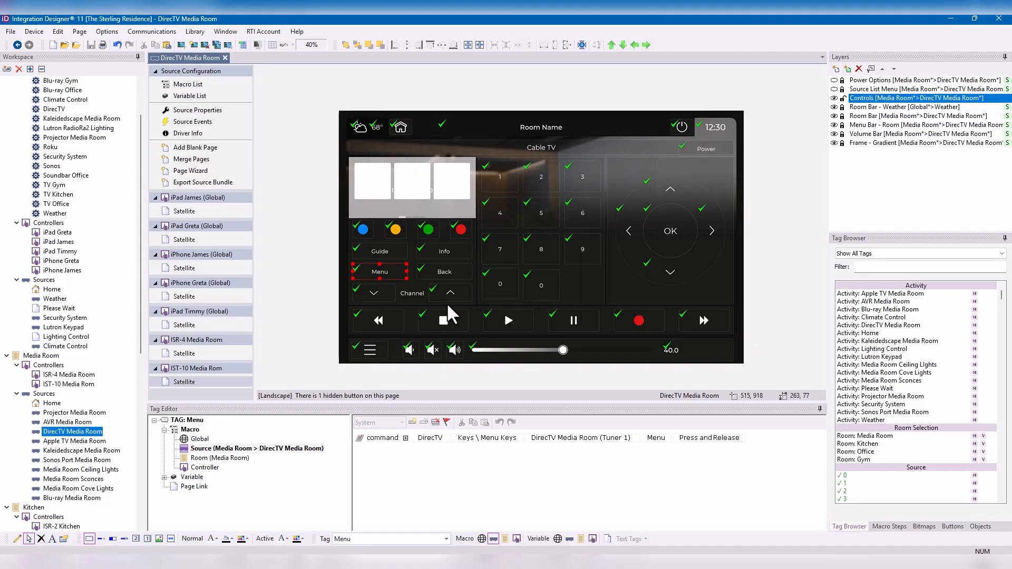
left_click(657, 438)
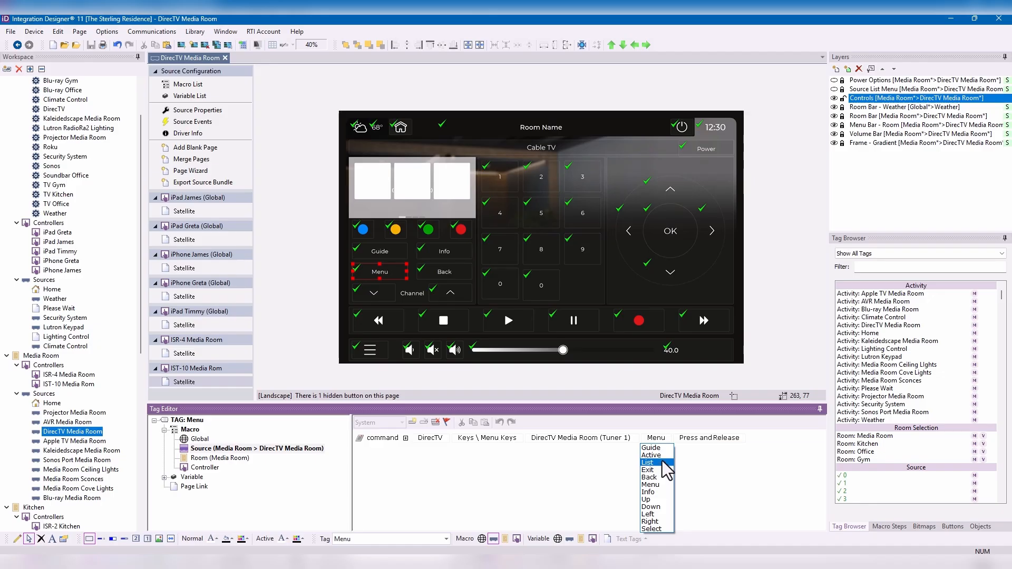
left_click(652, 455)
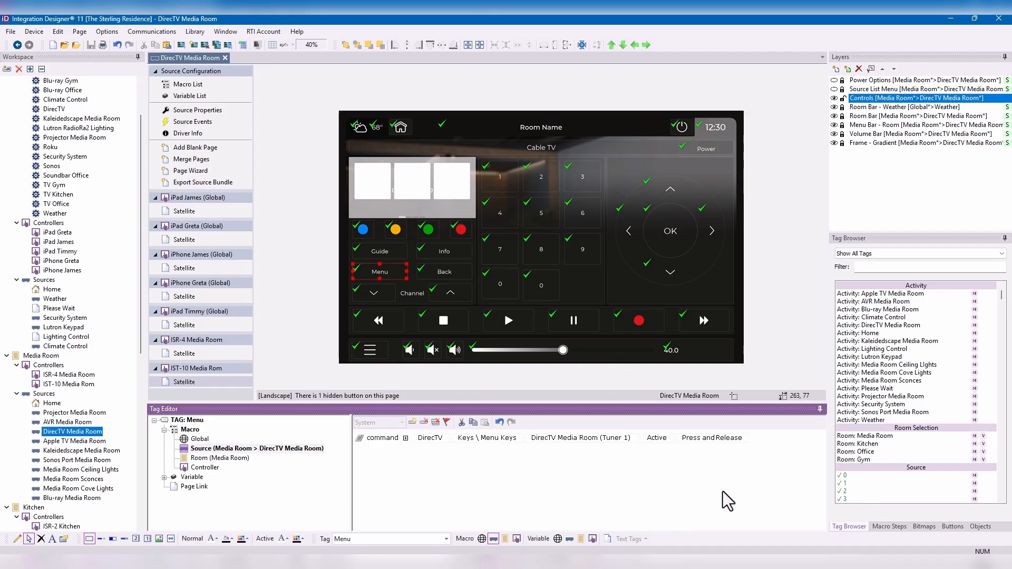
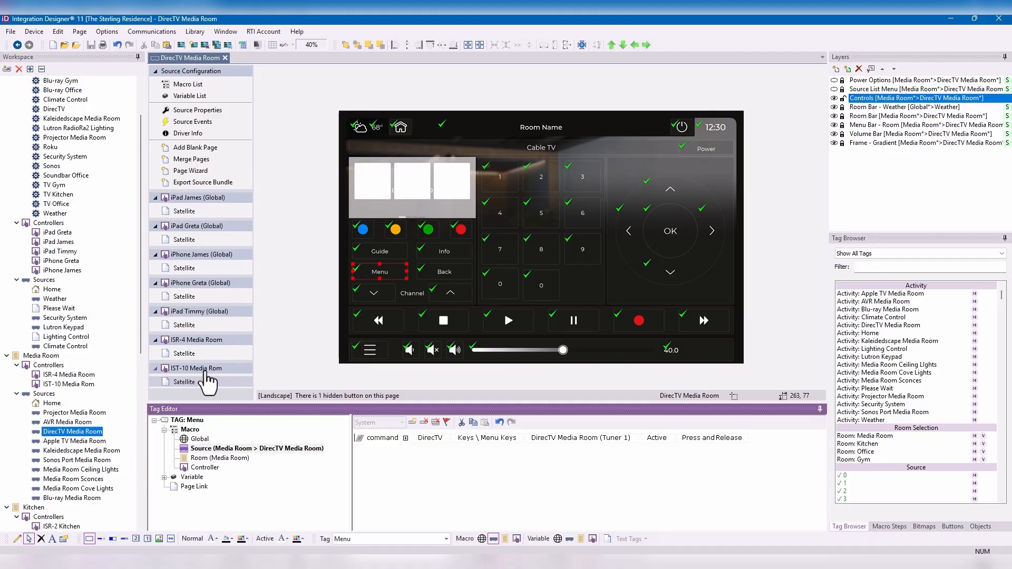
- Check the Menu button's source macro on the DirecTV Satellite pages of the ISR-4 and the first iPhone controller
left_click(192, 355)
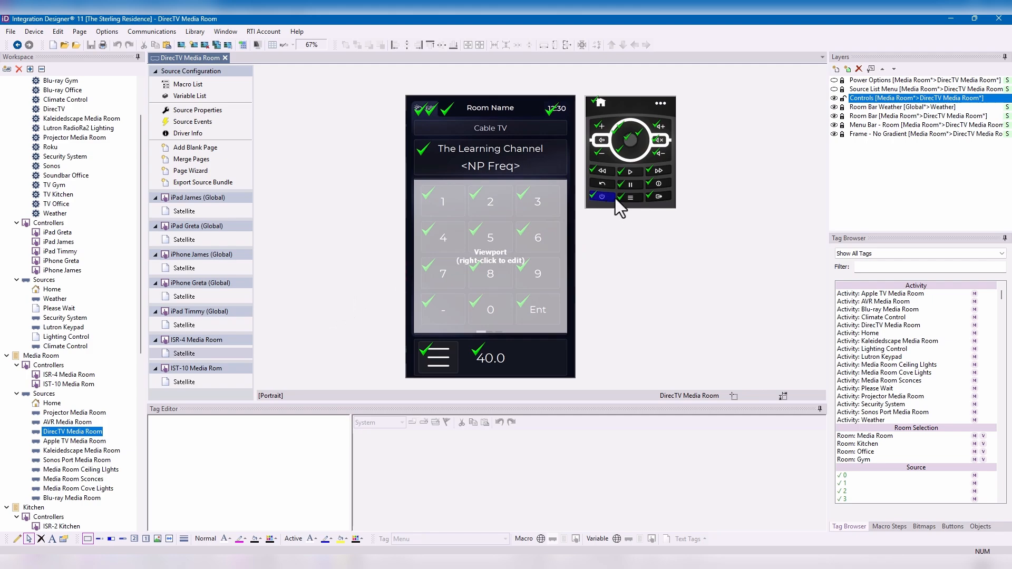
left_click(632, 195)
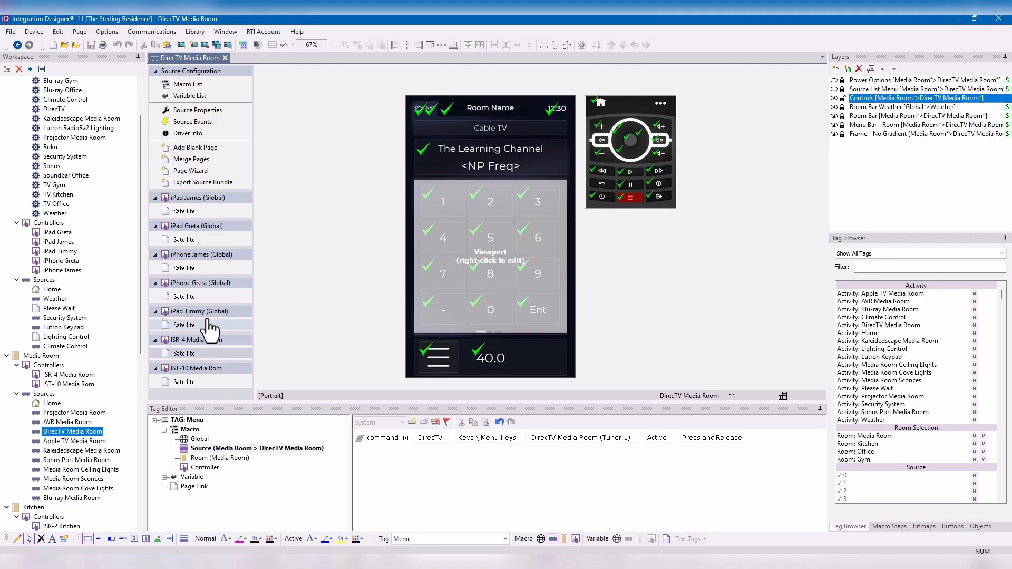
left_click(211, 268)
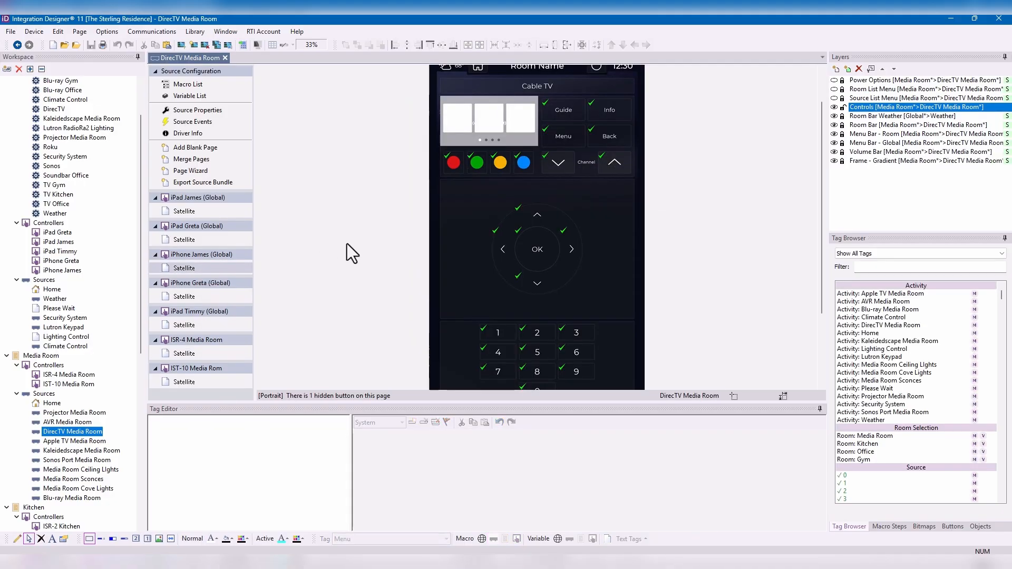
left_click(568, 135)
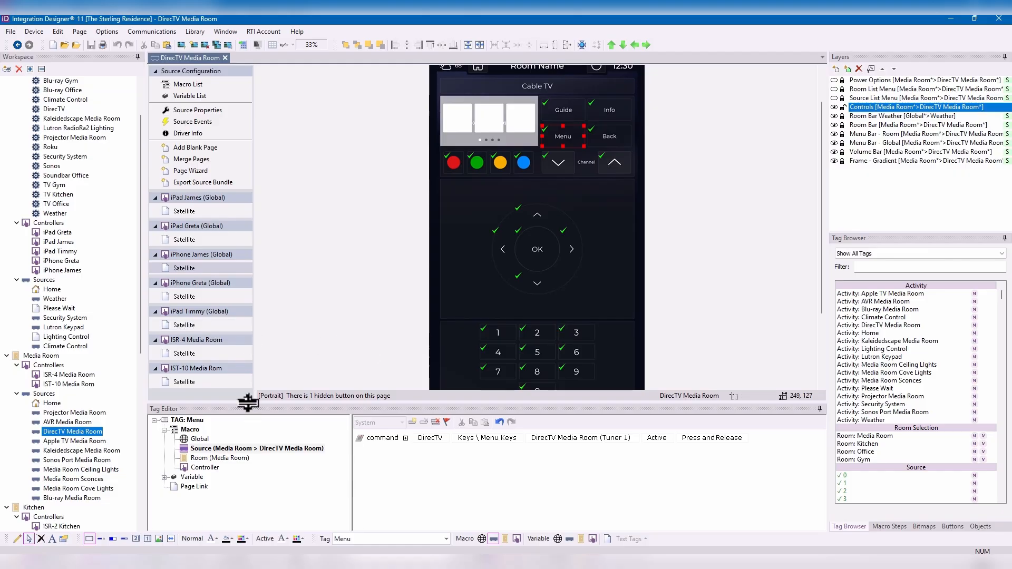
- Enlarge the page design area, open the Kaleidedscape Media Room source and view the Stop button's source macro
left_click_drag(248, 402, 247, 424)
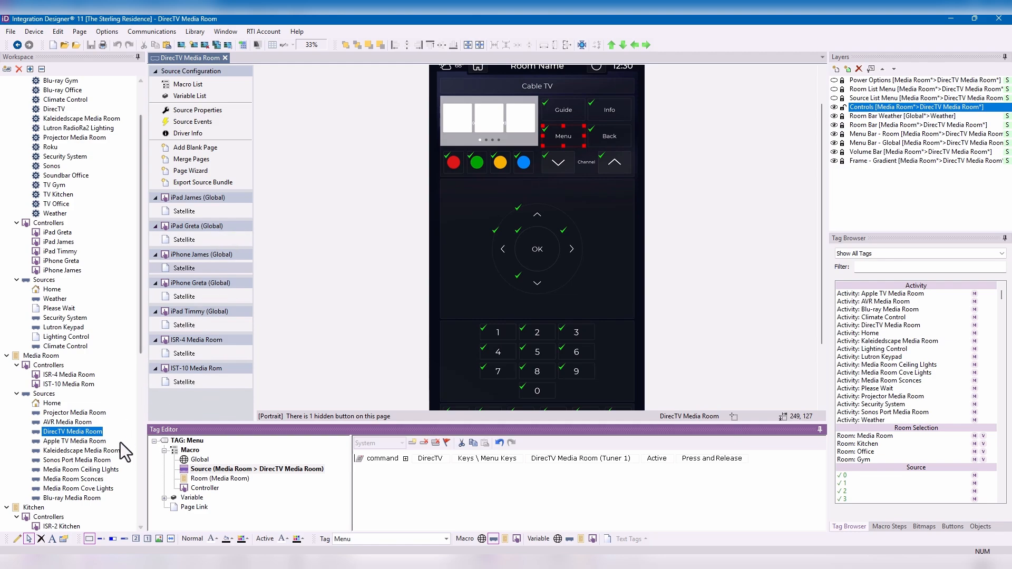
double_click(104, 454)
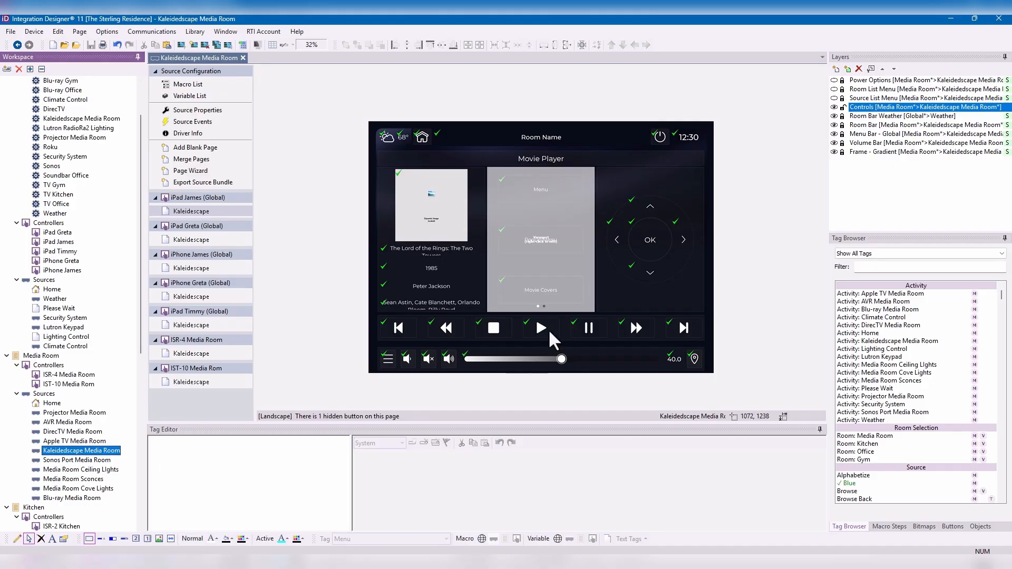
left_click(496, 328)
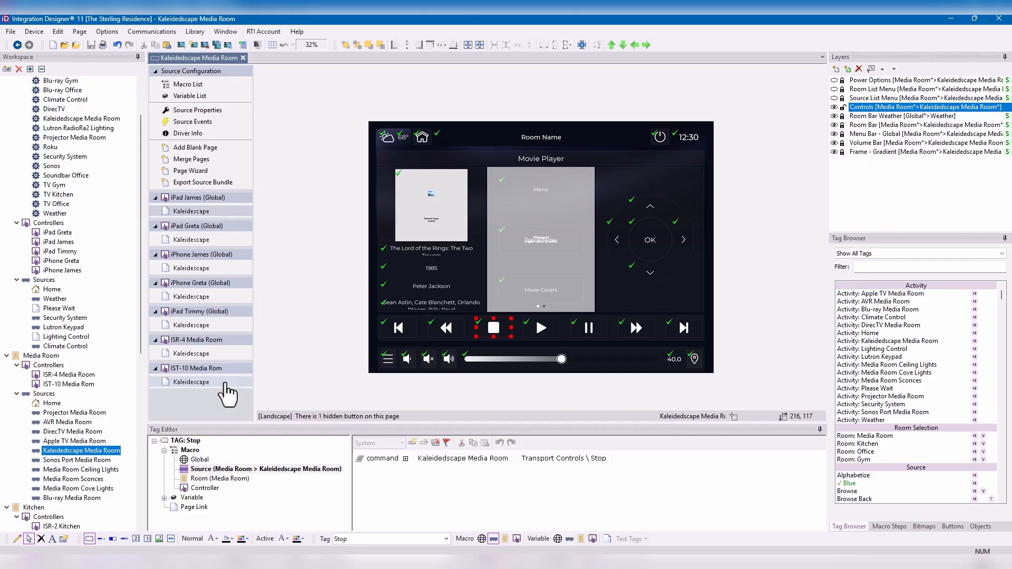
- Add a Lutron RadioRa2 Lighting seeTouch Keypad Button command to the Play button's source macro, using keypad button 3
left_click(549, 326)
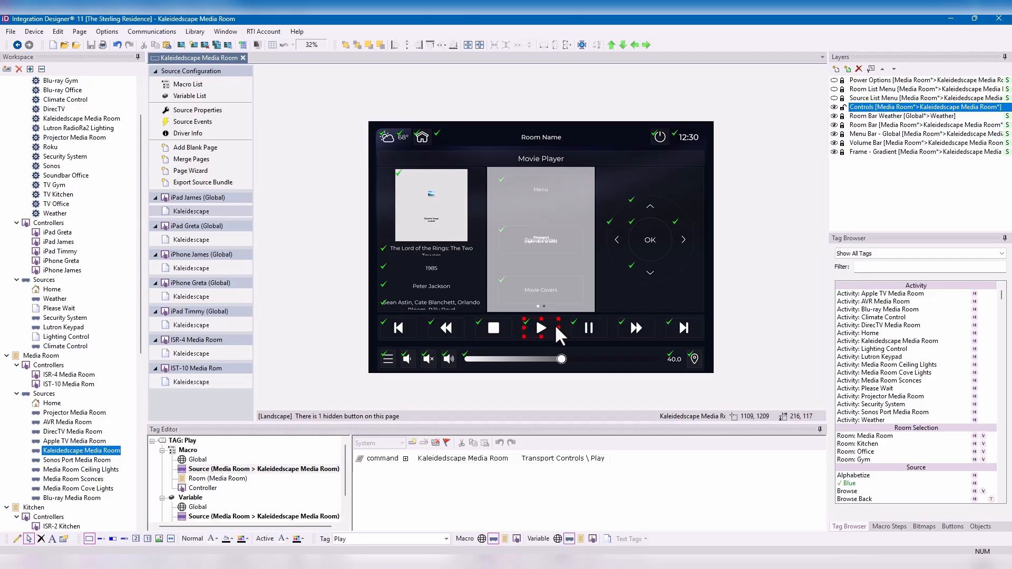
left_click(898, 527)
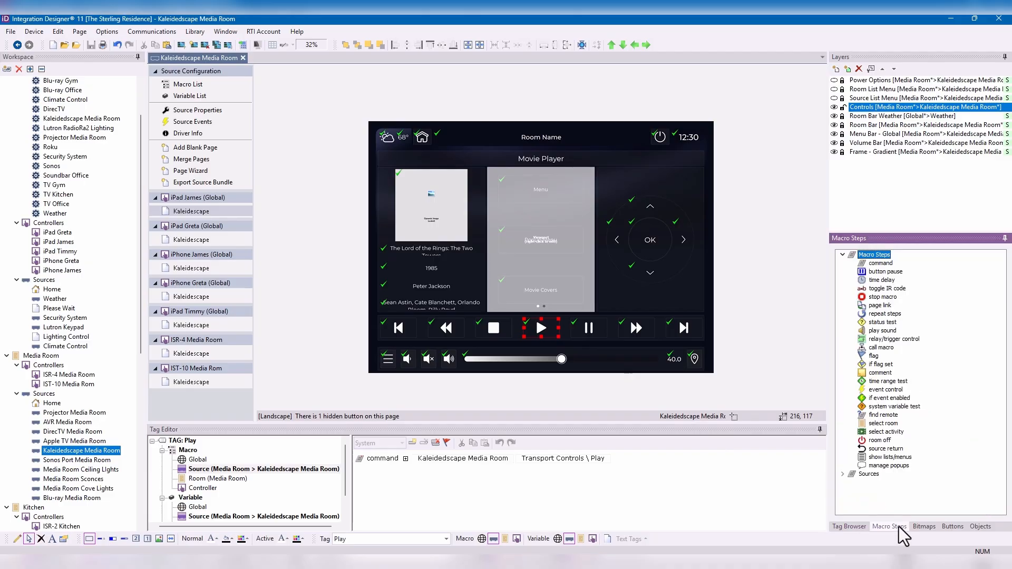
double_click(878, 264)
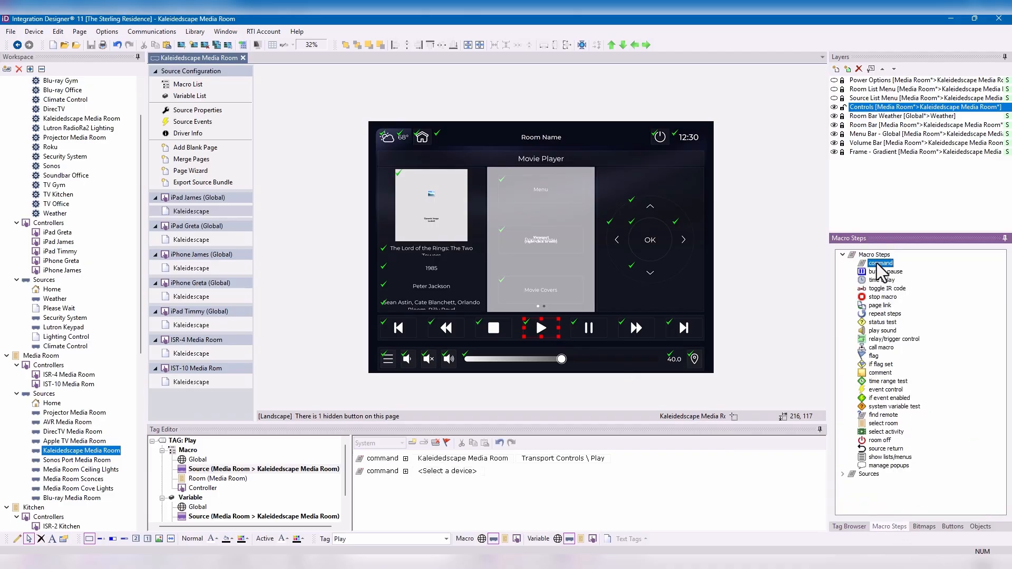
left_click(474, 471)
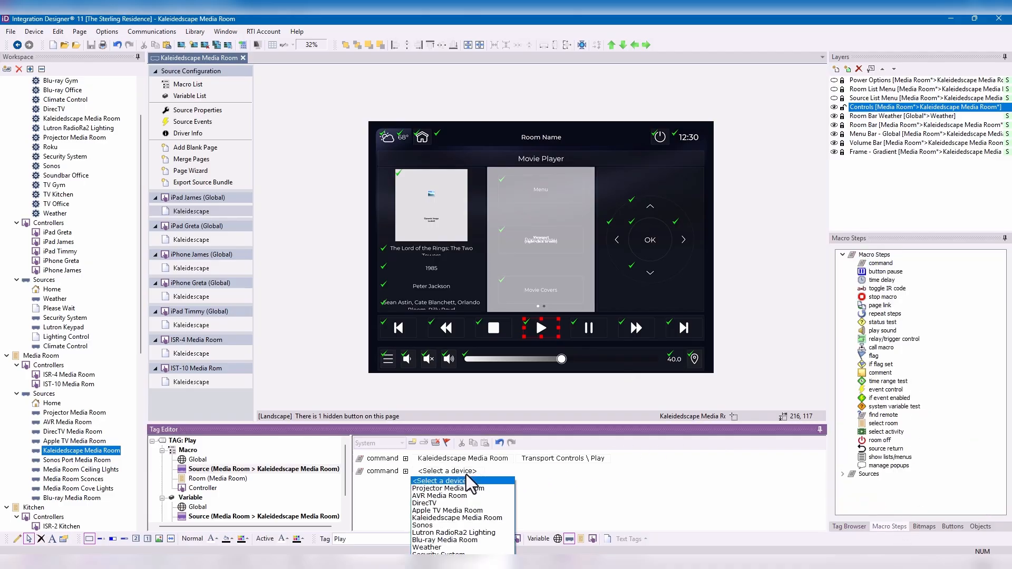
left_click(473, 532)
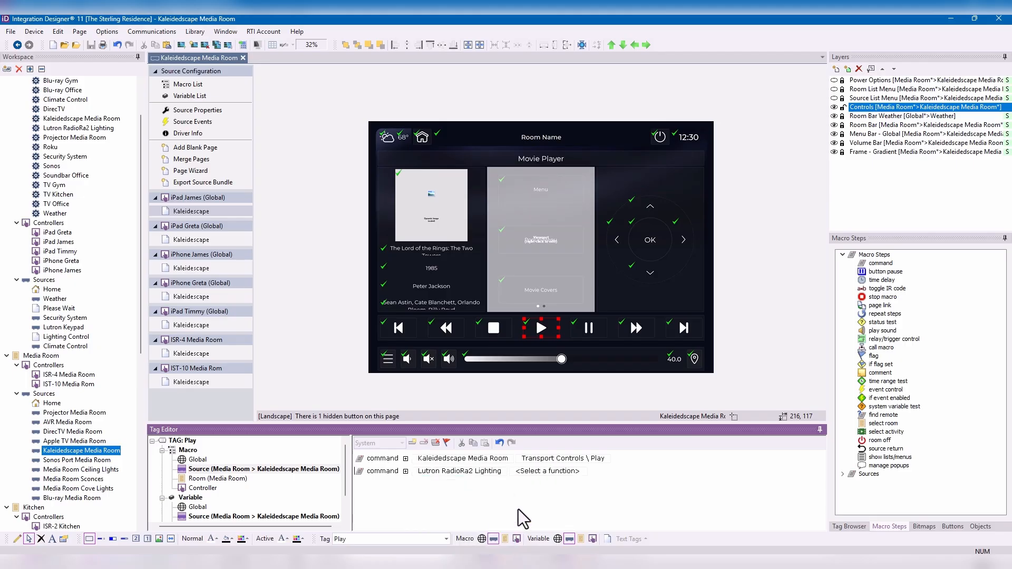
left_click(558, 472)
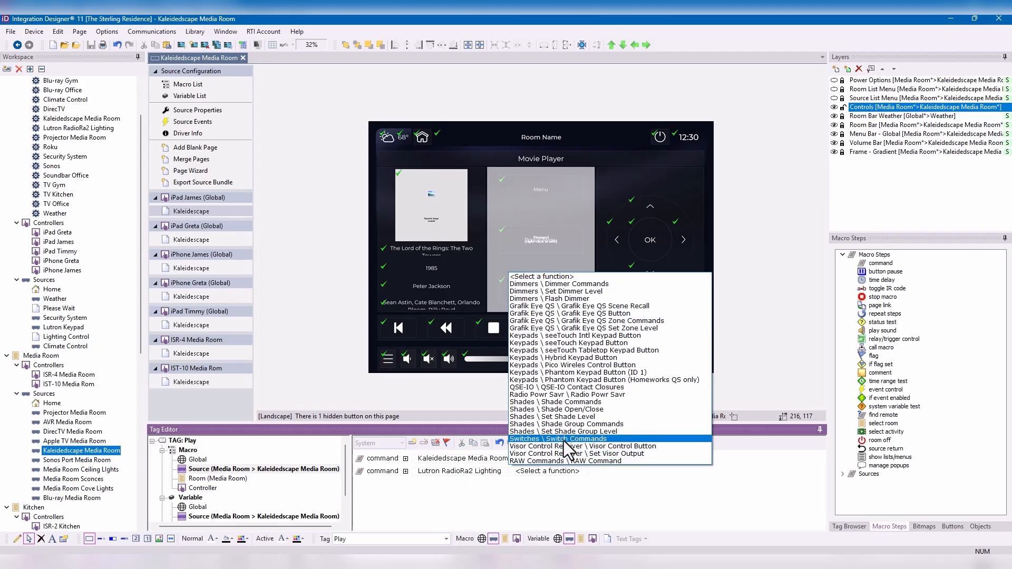
left_click(587, 344)
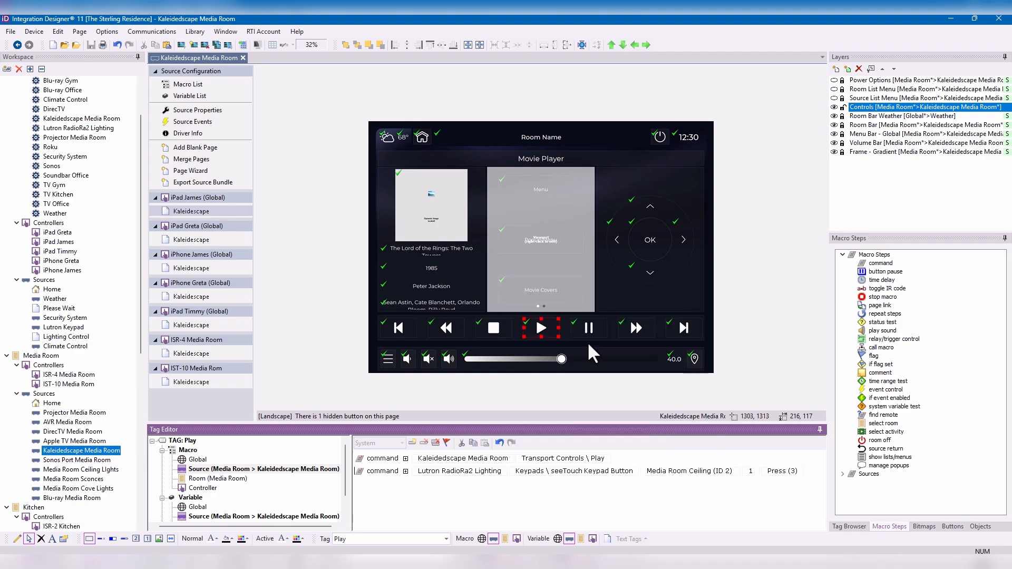
left_click(756, 472)
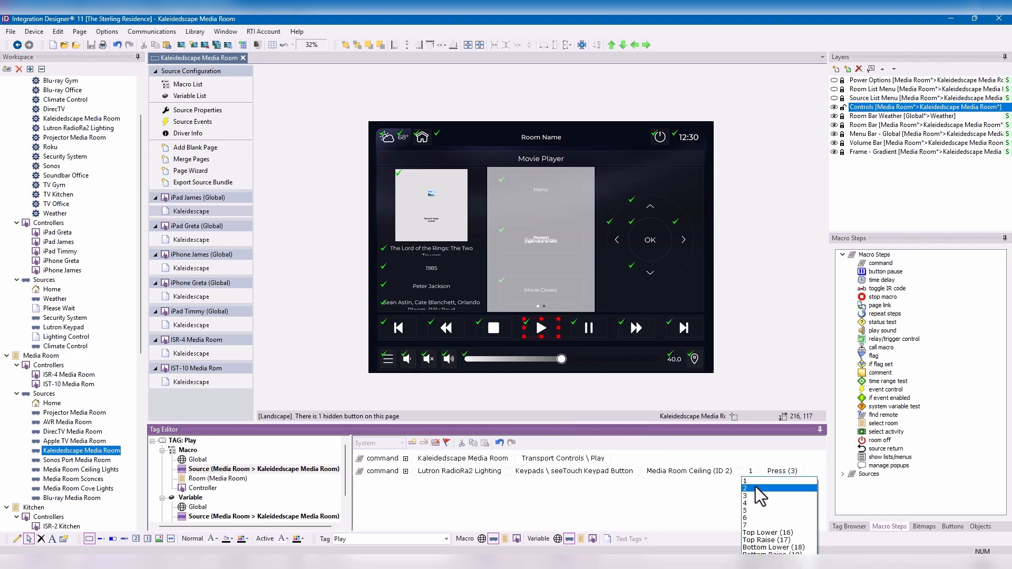
left_click(755, 496)
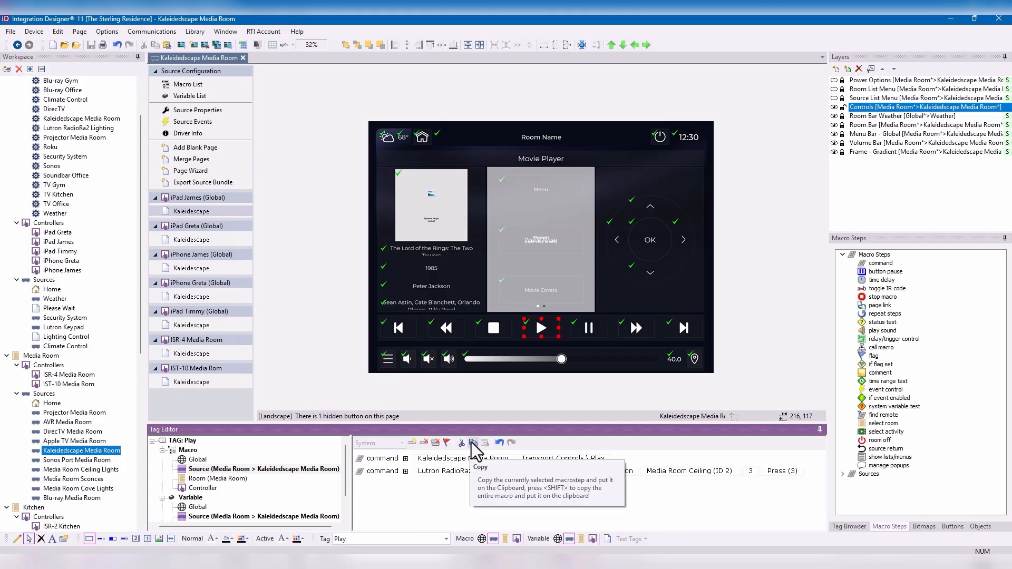
- Copy the Lutron keypad command into the Stop button's source macro and set its keypad button to 5
left_click(491, 327)
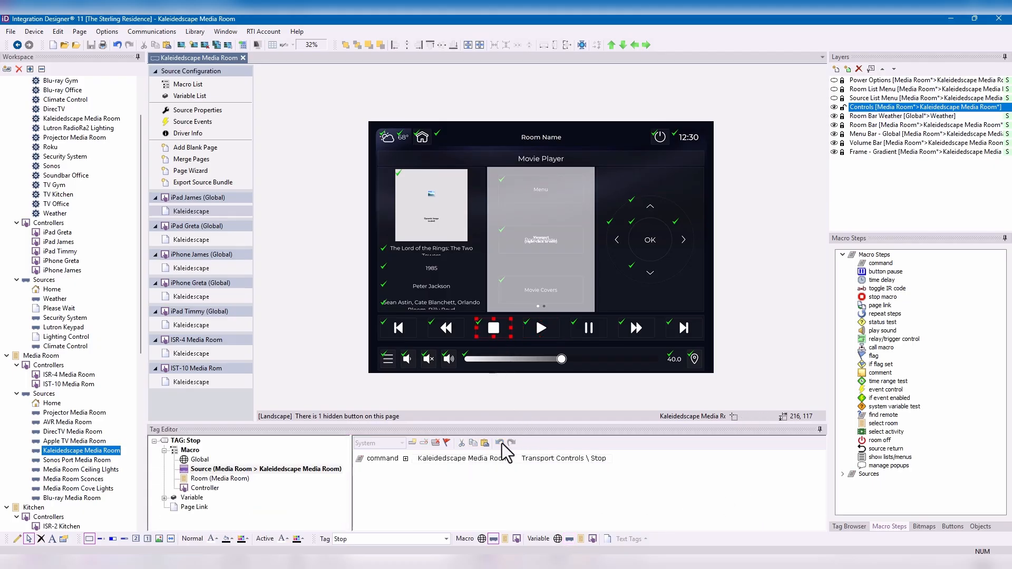
left_click(485, 443)
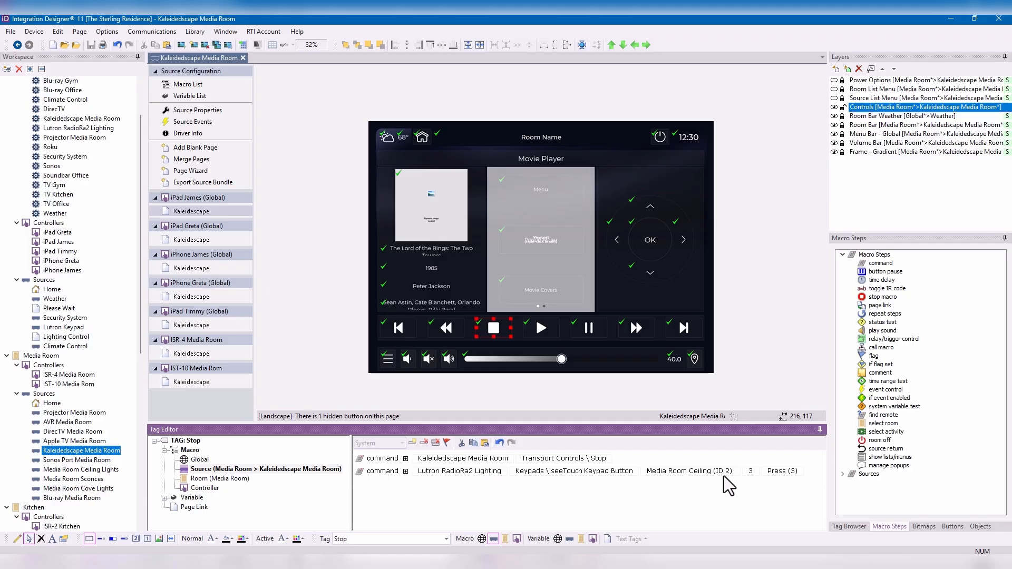
left_click(748, 472)
left_click(758, 511)
- Paste the Lutron keypad command into the Pause button's source macro and set its keypad button to 2
left_click(590, 315)
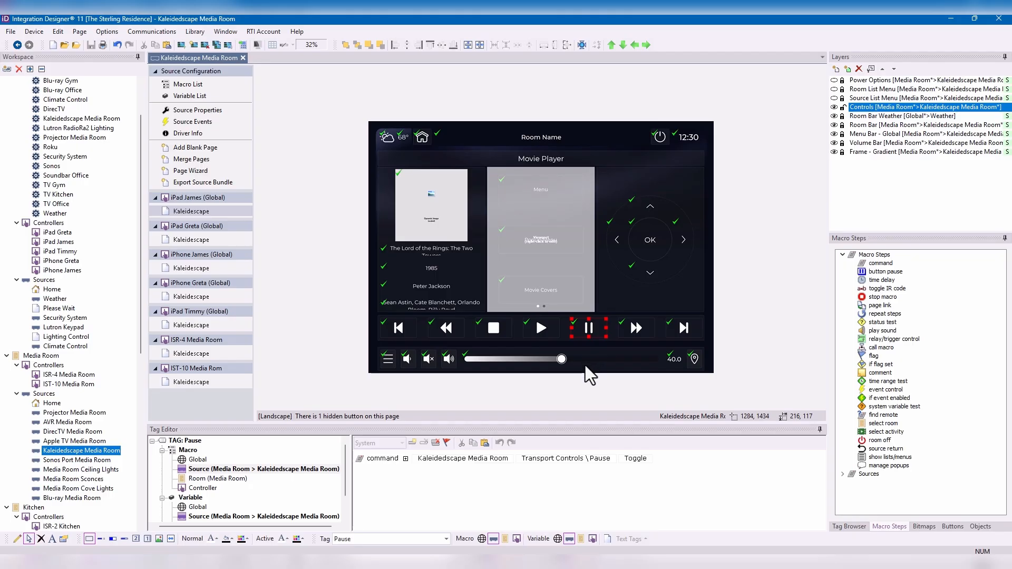
left_click(484, 443)
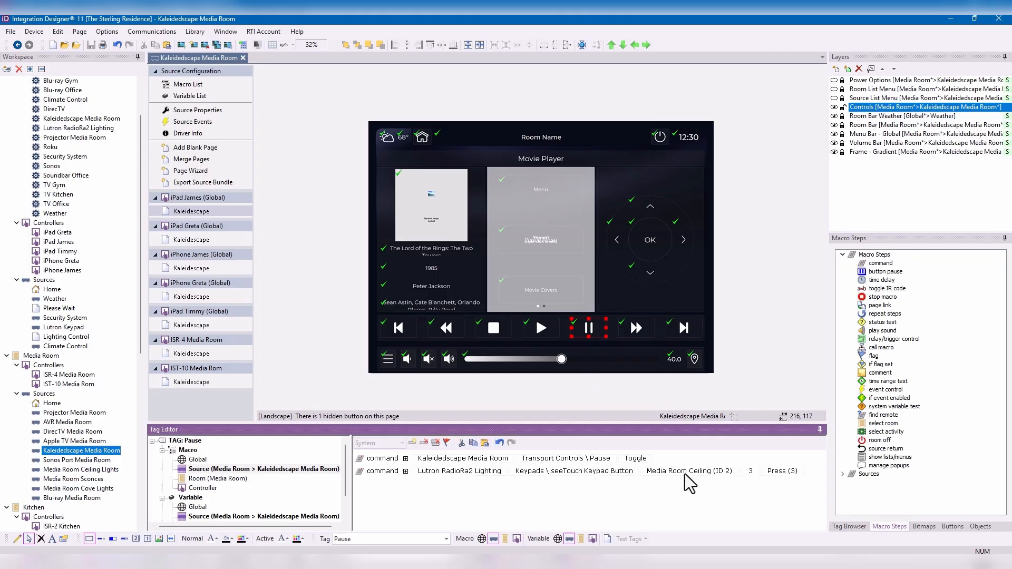
left_click(753, 472)
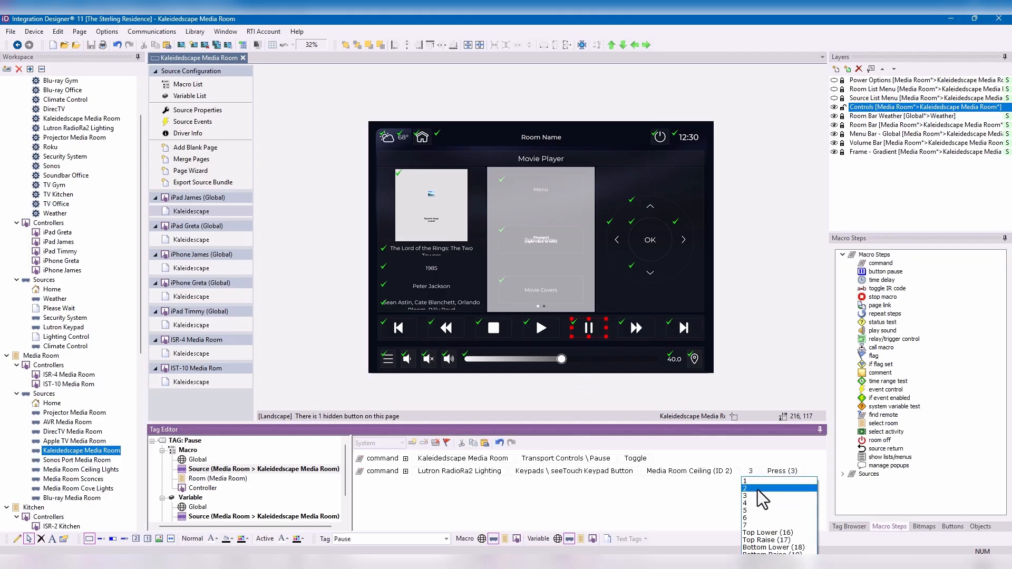
left_click(758, 489)
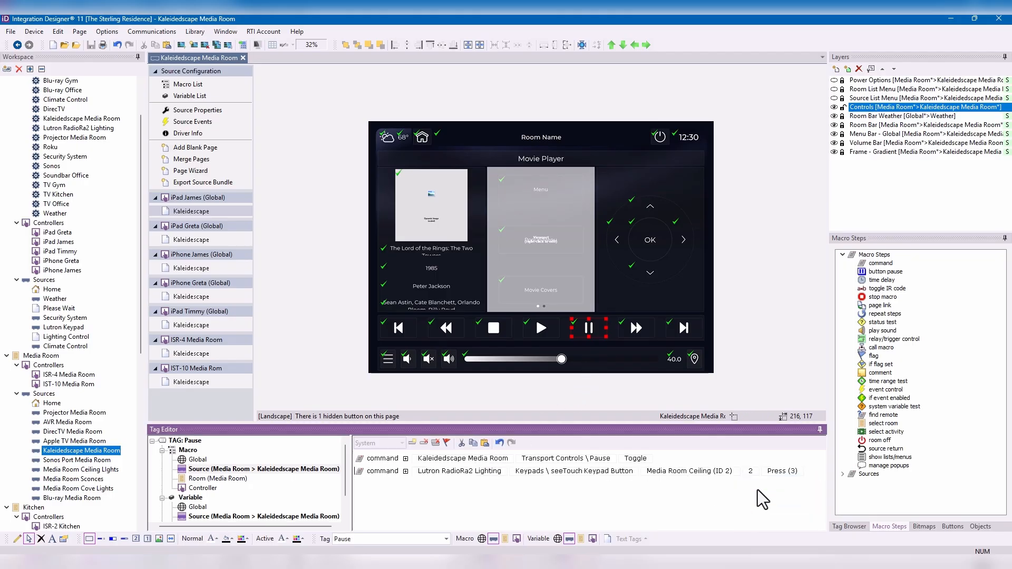
- Check the Stop button's source macro on the first iPad page and the Play button's on the ISR-4 Kaleidescape page
left_click(494, 324)
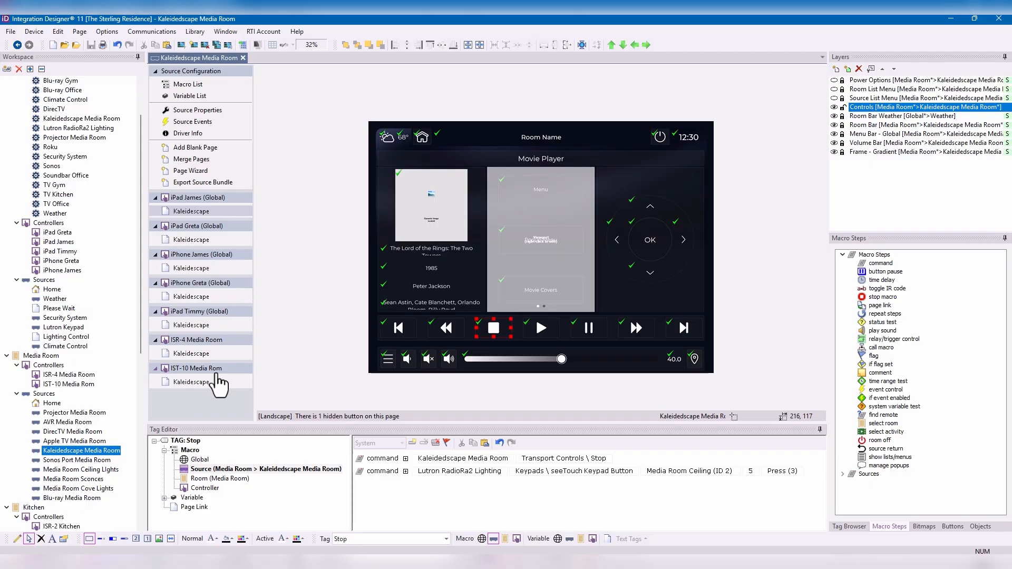
left_click(215, 359)
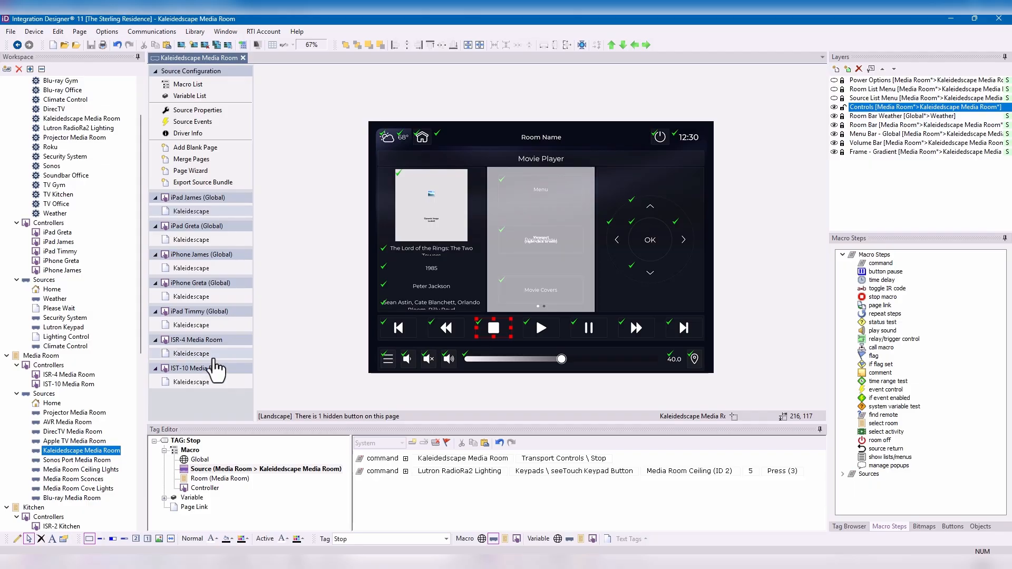
left_click(216, 369)
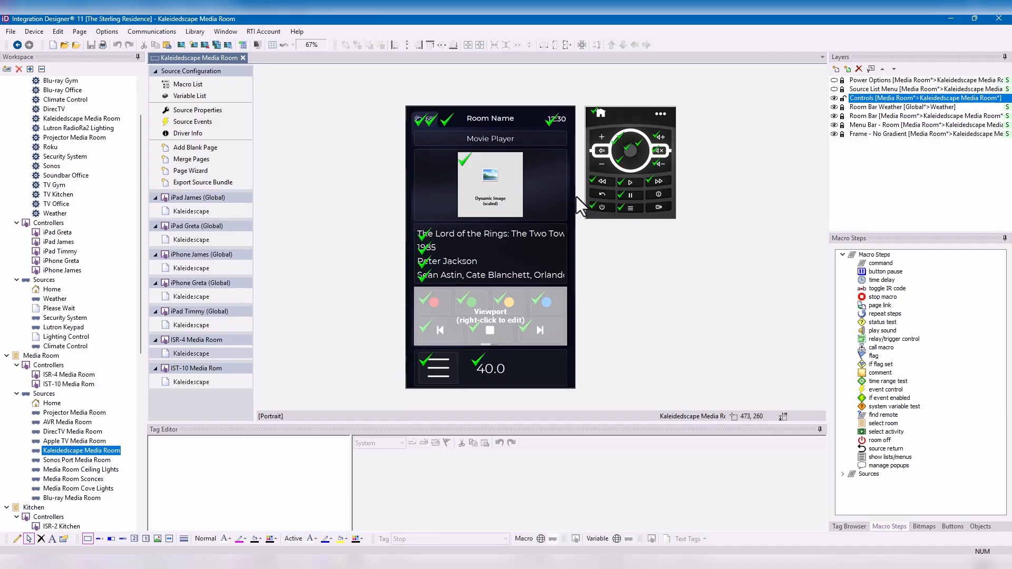
left_click(637, 179)
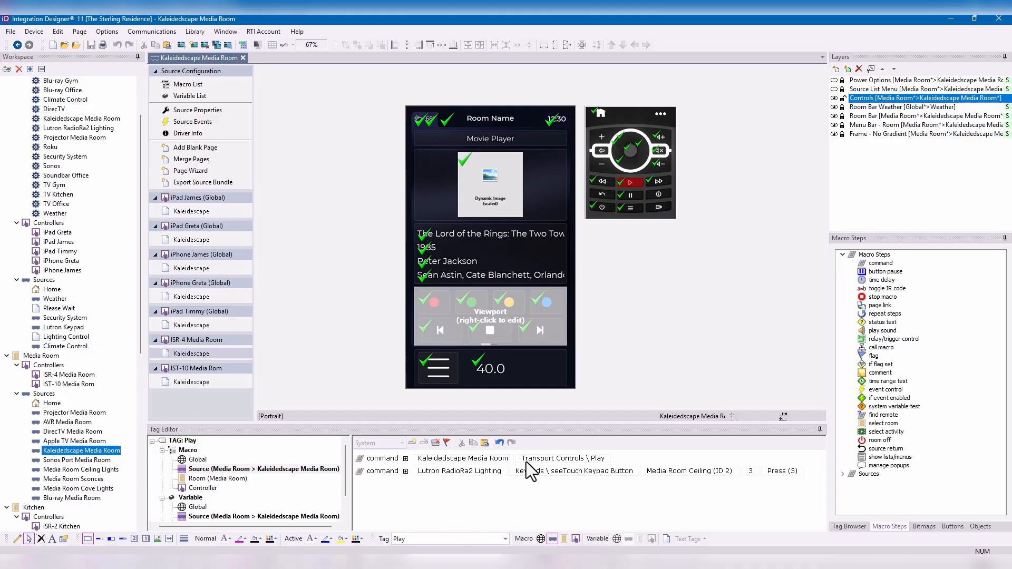
- Check the source macros of the Play, Pause and Stop buttons on the second iPad's Kaleidescape page
left_click(190, 244)
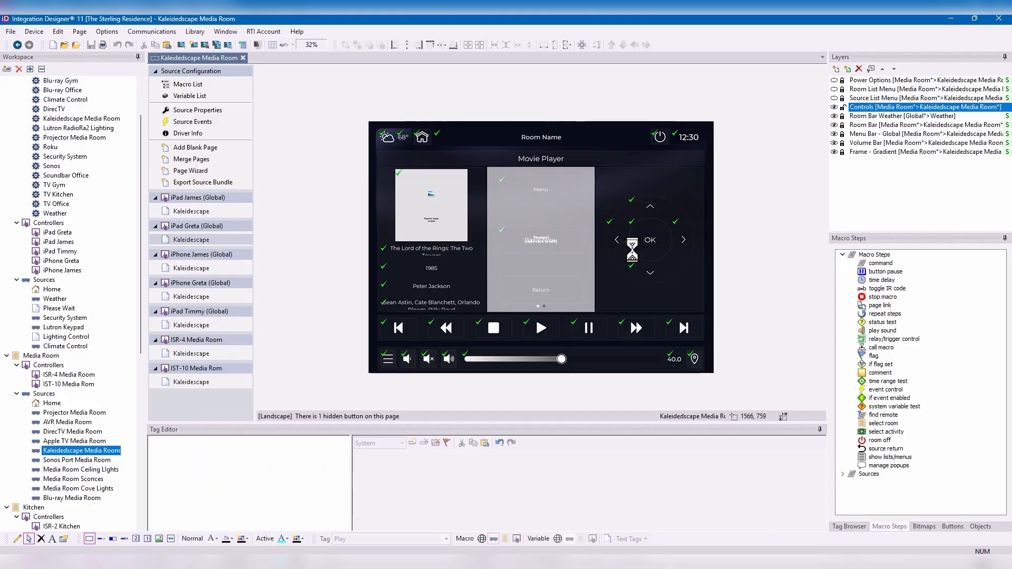
left_click(543, 332)
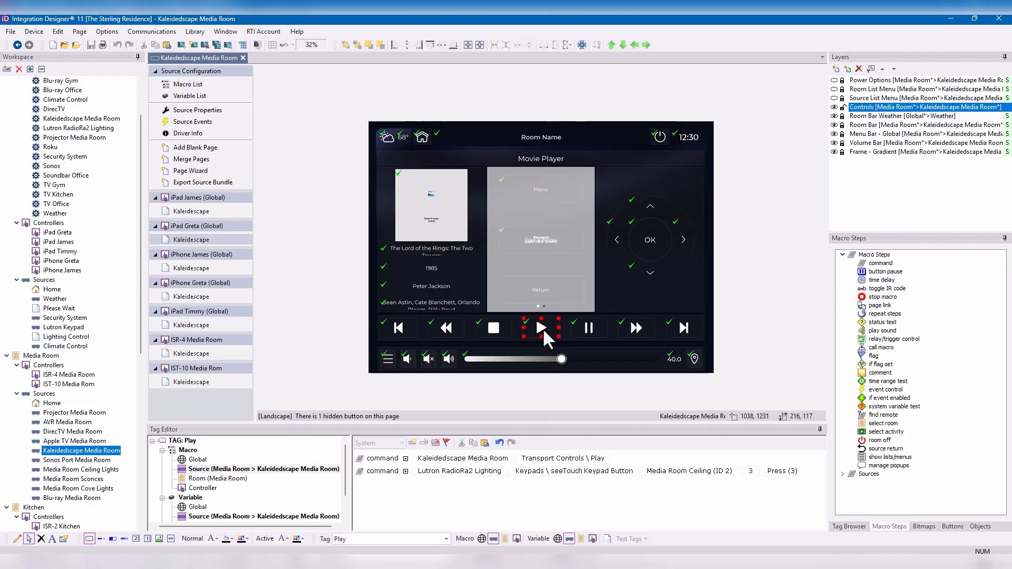
left_click(600, 330)
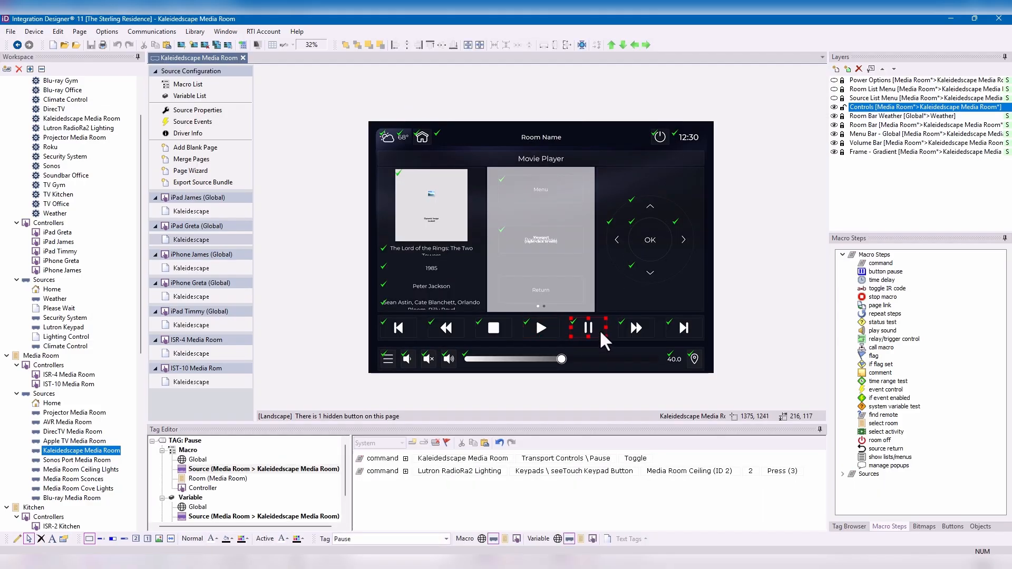
left_click(498, 327)
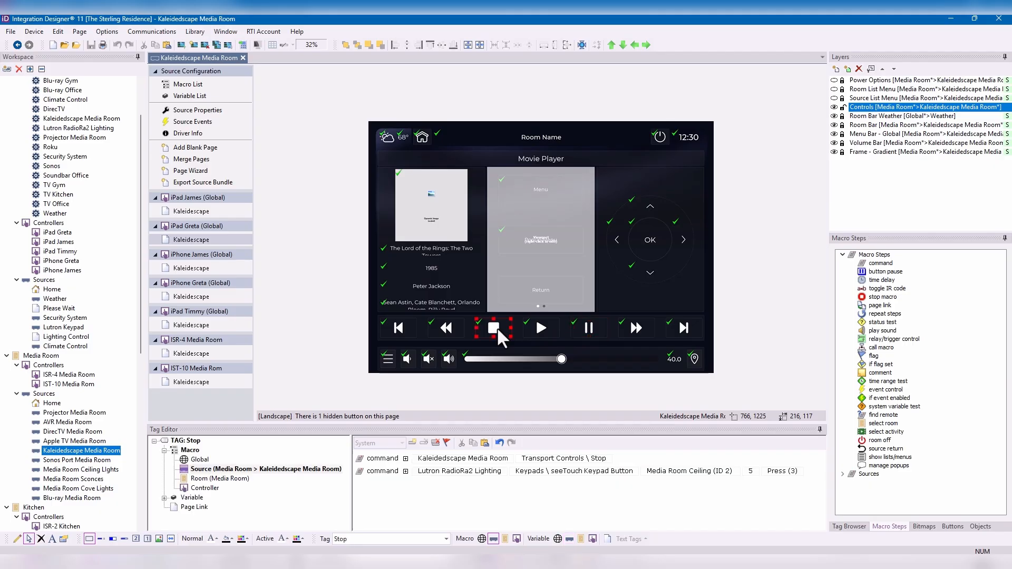
- Check the source macros of the Play, Pause and Stop buttons on the first iPhone's Kaleidescape page
left_click(204, 271)
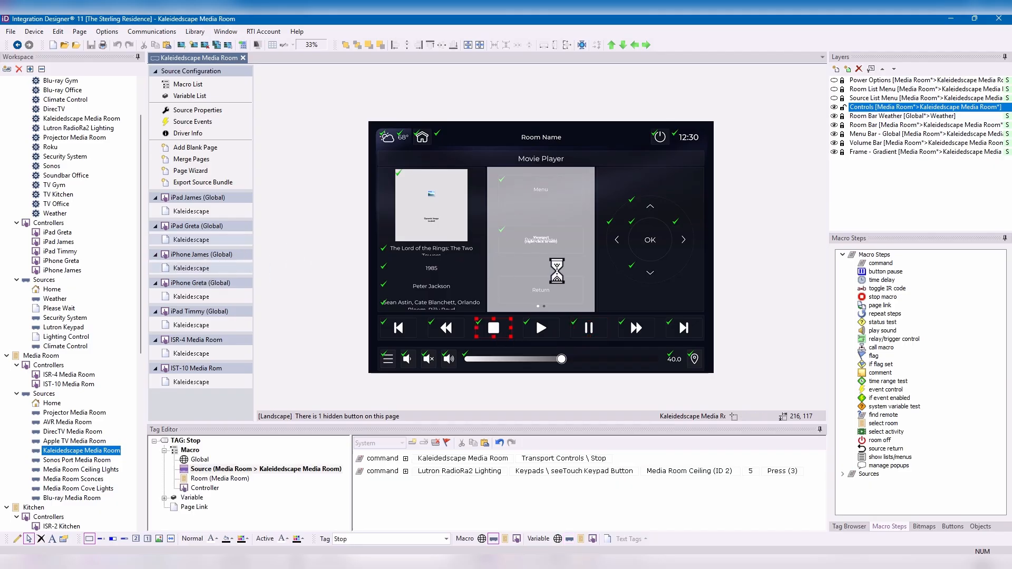
scroll(538, 307, "down", 3)
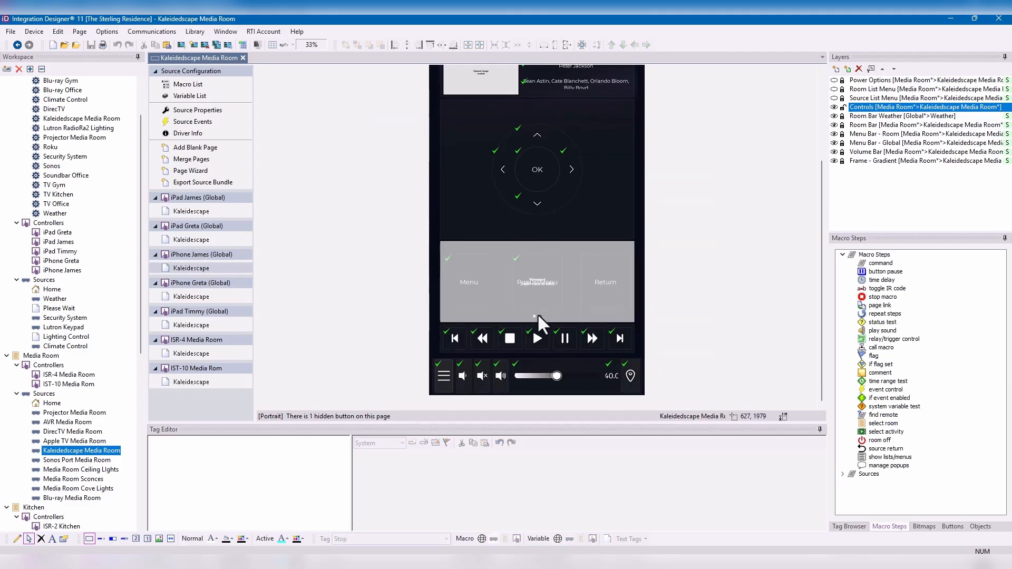
left_click(538, 335)
left_click(565, 338)
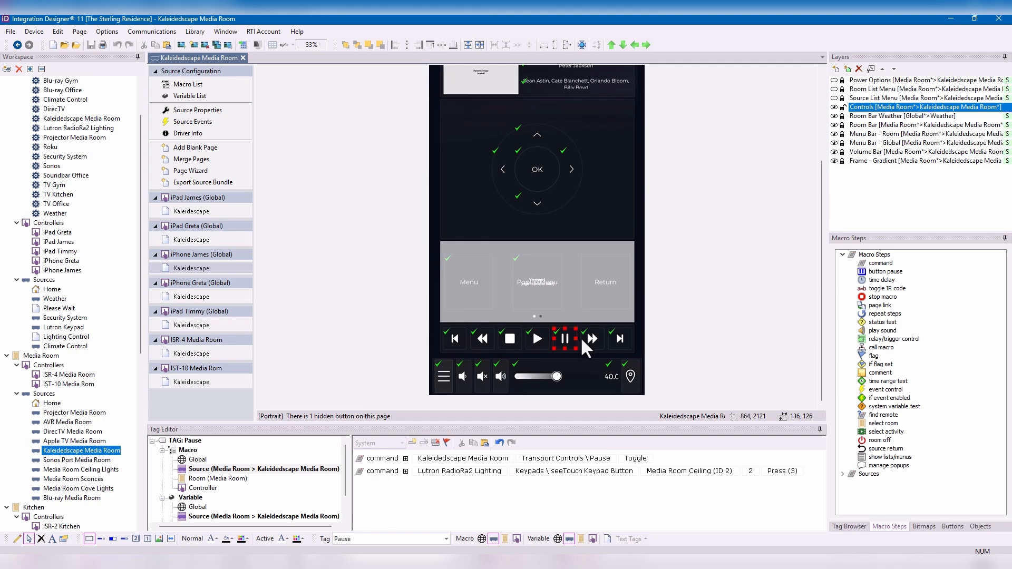
left_click(514, 341)
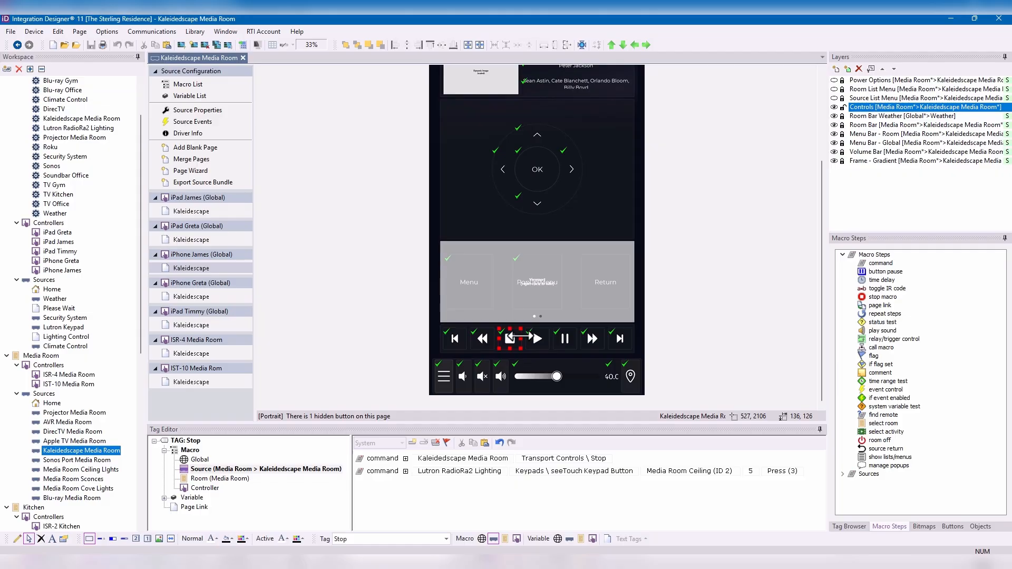
scroll(111, 317, "down", 2)
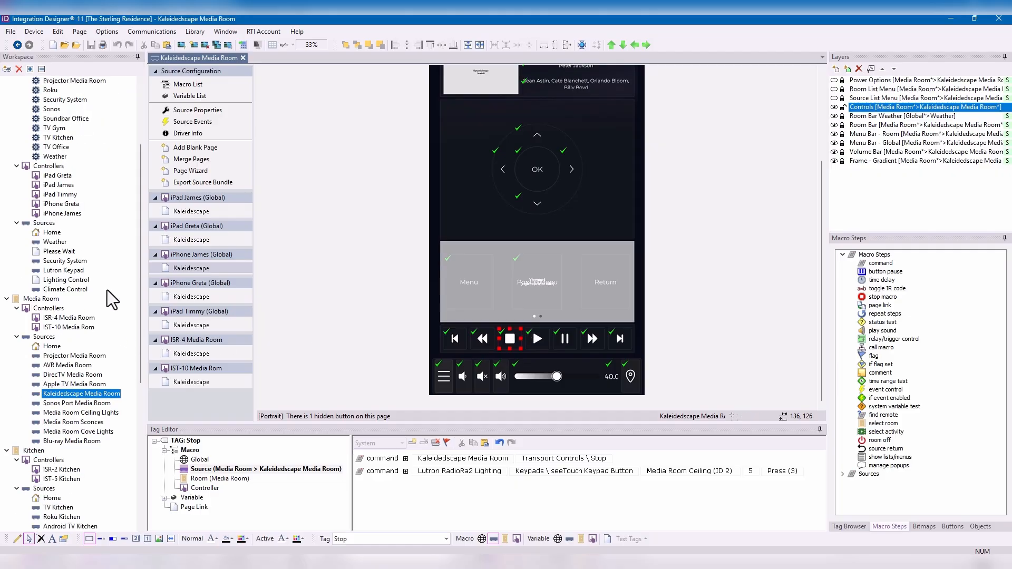
- Look through the room sources in the workspace and open the Sonos Port Gym source
scroll(108, 364, "down", 6)
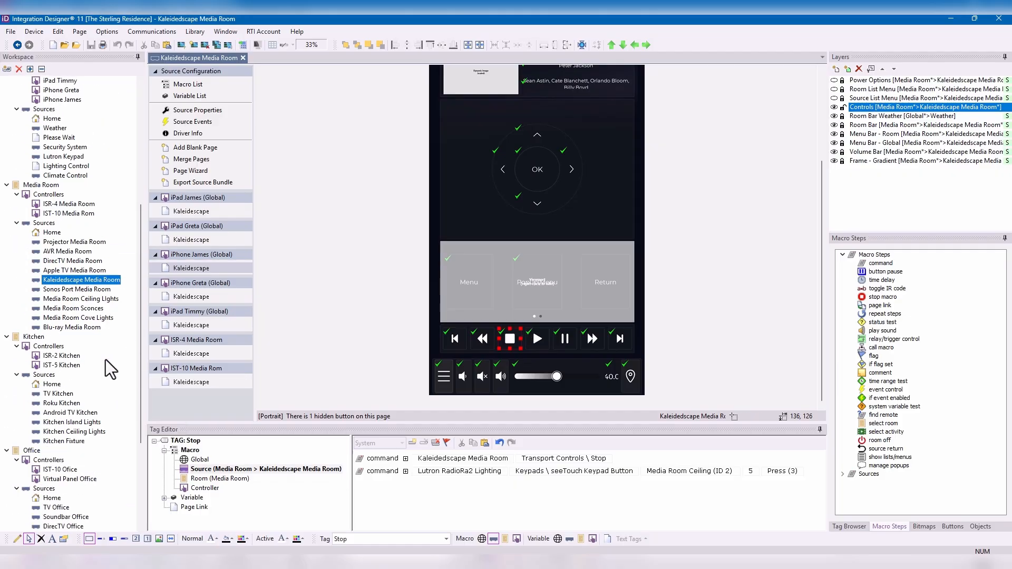
scroll(108, 369, "down", 3)
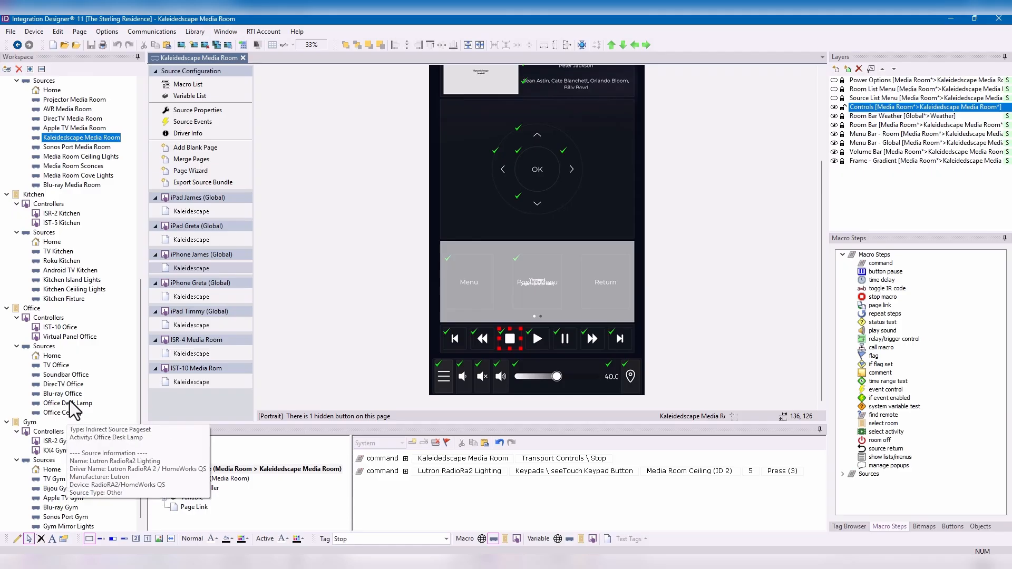
scroll(84, 418, "down", 1)
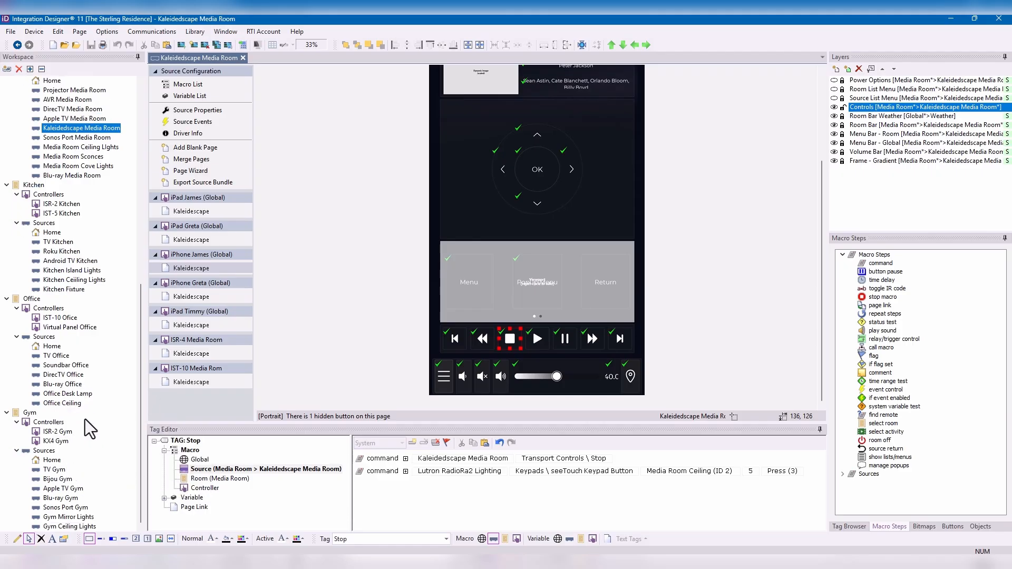
left_click(72, 512)
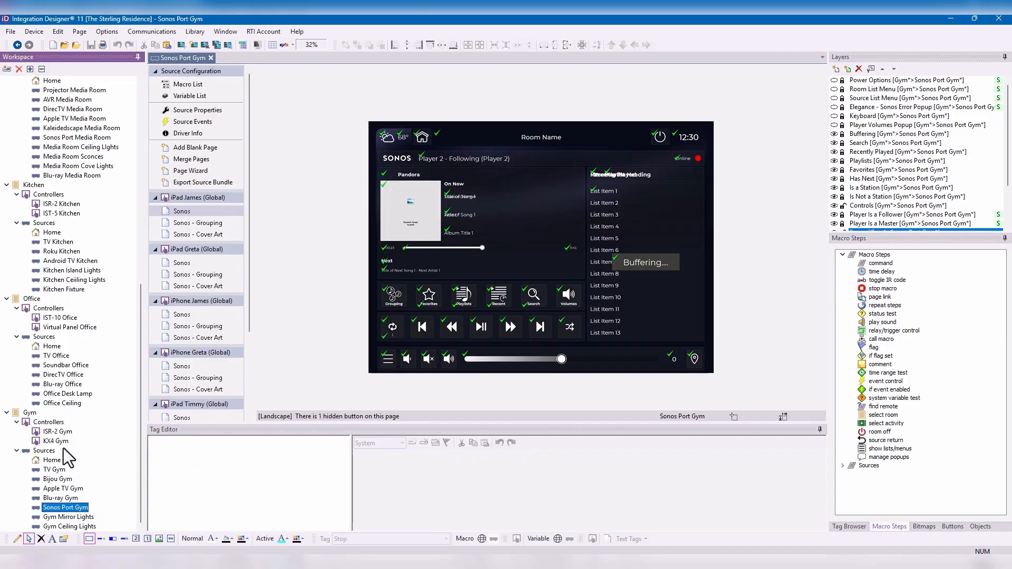
- In the Sonos Port Media Room source, change the Play/Pause button's source command to Transport Functions \ Pause for Sonos Media Room (1)
scroll(63, 445, "up", 1)
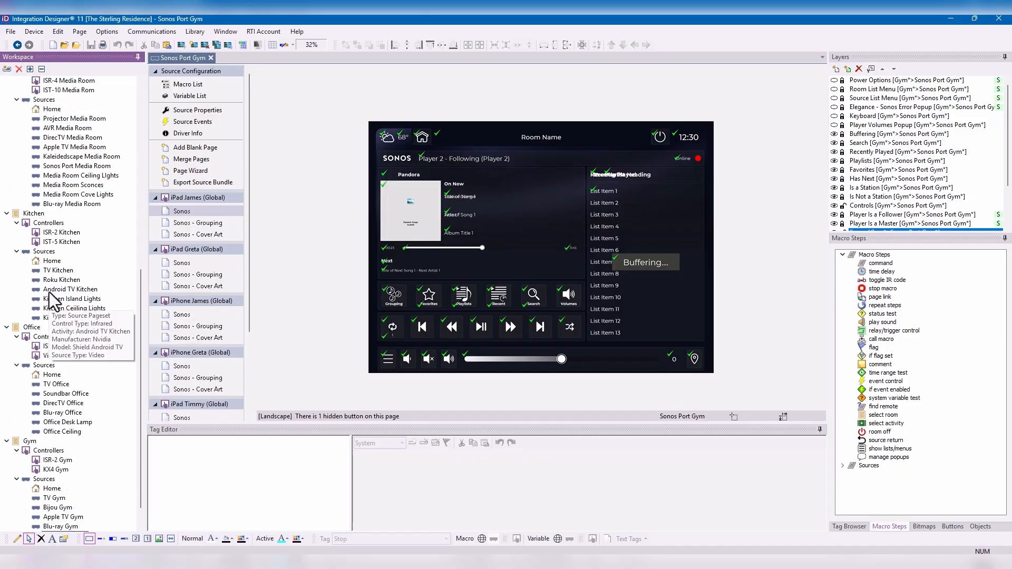
scroll(64, 274, "up", 2)
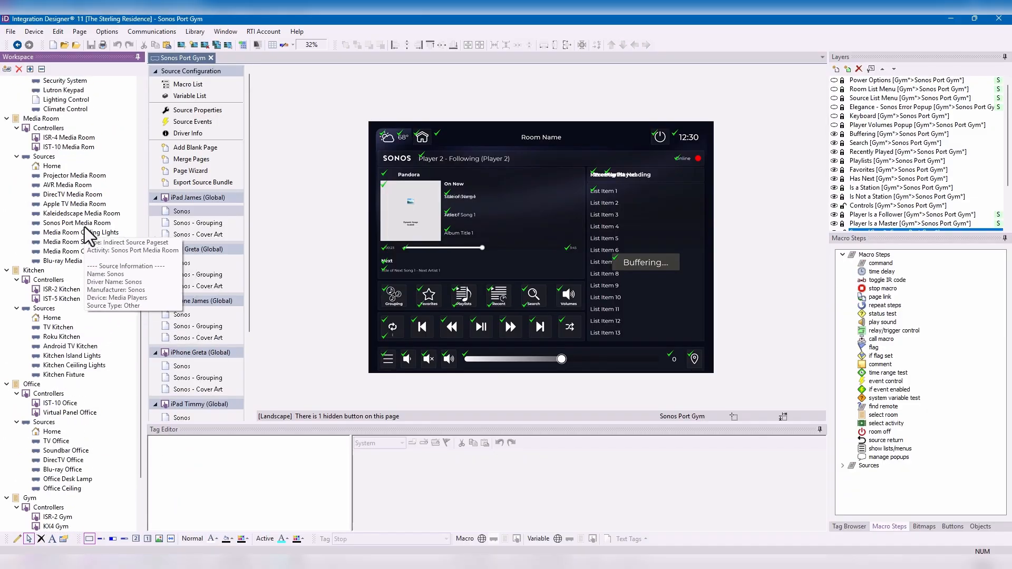
double_click(72, 224)
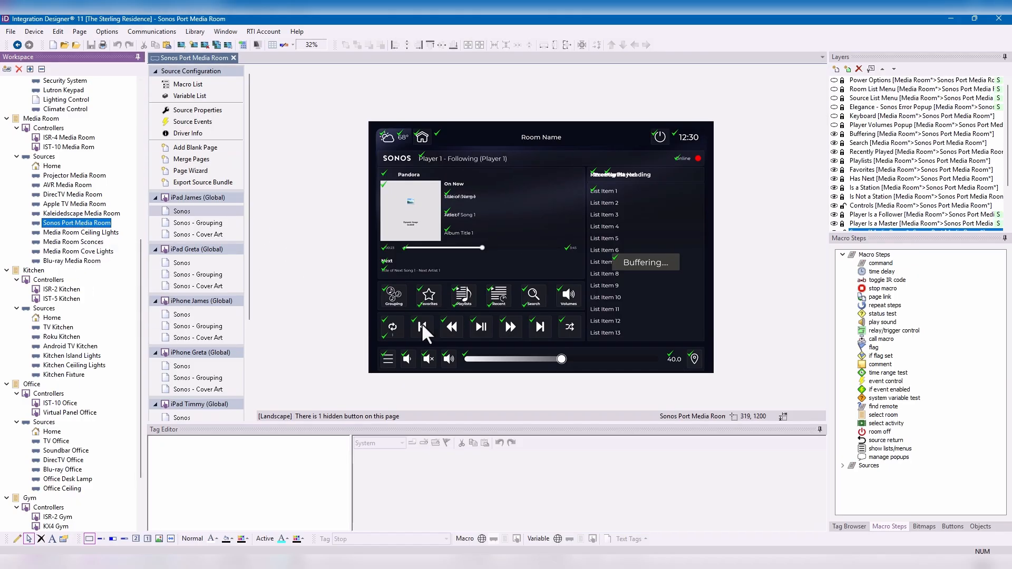
left_click(478, 323)
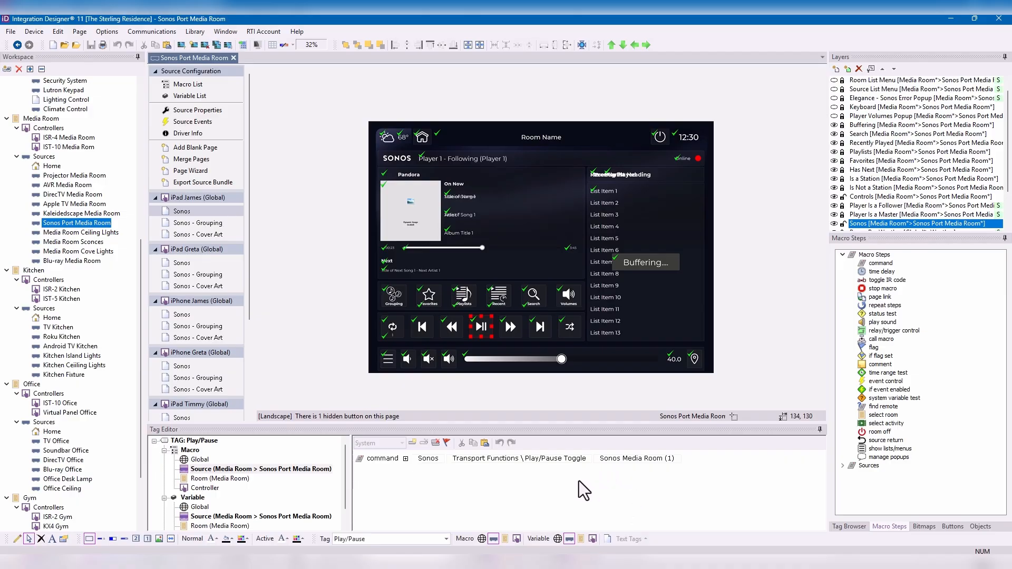
left_click(578, 458)
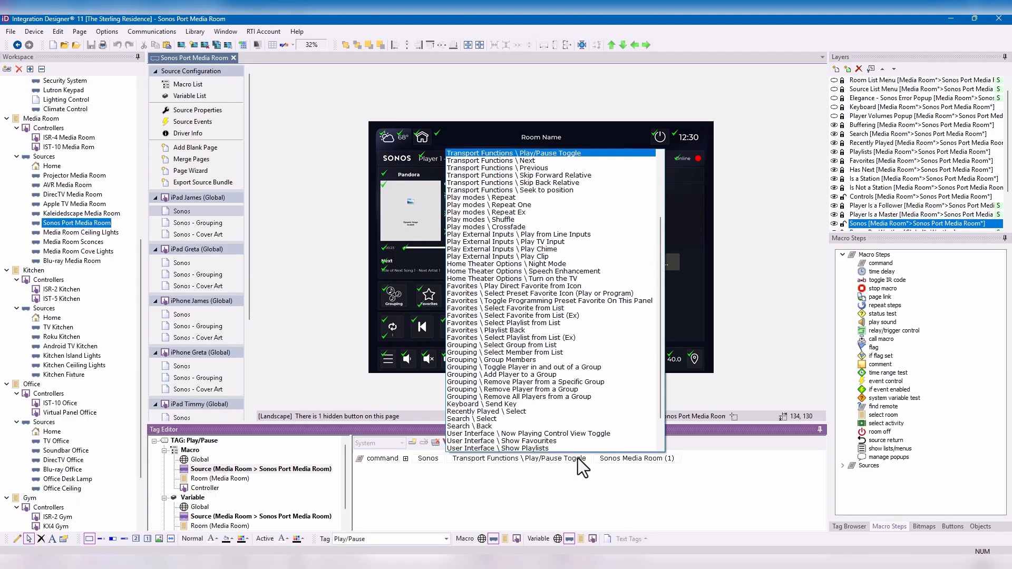
scroll(546, 211, "up", 2)
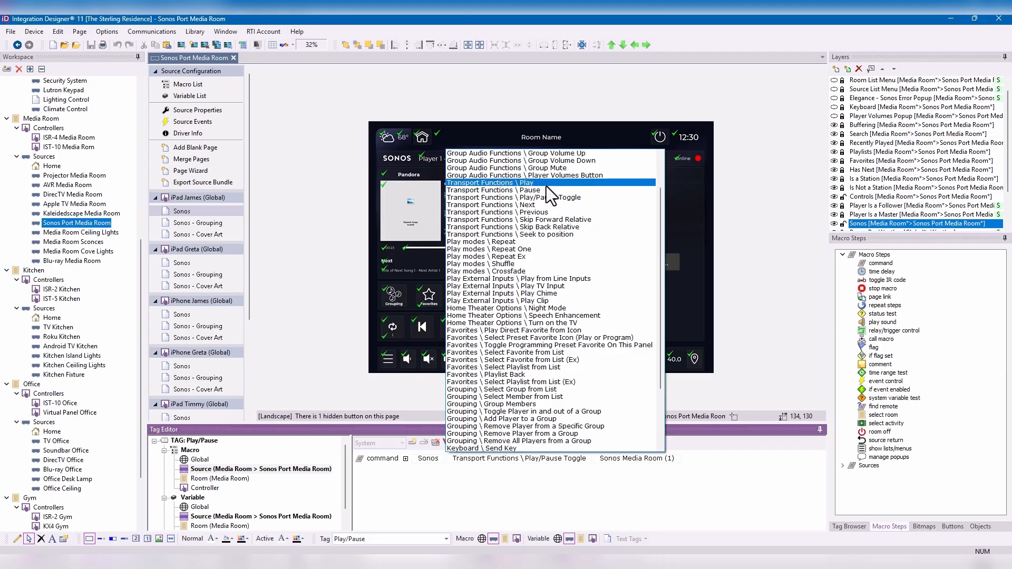
left_click(545, 190)
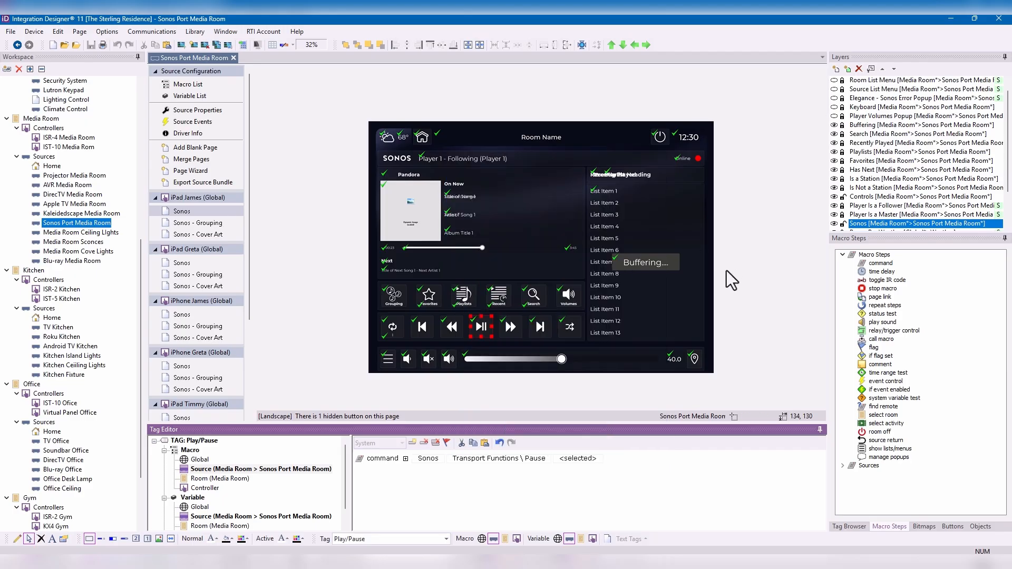
left_click(584, 467)
left_click(593, 475)
- Check which controllers have pages under the Sonos Port Media Room source
scroll(197, 227, "down", 3)
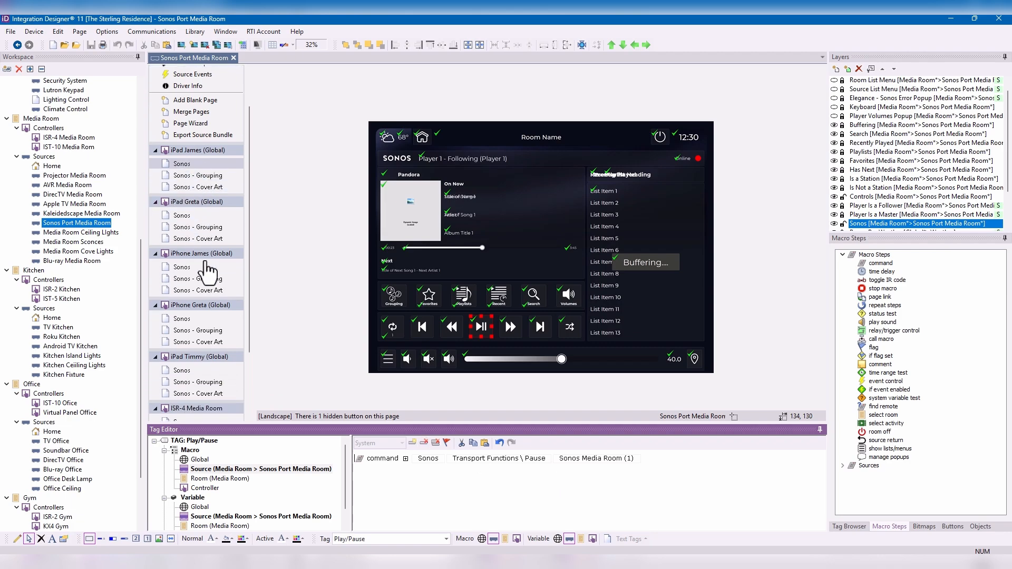
scroll(208, 227, "down", 1)
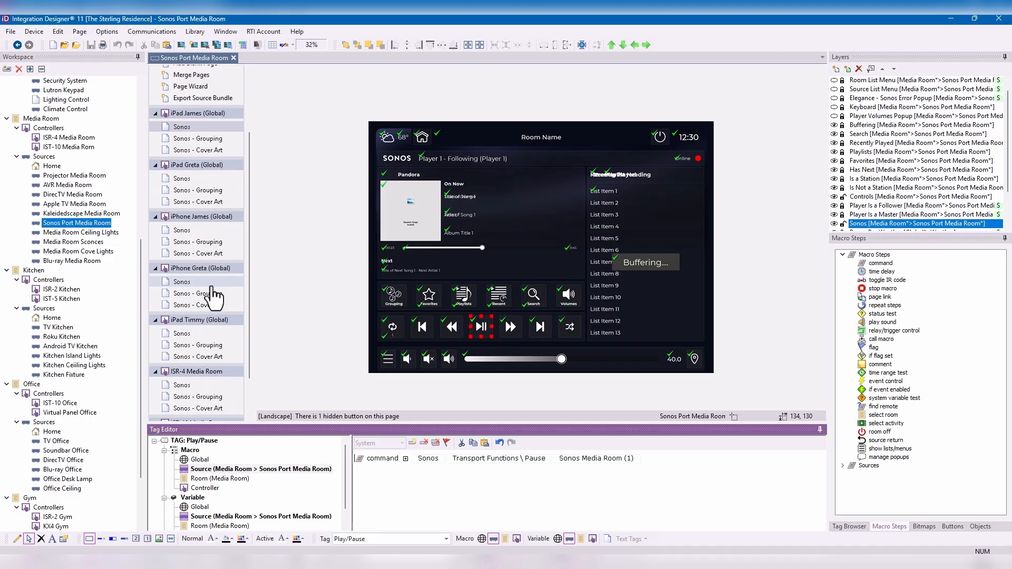
mouse_move(62, 226)
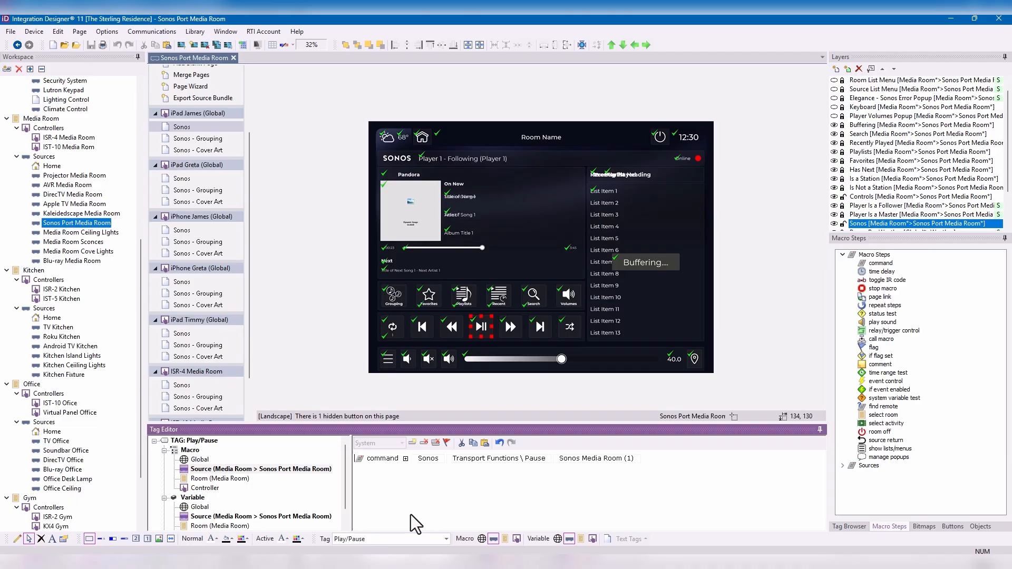
- Open the Blu-ray Media Room source and relabel its System button as "Fav DSP"
left_click(96, 264)
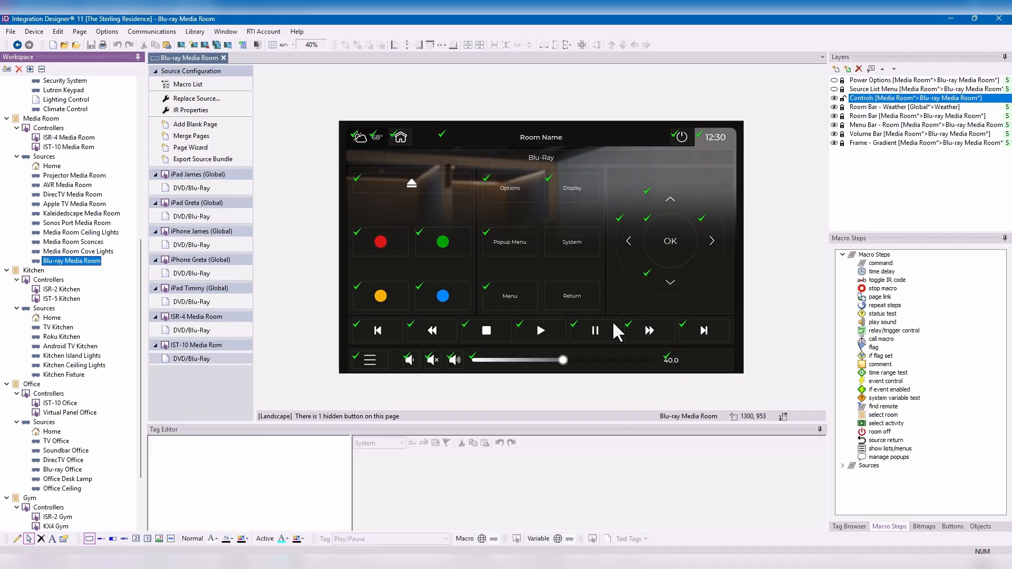
left_click(574, 243)
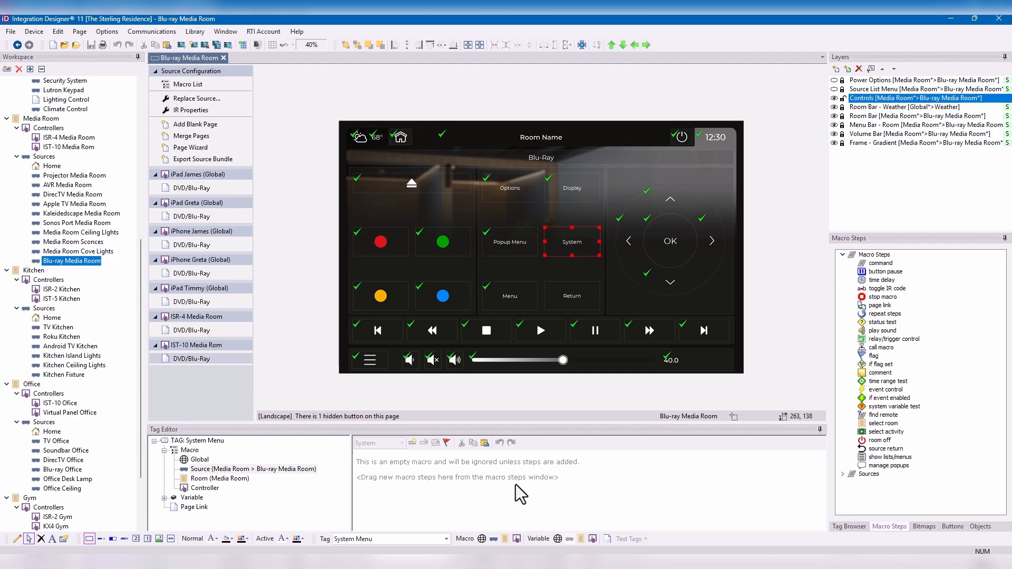
right_click(578, 245)
left_click(612, 263)
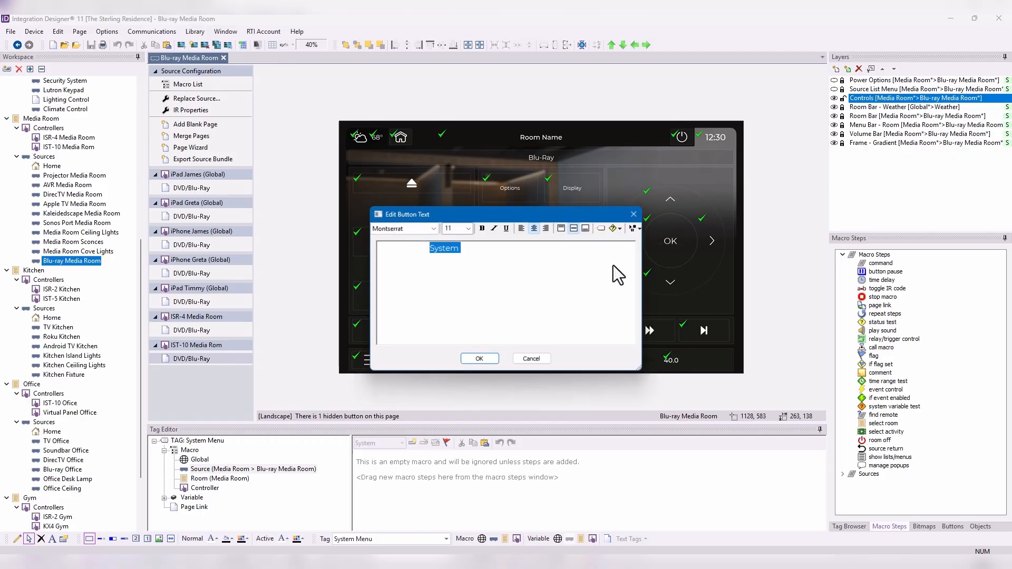
type("Favoriote")
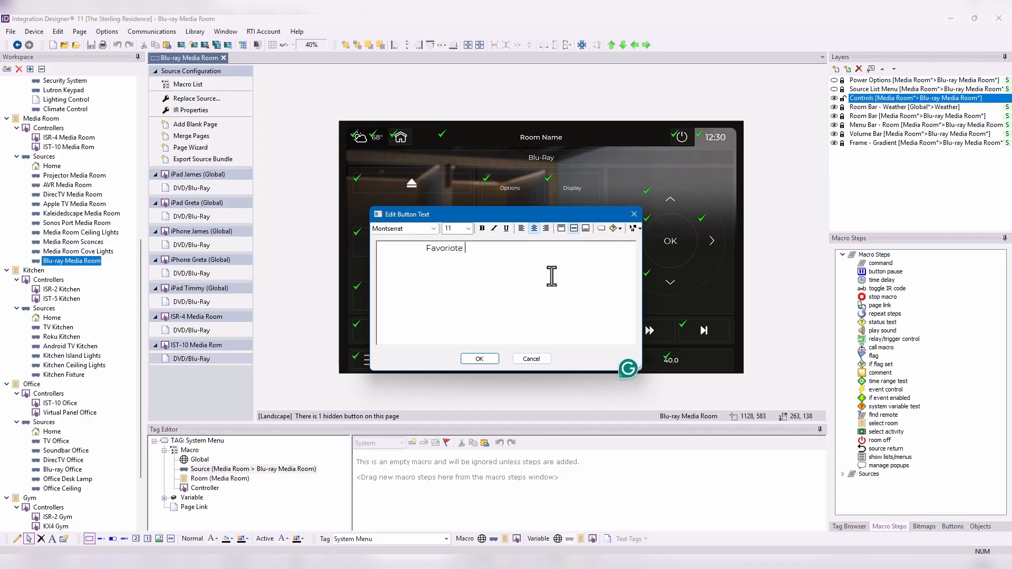
type(" DSP")
left_click_drag(462, 249, 436, 249)
key("BackSpace")
type("av")
left_click(486, 359)
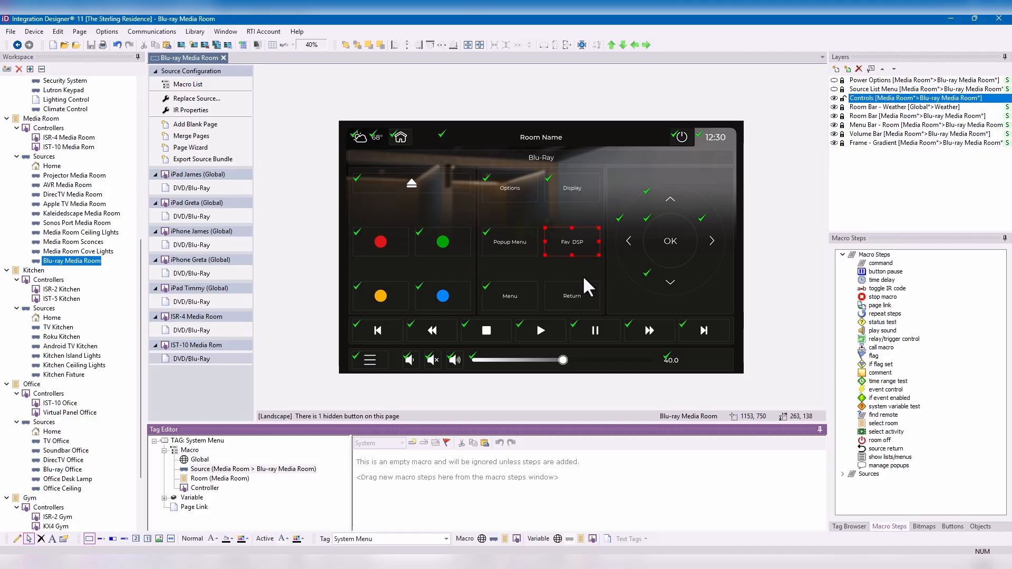
- Change the Fav DSP button's text to "Fav Scene"
right_click(574, 240)
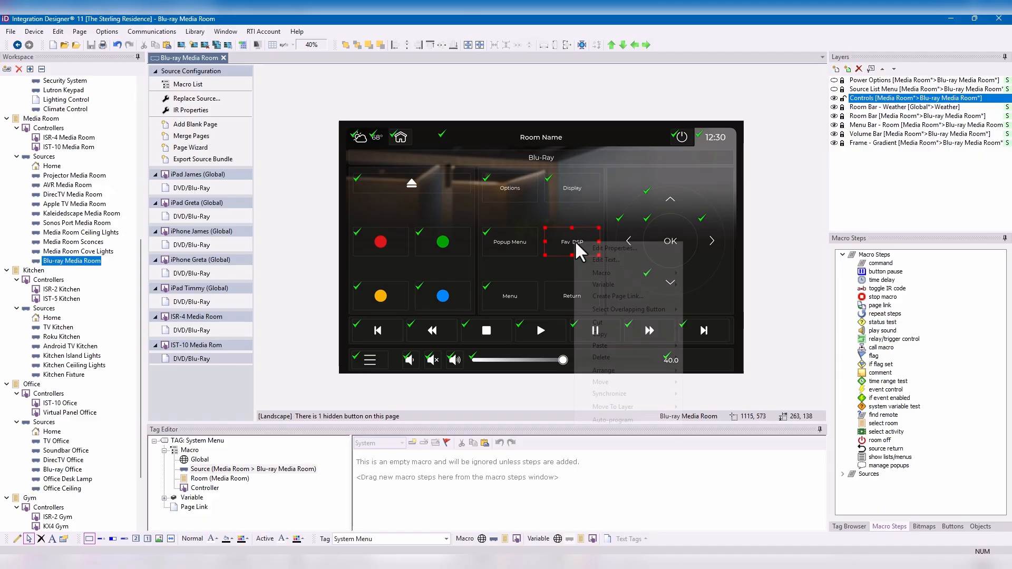
left_click(606, 264)
double_click(452, 249)
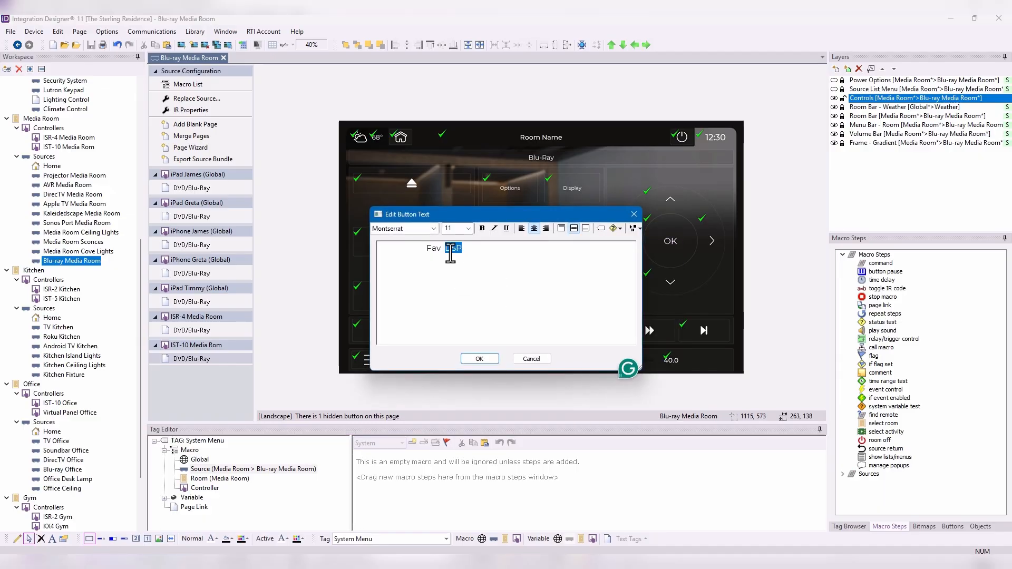
type("Scene")
left_click(488, 359)
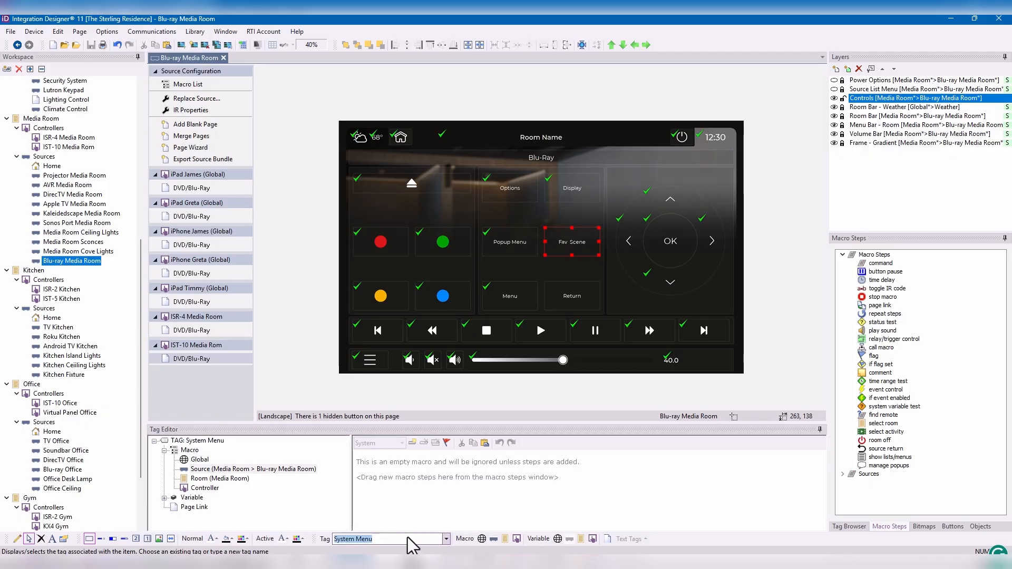
- Assign a new tag named "Favorite Scene" to the Fav Scene button
key("ctrl+a")
type("Fav")
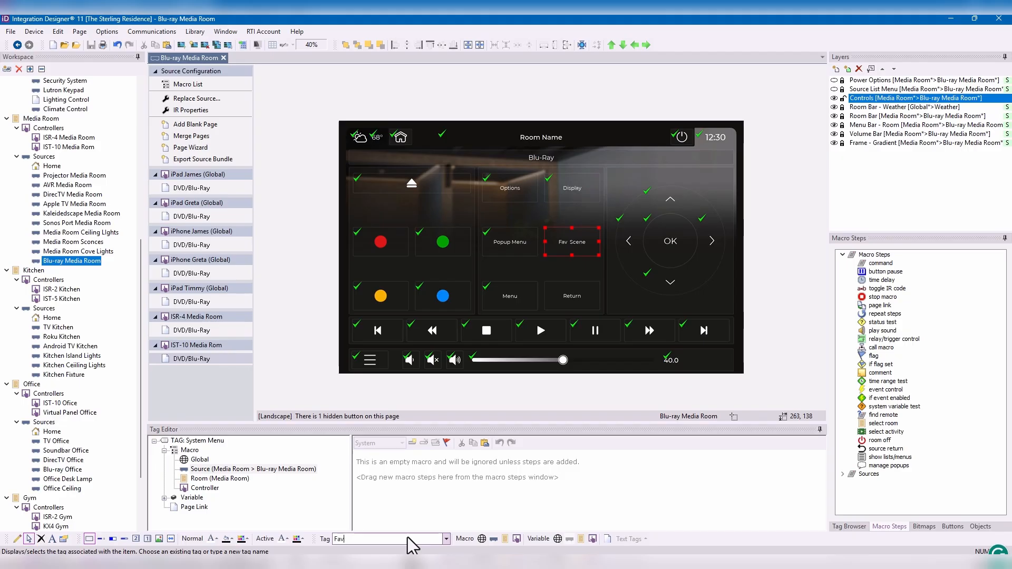
type("orite Scene")
key("Return")
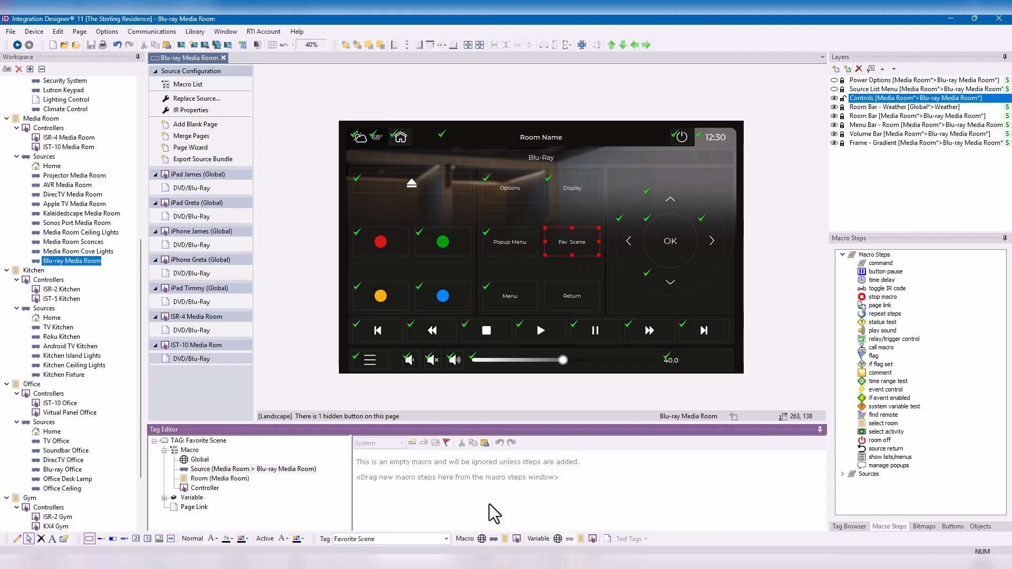
- Add an AVR Media Room command to the Favorite Scene source macro, using Signal/Surround Formats \ Quick Surround Modes set to Quick 2
left_click_drag(477, 426, 481, 386)
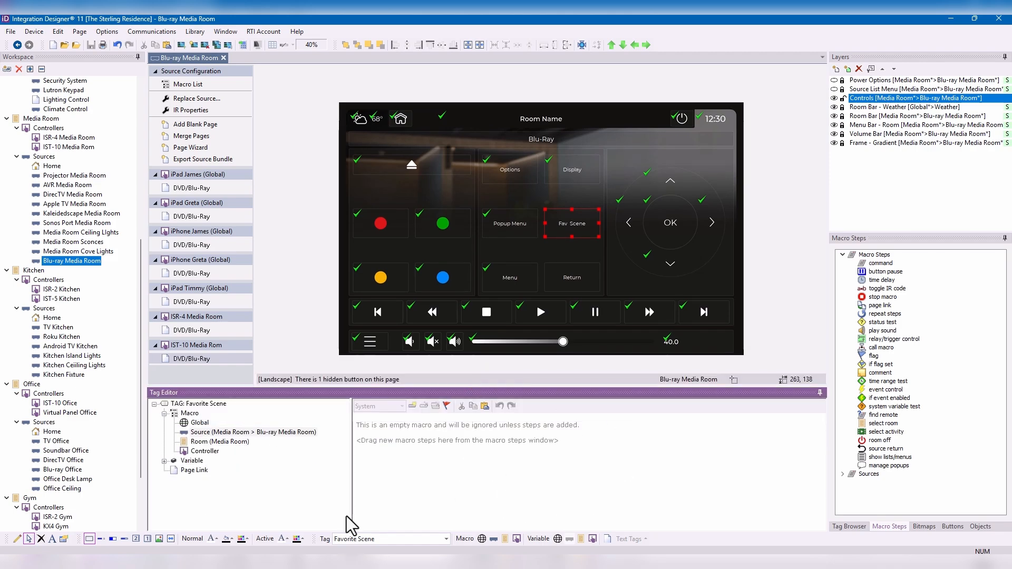
left_click(249, 435)
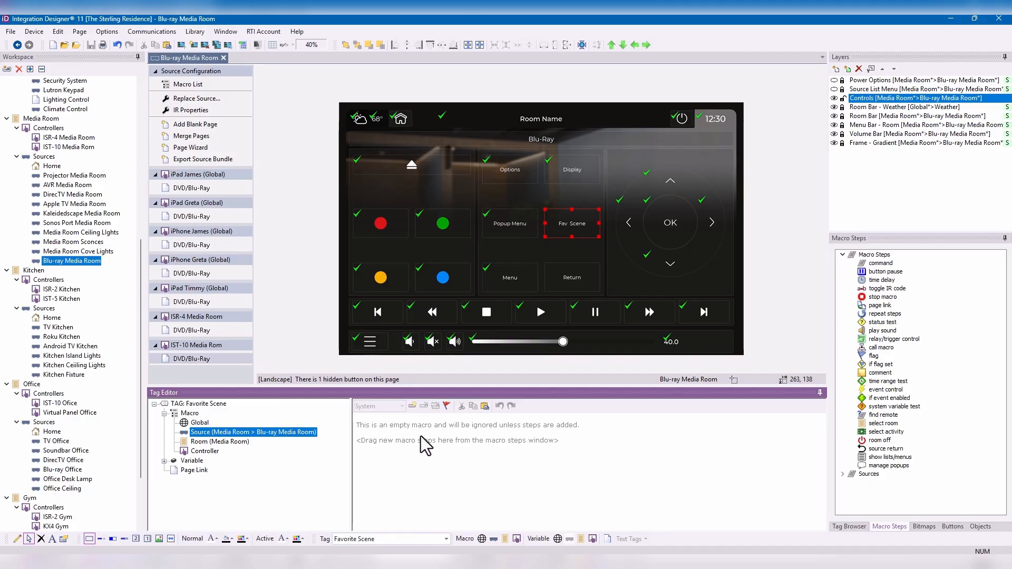
double_click(890, 265)
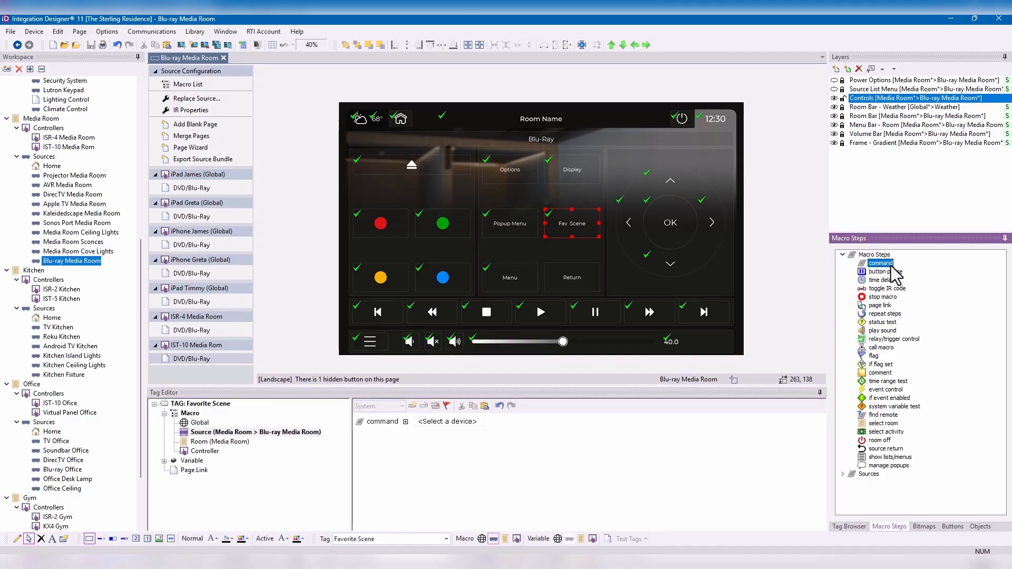
left_click(457, 421)
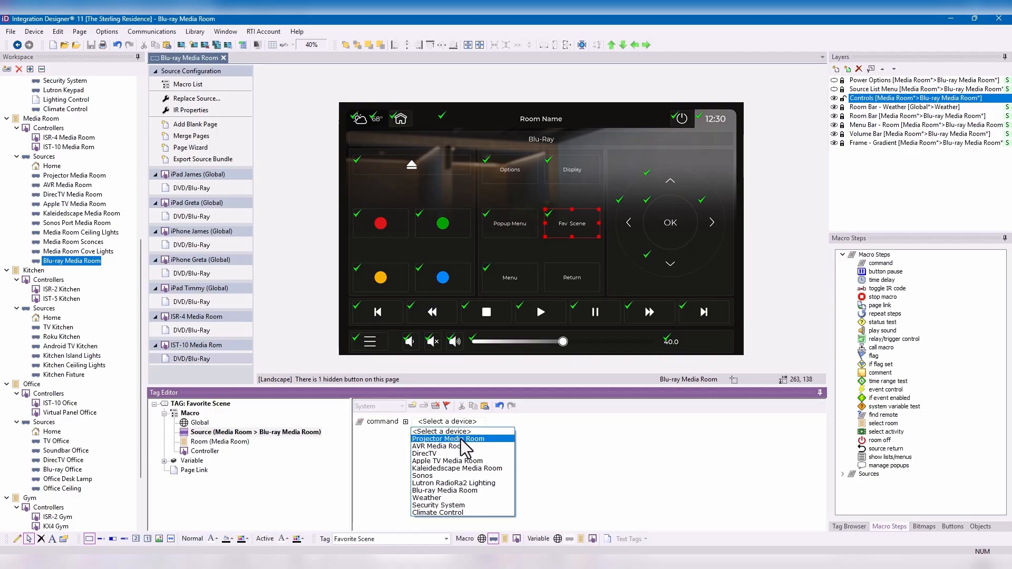
left_click(463, 445)
left_click(515, 424)
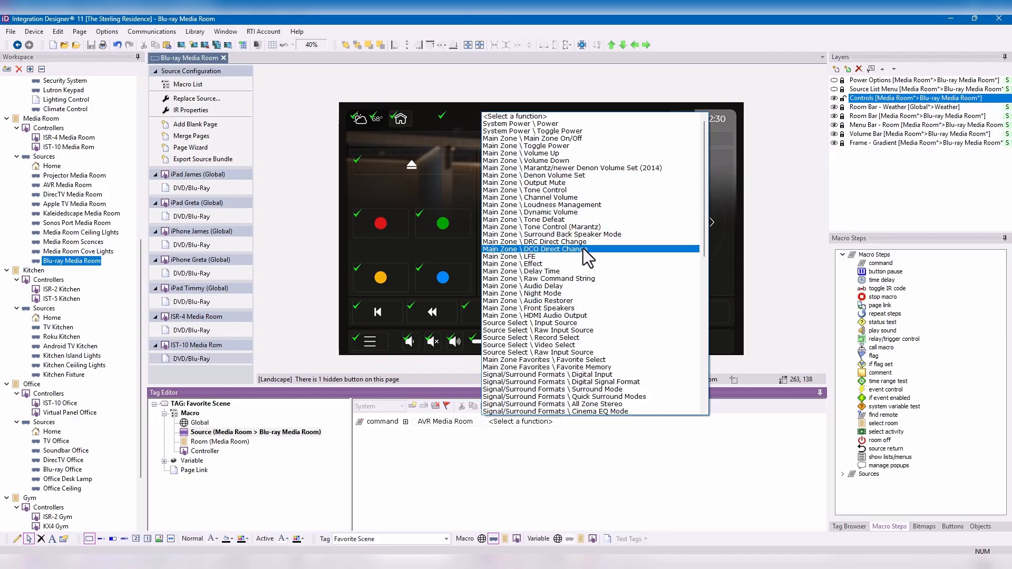
scroll(587, 258, "down", 2)
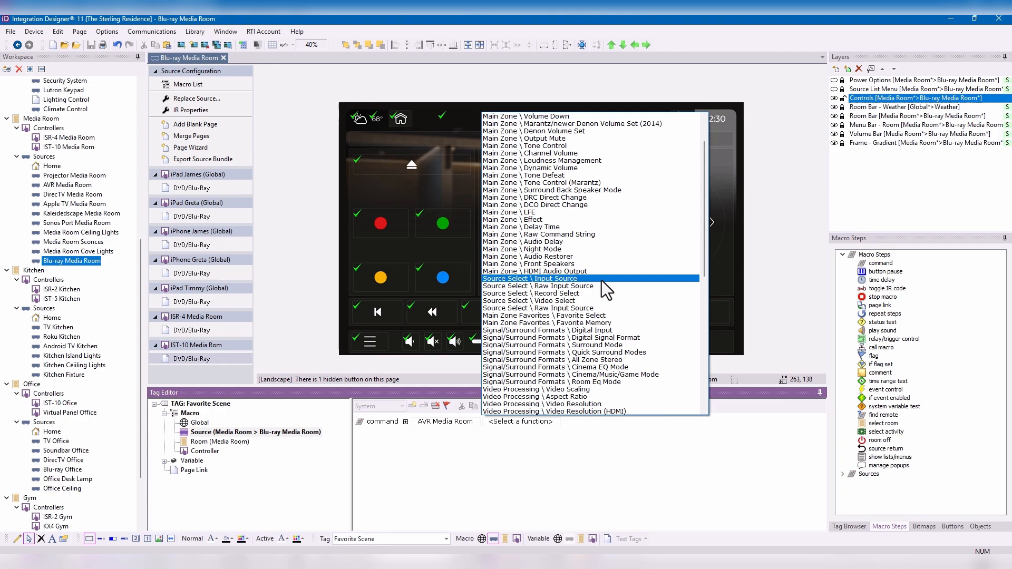
left_click(631, 353)
left_click(691, 423)
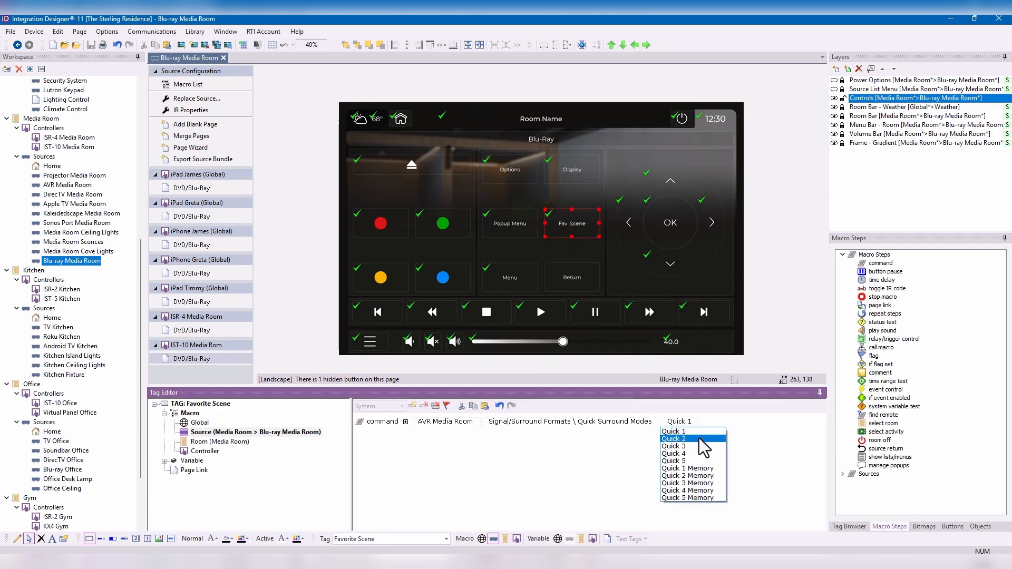
left_click(702, 444)
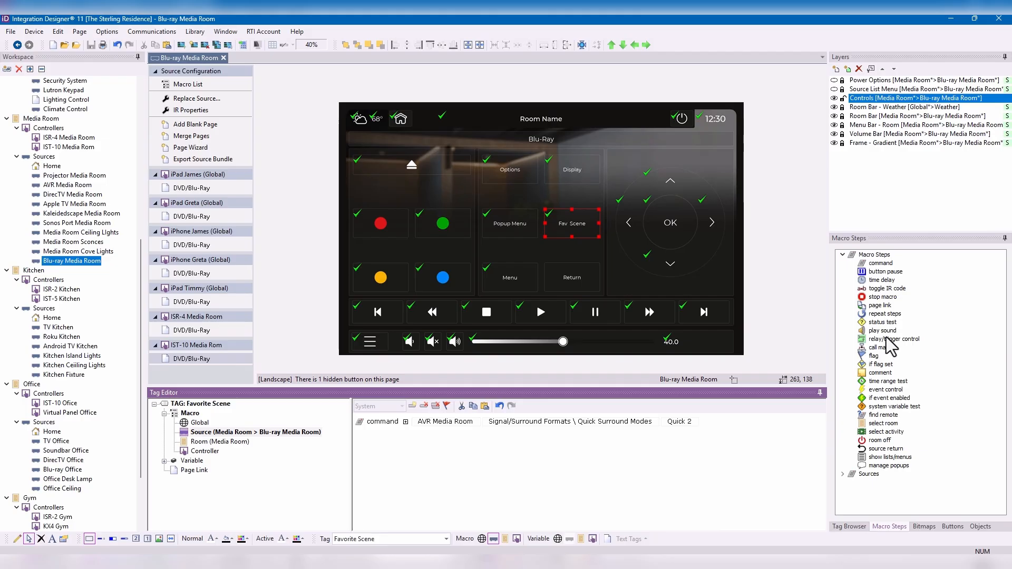
- Add a Lutron RadioRa2 Lighting command to the Favorite Scene source macro, using Keypads \ Phantom Keypad Button (ID 1) with button number 5
double_click(880, 263)
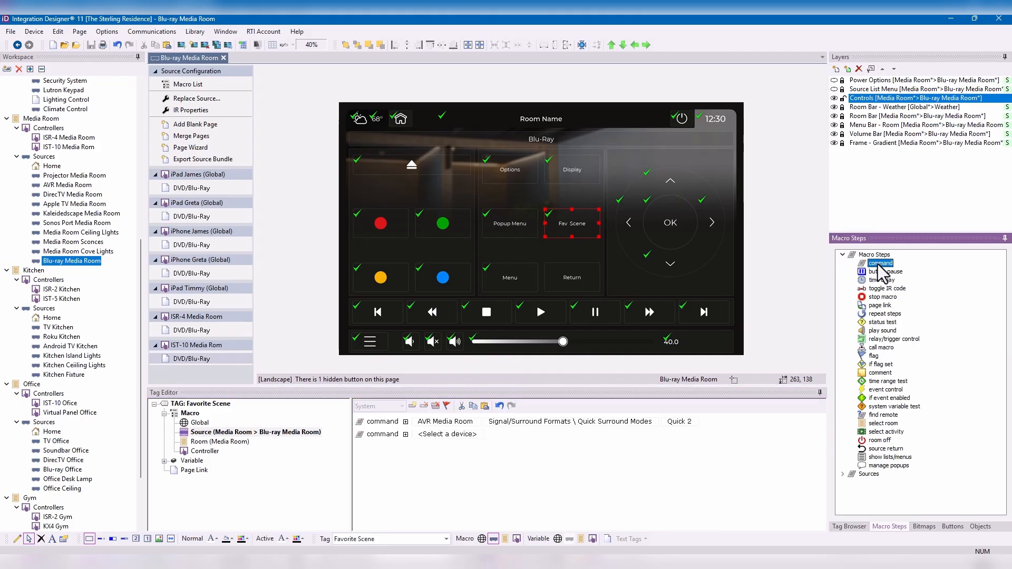
left_click(471, 439)
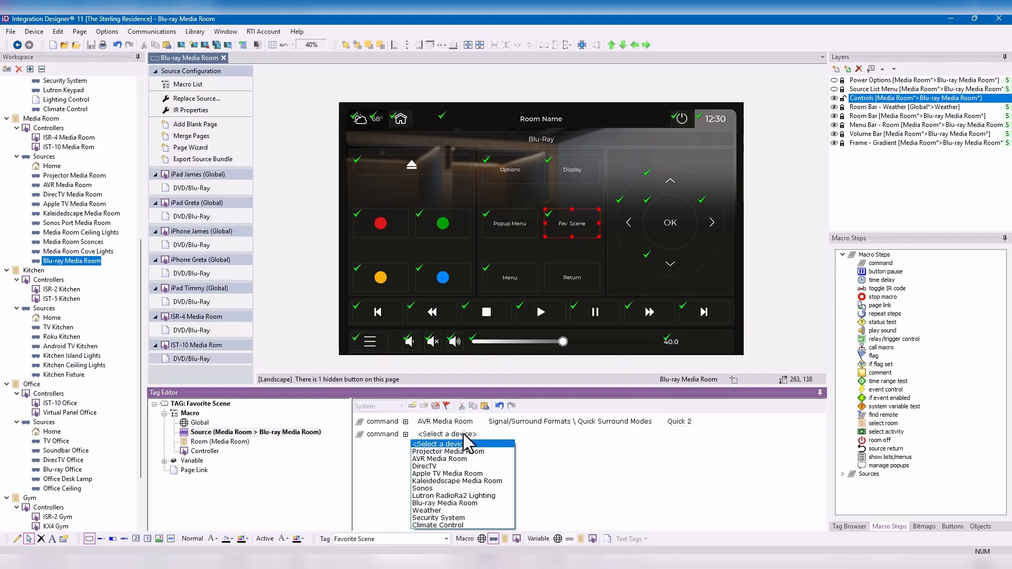
left_click(464, 496)
left_click(546, 435)
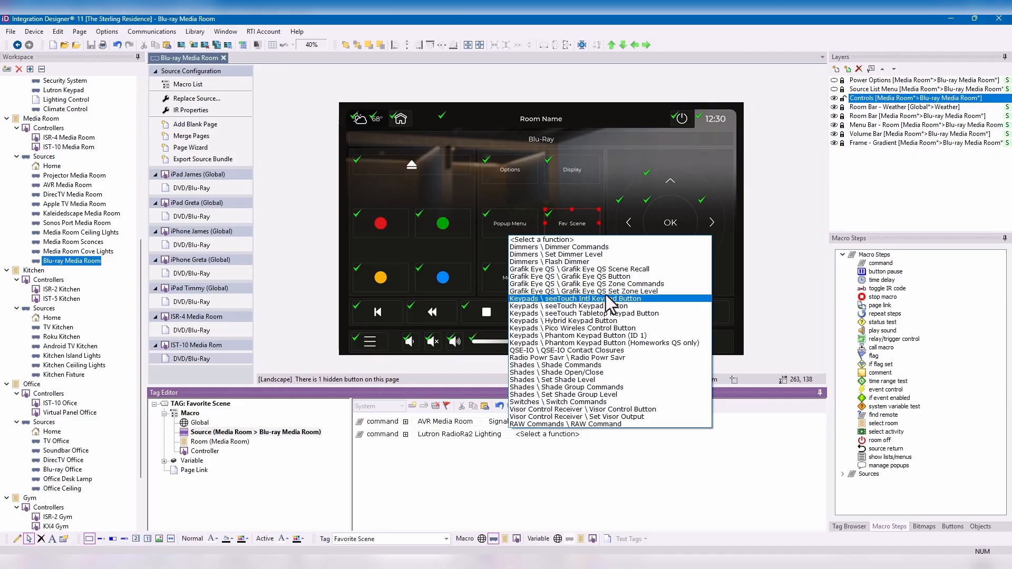
left_click(612, 335)
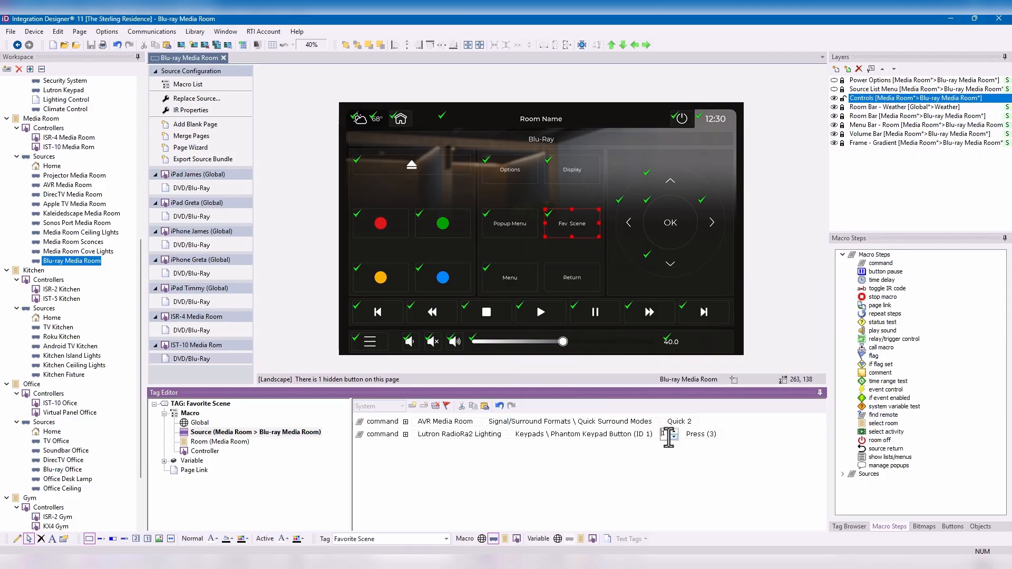
left_click(670, 436)
left_click(729, 476)
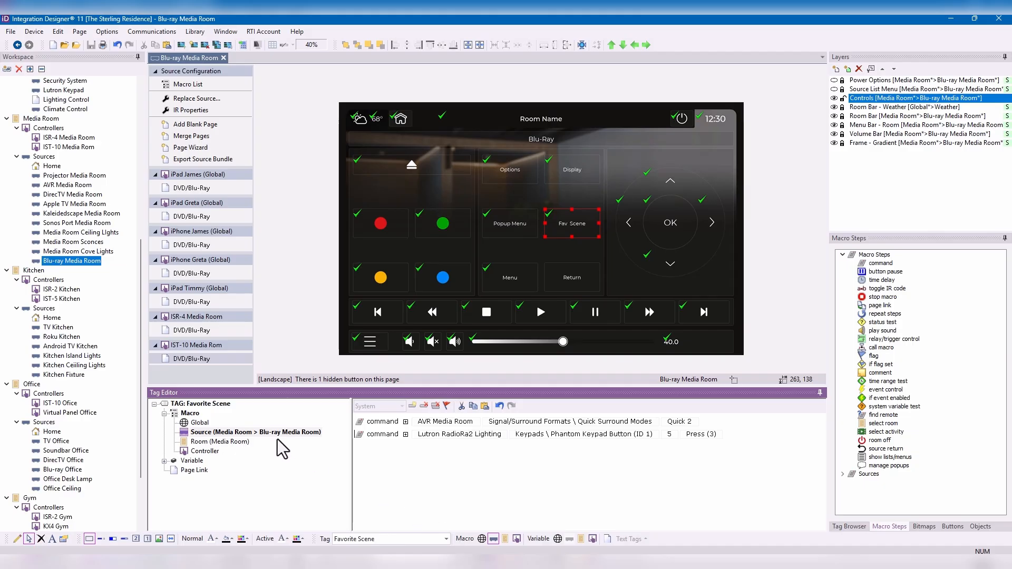
- Open the Kaleidedscape Media Room source, filter the bitmaps by "button m", and place the light outlined button bitmap beside the up arrow
double_click(62, 215)
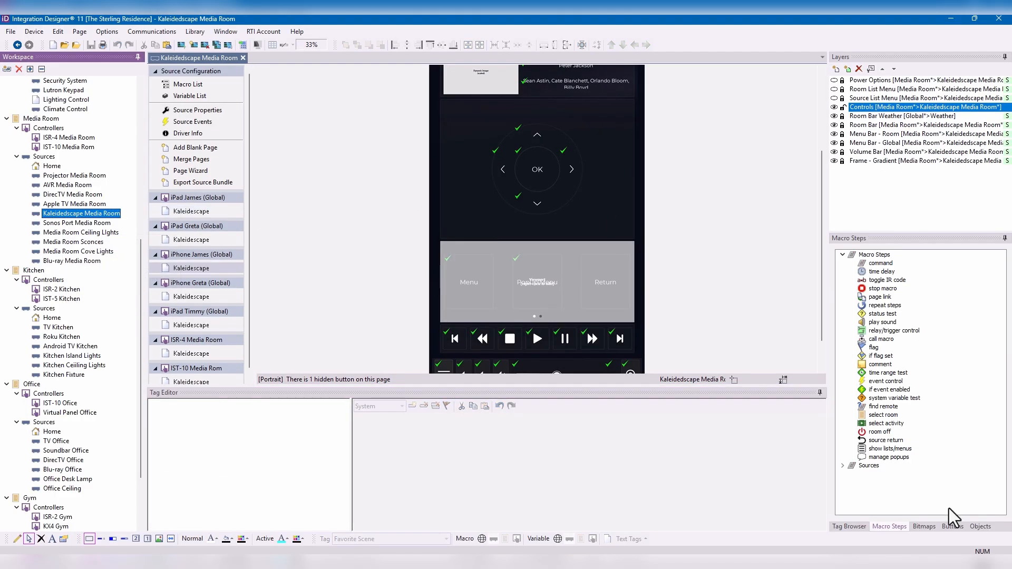
left_click(925, 526)
left_click(853, 279)
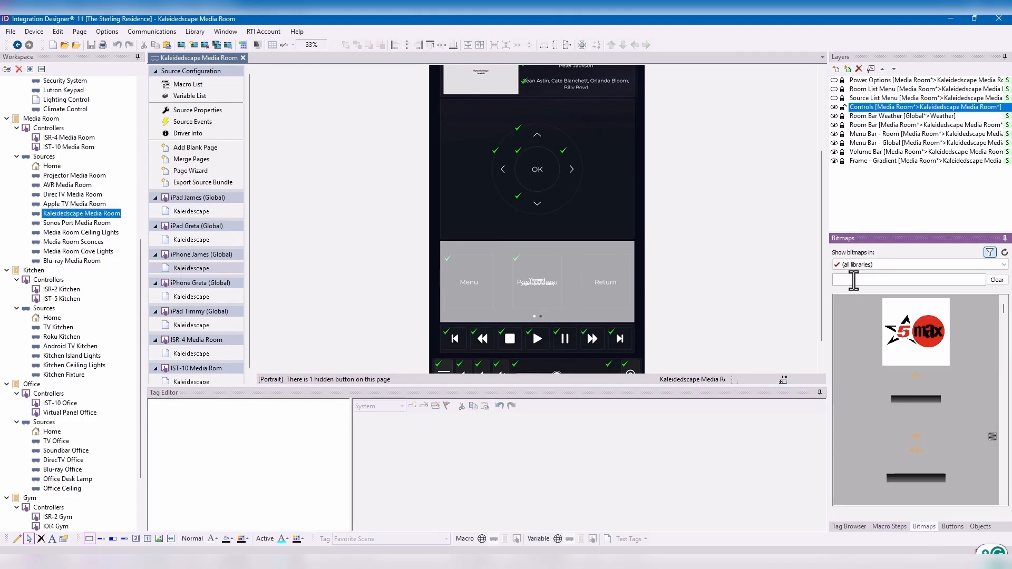
type("button m")
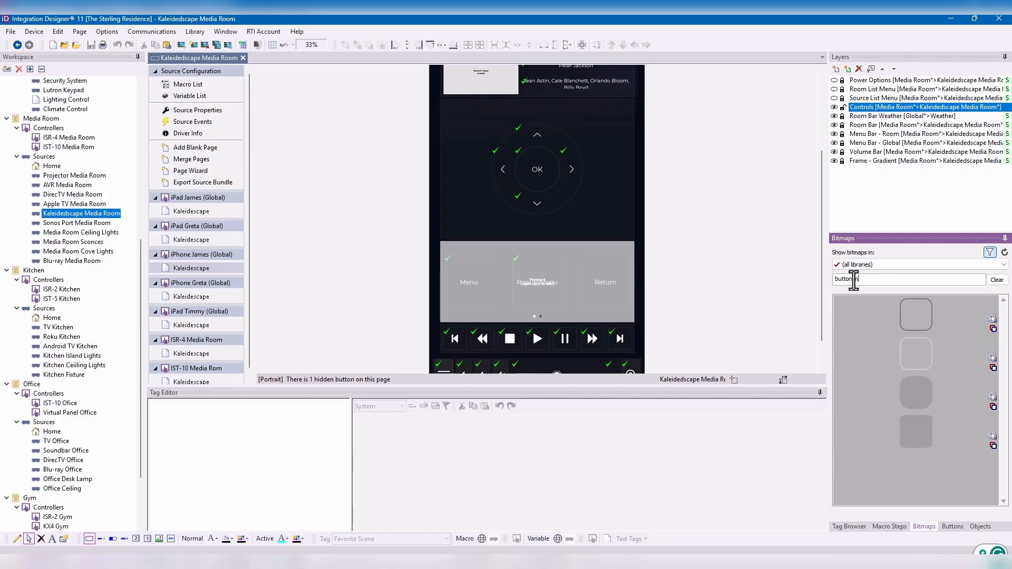
left_click_drag(921, 345, 626, 138)
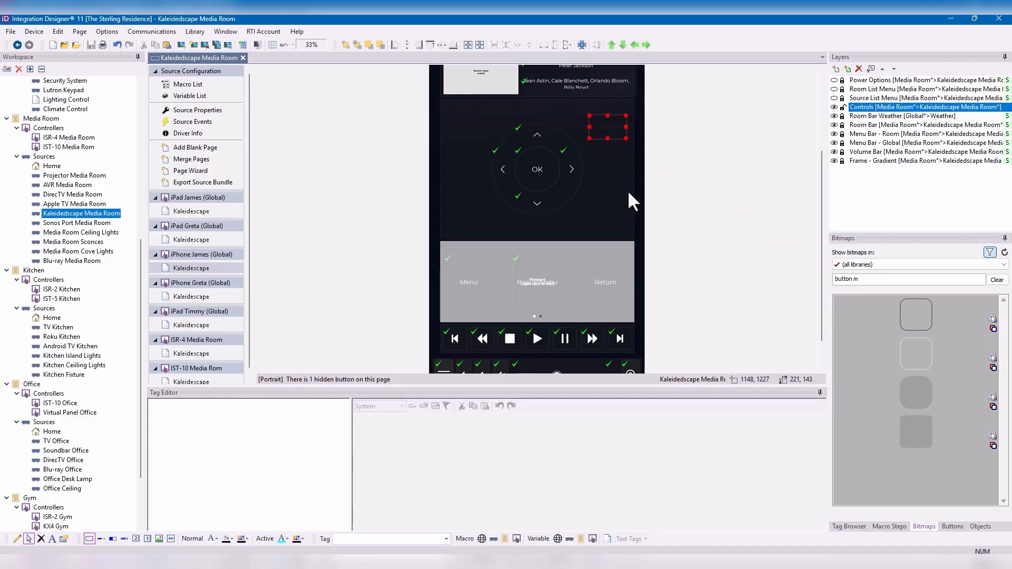
- Assign the tag "Favorite Scene" to the new button on the Kaleidedscape page
left_click(382, 539)
type("Favorite Scene")
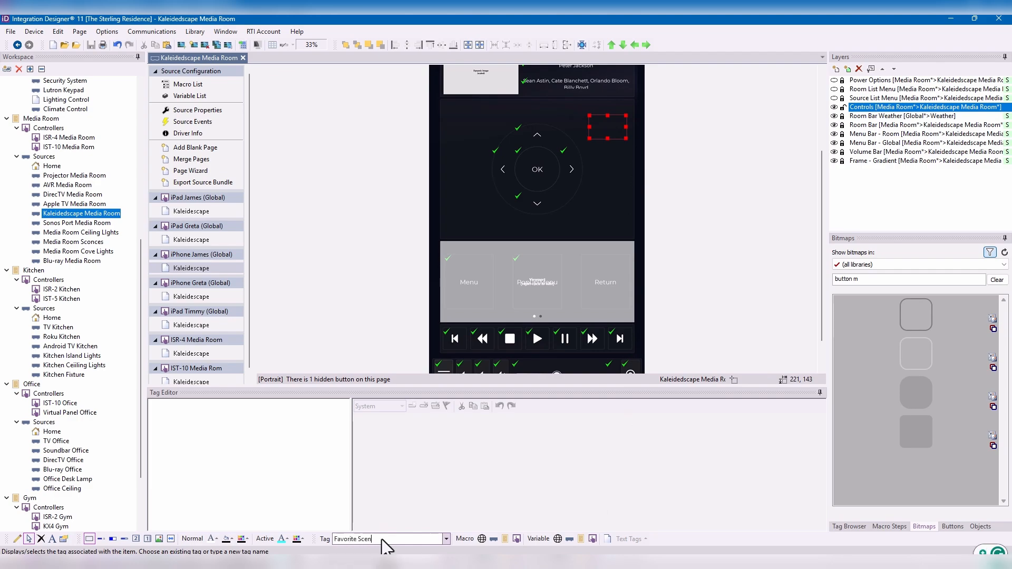
key("Return")
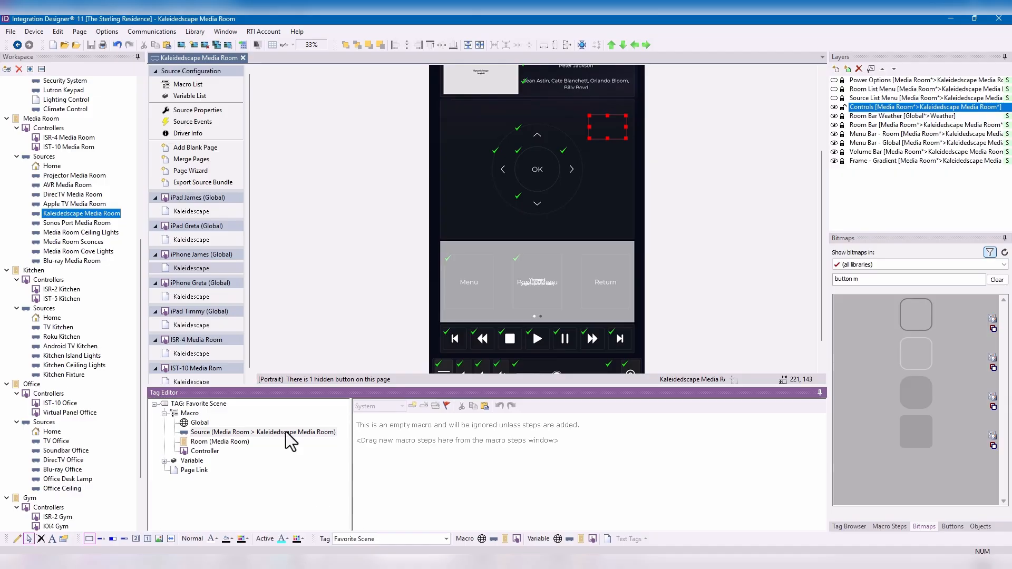
- Open the Blu-ray Media Room source, check the Fav Scene button, and switch to the first iPhone controller's DVD/Blu-Ray page
left_click(63, 263)
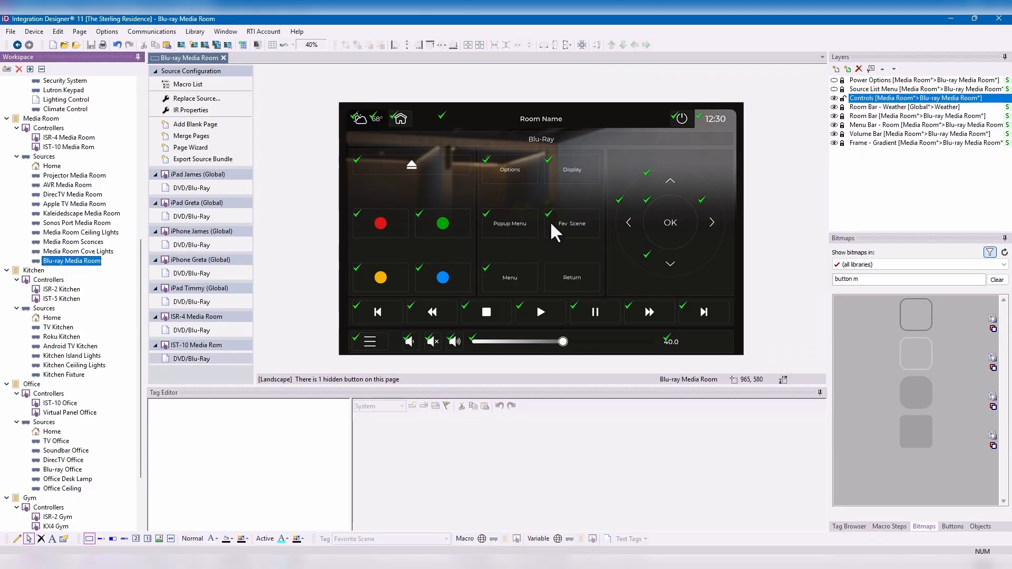
left_click(577, 224)
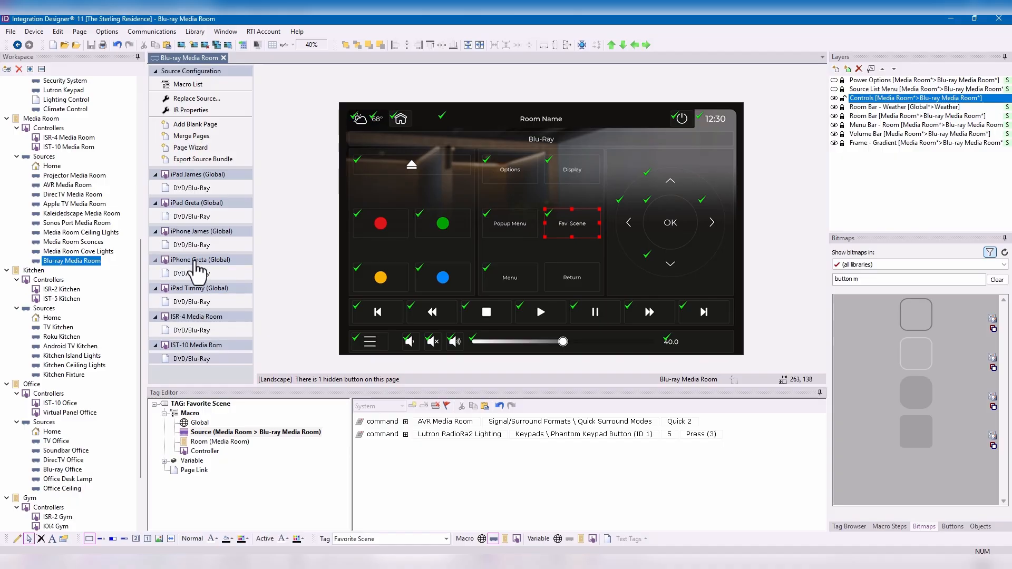
left_click(196, 246)
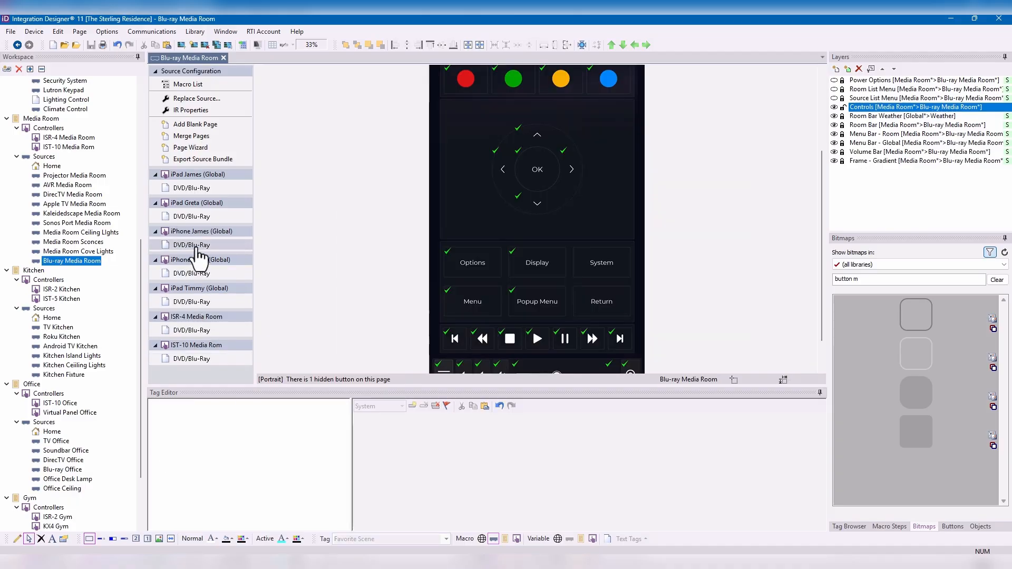
- Replace the System button's tag with "Favorite Scene" on the iPhone's DVD/Blu-Ray page
left_click(618, 271)
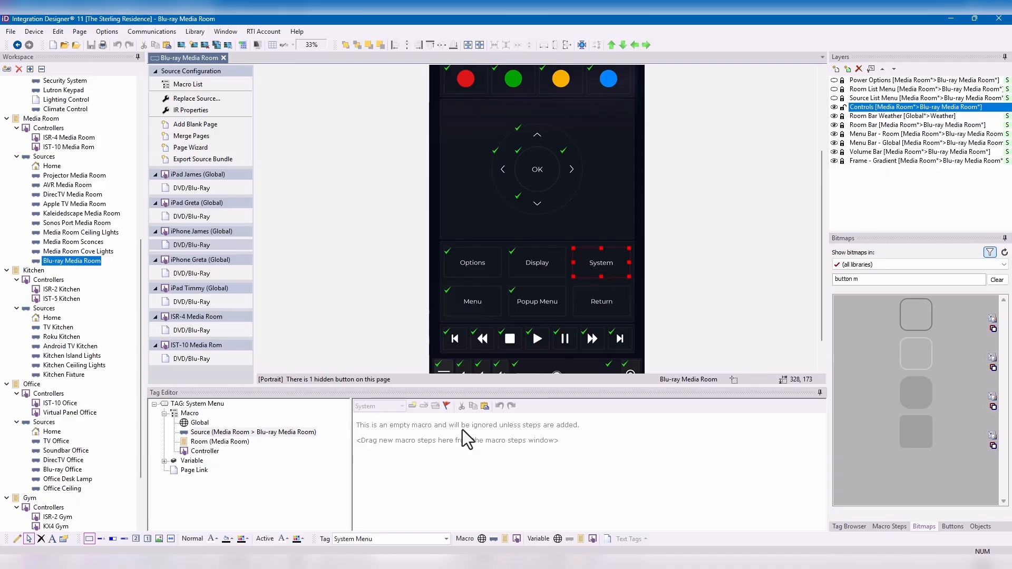
left_click(394, 538)
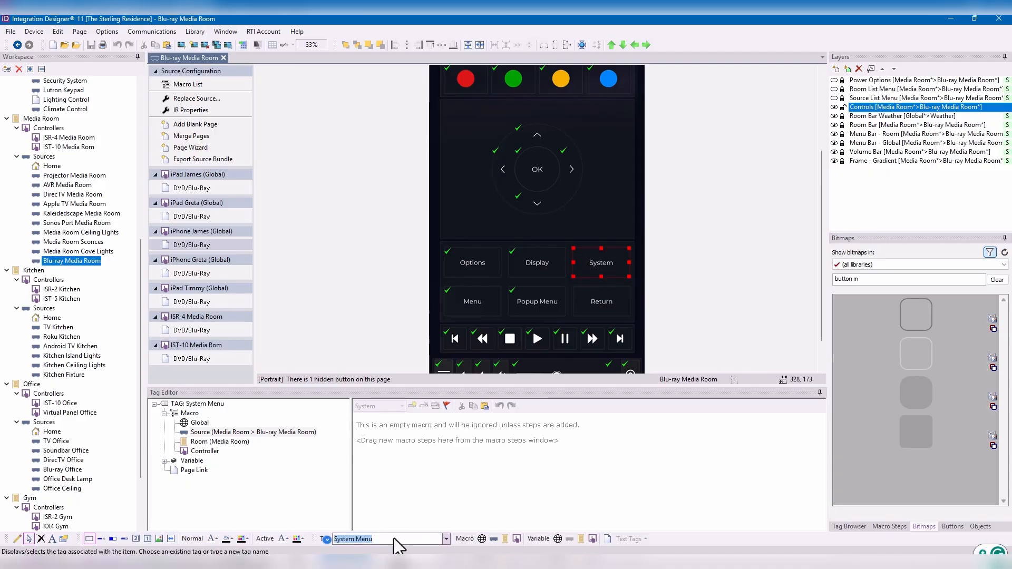
type("Favorfite SCene")
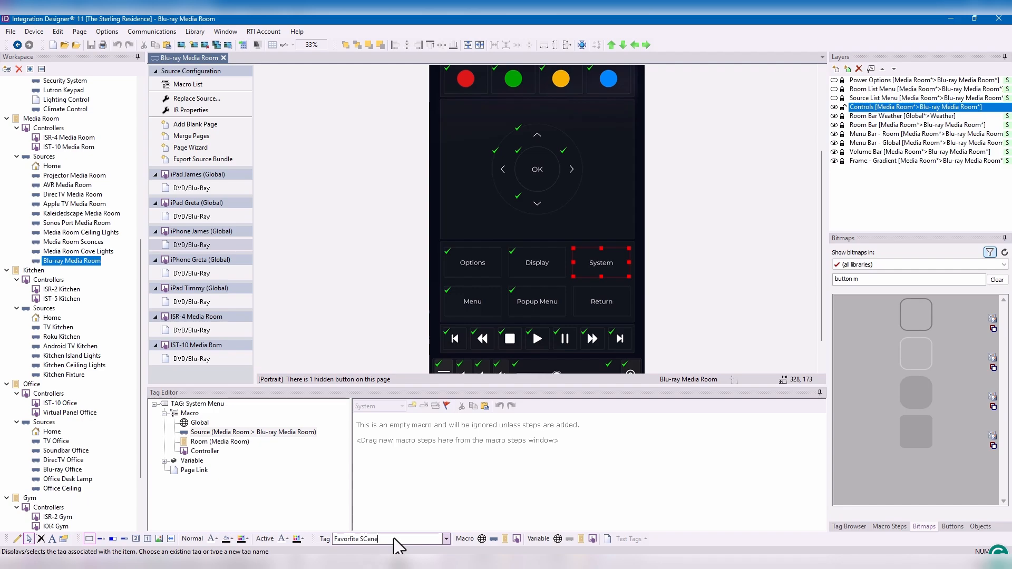
key("BackSpace")
type("cenje")
key("BackSpace")
key("BackSpace")
type("e")
key("Return")
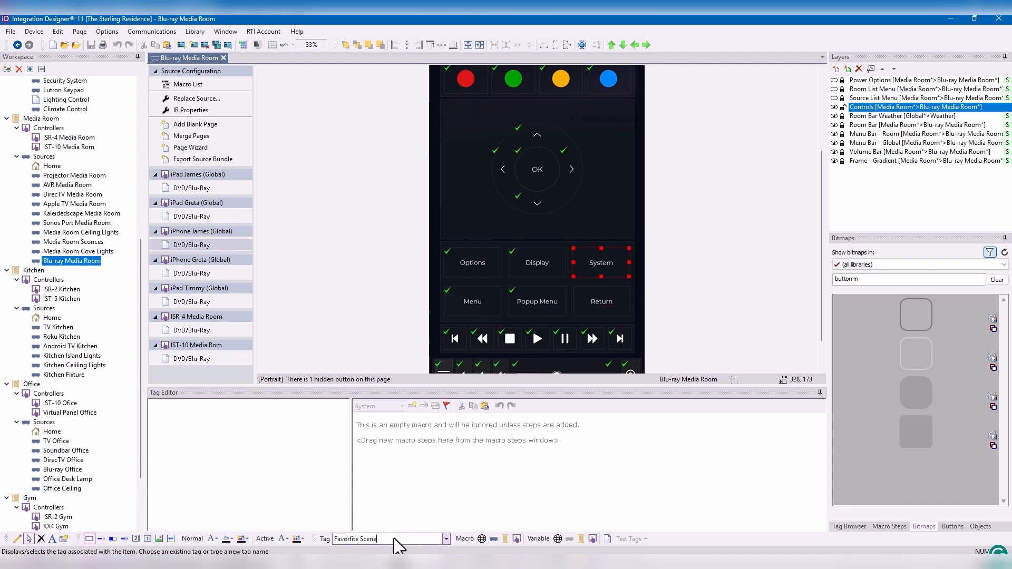
left_click(394, 539)
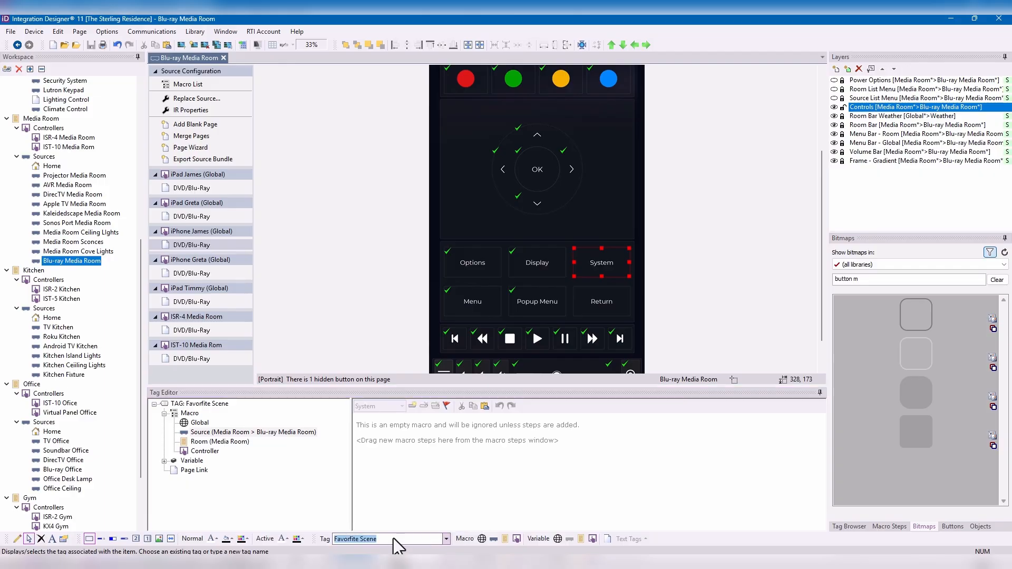
type("Favorite Scene")
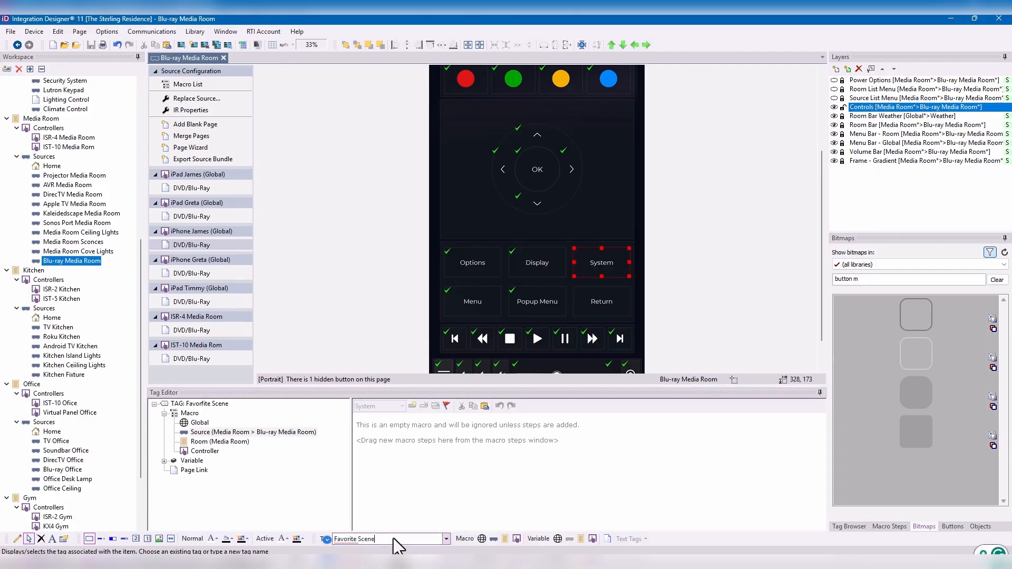
key("Return")
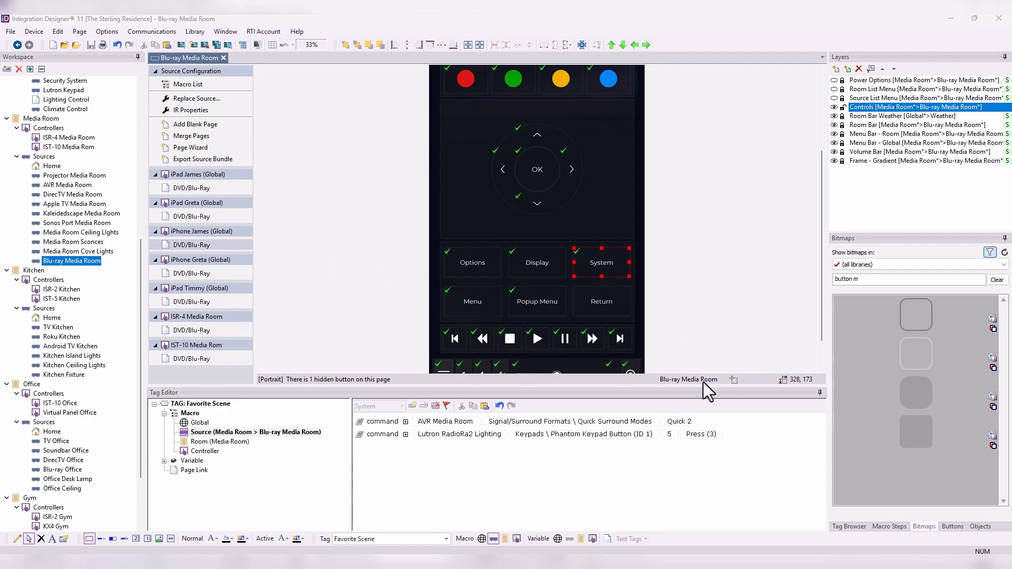
- Set the Lutron Phantom Keypad button number to 6 in the Favorite Scene source macro, and view the tag's Room macro
left_click(672, 436)
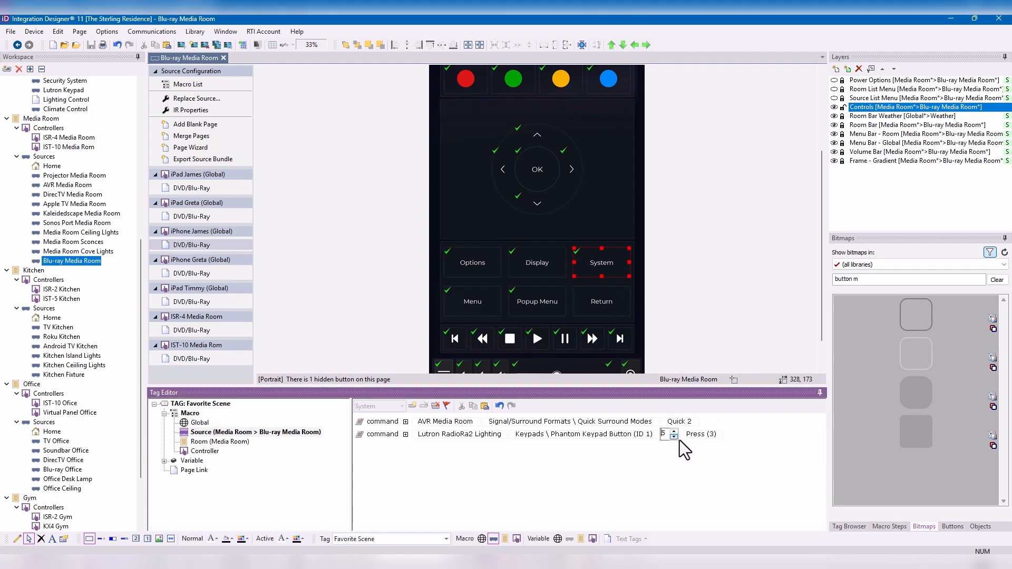
left_click(683, 468)
left_click(255, 432)
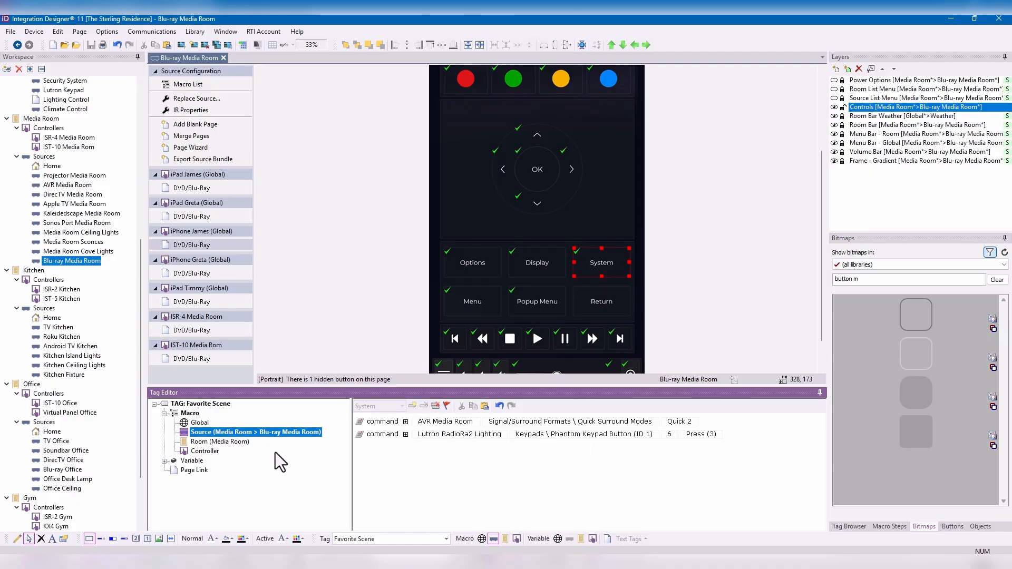
left_click(230, 444)
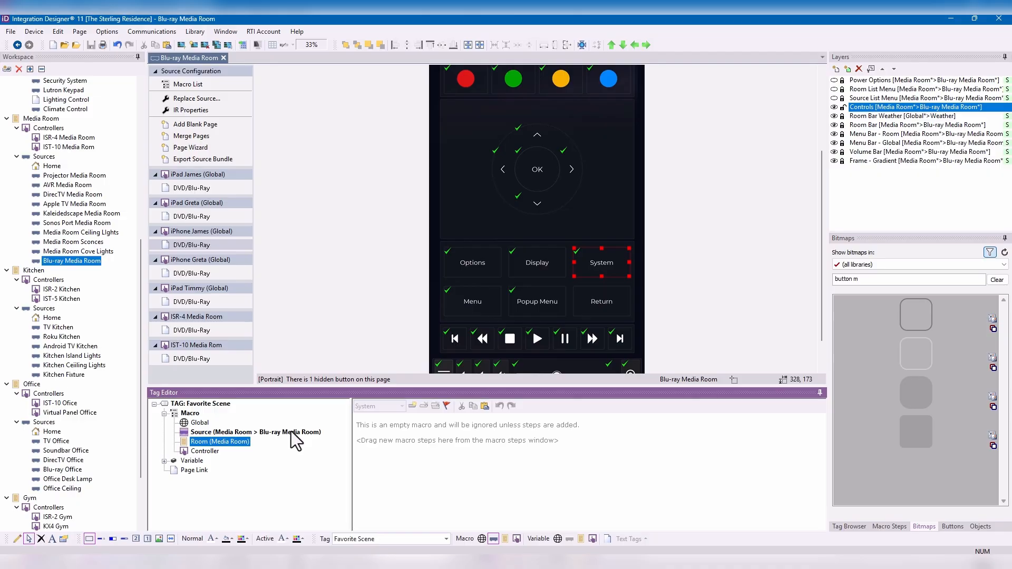
- Open the Apple TV Media Room source and replace the TV+ button's tag with "Favorite LIghting Scene"
scroll(587, 245, "up", 3)
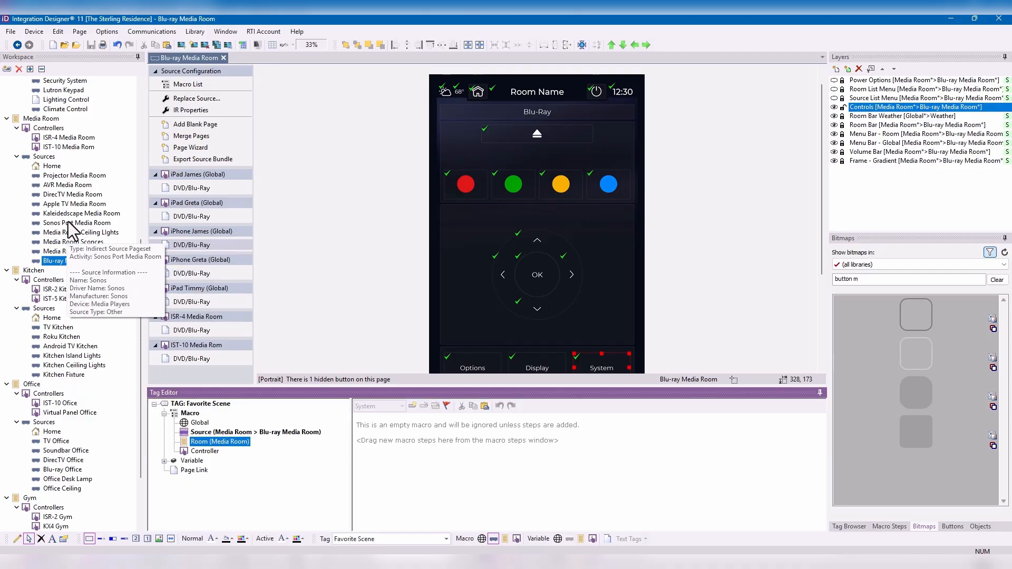
left_click(74, 203)
double_click(74, 204)
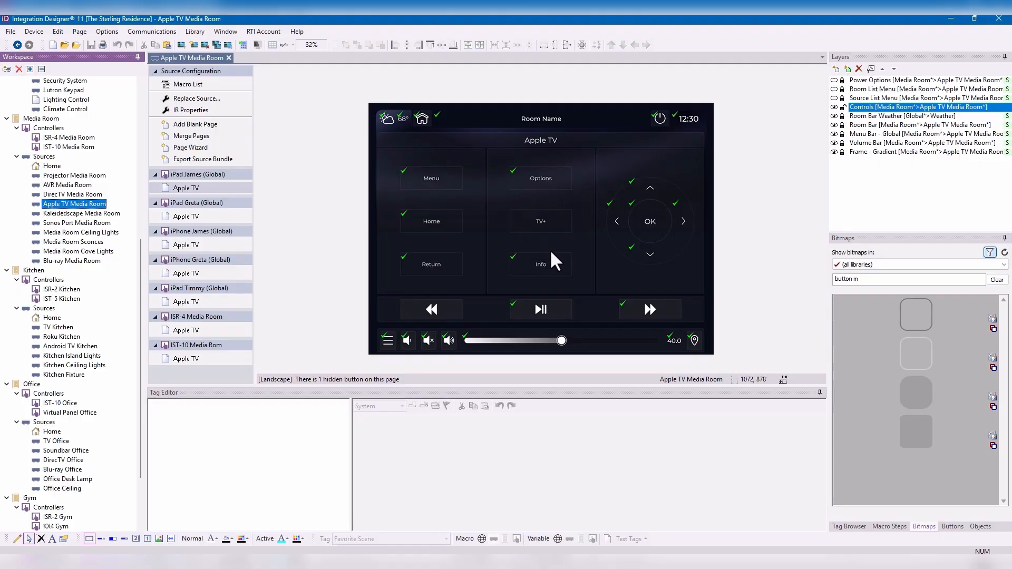
left_click(561, 228)
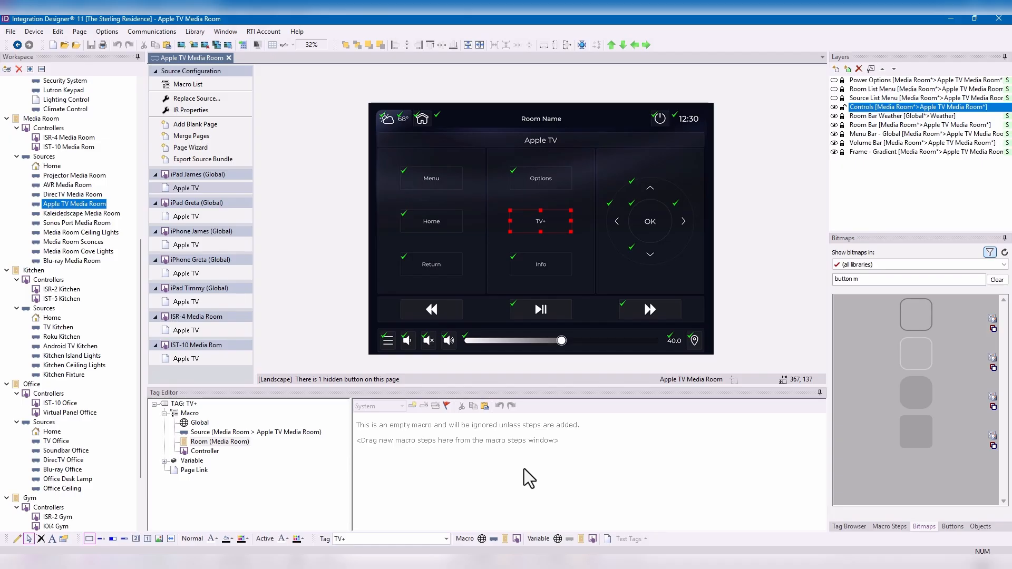
mouse_move(72, 216)
left_click(381, 538)
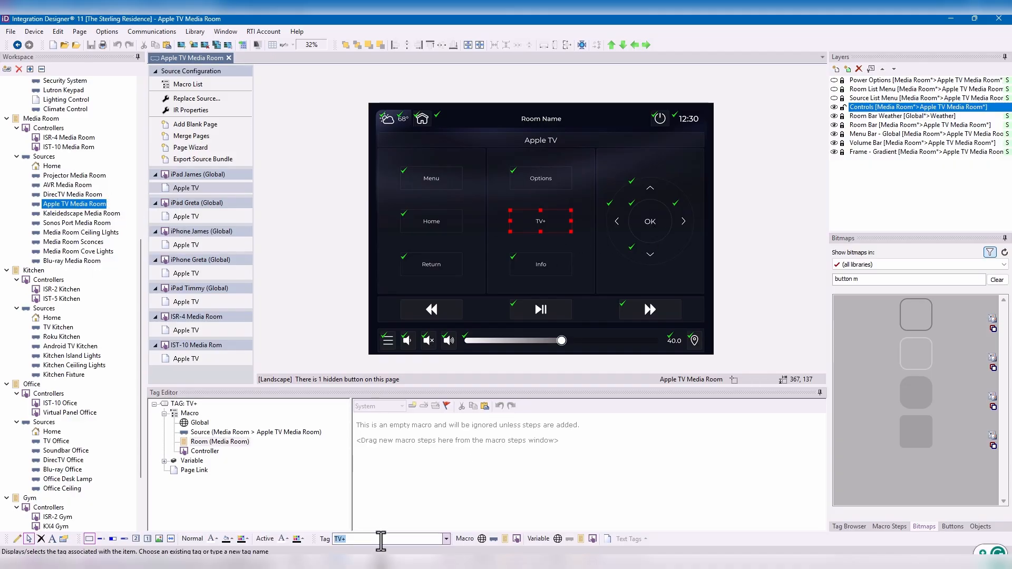
type("Favori")
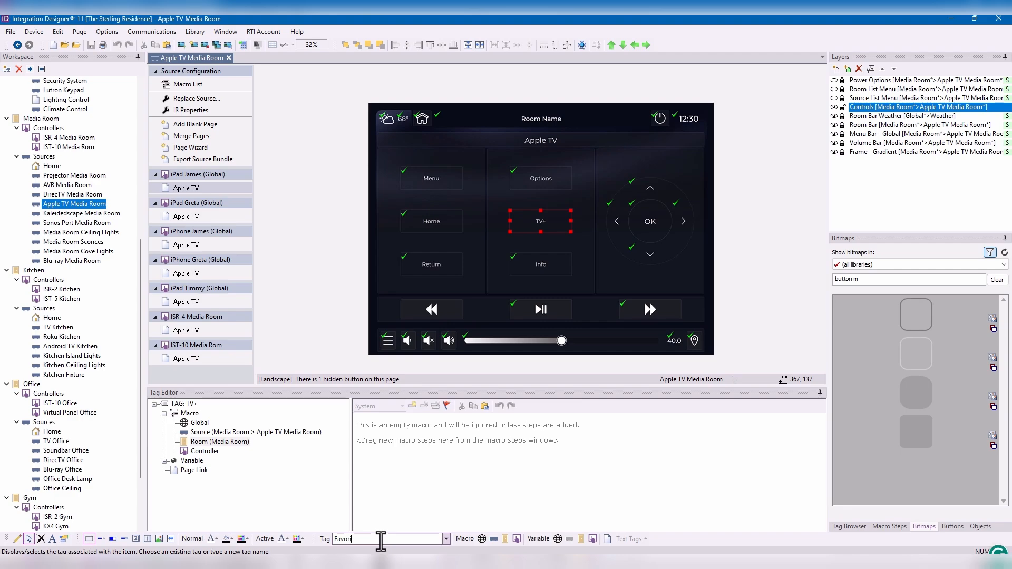
type("te Lighting Scene")
key("Return")
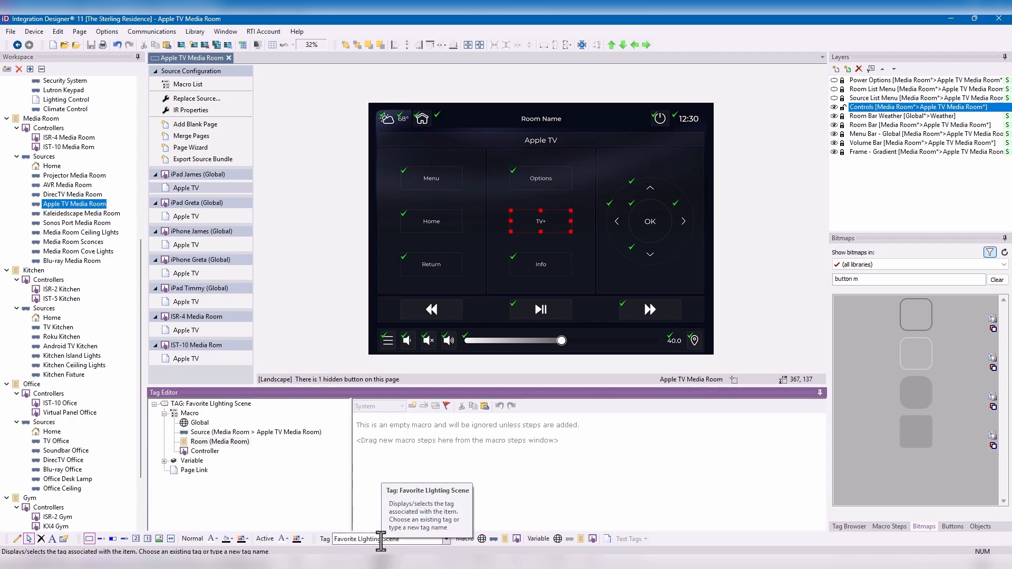
- Add a Lutron RadioRa2 Lighting command to the lighting scene tag's Room (Media Room) macro, using Keypads \ seeTouch Keypad Button
left_click(229, 442)
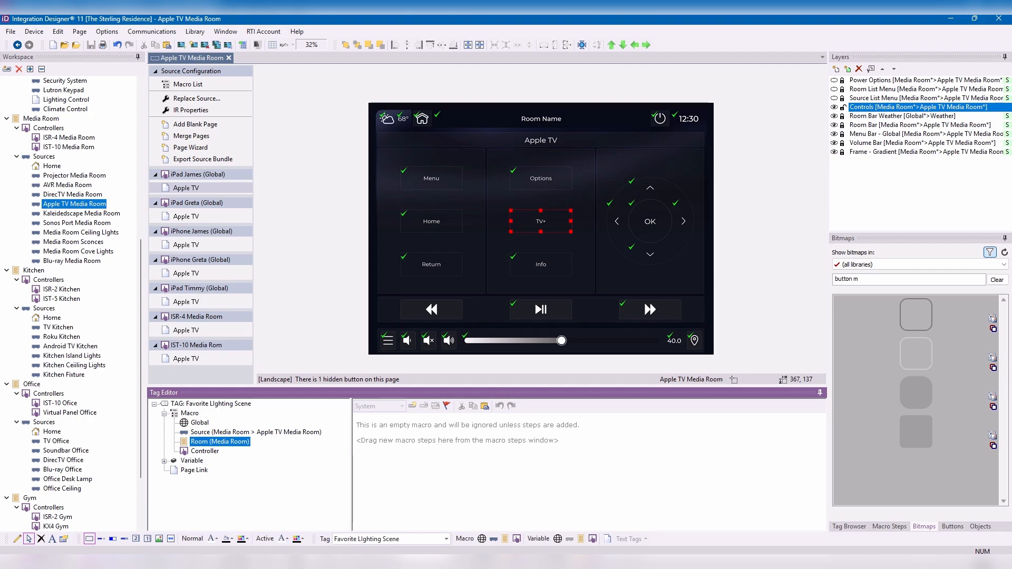
left_click(902, 529)
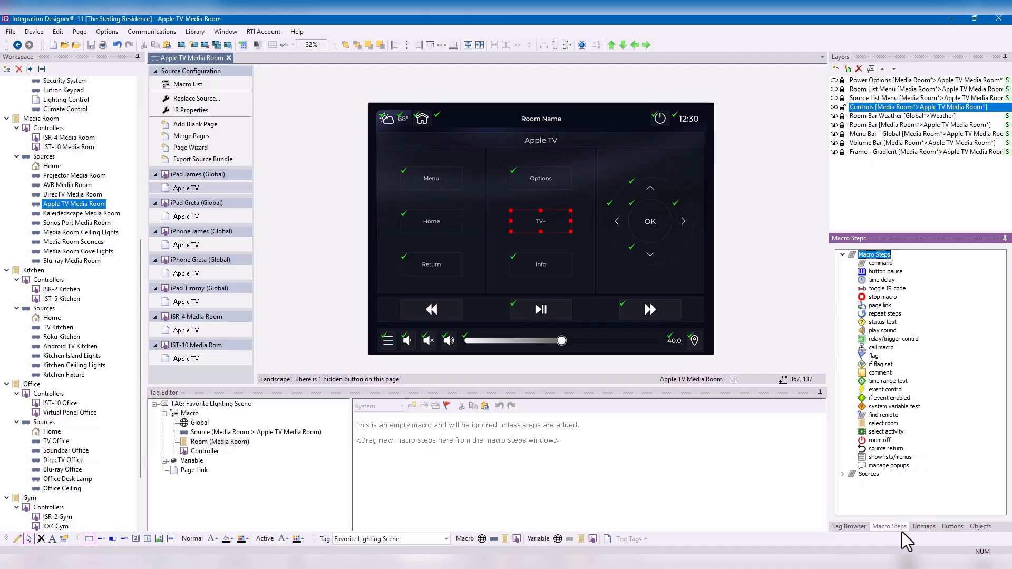
double_click(894, 263)
left_click(464, 421)
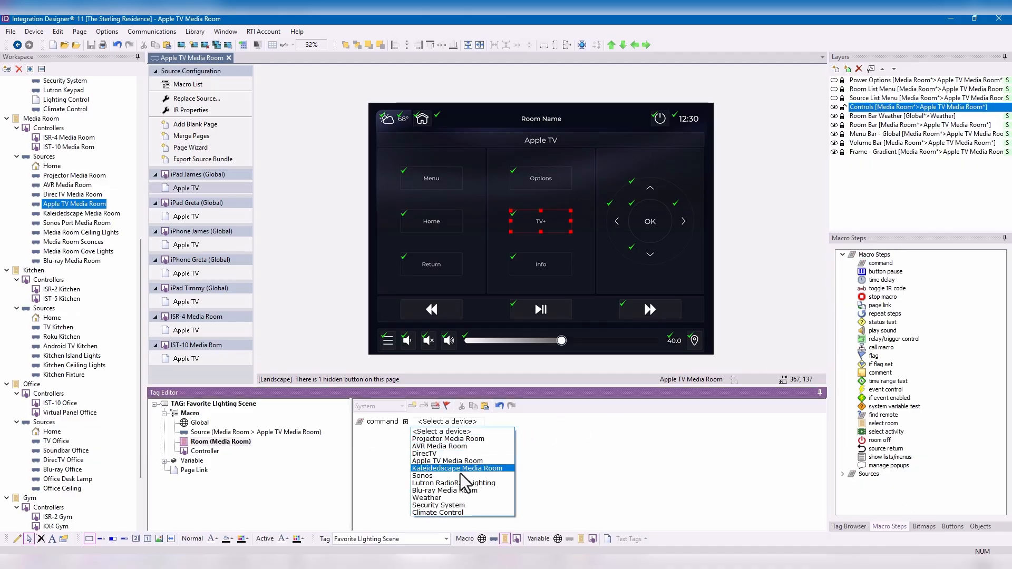
left_click(462, 483)
left_click(570, 421)
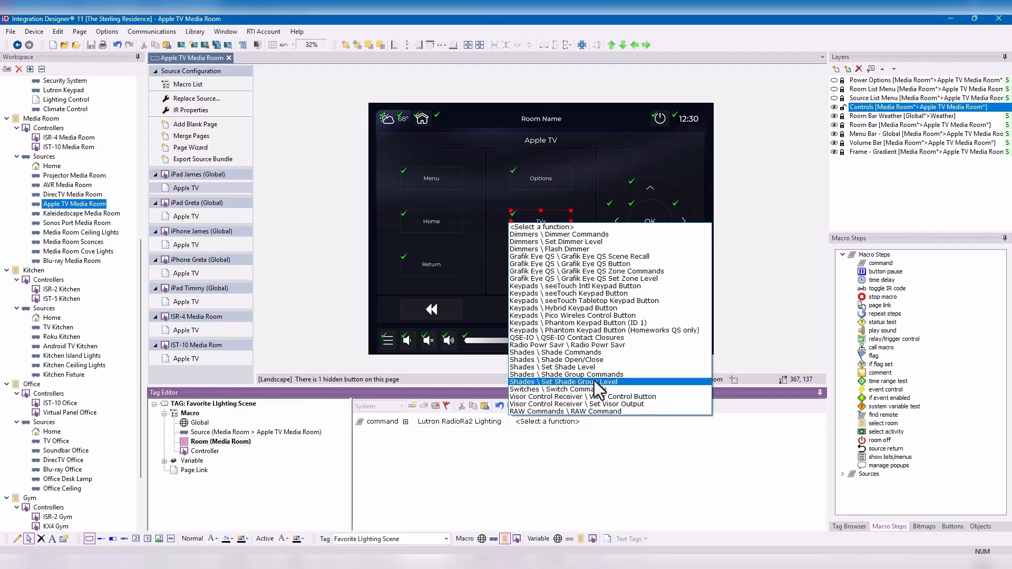
left_click(620, 293)
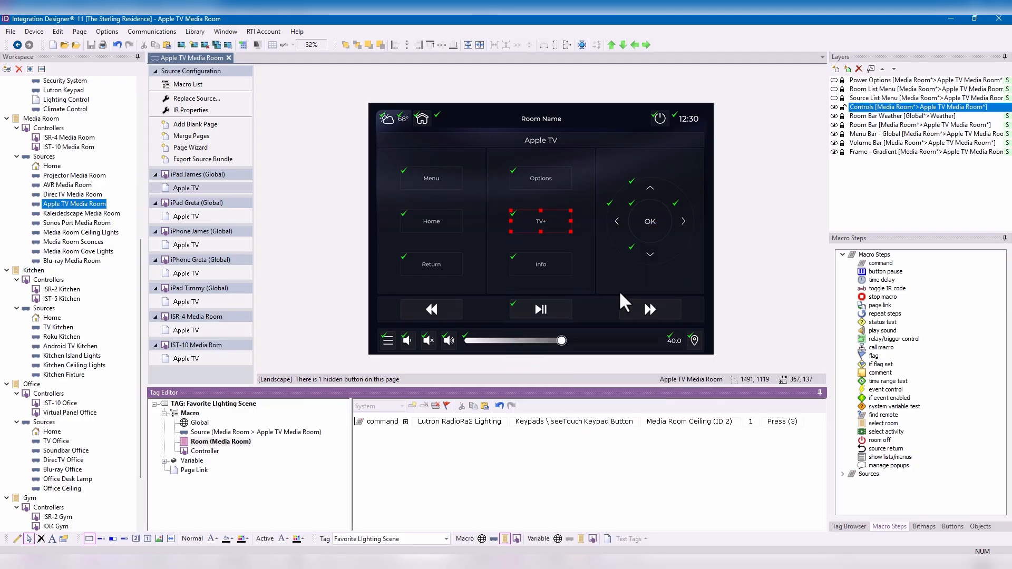
- Set the keypad button number to 2 in the Room (Media Room) macro and add the comment "Favorite Media Room Scene" above the command
left_click(752, 422)
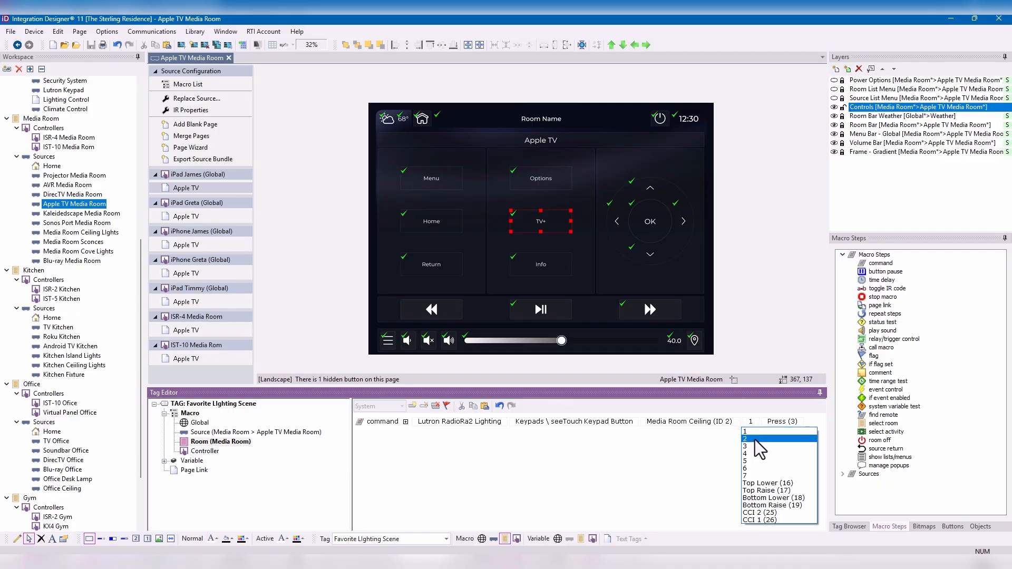
left_click(760, 440)
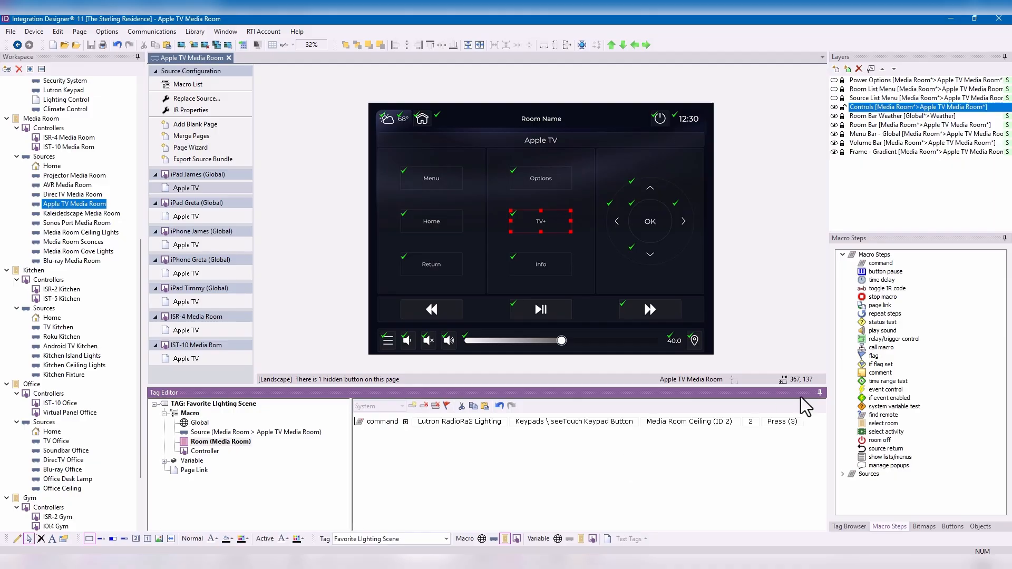
left_click_drag(876, 373, 578, 414)
left_click(880, 374)
left_click_drag(880, 374, 434, 432)
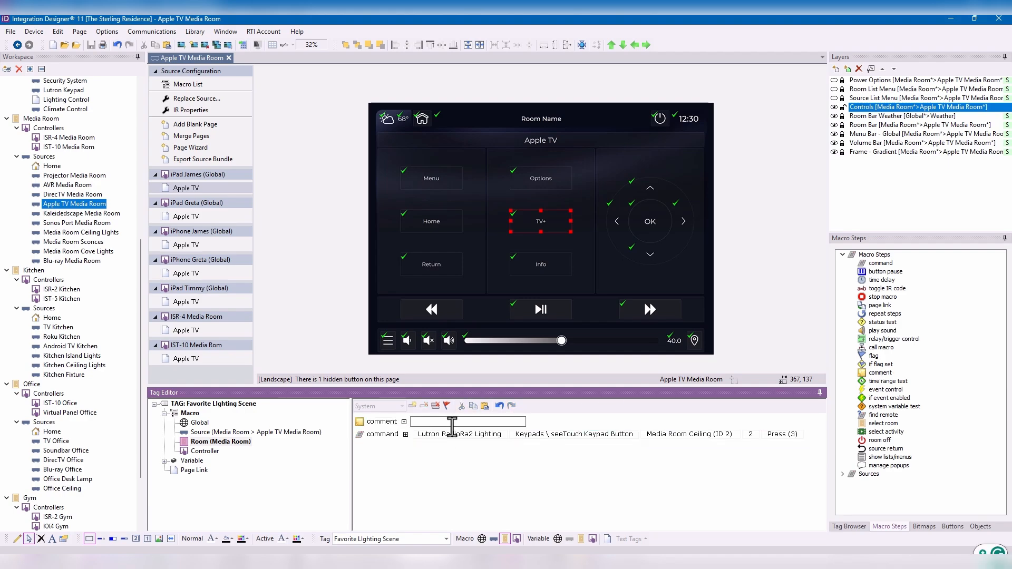
type("Favorite Media")
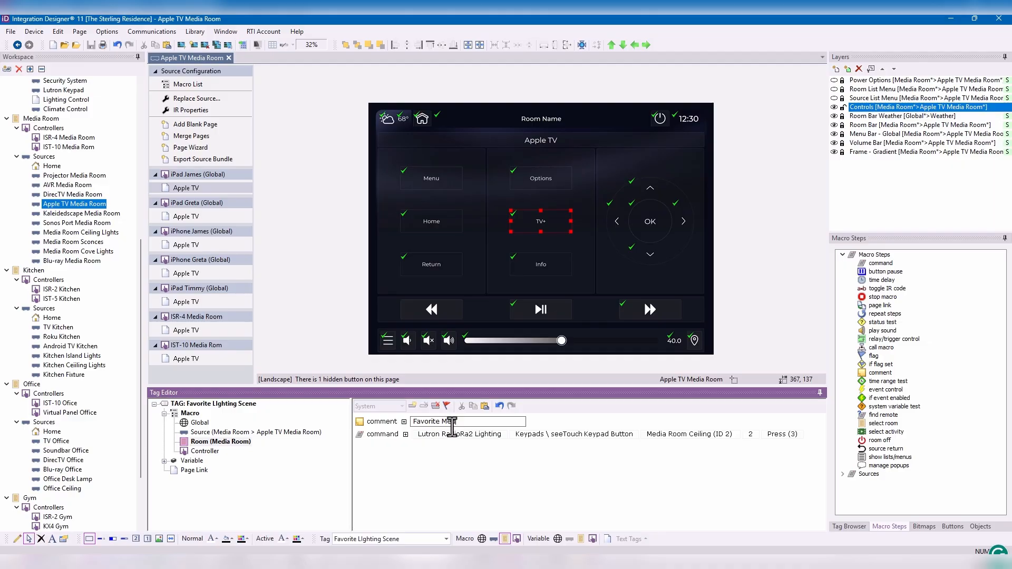
type(" Room Scene")
key("Return")
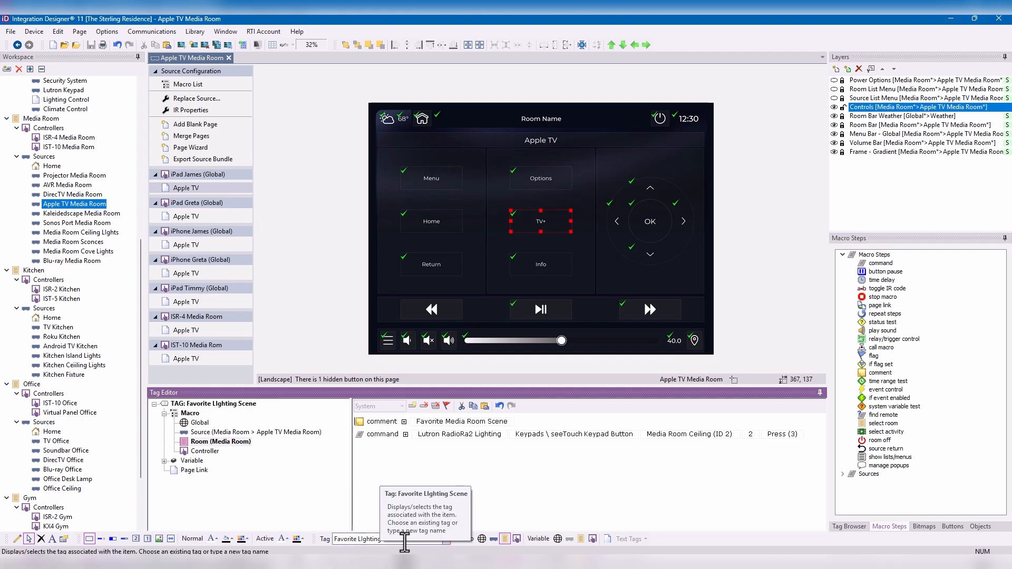
- Copy the tag name "Favorite LIghting Scene" and assign it to the three-dot hard button on the ISR-4 Media Room's Home page
mouse_move(412, 540)
left_mouse_down()
mouse_move(318, 541)
mouse_move(413, 552)
left_mouse_up()
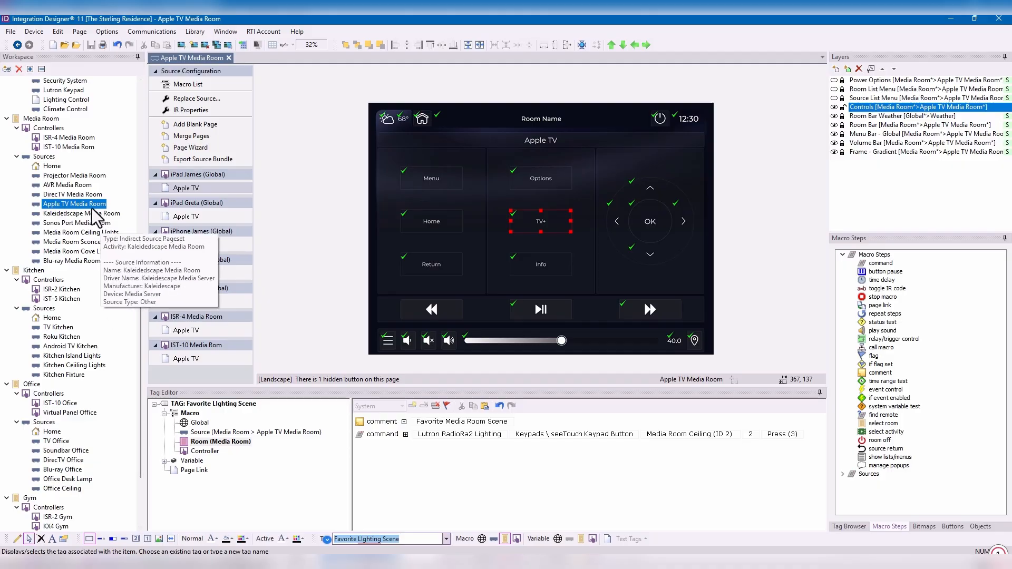
left_click(52, 165)
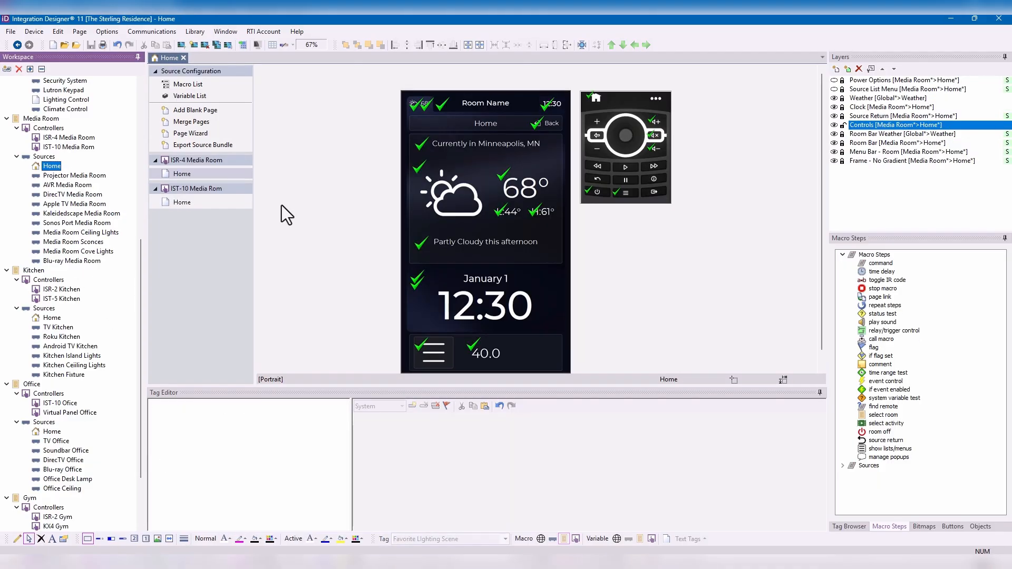
left_click(195, 203)
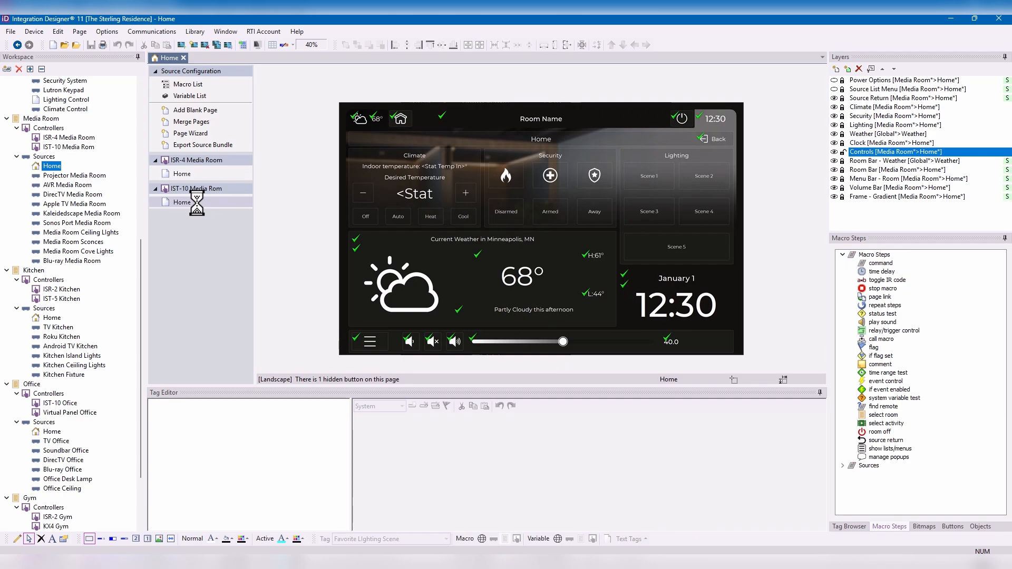
left_click(182, 174)
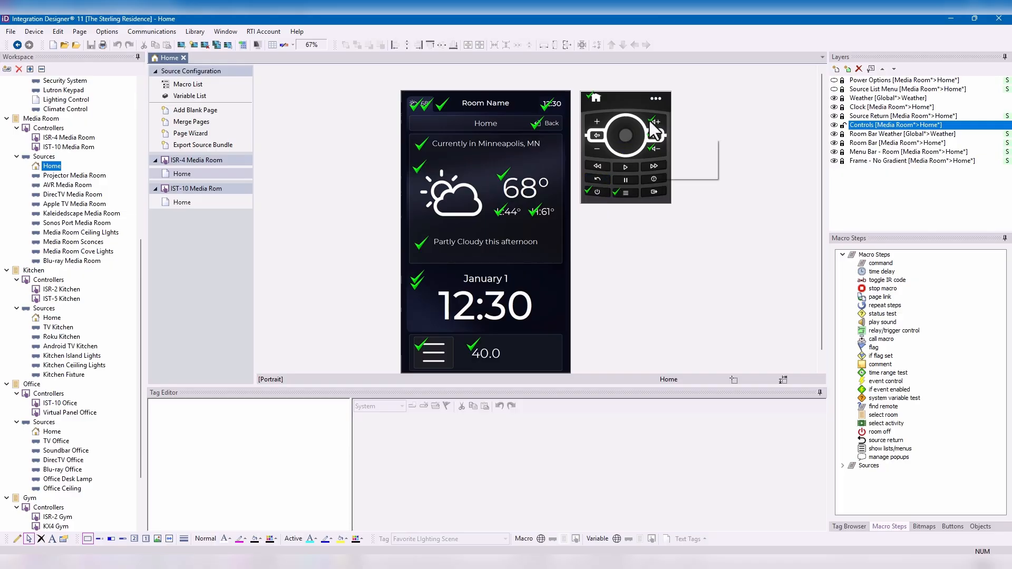
left_click(657, 97)
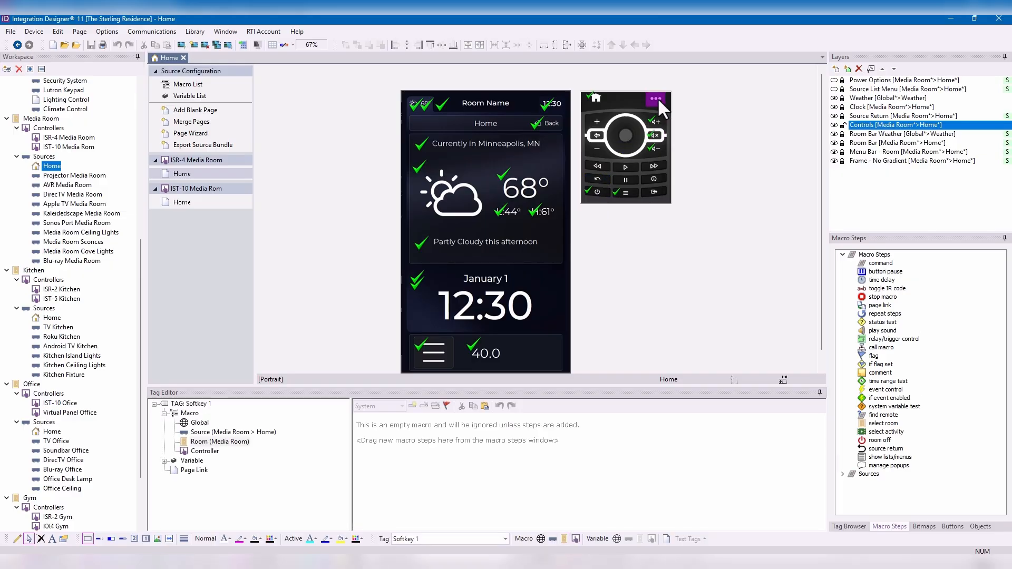
left_click(432, 539)
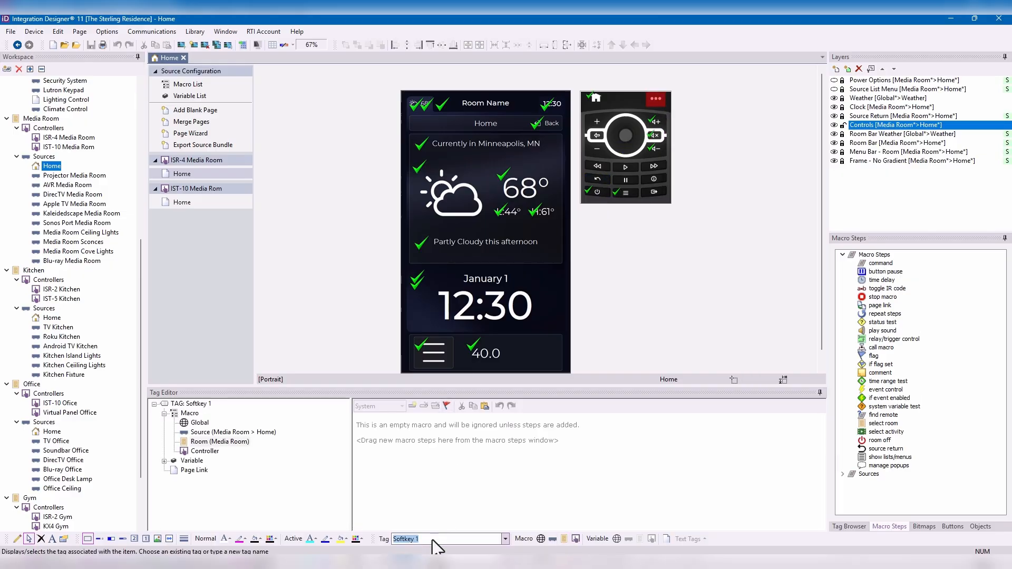
type("Favorite Lighting Scene")
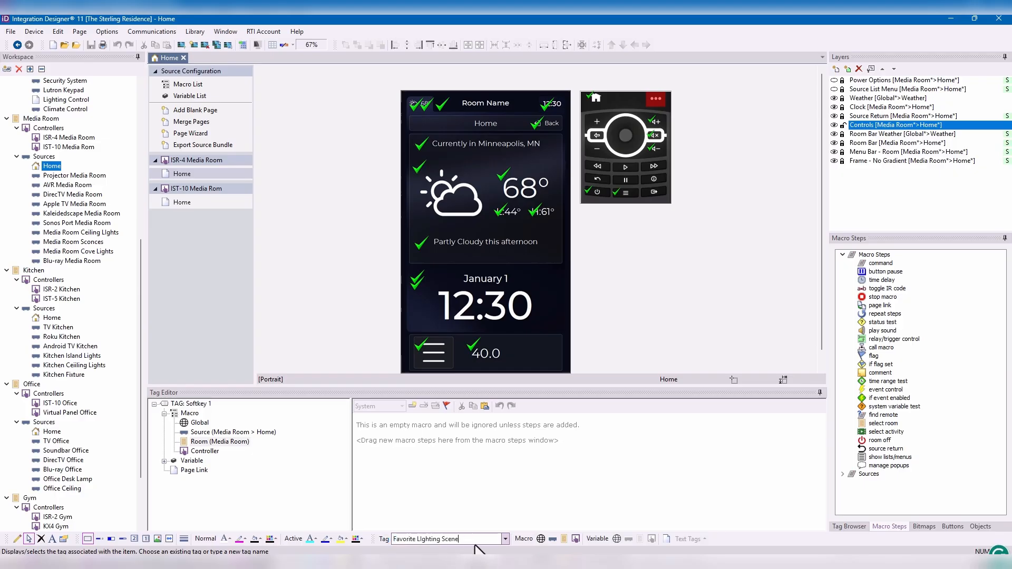
key("Return")
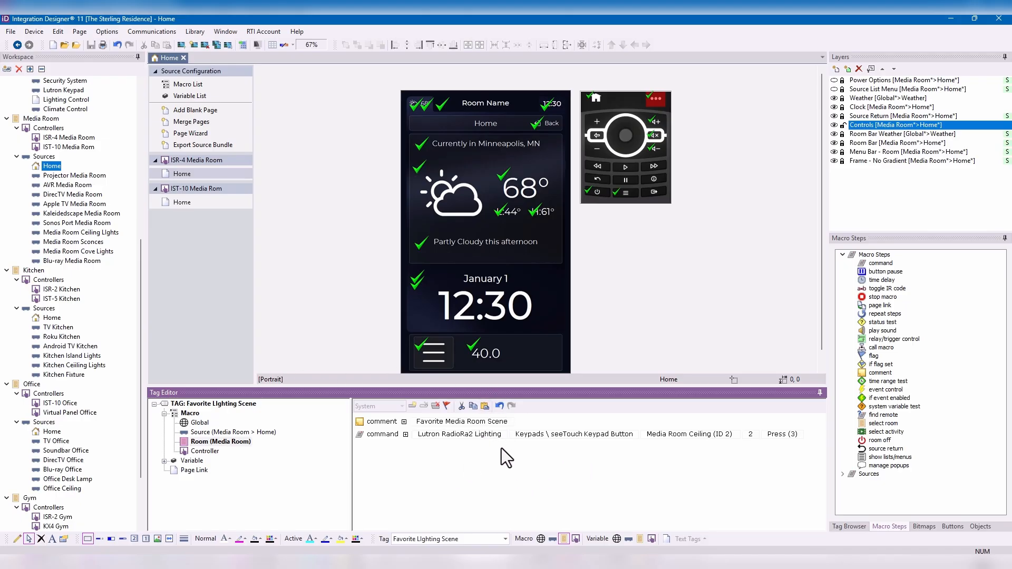
- Open the Blu-ray Media Room source and replace the Display button's tag with "Favorite LIghting Scene" on the IST-10 page
left_click(83, 264)
double_click(82, 263)
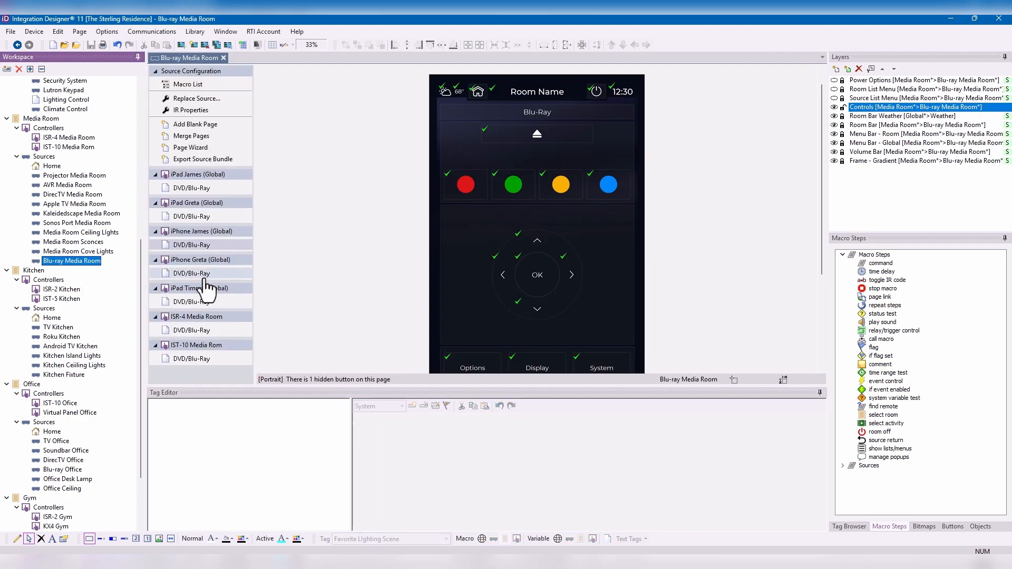
left_click(210, 332)
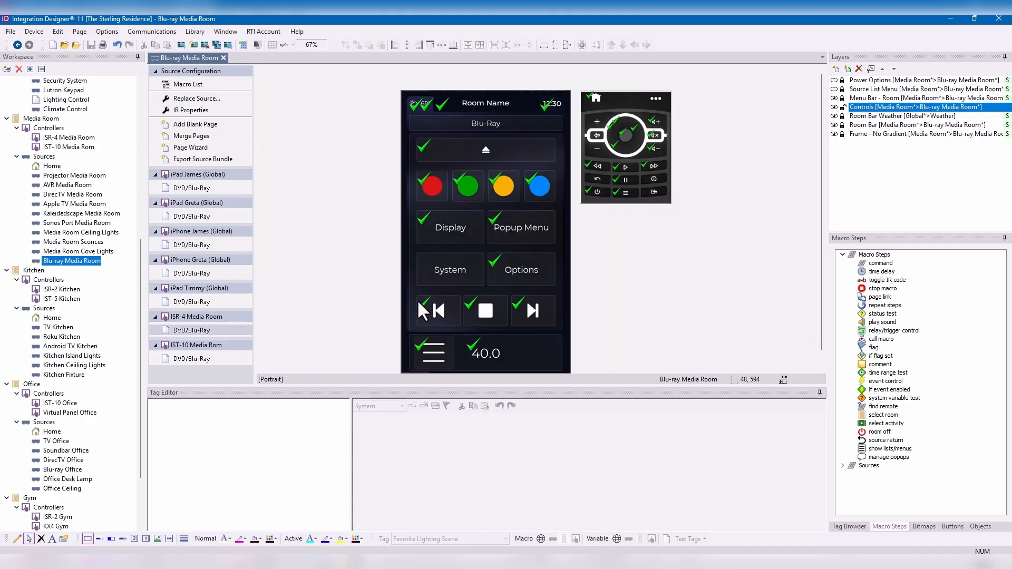
left_click(203, 301)
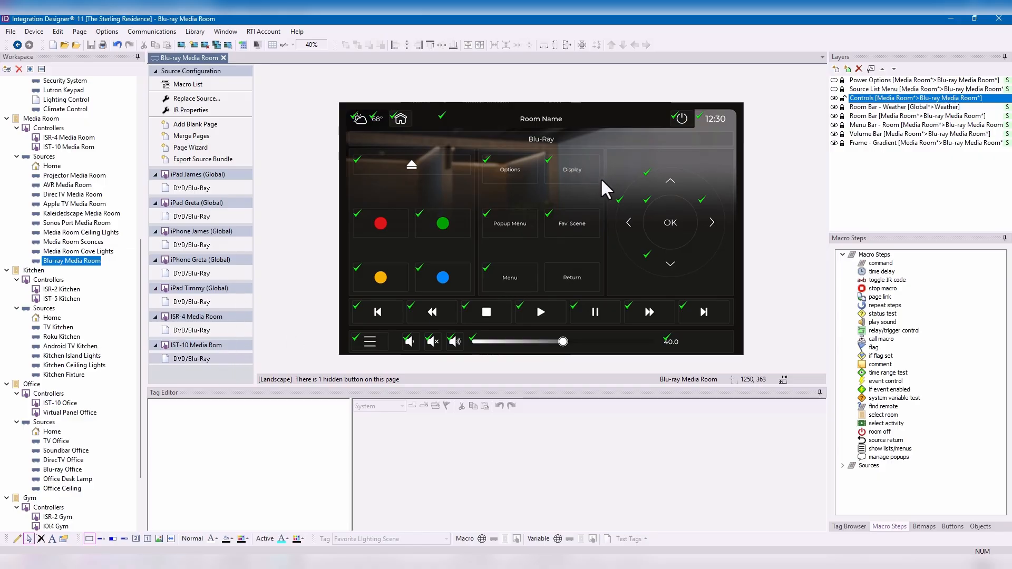
left_click(576, 169)
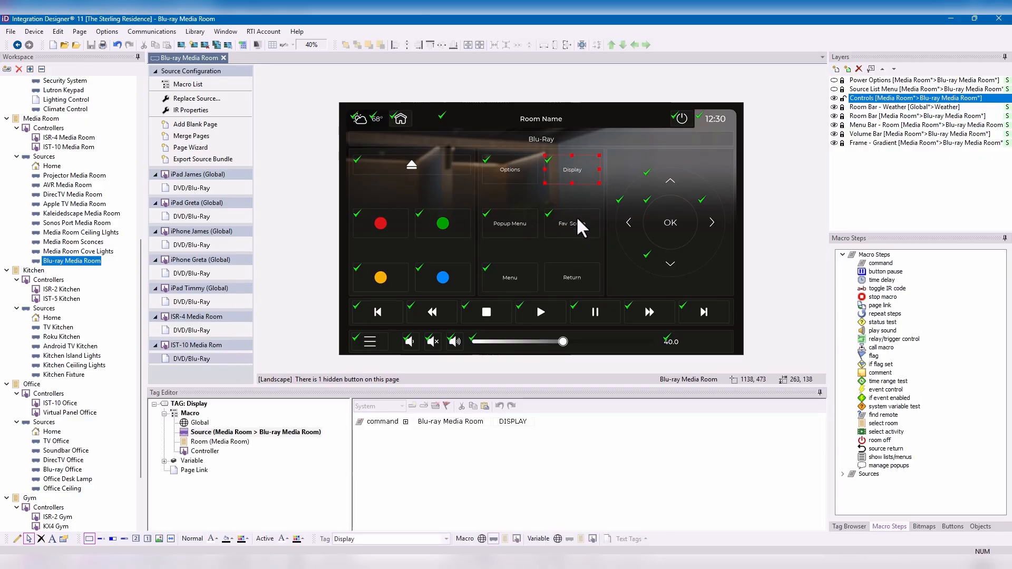
type("Favorite LIghting Scene")
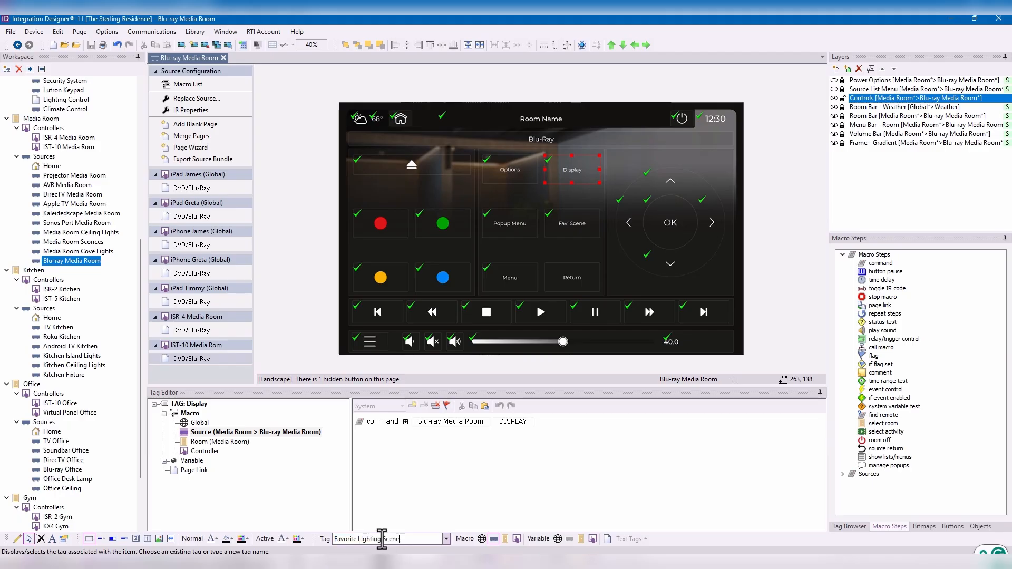
key("Return")
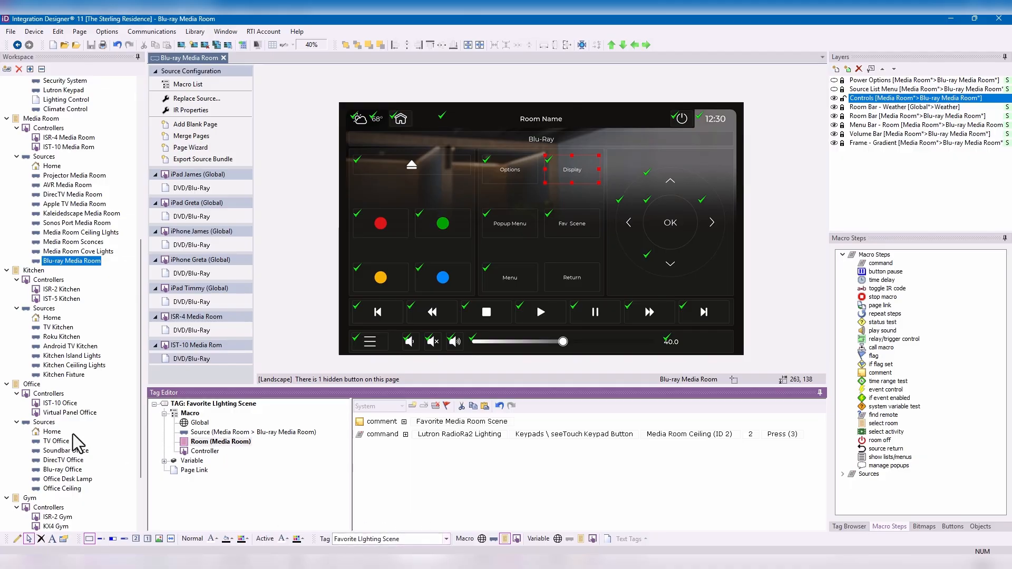
- Open the Blu-ray Office source and replace the System button's tag with "Favorite LIghting Scene"
left_click(63, 470)
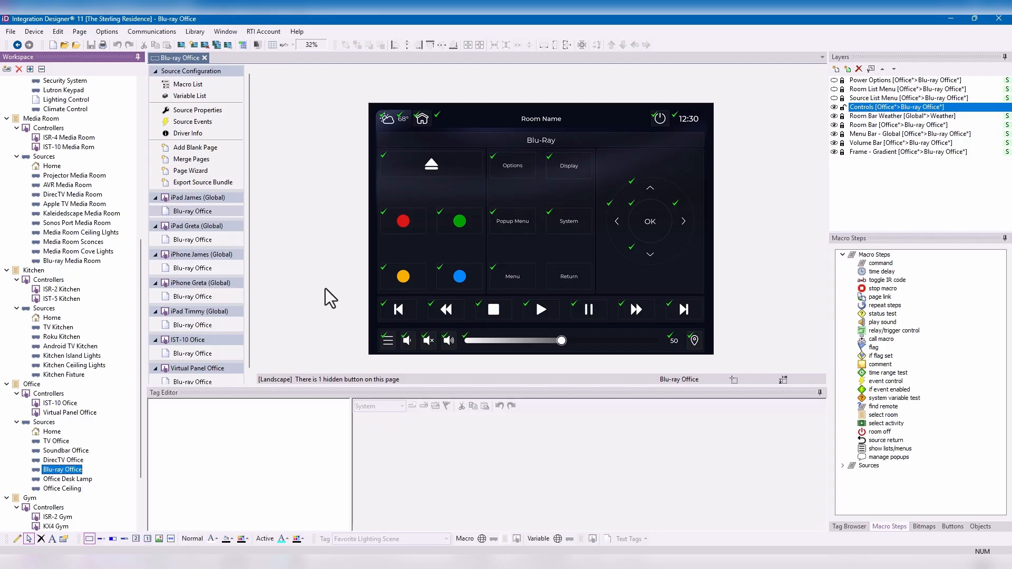
left_click(582, 221)
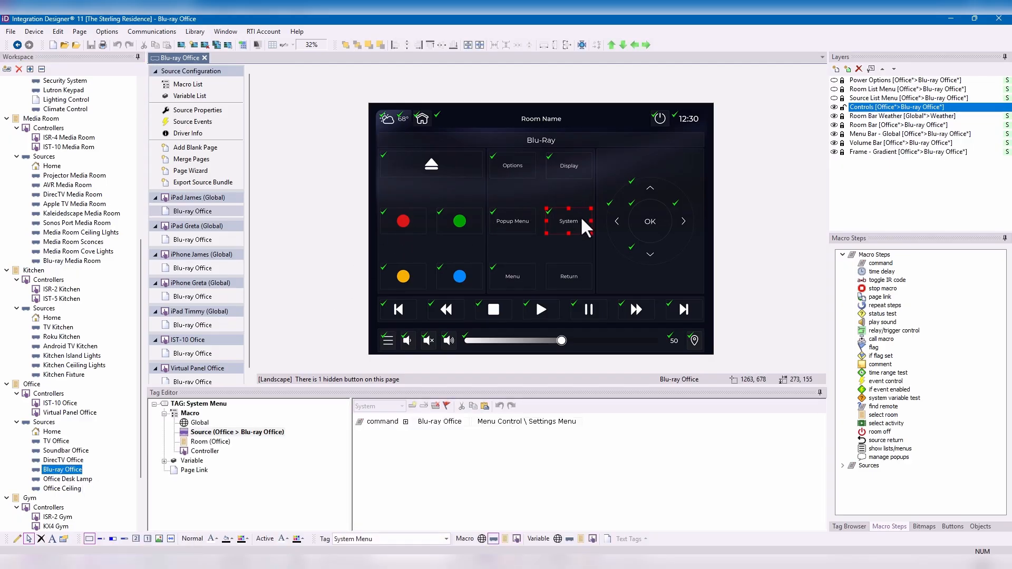
left_click(394, 539)
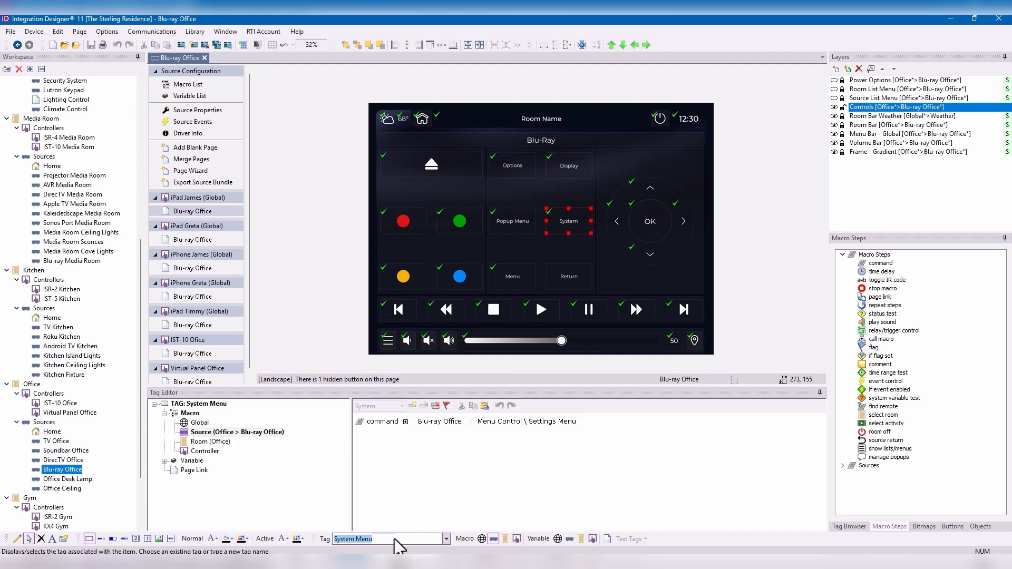
type("Favorite Lighting Scene")
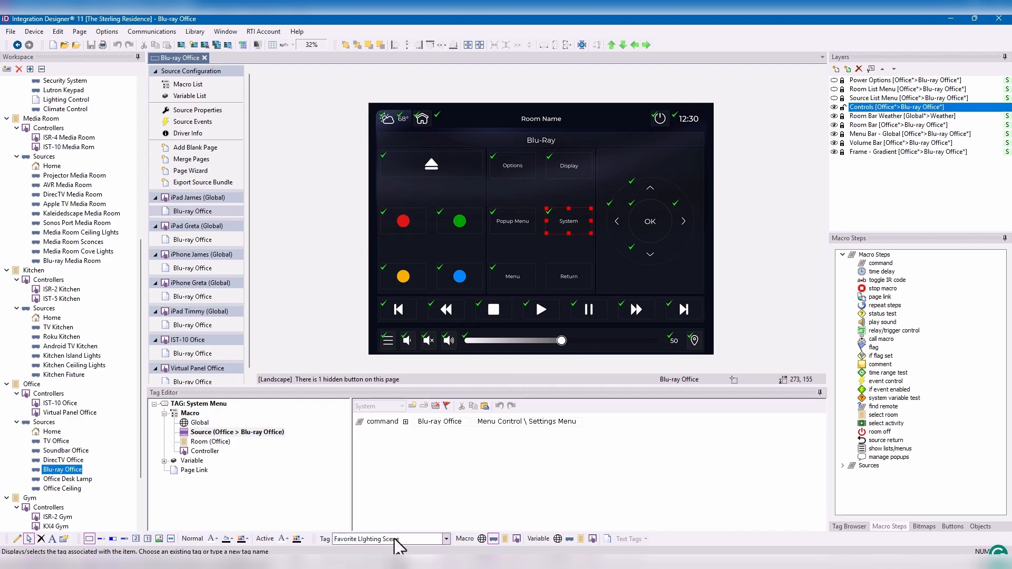
key("Return")
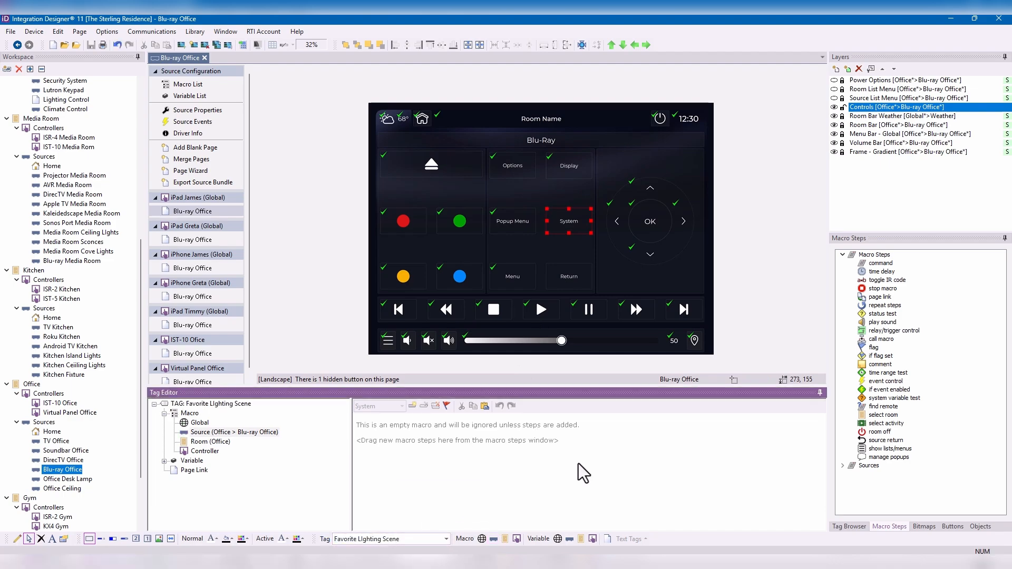
- View the lighting scene tag's Room (Office) and Source macros, and the Popup Menu button's Room macro
left_click(227, 443)
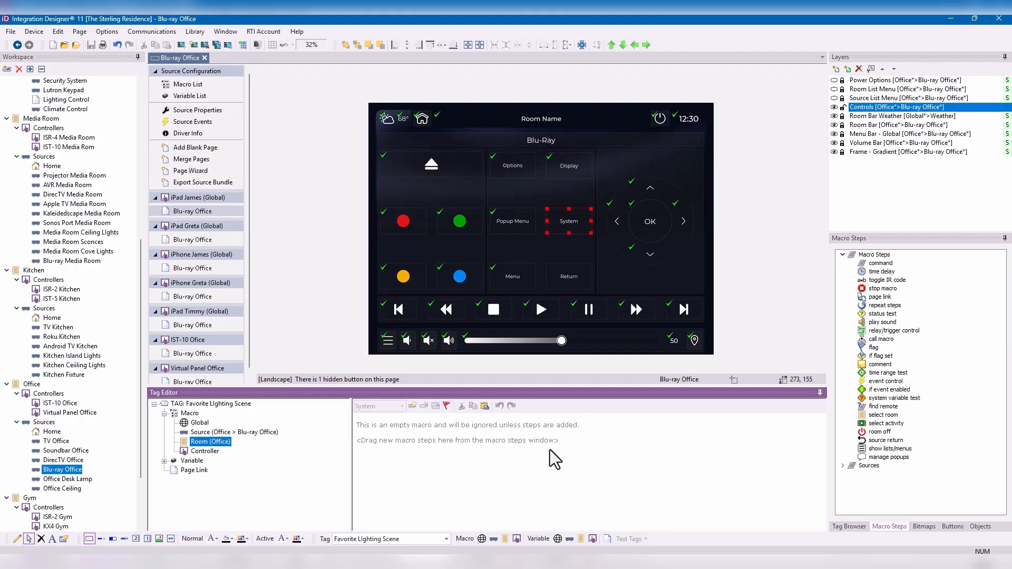
left_click(266, 434)
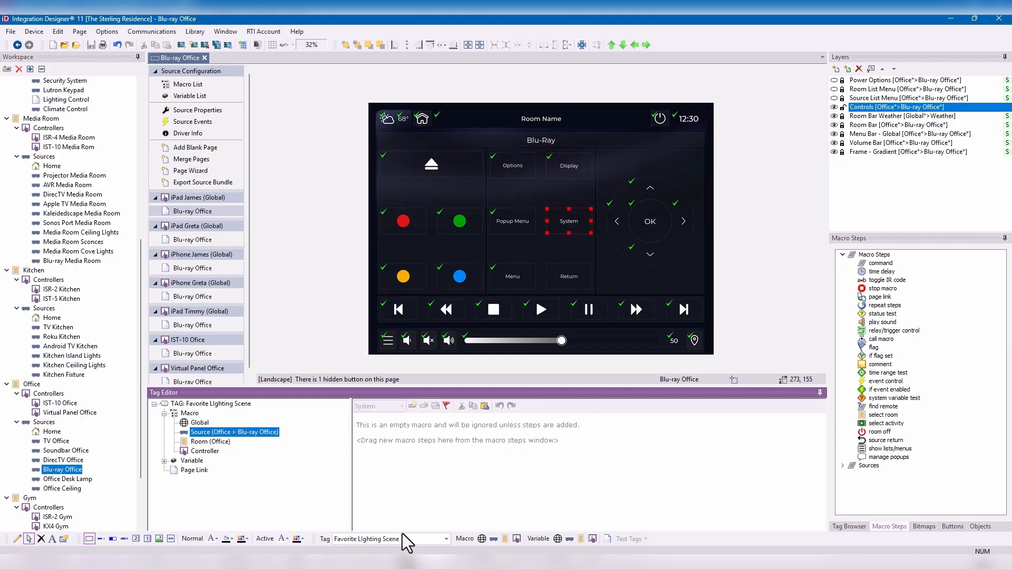
left_click(511, 228)
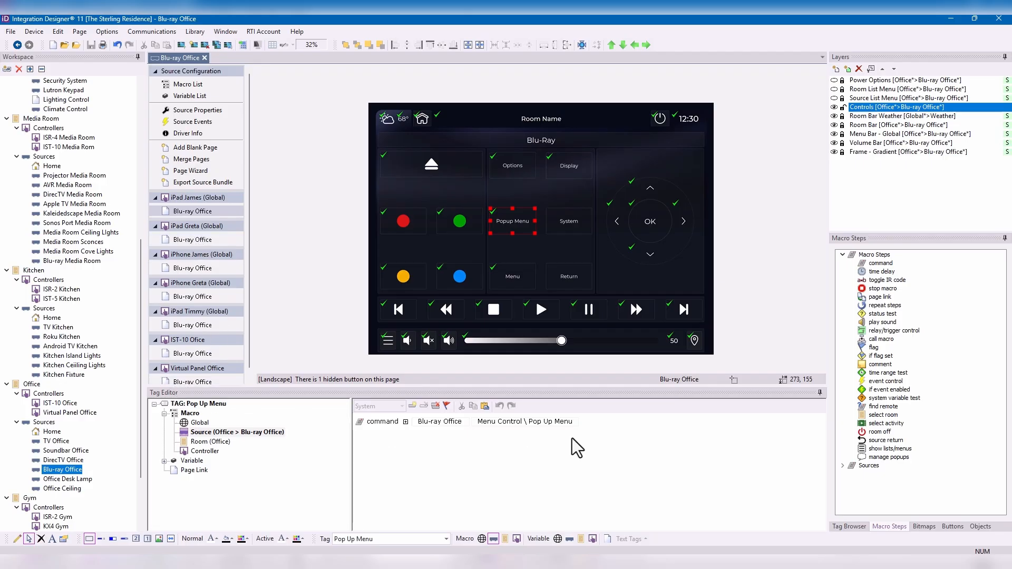
left_click(210, 441)
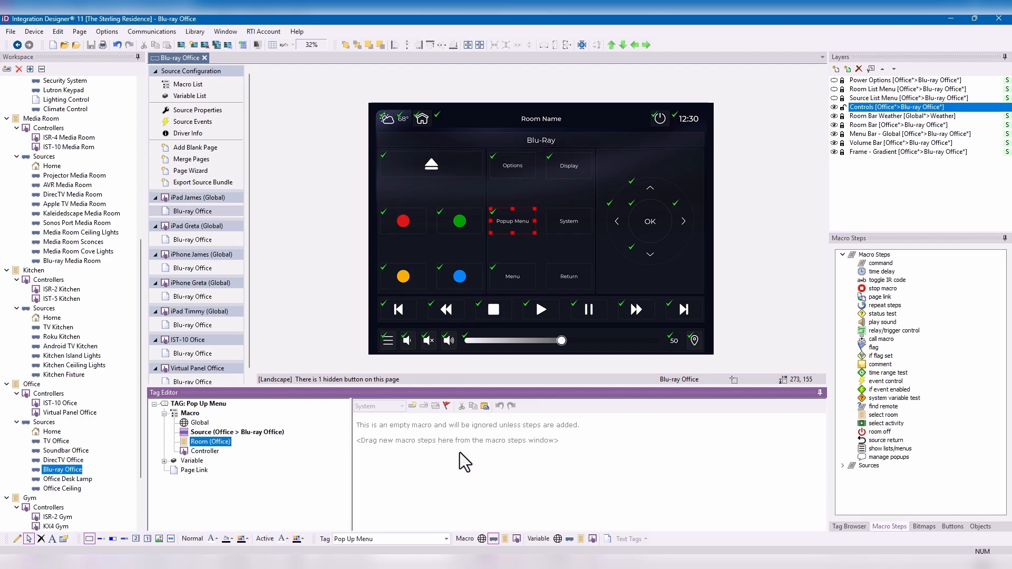
- Toggle and unlock the Volume Bar layer on the Blu-ray Office page, and view the Volume Up button's macro
left_click(834, 143)
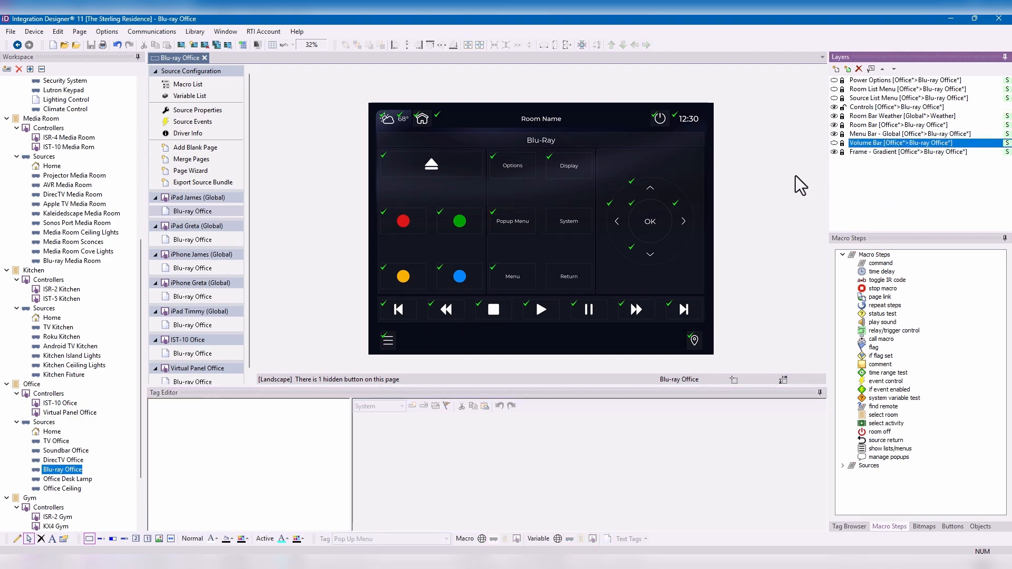
left_click(834, 143)
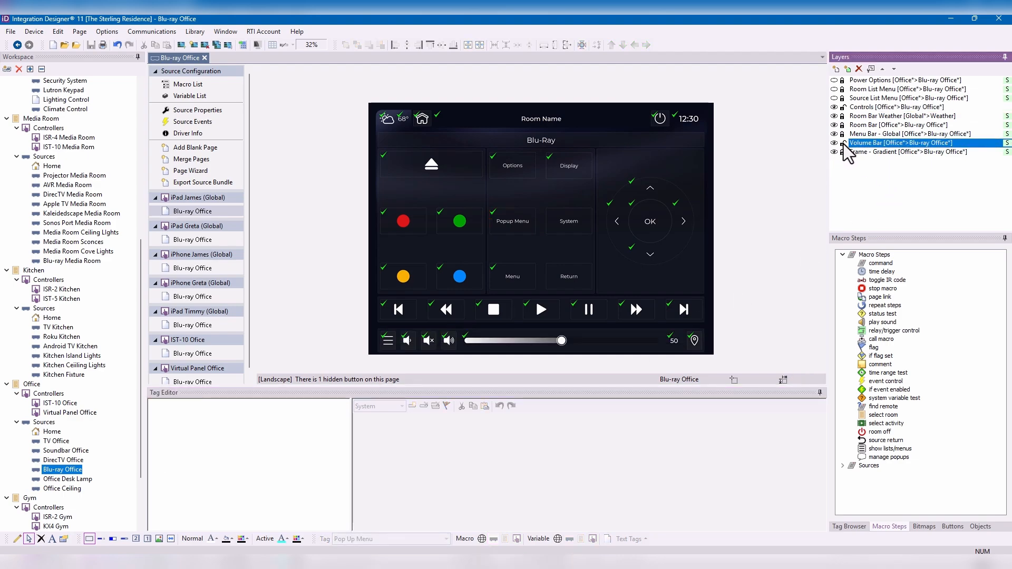
left_click(449, 342)
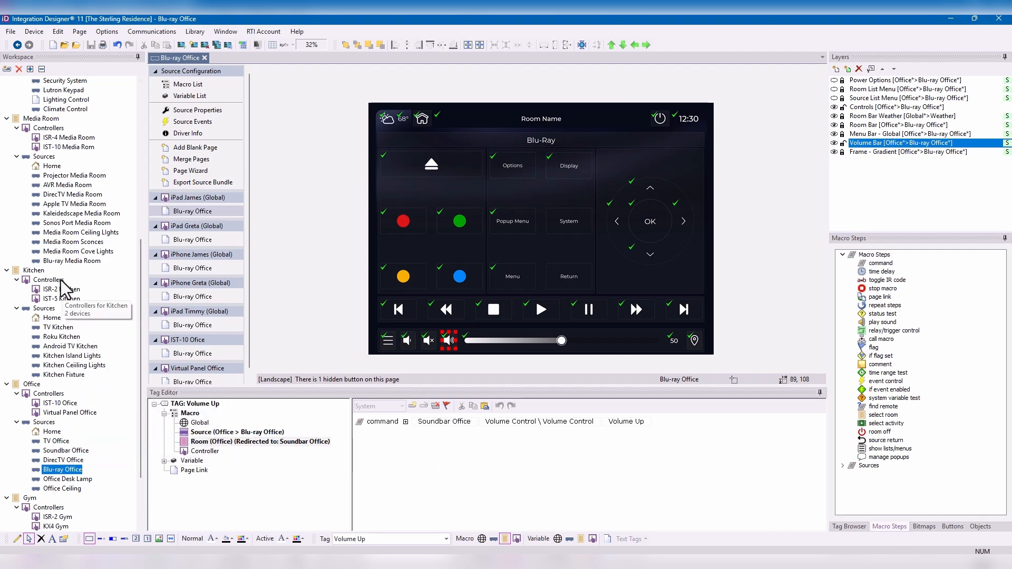
- Open the Blu-ray Media Room source and view the Volume Up button's Room and Global macros with the Volume Bar layer unlocked
left_click(63, 260)
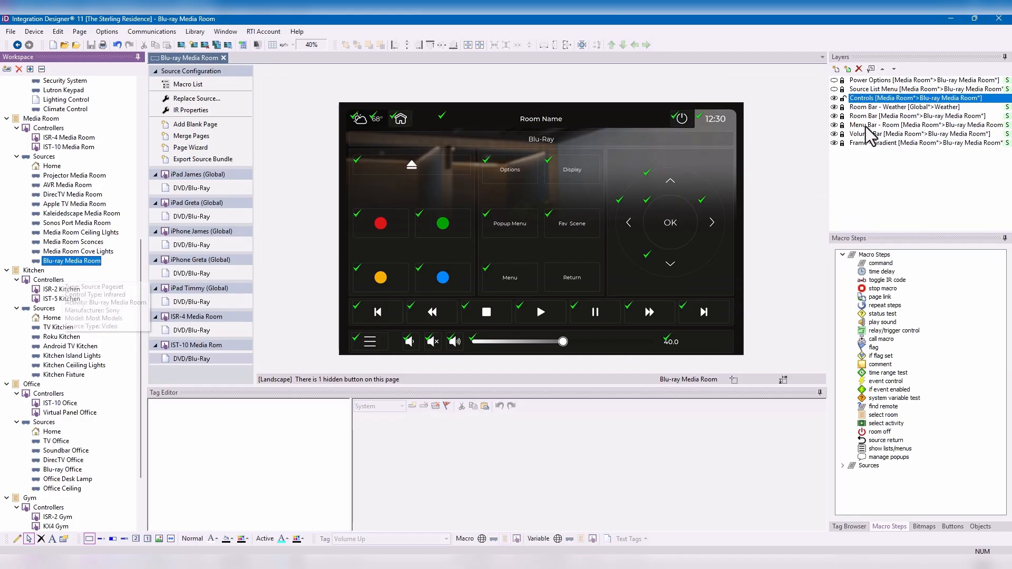
left_click(454, 341)
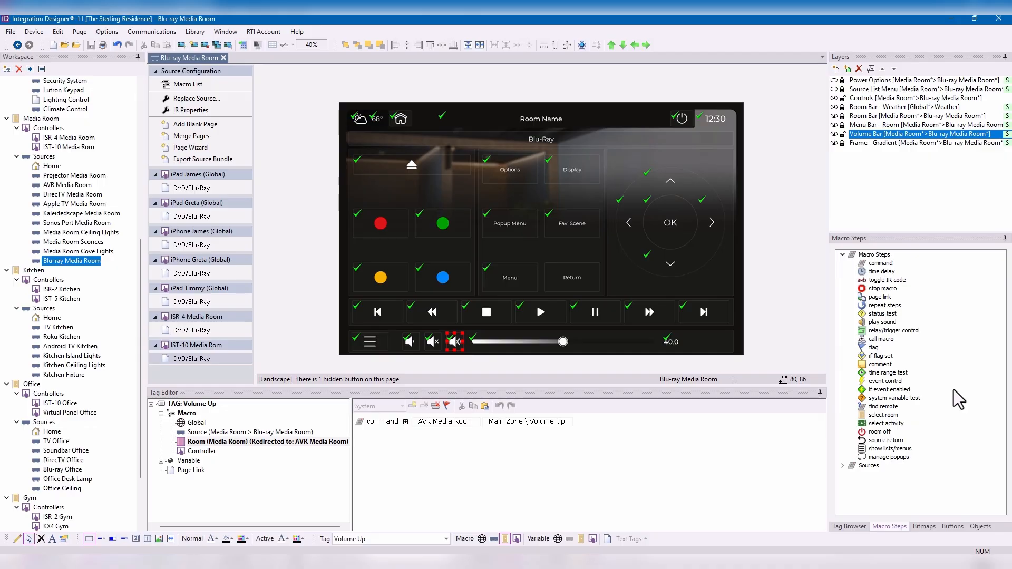
left_click(196, 422)
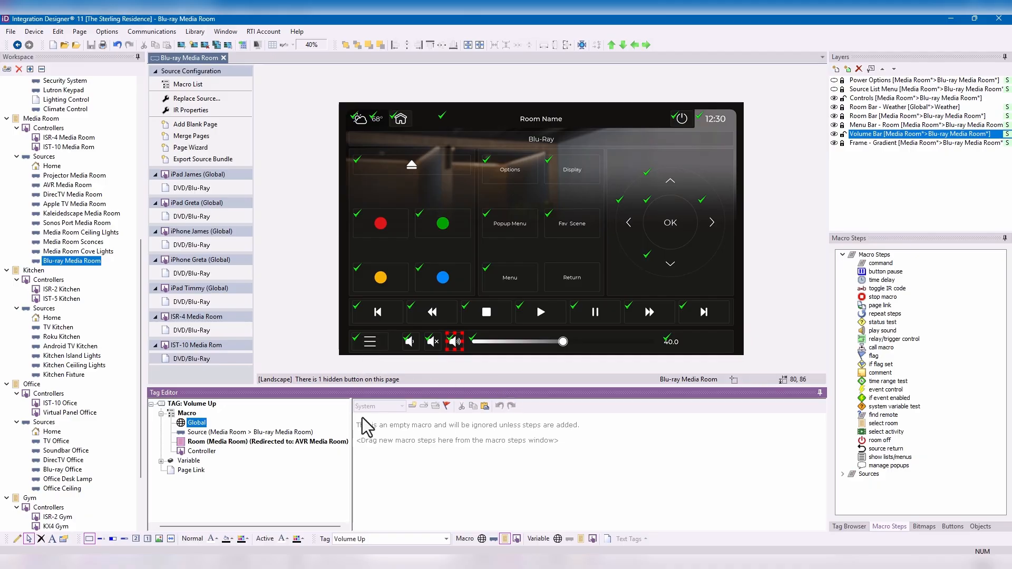
- Replace the tag of the Fav Scene button on the Blu-ray Media Room page with "Secure Home"
left_click(569, 224)
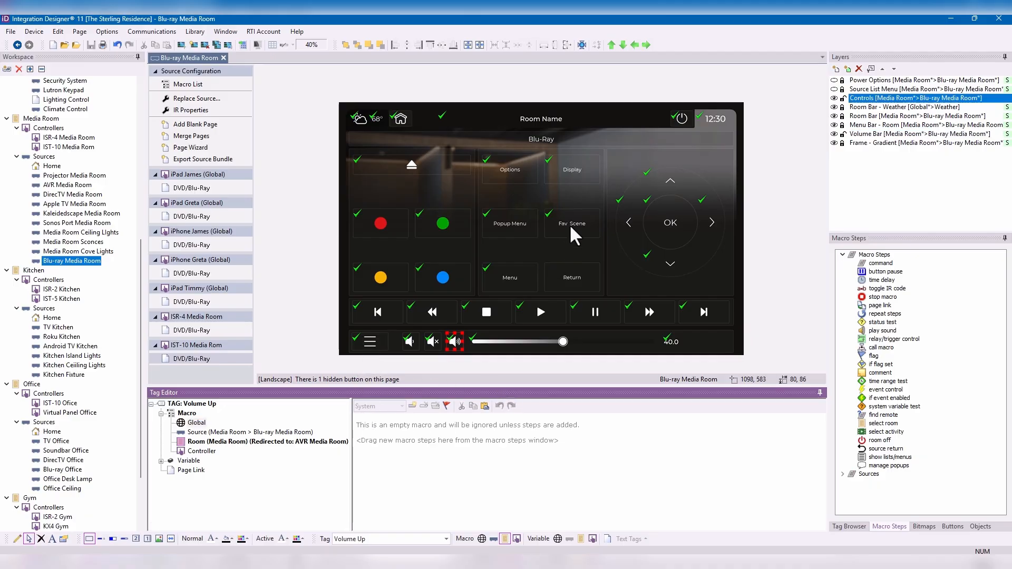
left_click(411, 535)
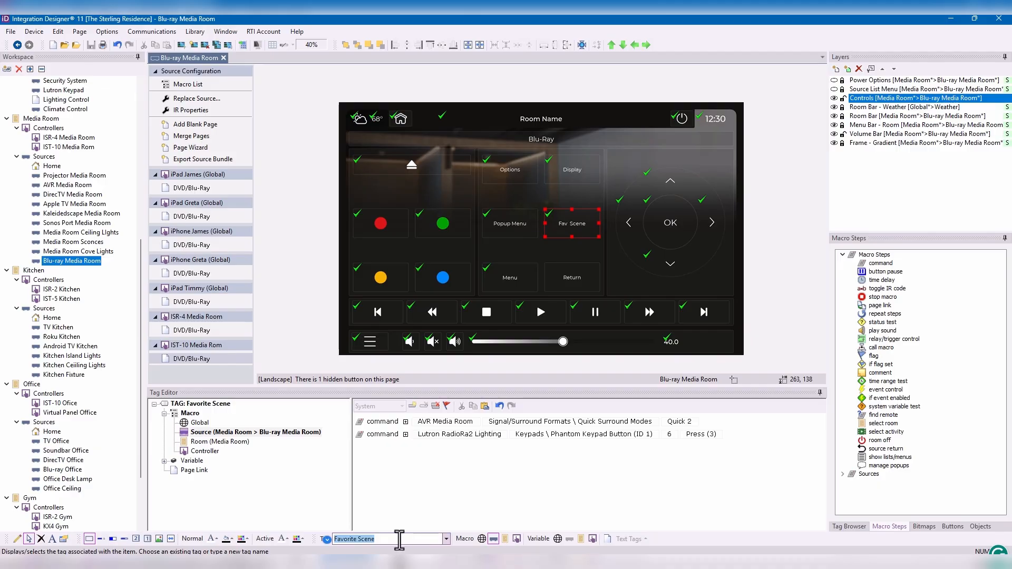
type("Secure Home")
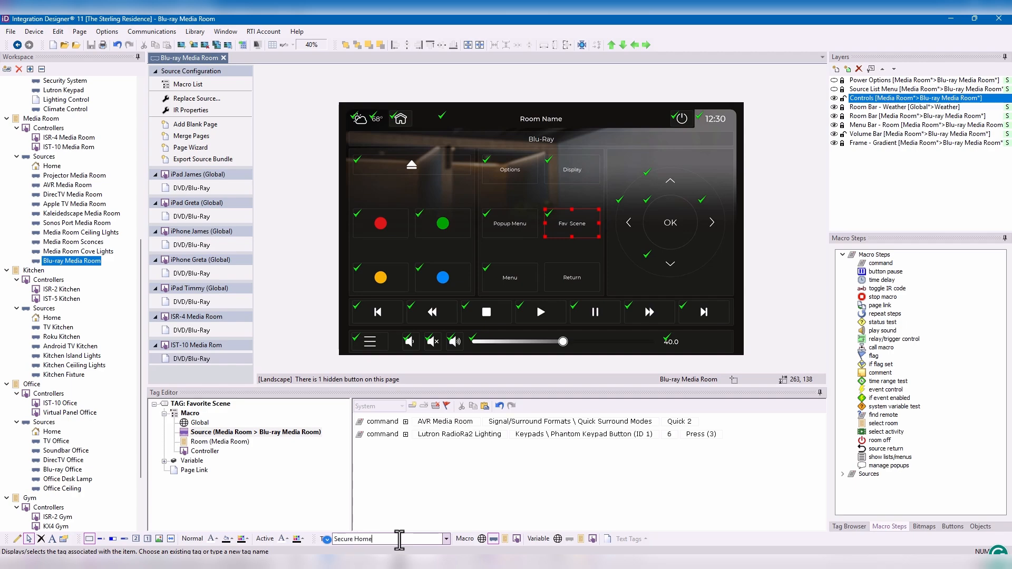
key("Return")
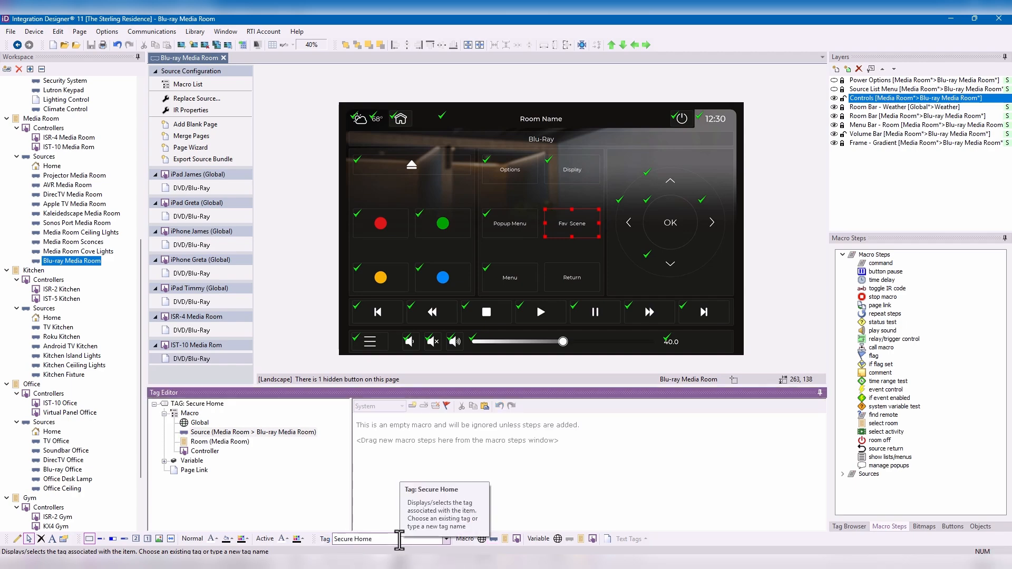
- Add a Security System command with the Quick Arming \ Multi-Partition Arming function to the Secure Home tag's Global macro
left_click(199, 423)
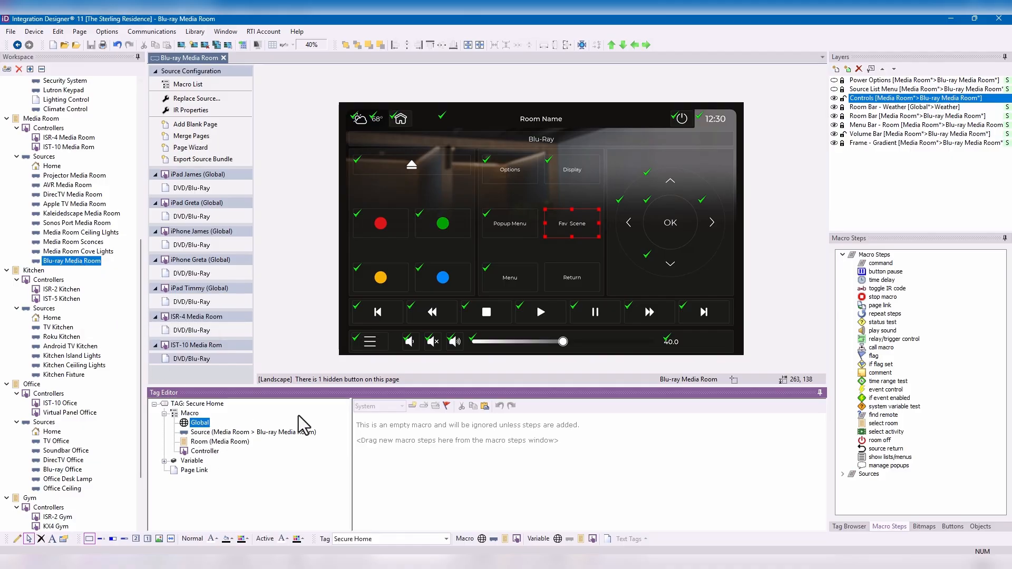
double_click(876, 264)
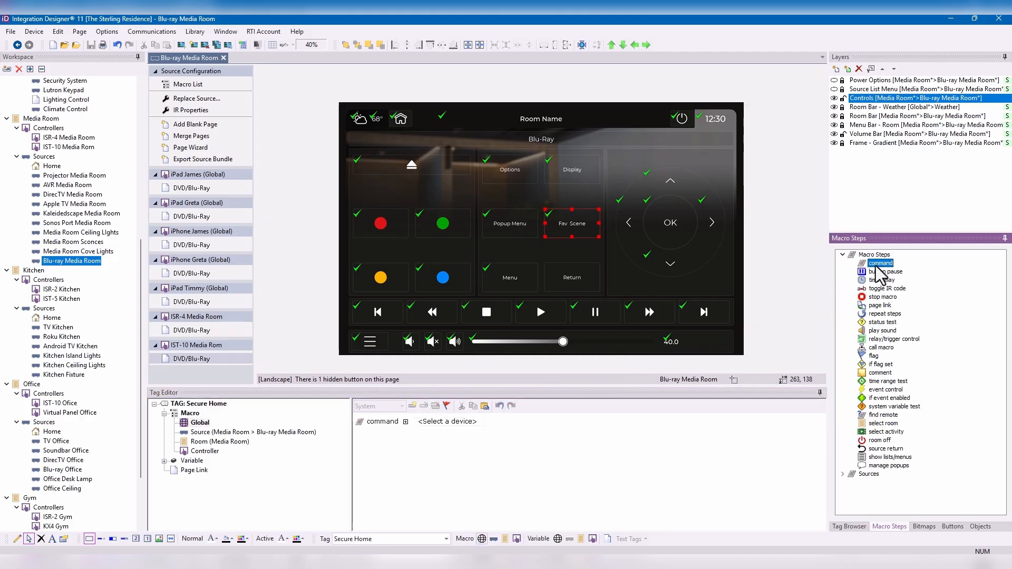
left_click(444, 421)
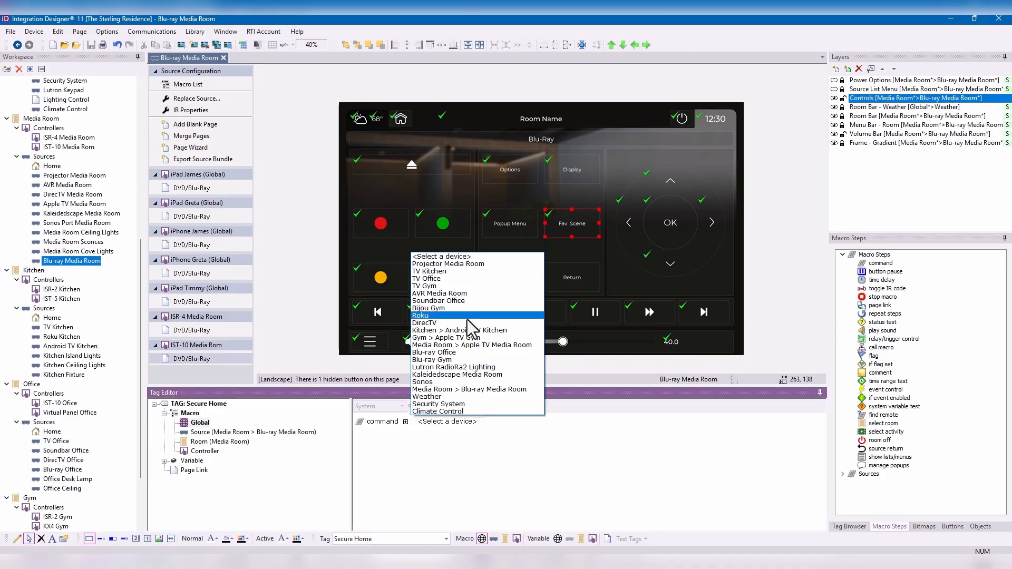
left_click(456, 404)
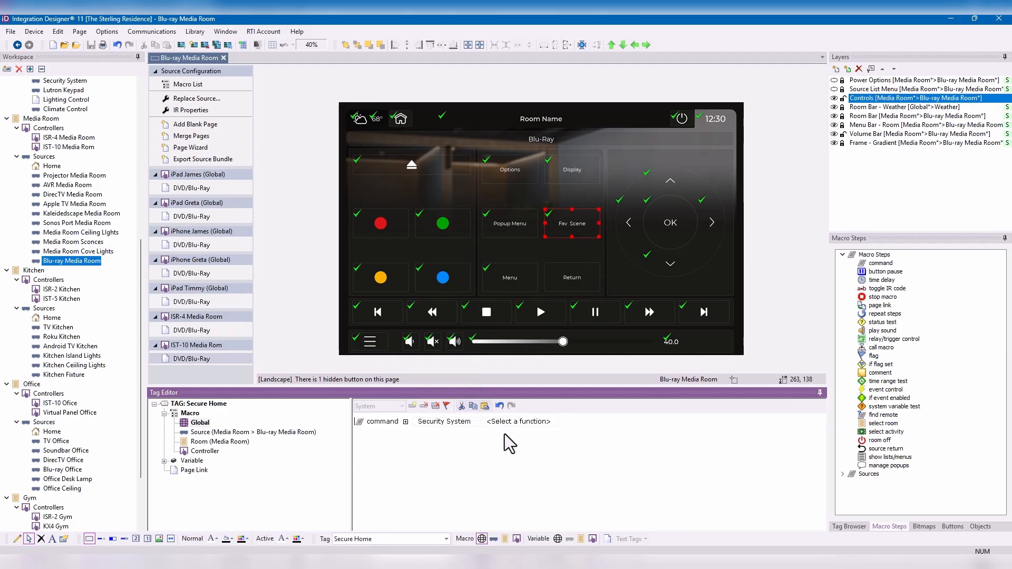
left_click(516, 421)
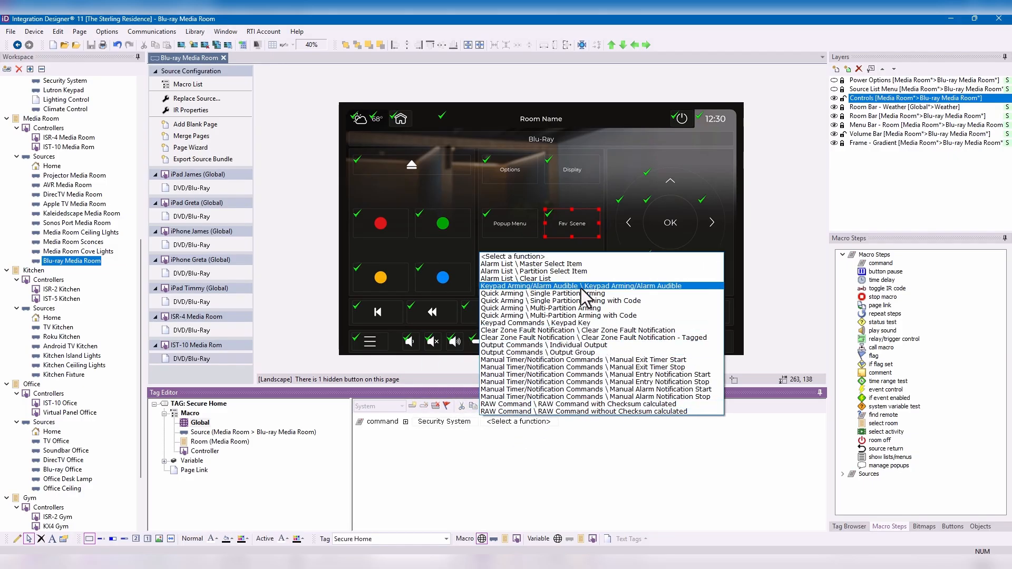
left_click(601, 310)
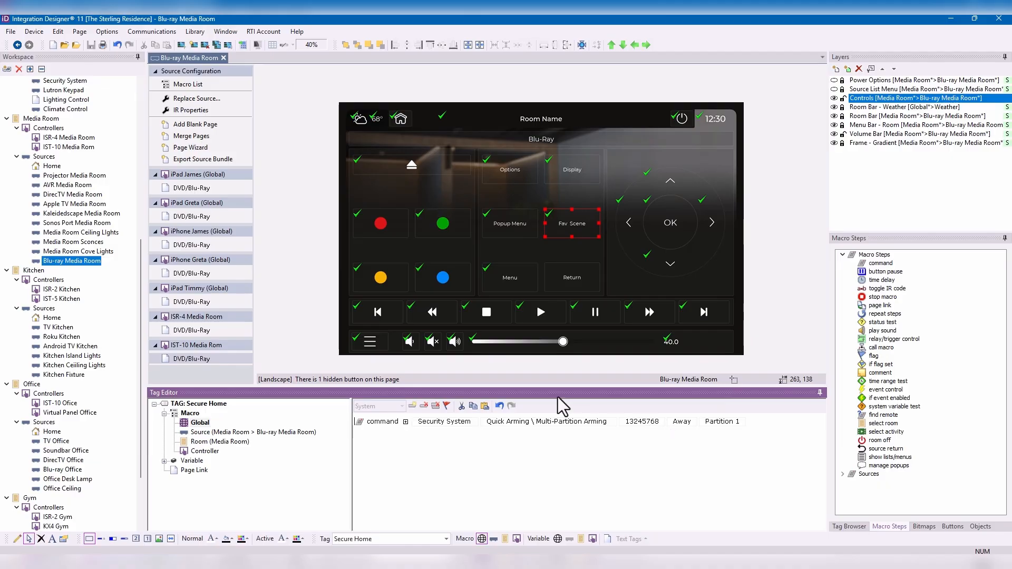
- Change the Fav Scene button's text to "Secure Home"
right_click(583, 227)
left_click(612, 244)
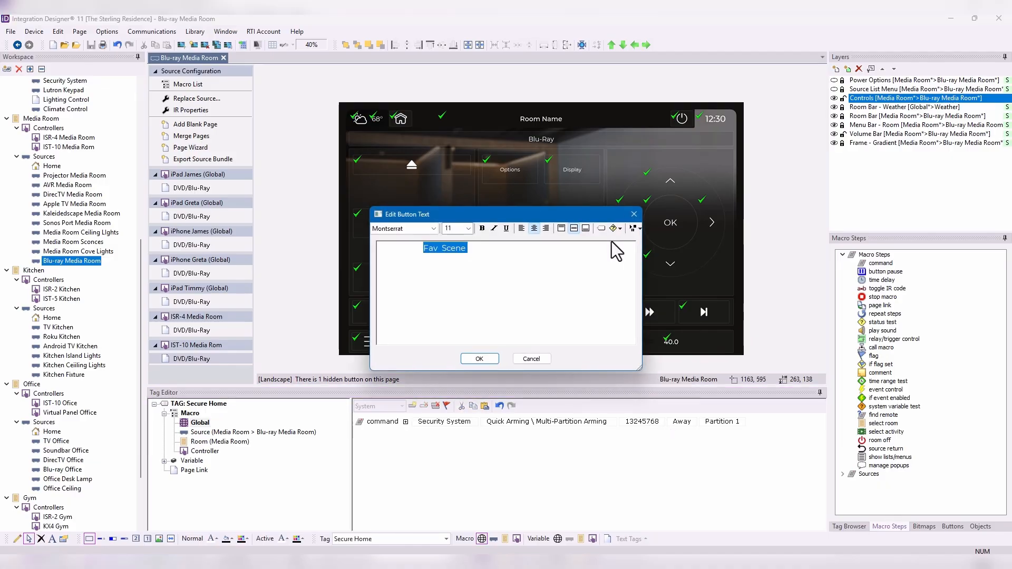
type("Secure Home")
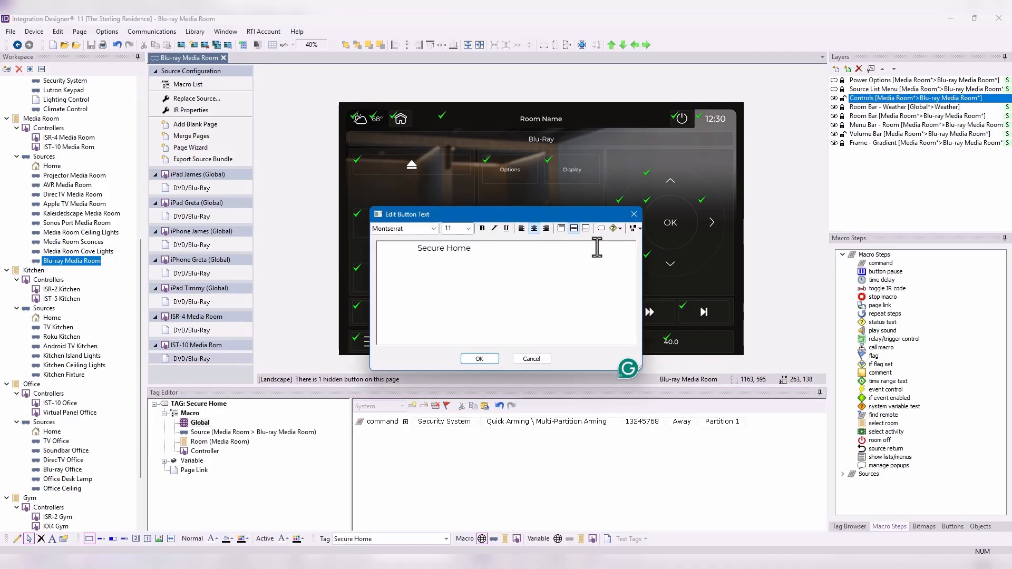
left_click(481, 360)
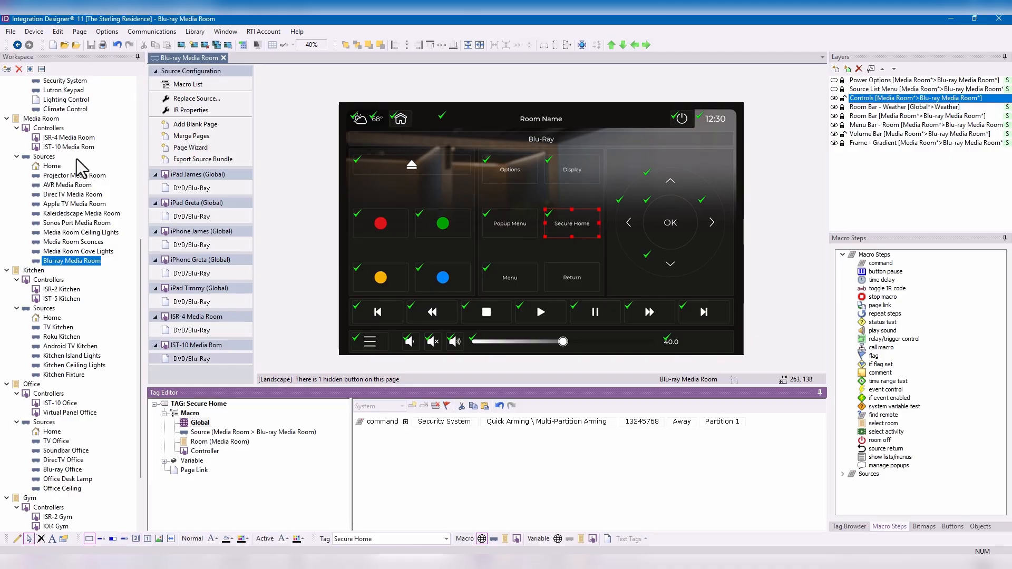
- Open the KX4 Gym controller, look through its lighting, security, Blu-ray and Sonos pages, and bring up its Apple TV page
mouse_move(32, 468)
mouse_move(72, 359)
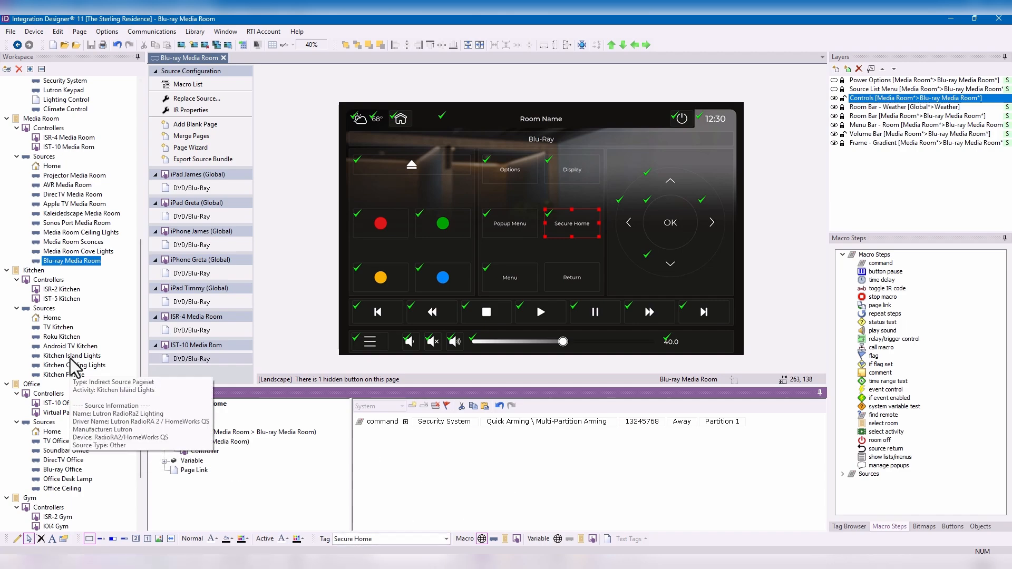
scroll(74, 364, "down", 3)
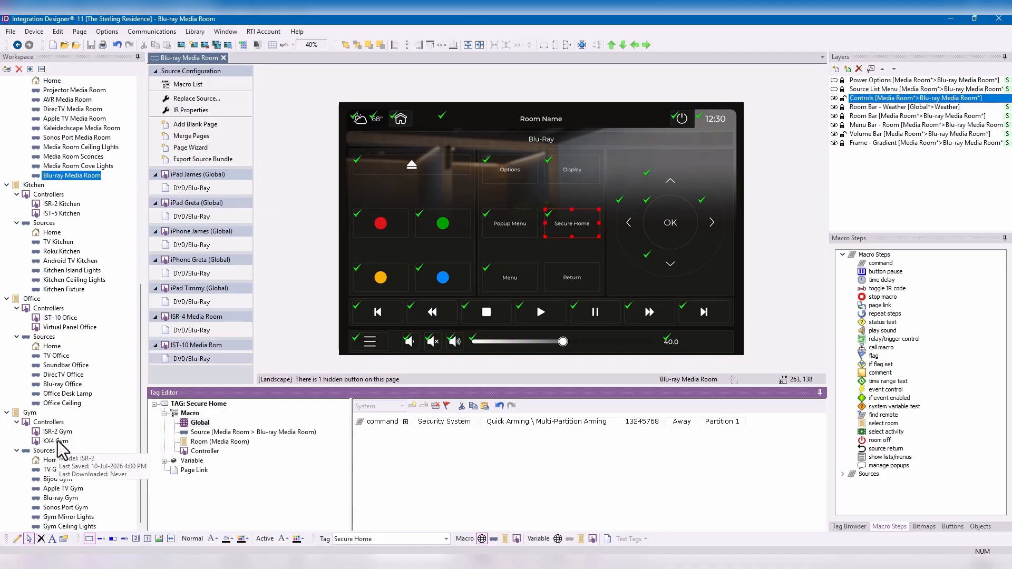
double_click(59, 441)
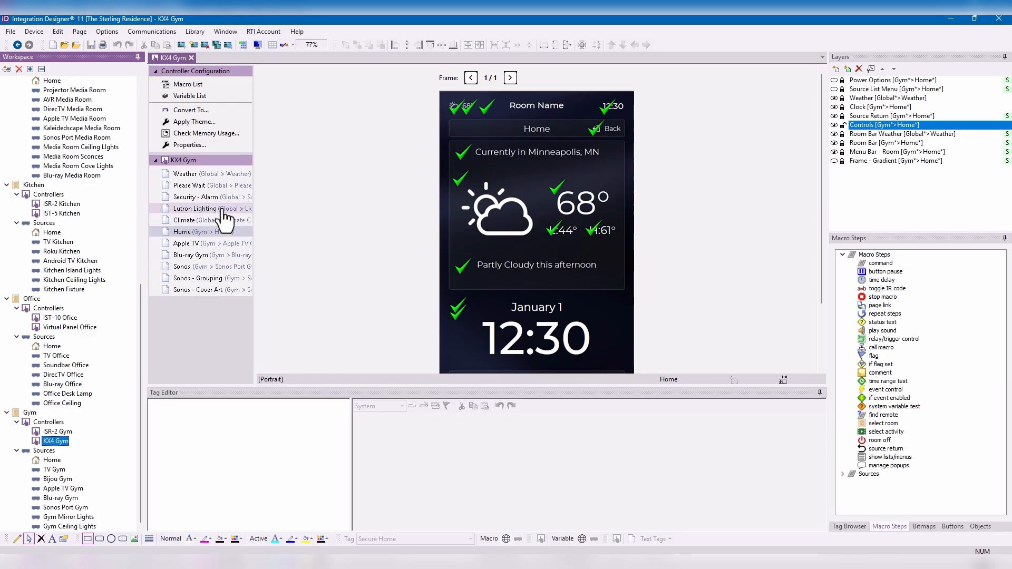
left_click(209, 211)
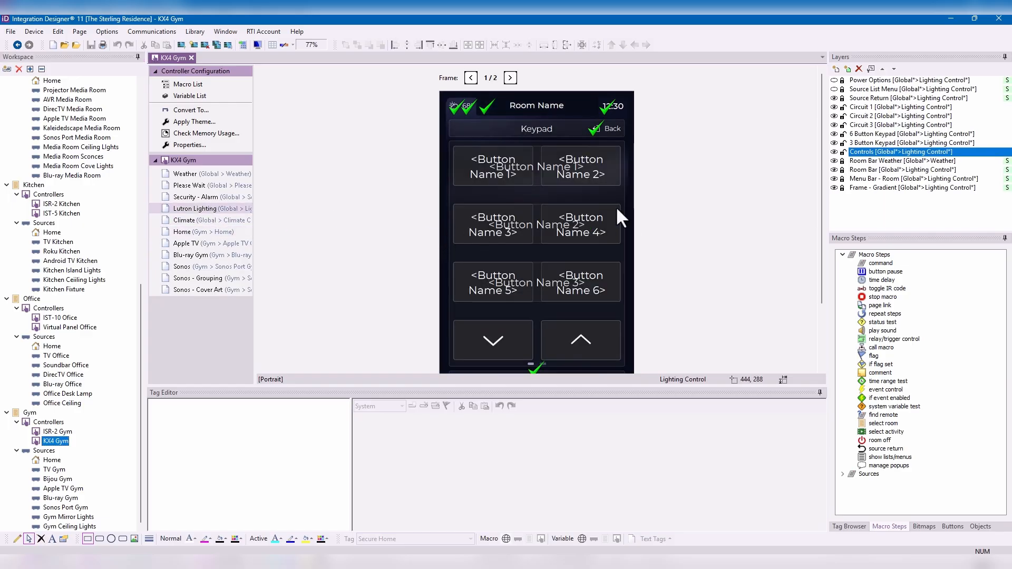
left_click(205, 197)
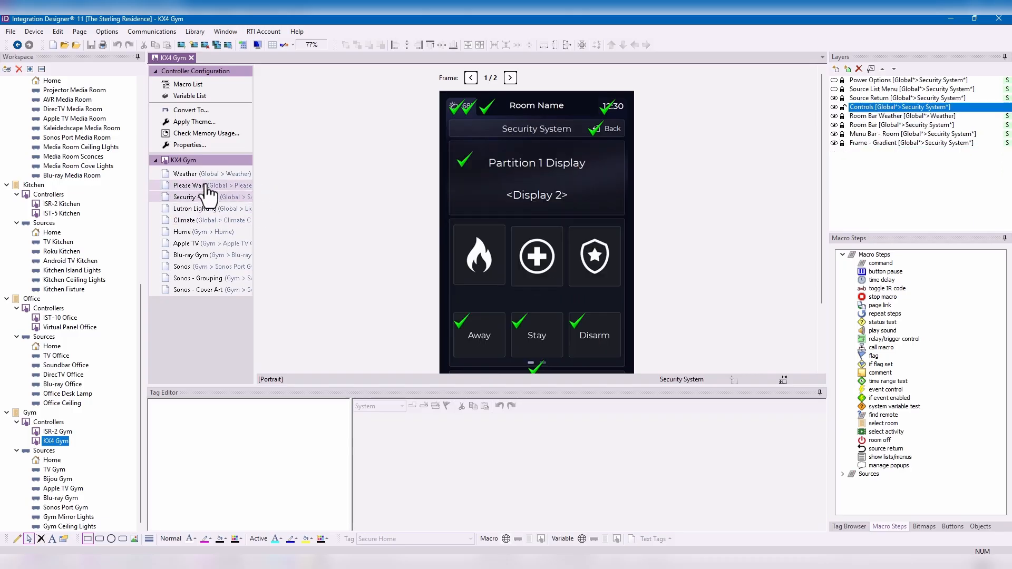
left_click(201, 255)
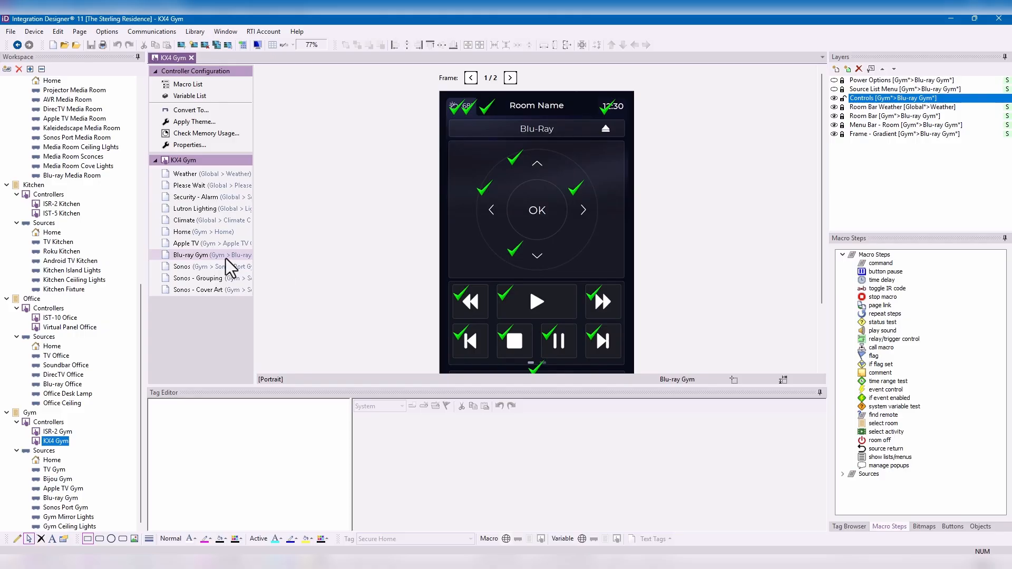
left_click(193, 243)
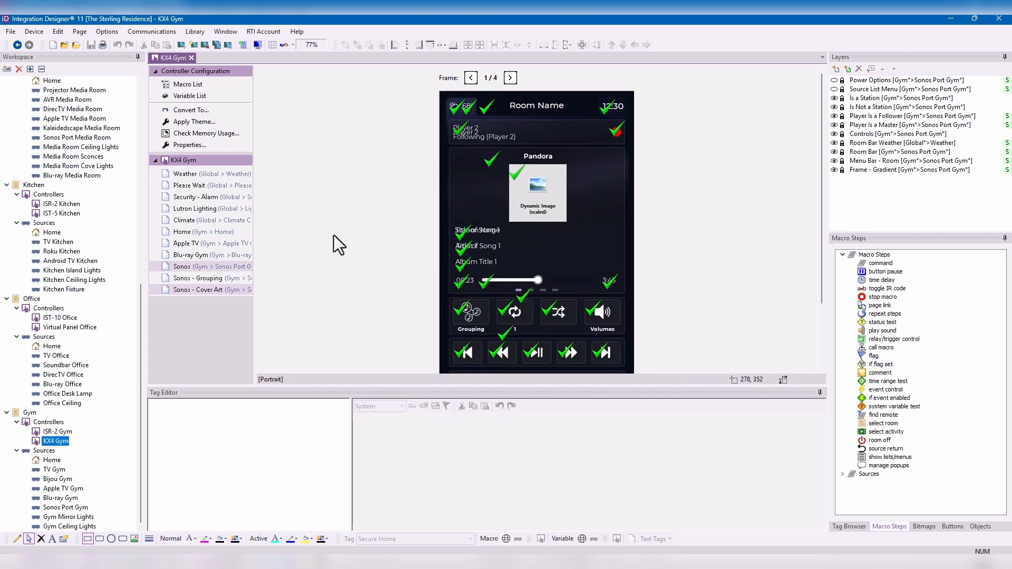
left_click(205, 244)
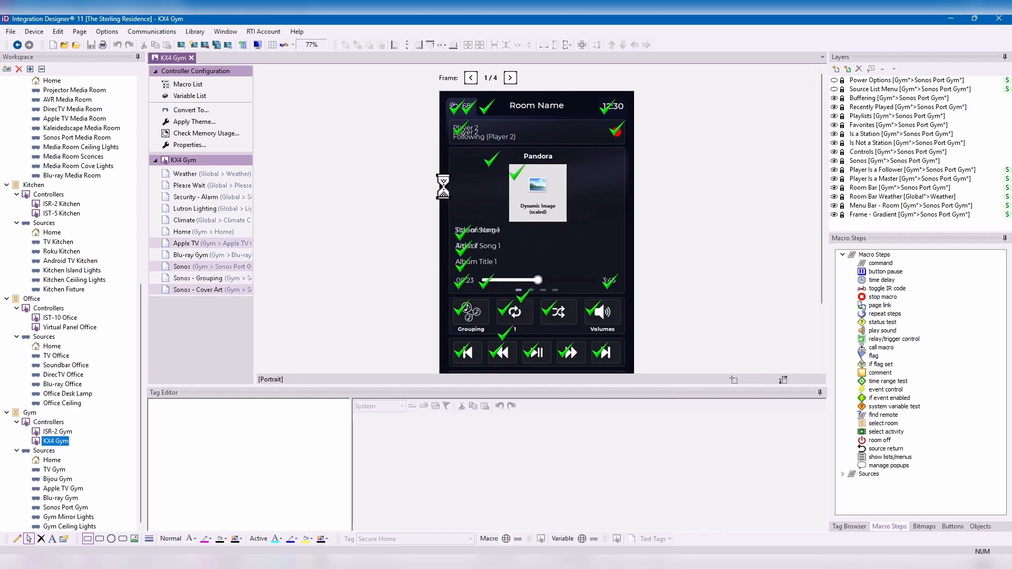
- Place a narrower copy of the Back button, about 70 by 87, at the navigation ring's lower left and label it "Sec Home" on two lines
left_click(595, 174)
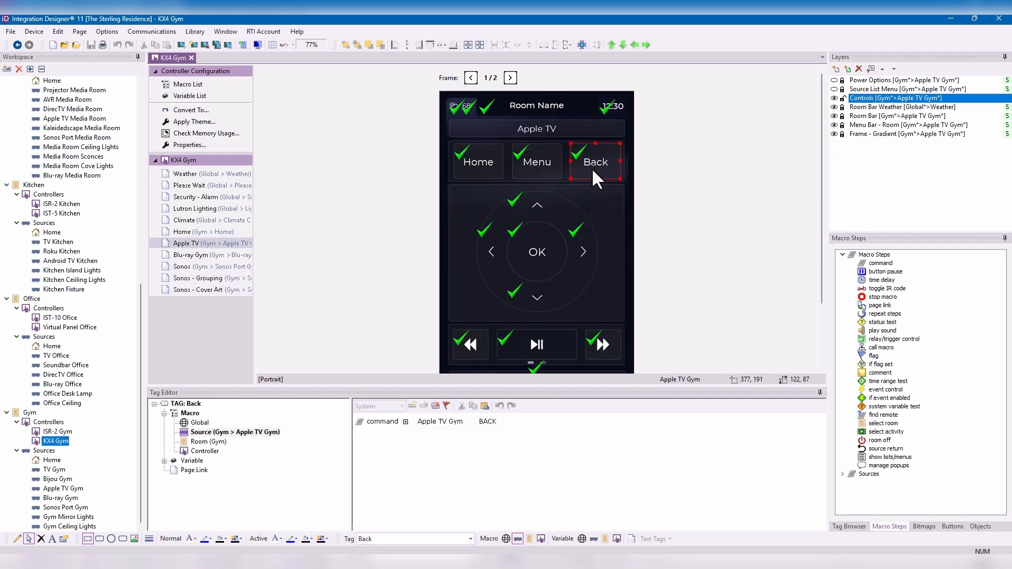
left_click_drag(593, 169, 472, 302)
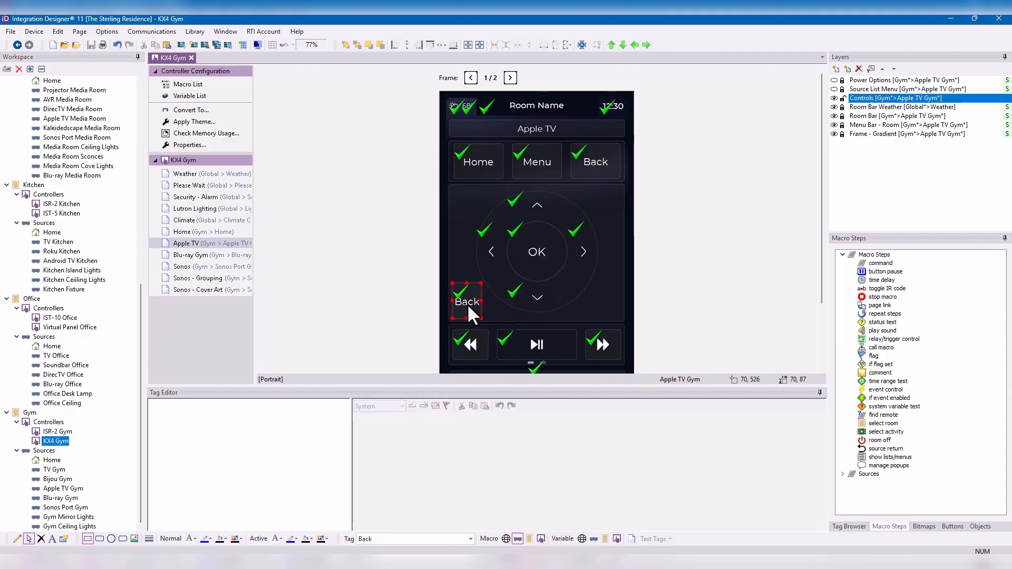
right_click(467, 304)
left_click(505, 331)
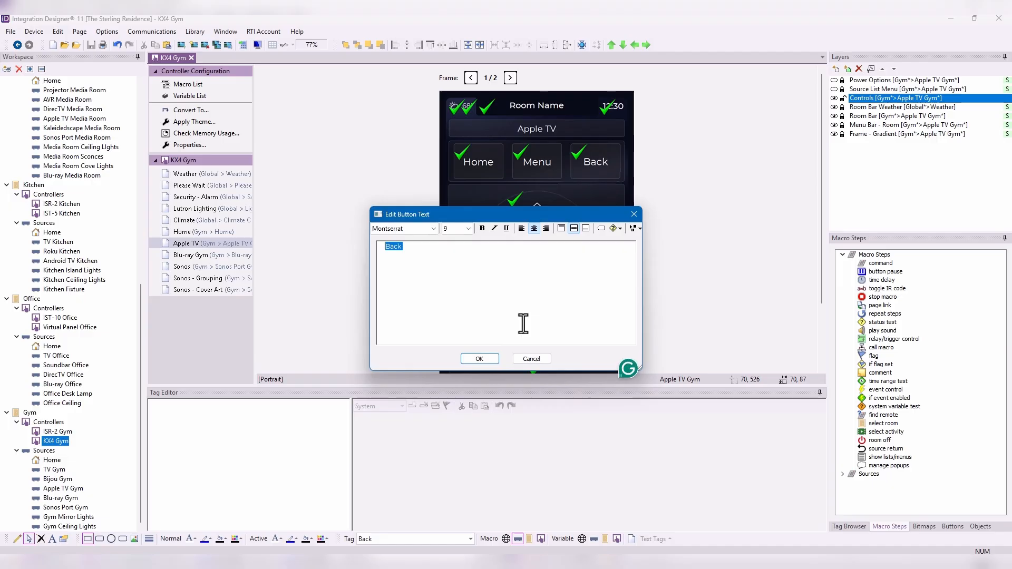
type("Sec")
key("Return")
type("Home")
left_click(491, 360)
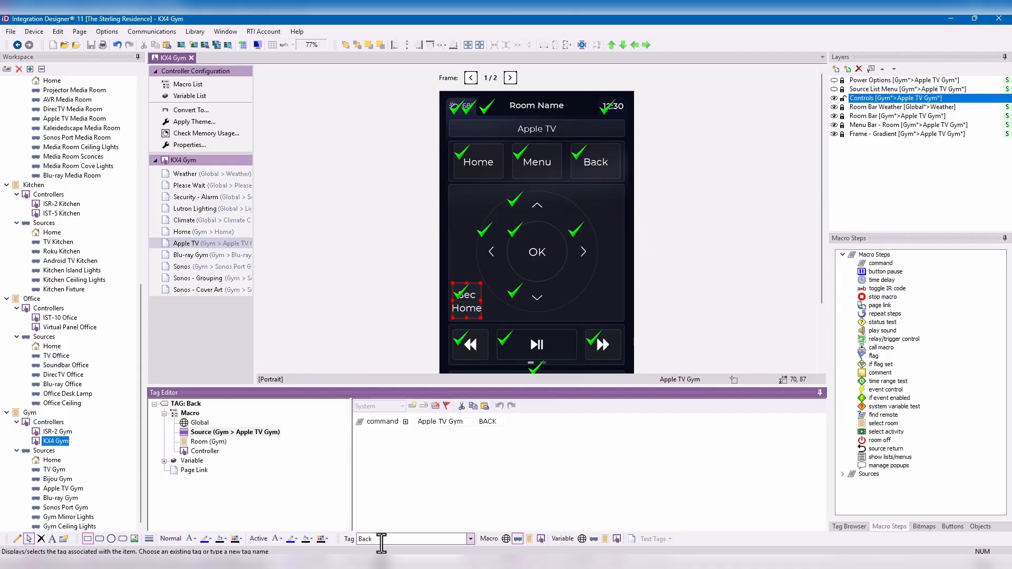
- Assign the "Secure Home" tag to the Sec Home button on the Apple TV page
left_click(393, 541)
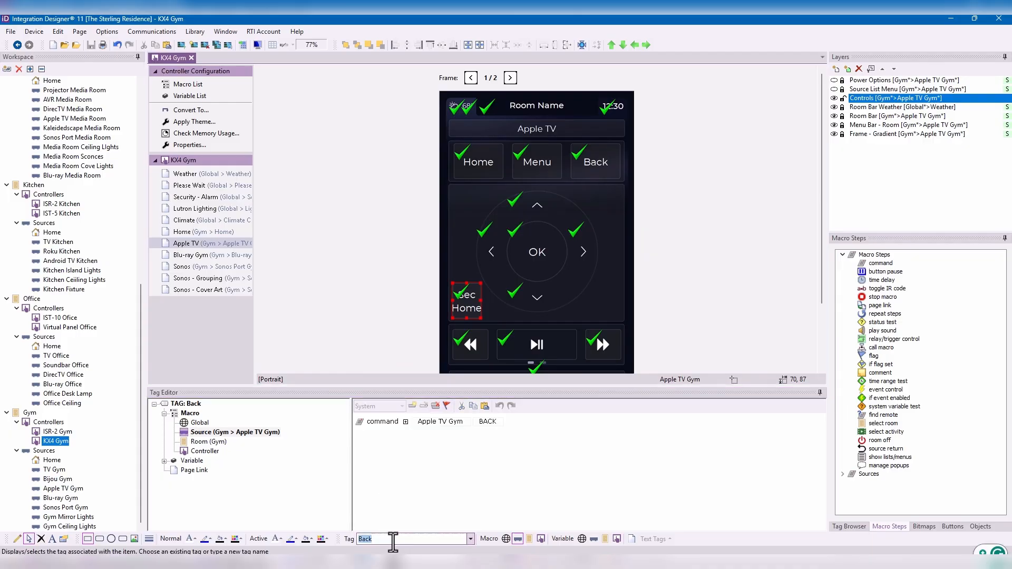
type("Secure H")
type("ome")
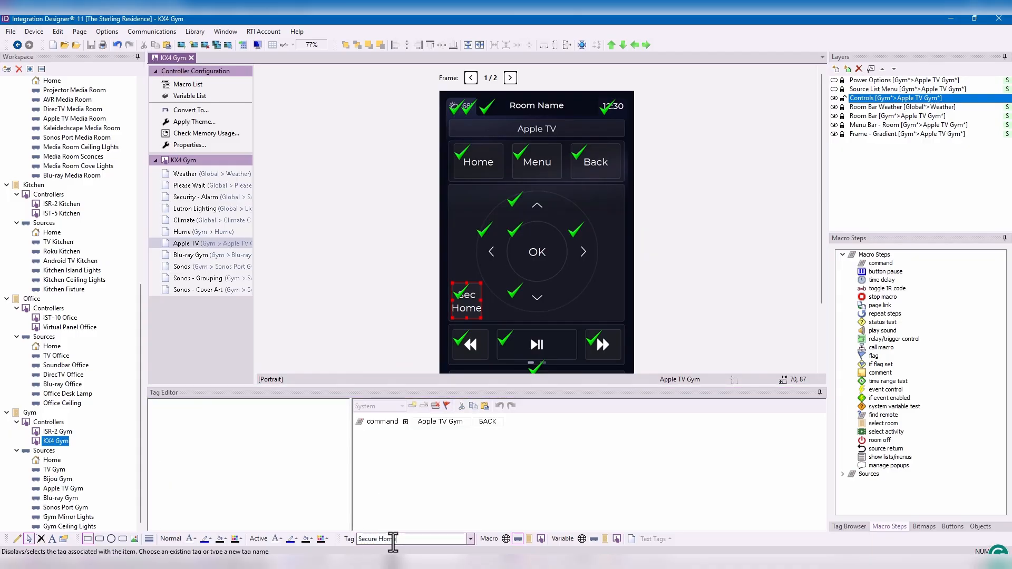
key("Return")
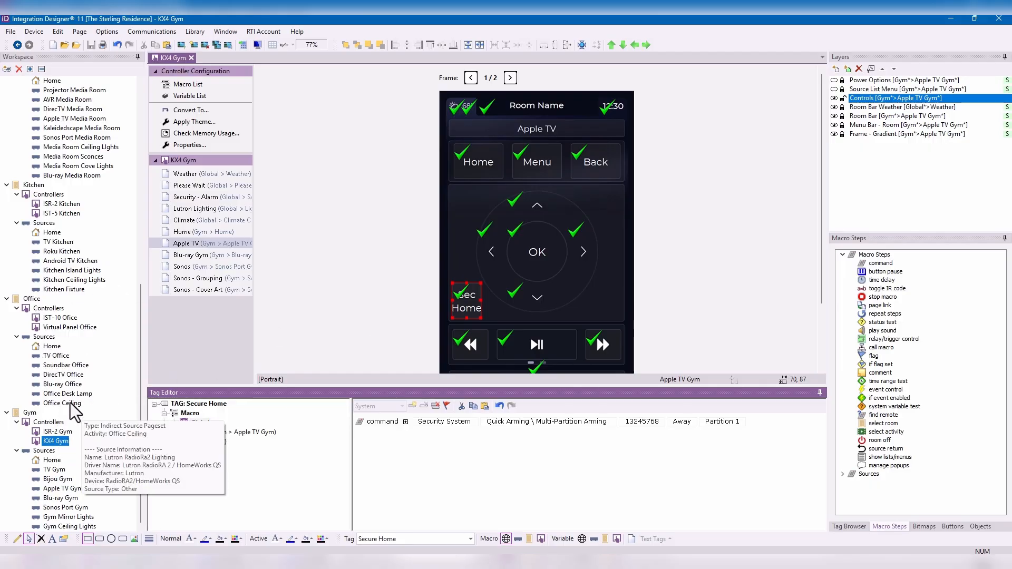
- Open the DirecTV Office source and replace the Info button's tag with "Secure Home"
double_click(63, 374)
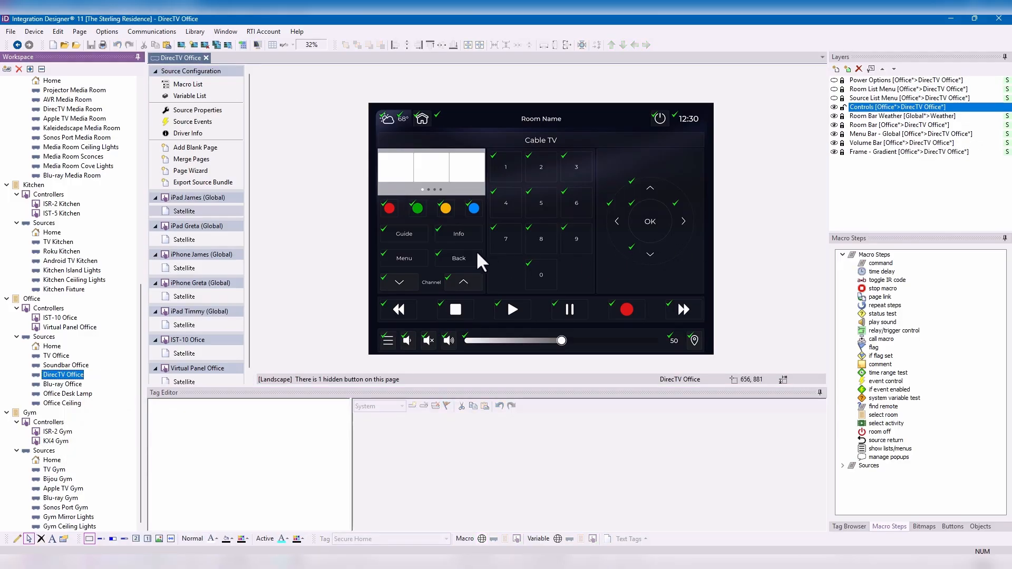
left_click(466, 235)
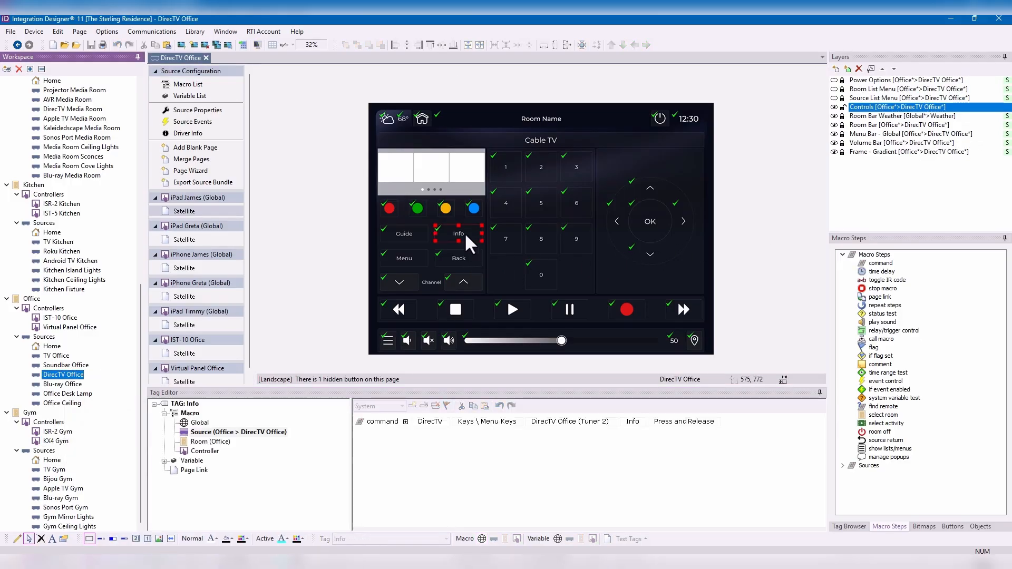
left_click(376, 539)
type("Secure Home")
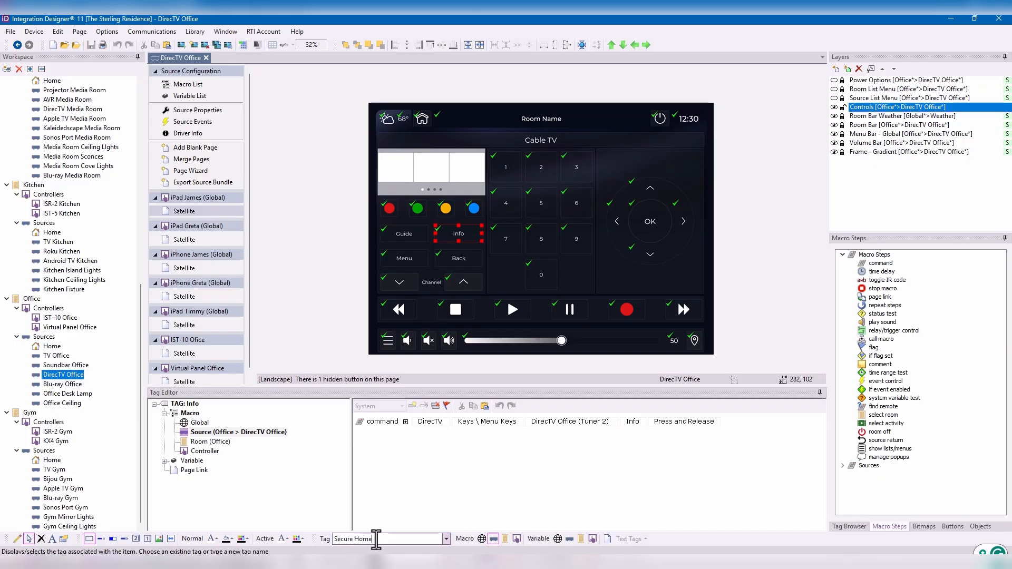
key("Return")
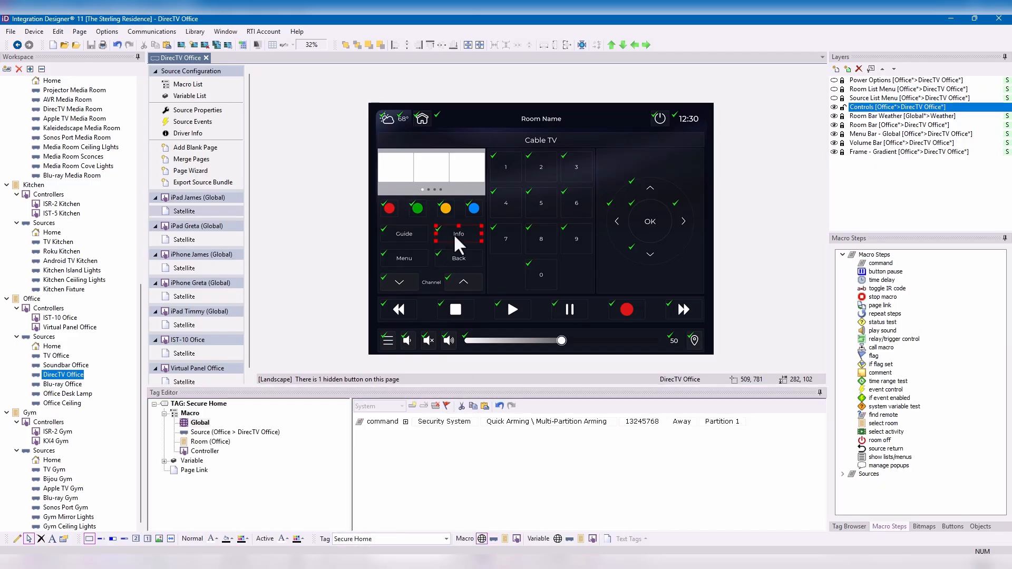
- Change the Info button's text on the DirecTV Office page to "Secure Home"
right_click(453, 233)
left_click(486, 257)
type("Secure")
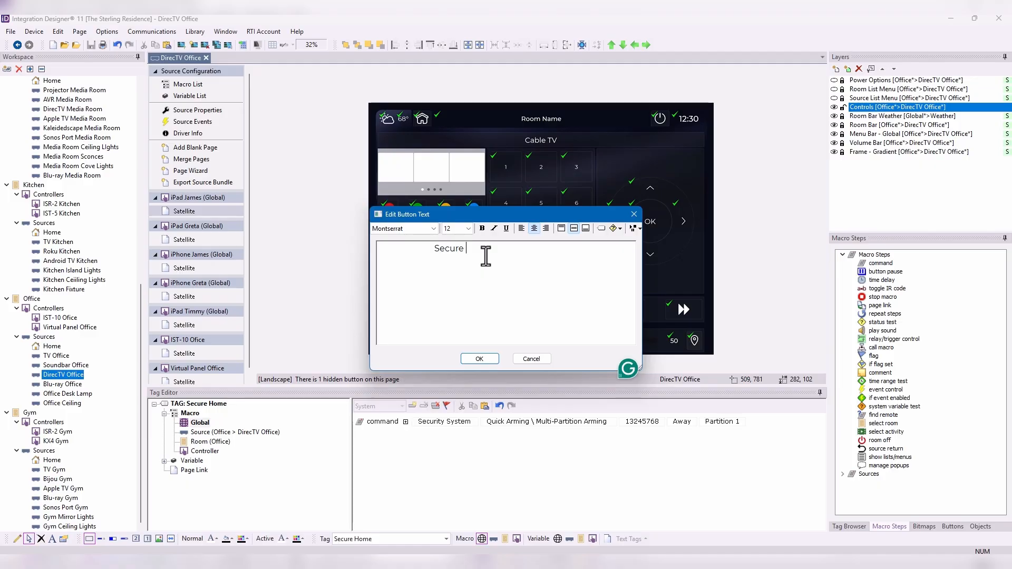
type(" Home")
left_click(480, 360)
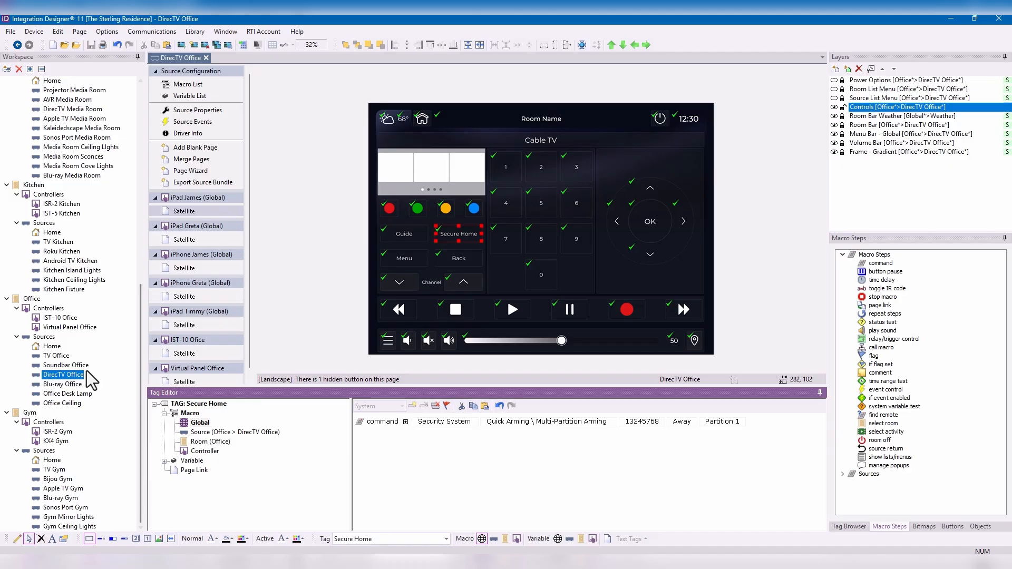
- Open the Kitchen Home source and replace the red minus button's "Dash" tag on the remote with "Secure Home"
double_click(45, 231)
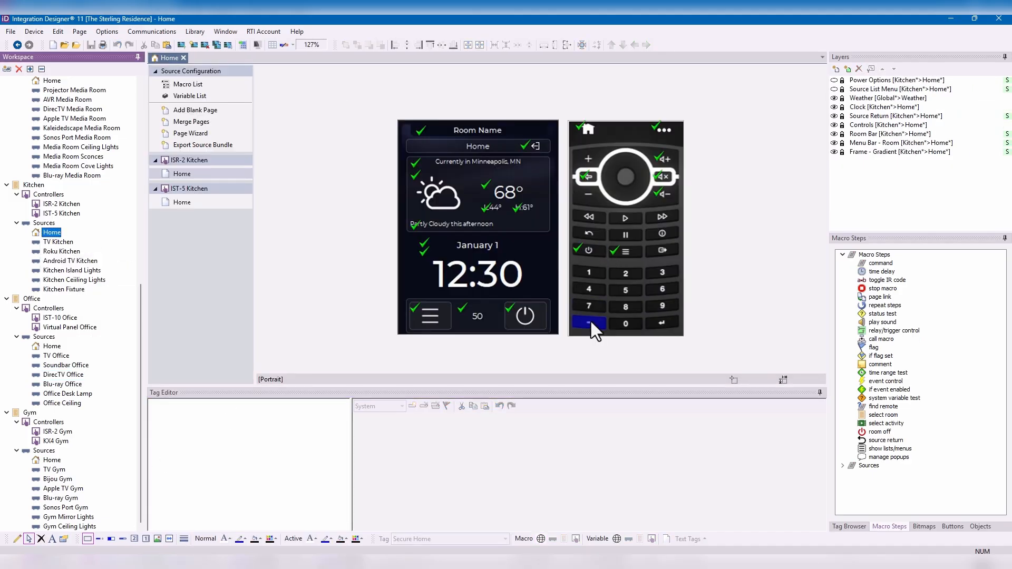
left_click(591, 323)
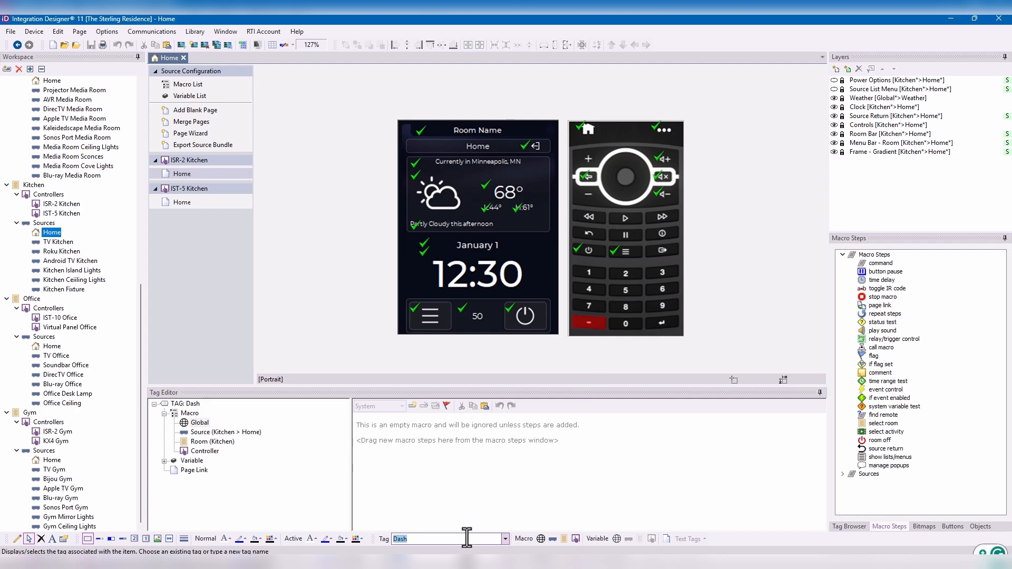
type("Secure Home")
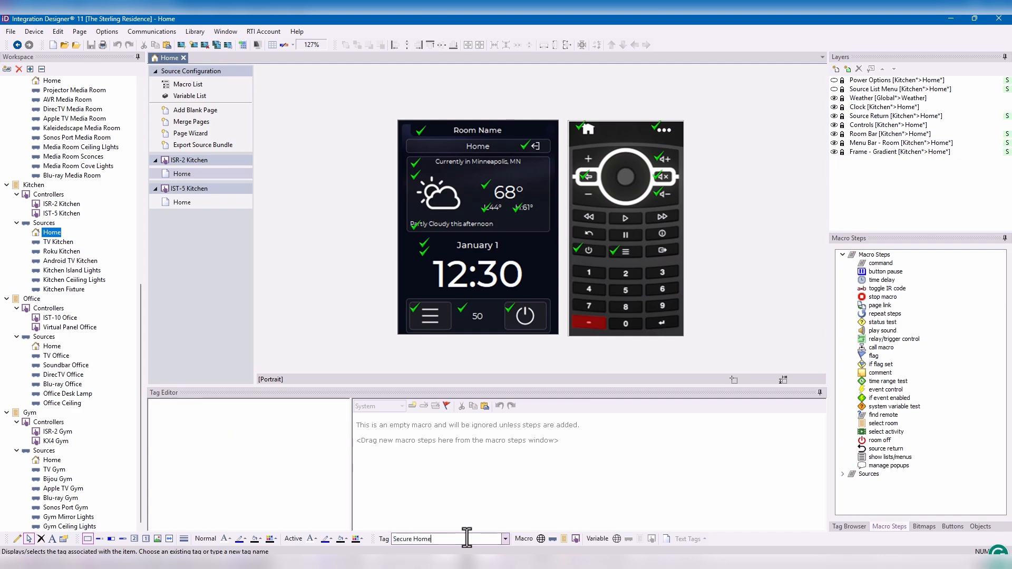
key("Return")
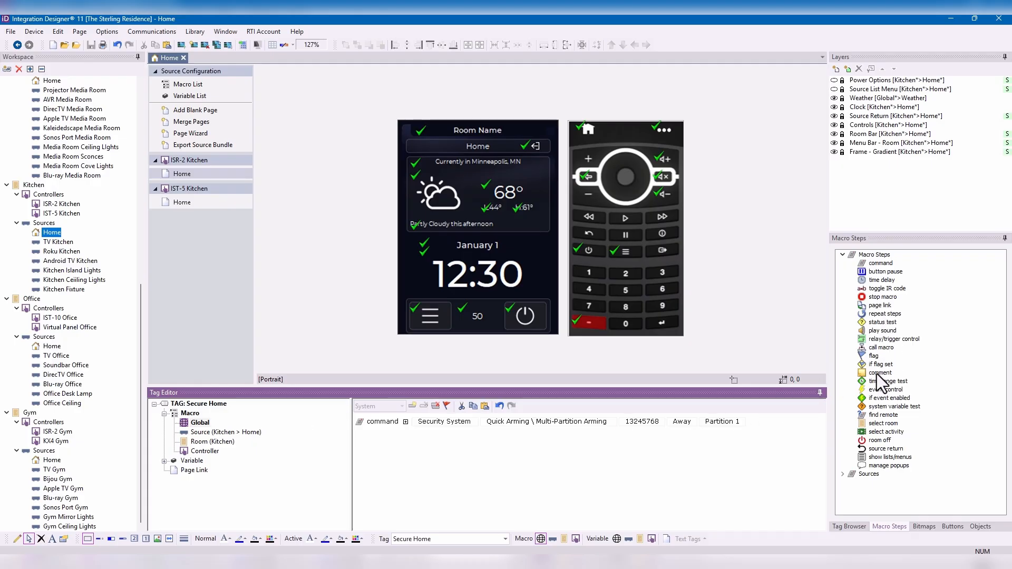
- Add a relay/trigger control step to the global Secure Home macro, using Relay 1 with On / Close
double_click(895, 339)
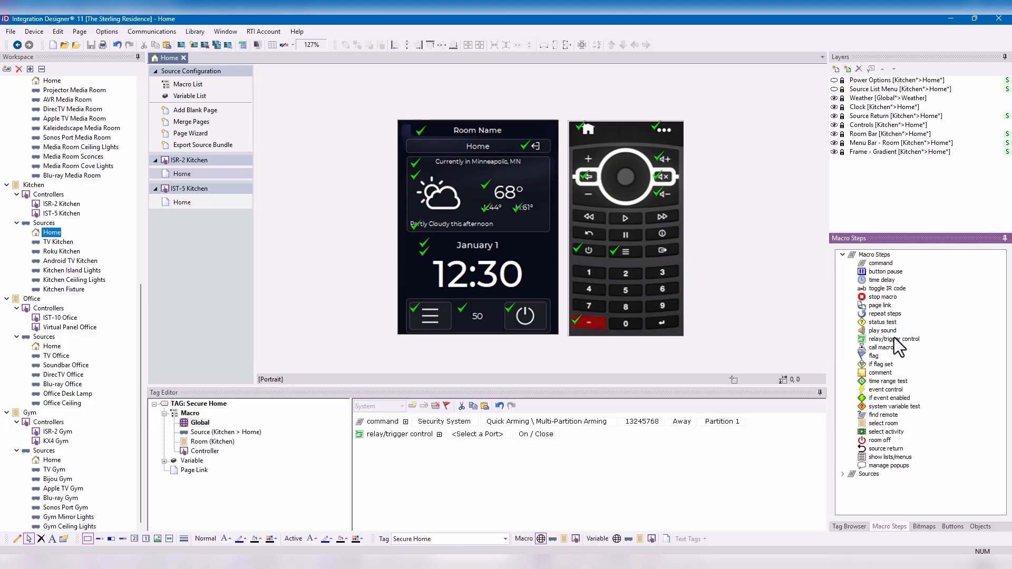
left_click(485, 435)
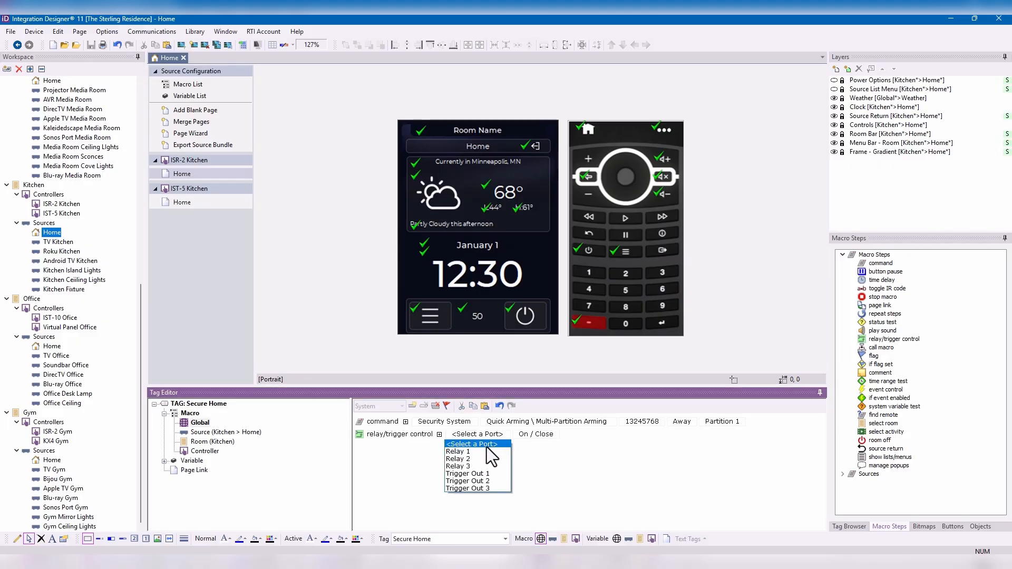
left_click(485, 452)
left_click(522, 439)
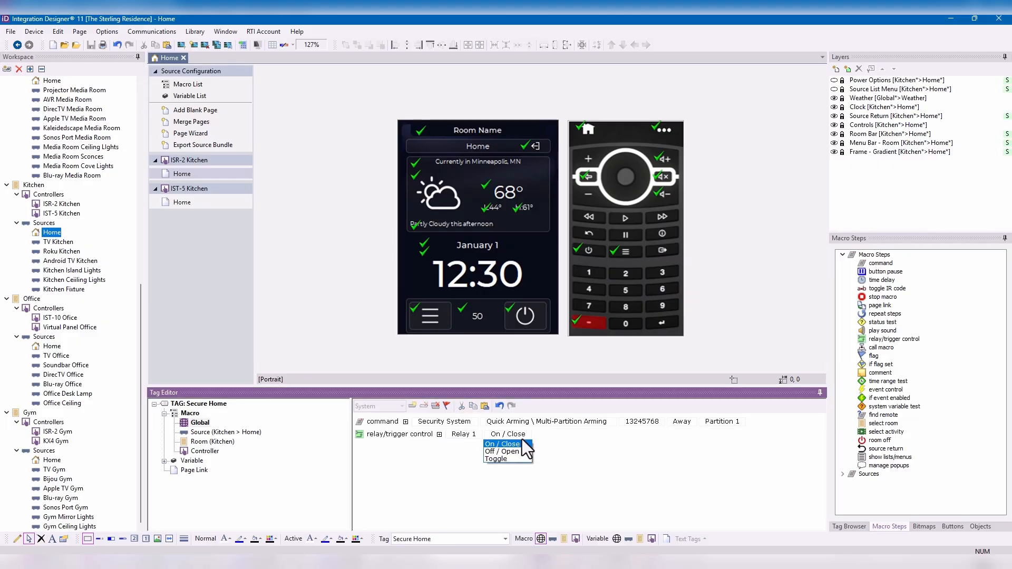
left_click(521, 444)
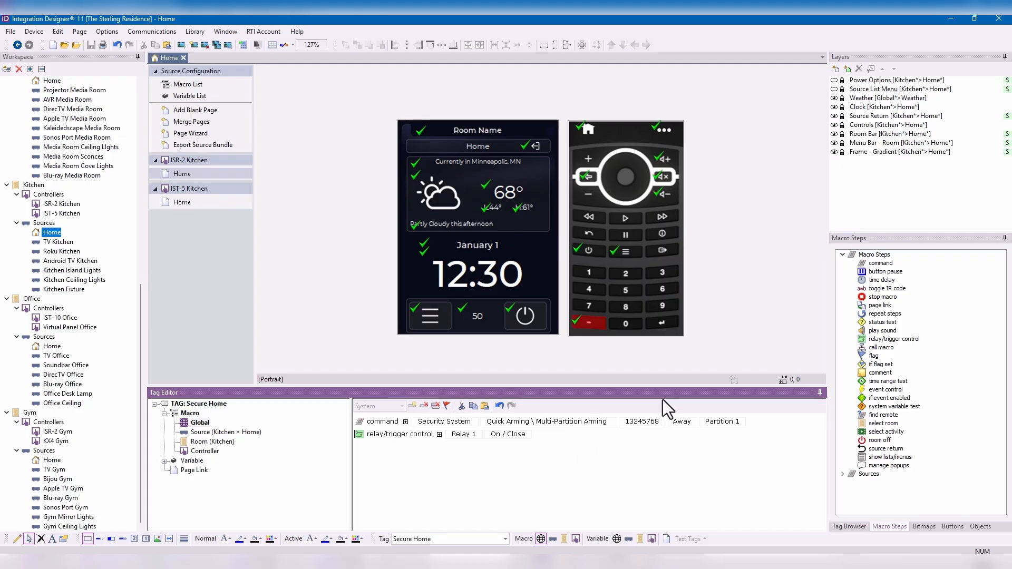
- Add a Lutron RadioRa2 Lighting command to the macro: Keypads \ Phantom Keypad Button (ID 1), button 12, Press (3)
double_click(879, 264)
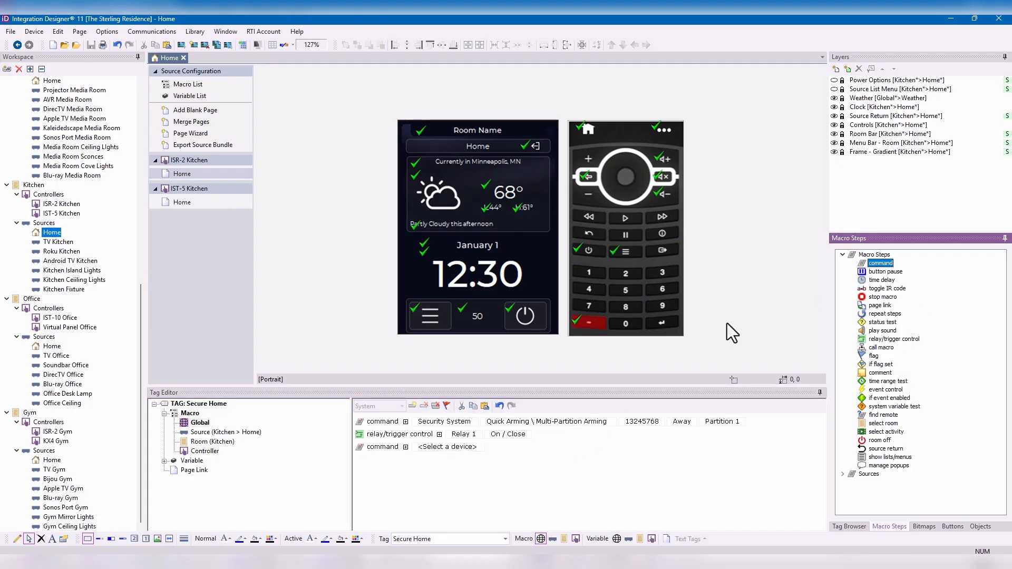
left_click(438, 447)
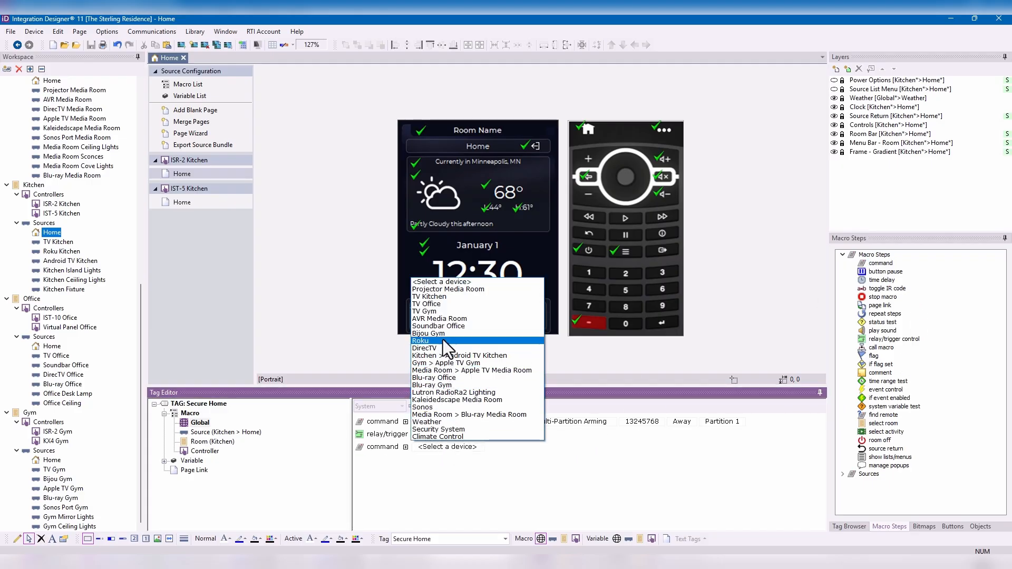
left_click(434, 393)
left_click(562, 447)
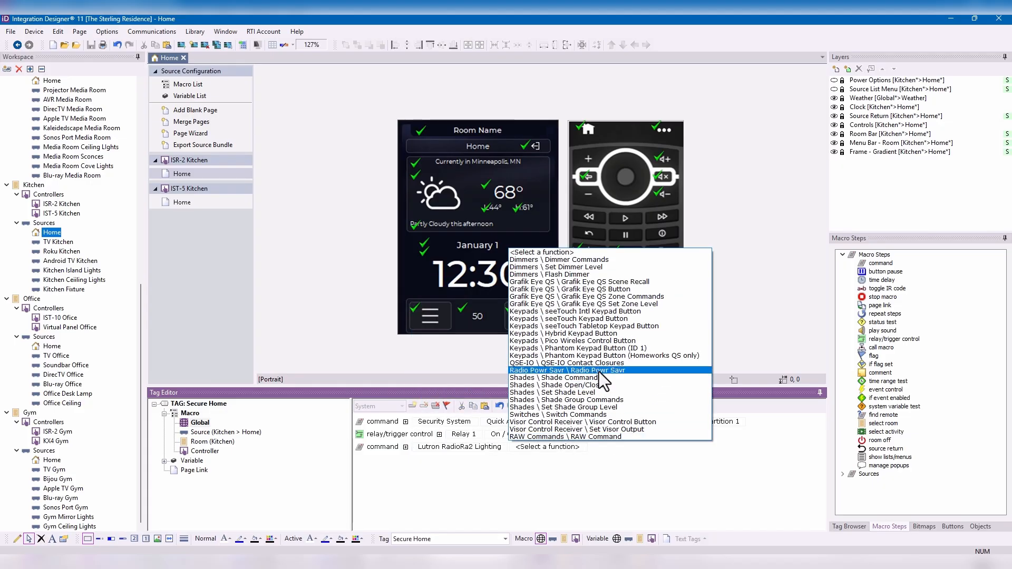
left_click(605, 349)
left_click(667, 446)
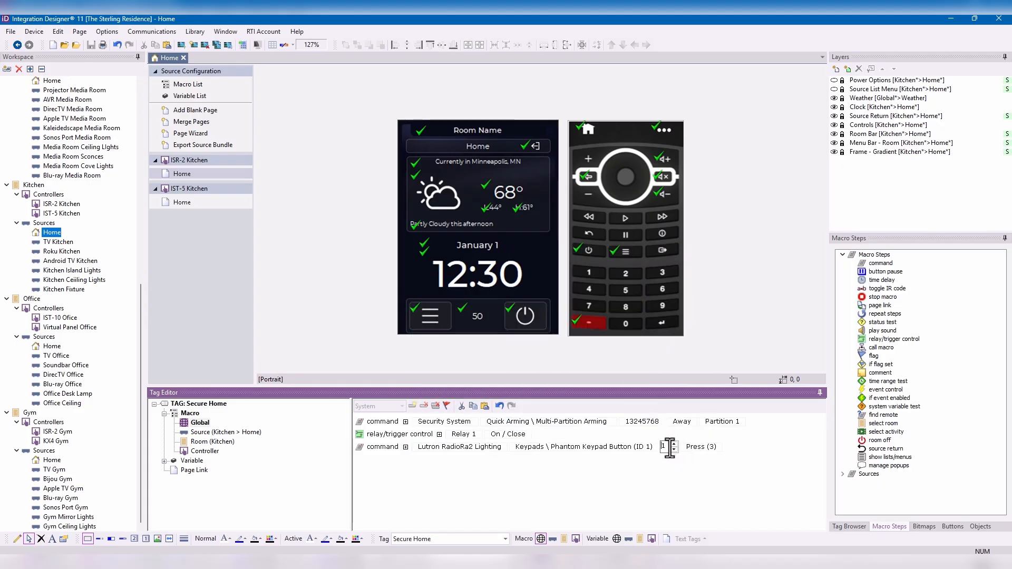
left_click(675, 444)
left_click(675, 444)
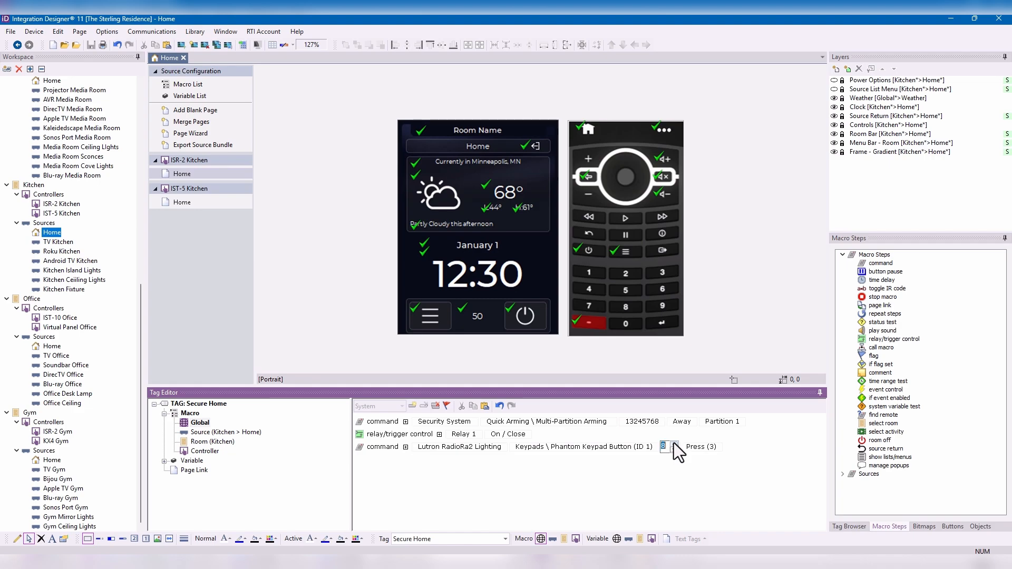
left_click(651, 478)
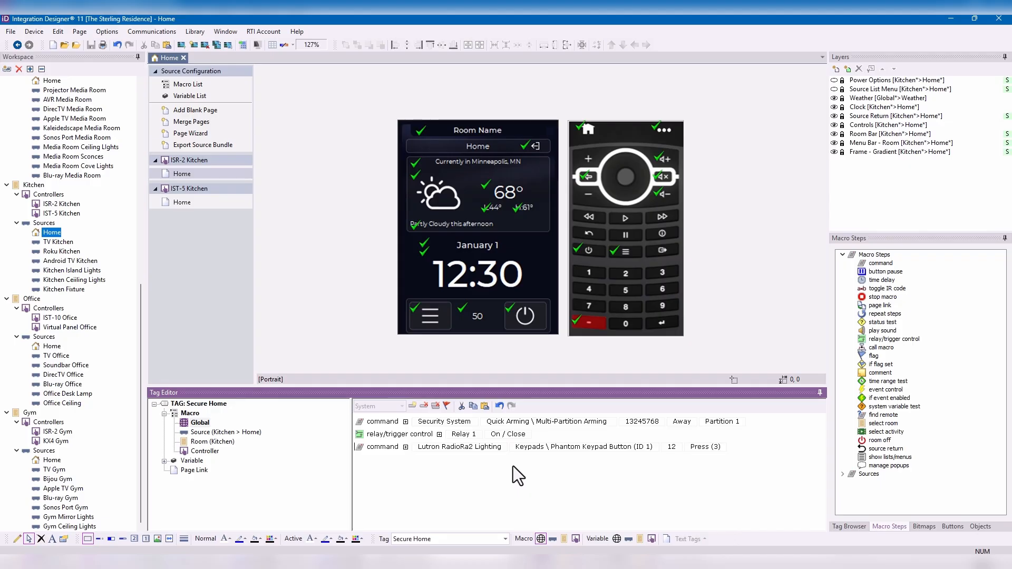
- Open the Apple TV Gym source and replace the TV+ button's tag with "Secure Home"
left_click(71, 498)
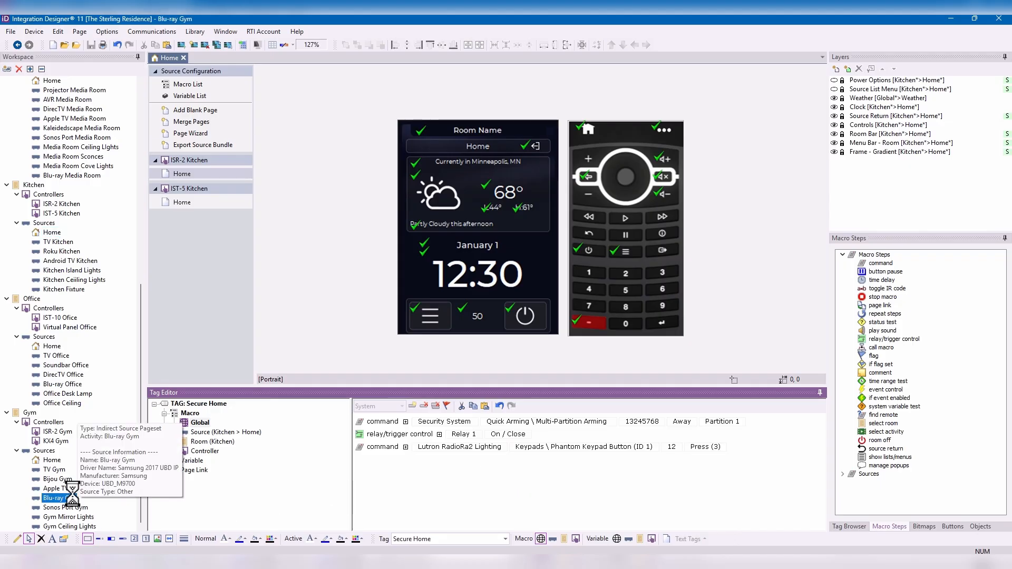
left_click(57, 488)
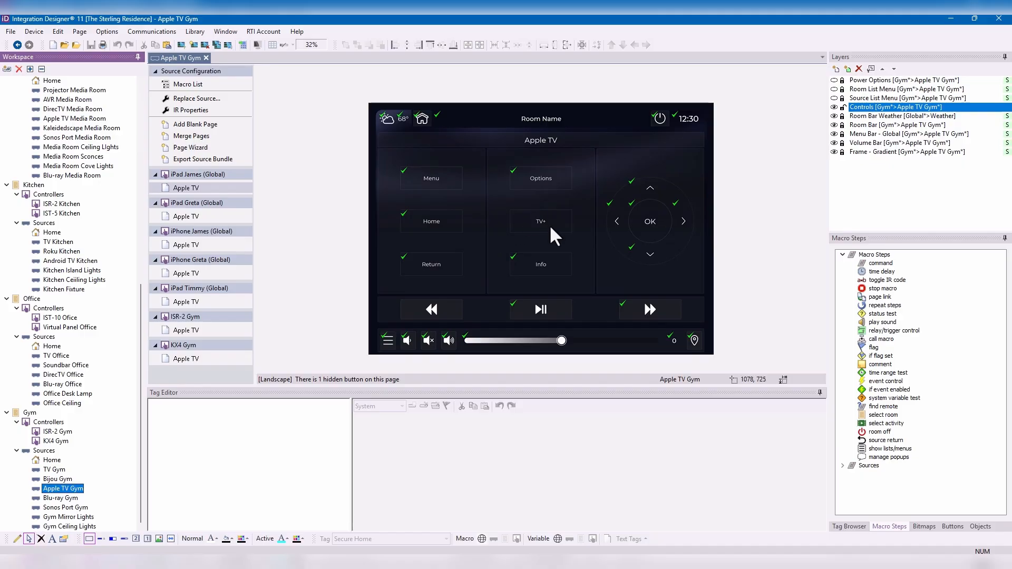
left_click(551, 229)
left_click(397, 538)
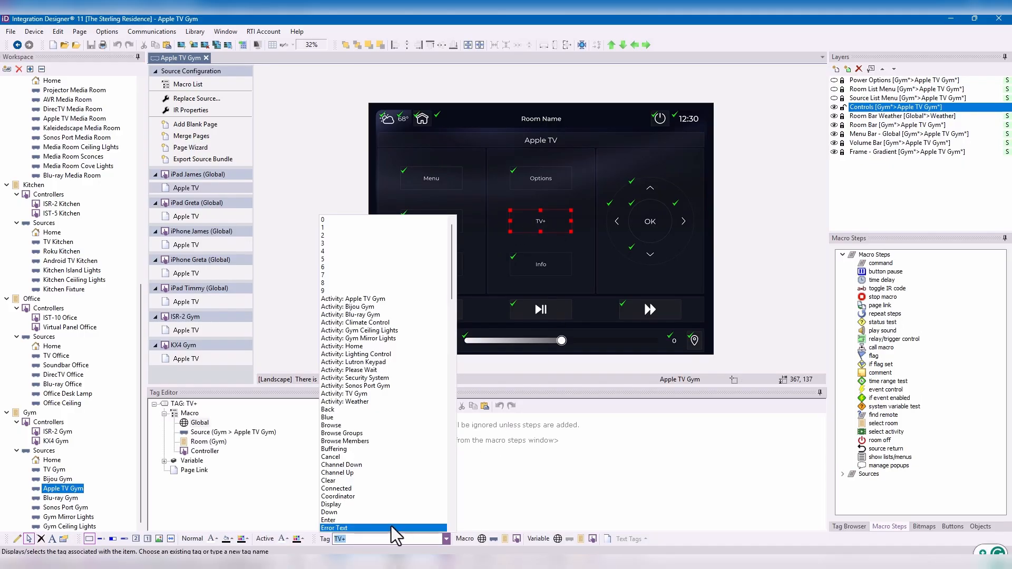
type("Secure HOme")
key("Return")
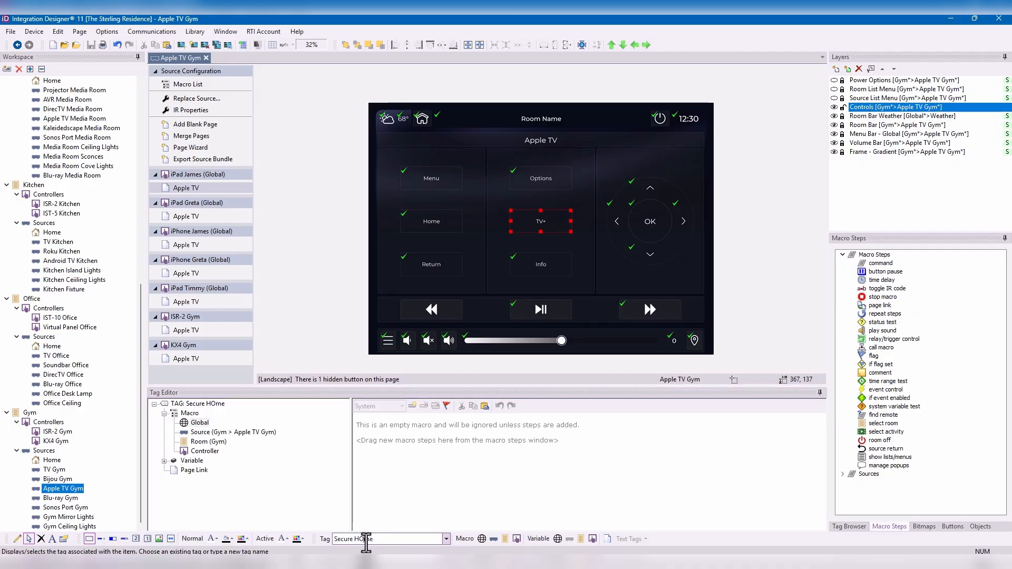
left_click_drag(354, 539, 366, 539)
type("Ho")
key("Return")
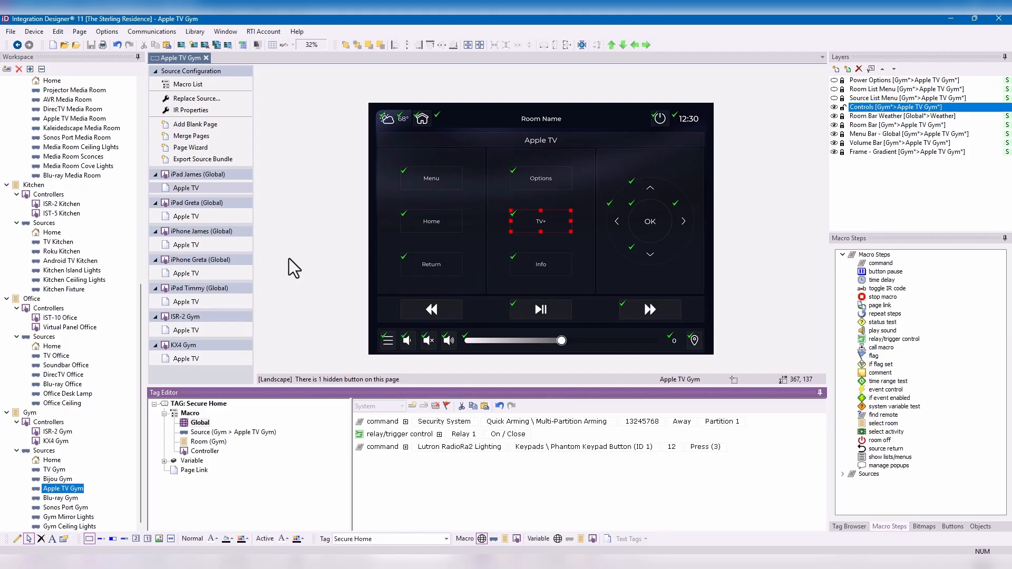
- Rename the ISR-4 Media Room controller by appending its user's first name
scroll(45, 227, "up", 9)
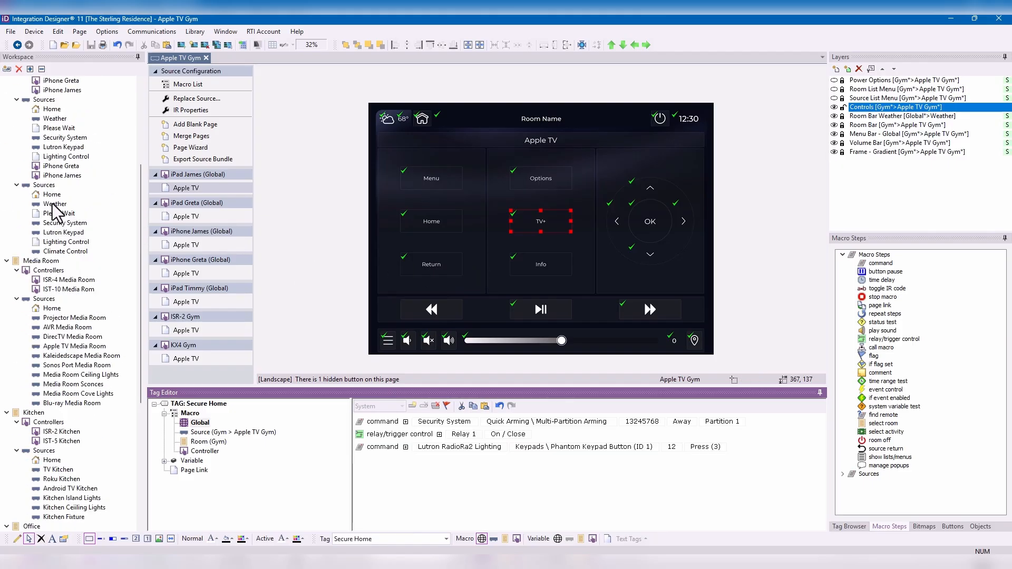
scroll(128, 330, "down", 2)
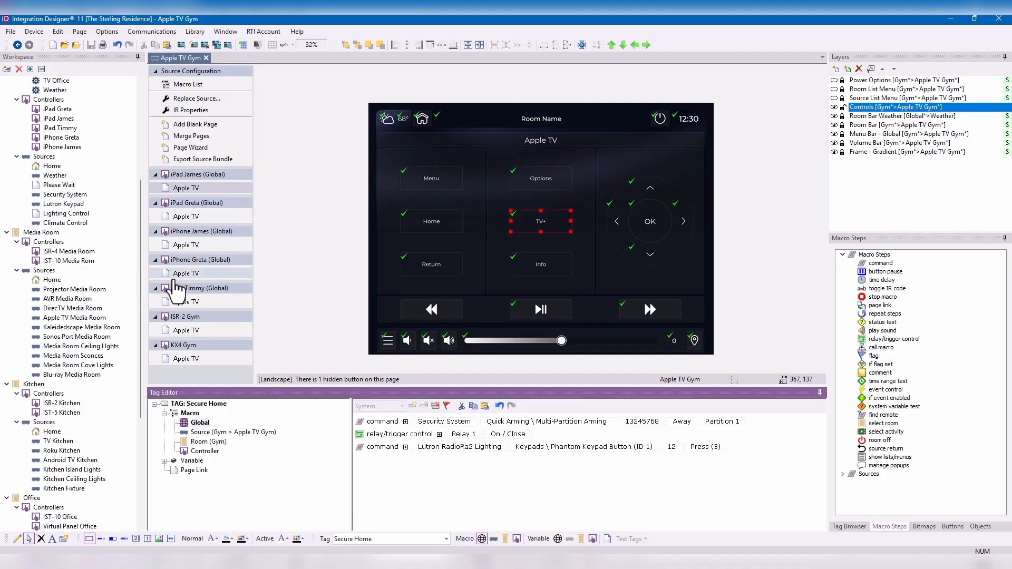
left_click(74, 252)
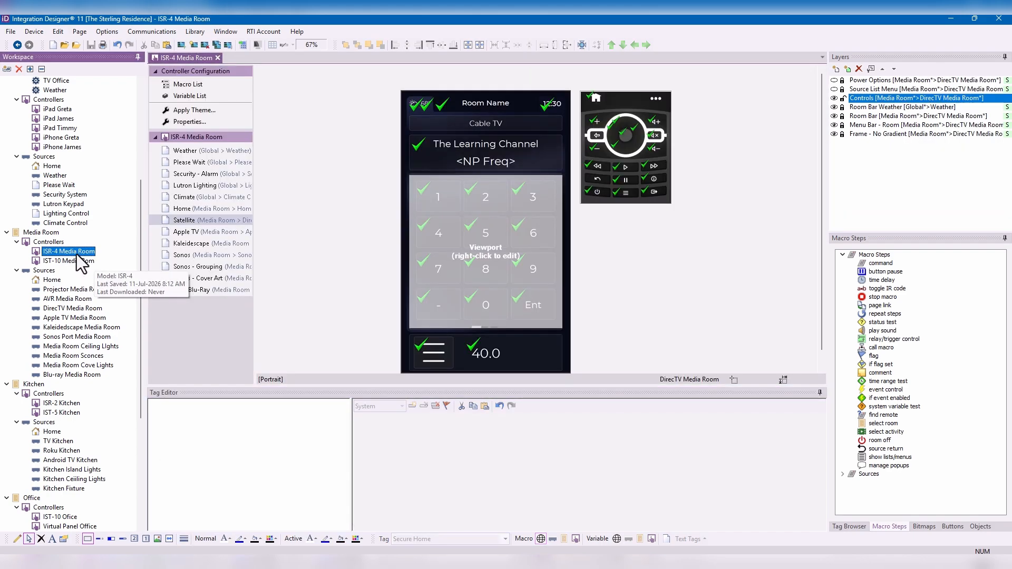
right_click(78, 253)
left_click(119, 273)
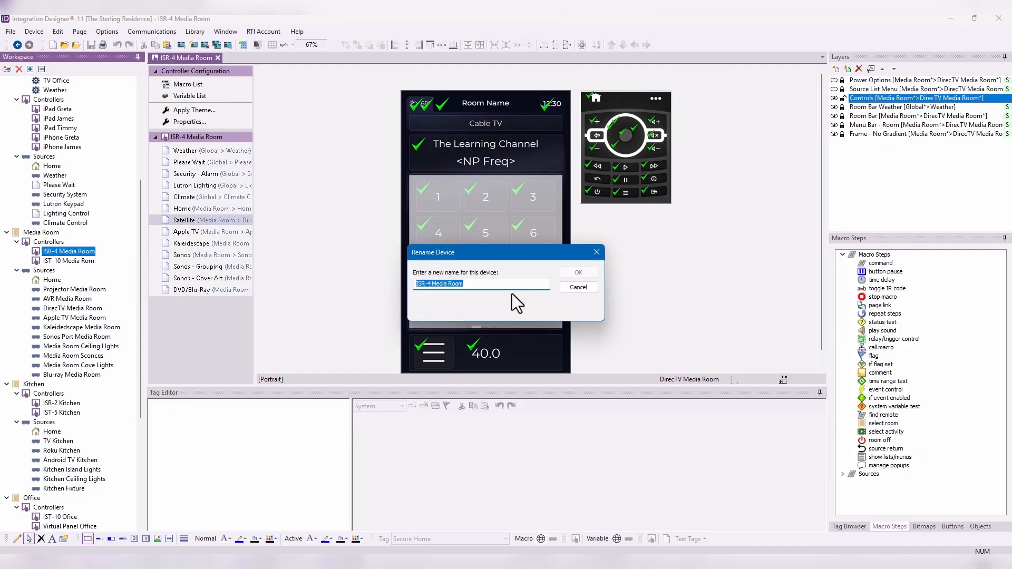
left_click(510, 286)
type("Tim")
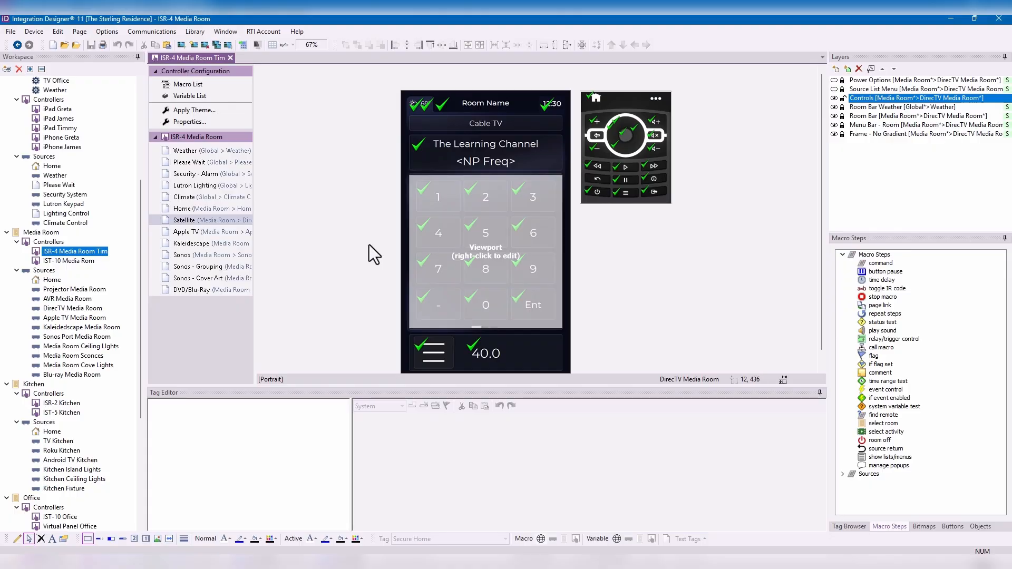
- Rename the IST-10 Media Rom controller by appending its user's first name
double_click(81, 264)
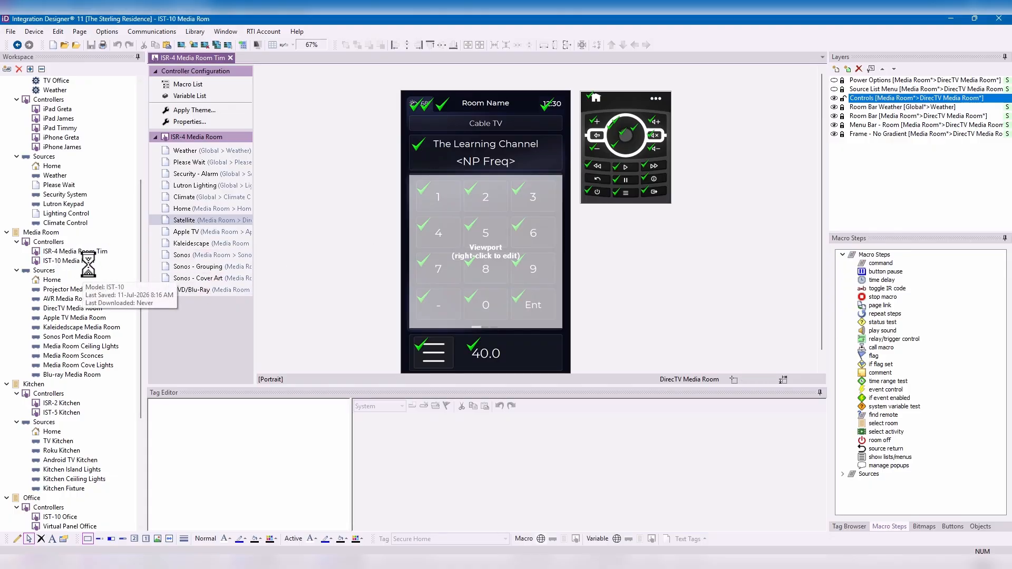
right_click(81, 265)
left_click(119, 284)
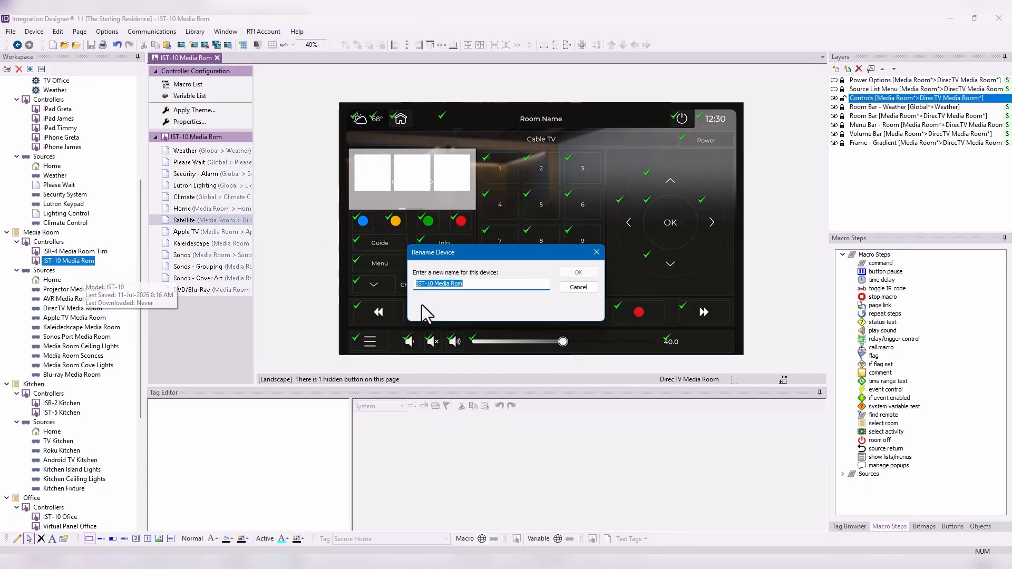
left_click(491, 285)
type("o")
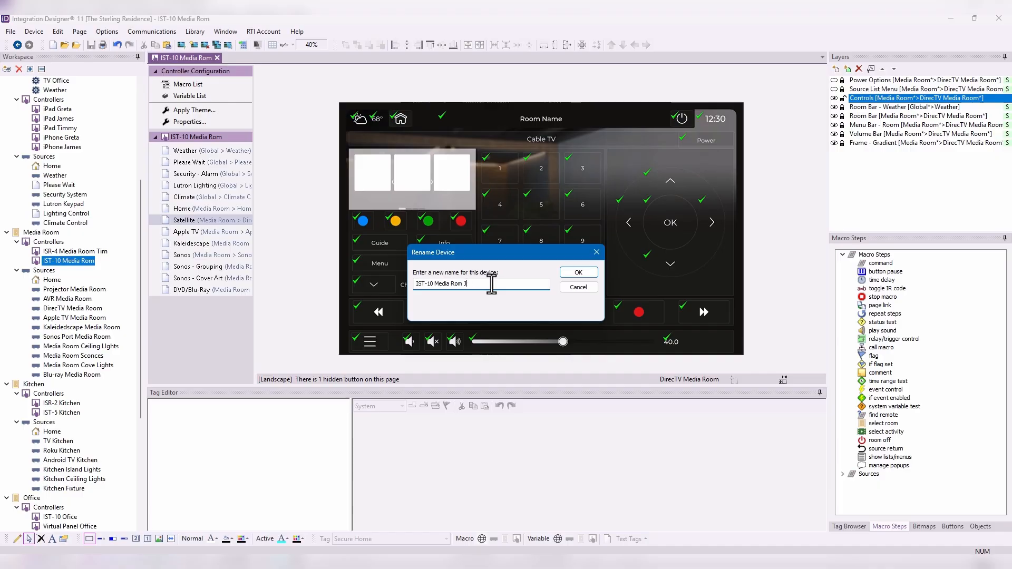
left_click(577, 272)
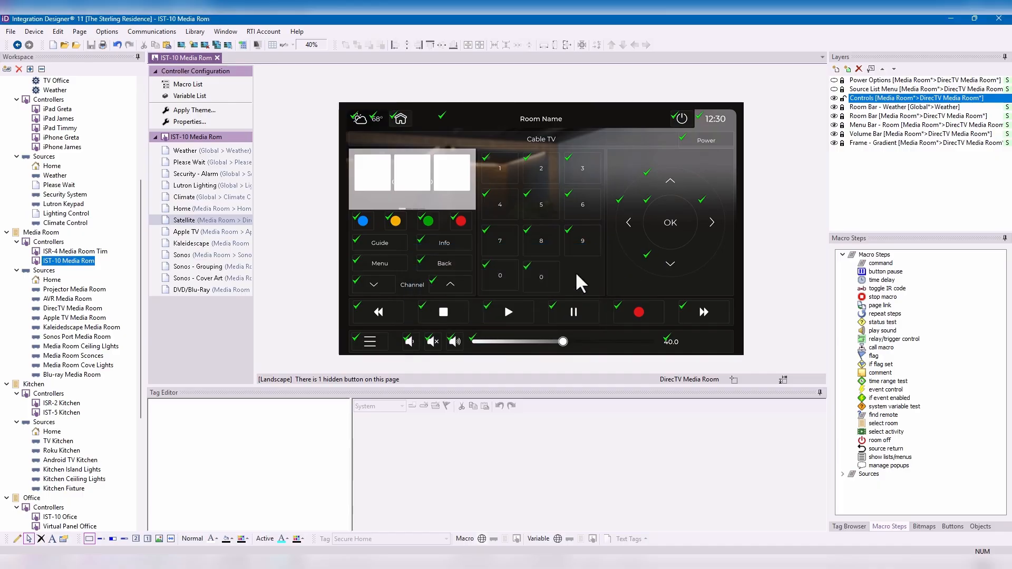
- Open the Blu-ray Media Room source, set the Secure Home button's tag to "Favorite DSP" and select the tag's Room (Media Room) macro
left_click(83, 252)
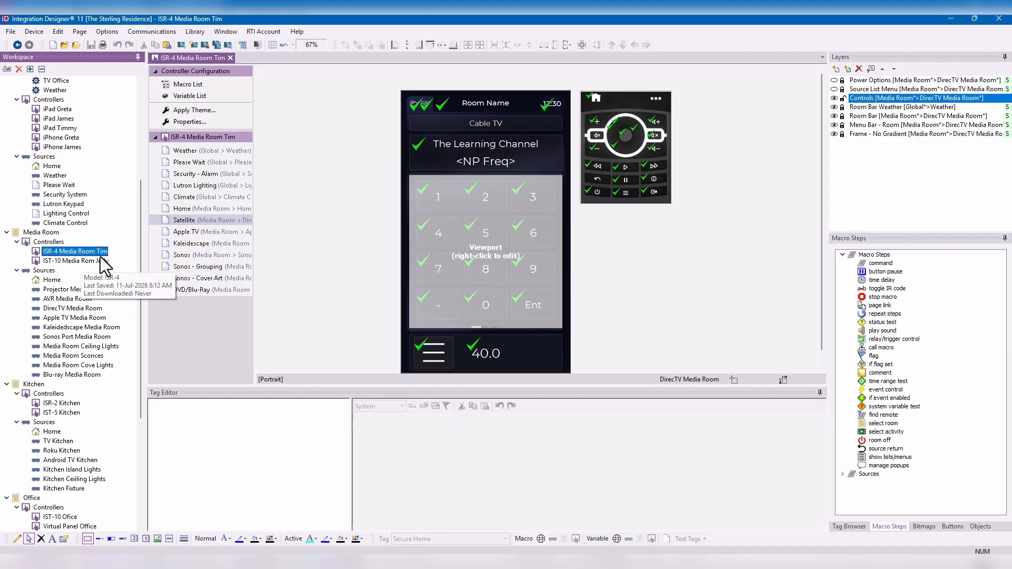
scroll(120, 271, "up", 2)
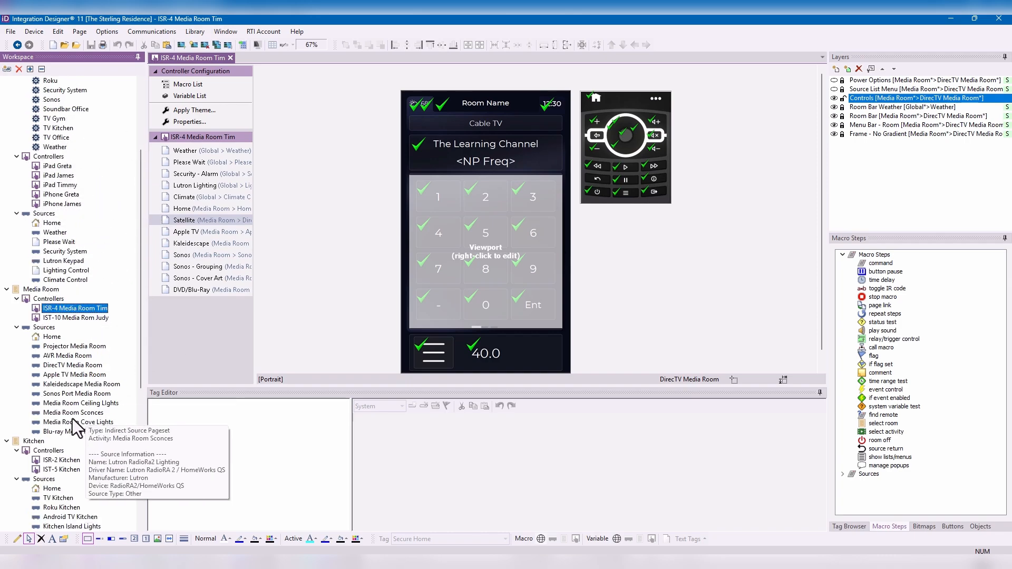
double_click(74, 431)
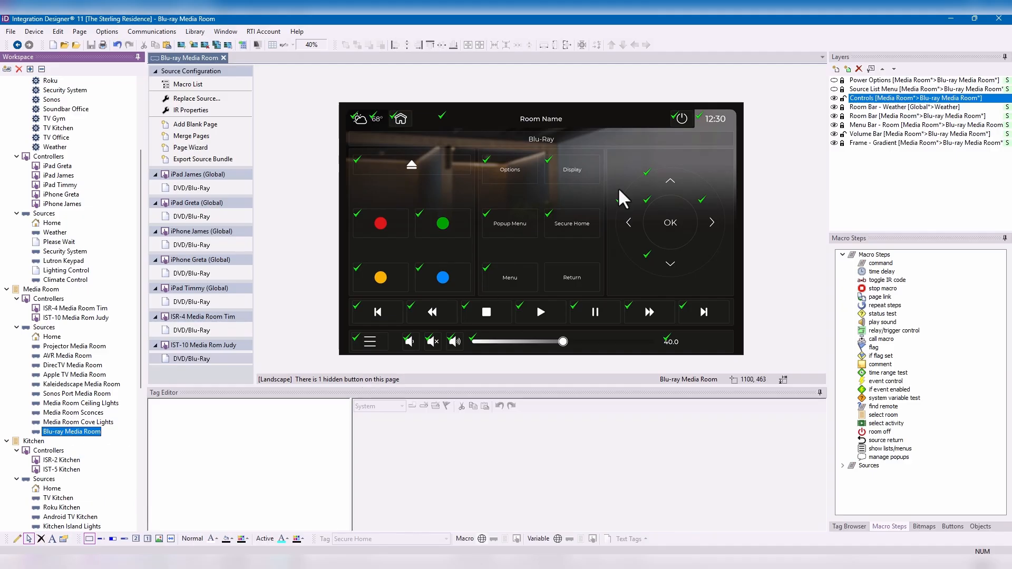
left_click(578, 236)
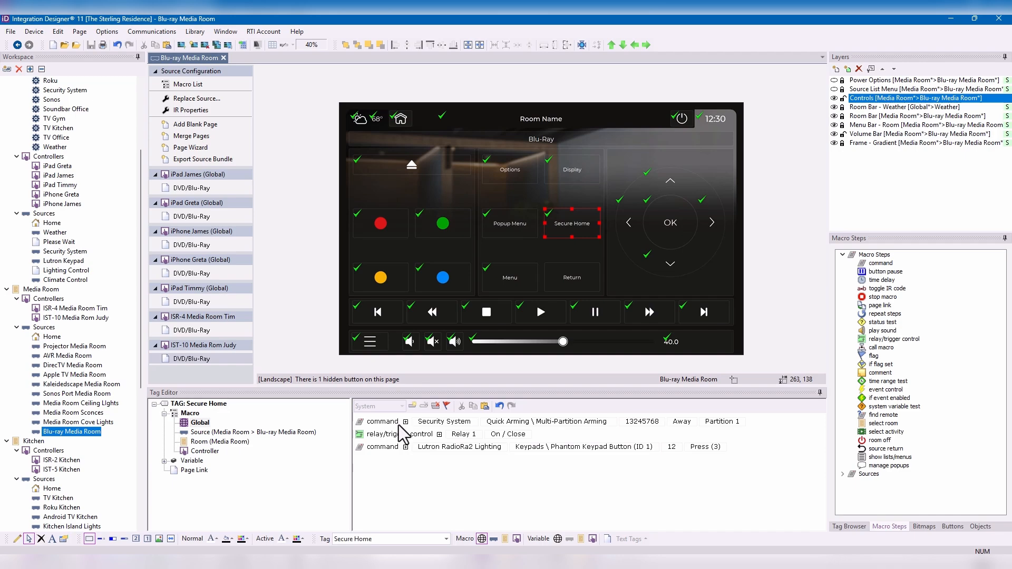
triple_click(380, 539)
type("Favo")
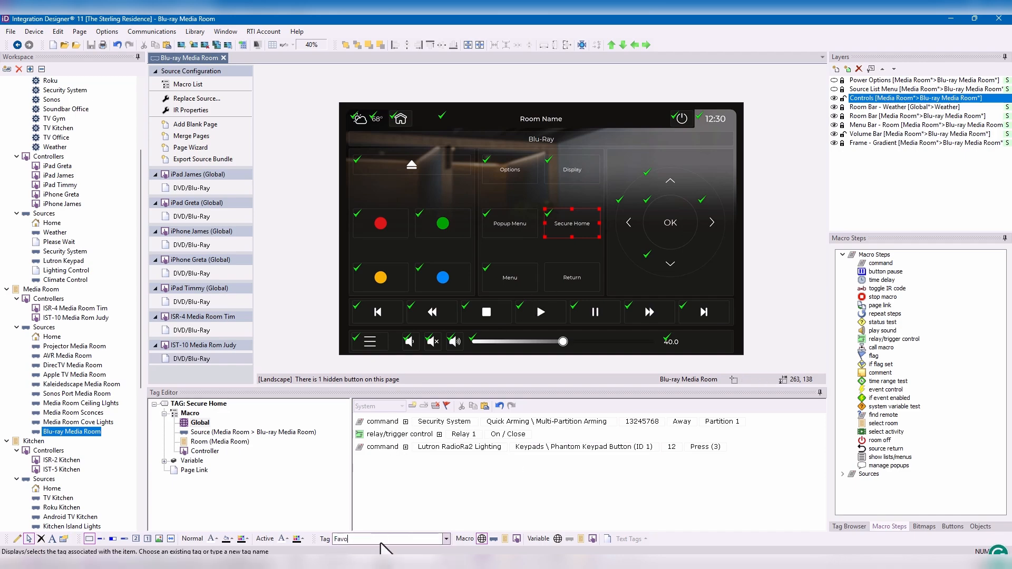
key("BackSpace")
key("BackSpace")
type("Vorit")
key("BackSpace")
key("BackSpace")
key("BackSpace")
key("BackSpace")
key("BackSpace")
type("vorite DSP")
key("Return")
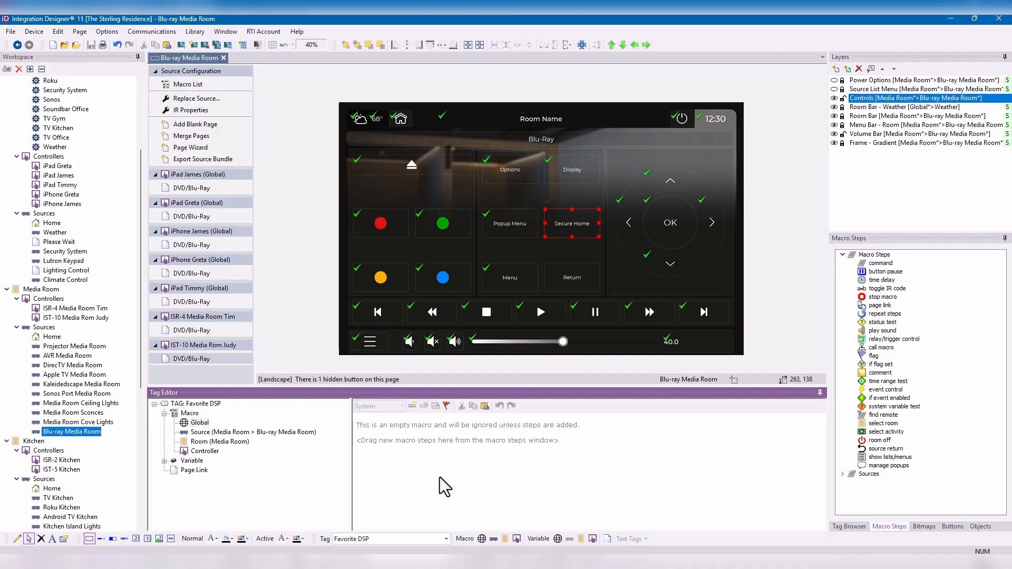
left_click(231, 443)
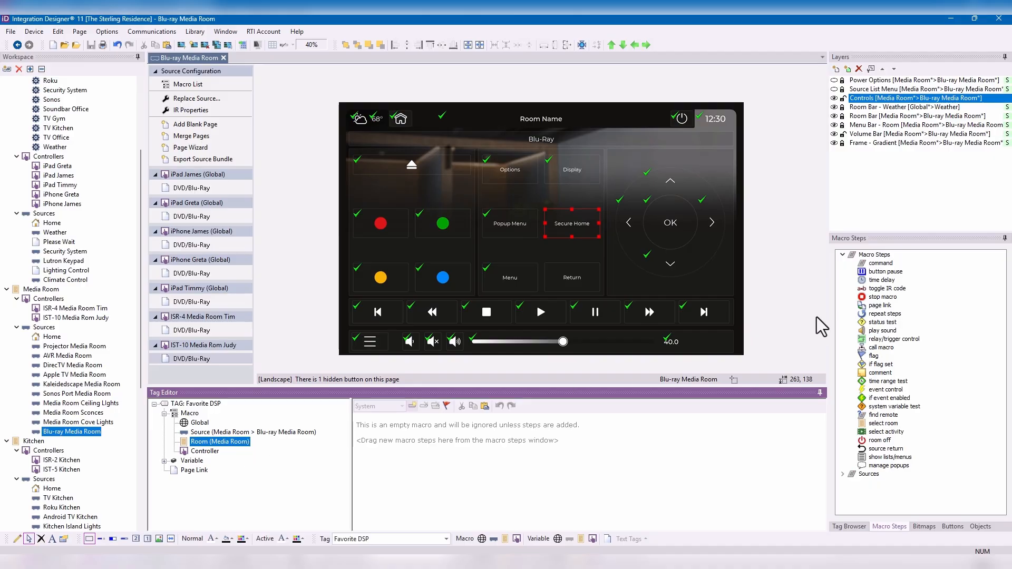
- Add a command step to the tag's room macro that sets AVR Media Room's Signal/Surround Formats \ Surround Mode to Dolby Digital
double_click(881, 263)
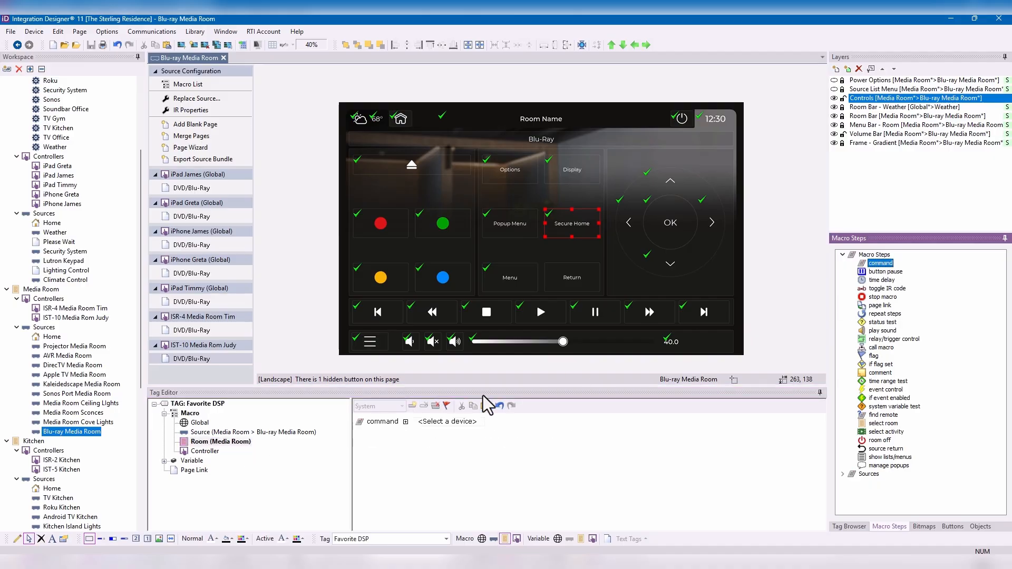
left_click(452, 422)
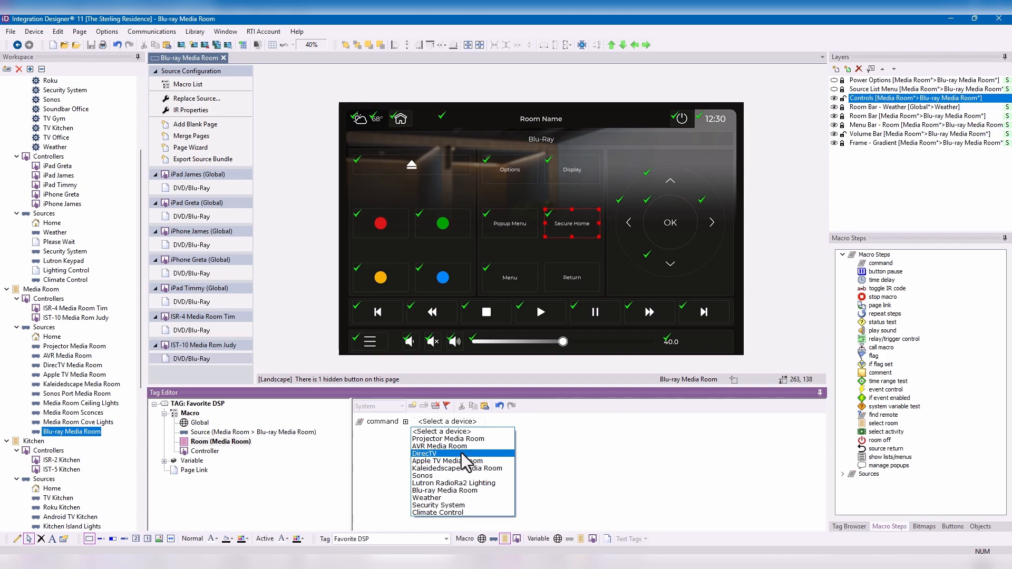
left_click(460, 447)
left_click(536, 425)
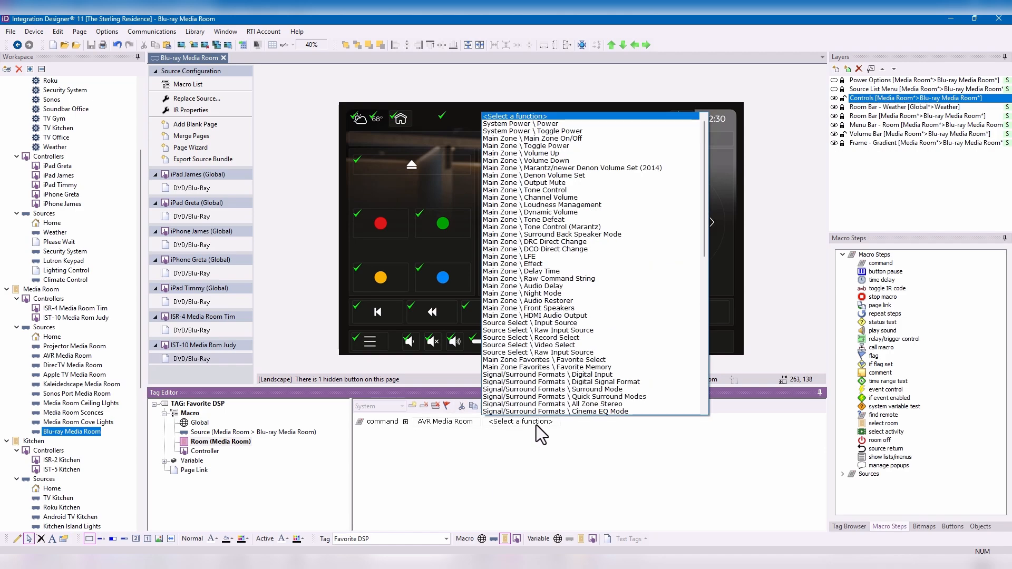
left_click(589, 390)
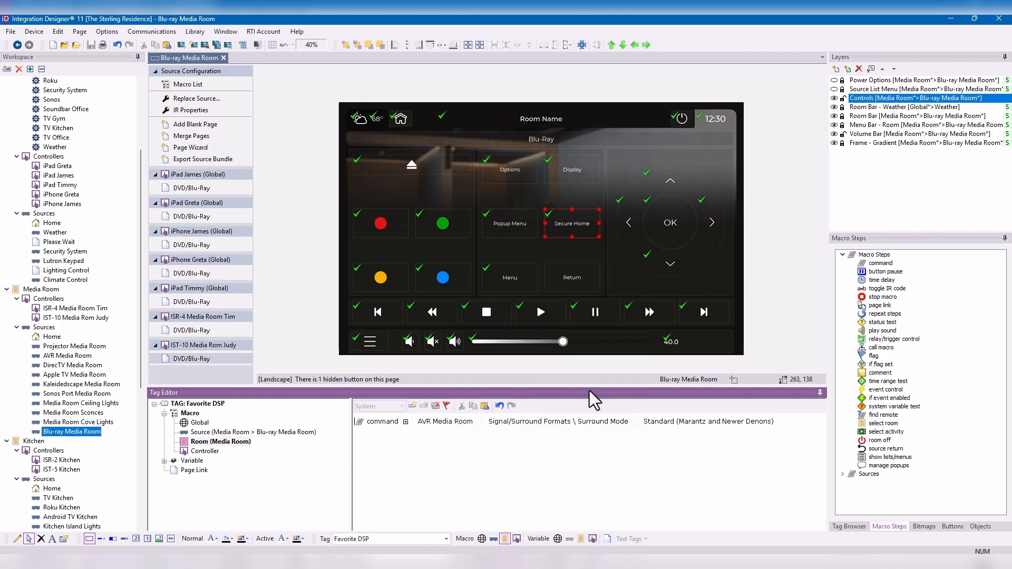
left_click(695, 424)
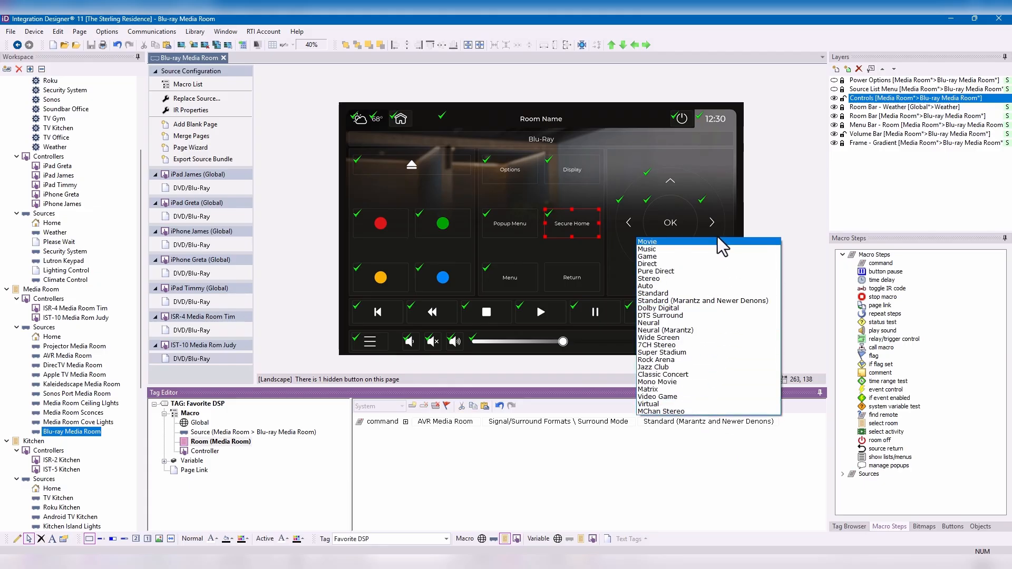
left_click(705, 308)
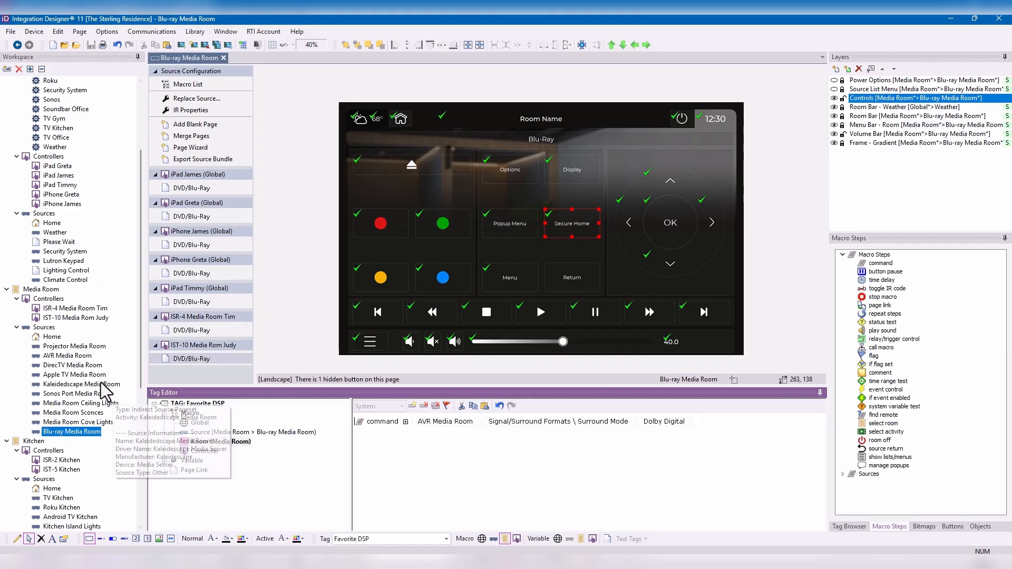
- Open the Apple TV Media Room source's ISR-4 page and set the TV icon button's tag to "Favorite DSP"
left_click(74, 375)
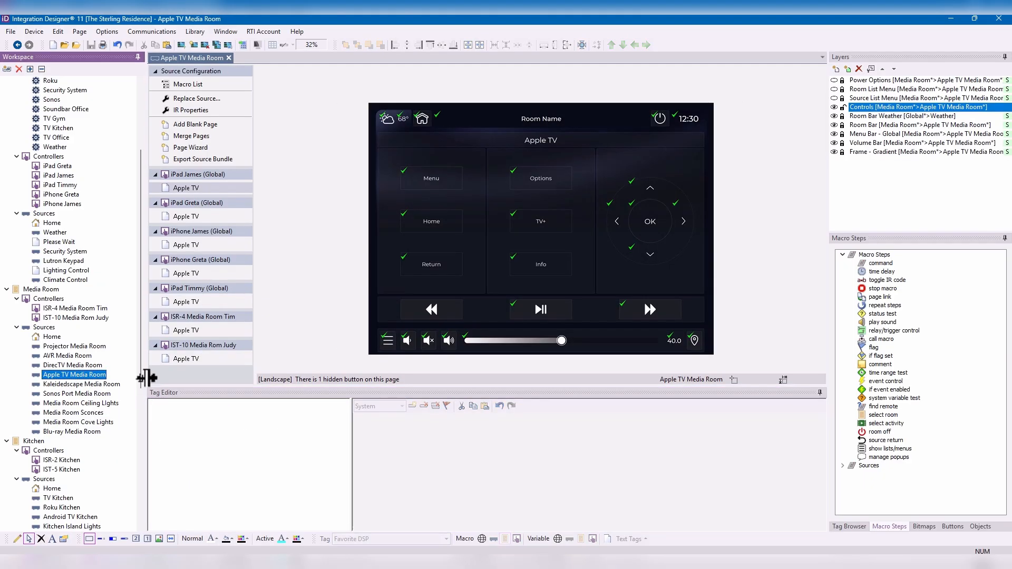
left_click(203, 331)
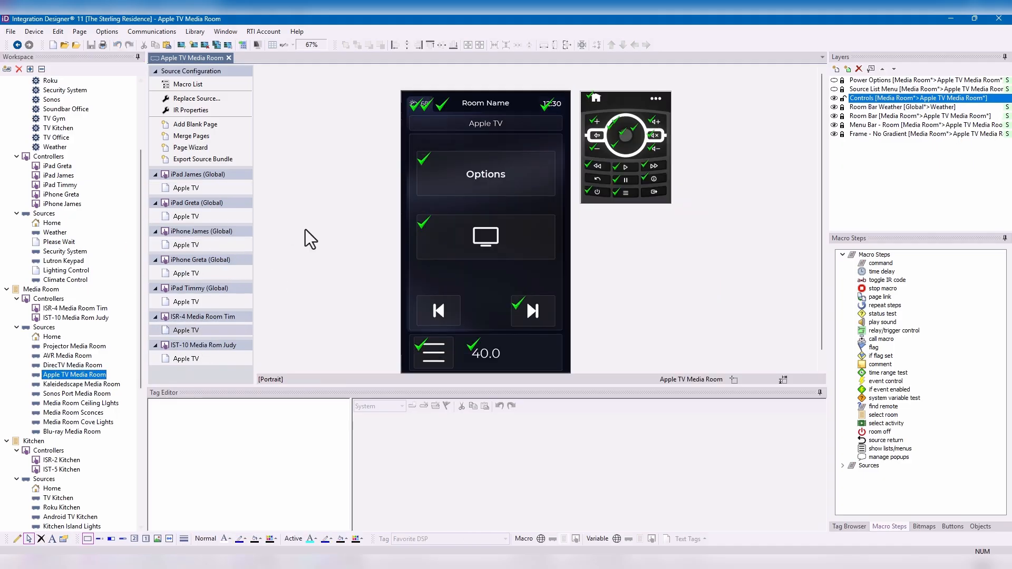
left_click(485, 244)
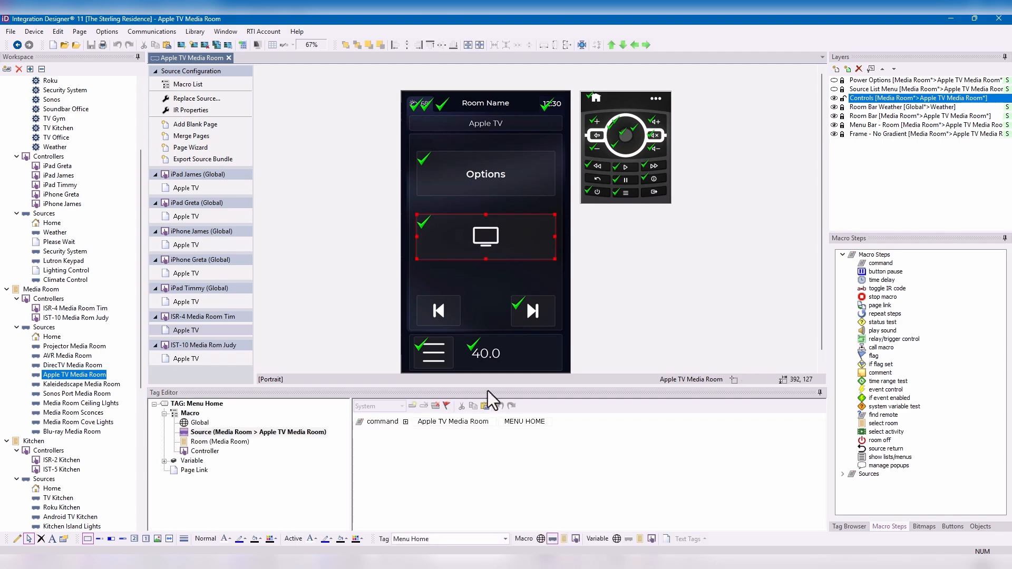
left_click(430, 540)
type("F")
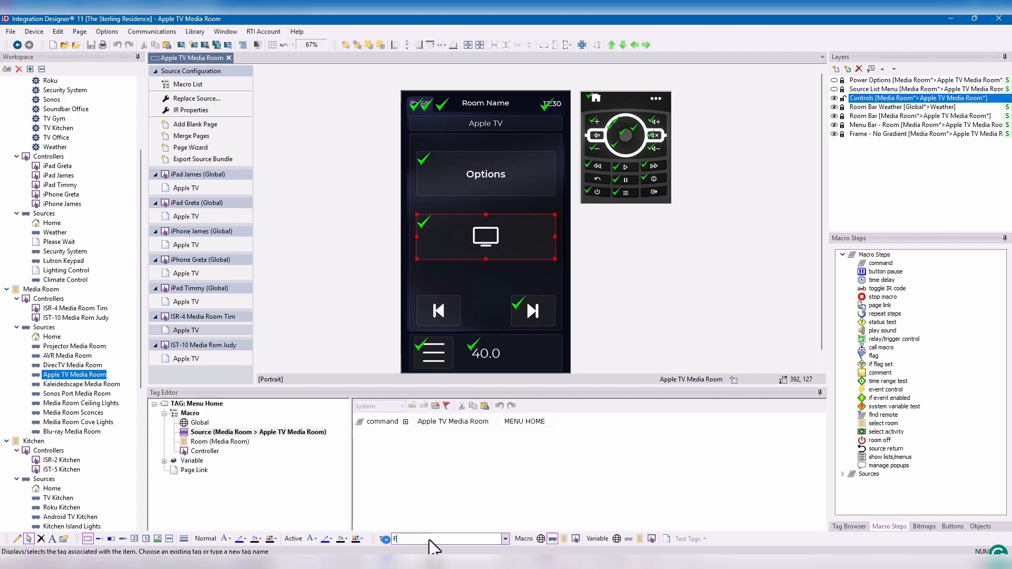
type("avorite DSP")
key("Return")
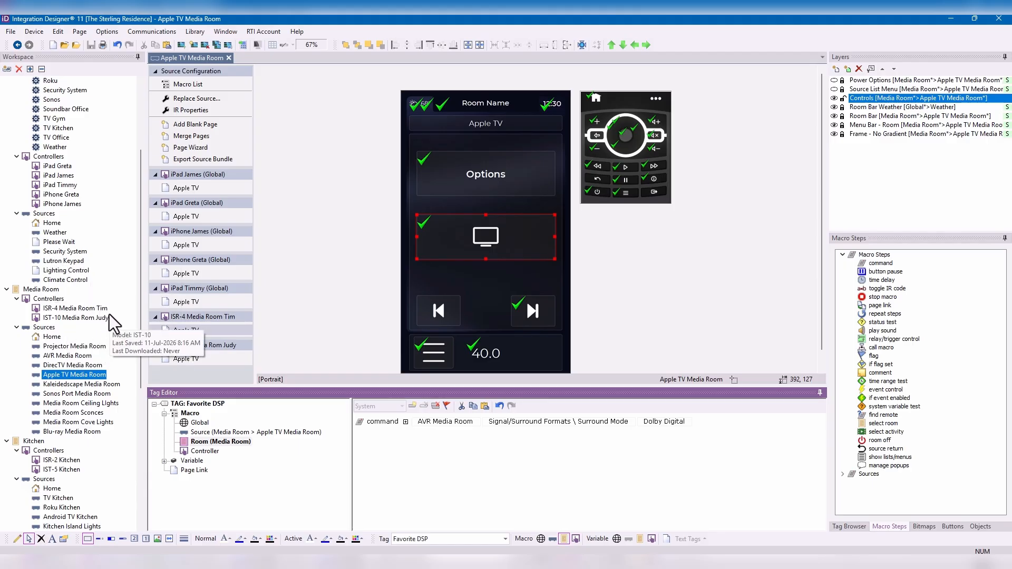
- Search the bitmap libraries for "dsp" and "speaker", and replace the TV icon on the Favorite DSP button with a round speaker bitmap
left_click(468, 244)
right_click(468, 243)
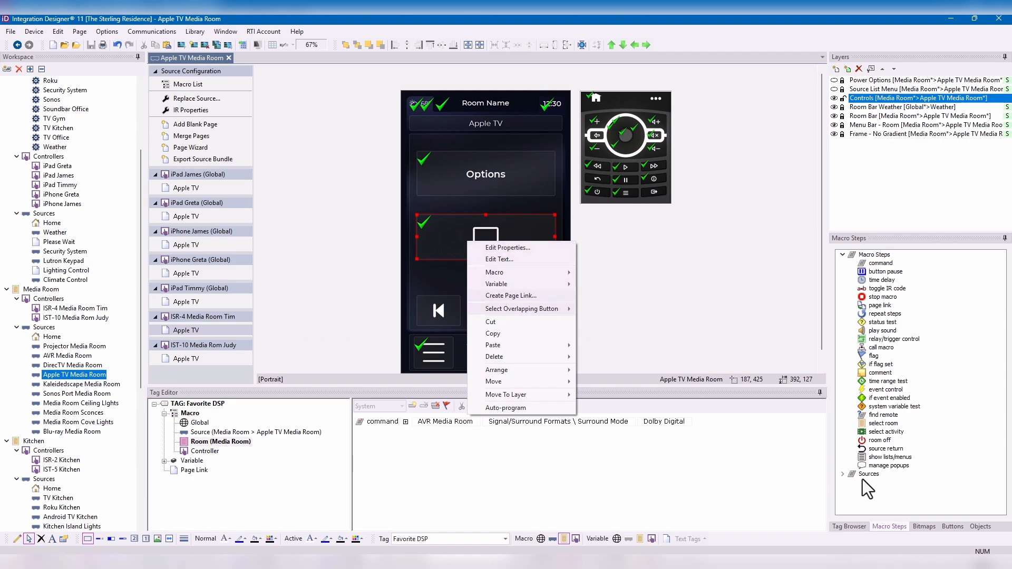
left_click(928, 527)
left_click_drag(877, 279, 823, 279)
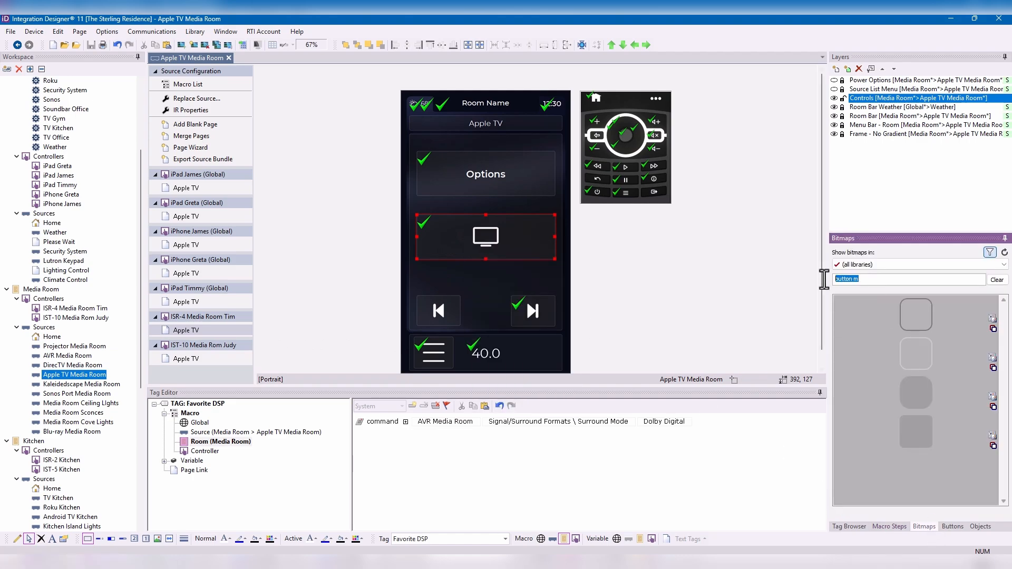
type("dsp")
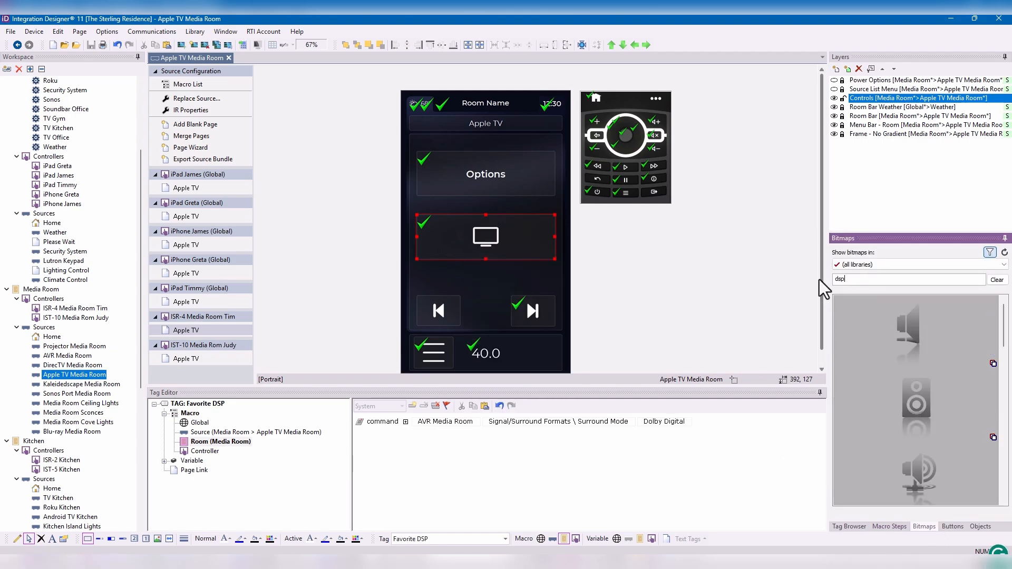
scroll(949, 384, "down", 1)
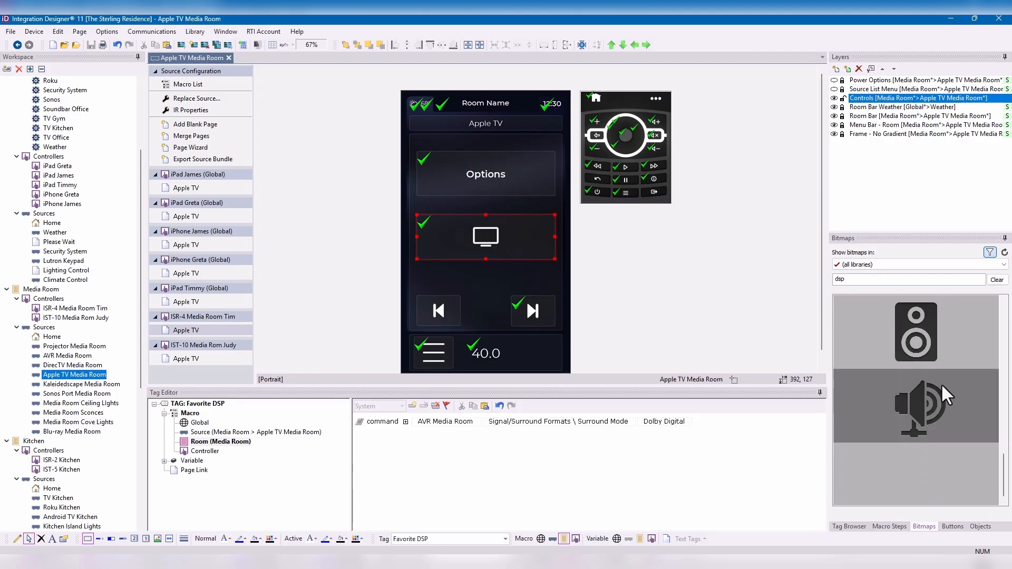
left_click_drag(870, 280, 820, 281)
type("speaker")
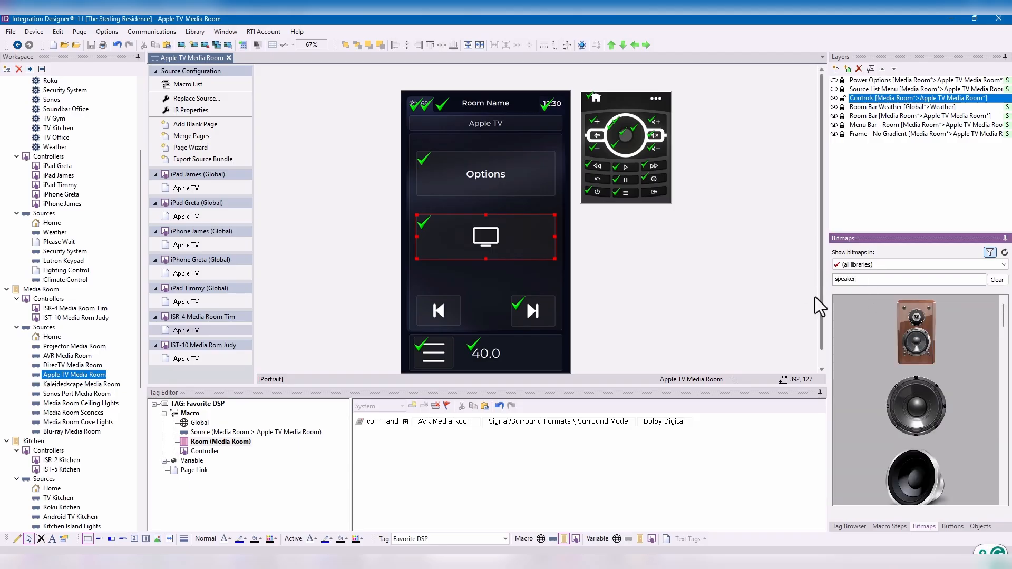
scroll(888, 358, "down", 1)
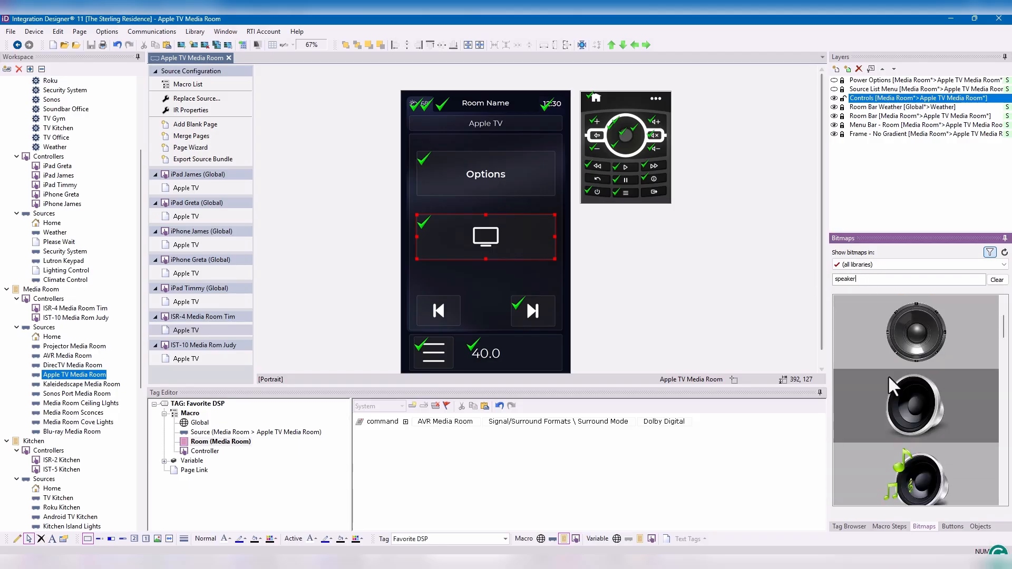
left_click_drag(888, 375, 527, 248)
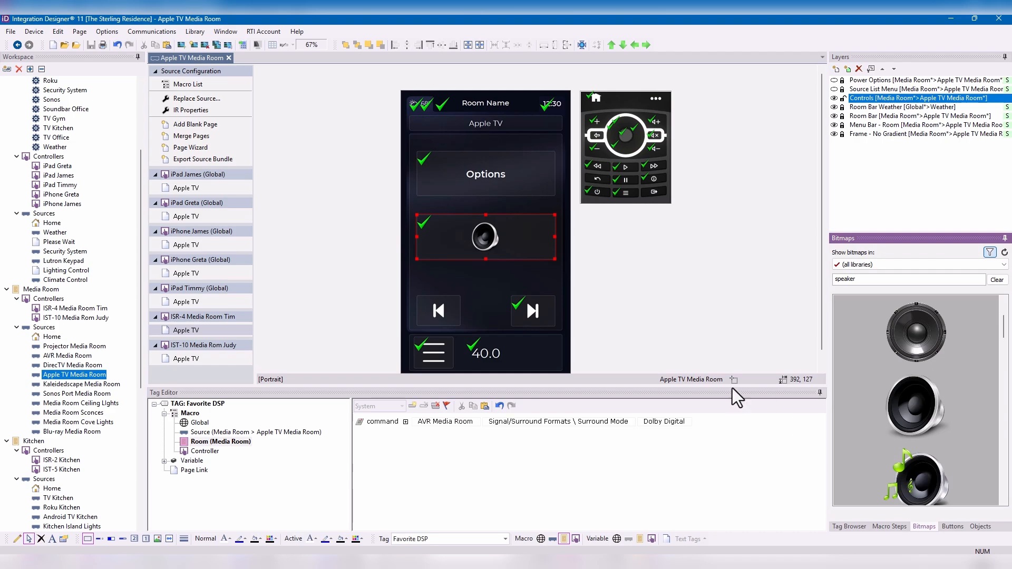
- Open the Kaleidedscape Media Room source and set the blank button beside the navigation ring to the "Filter List" tag
left_click(78, 393)
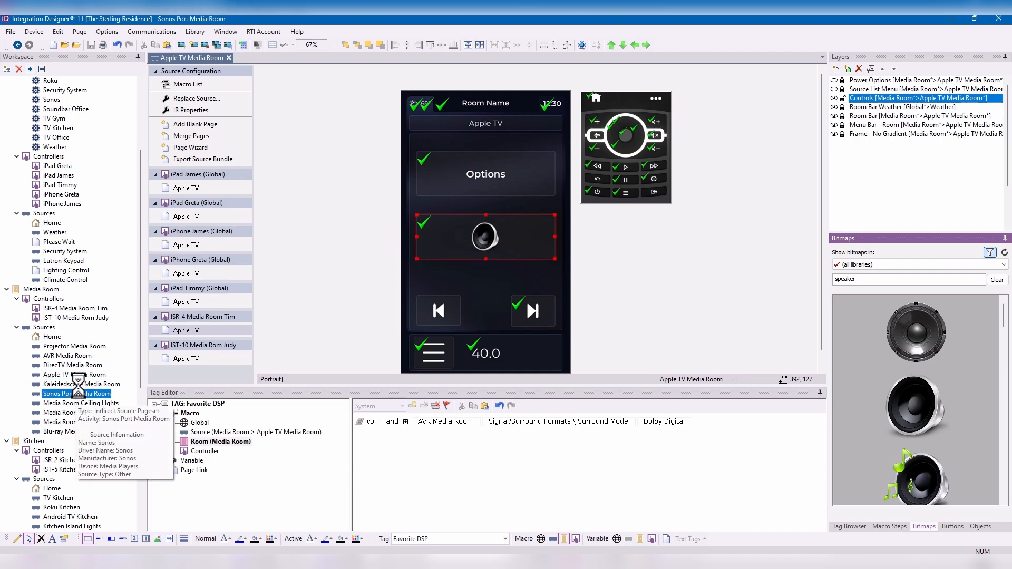
left_click(78, 385)
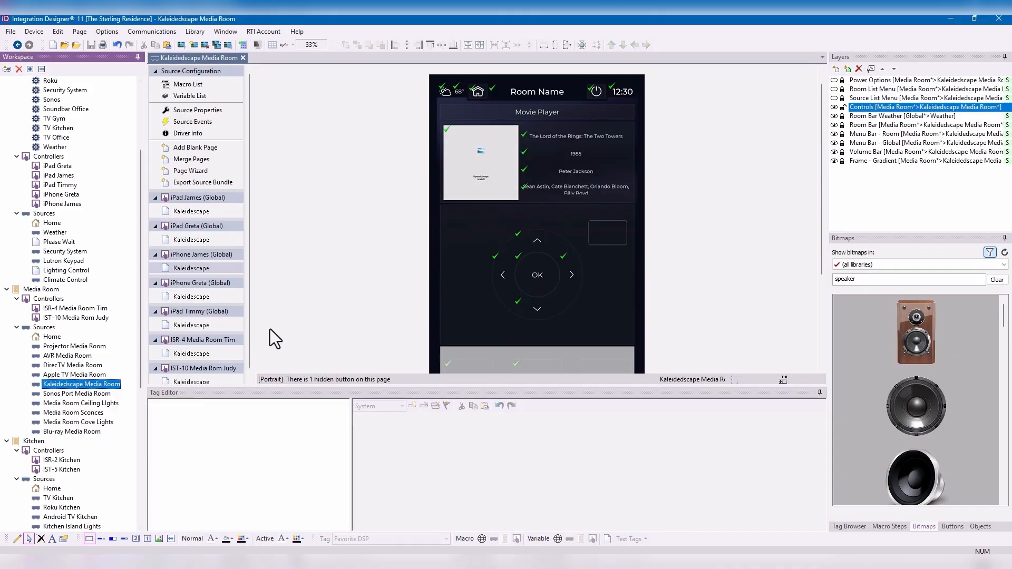
left_click(614, 224)
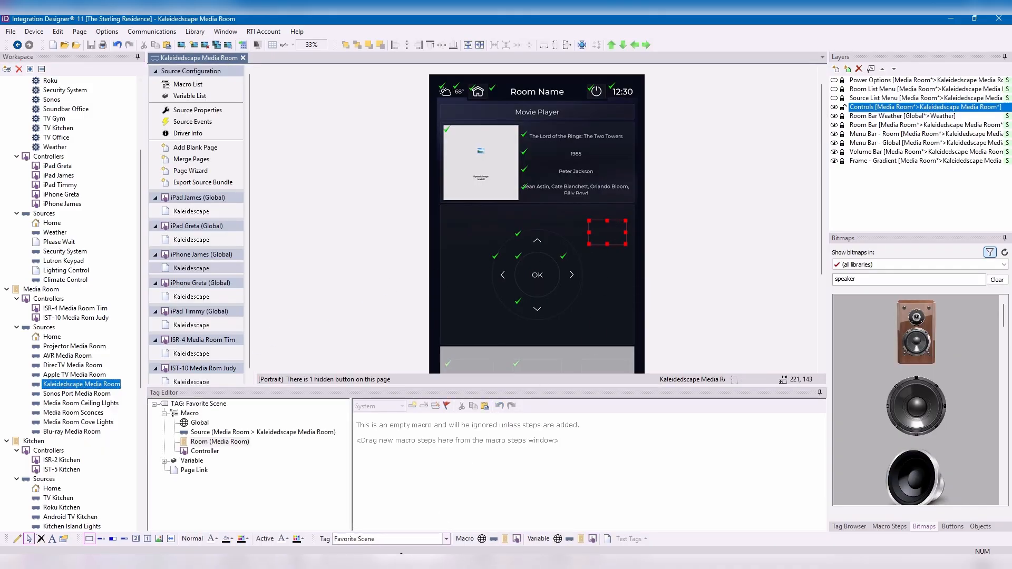
left_click(390, 539)
type("F")
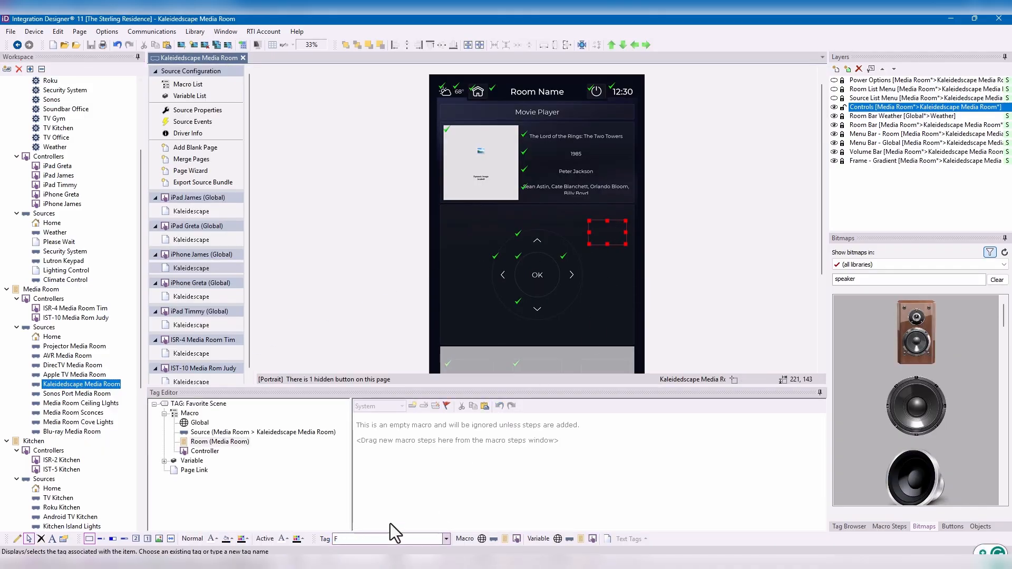
key("Down")
key("Down")
key("Down")
key("Return")
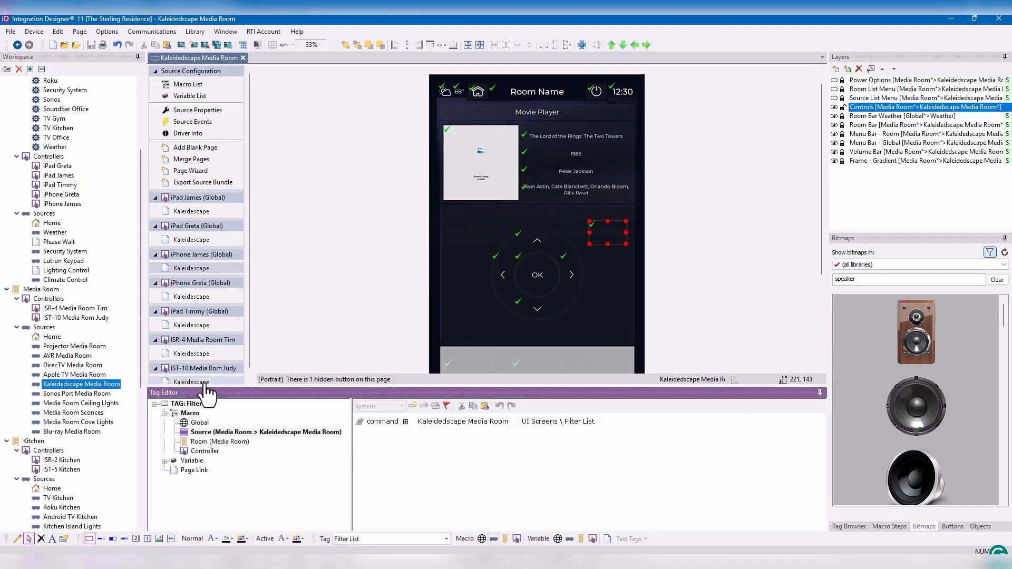
- Open the Kaleidescape page of the ISR-4 controller and set the three-dot hard button's tag to "Favorite DSP"
left_click(205, 383)
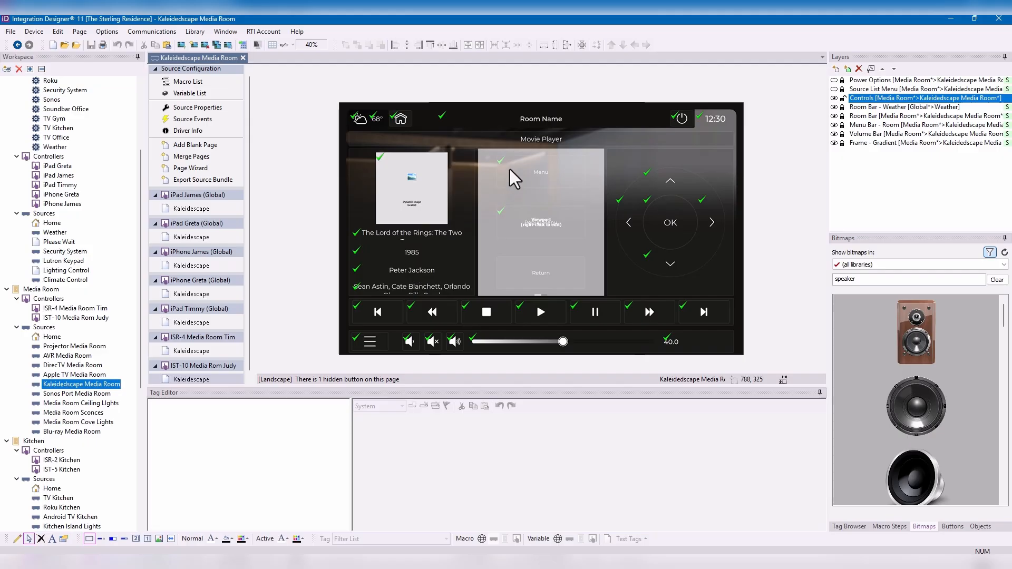
left_click(195, 352)
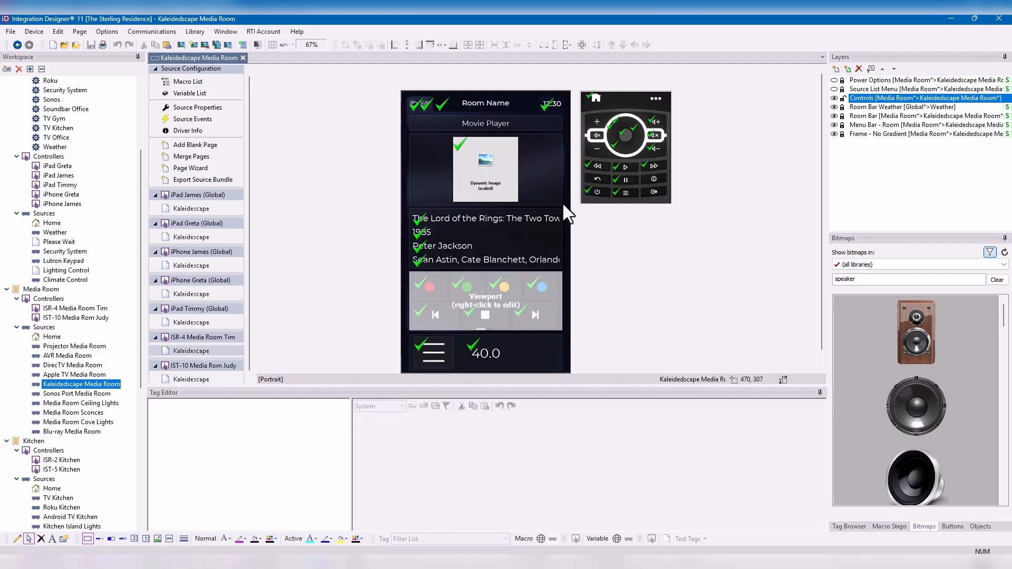
left_click(660, 103)
left_click(422, 538)
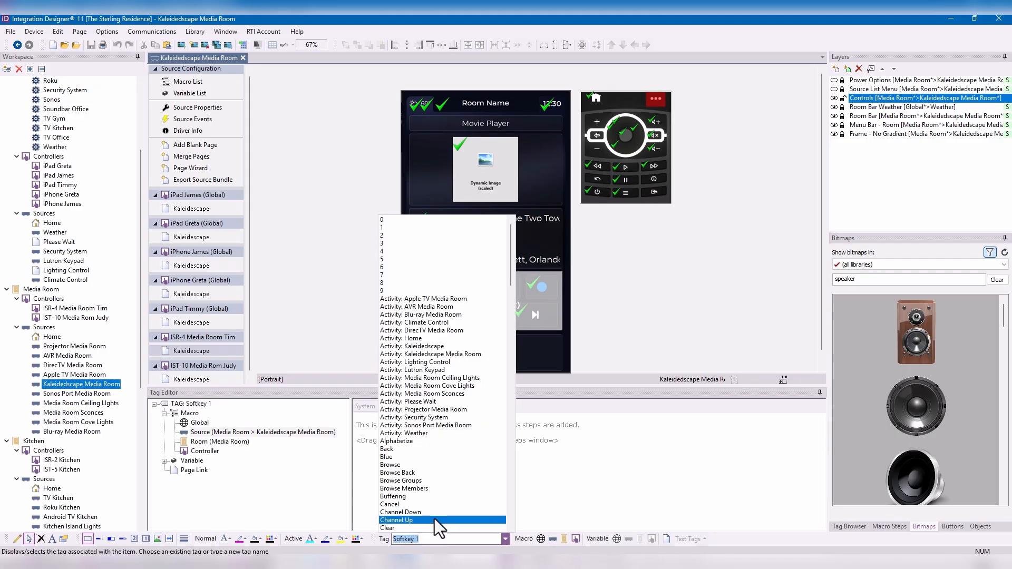
type("Favorite D")
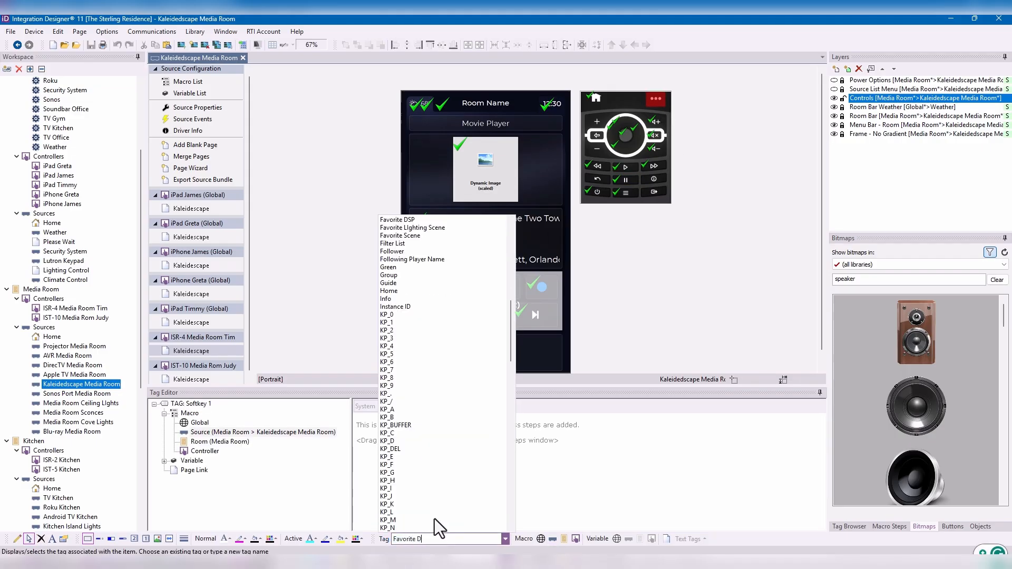
type("SP")
key("Return")
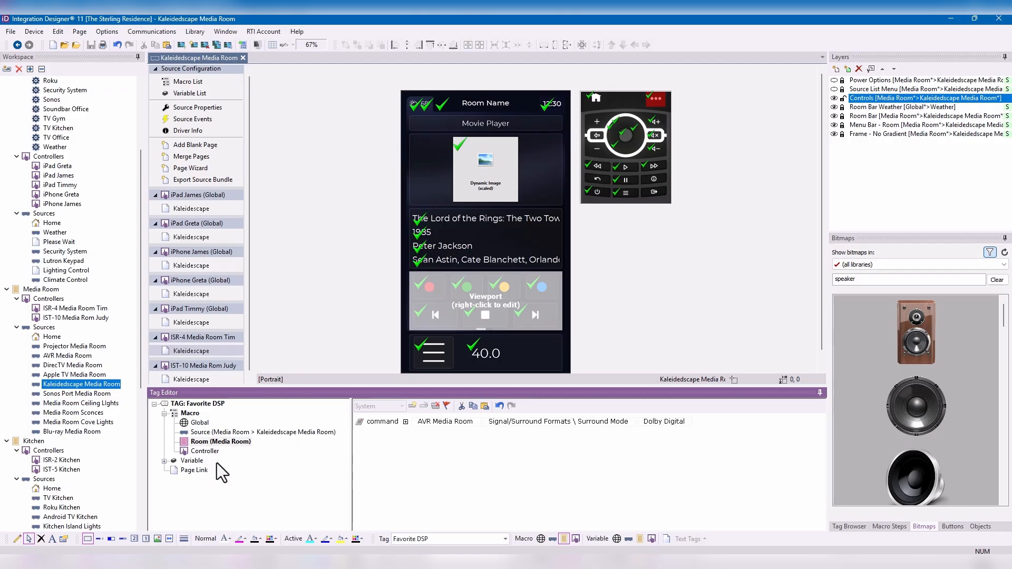
- Open the Kaleidescape page of the IST-10 Media Room controller and open its viewport for editing
scroll(207, 356, "down", 1)
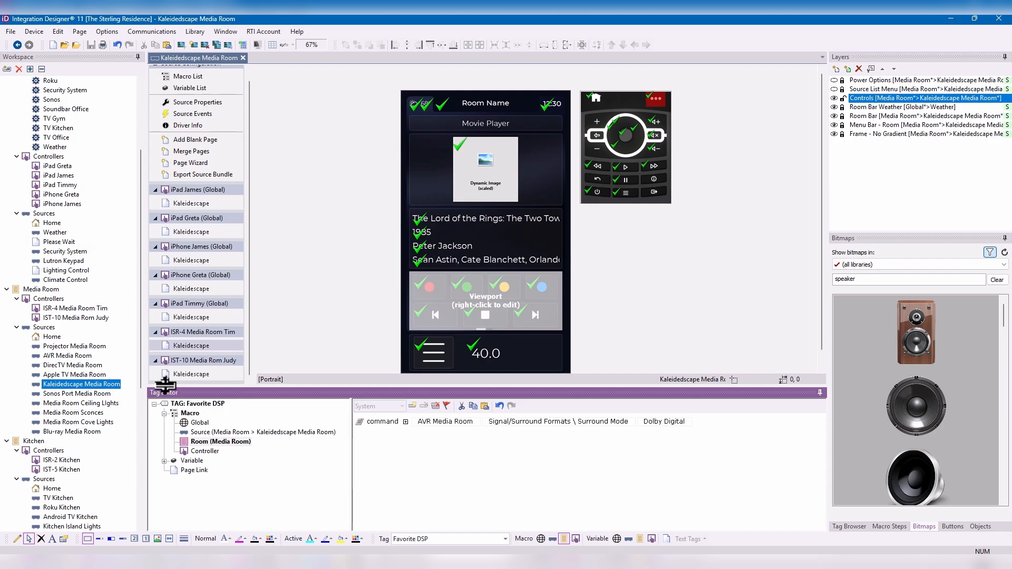
left_click(211, 374)
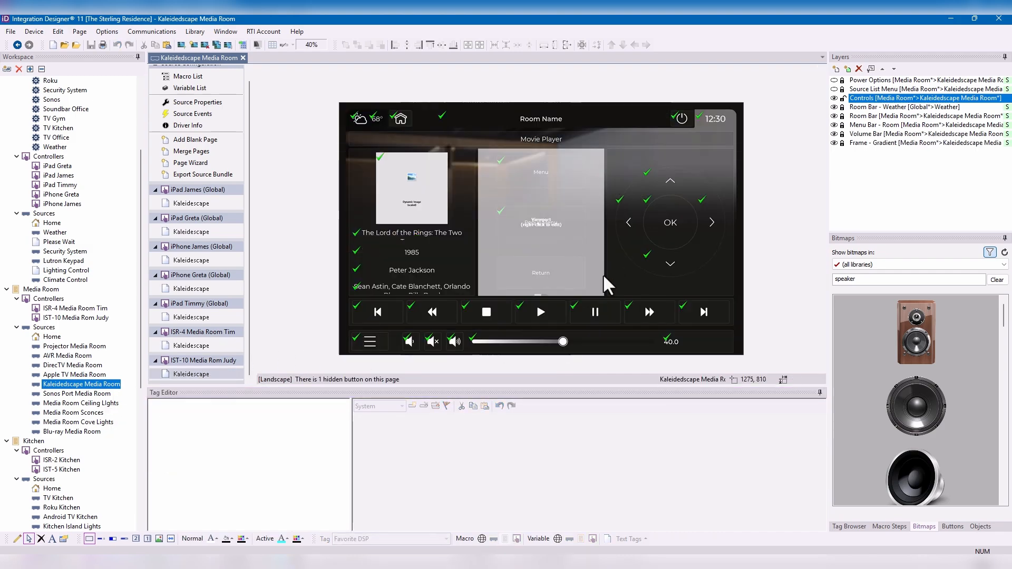
right_click(539, 260)
left_click(572, 275)
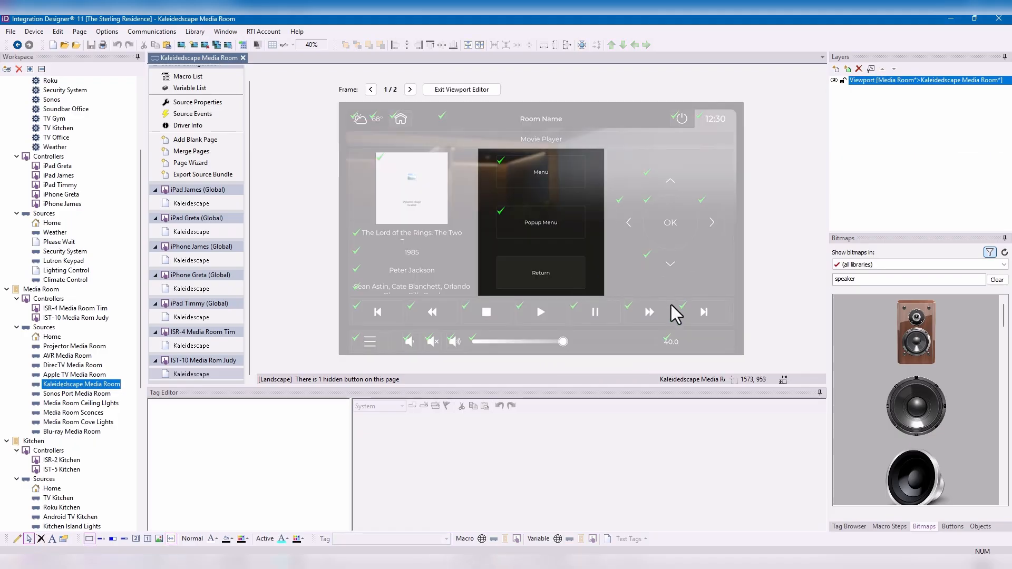
- Set the tag of the viewport's Return button to "Favorite DSP"
left_click(565, 280)
left_click(404, 538)
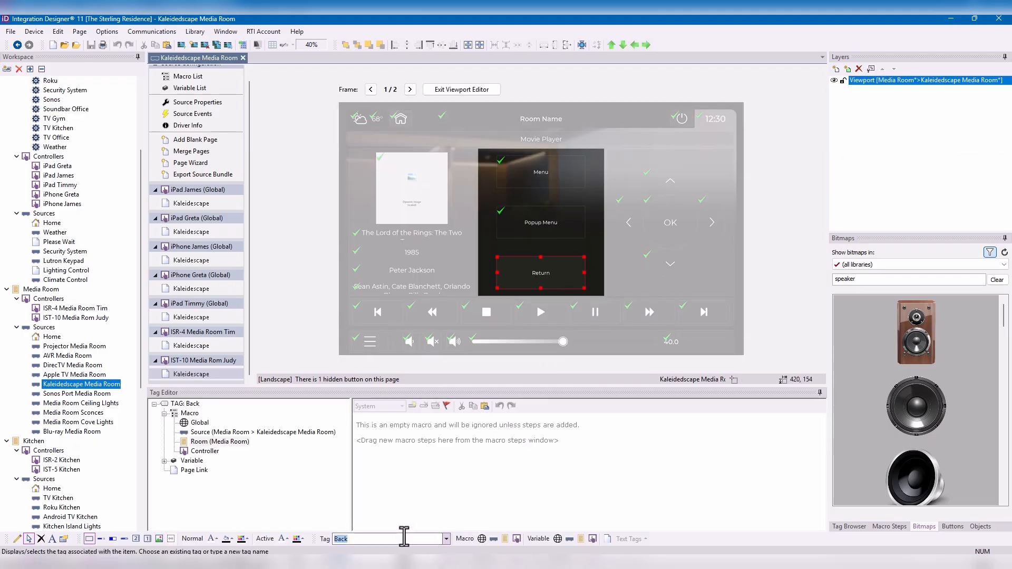
type("Favorite D")
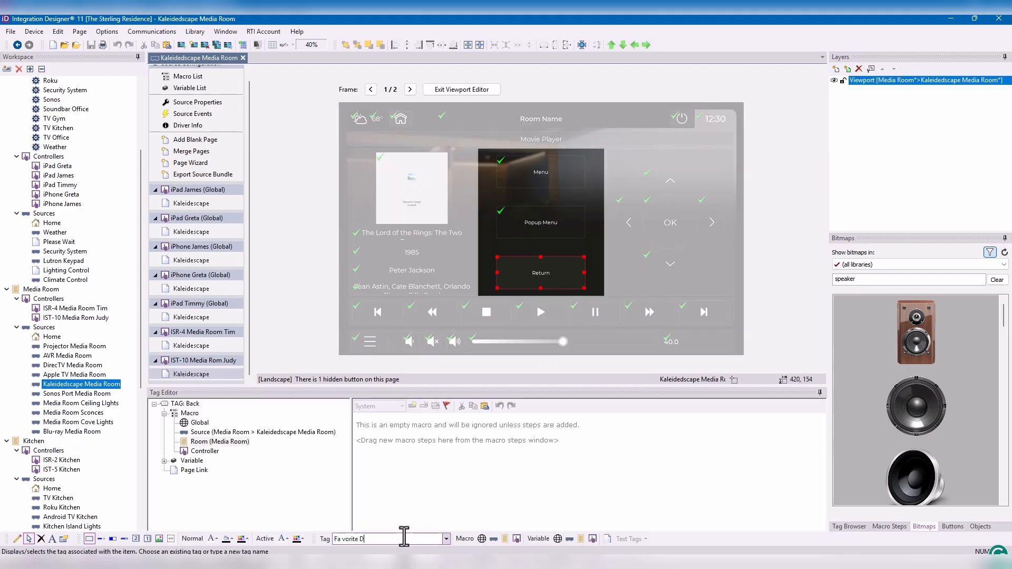
type("SP")
key("Return")
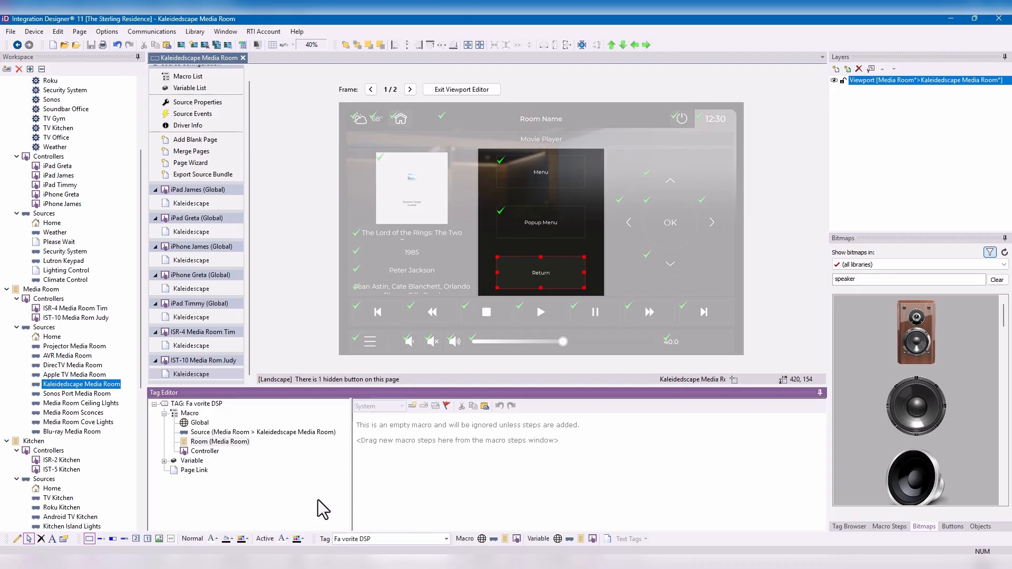
left_click(367, 538)
type("Fav")
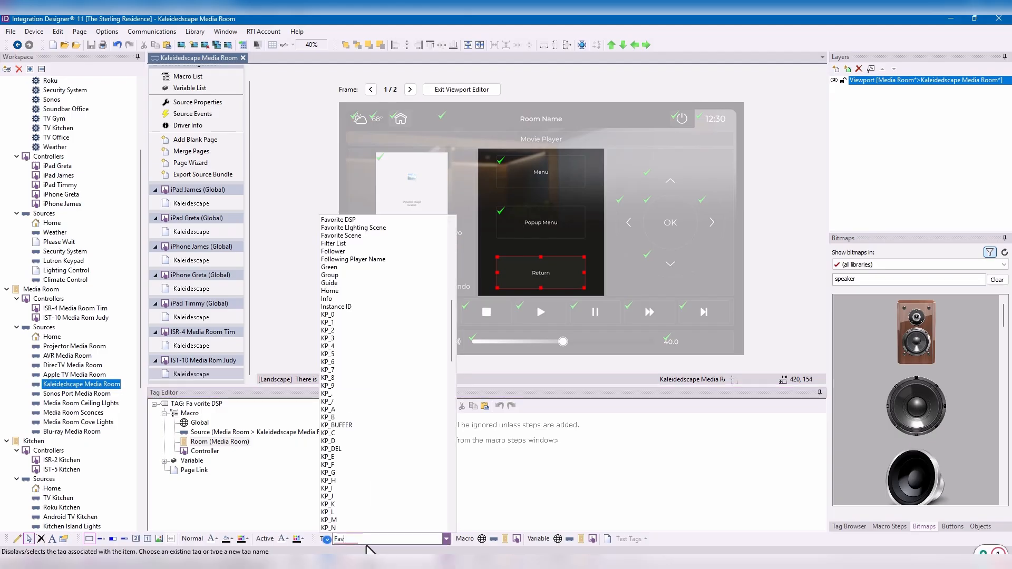
type("orite DSP")
key("Return")
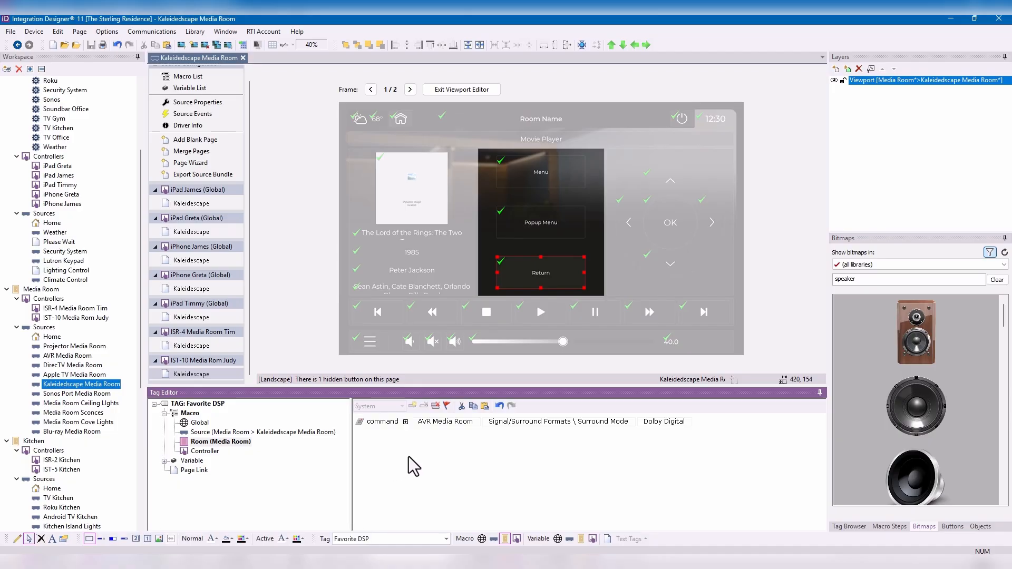
- Copy the Favorite DSP room macro's command into the controller macro and set its surround mode there to DTS Surround
left_click(204, 453)
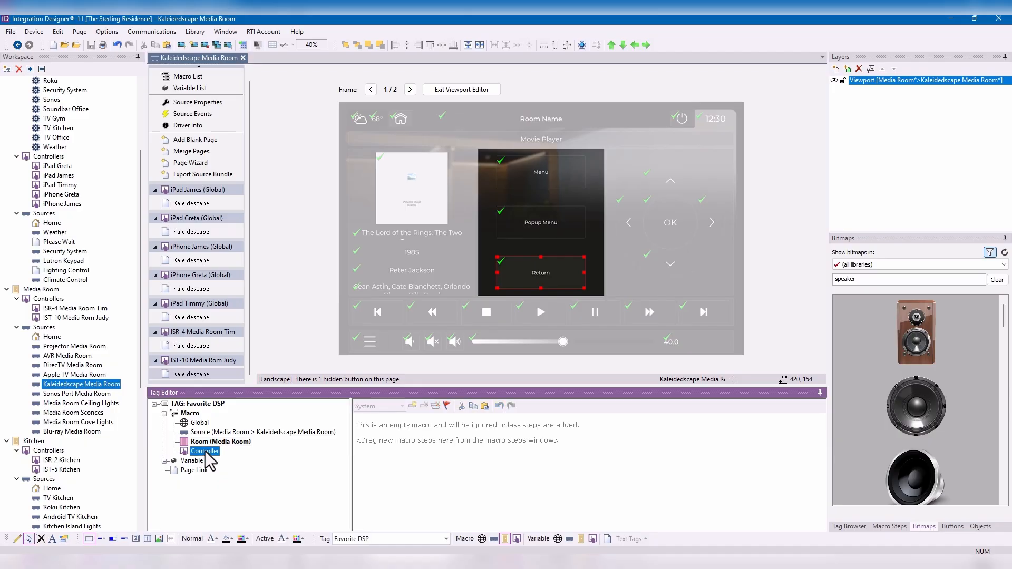
left_click(219, 432)
left_click(363, 418)
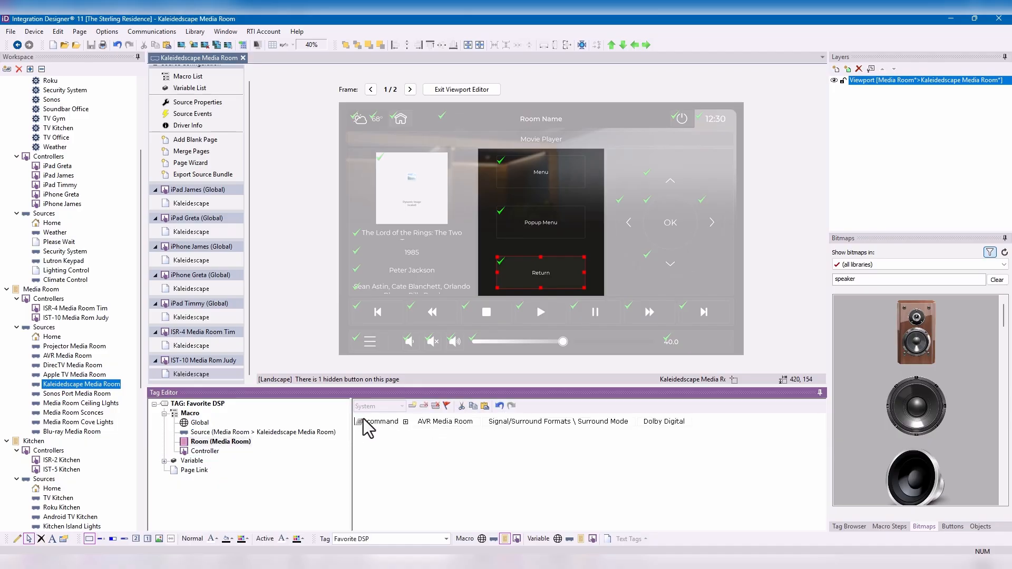
left_click(473, 406)
left_click(205, 451)
left_click(484, 406)
left_click(666, 428)
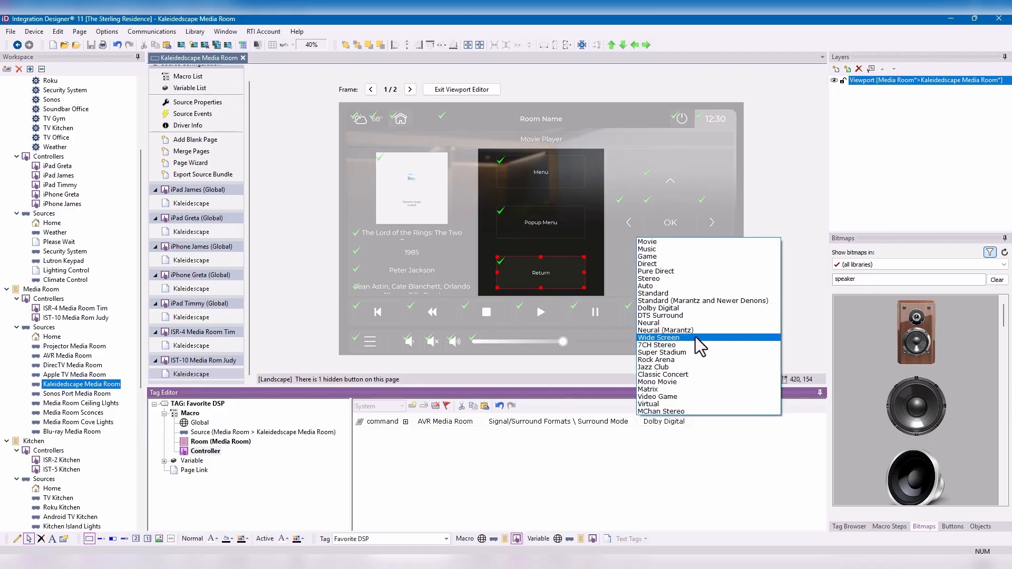
left_click(702, 315)
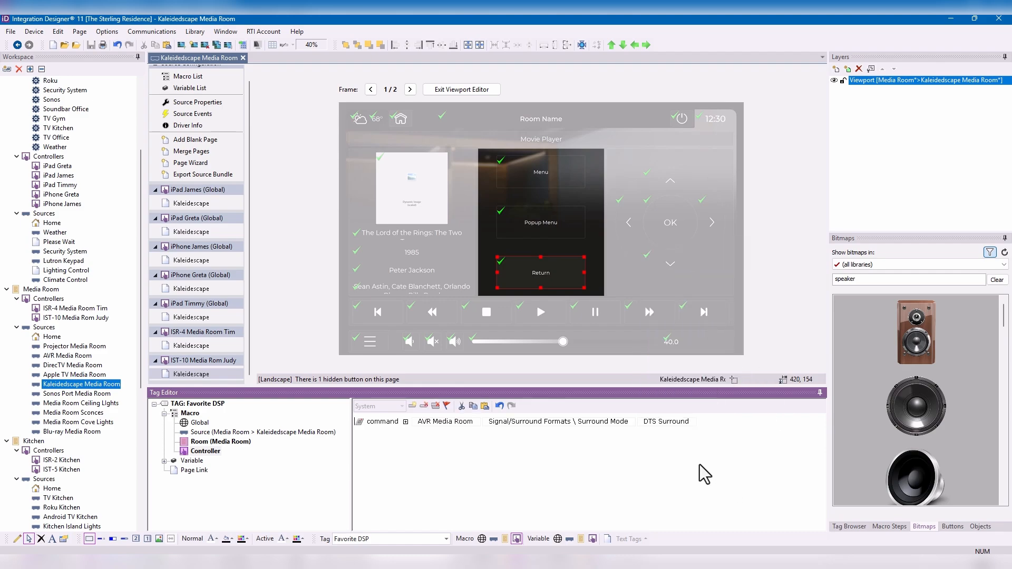
- Compare the source, room and controller macros of the Favorite DSP tag to examine which command each level holds
left_click(227, 432)
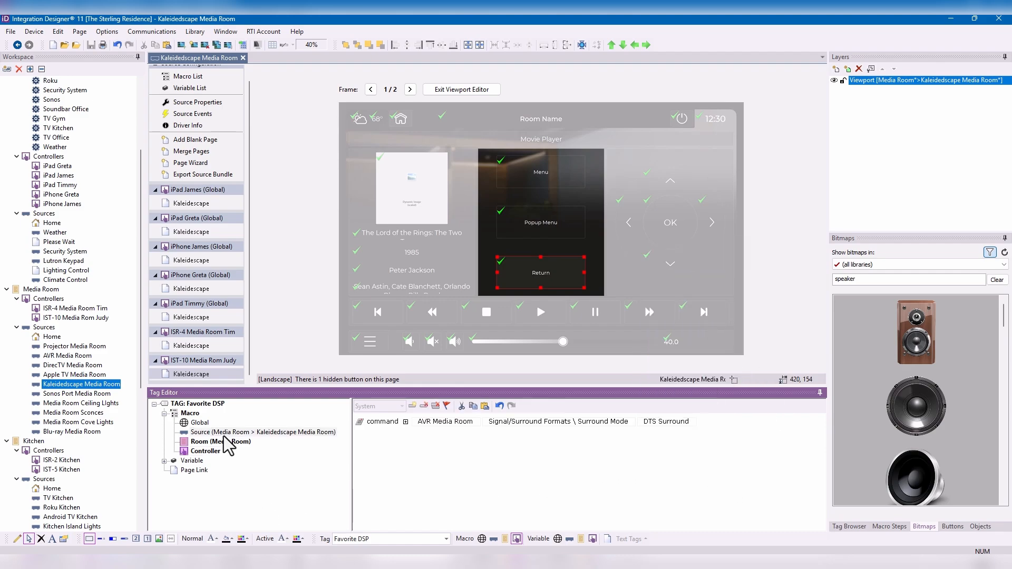
left_click(228, 443)
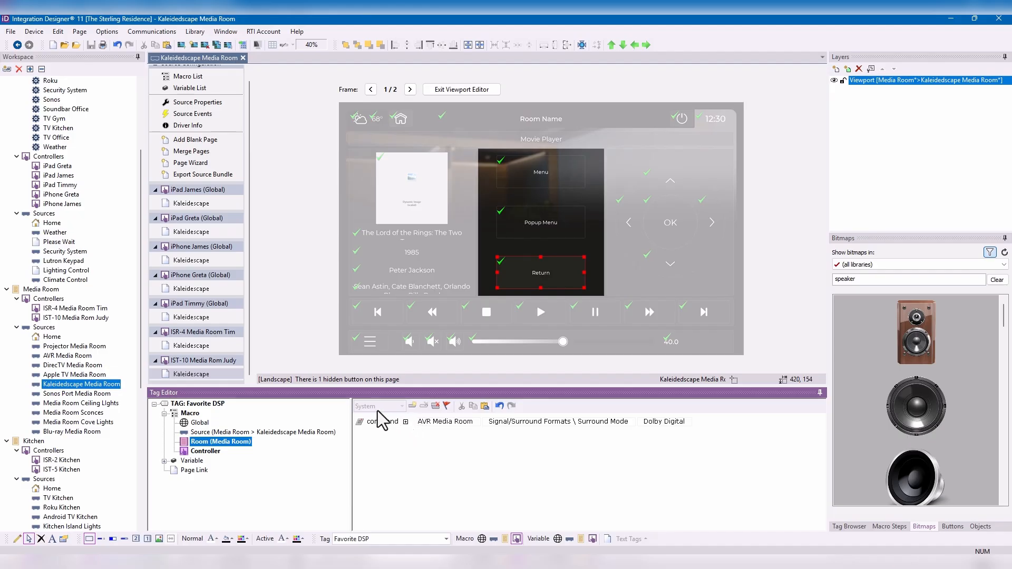
left_click(201, 423)
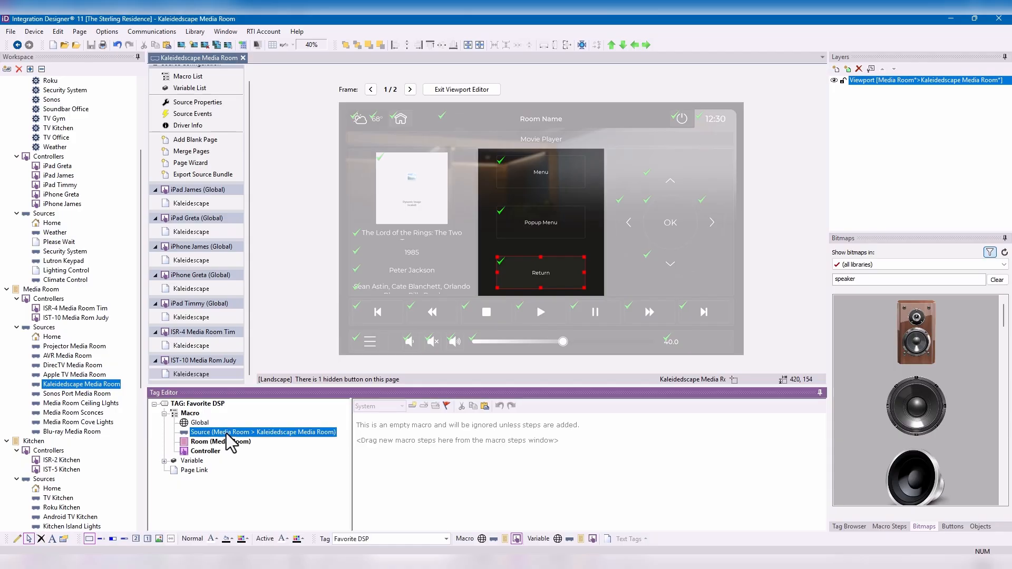
left_click(221, 442)
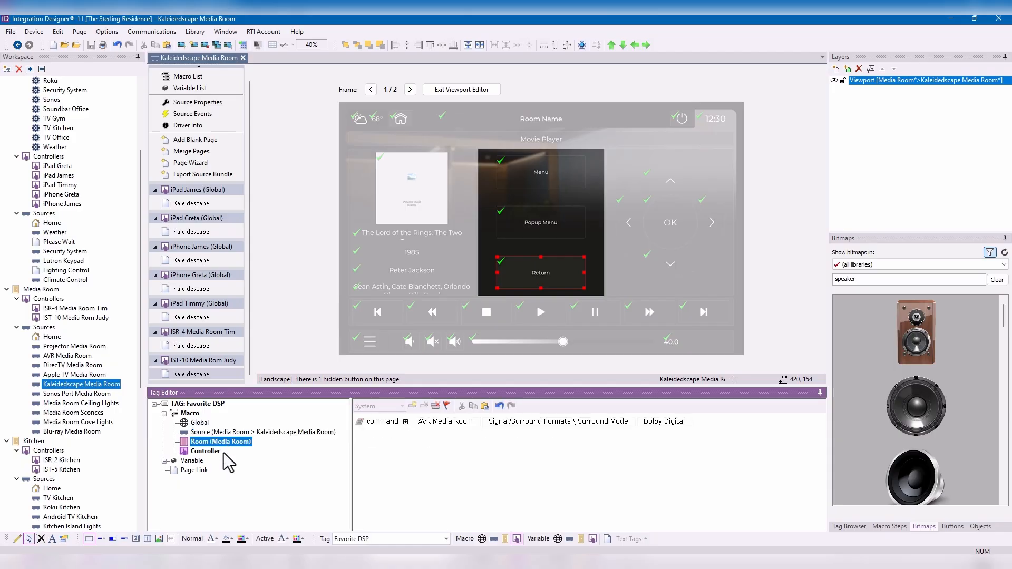
left_click(222, 452)
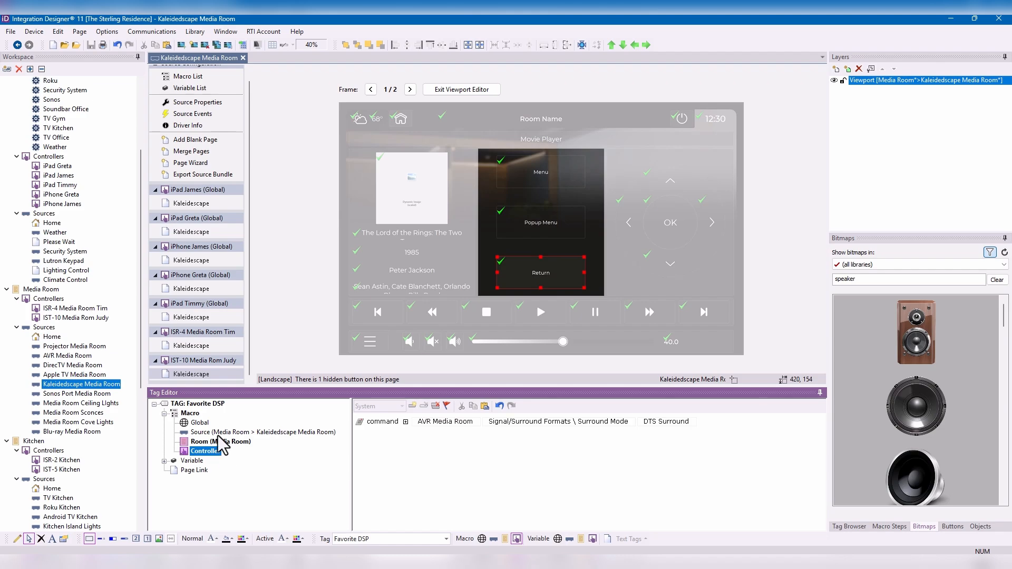
left_click(220, 435)
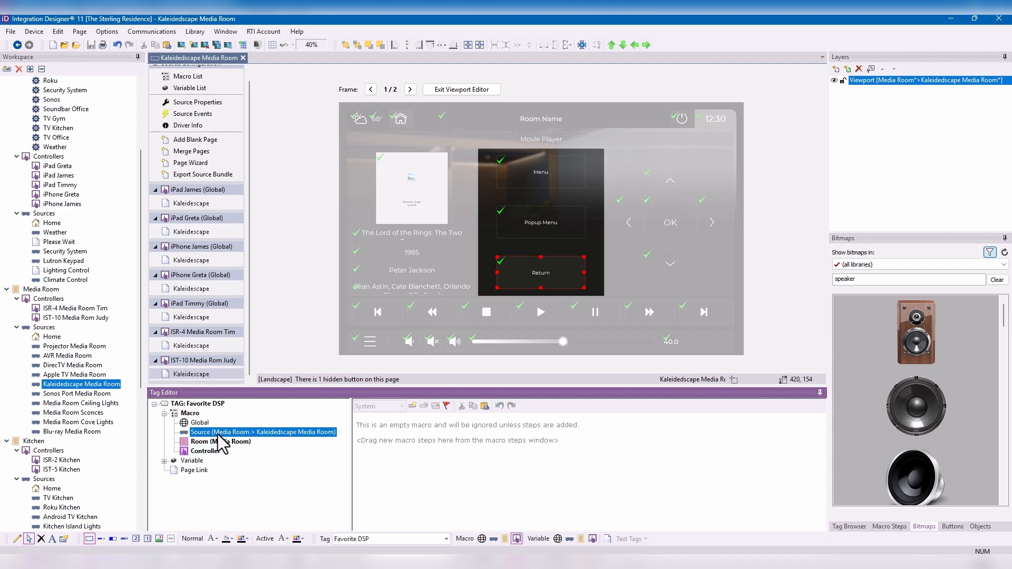
left_click(220, 443)
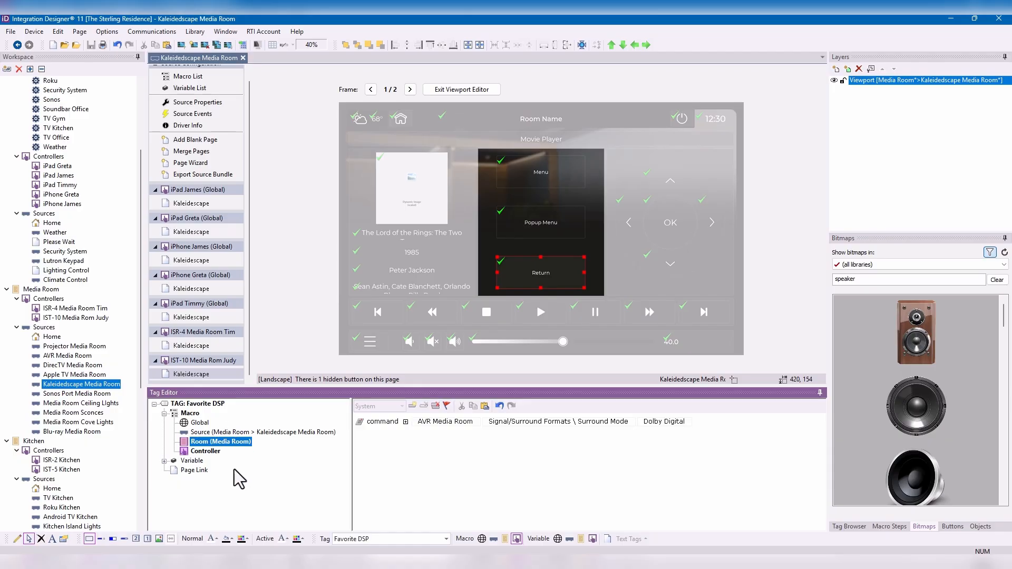
left_click(203, 452)
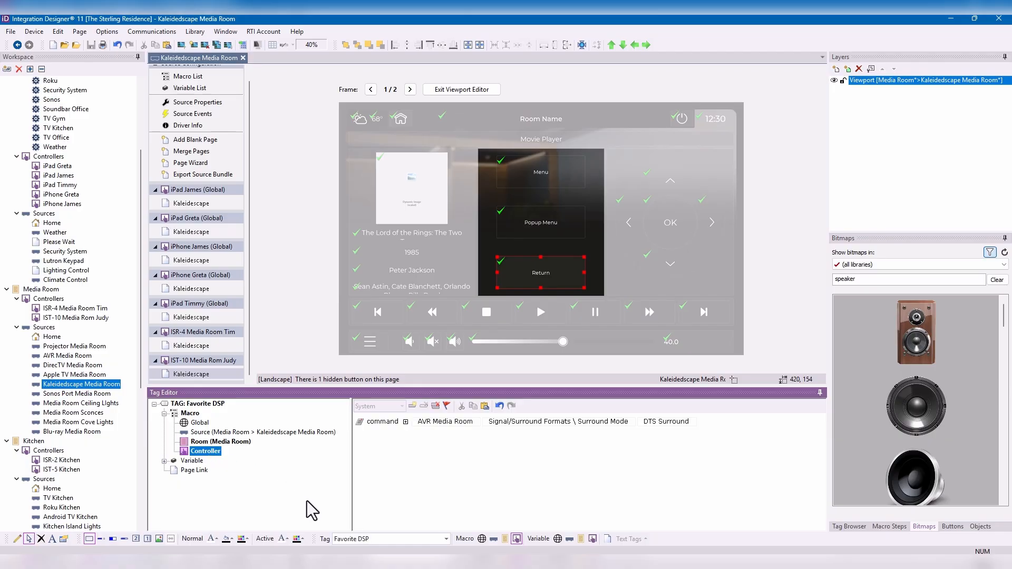
left_click(227, 444)
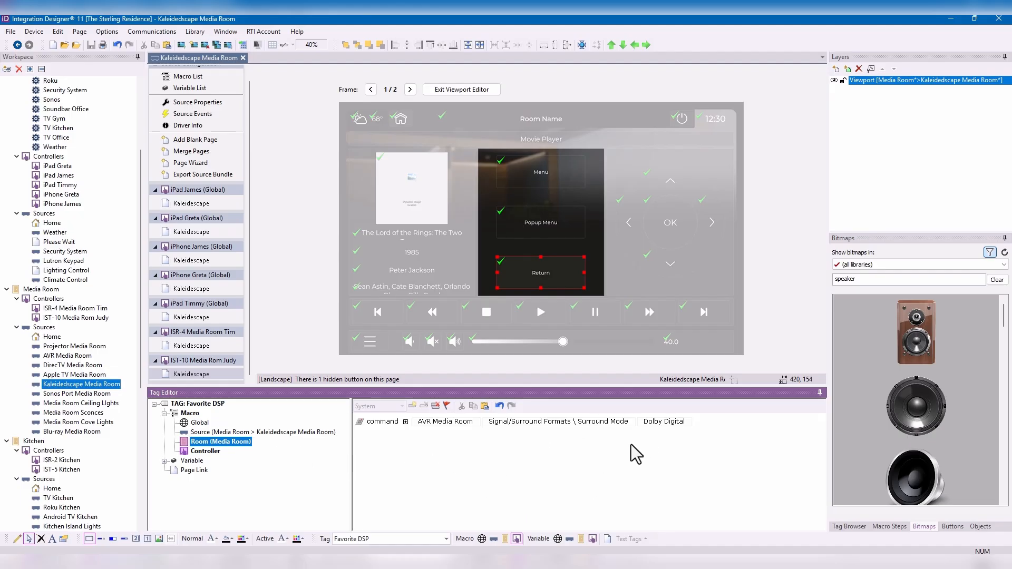
left_click(212, 452)
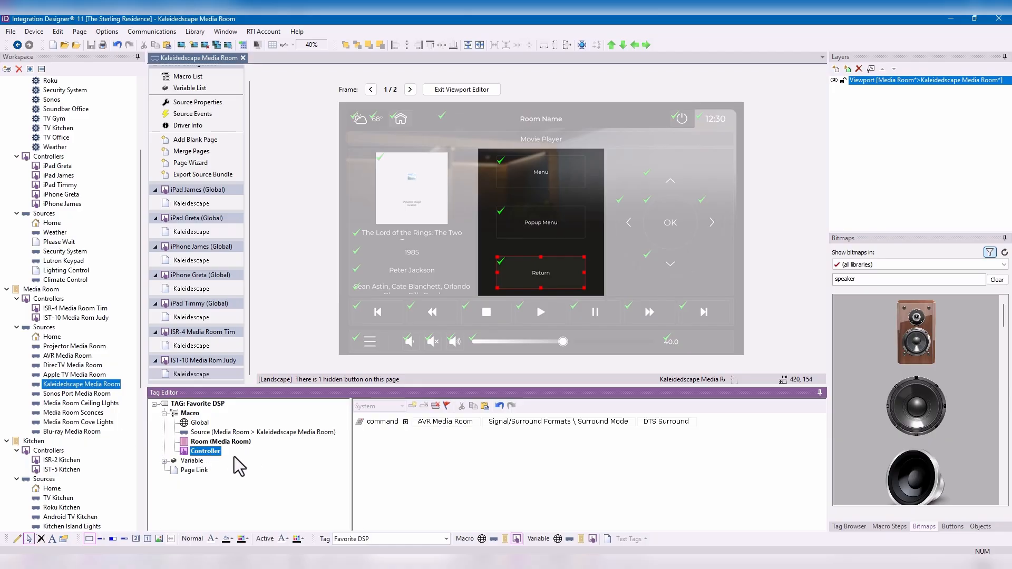
- Change the Return button's text to "Favorite DSP"
right_click(545, 267)
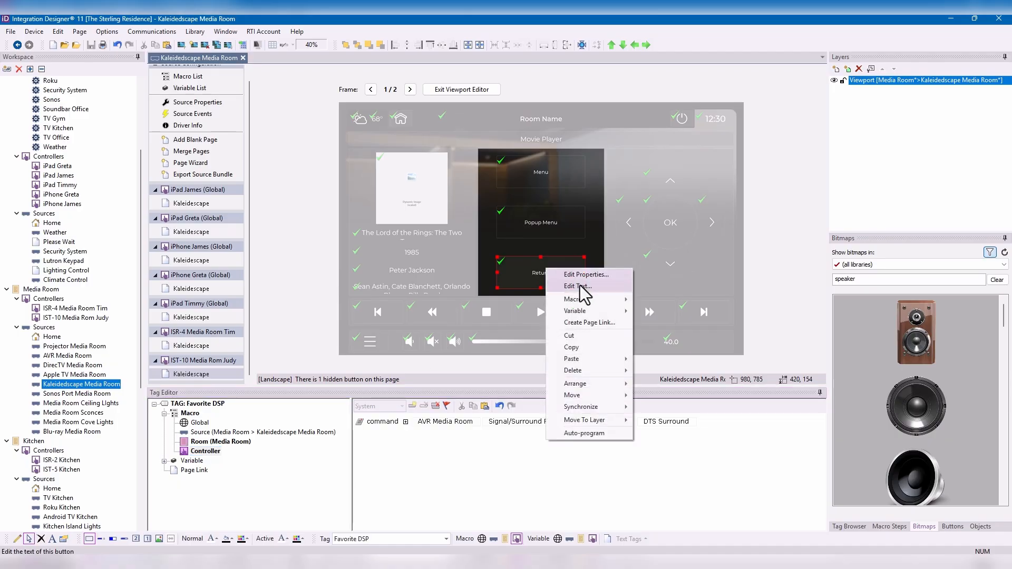
left_click(580, 286)
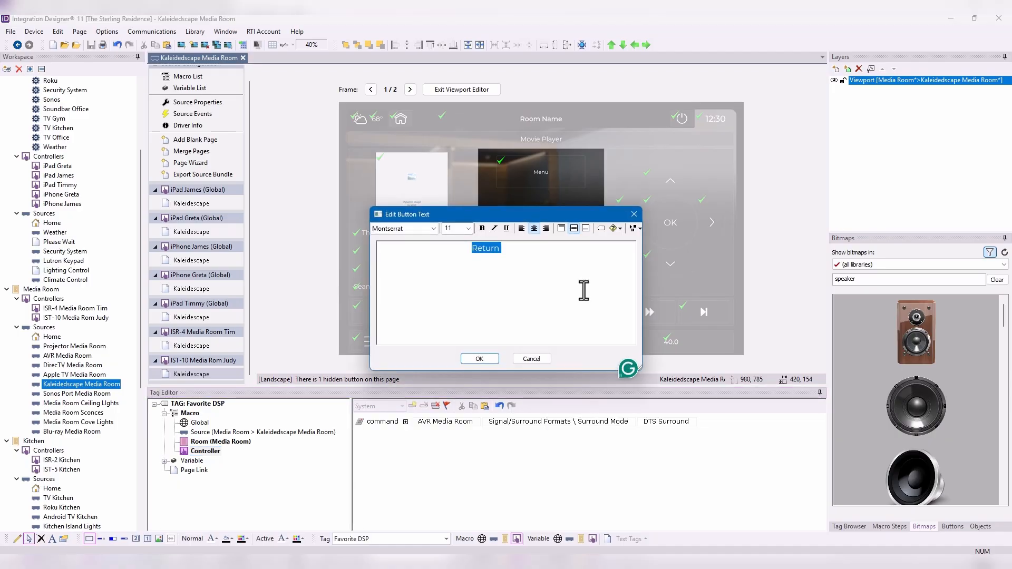
type("Favorite DSP")
left_click(480, 359)
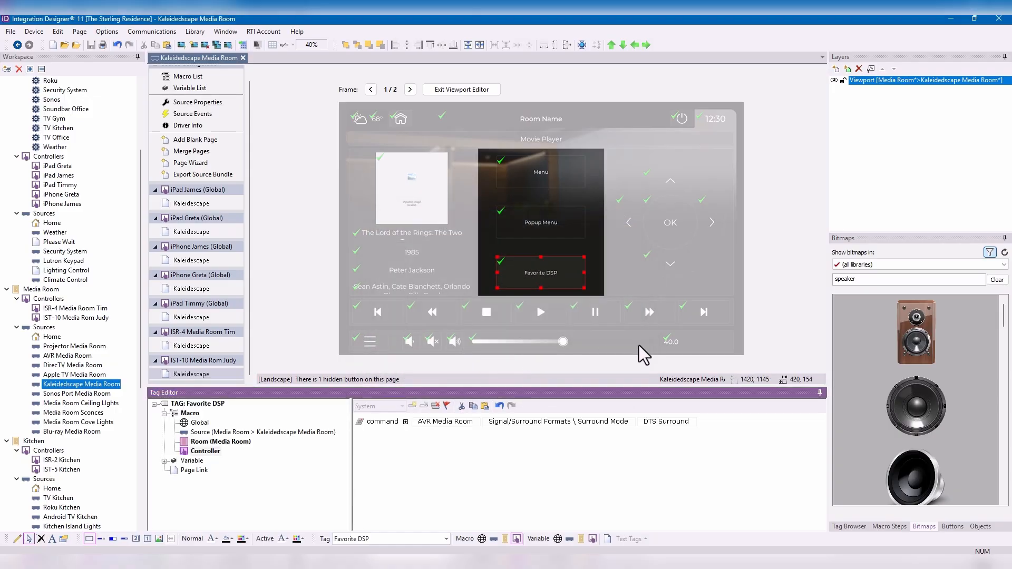
- View the macro behind the three-dot hard button on the ISR-4 controller's Kaleidescape page
left_click(204, 346)
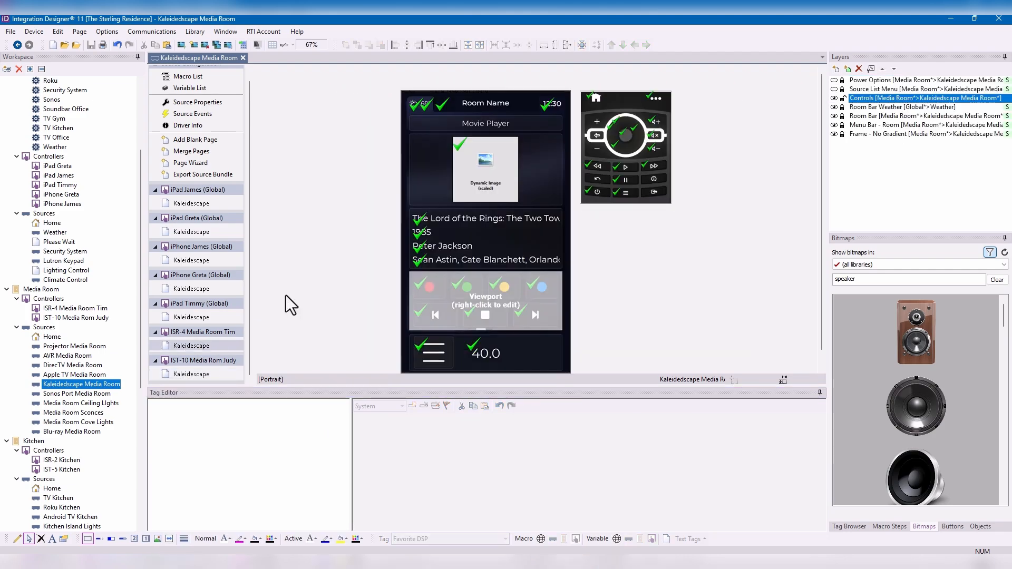
left_click(660, 101)
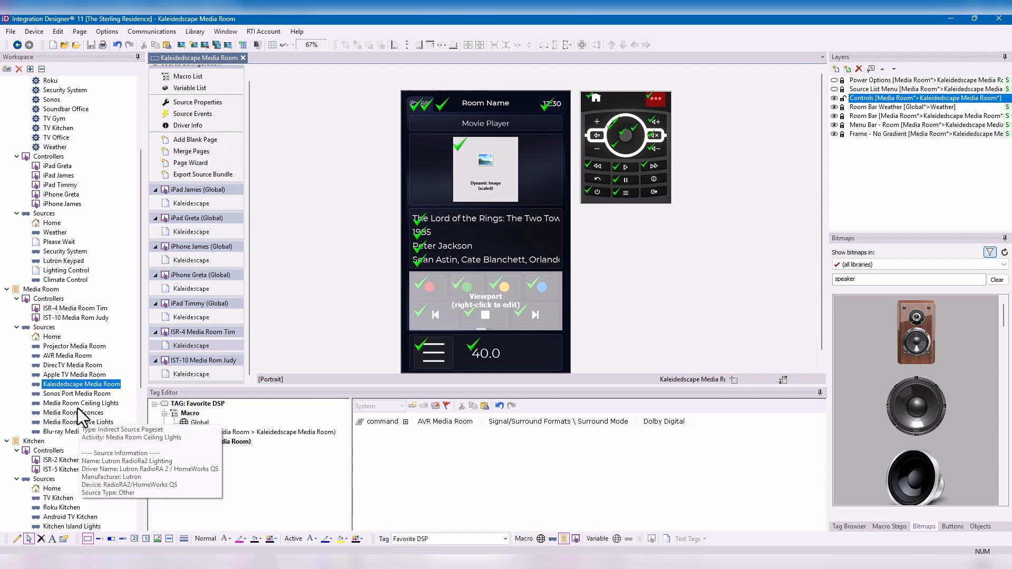
- Open the Media Room Home source's IST-10 page, search the bitmaps for "BUTTON MAIN" and place the second button bitmap beside the date
left_click(52, 337)
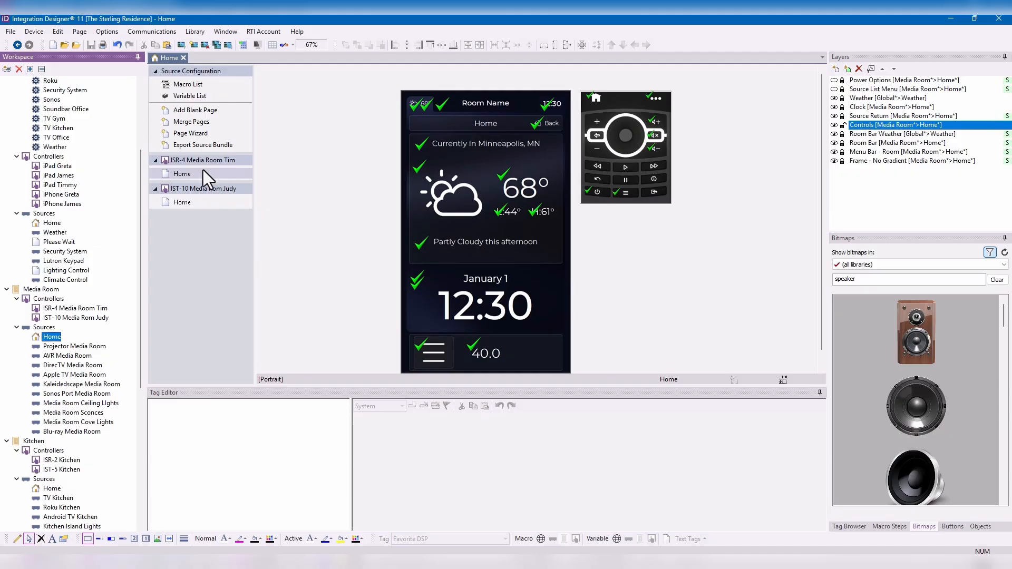
left_click(191, 202)
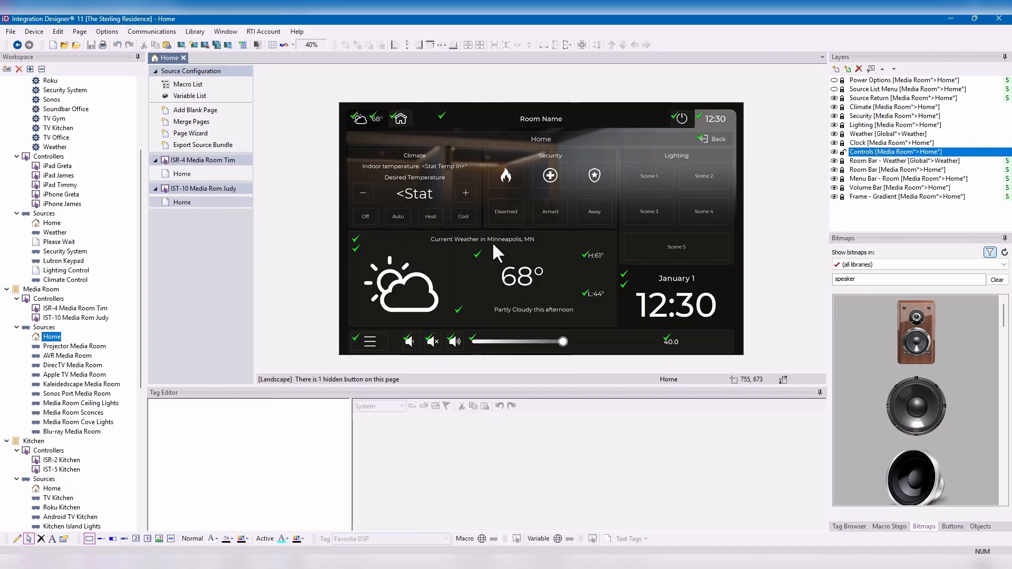
key("Caps_Lock")
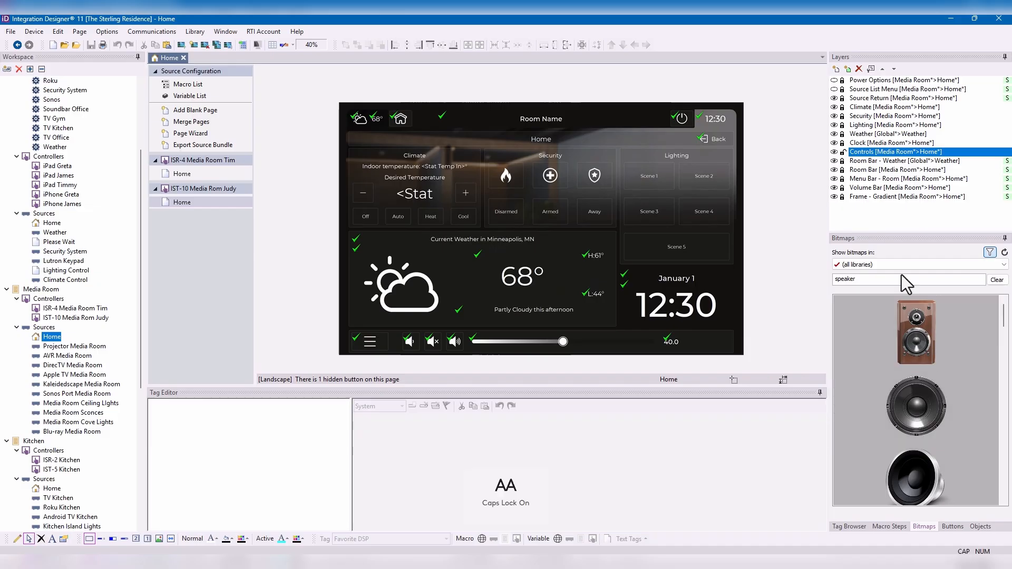
left_click(897, 281)
key("ctrl+a")
type("B")
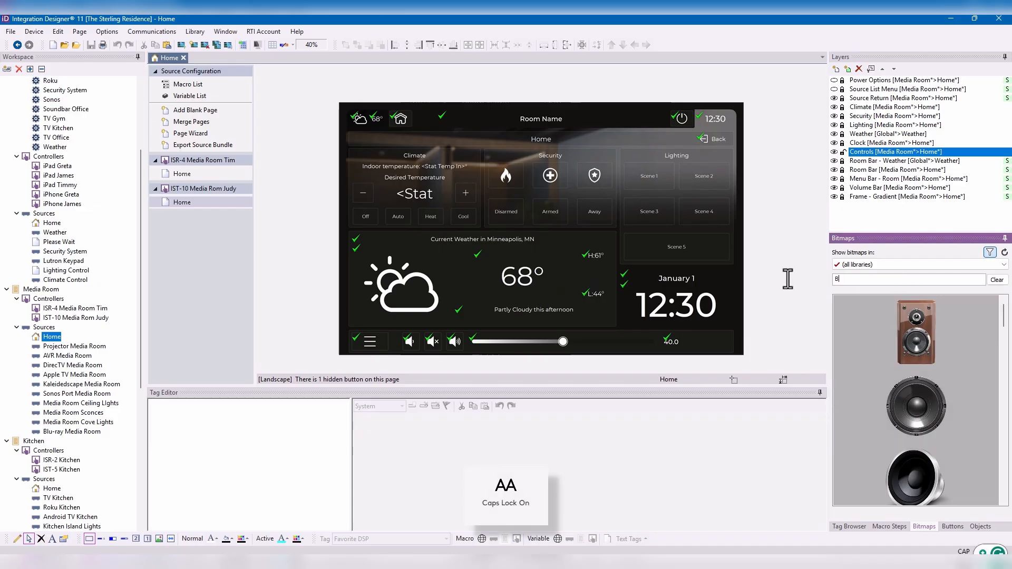
type("UTTON MAIN")
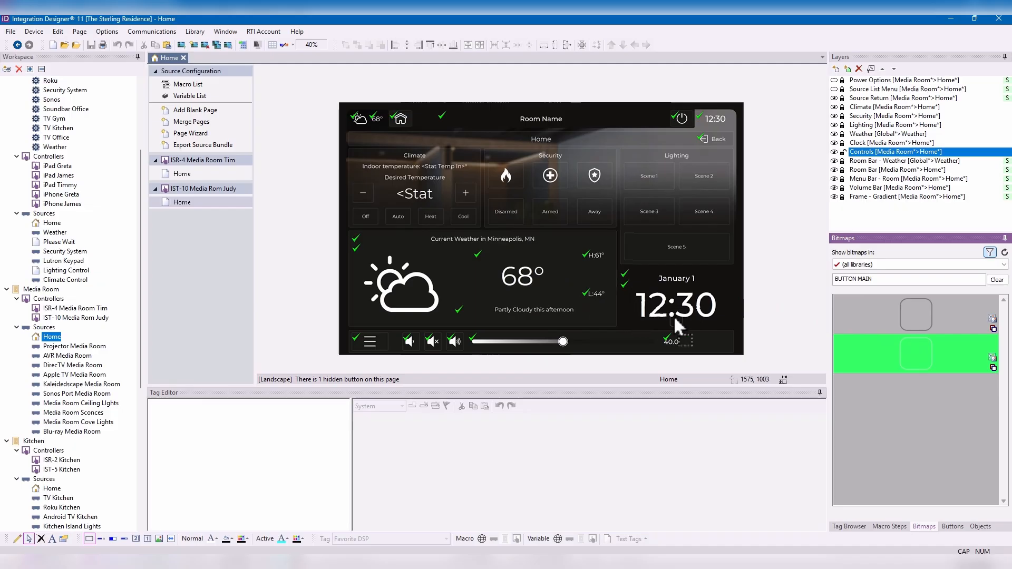
left_click_drag(720, 312, 717, 277)
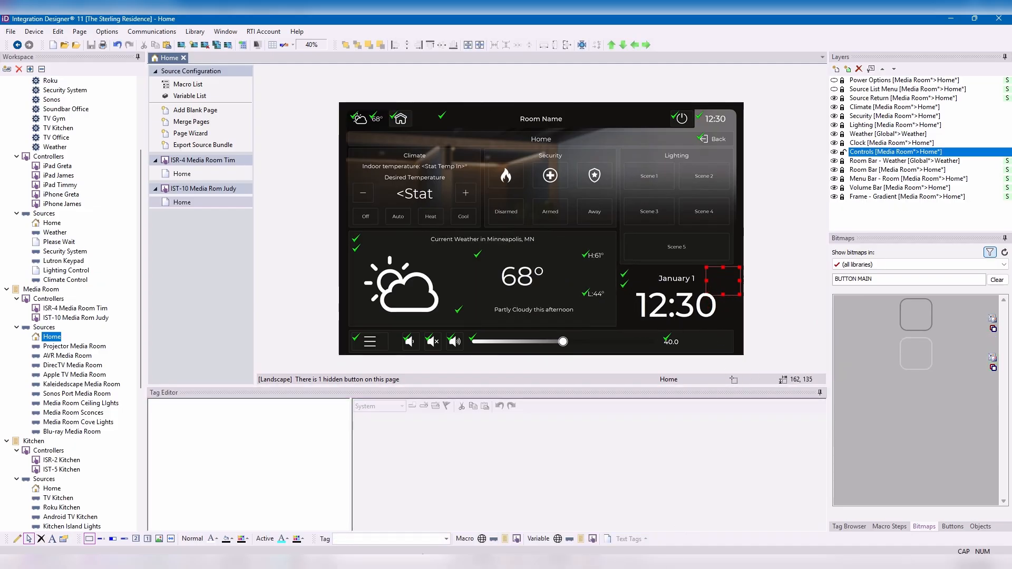
- Assign the Favorite DSP tag to the new button beside the date and view the tag's controller macro
left_click(391, 540)
type("fAVORI")
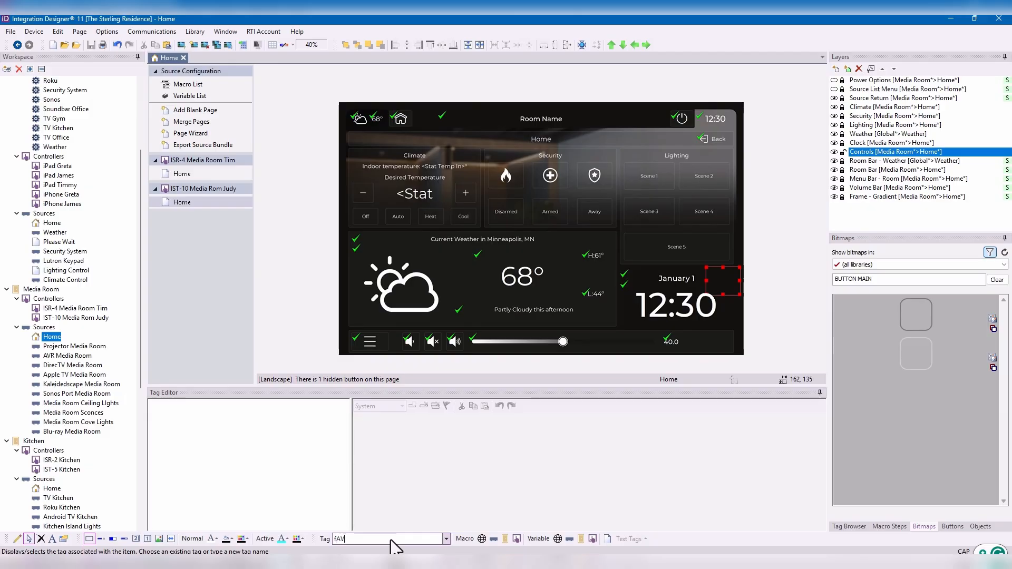
key("BackSpace")
key("BackSpace")
key("BackSpace")
key("BackSpace")
key("BackSpace")
key("Caps_Lock")
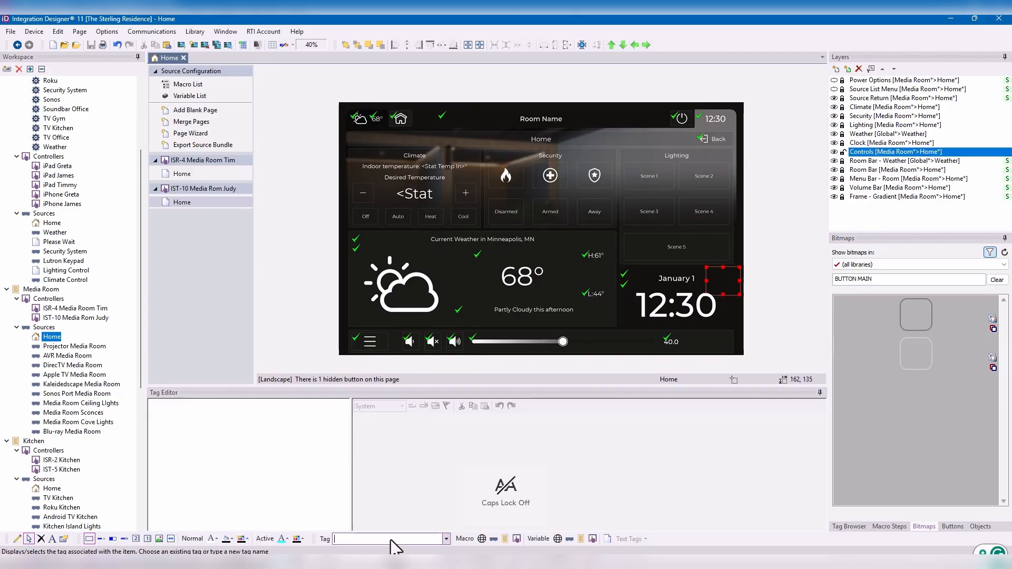
type("Favorite DSP")
key("Return")
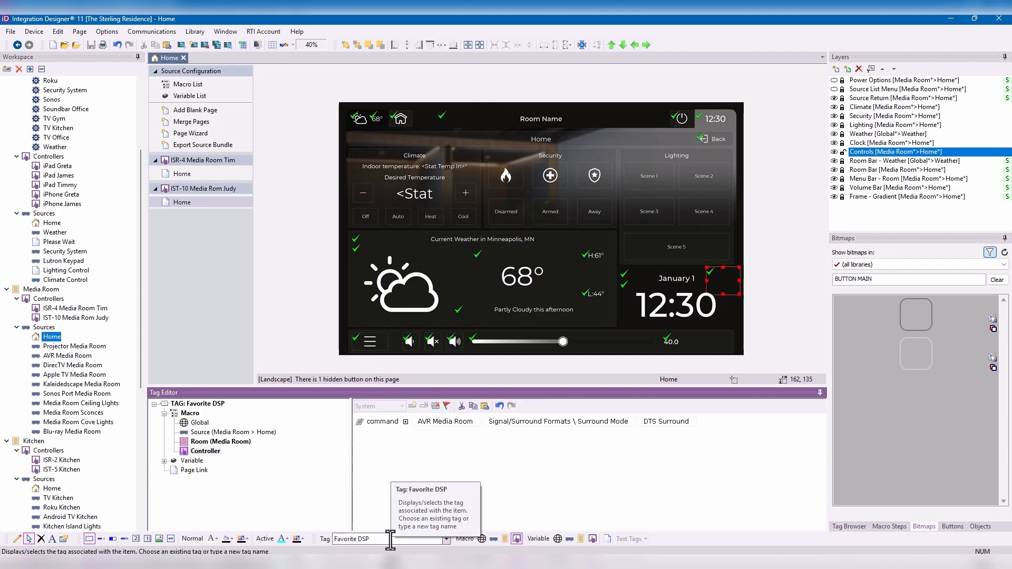
left_click(203, 452)
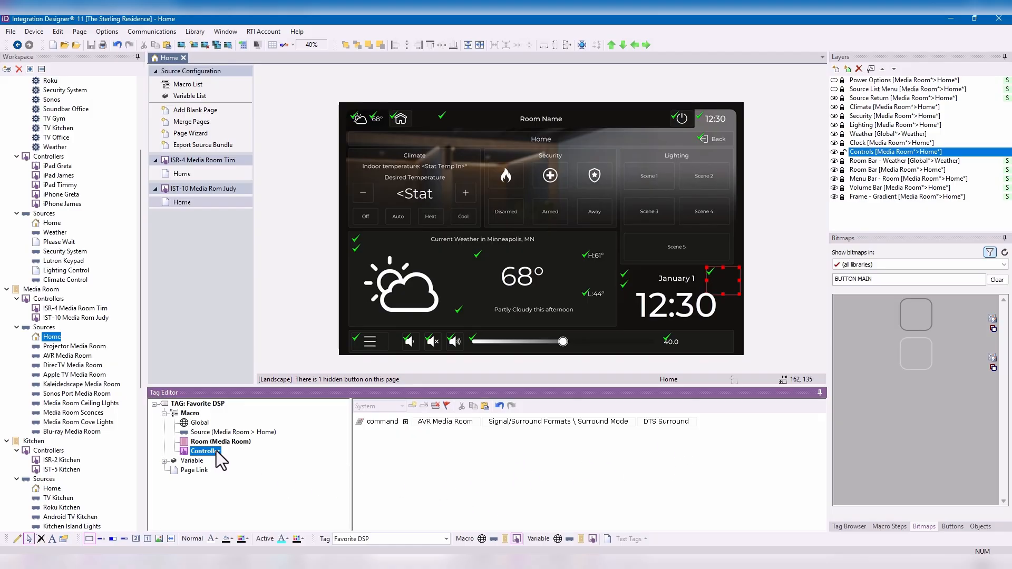
- View the room, global and source macros of the Favorite Lighting Scene tag on the ISR-4 controller's Home page
left_click(201, 175)
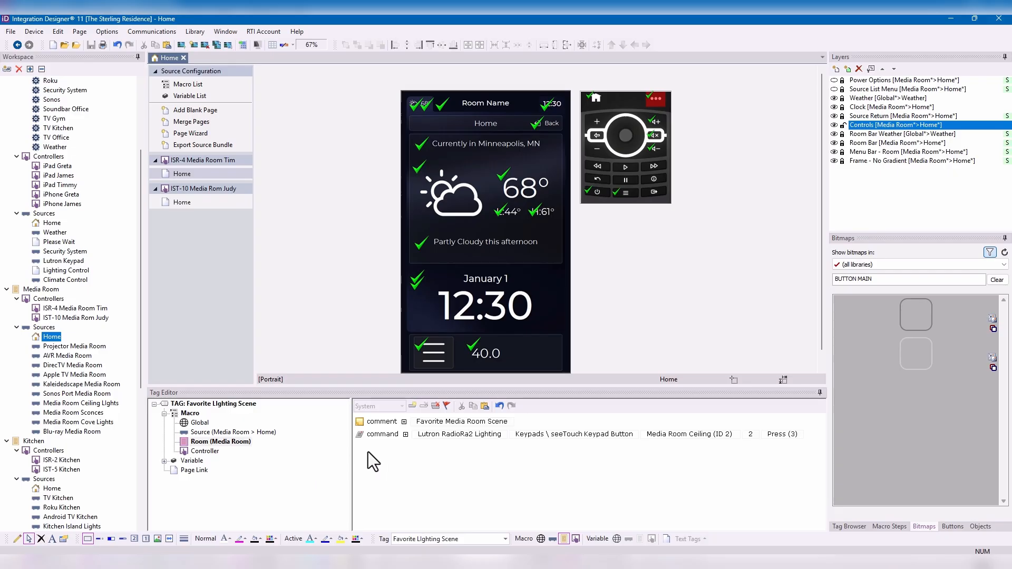
left_click(213, 422)
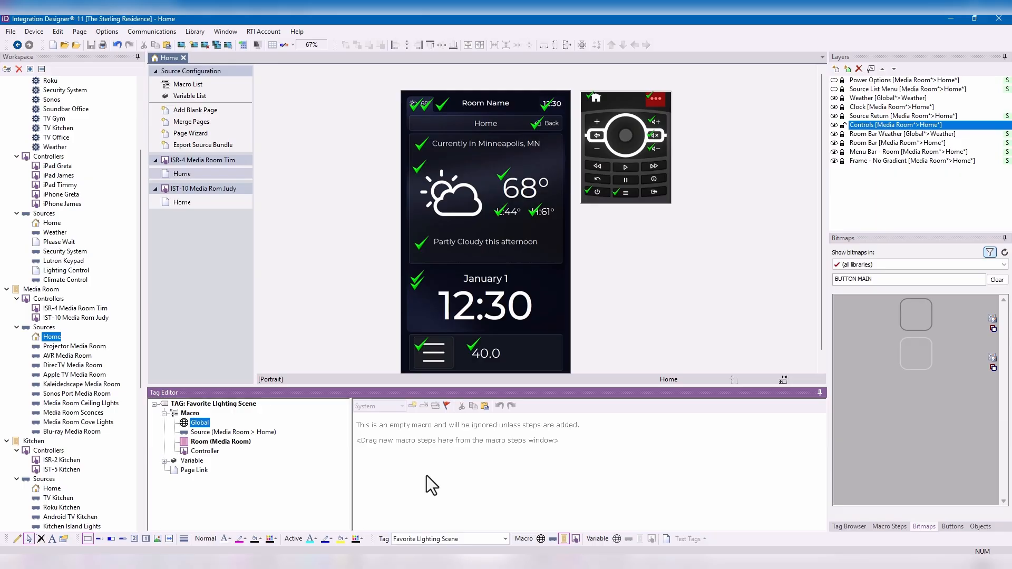
left_click(229, 433)
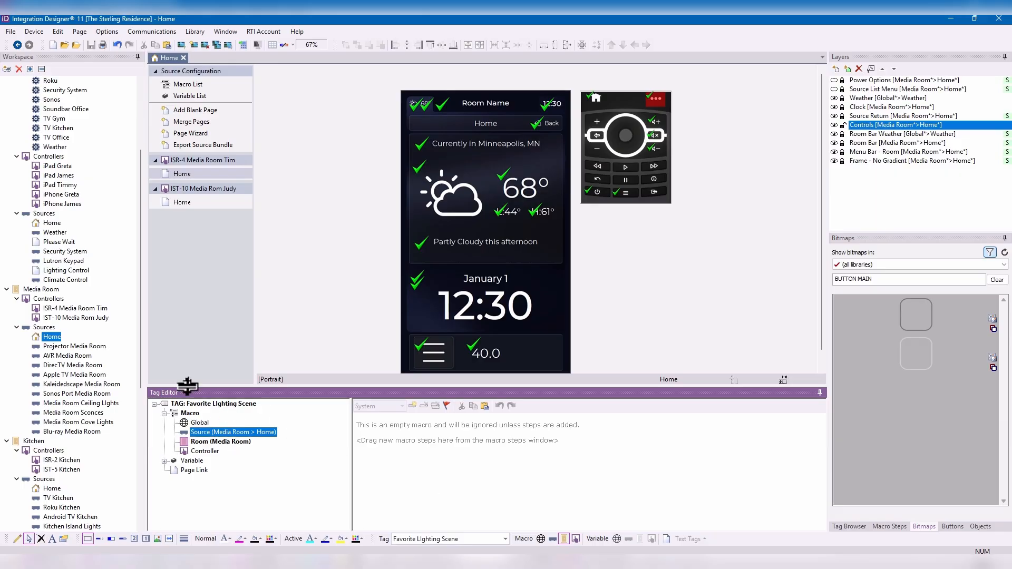
- Open the Blu-ray Media Room source and examine which macro levels the Menu and Volume Up buttons use
left_click(81, 434)
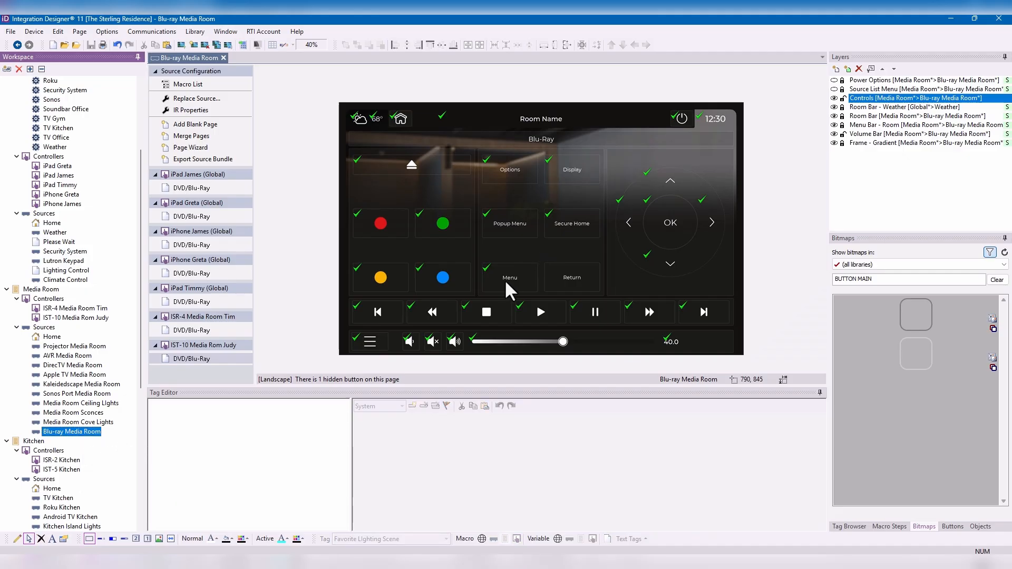
left_click(505, 279)
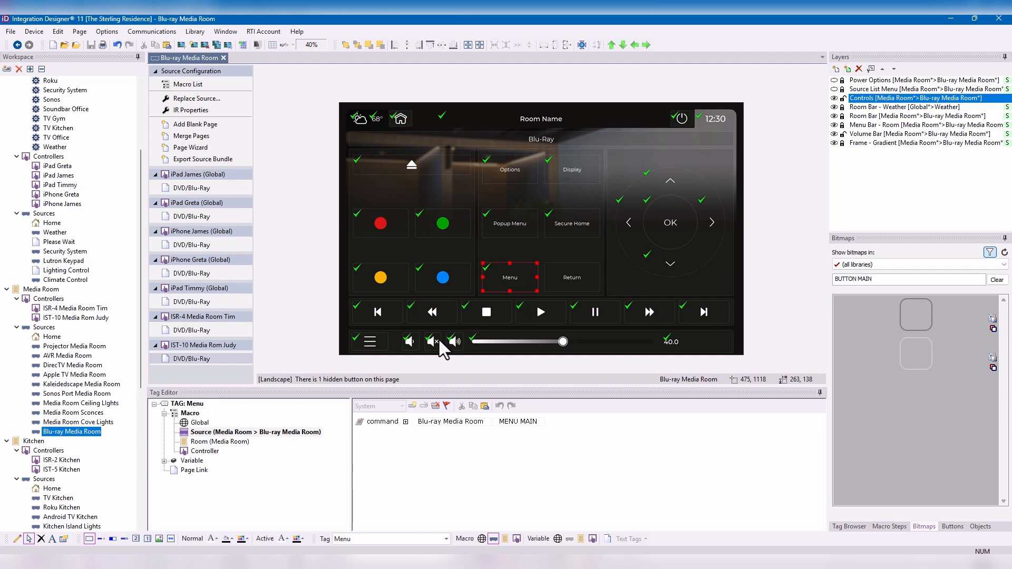
left_click(457, 344)
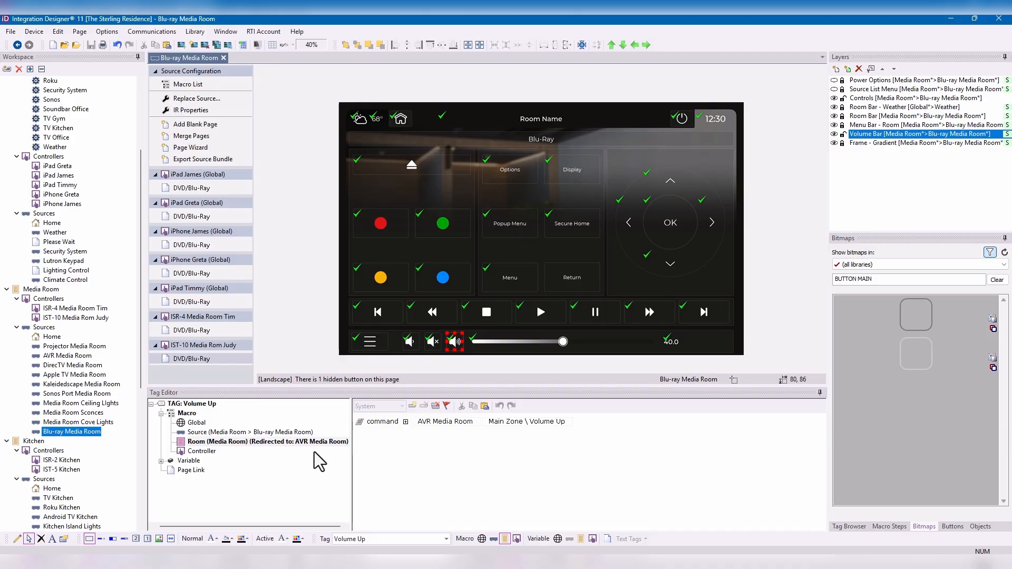
left_click(203, 452)
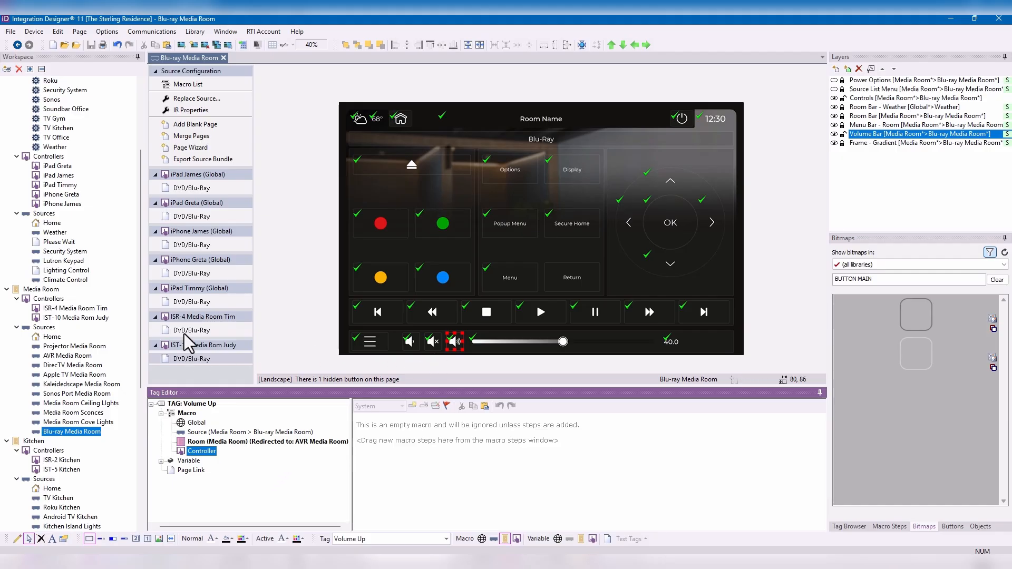
- Assign the Favorite DSP tag to the three-dot hard button on the ISR-4 controller's DVD/Blu-Ray page
left_click(207, 332)
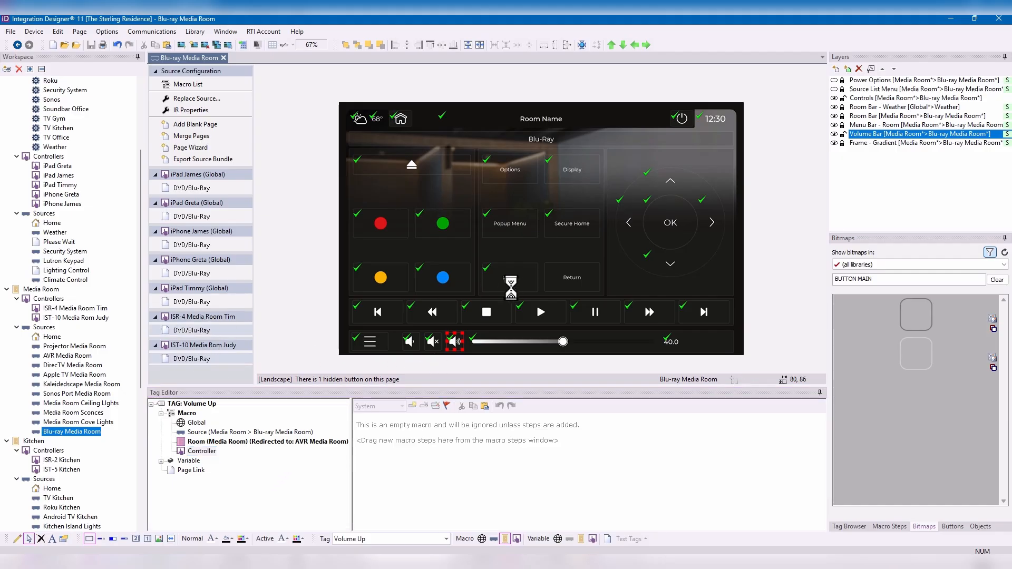
left_click(656, 100)
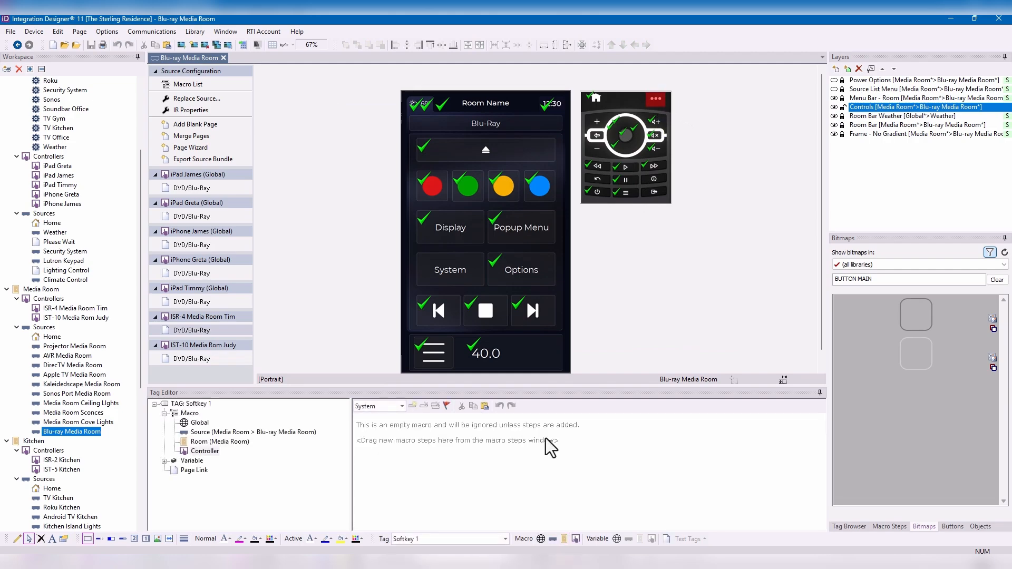
double_click(431, 539)
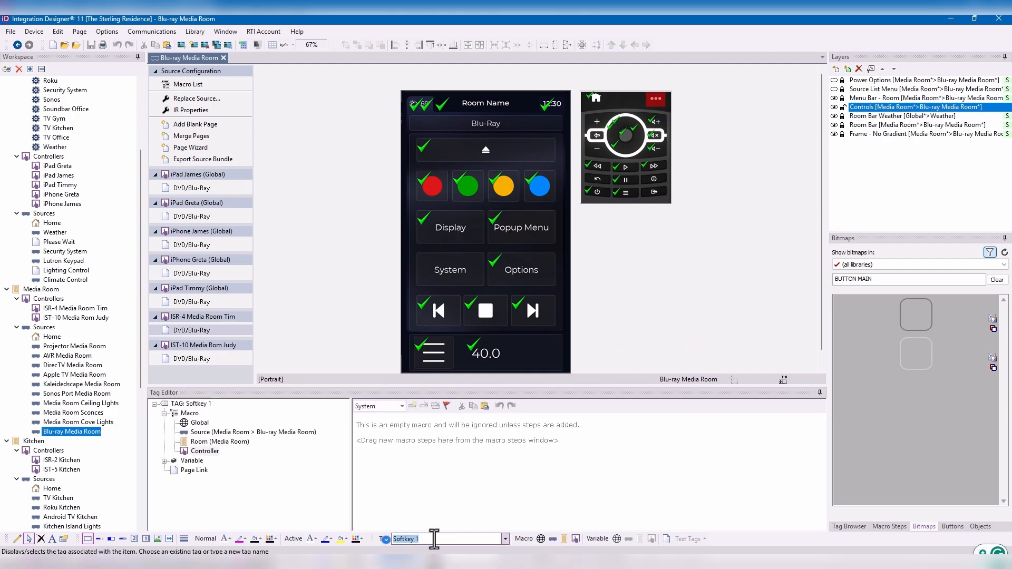
type("Favorite DSP")
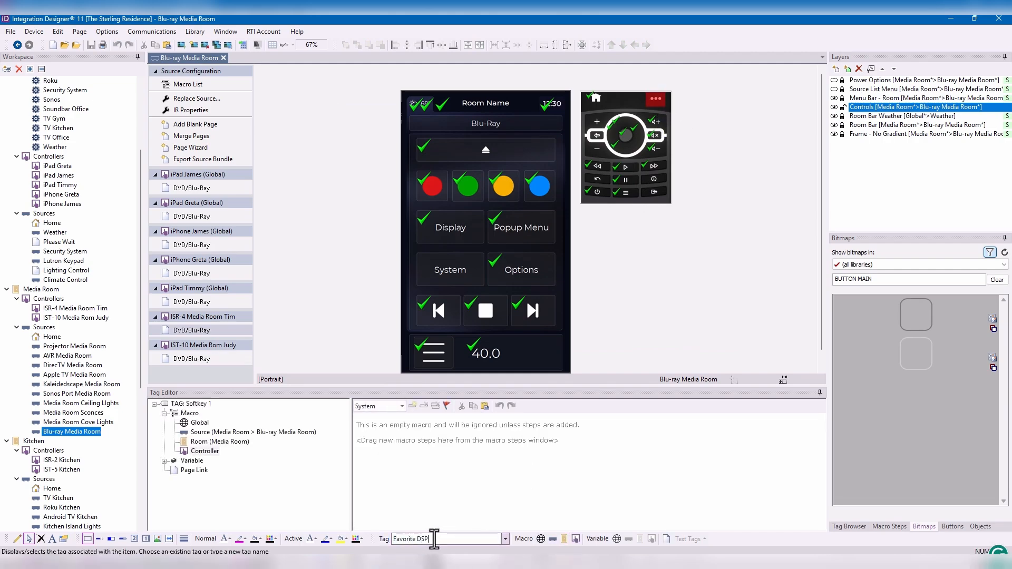
key("Return")
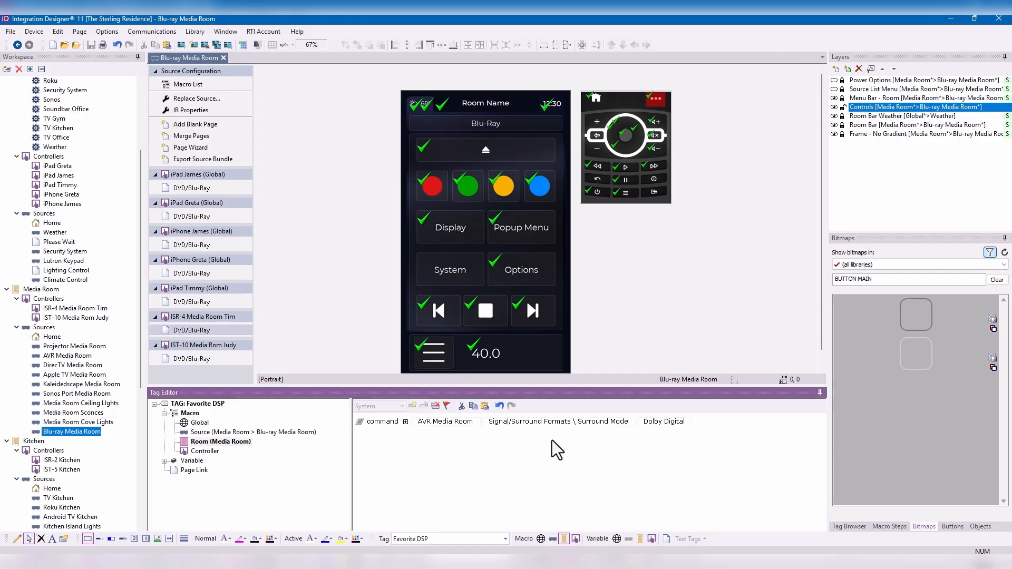
- Assign the Favorite DSP tag to the Return button on the IST-10 controller's DVD/Blu-Ray page
left_click(199, 360)
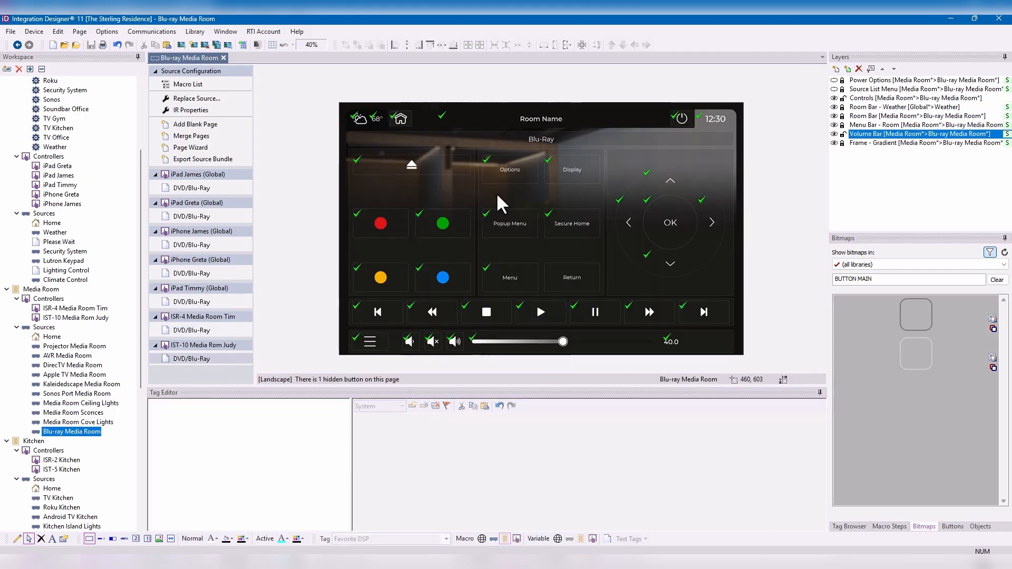
left_click(559, 281)
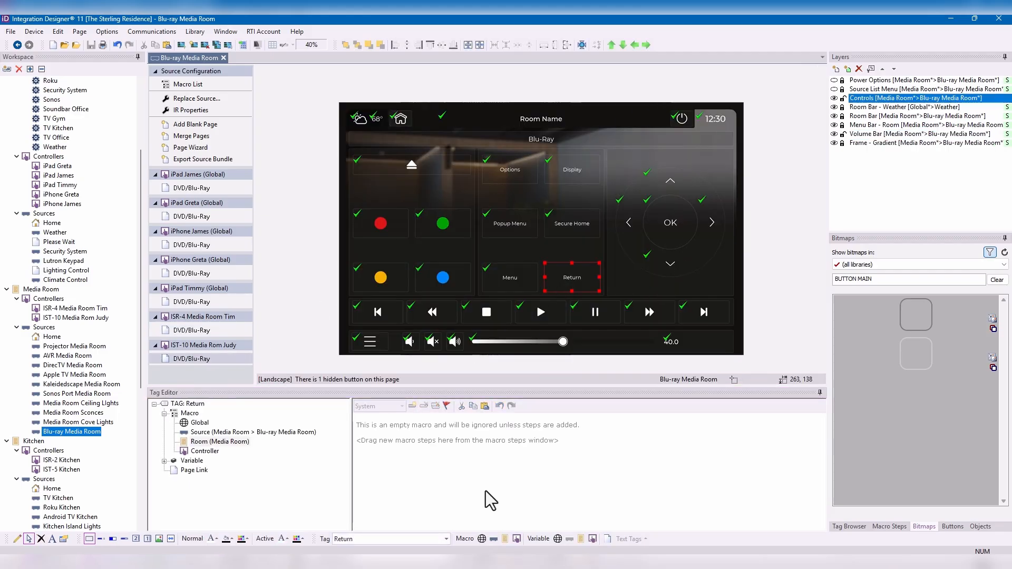
left_click(364, 539)
type("F")
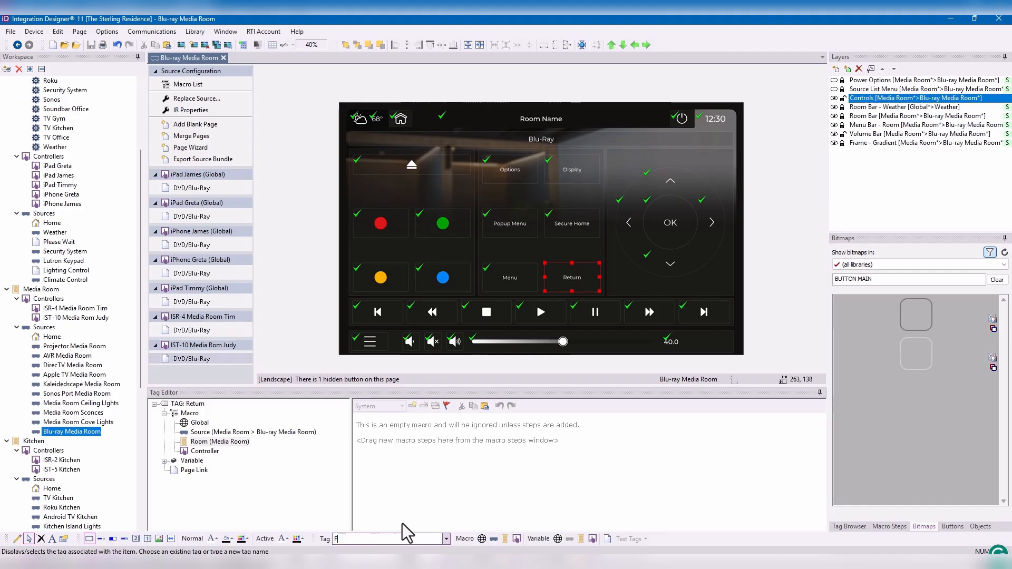
type("avorite DSP")
key("Return")
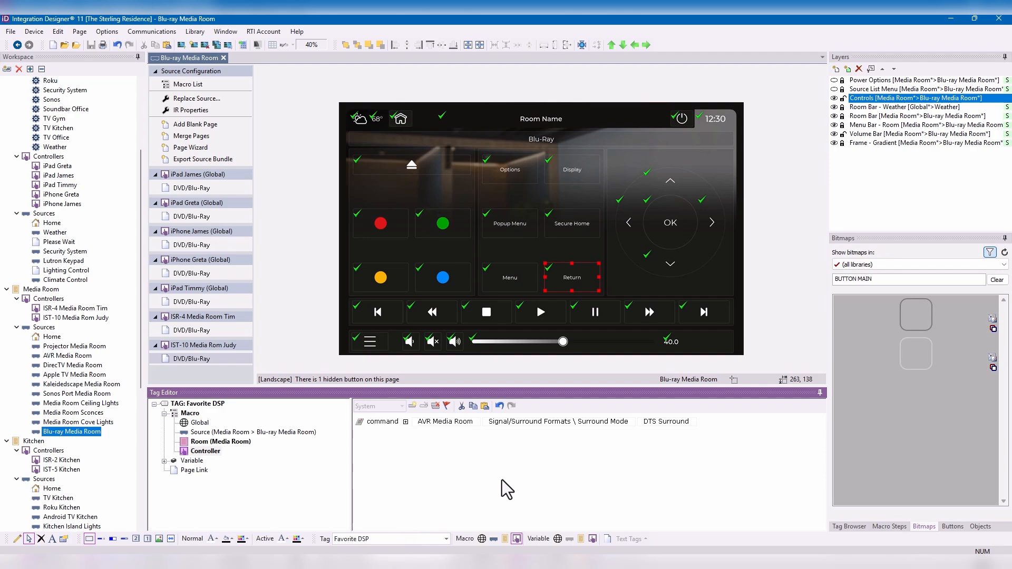
- Examine the room and controller macros of the three-dot button's Favorite DSP tag on the ISR-4 DVD/Blu-Ray page
left_click(190, 331)
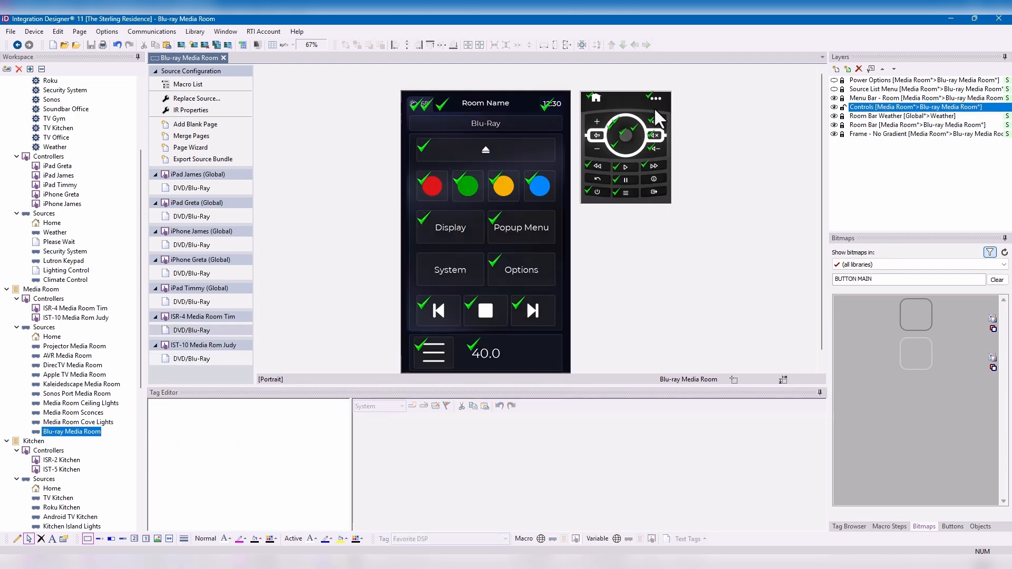
left_click(656, 99)
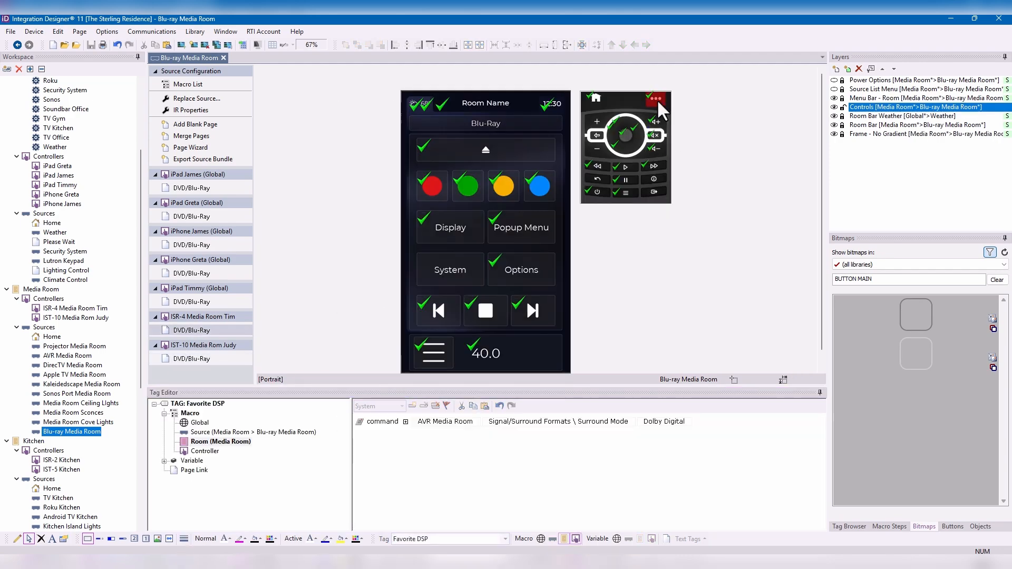
left_click(214, 452)
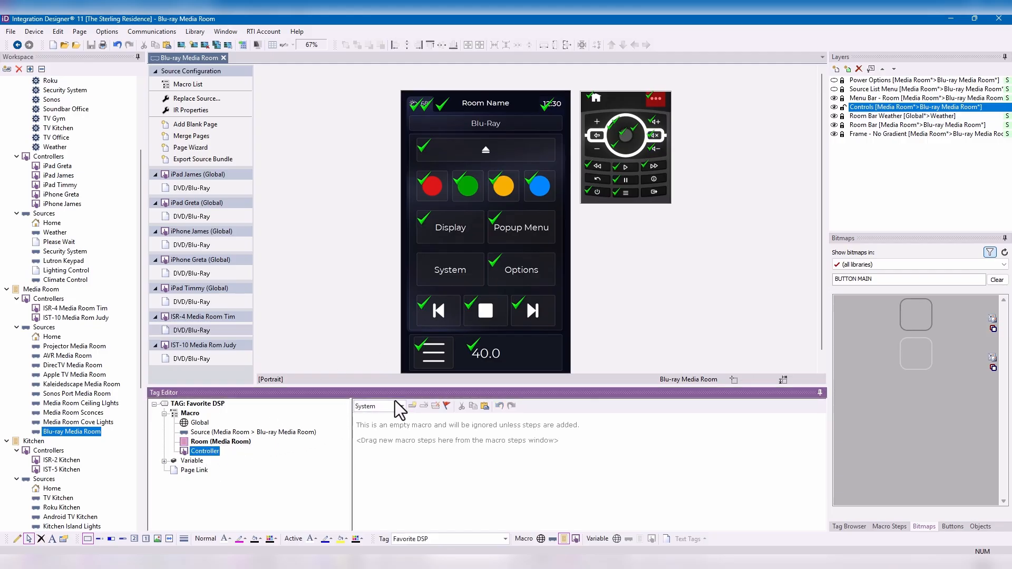
left_click(402, 407)
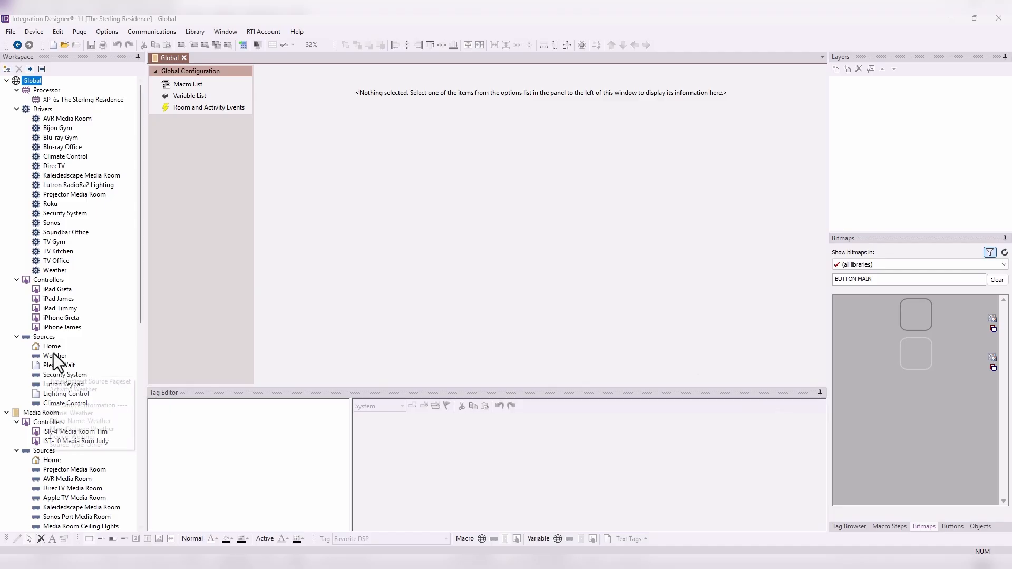
- Open the global Home source and toggle the Climate, Security, Lighting and Weather layers to examine what each contains
left_click(50, 339)
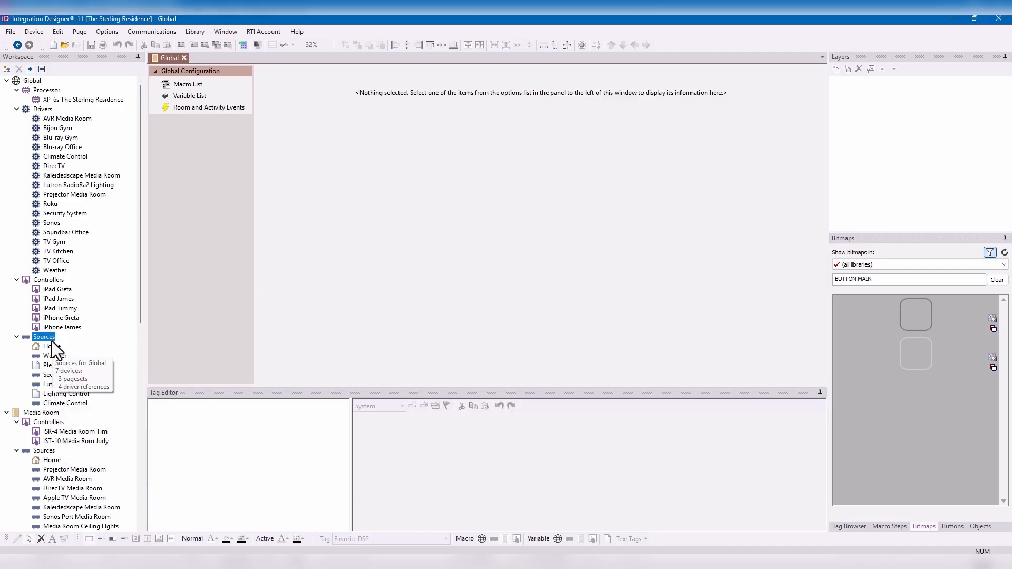
left_click(51, 346)
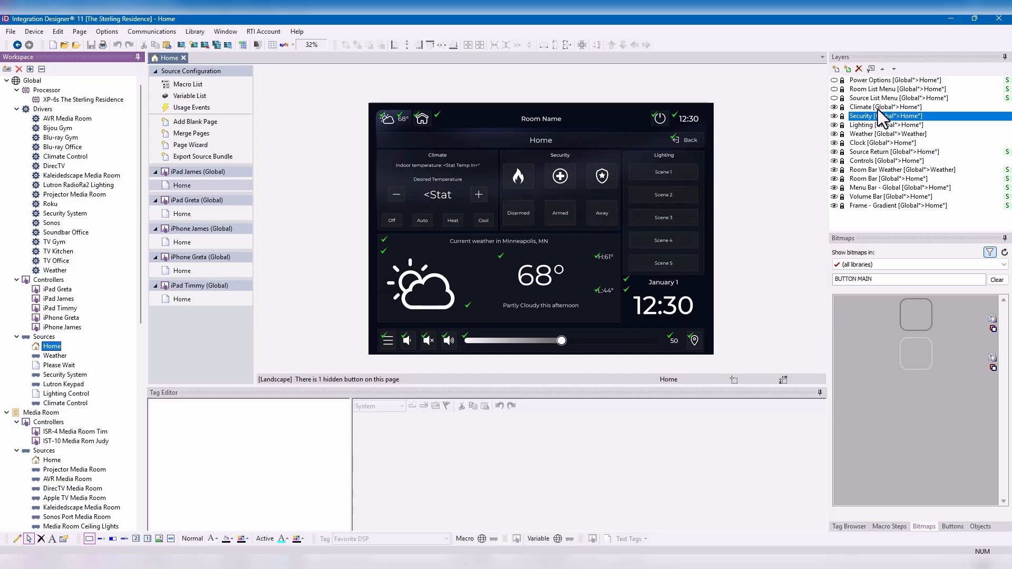
left_click(832, 108)
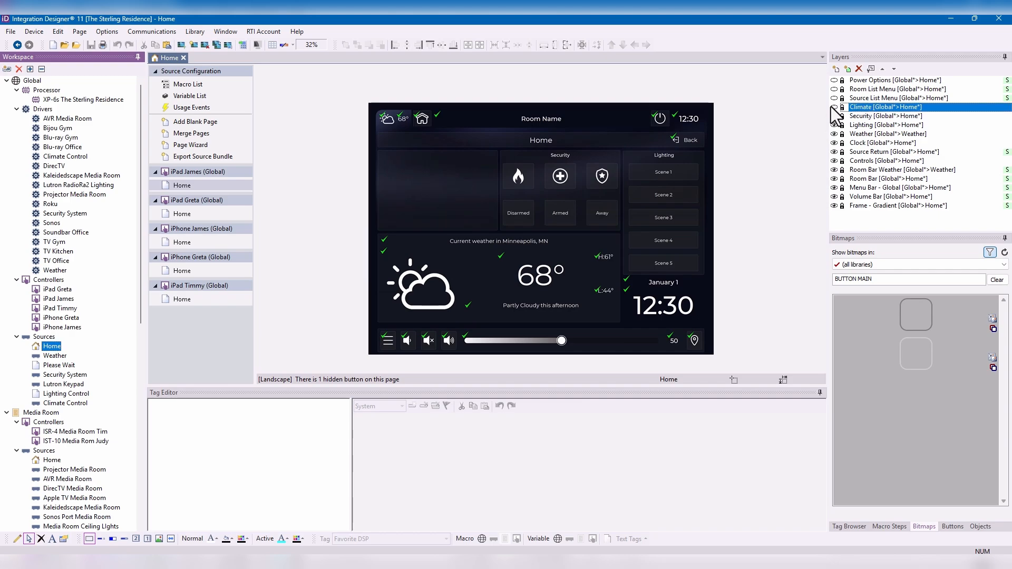
left_click(835, 116)
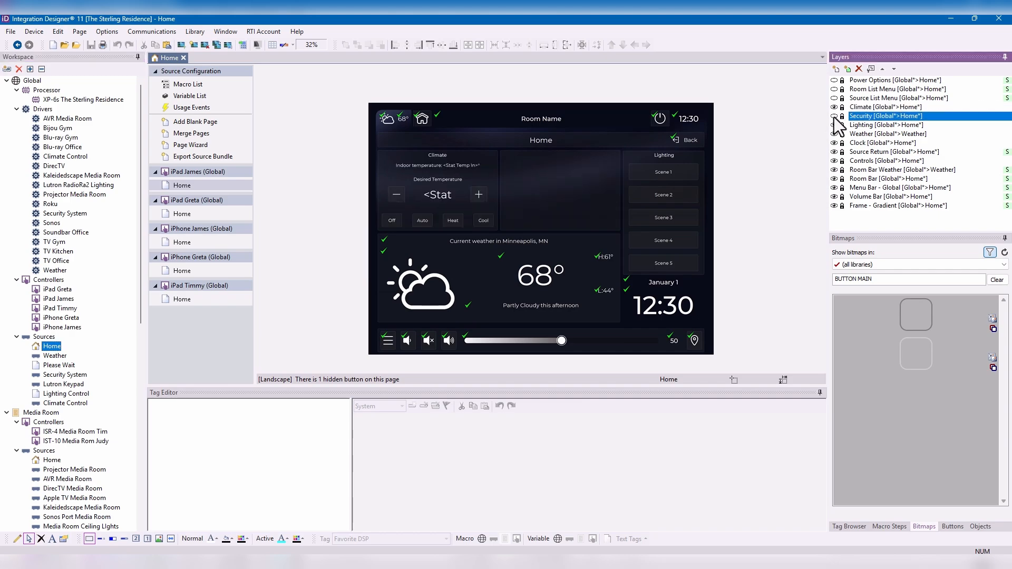
left_click(835, 125)
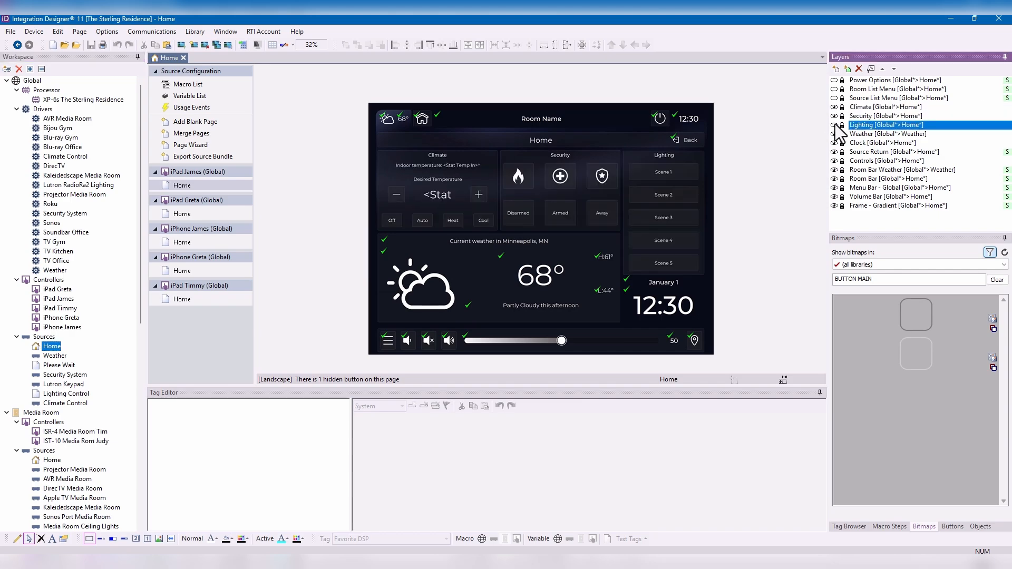
left_click(834, 134)
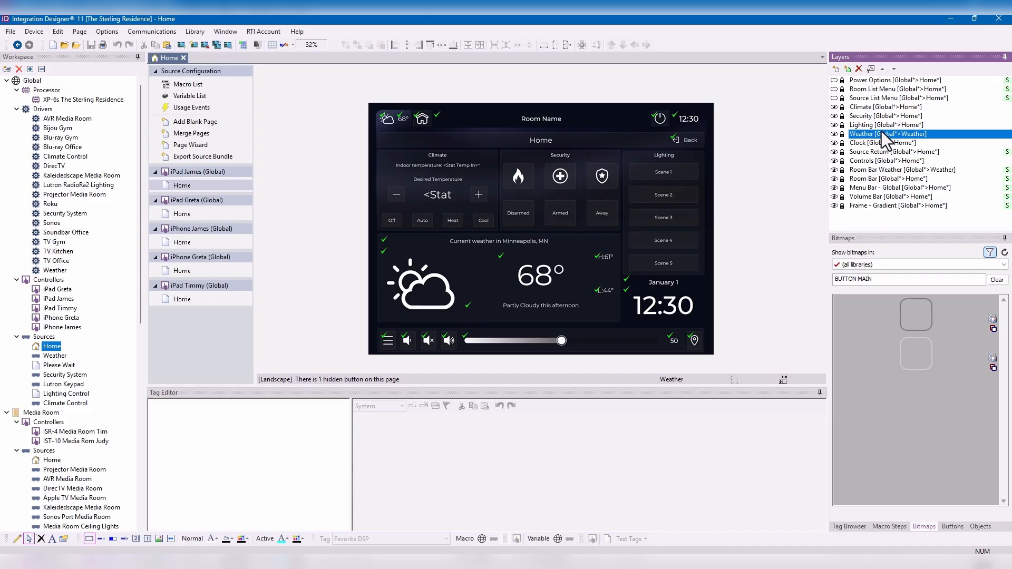
- Unlock the Climate layer and examine the tags and macros of its minus, plus and Cool buttons
left_click(846, 108)
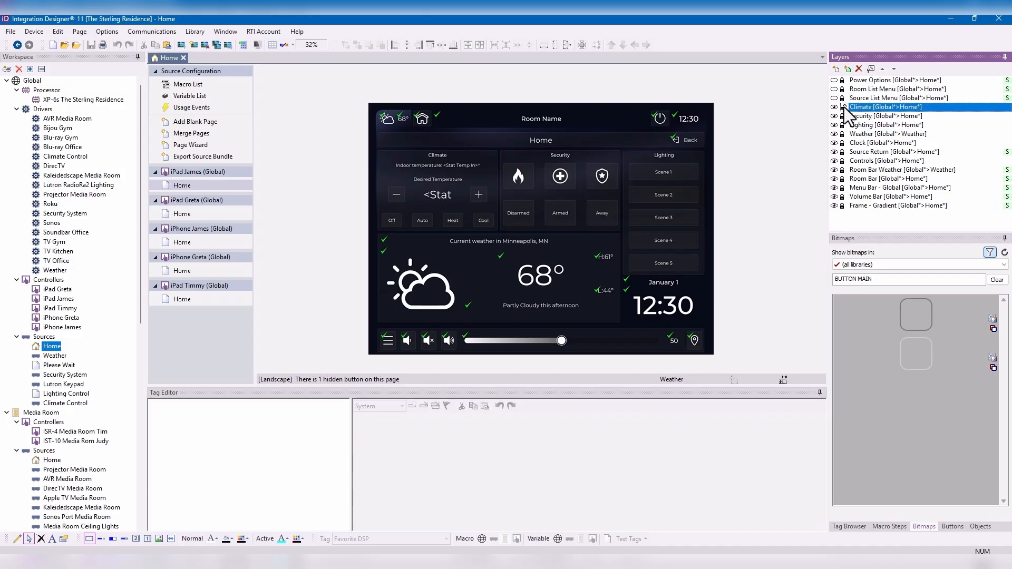
left_click(391, 195)
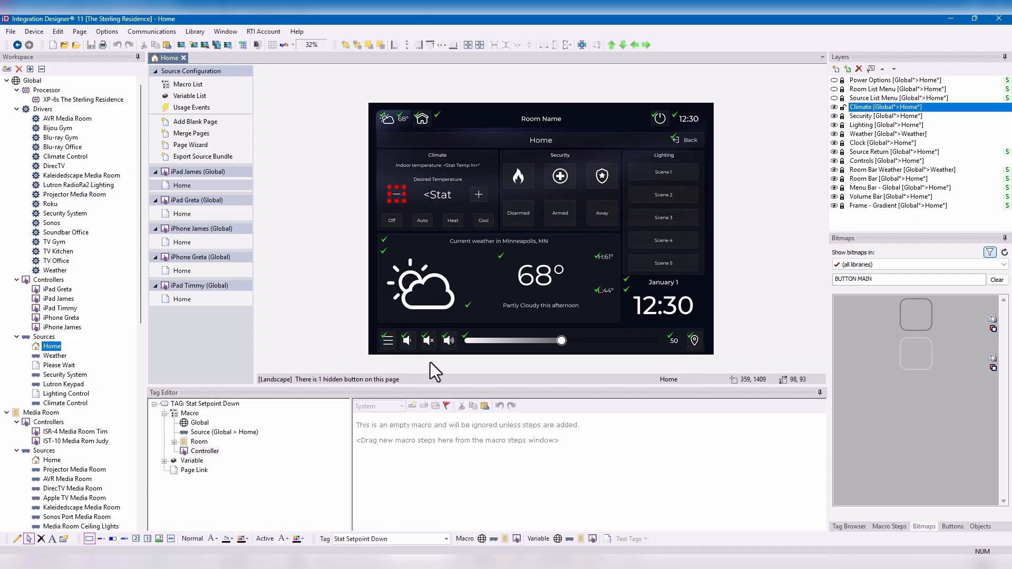
left_click(478, 193)
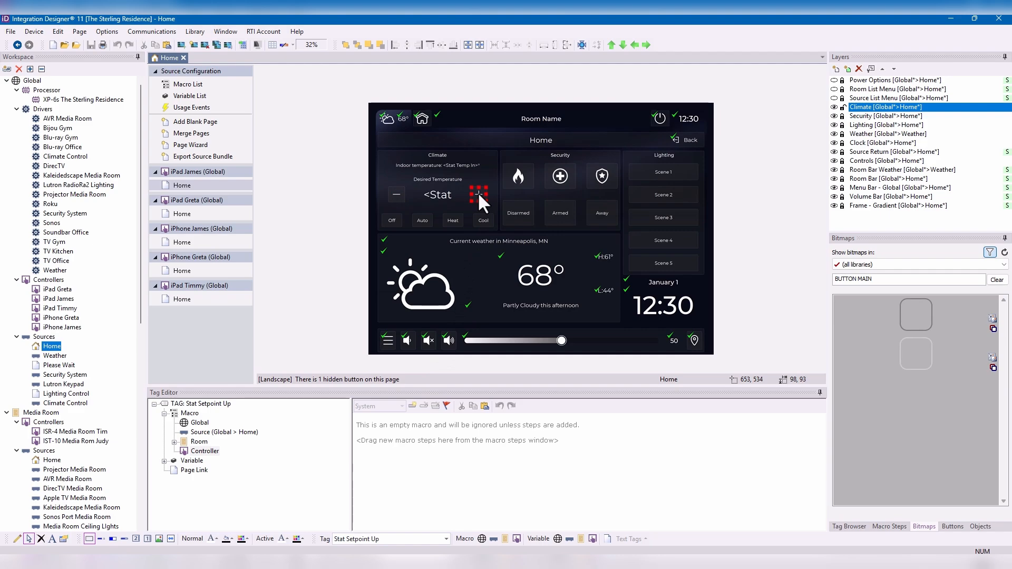
left_click(481, 220)
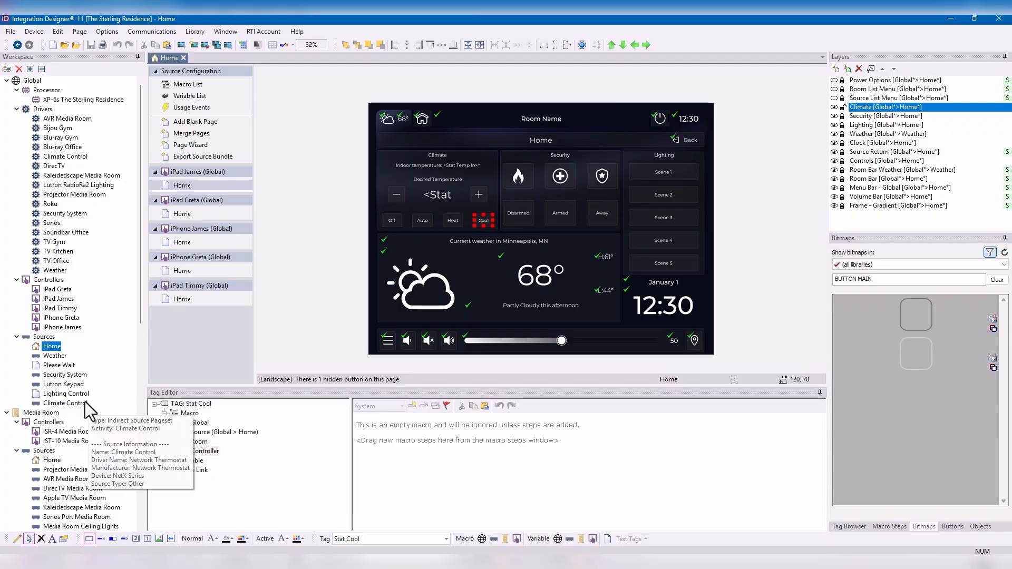
- Open the global Climate Control source and examine the source macros of its temperature plus and minus buttons
left_click(84, 403)
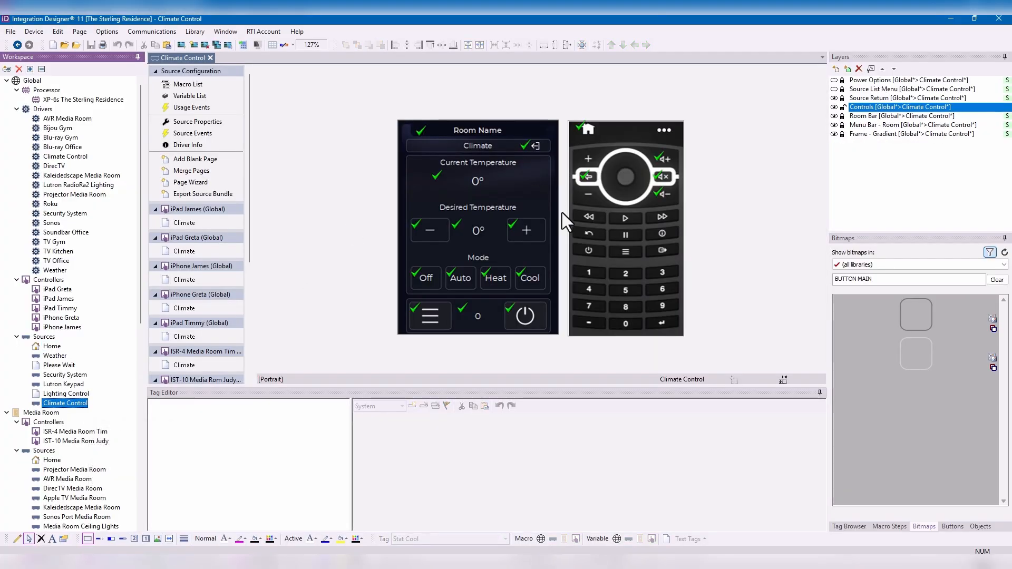
left_click(512, 242)
left_click(525, 232)
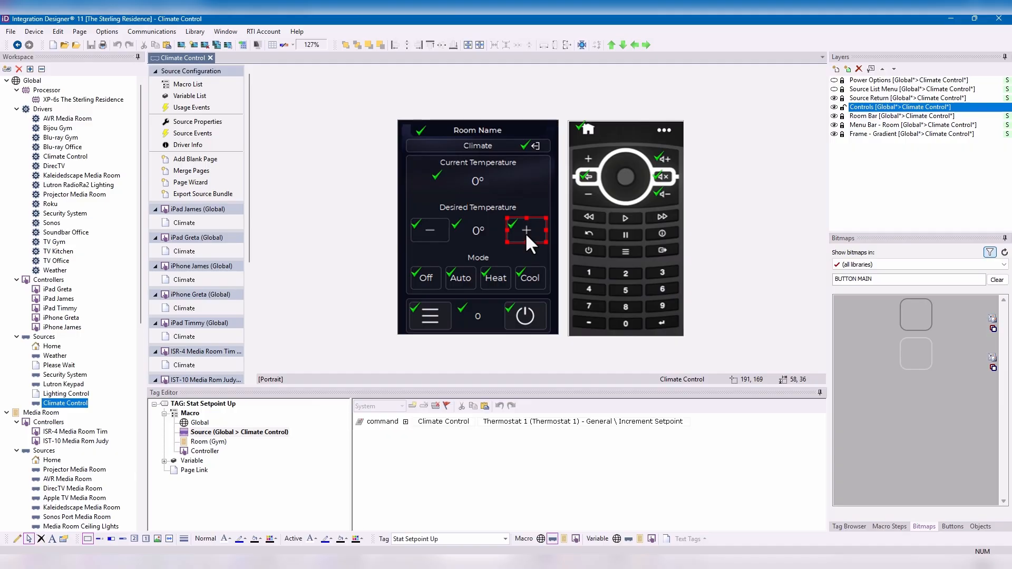
left_click(441, 233)
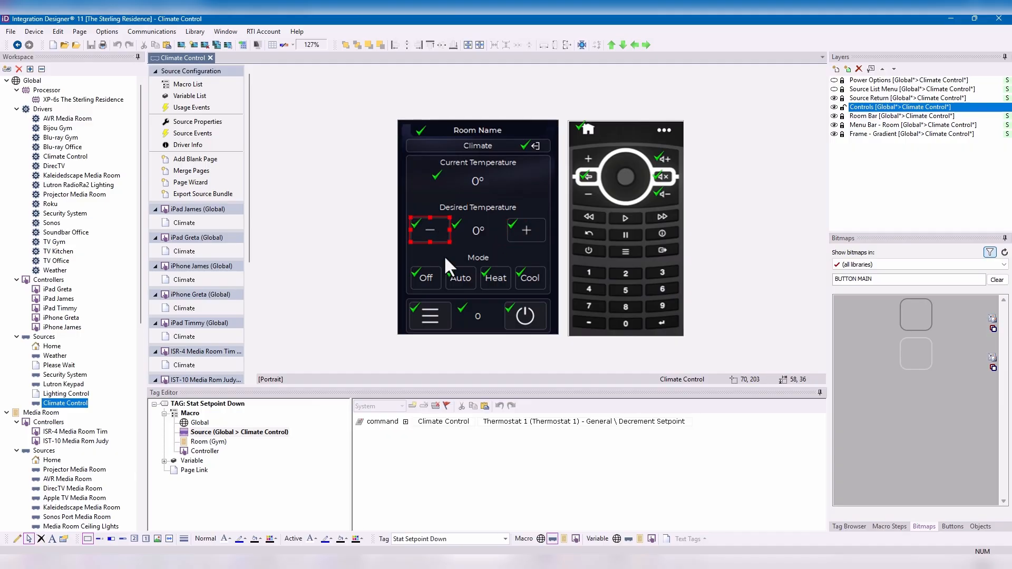
- Return to the global Home page and set its Climate layer to source Global > Climate Control and room Global
left_click(17, 46)
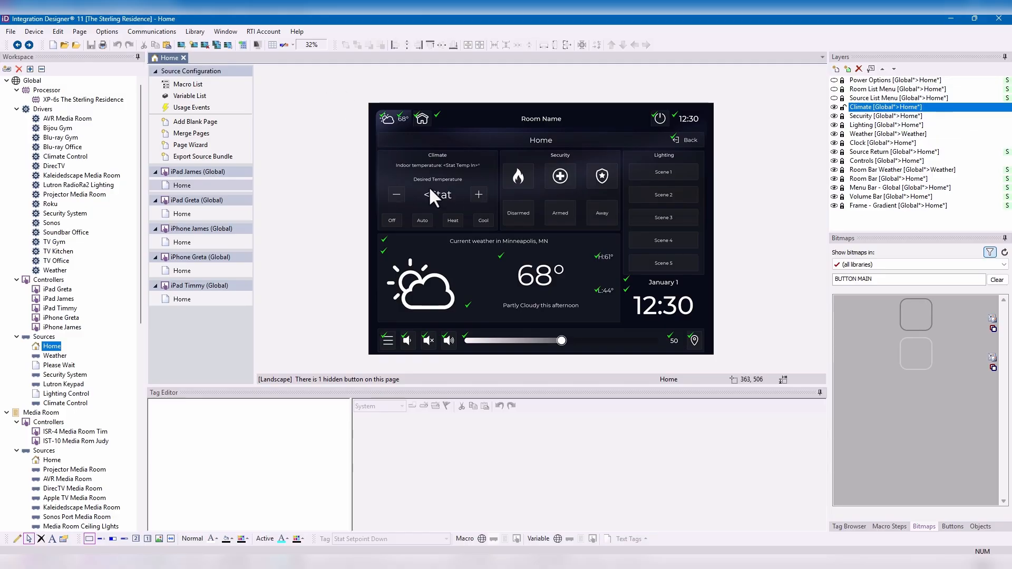
left_click(869, 67)
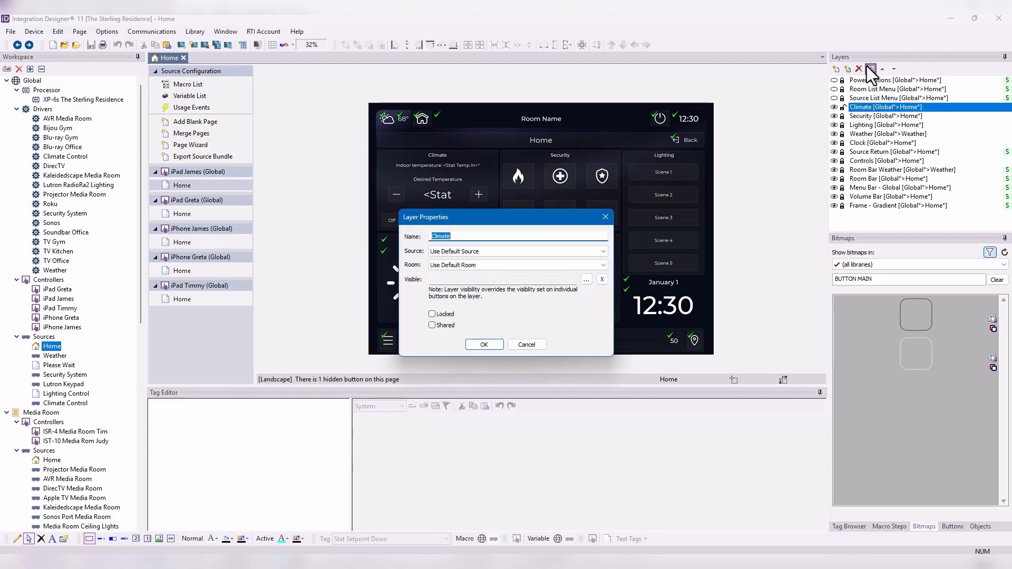
left_click(467, 251)
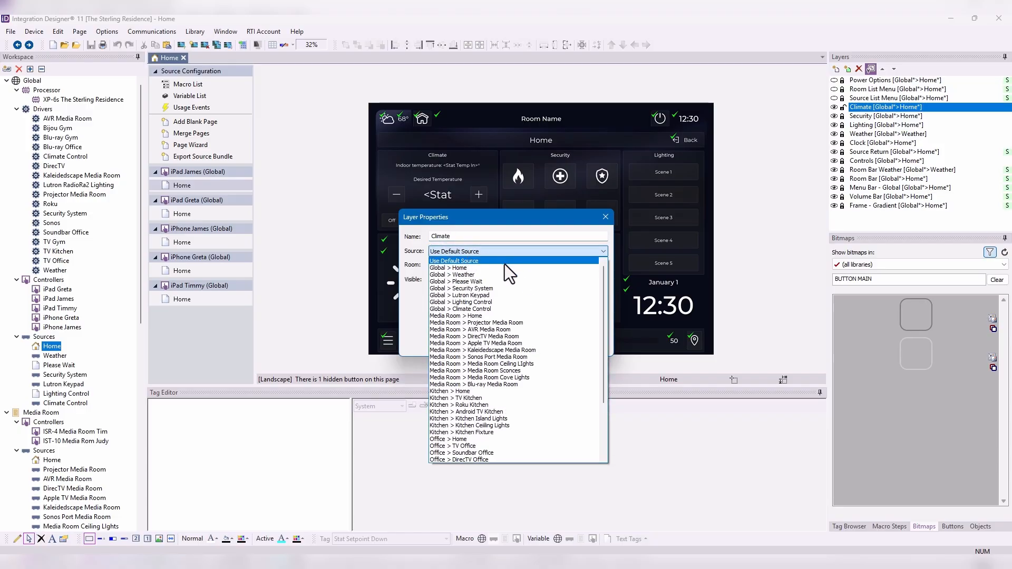
left_click(491, 306)
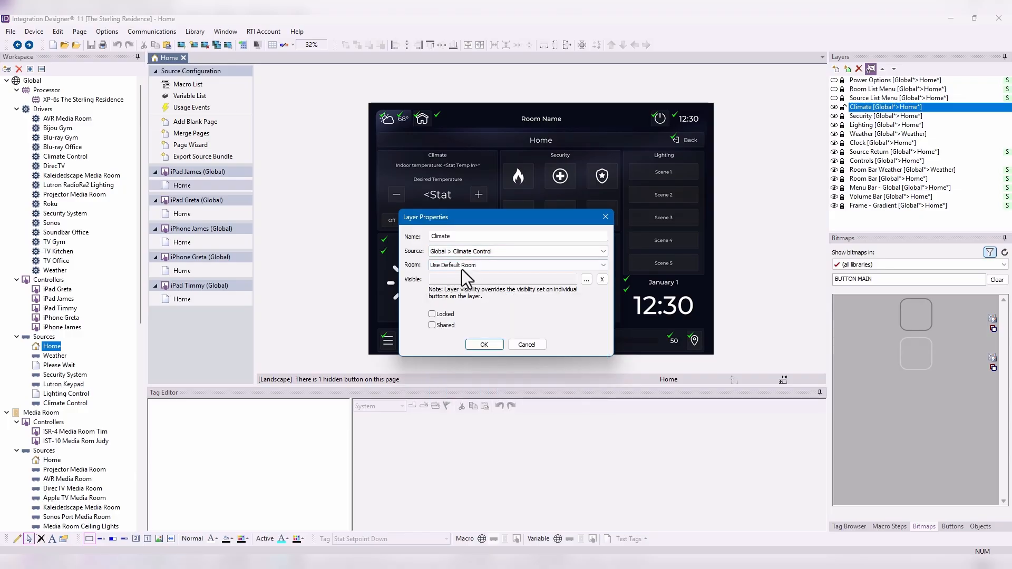
left_click(484, 268)
left_click(487, 272)
left_click(483, 344)
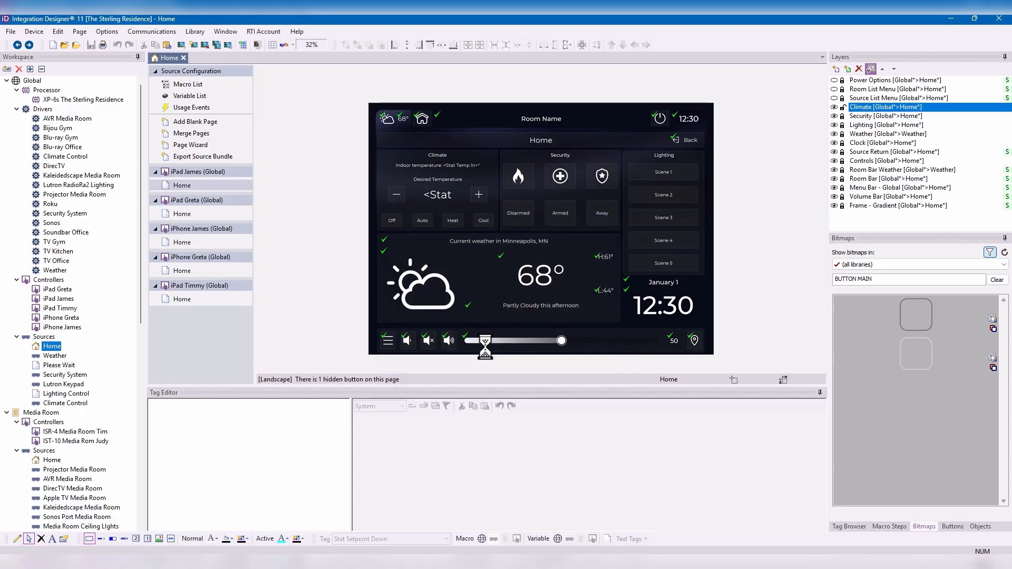
- Examine the tags and source macros of the minus and Off buttons in the Home page's Climate section
left_click(393, 194)
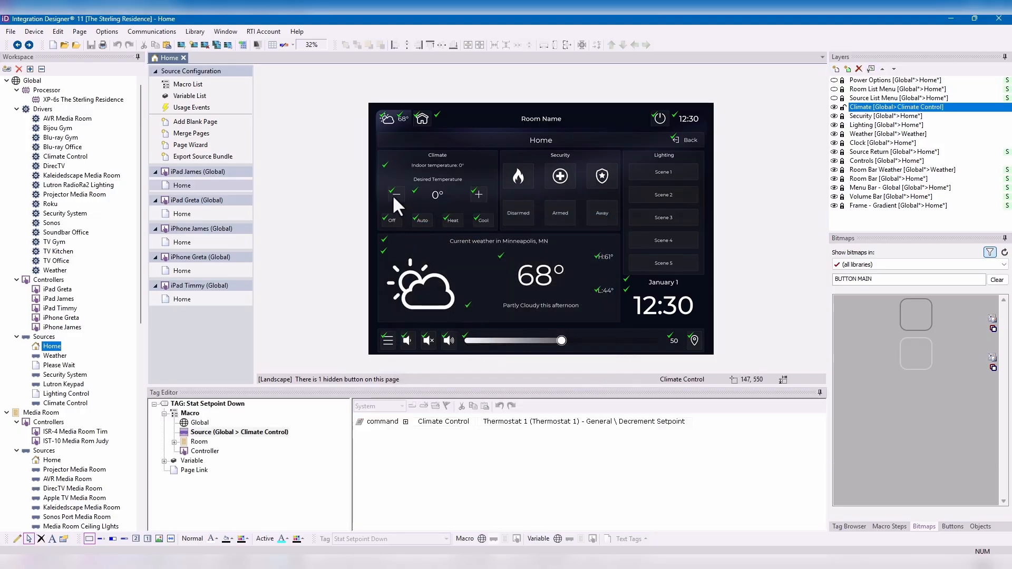
left_click(391, 211)
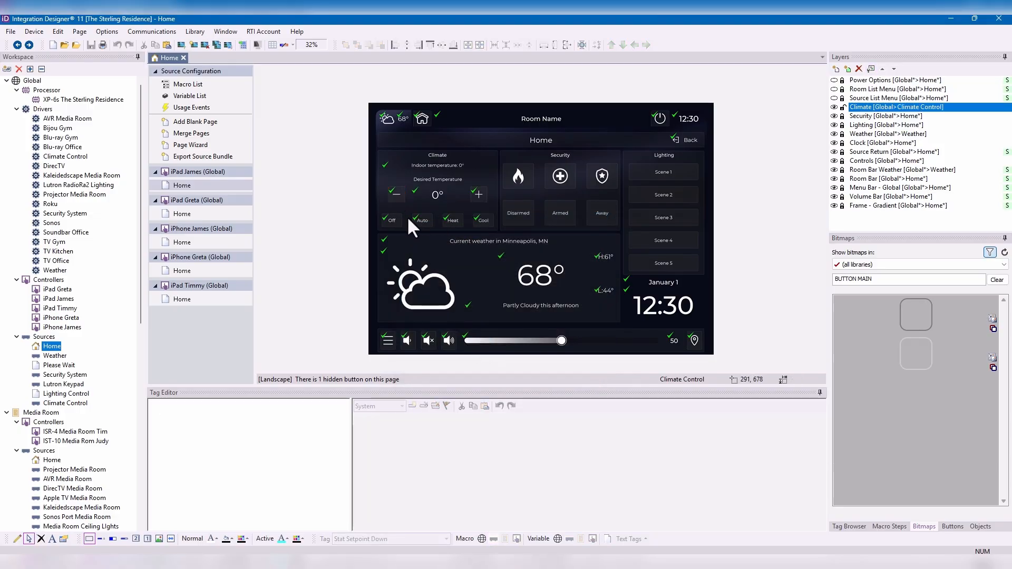
left_click(385, 219)
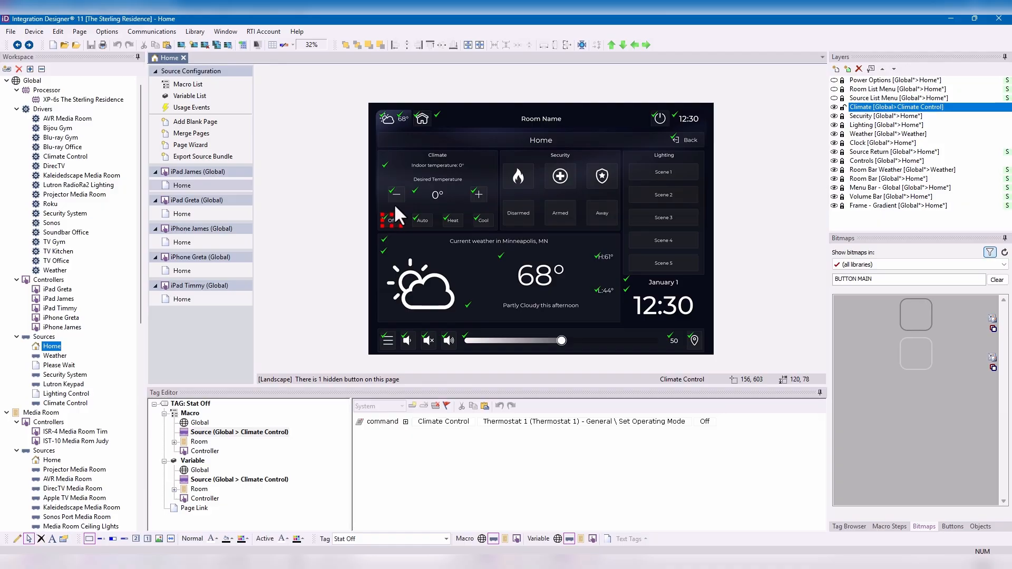
- Set the Home page's Security layer to source Global > Security System and room Global
left_click(880, 116)
left_click(871, 68)
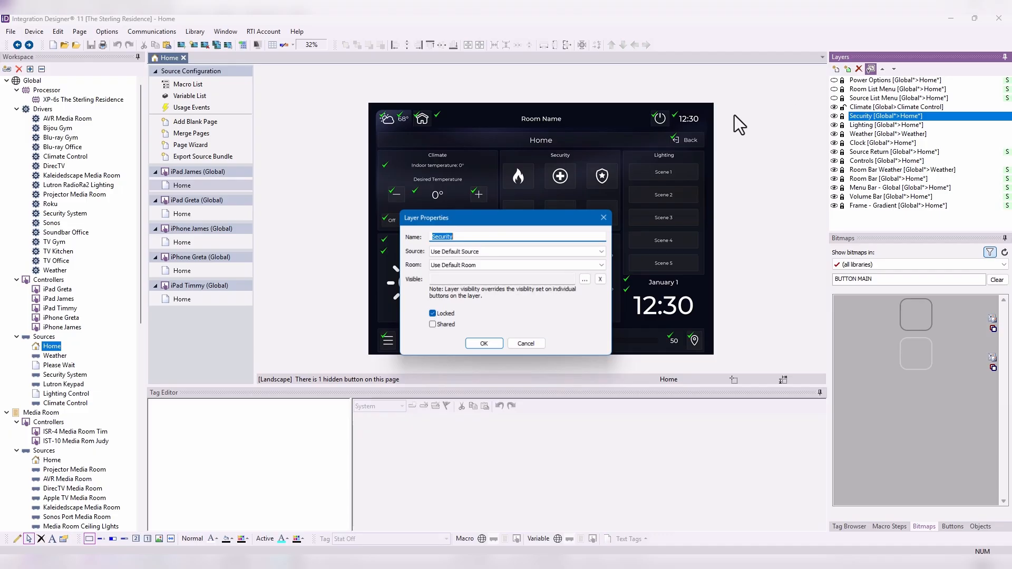
left_click(486, 253)
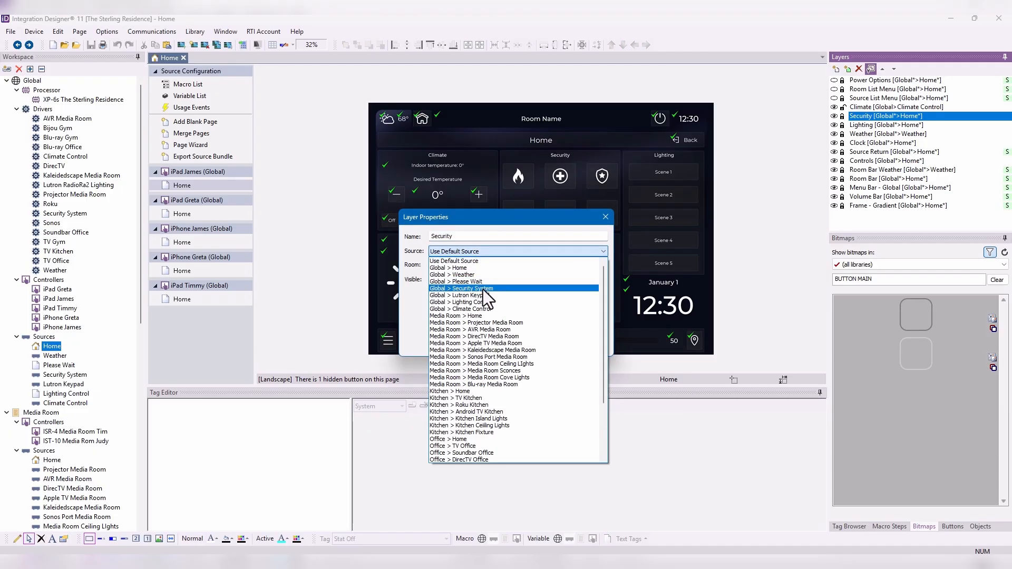
left_click(484, 290)
left_click(485, 265)
left_click(480, 274)
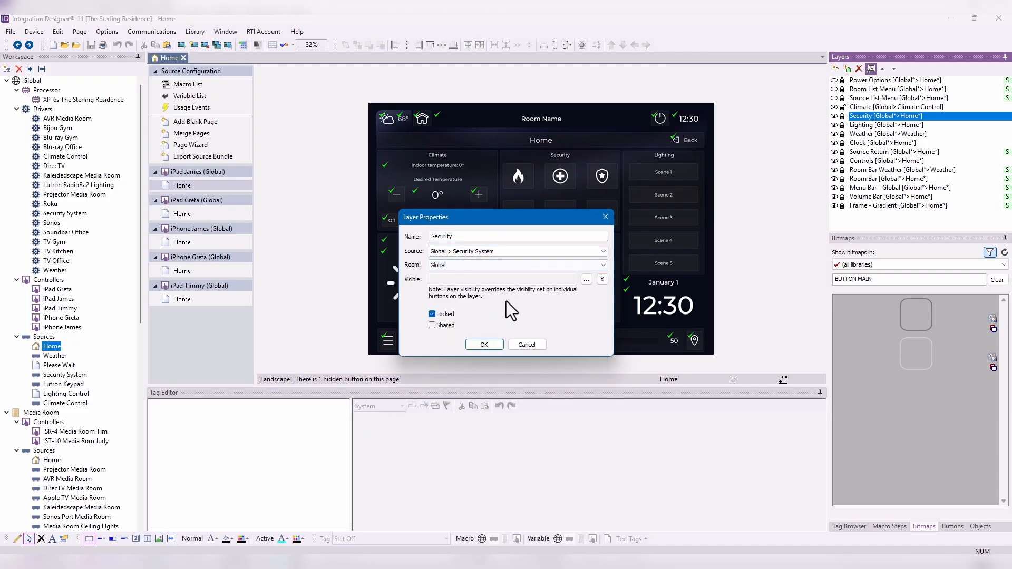
left_click(494, 345)
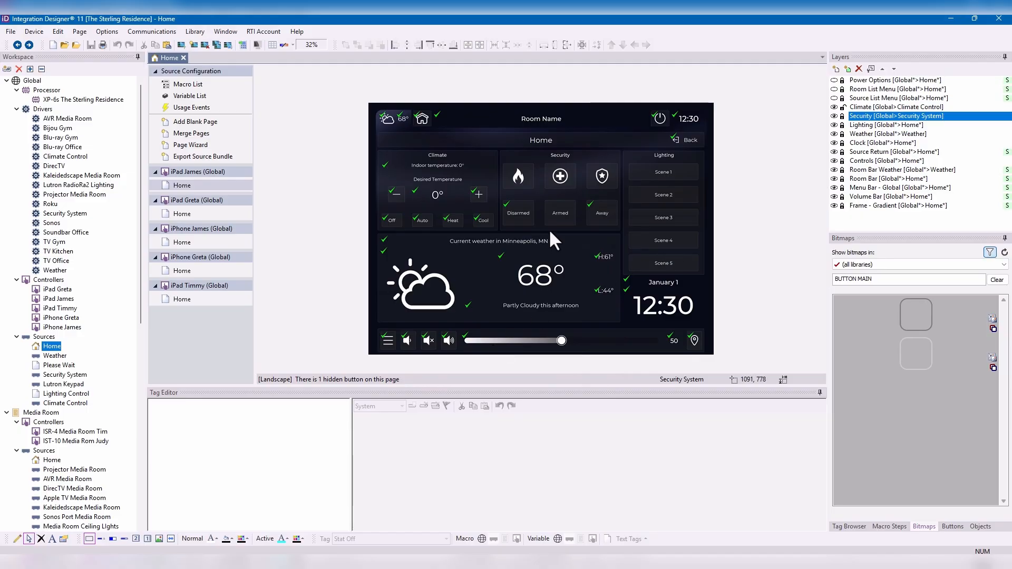
- Unlock the Security layer and examine the tags and macros of its Disarmed and Armed buttons
left_click(843, 116)
left_click(520, 216)
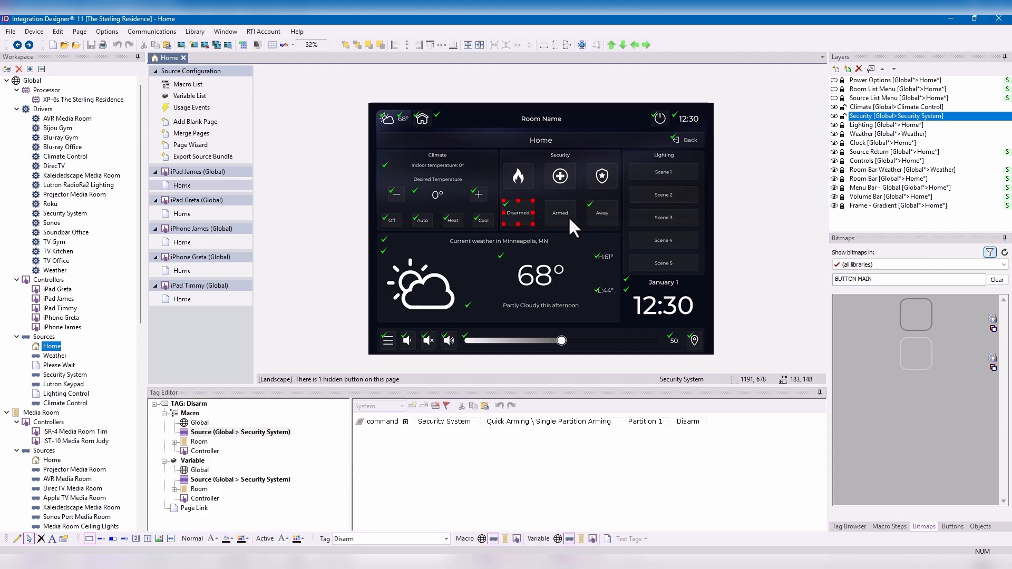
left_click(568, 217)
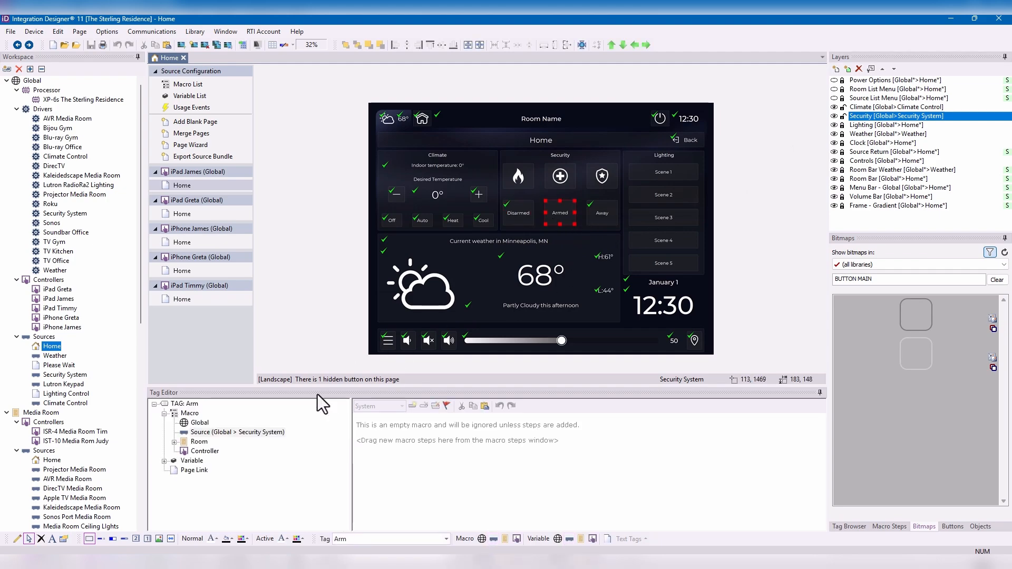
- Add a Security System command to the Arm tag's source macro: Quick Arming \ Single Partition Arming with Code, set to Home (Stay)
left_click(216, 434)
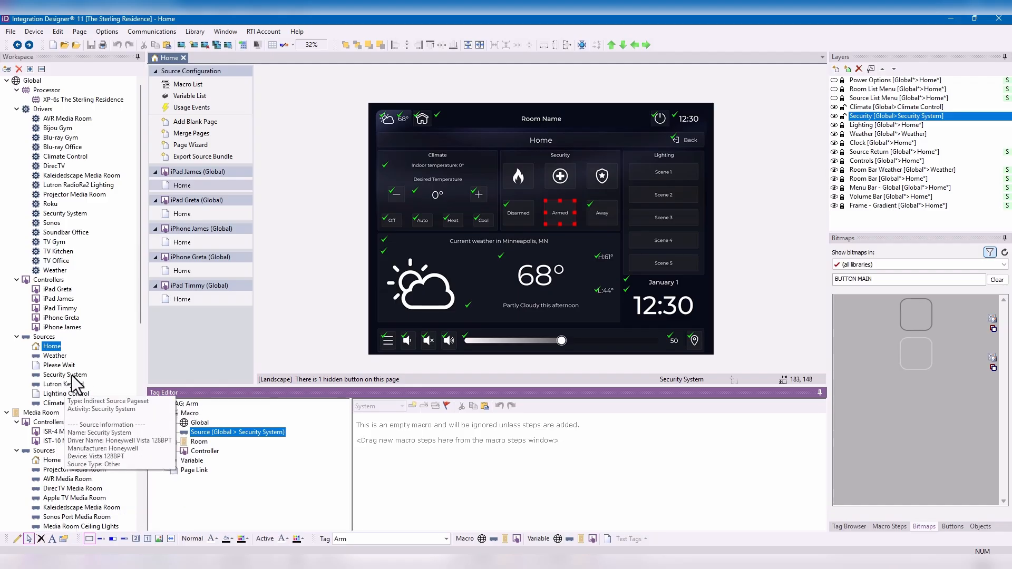
left_click(890, 527)
left_click_drag(885, 264, 390, 425)
left_click(442, 422)
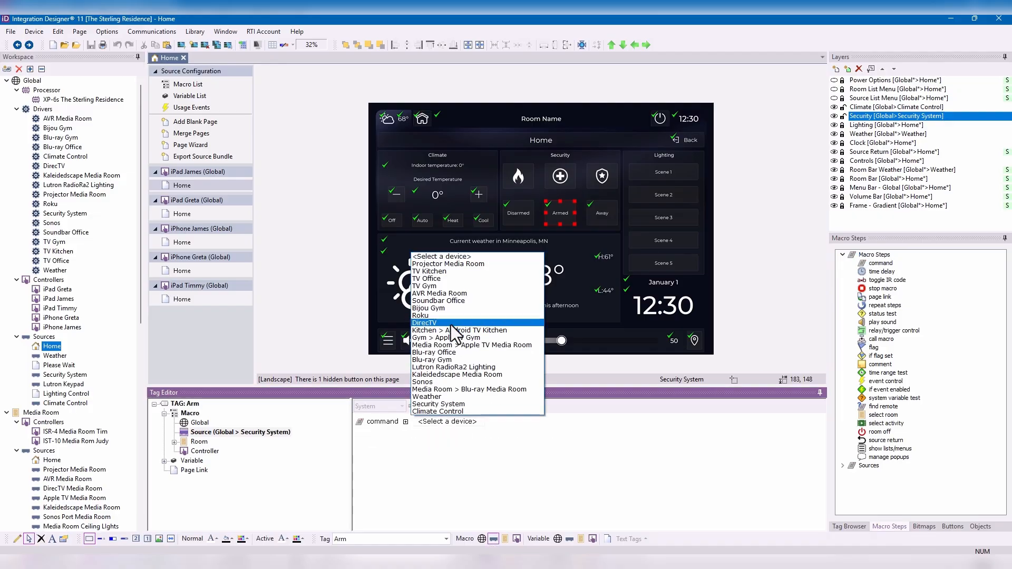
left_click(459, 405)
left_click(507, 423)
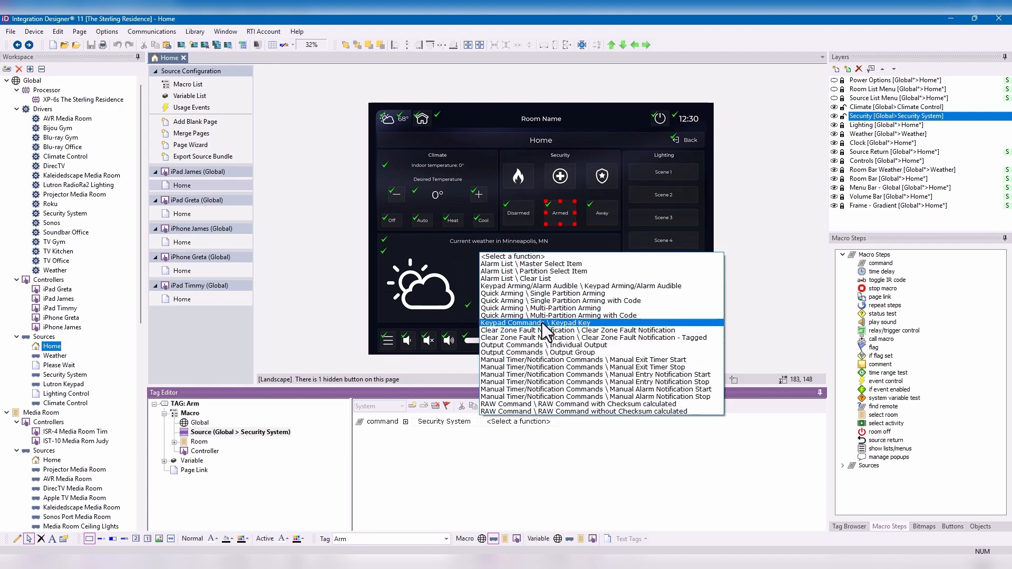
left_click(549, 300)
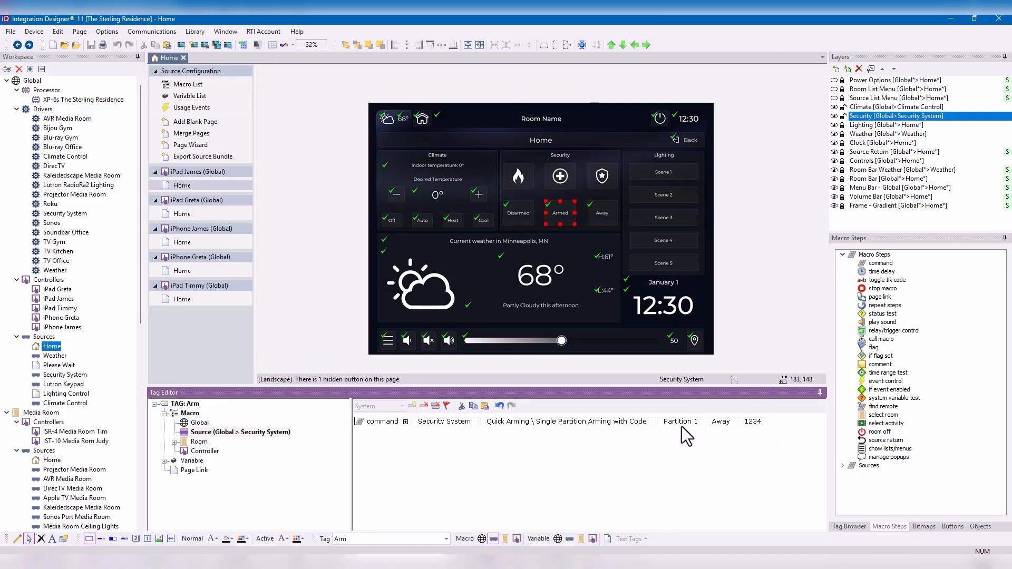
left_click(715, 422)
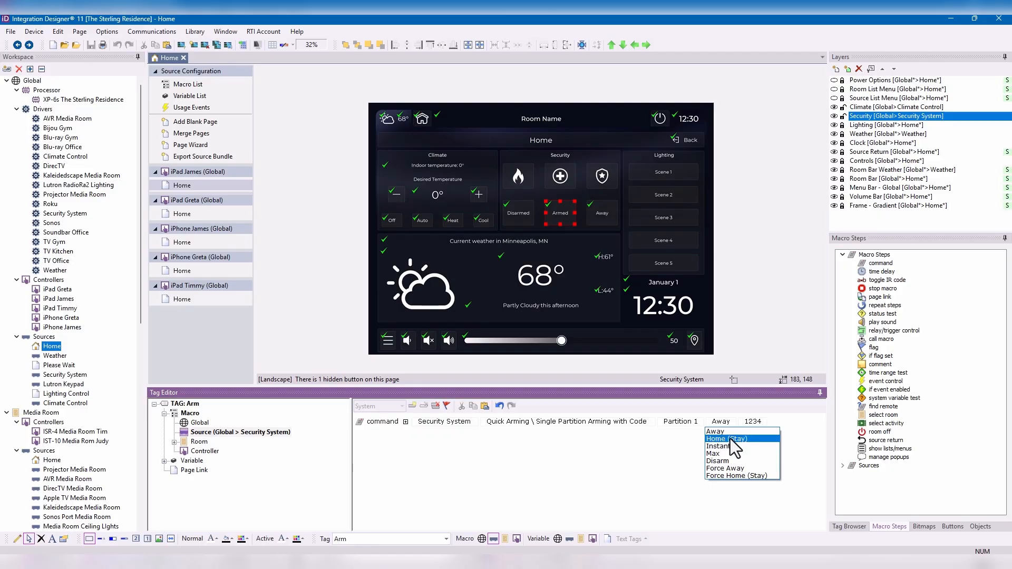
left_click(728, 439)
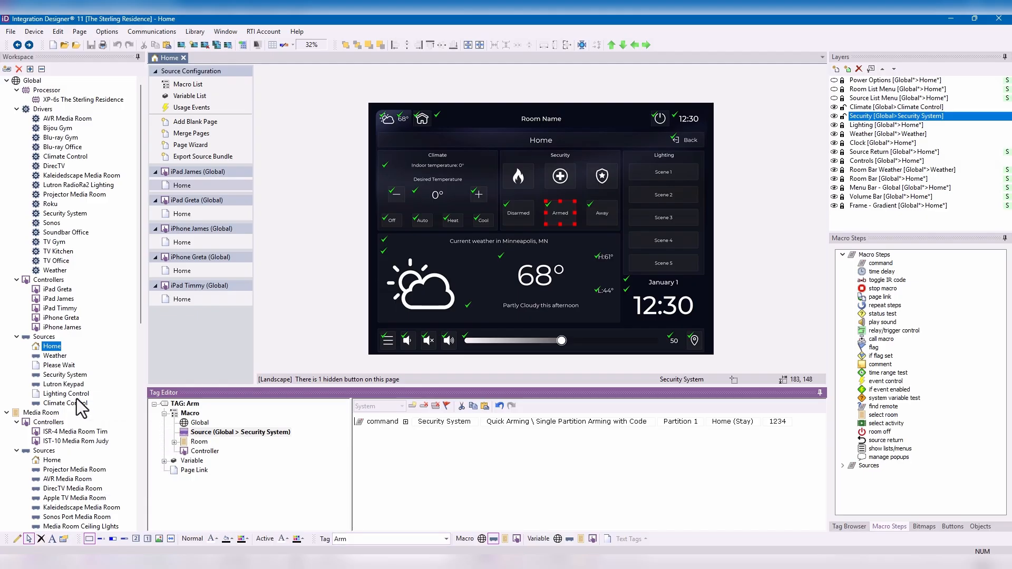
- Assign the Arm tag to the remote's three-dot button on the global Security System page
left_click(65, 374)
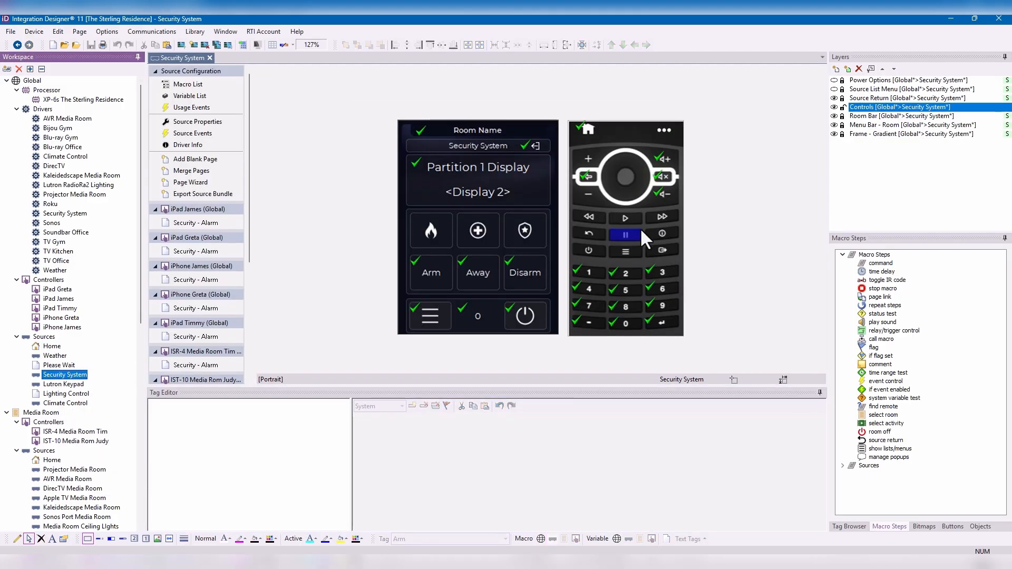
left_click(665, 132)
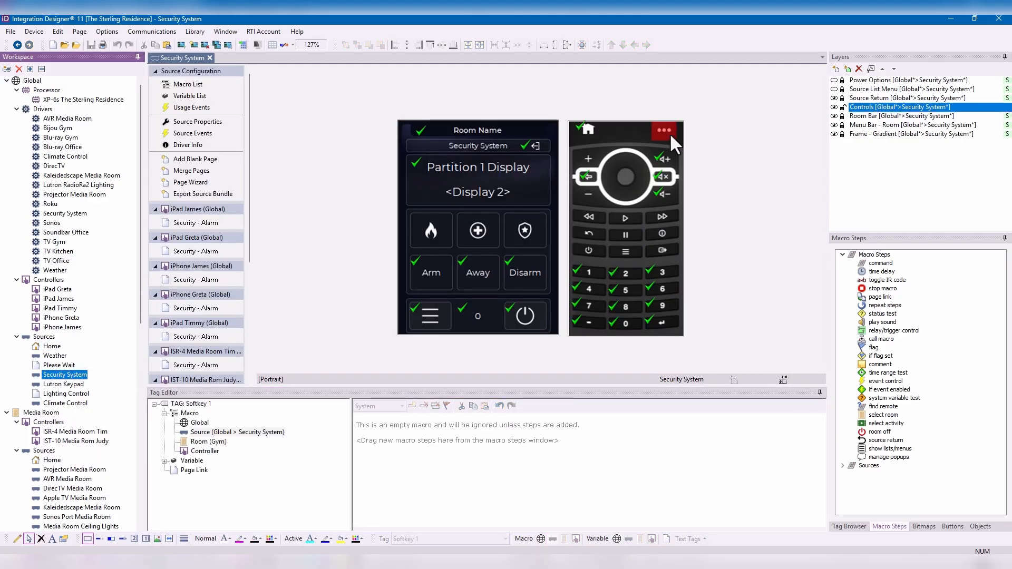
left_click(438, 539)
type("ARm")
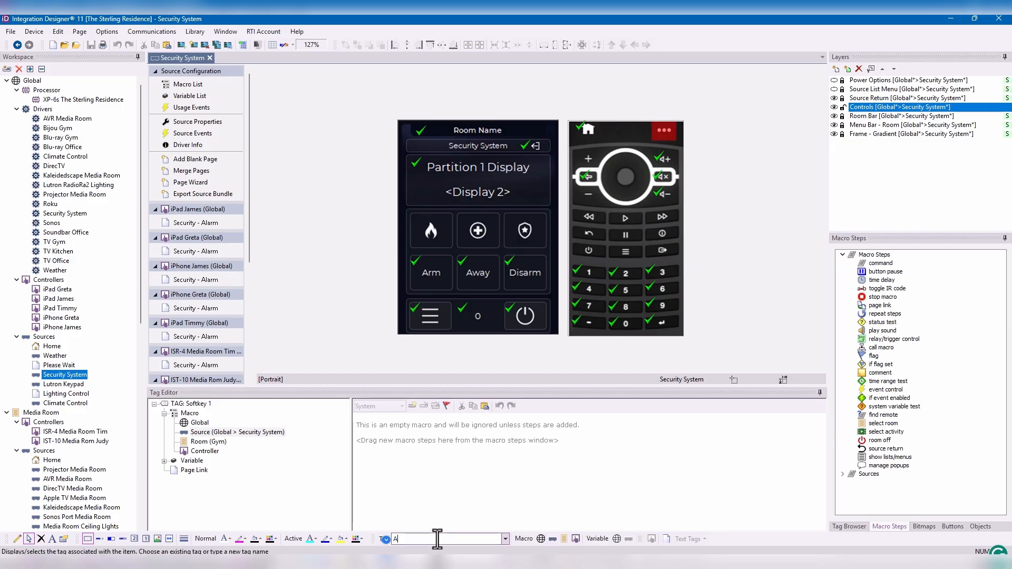
key("Return")
left_click(437, 539)
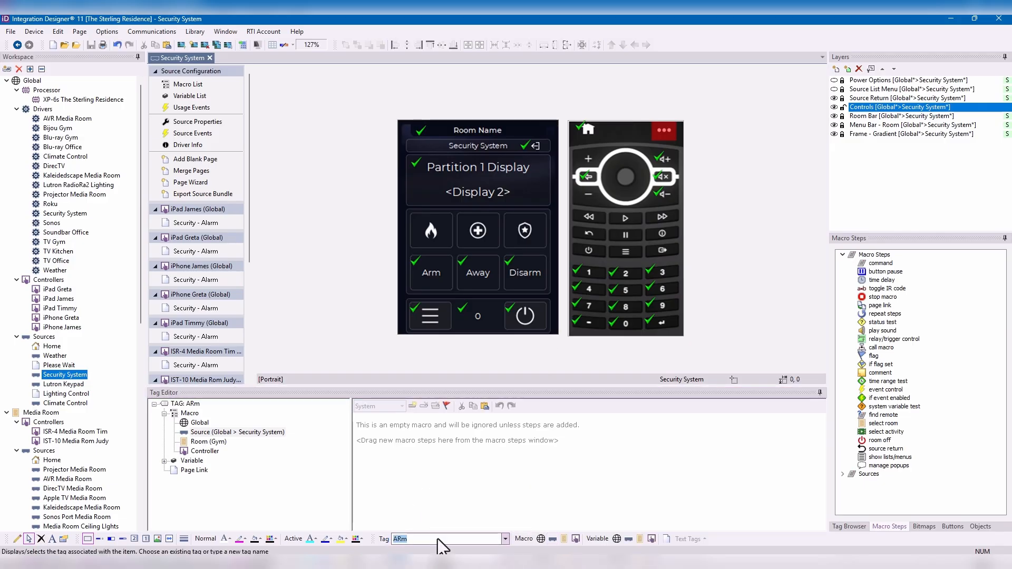
type("Arm")
key("Return")
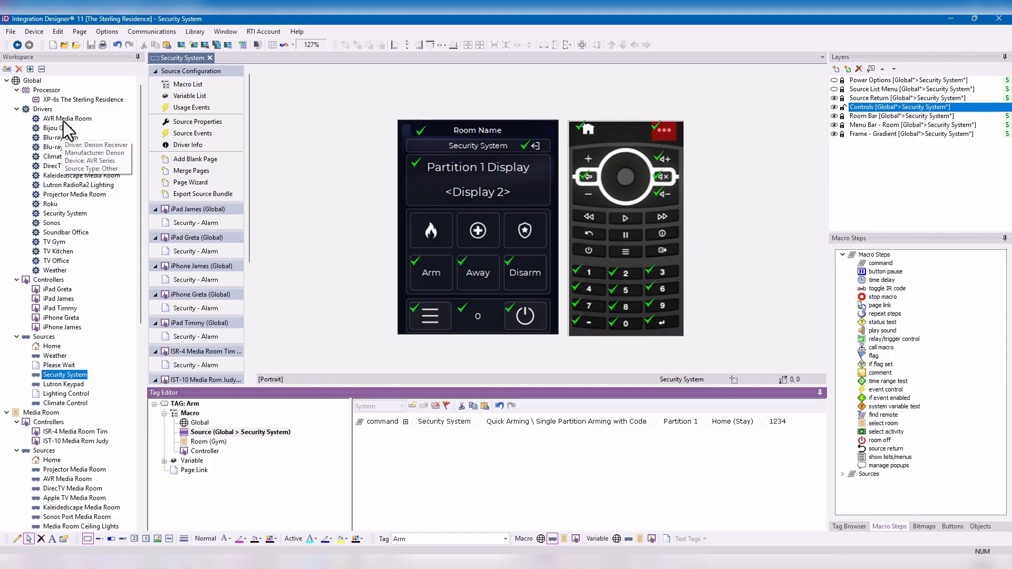
- Return to the global Home page and examine the source and room set in the Weather layer's properties
left_click(51, 347)
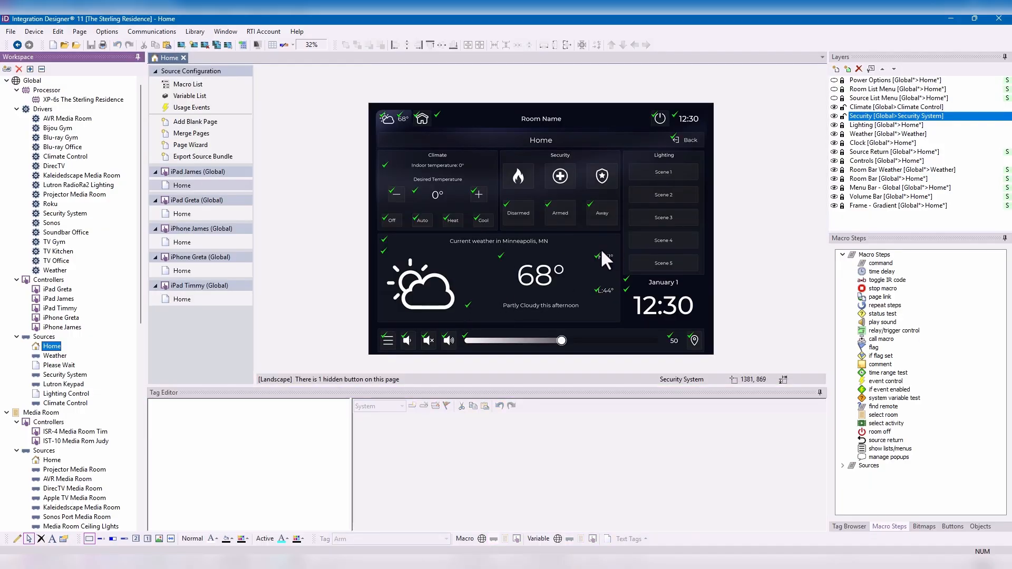
left_click(887, 134)
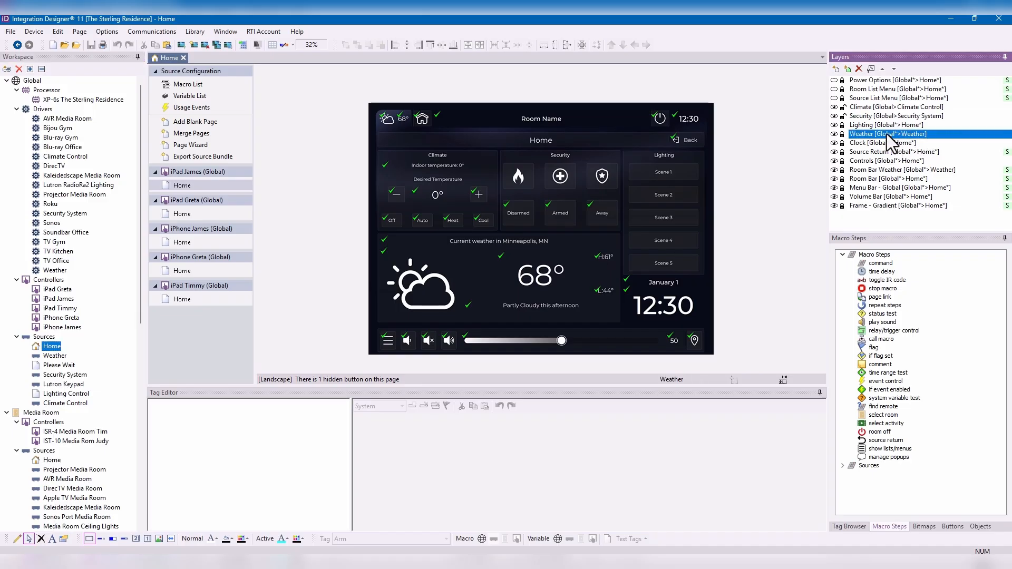
left_click(868, 68)
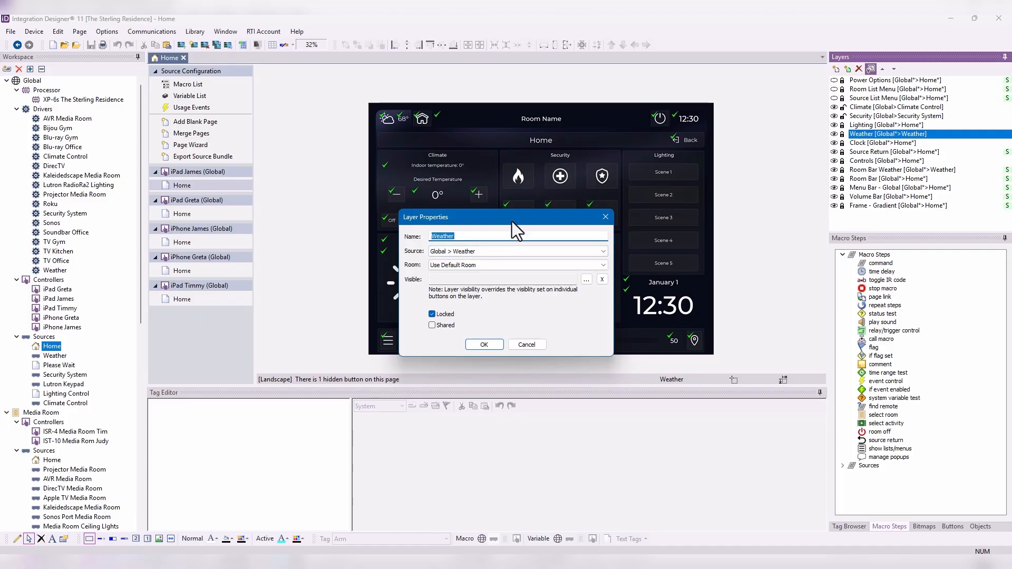
left_click_drag(512, 221, 784, 253)
left_click(796, 379)
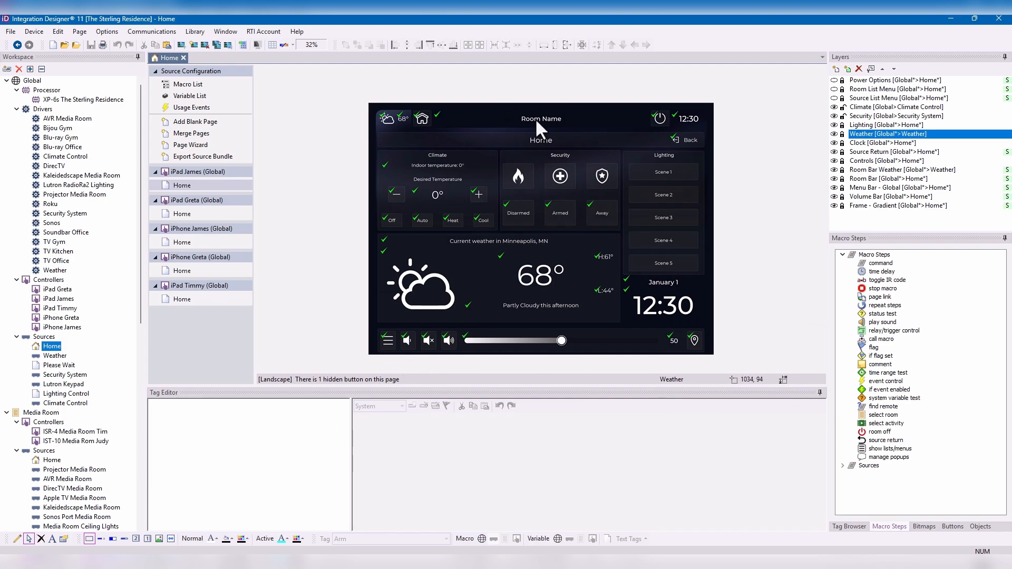
- Add a layer named Sonos Dashboard to the global Home page with source Global > Home and room Global
left_click(836, 69)
type("SOnos")
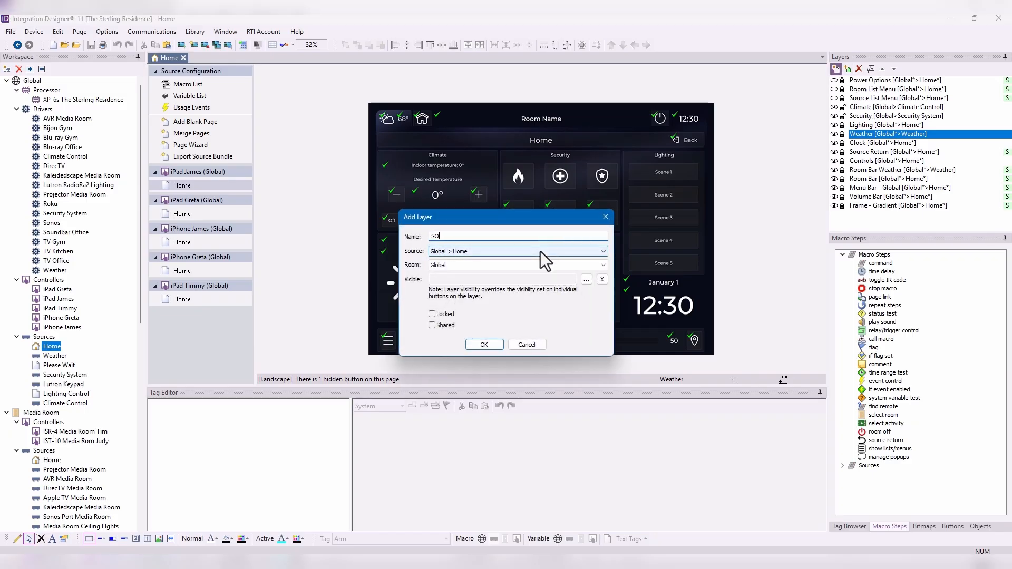
key("BackSpace")
key("BackSpace")
key("BackSpace")
key("BackSpace")
type("onos Dah")
key("BackSpace")
type("shboard")
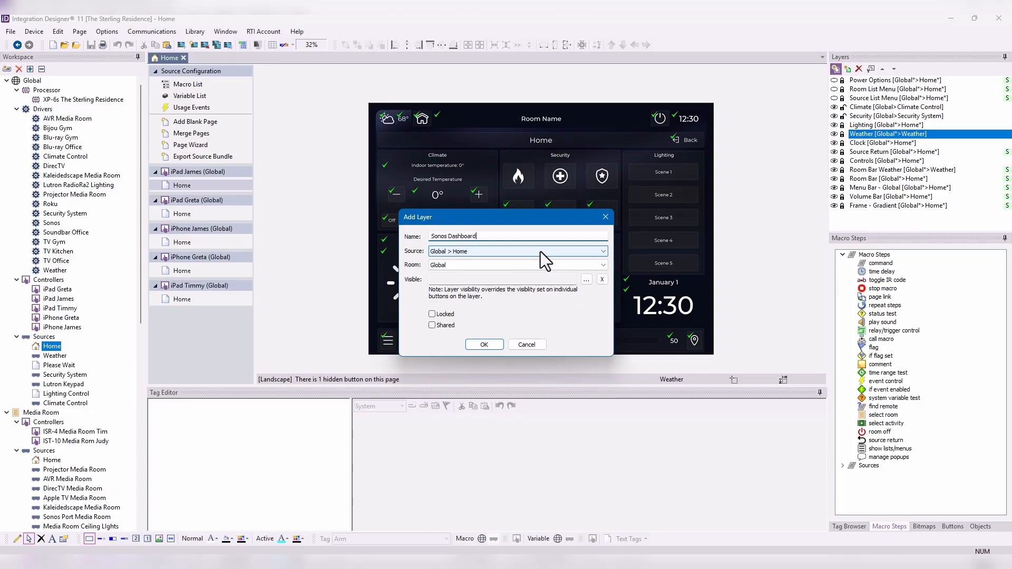
key("Return")
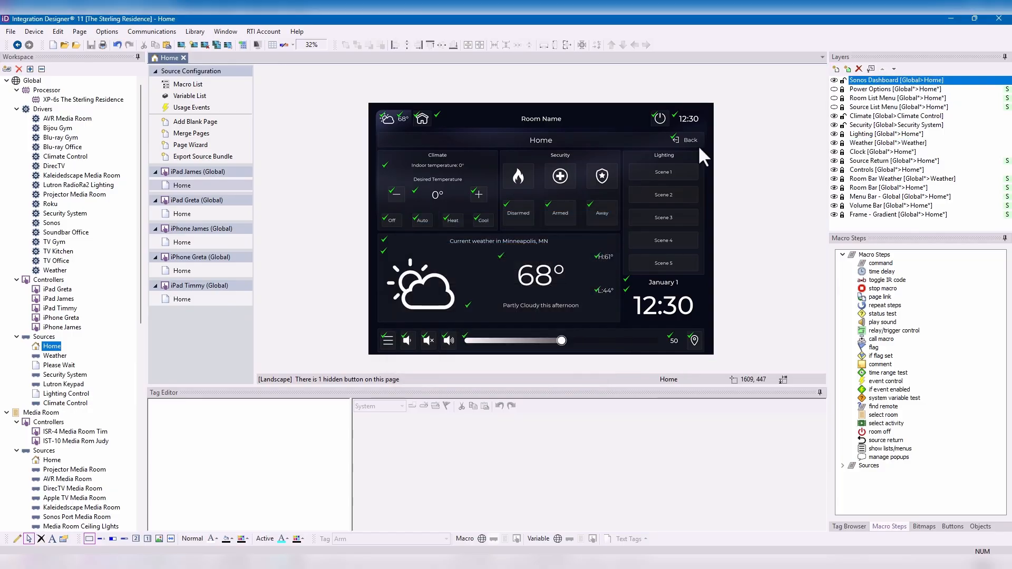
- Draw a button about 1103 by 229 over the Home page's room name area and fill it black
left_click(17, 539)
mouse_move(460, 105)
left_mouse_down()
mouse_move(461, 121)
mouse_move(588, 145)
mouse_move(655, 119)
mouse_move(646, 110)
left_mouse_up()
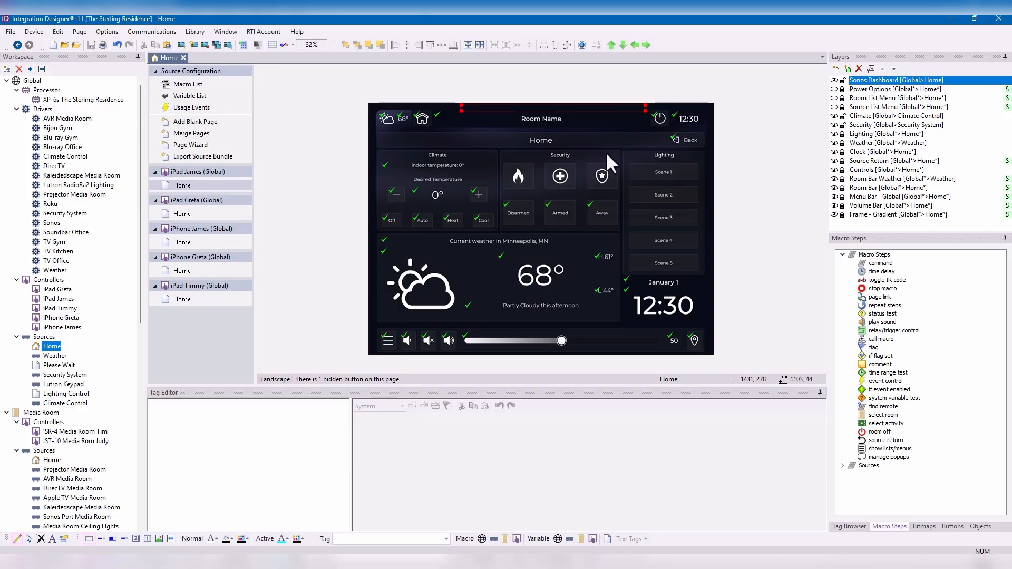
left_click(27, 538)
left_click_drag(553, 110, 550, 142)
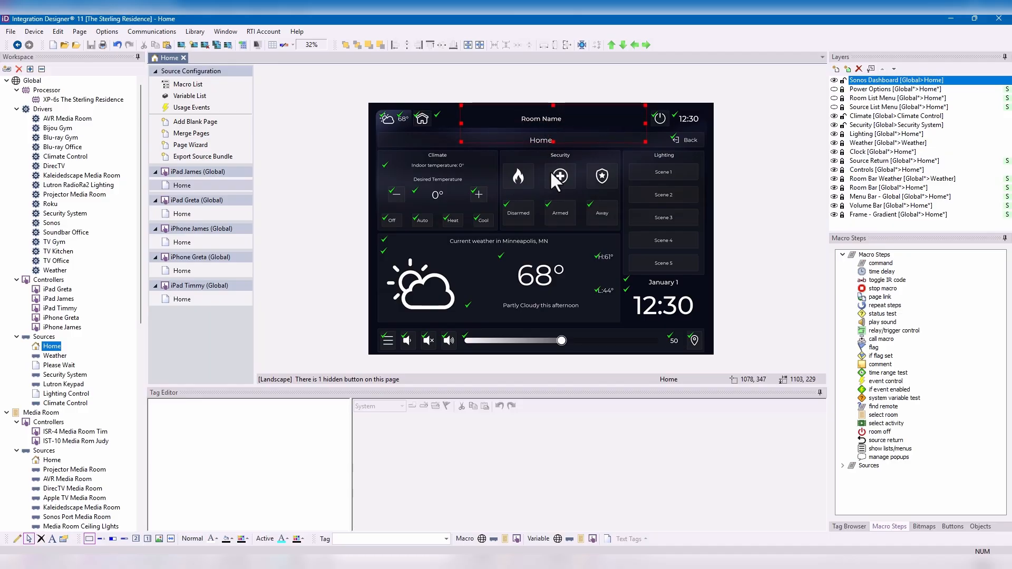
left_click(226, 541)
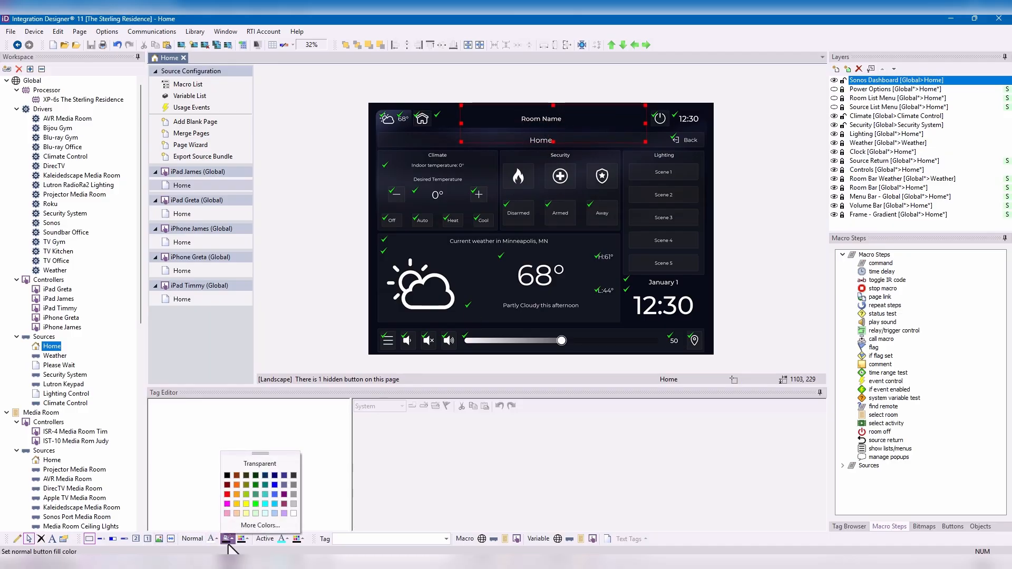
left_click(229, 541)
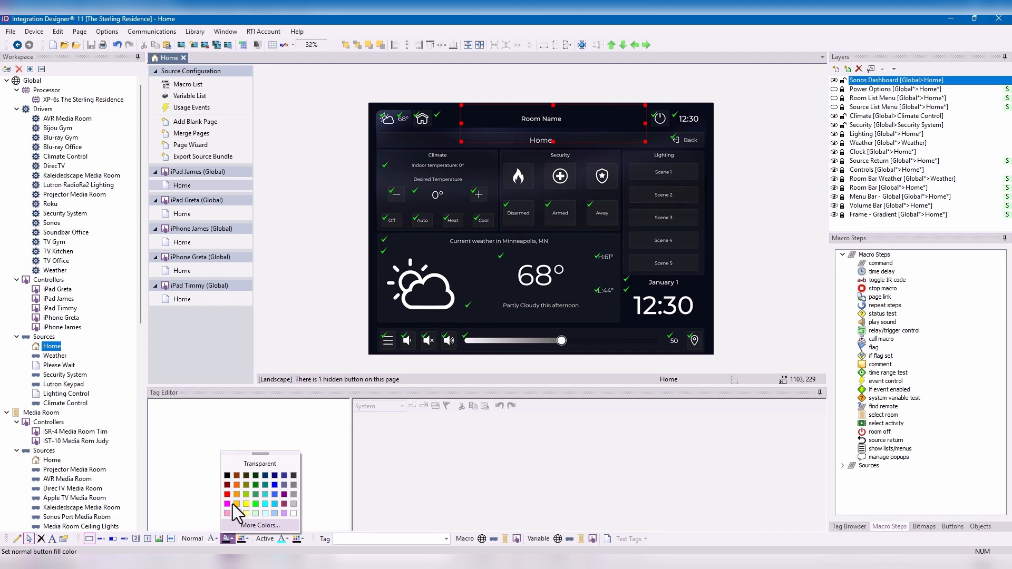
left_click(227, 475)
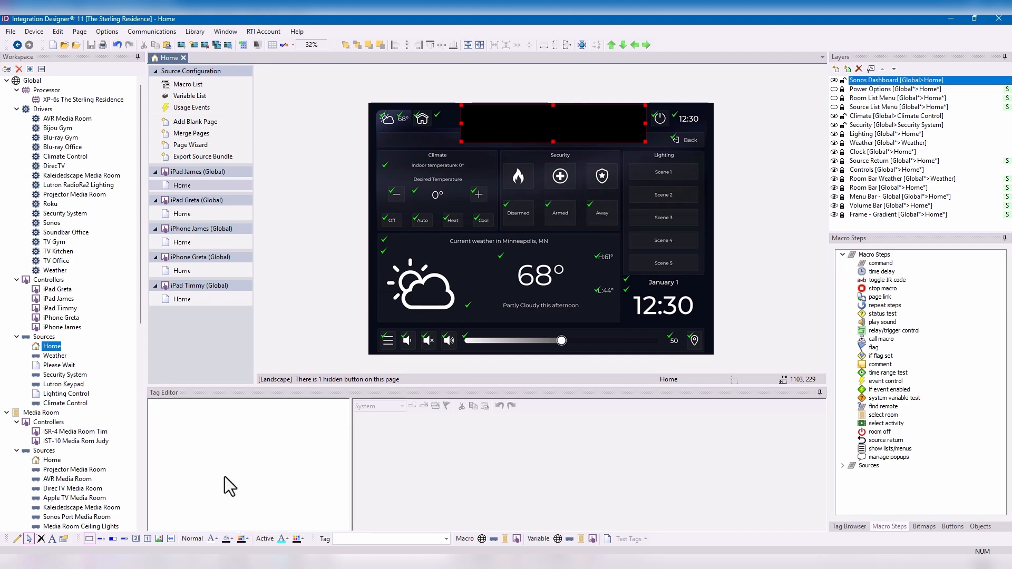
- Make the black background button inactive so it does not respond to button presses
right_click(553, 121)
left_click(587, 130)
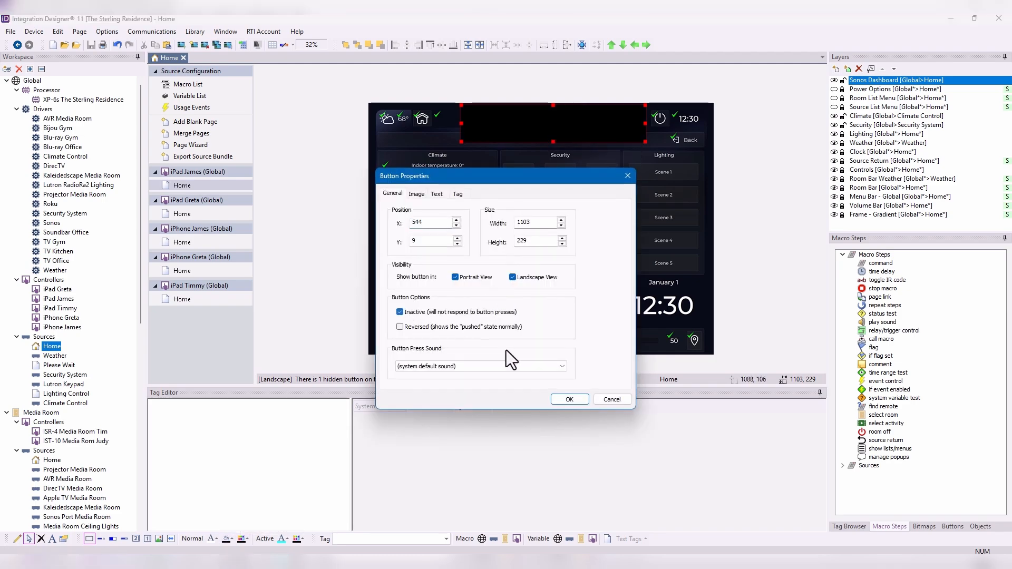
left_click(569, 399)
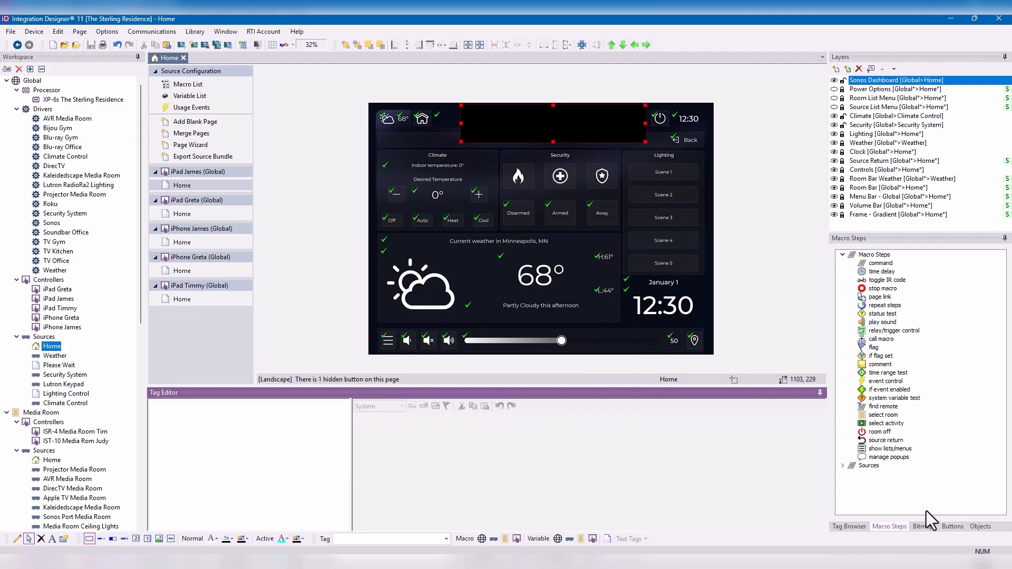
- Place three outlined BUTTON MAIN bitmap buttons side by side on the black background
left_click(925, 525)
left_click_drag(917, 353, 569, 118)
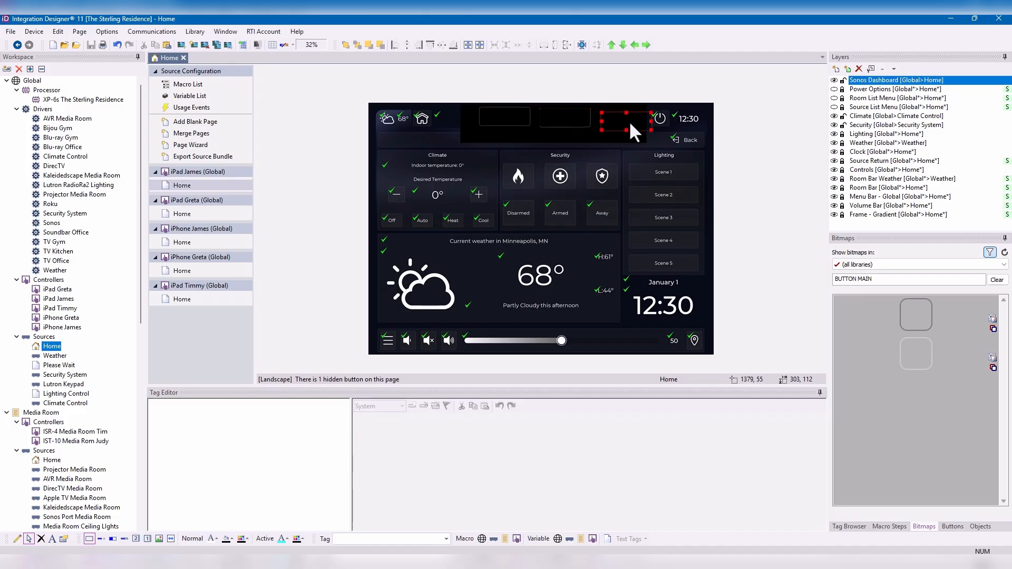
left_click_drag(630, 123, 620, 120)
- Align the three outlined buttons in one row and distribute them evenly across the black background
left_click(513, 120)
left_click(554, 119, "shift")
left_click(604, 120, "shift")
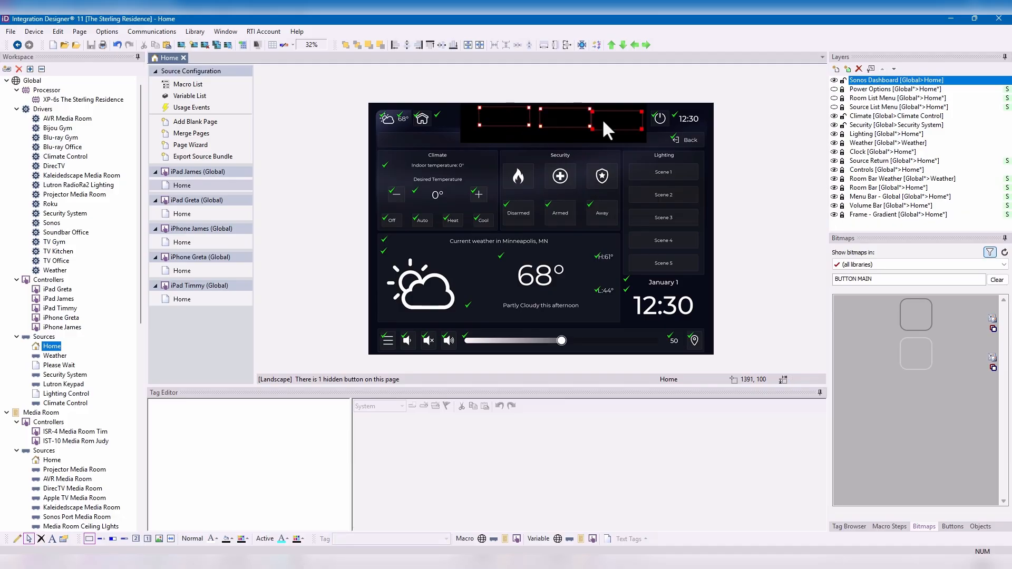
left_click(438, 45)
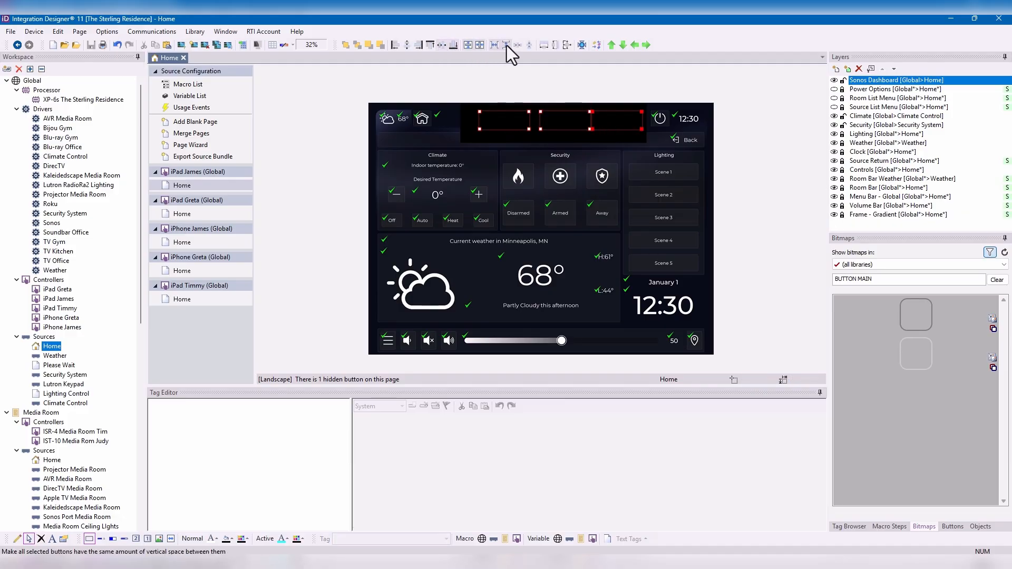
left_click(515, 47)
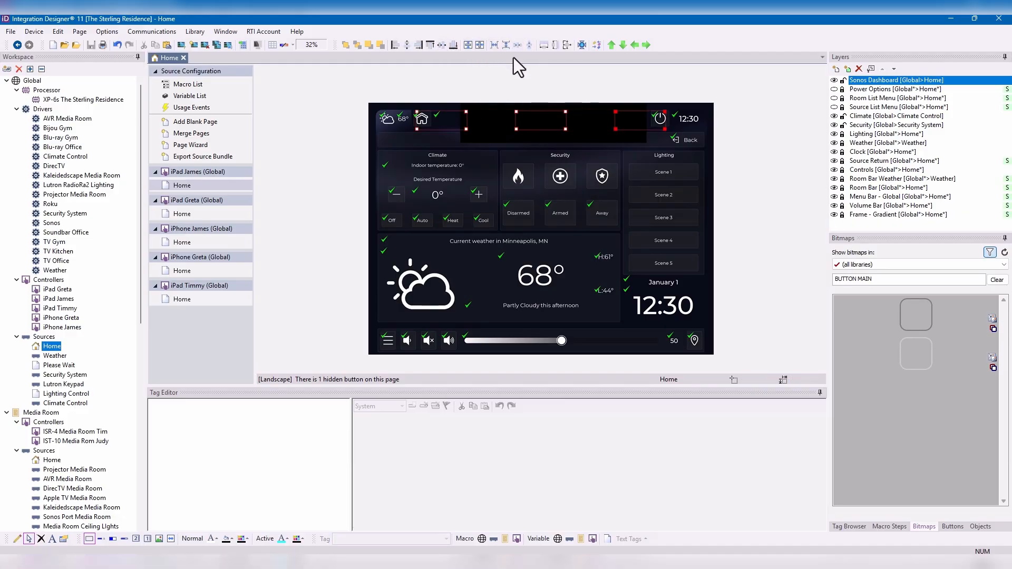
left_click(590, 124, "shift")
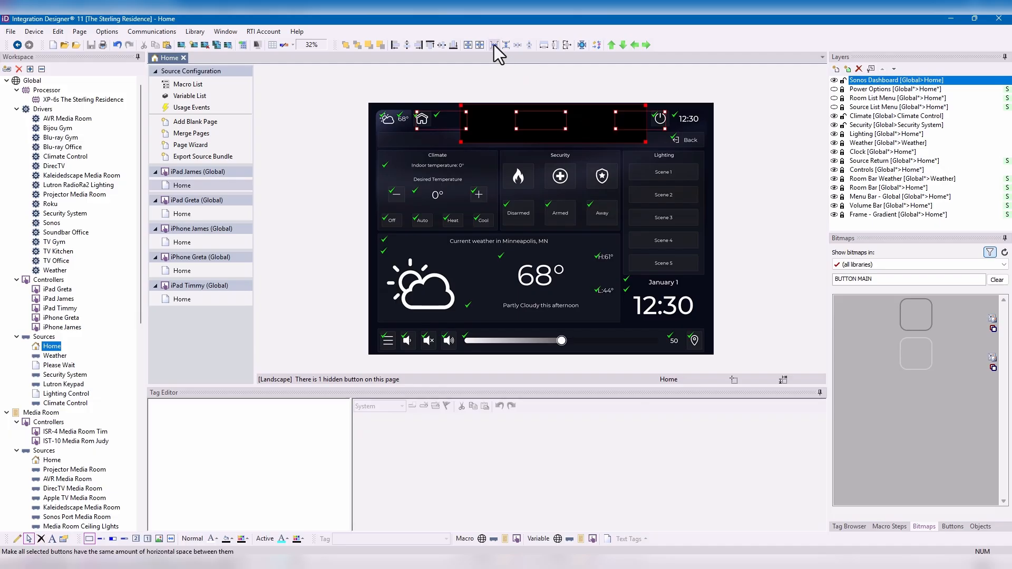
left_click(520, 49)
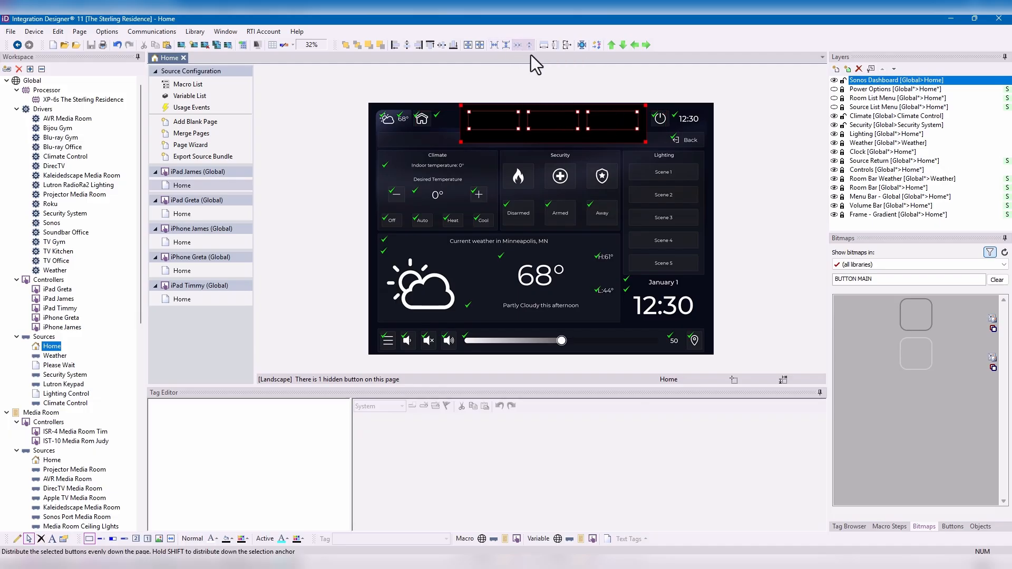
left_click(581, 153)
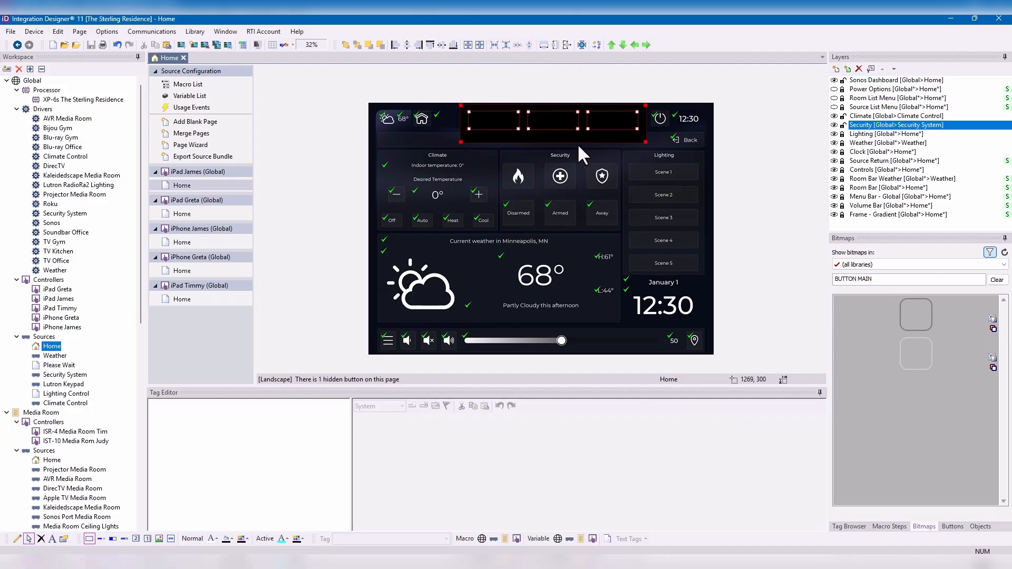
- Label the middle outlined button Play
left_click(558, 119)
right_click(558, 123)
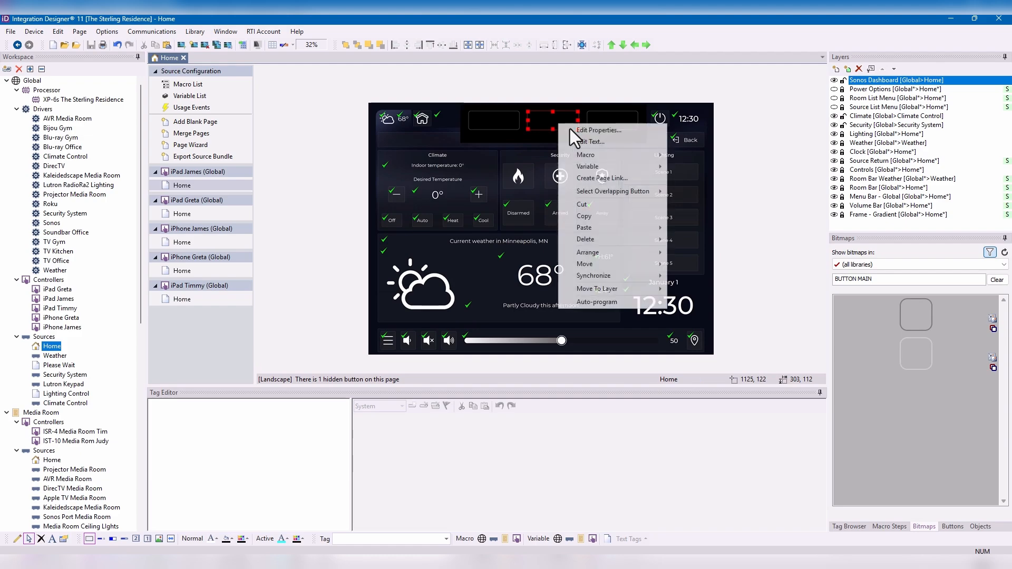
left_click(588, 142)
type("Play")
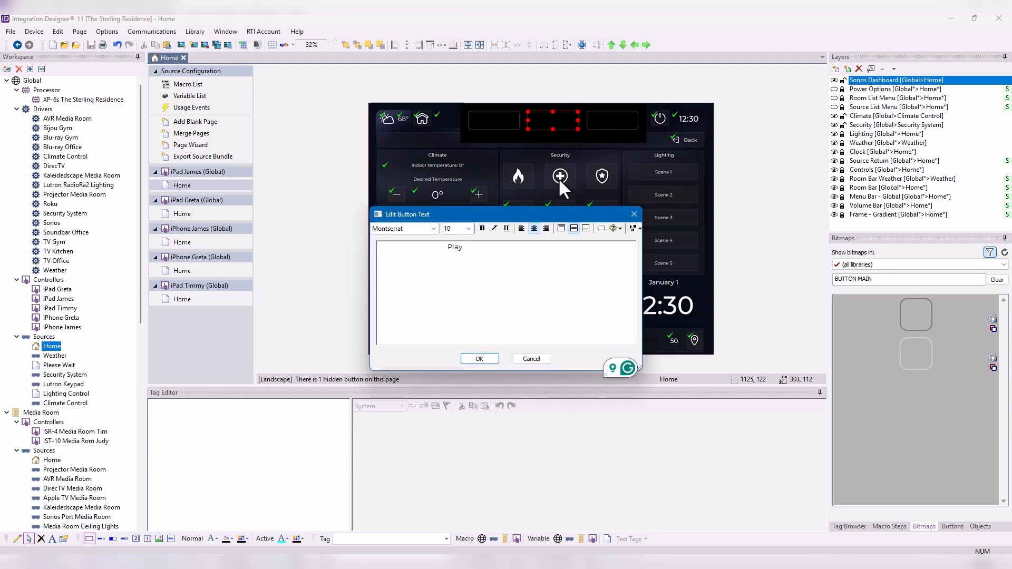
left_click(485, 359)
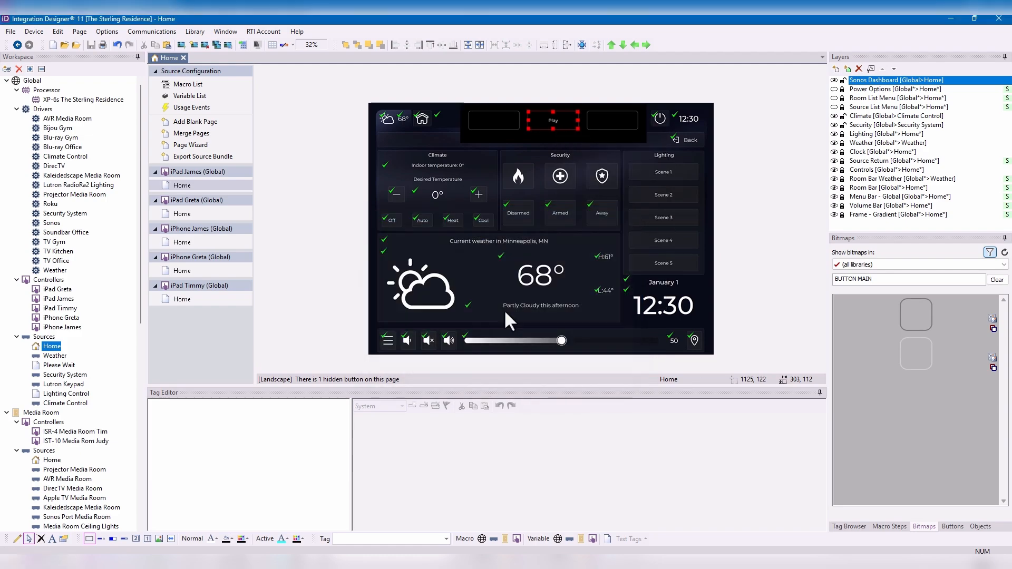
- Label the outlined button before Play as Pause
left_click(502, 129)
right_click(498, 125)
left_click(529, 145)
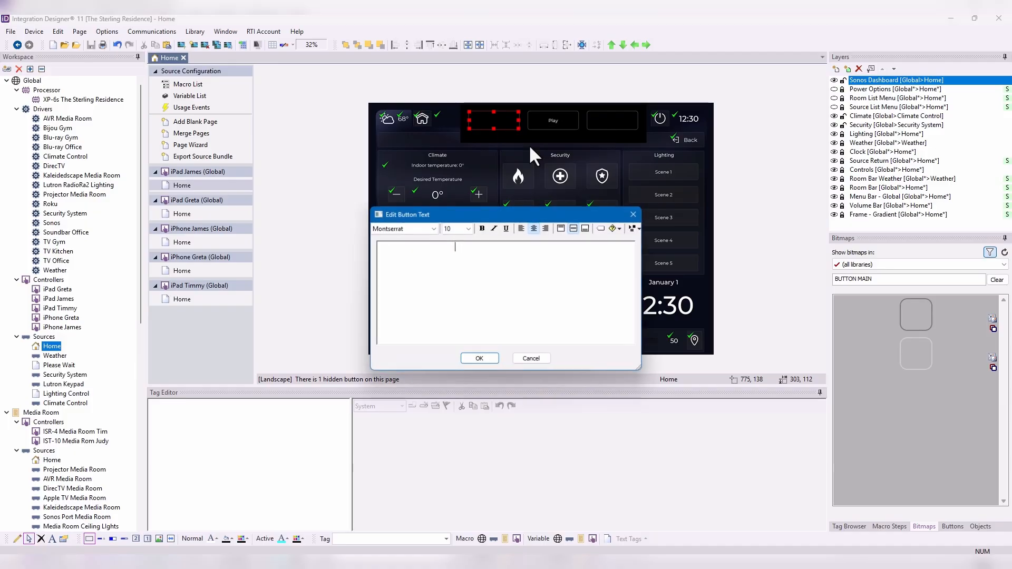
type("Pause")
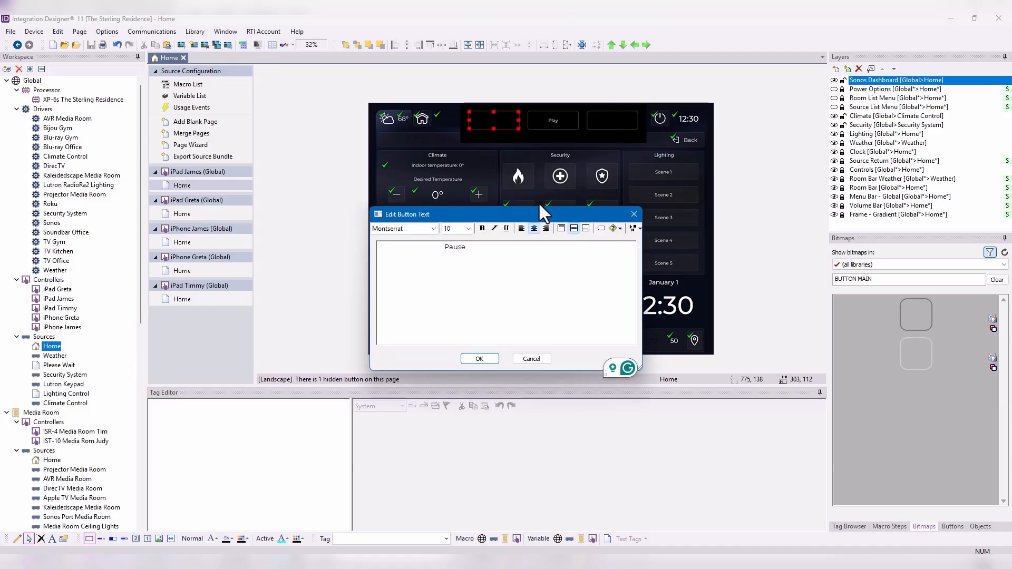
left_click(474, 362)
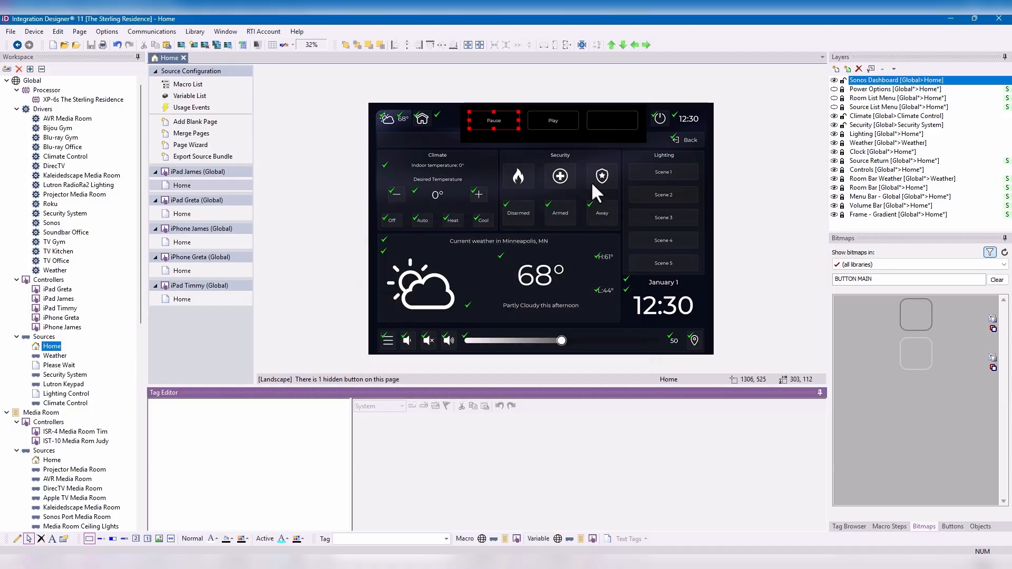
- Label the outlined button after Play as SSkip Forward
right_click(621, 118)
left_click(651, 138)
type("Stop")
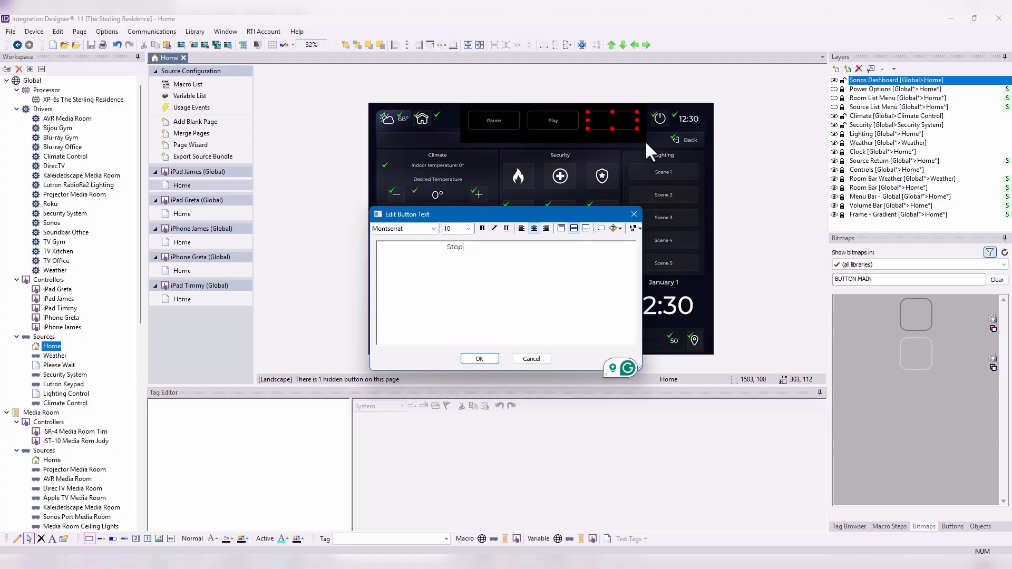
left_click_drag(476, 249, 450, 255)
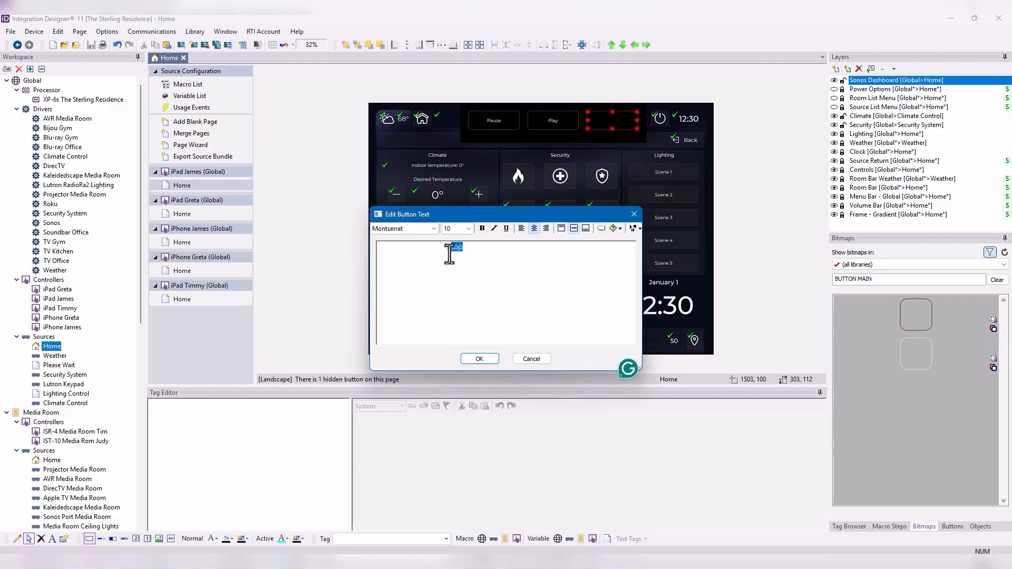
type("Skip FOrw")
key("BackSpace")
key("BackSpace")
key("BackSpace")
type("orward")
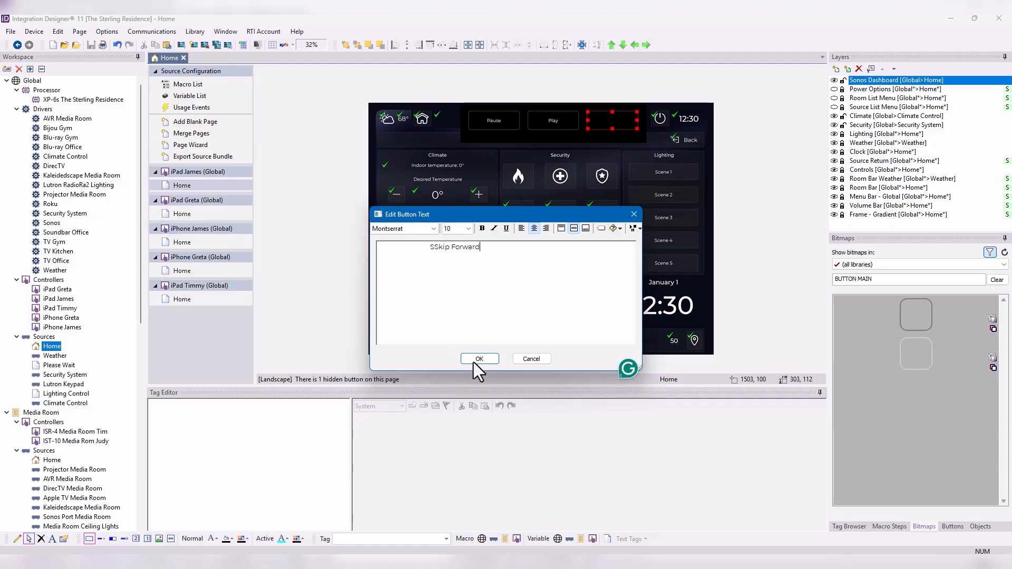
left_click(479, 359)
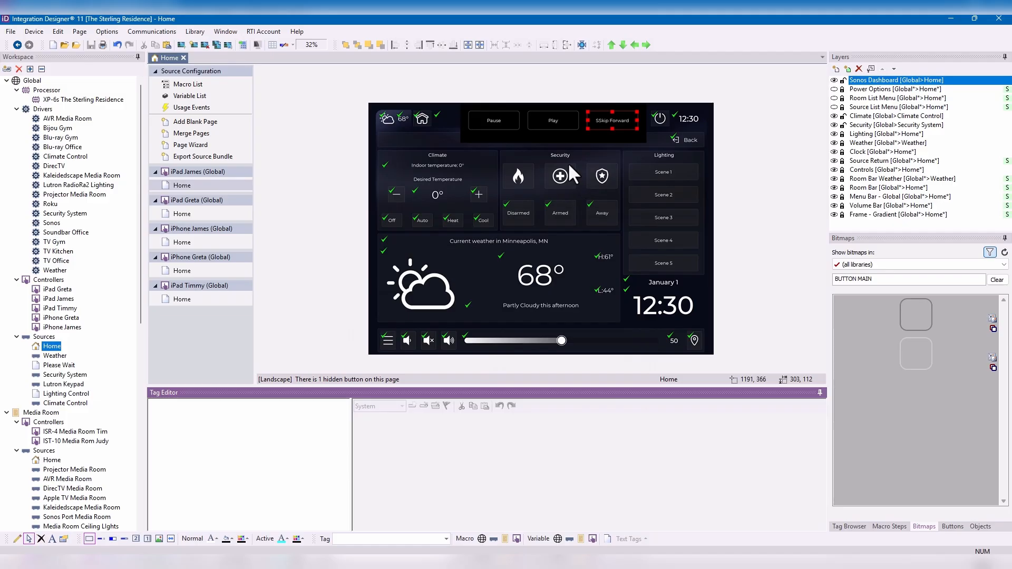
- Assign a tag named Play to the Play button
left_click(555, 121)
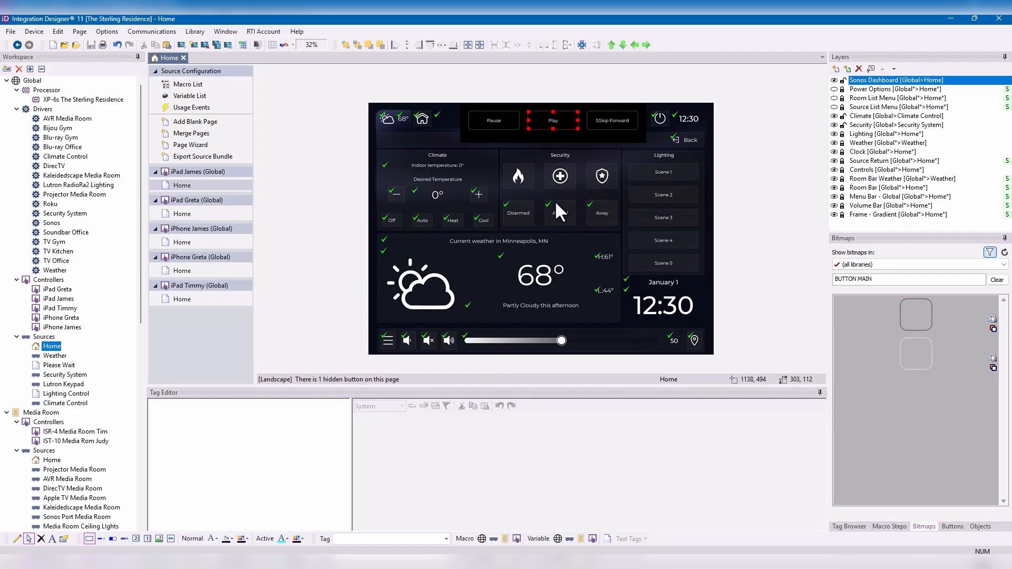
left_click(370, 539)
type("Play")
key("Return")
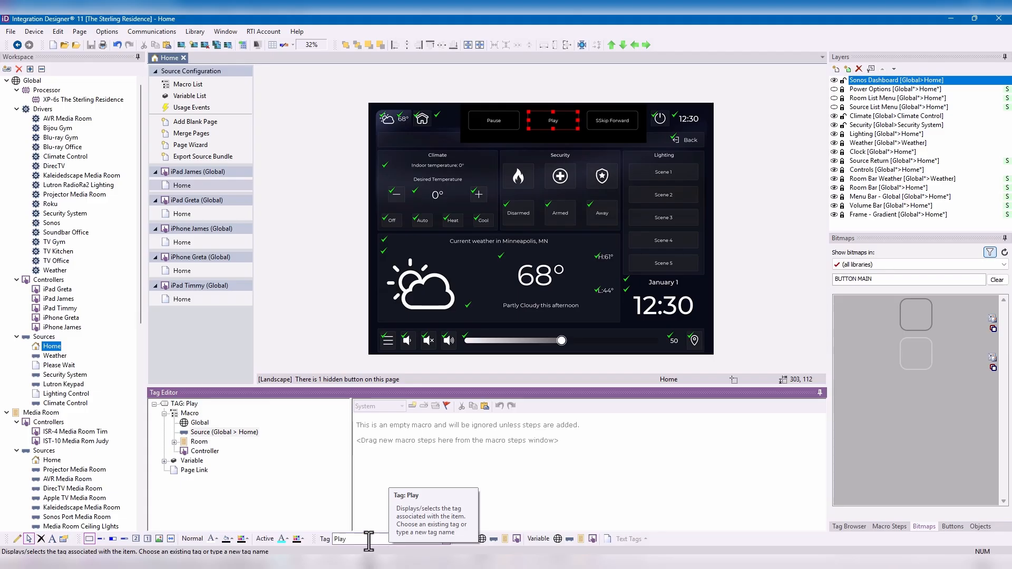
- Assign a tag named Skip Forward to the button after Play
left_click(616, 124)
left_click(415, 539)
type("Sk")
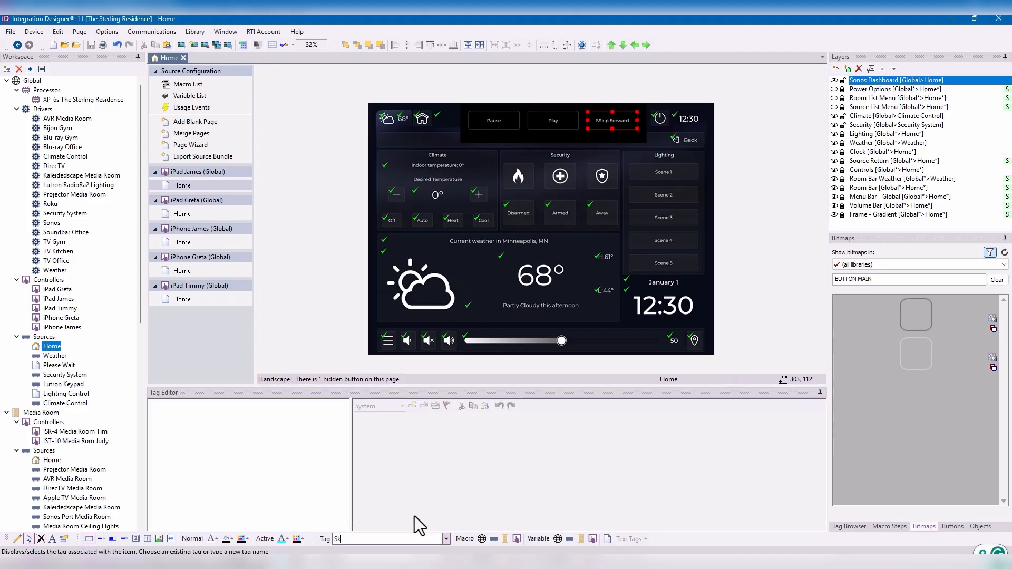
type("kip")
key("BackSpace")
key("BackSpace")
key("BackSpace")
key("BackSpace")
key("BackSpace")
type("SKip FOr")
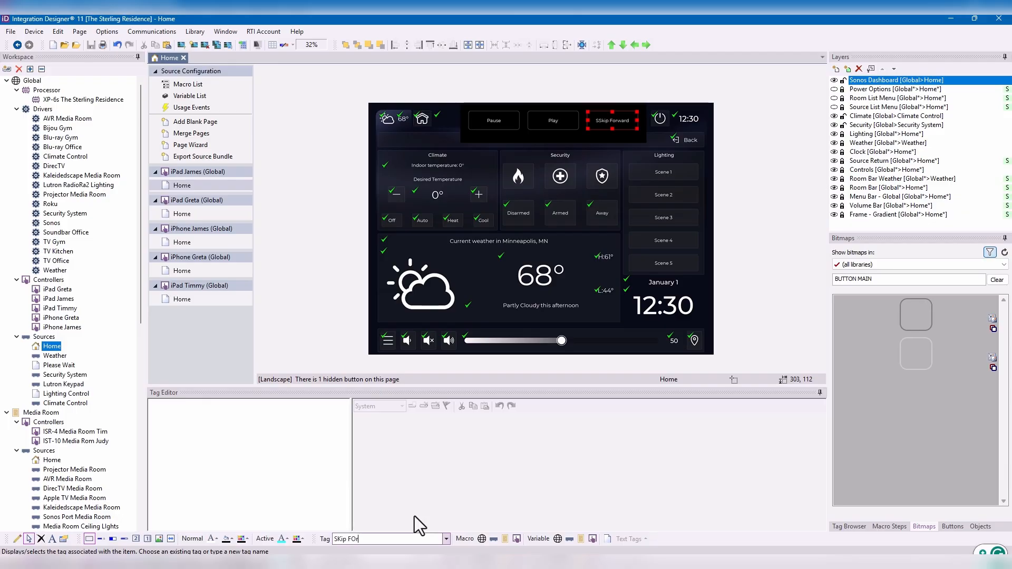
key("BackSpace")
key("BackSpace")
key("BackSpace")
key("BackSpace")
key("BackSpace")
key("BackSpace")
key("BackSpace")
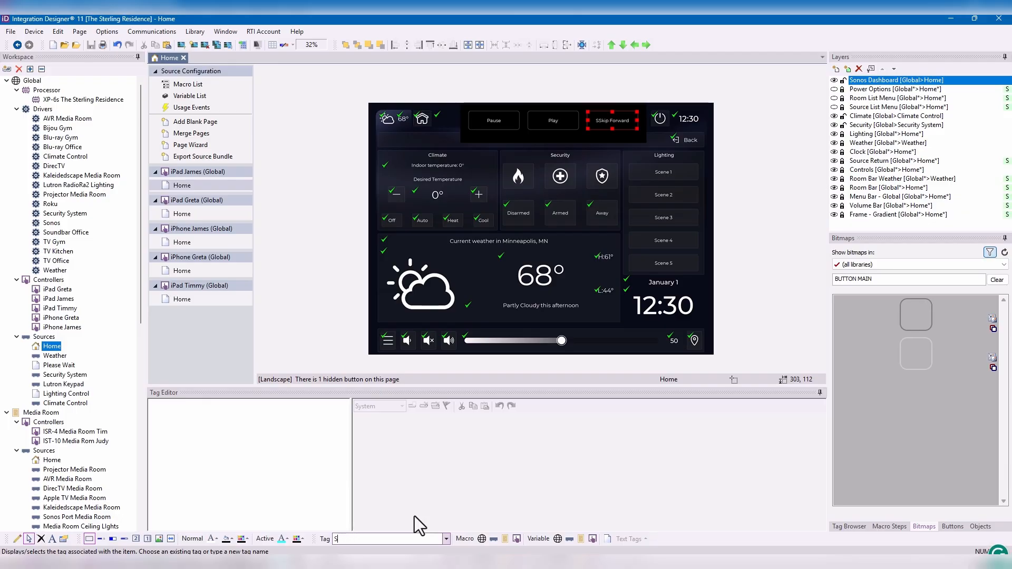
type("kip Forward")
key("Return")
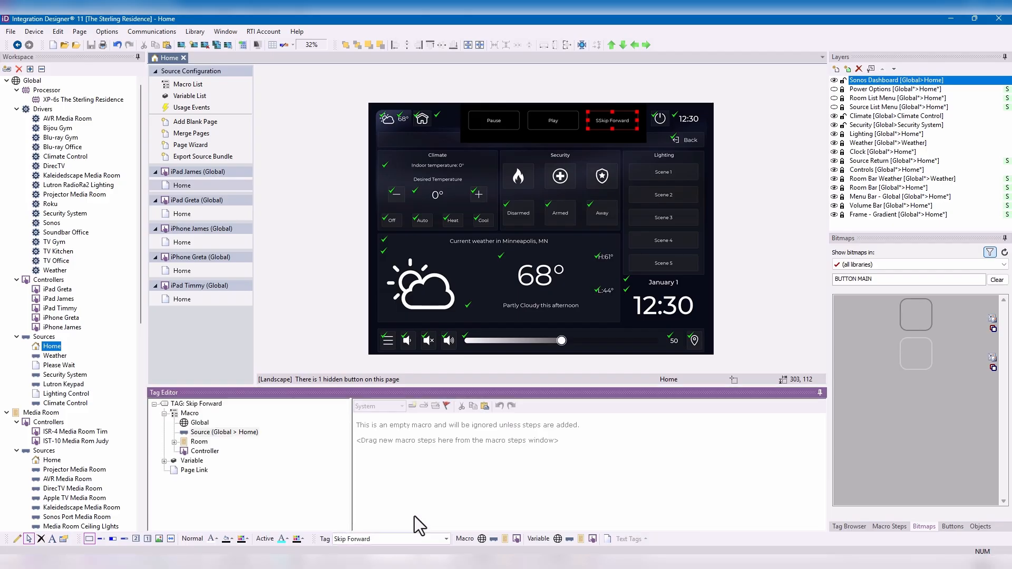
- Assign a tag named Pause to the Pause button
left_click(490, 124)
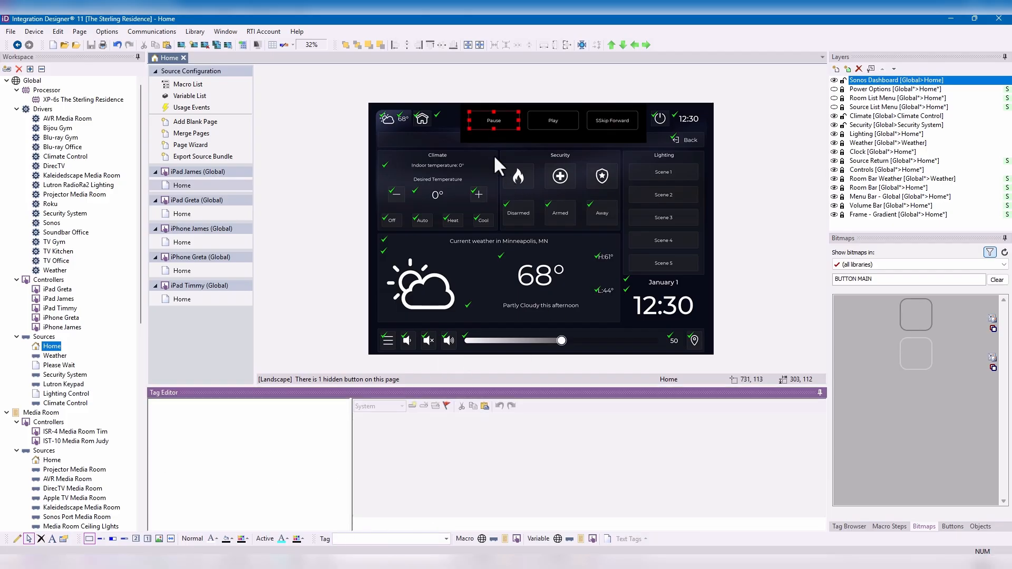
left_click(385, 541)
type("Pause")
key("Return")
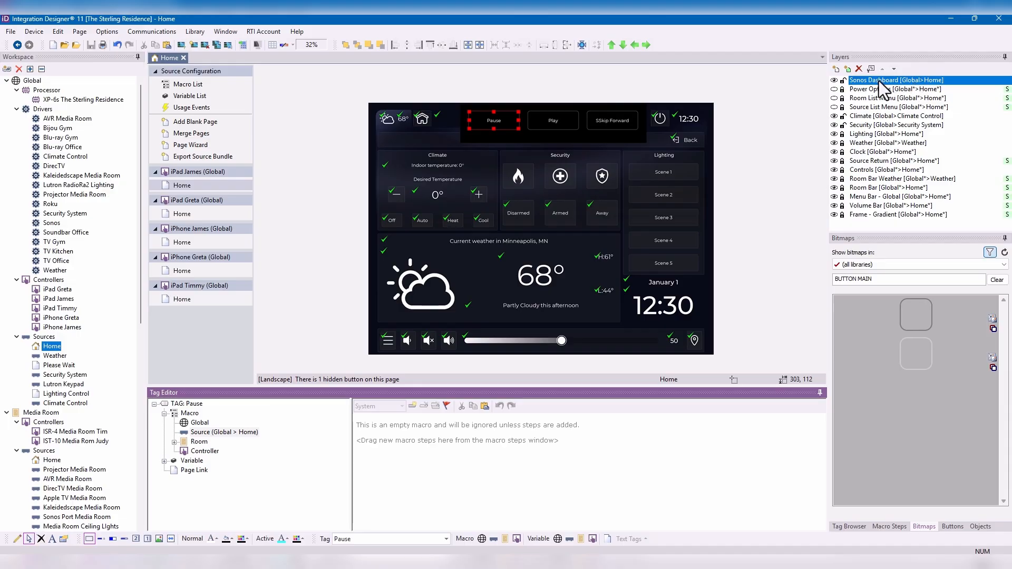
- Bind the Sonos Dashboard layer to source Media Room > Sonos Port Media Room and room Media Room, and check the skip button's macro
left_click(871, 70)
left_click(492, 251)
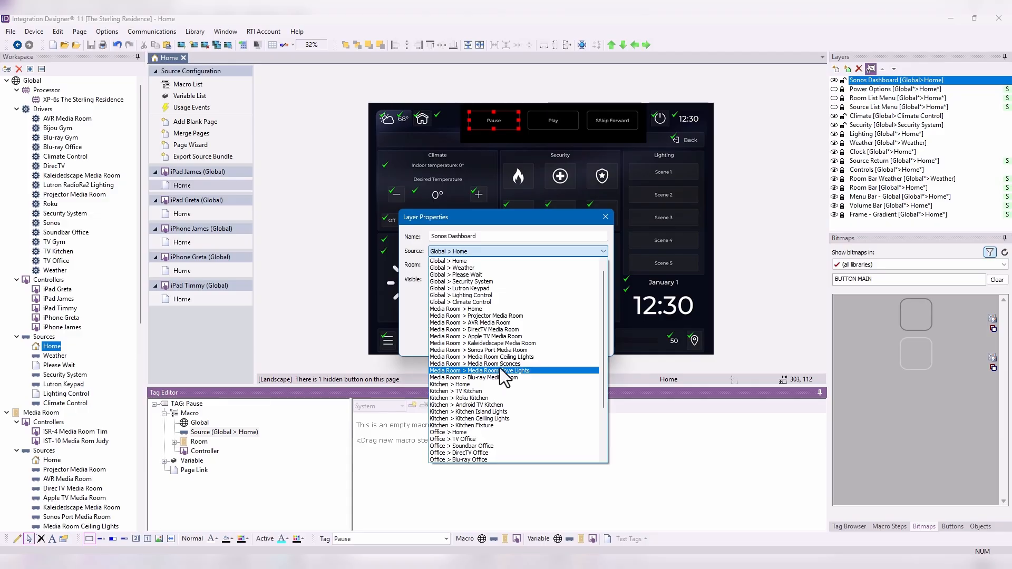
left_click(508, 351)
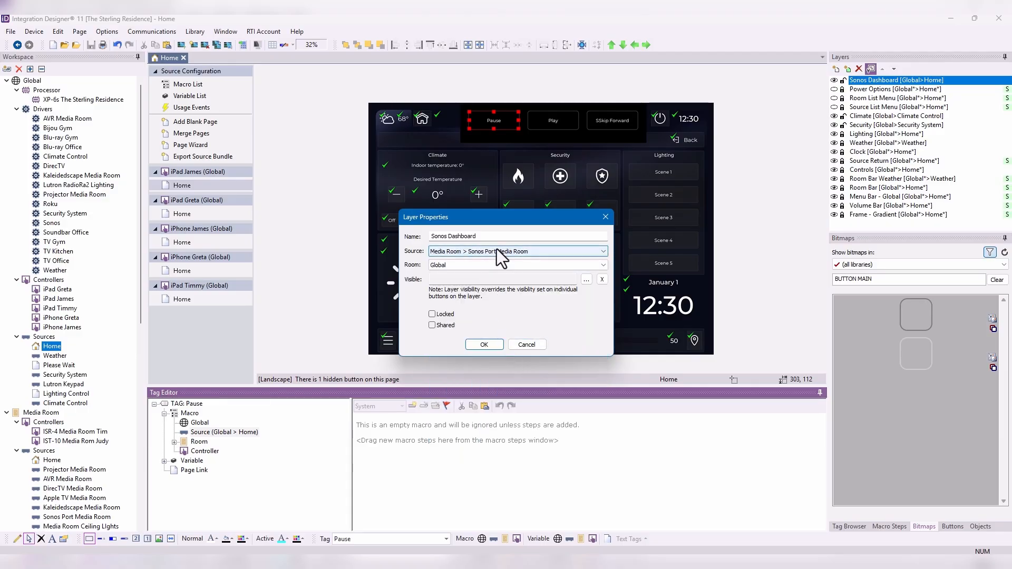
left_click(456, 264)
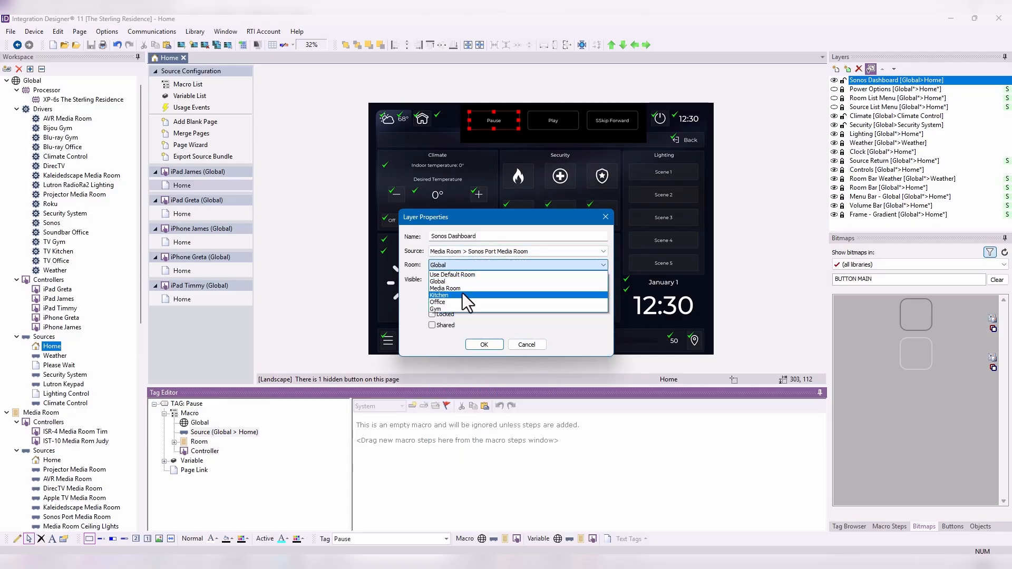
left_click(464, 290)
left_click(494, 345)
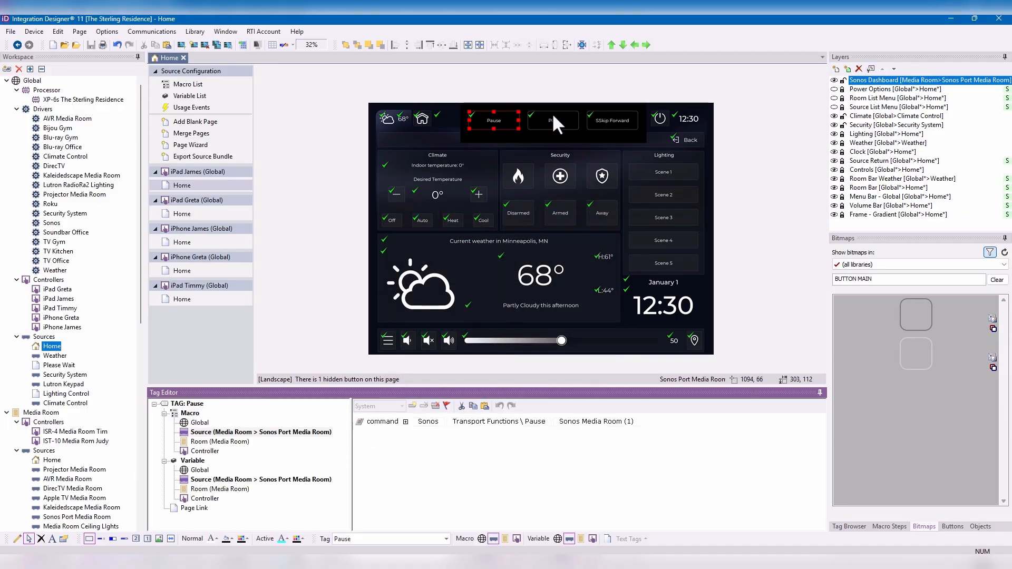
left_click(612, 118)
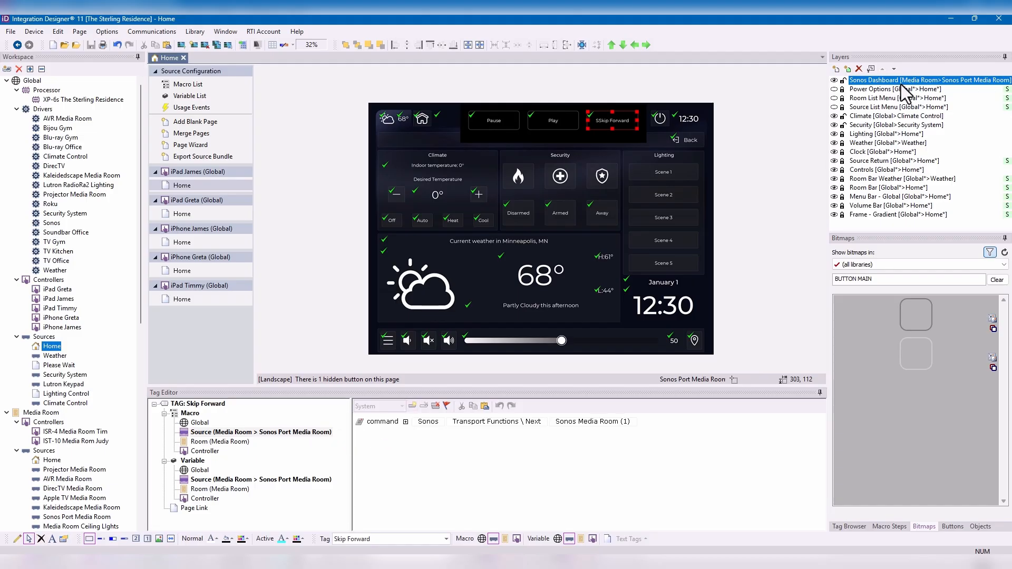
- Rebind the Sonos Dashboard layer to source Media Room > Kaleidedscape Media Room and review the Play, Skip Forward and Pause tag macros
left_click(871, 68)
left_click(510, 251)
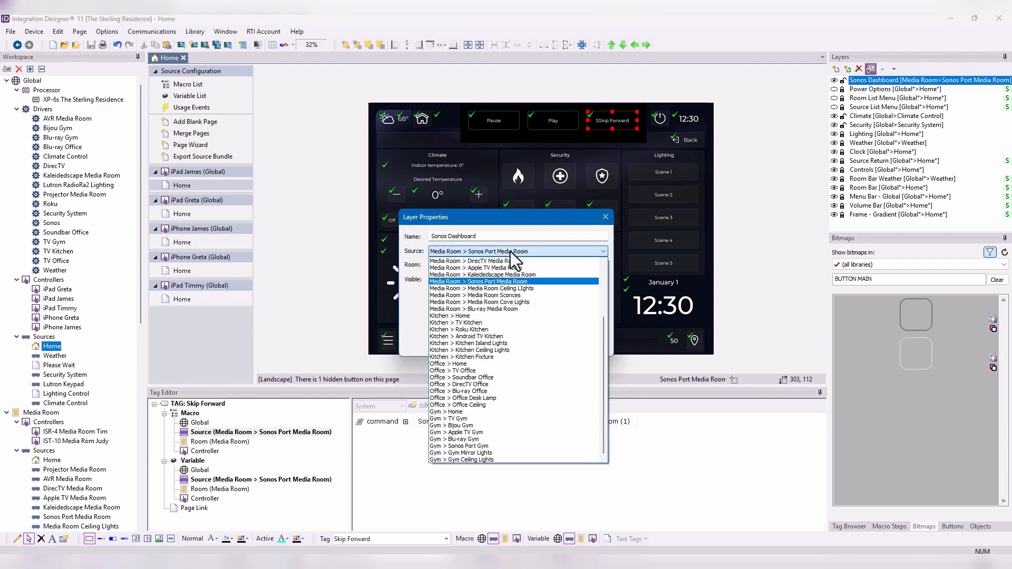
left_click(520, 275)
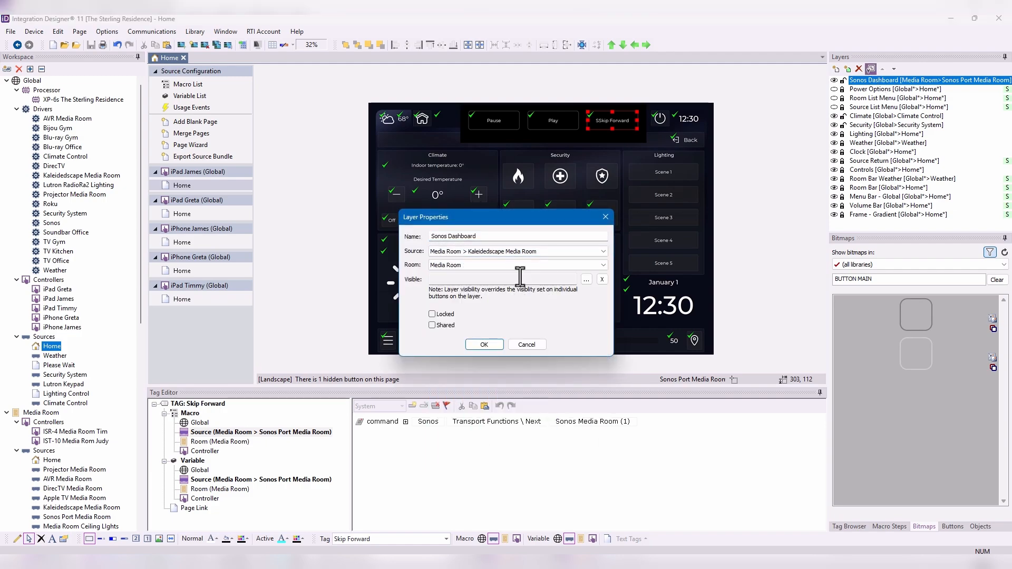
left_click(484, 344)
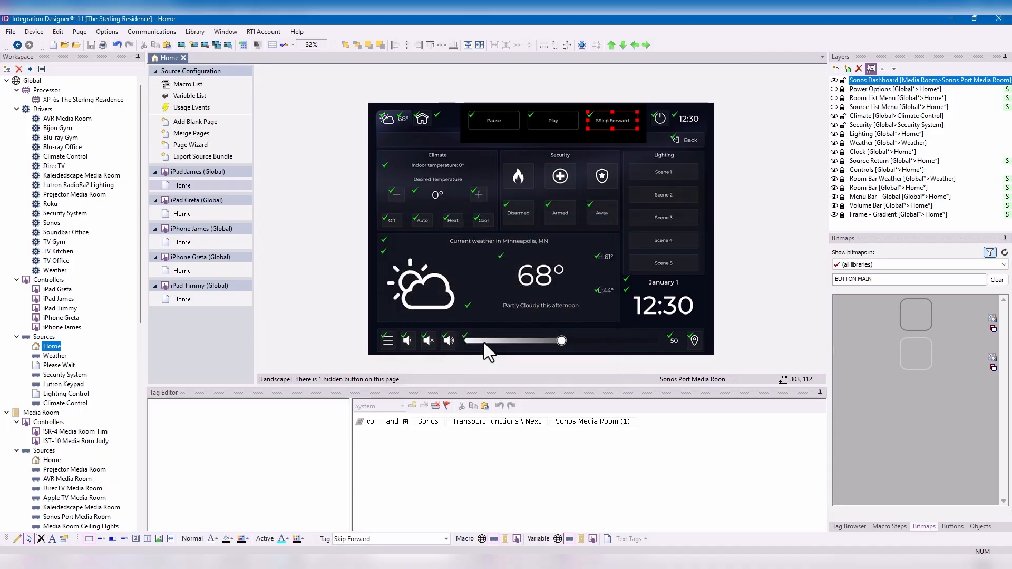
left_click(552, 125)
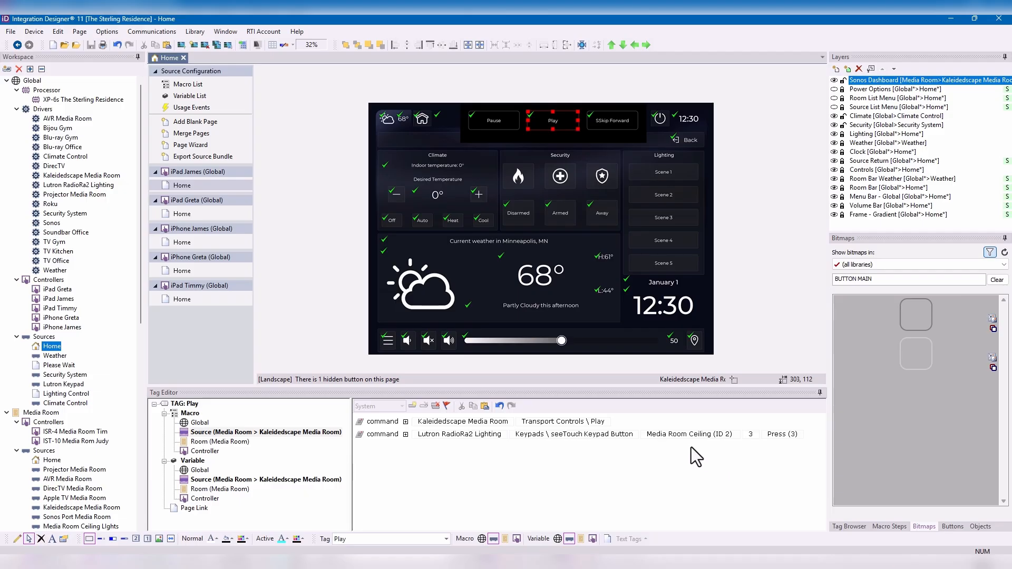
left_click(617, 121)
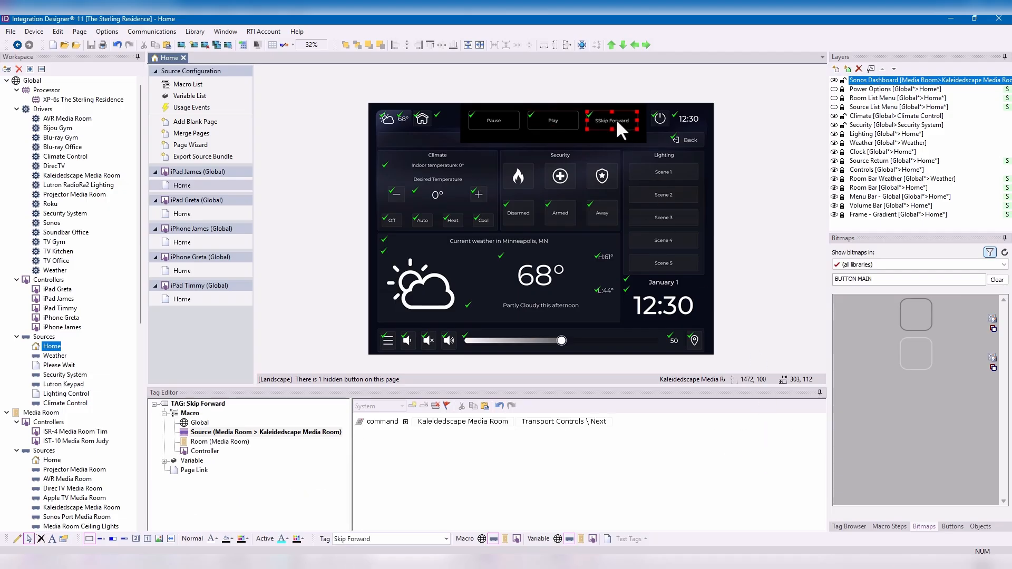
left_click(507, 122)
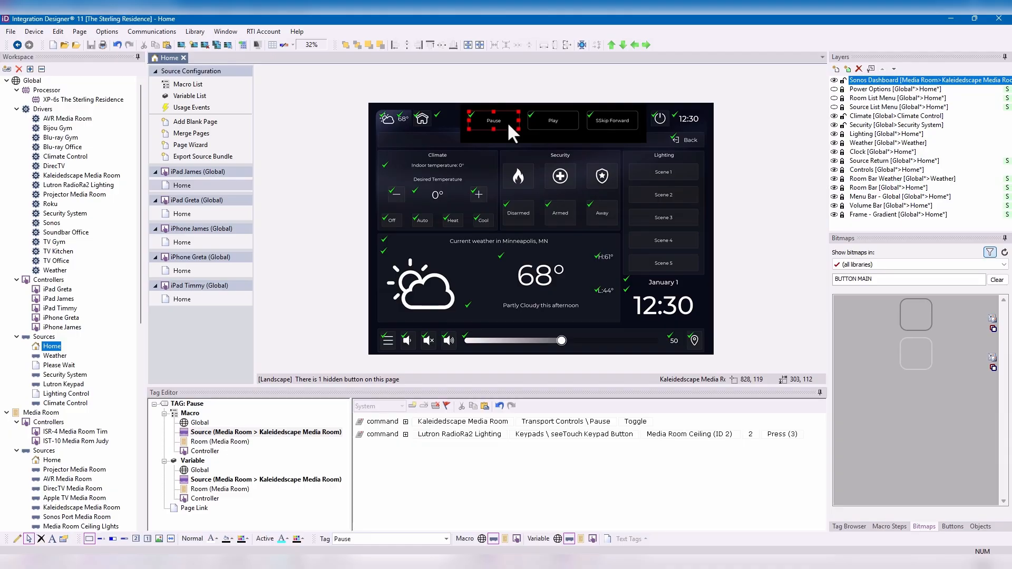
- Set the Sonos Dashboard layer's source to Gym > Sonos Port Gym and its room to Gym
left_click(871, 69)
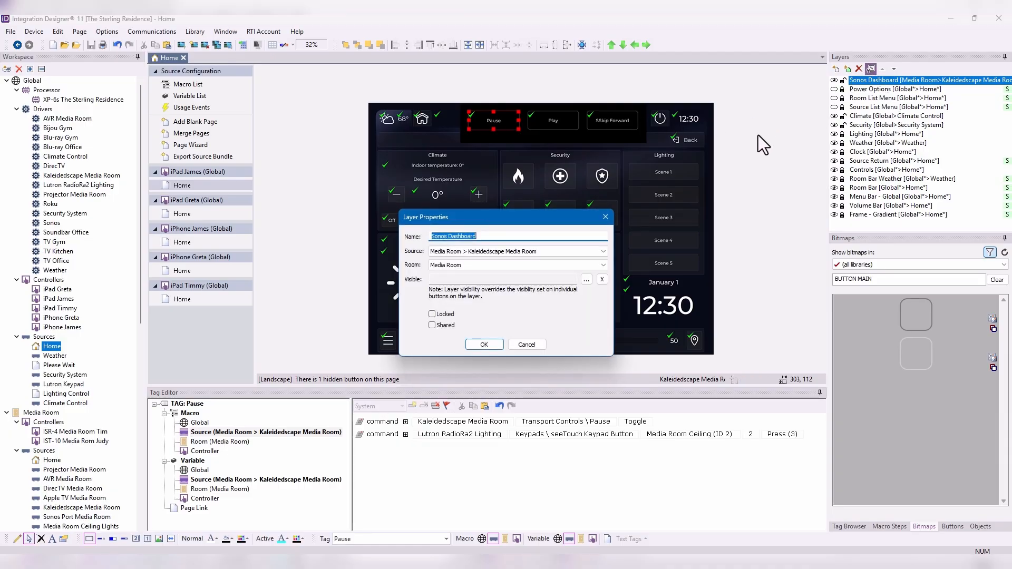
left_click(493, 250)
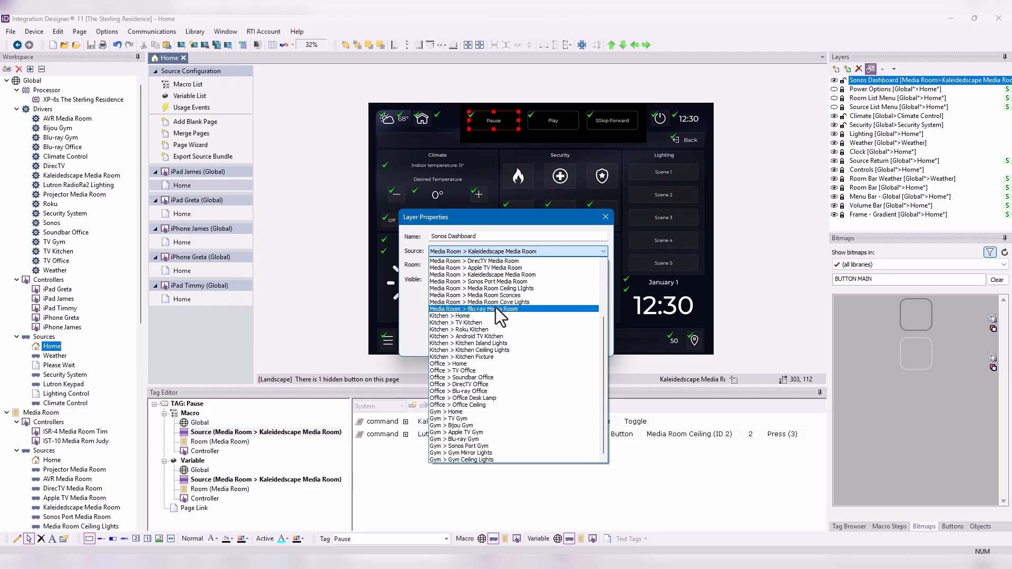
left_click(498, 445)
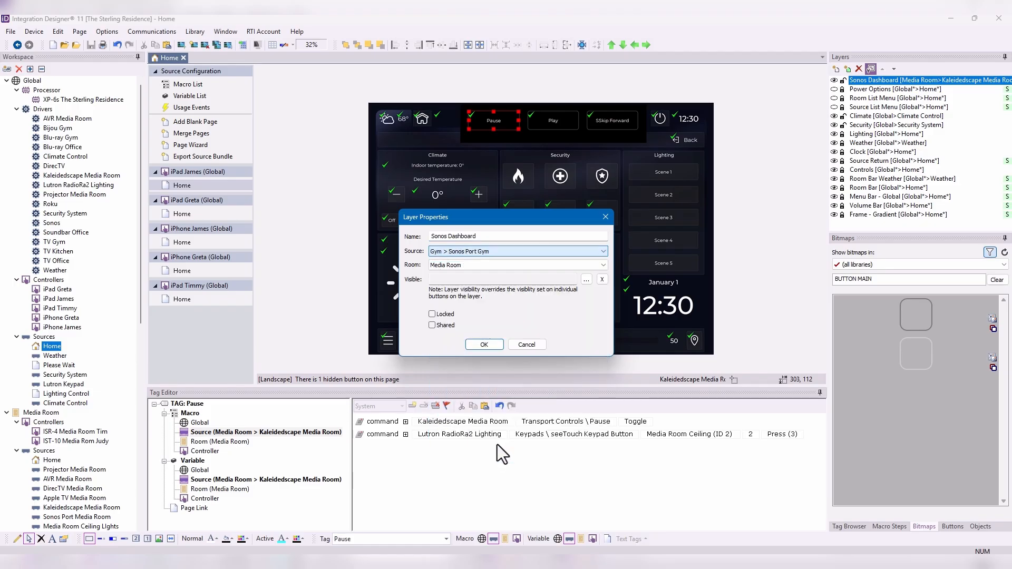
left_click(461, 265)
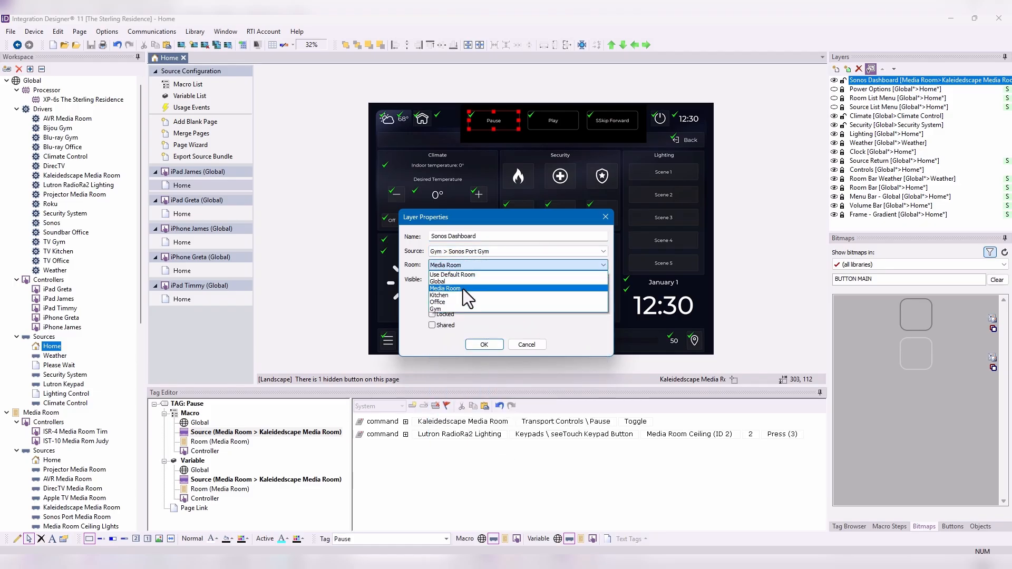
left_click(459, 309)
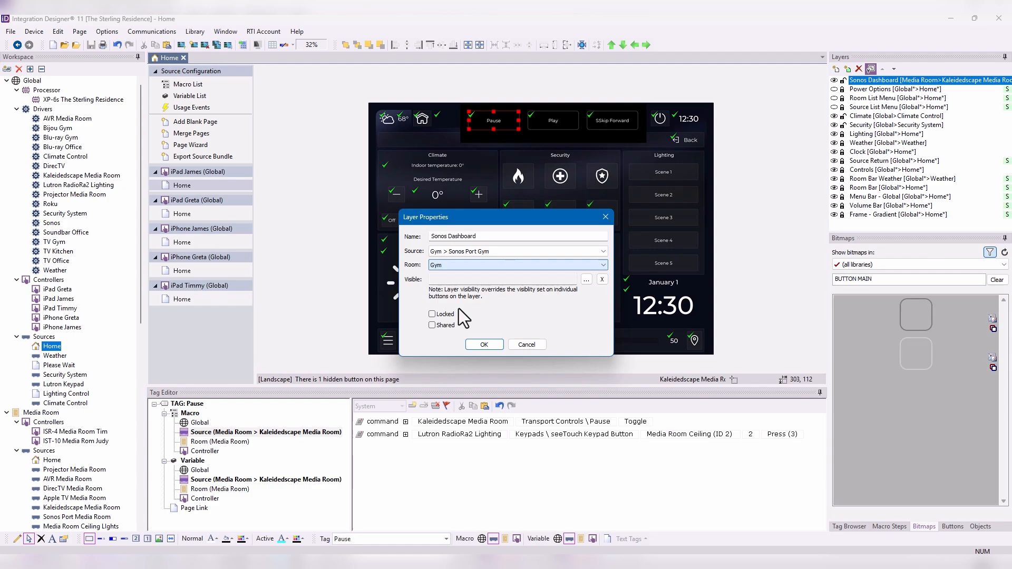
left_click(492, 344)
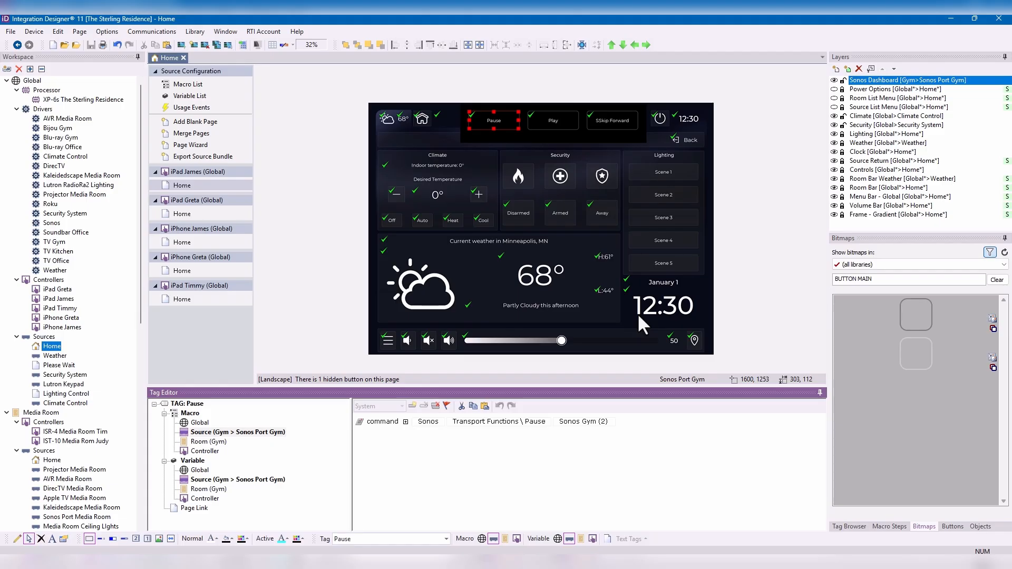
- Open the second iPad's Lutron Lighting page under the global Lighting Control source and edit its viewport
left_click(78, 397)
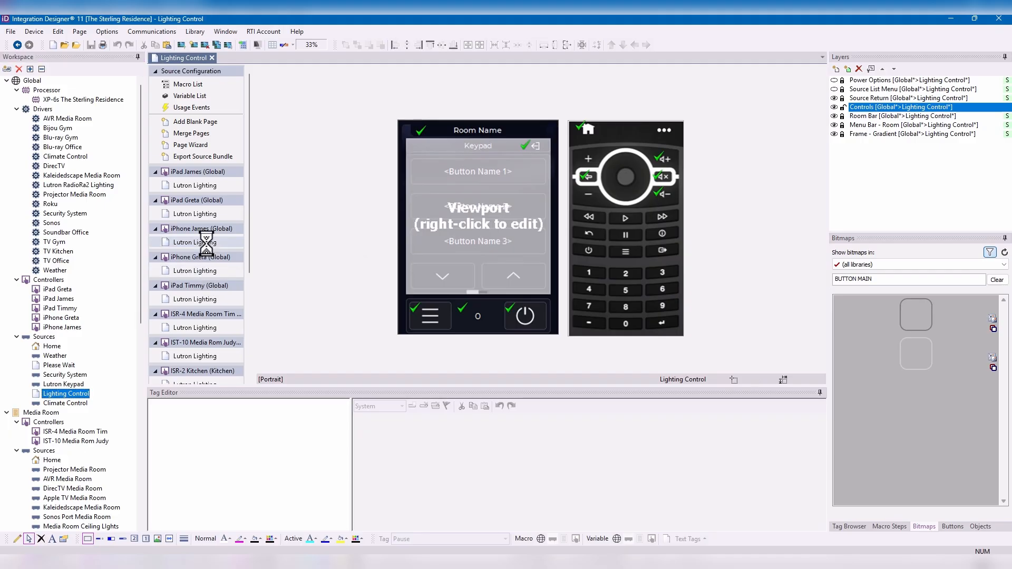
left_click(201, 213)
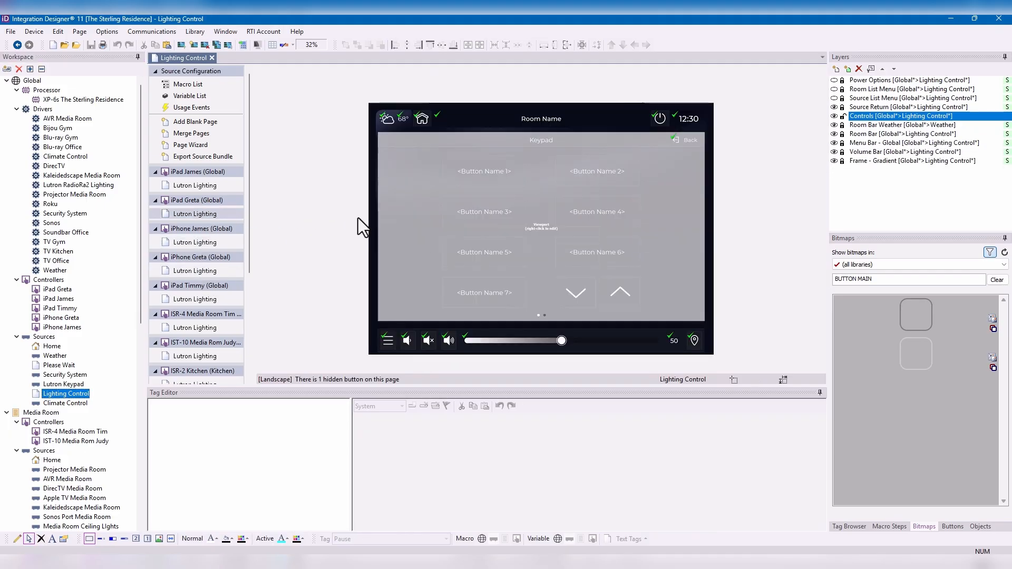
right_click(546, 230)
left_click(591, 245)
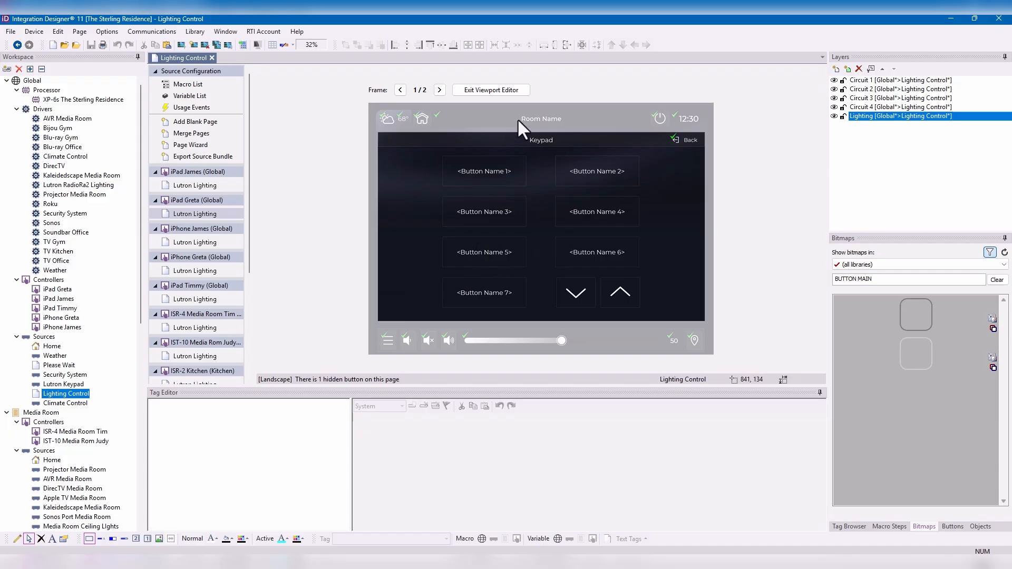
- Filter the available tags to the Lutron RadioRA 2 / HomeWorks QS driver tags
left_click(846, 526)
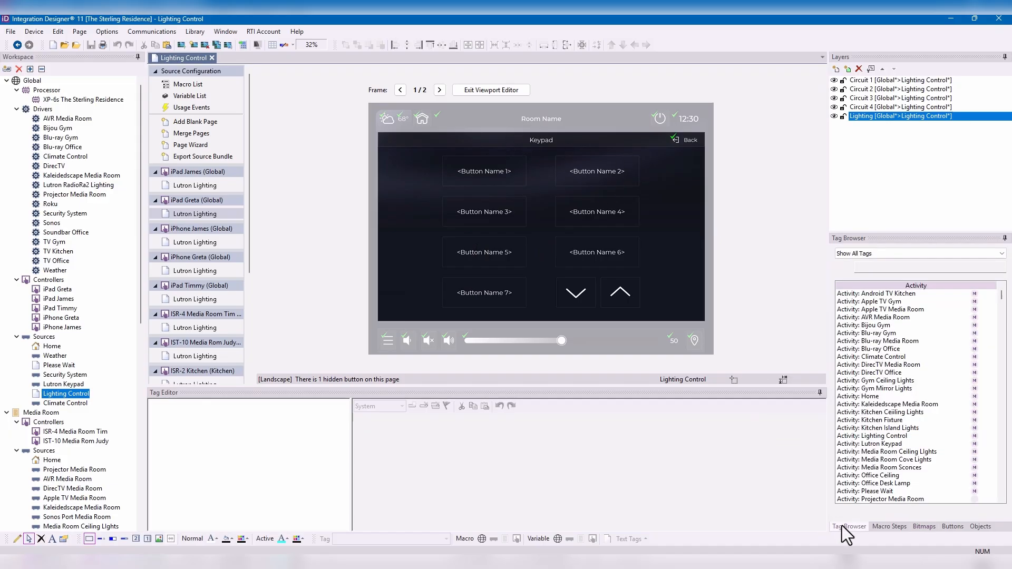
left_click(889, 254)
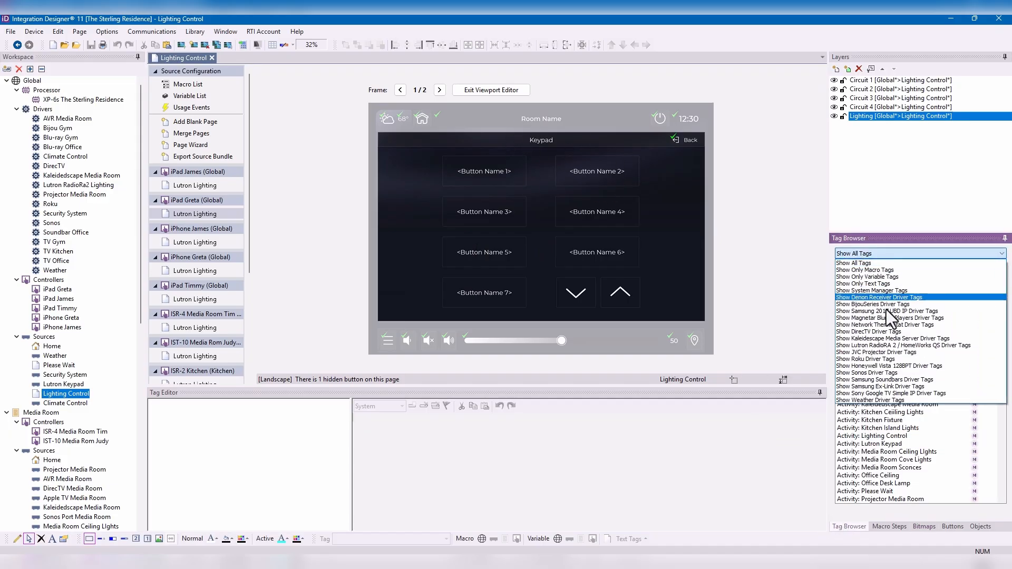
left_click(888, 345)
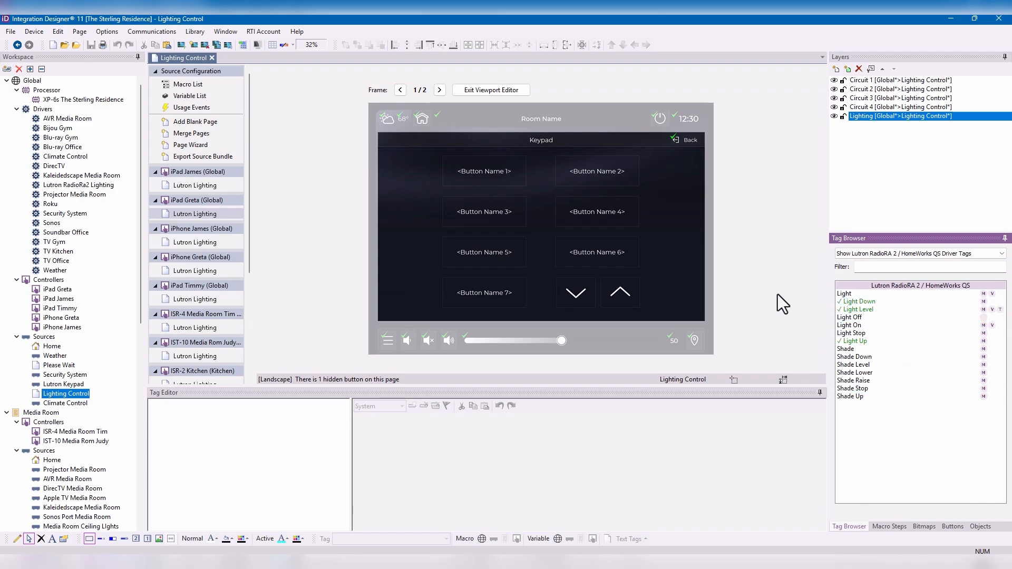
- Inspect the tags on the first circuit's up button, level slider and down button in the viewport's second frame
left_click(440, 90)
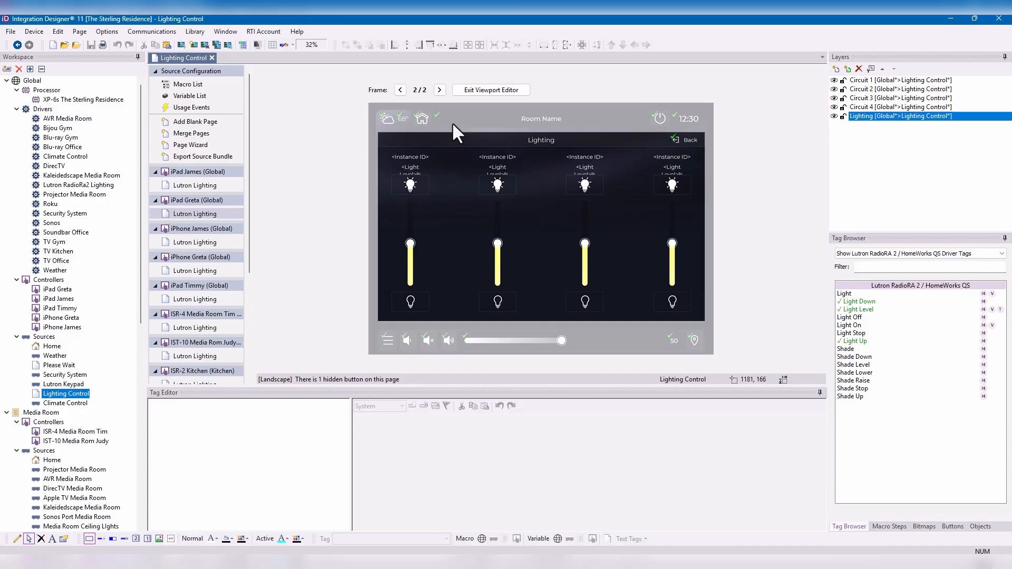
left_click(409, 186)
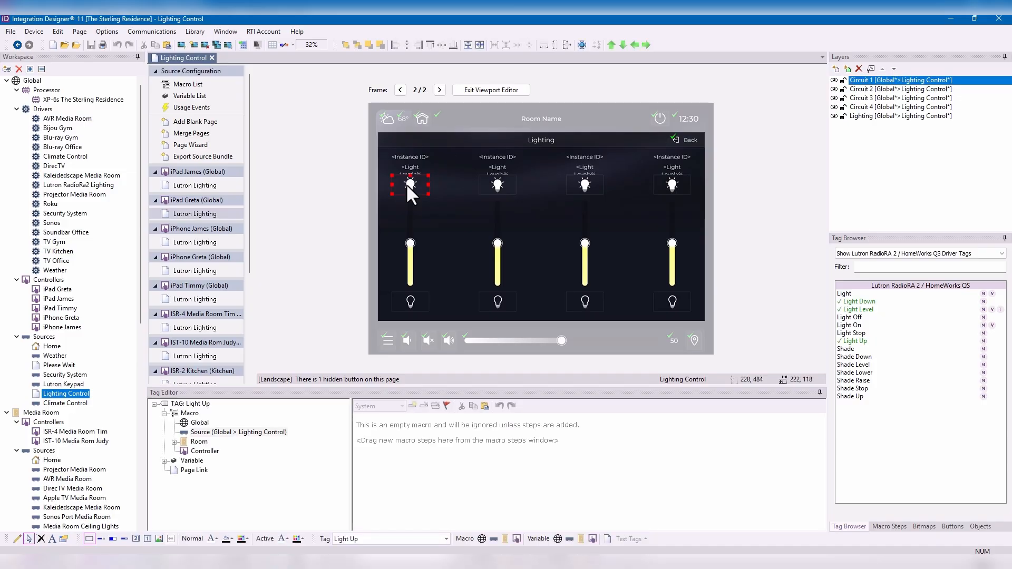
left_click(410, 236)
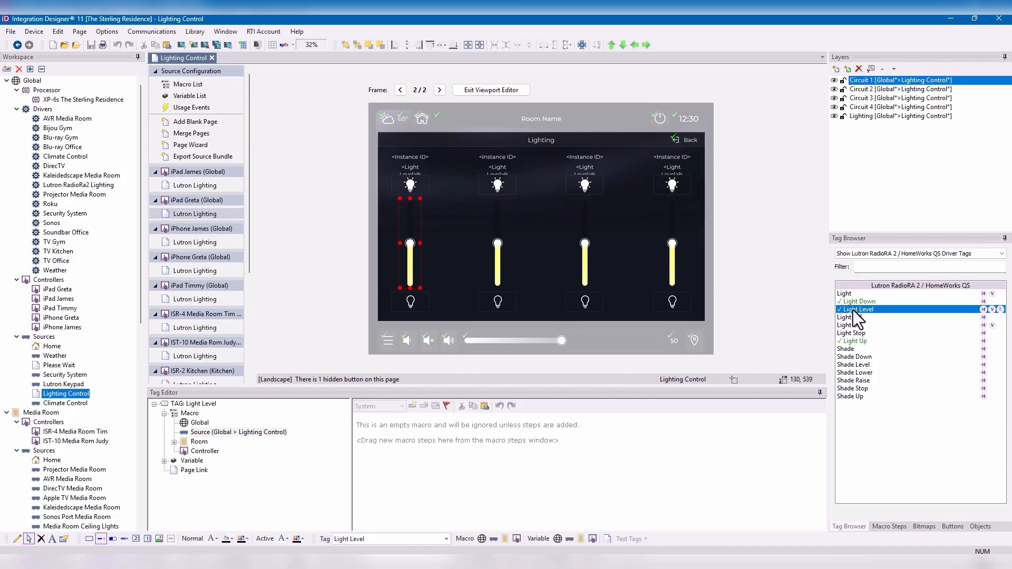
left_click(409, 302)
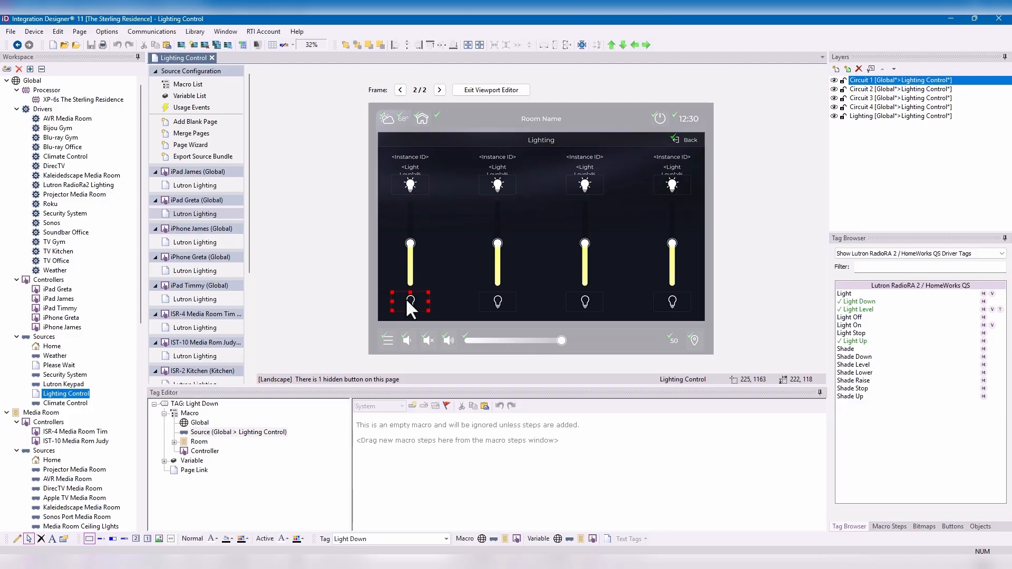
- Bind the Circuit 1 layer to source Media Room > Media Room Ceiling LIghts and room Media Room
left_click(871, 69)
left_click(489, 251)
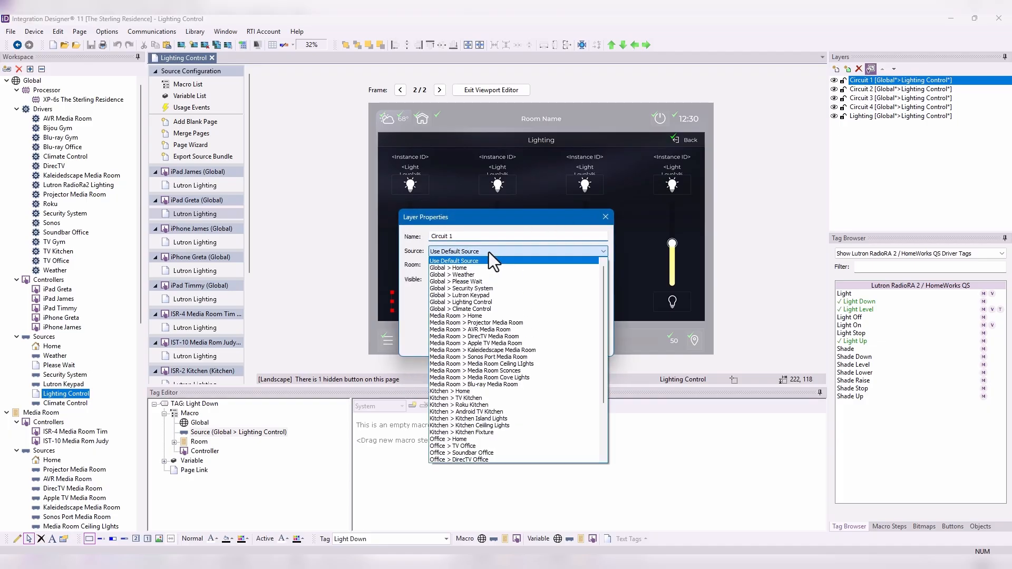
left_click(513, 364)
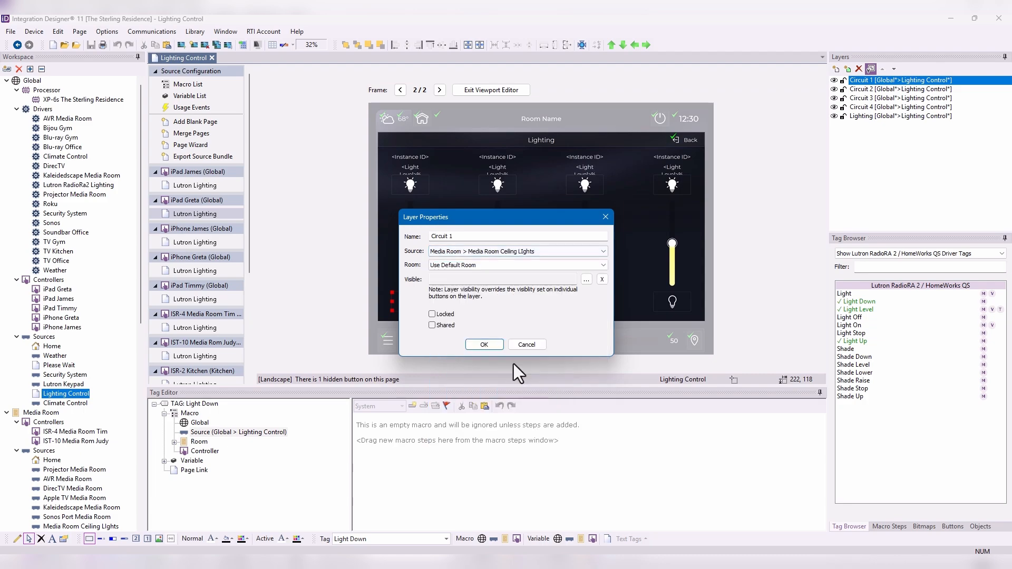
left_click(476, 265)
left_click(476, 288)
left_click(495, 352)
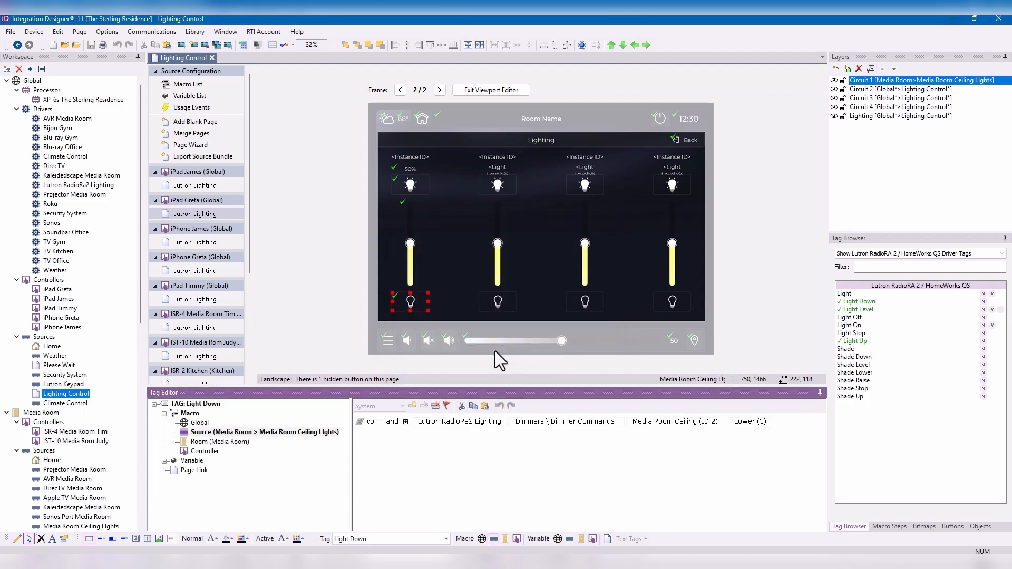
- Examine the source-level Light Up and Light Down macros and the Light Level variable on the Circuit 1 controls
left_click(413, 183)
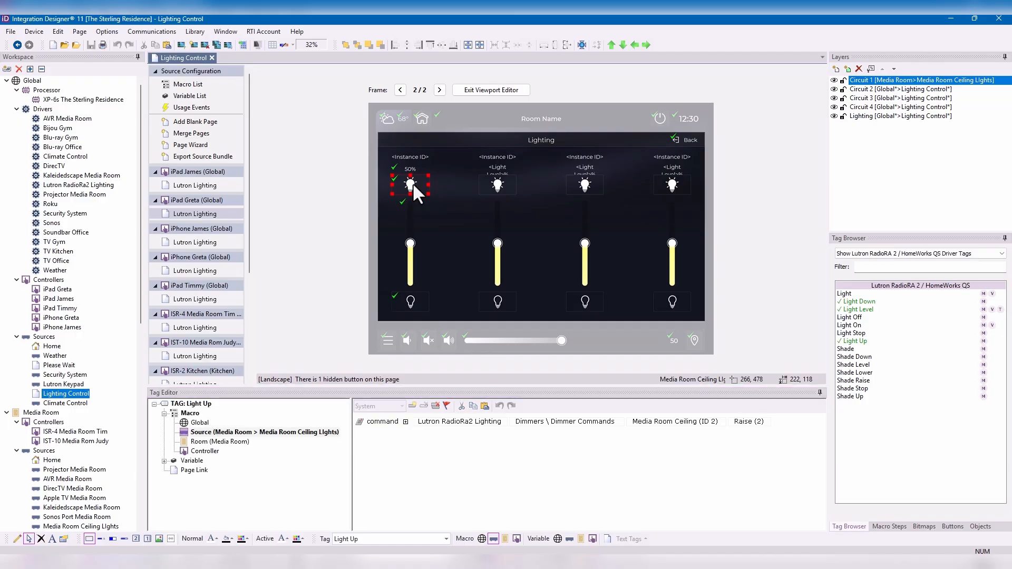
left_click(411, 218)
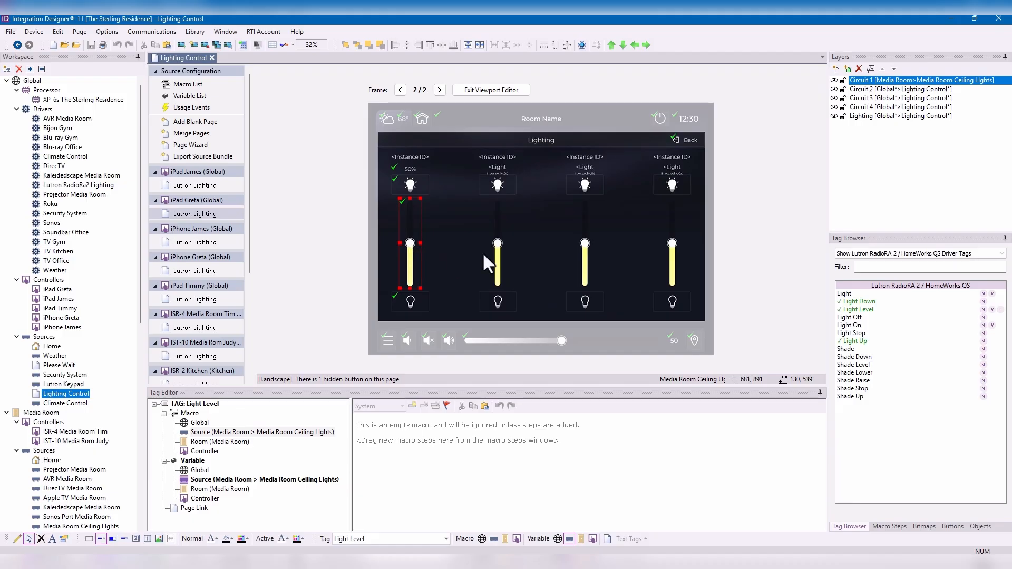
left_click(249, 480)
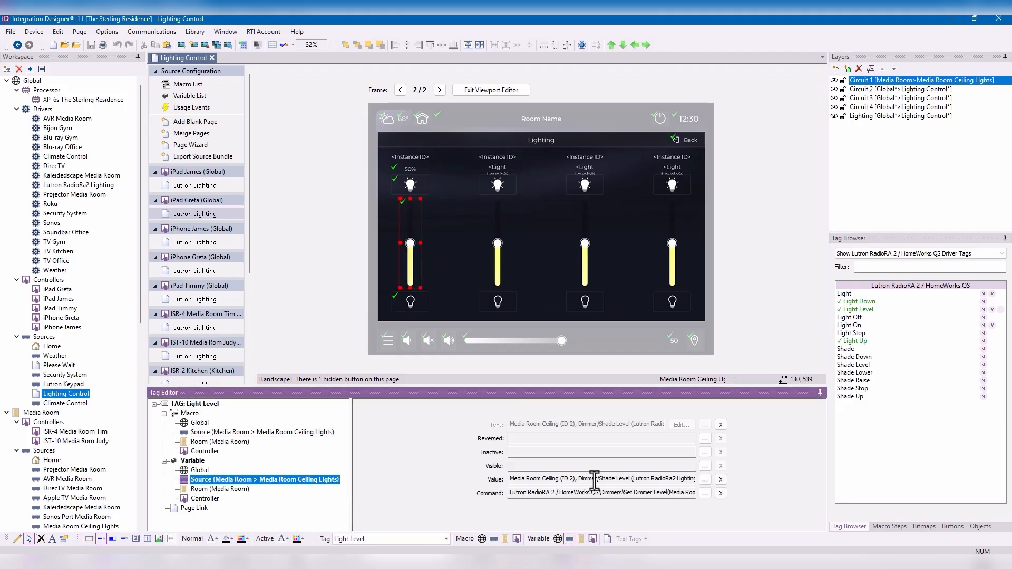
left_click(406, 296)
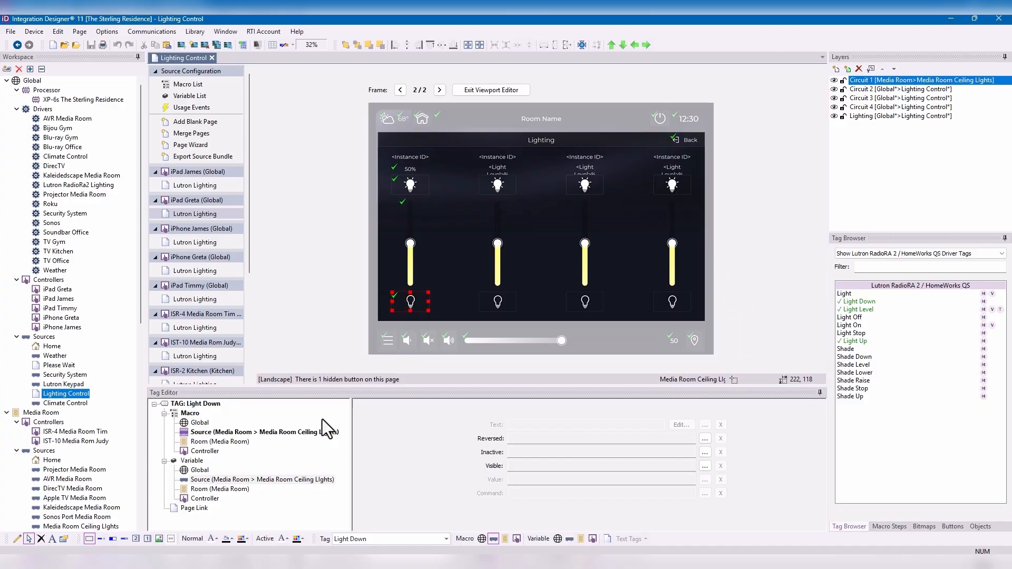
left_click(256, 432)
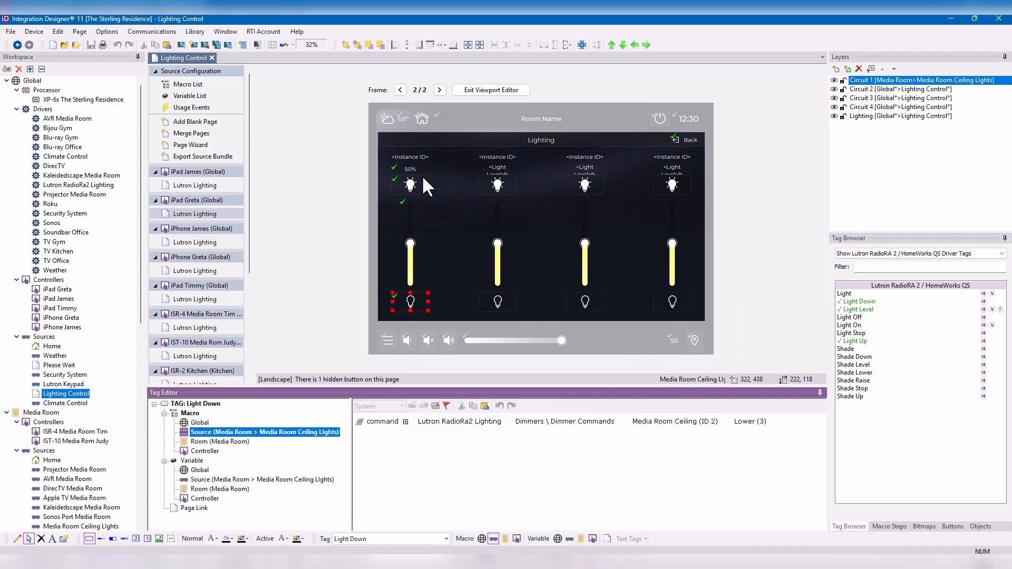
- Bind the Circuit 2 layer to source Media Room > Media Room Sconces and room Media Room
left_click(890, 91)
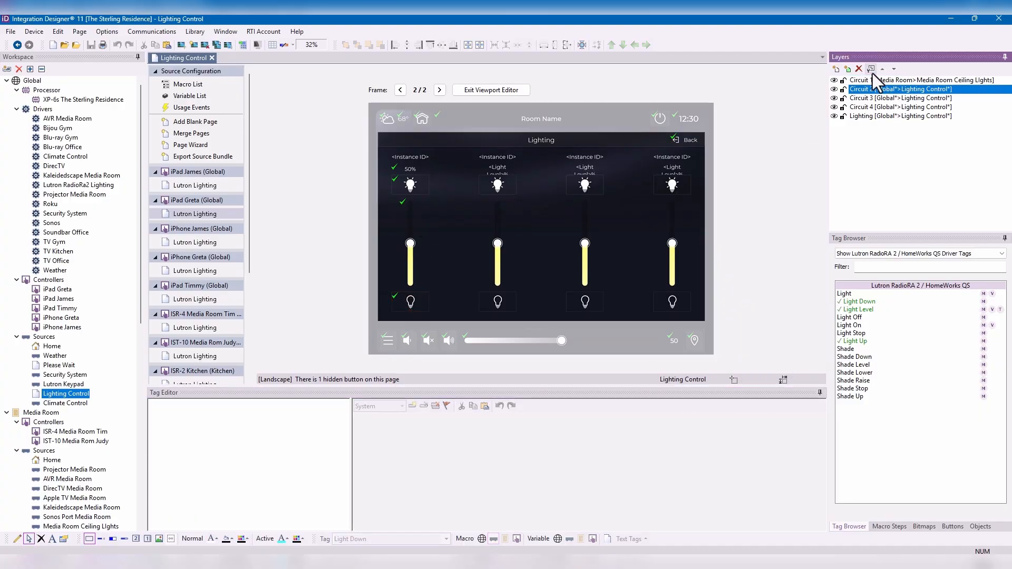
left_click(871, 69)
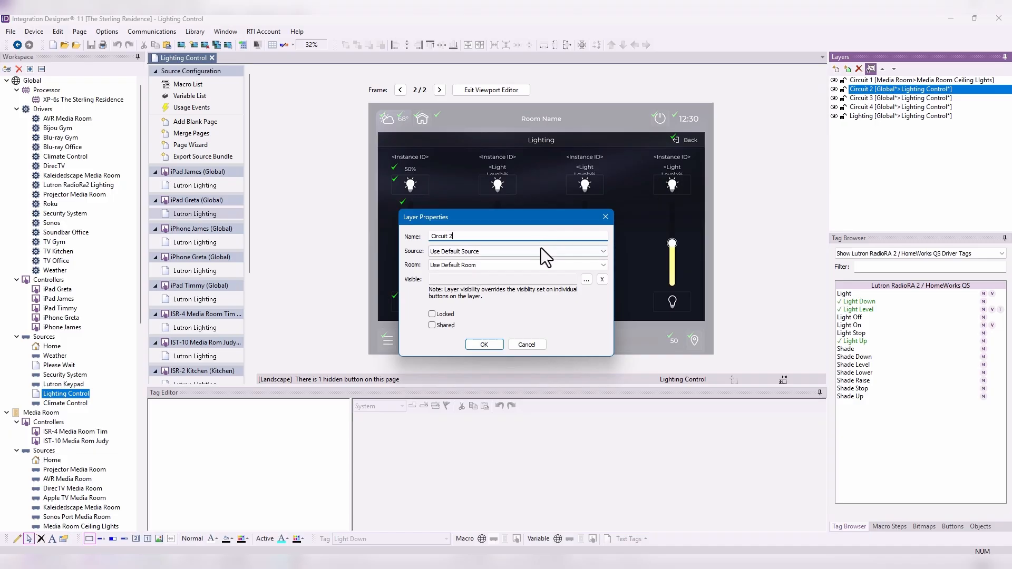
left_click(541, 250)
left_click(525, 371)
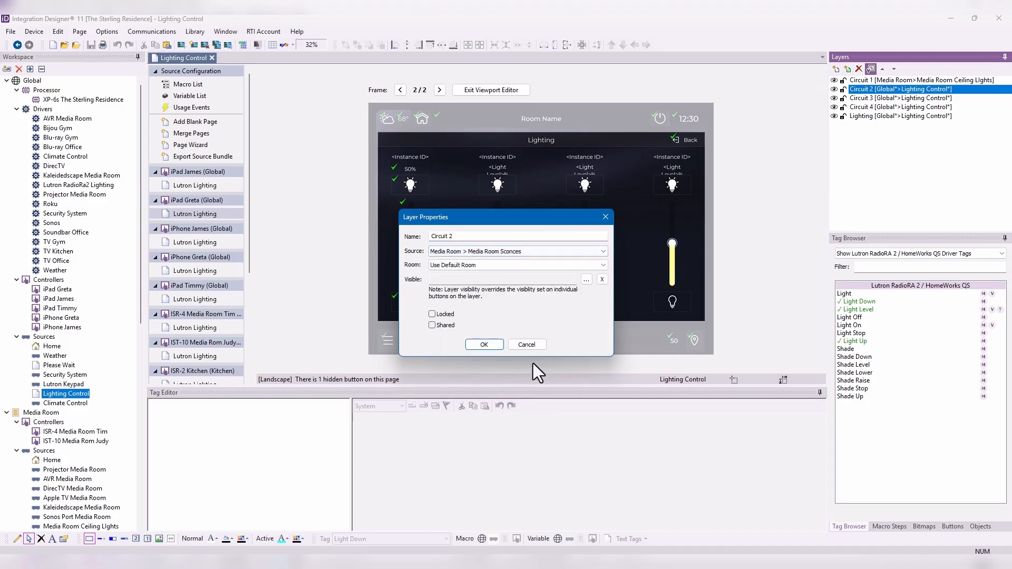
left_click(483, 264)
left_click(477, 288)
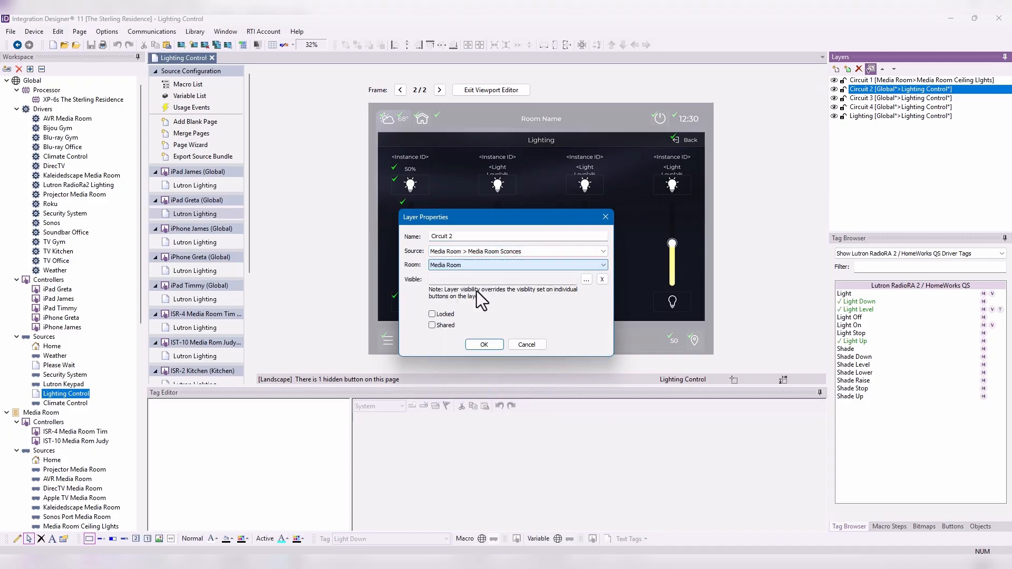
left_click(481, 346)
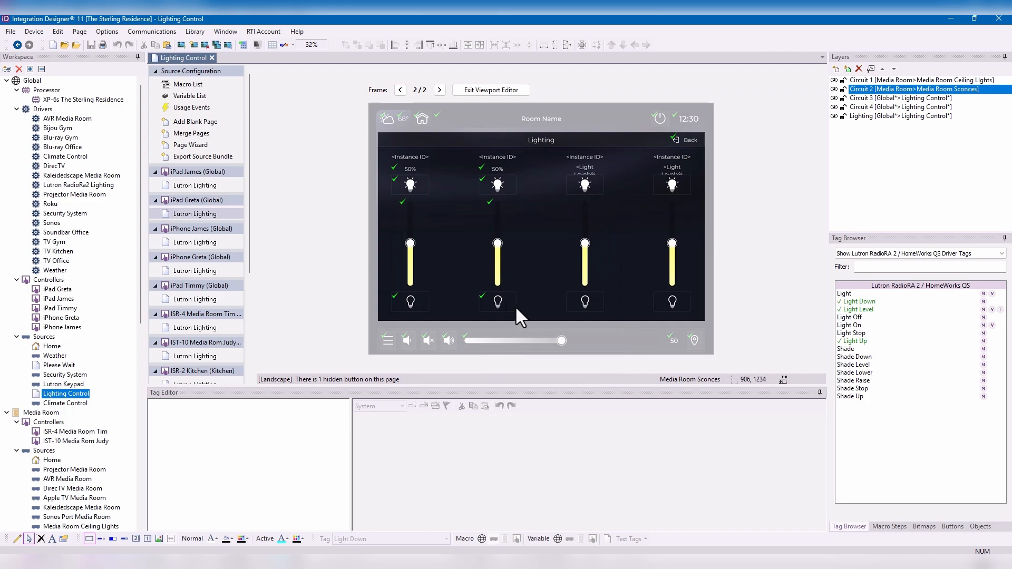
- Examine the tags on the Circuit 2 controls, including the slider's source-level Light Level variable and the level text
left_click(503, 298)
left_click(496, 259)
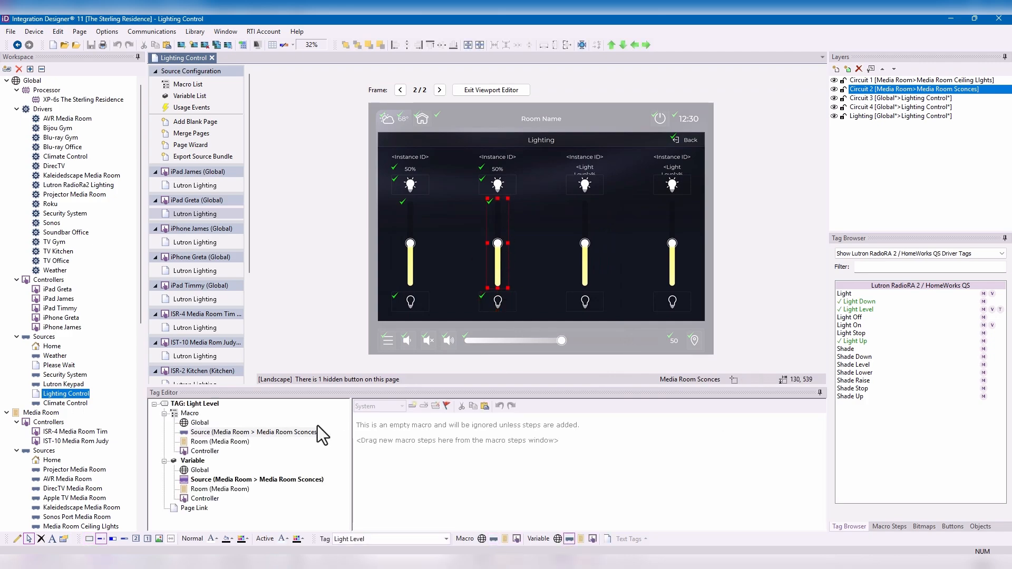
left_click(313, 481)
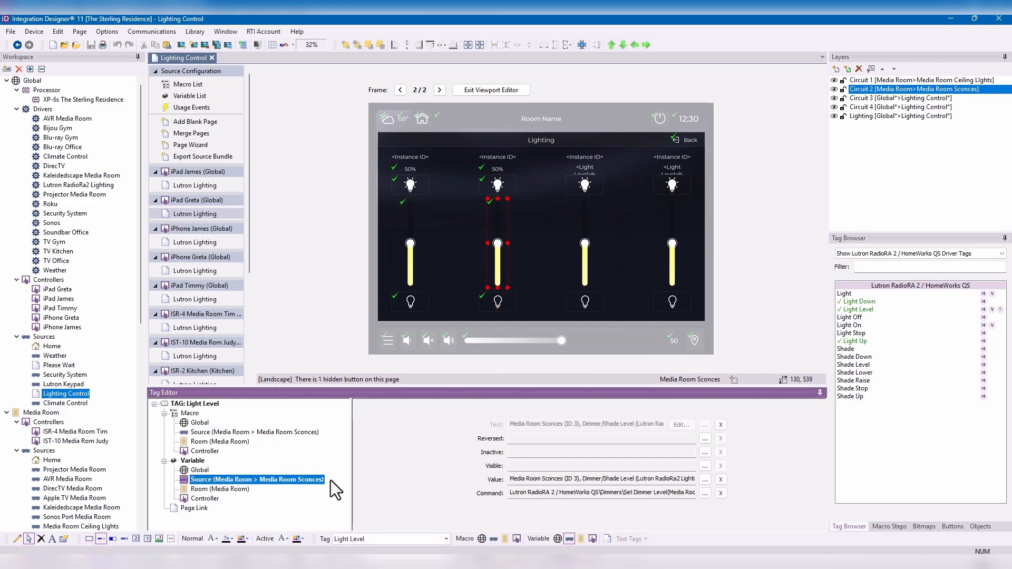
left_click(497, 184)
left_click(497, 169)
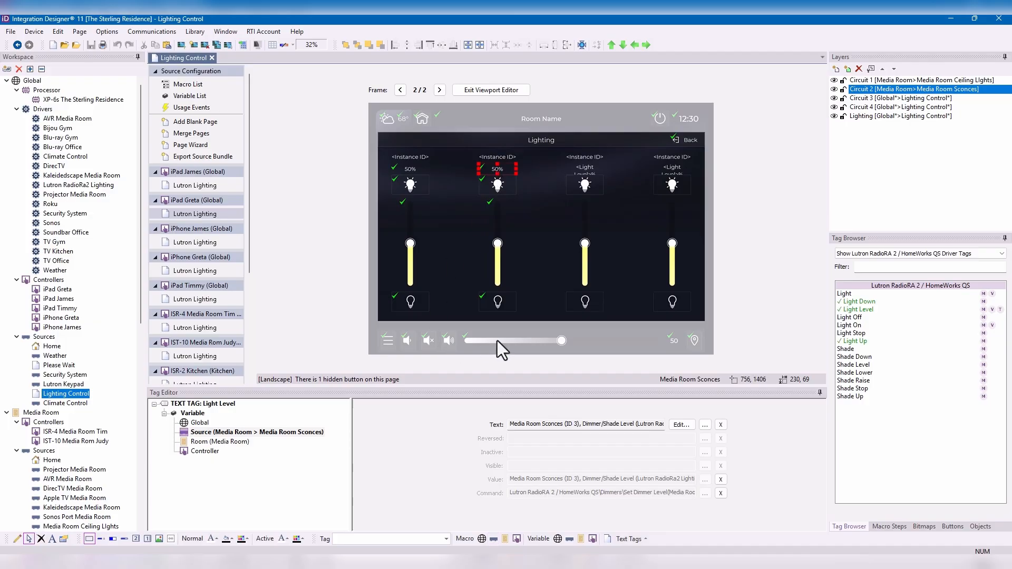
- Bind the Circuit 3 layer to source Kitchen > Kitchen Fixture and room Kitchen
left_click(897, 99)
left_click(871, 68)
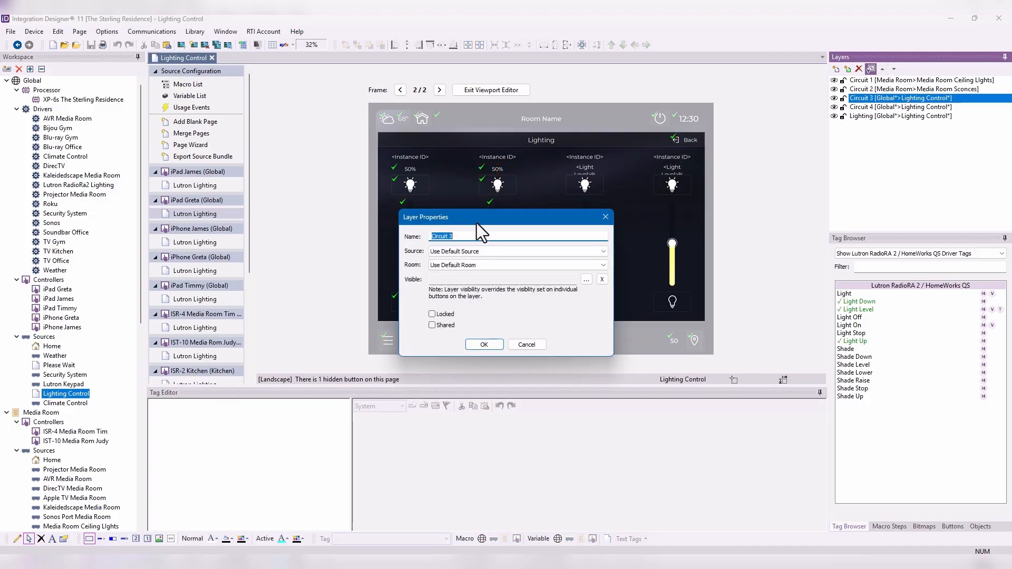
left_click(482, 251)
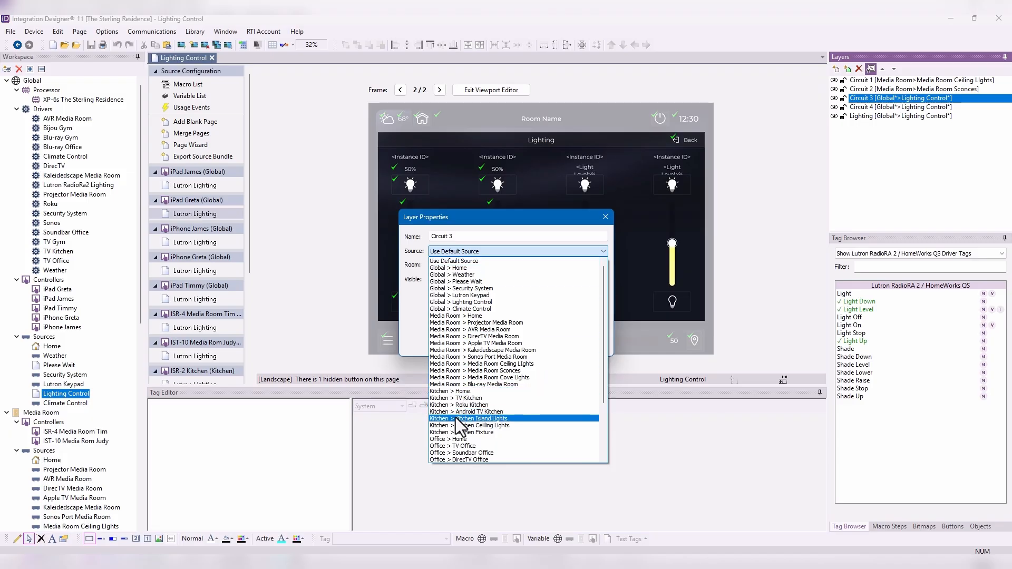
left_click(498, 433)
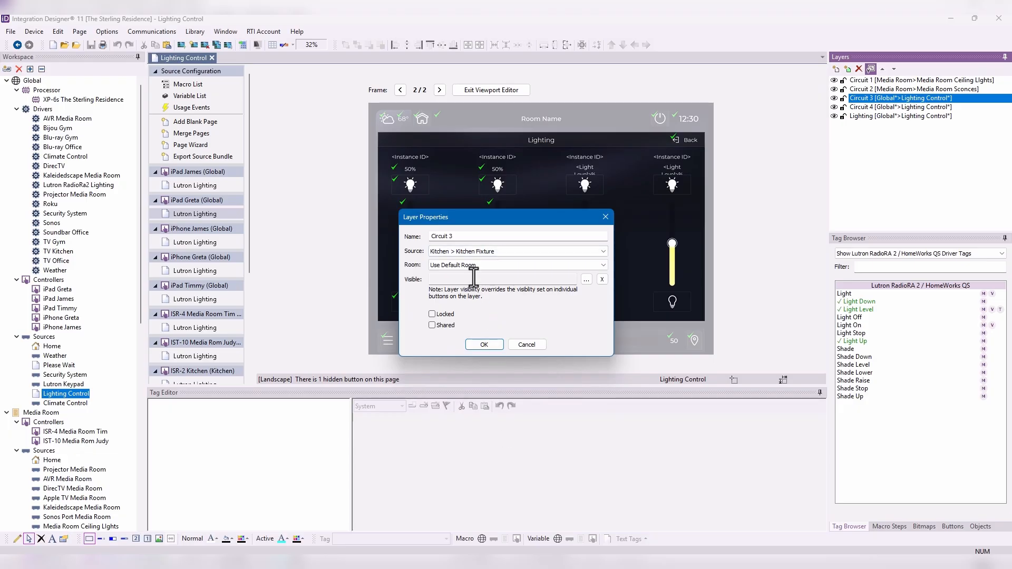
left_click(474, 268)
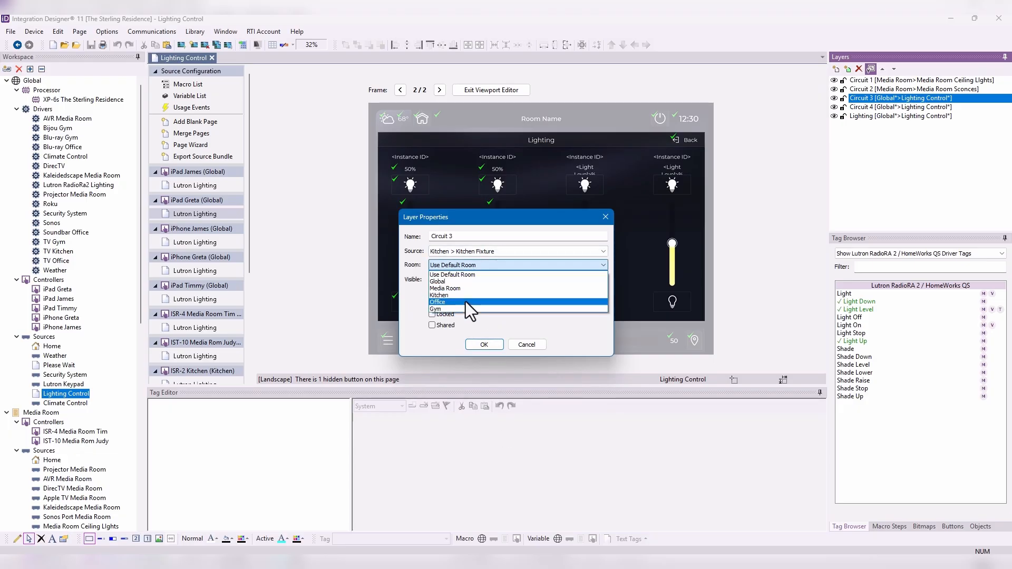
left_click(466, 295)
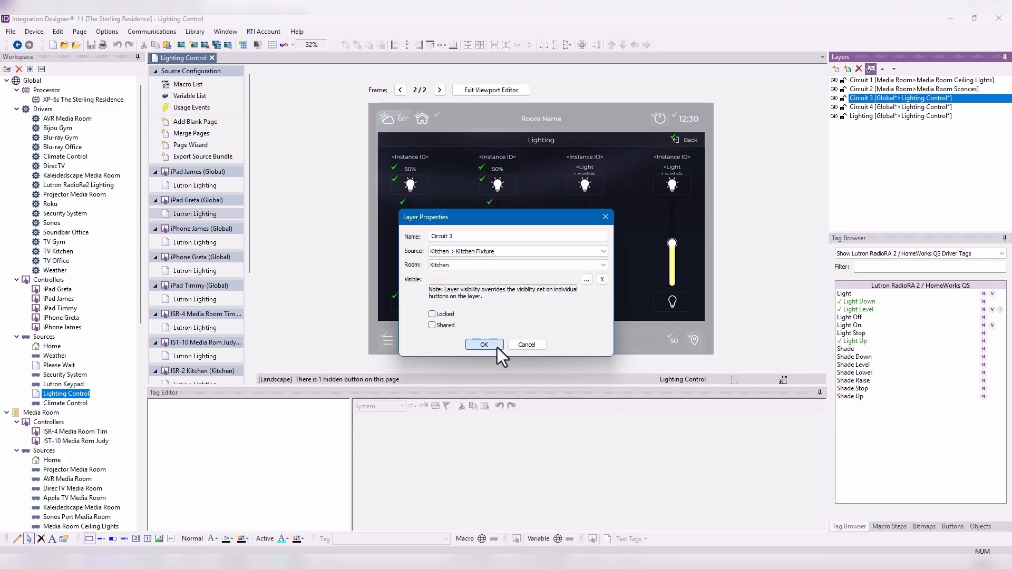
left_click(484, 345)
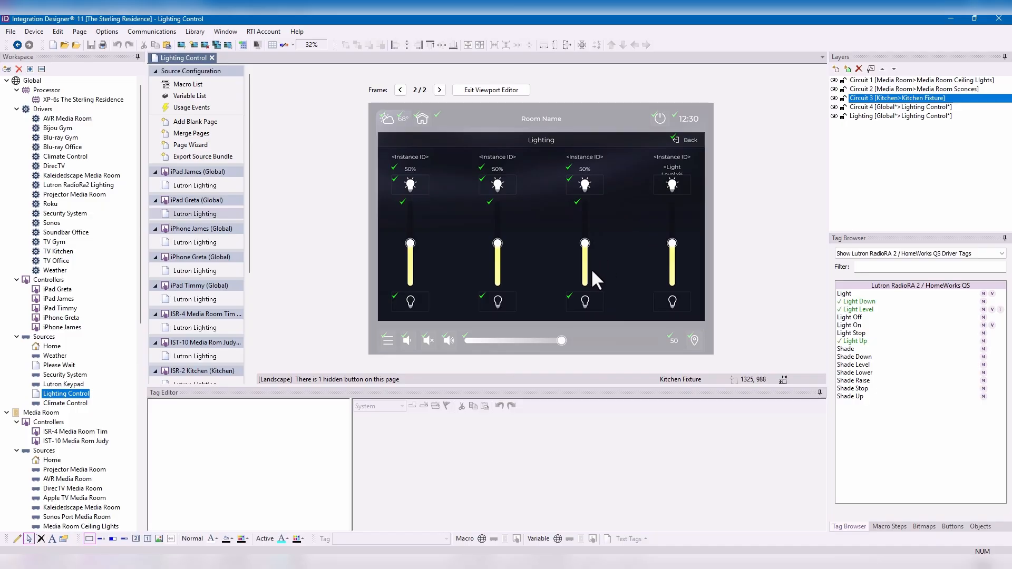
- Examine the Circuit 3 controls' tags, including the source-level Light Up macro and the slider's Light Level variable
left_click(585, 302)
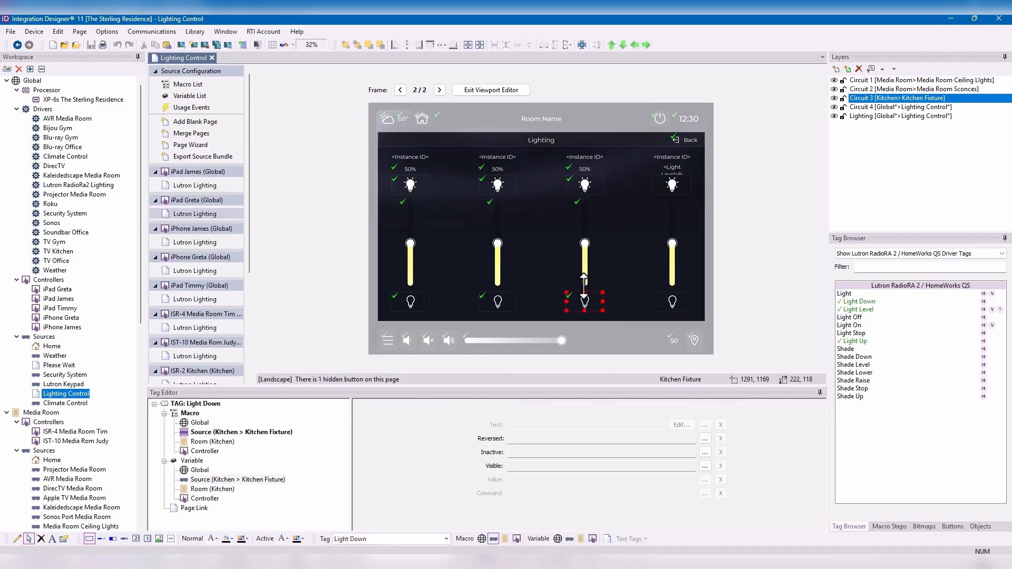
left_click(580, 266)
left_click(579, 190)
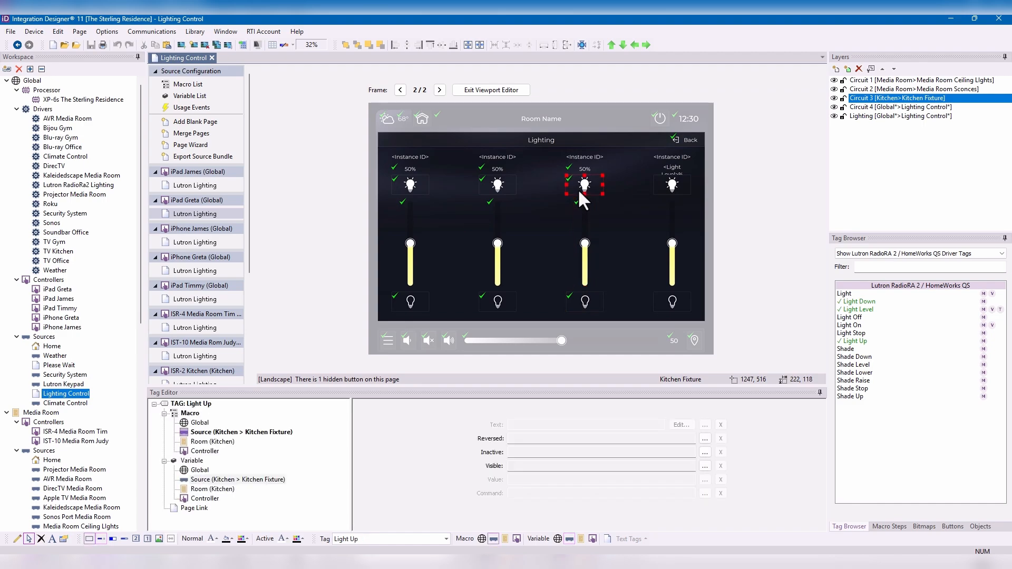
left_click(234, 433)
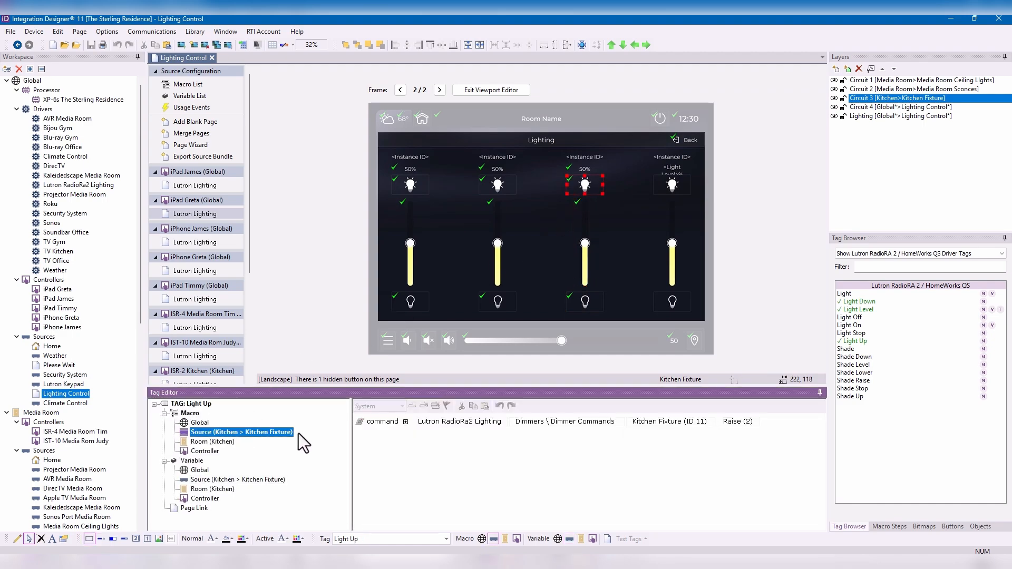
left_click(590, 264)
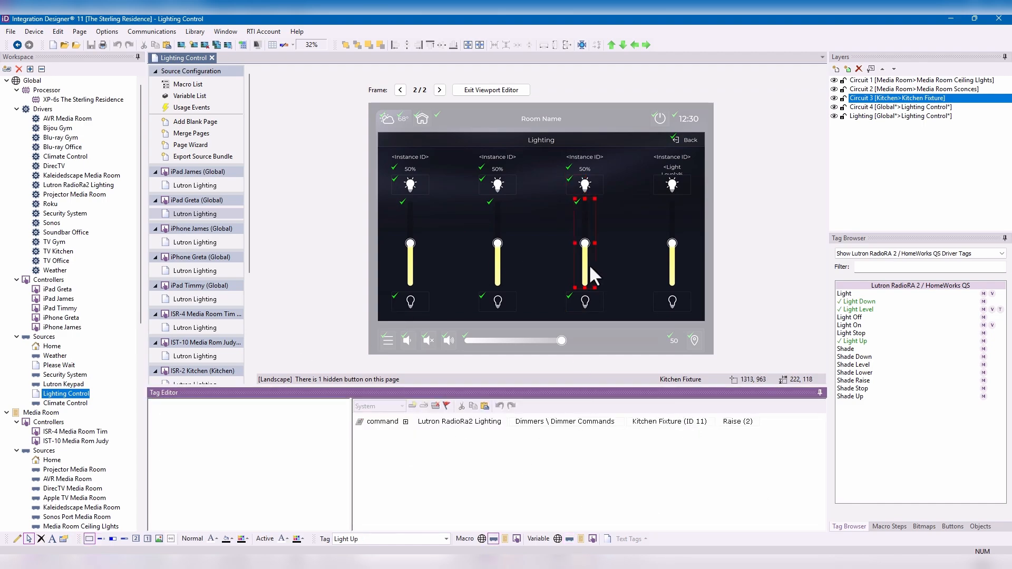
left_click(194, 480)
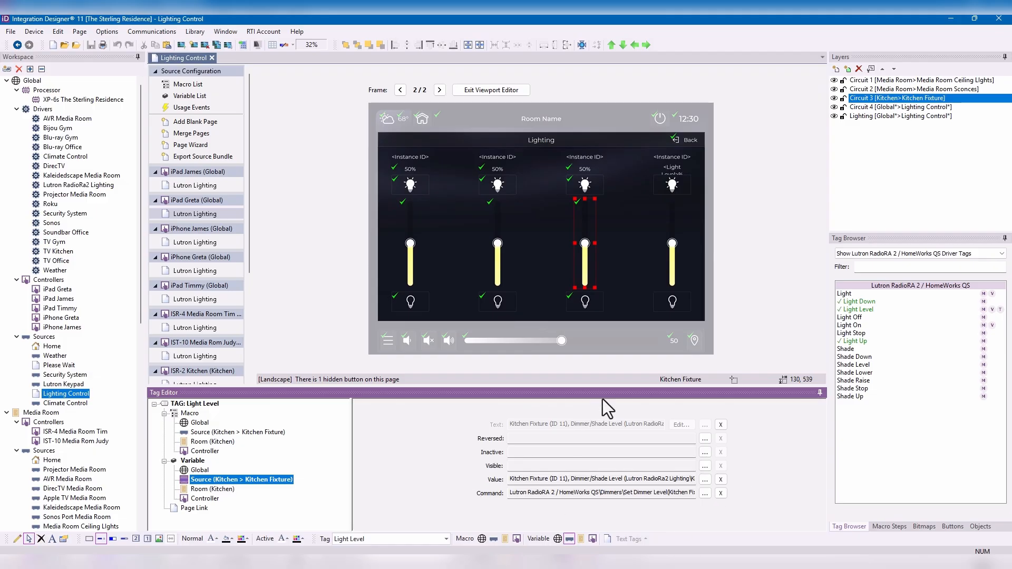
- Inspect the first circuit's Instance ID text tag and compare it with the Lutron driver's Light Level tag
left_click(417, 157)
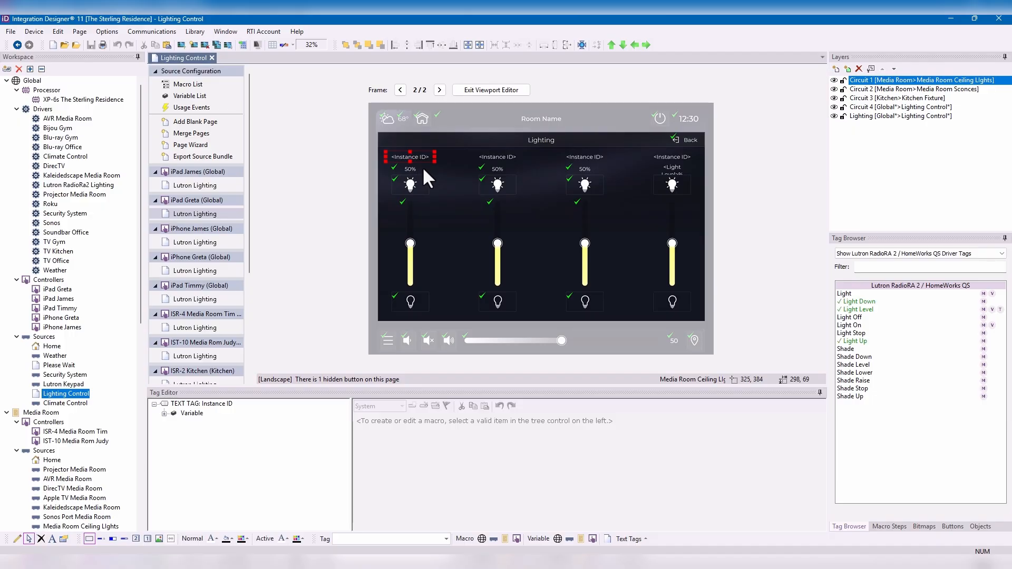
left_click(868, 309)
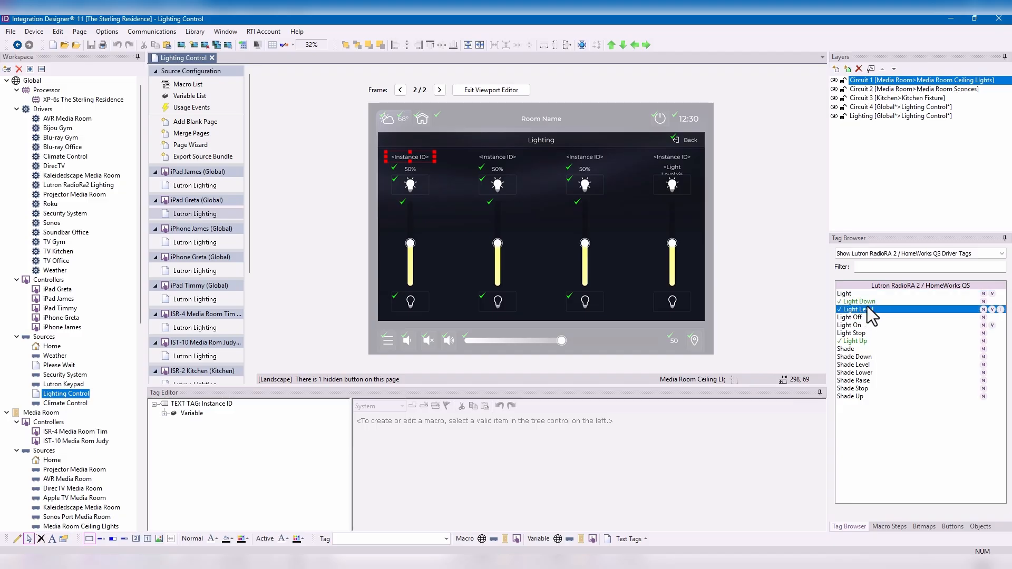
left_click(884, 324)
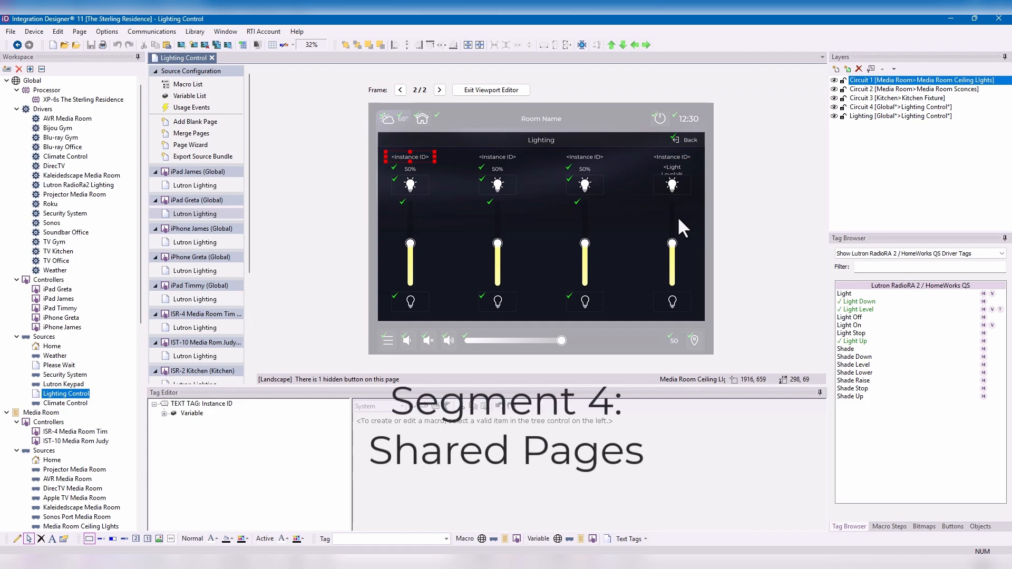
- Open the global Climate Control source and search the official driver library for directv as a new workspace item
double_click(65, 405)
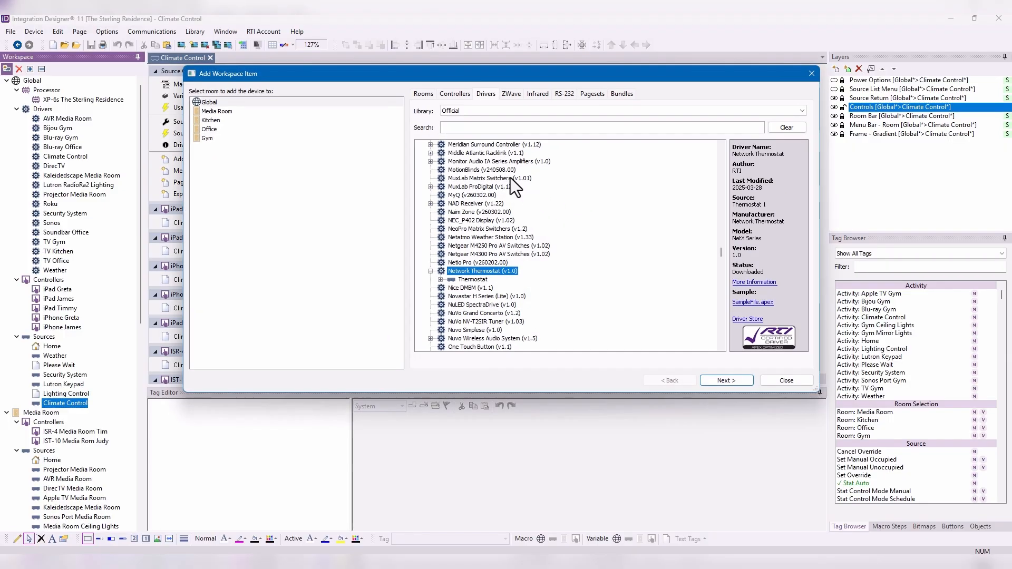
left_click(499, 125)
type("s")
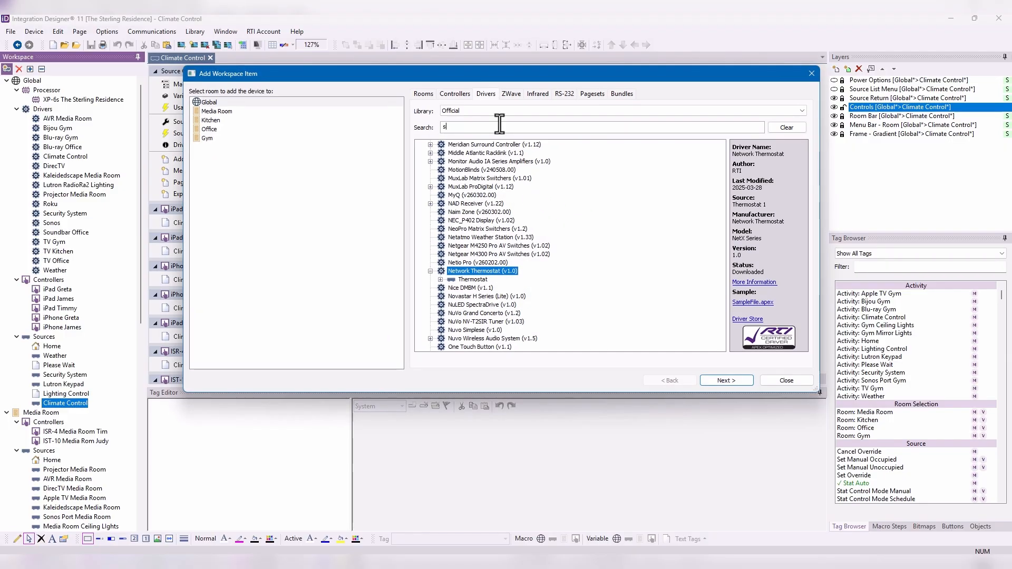
key("BackSpace")
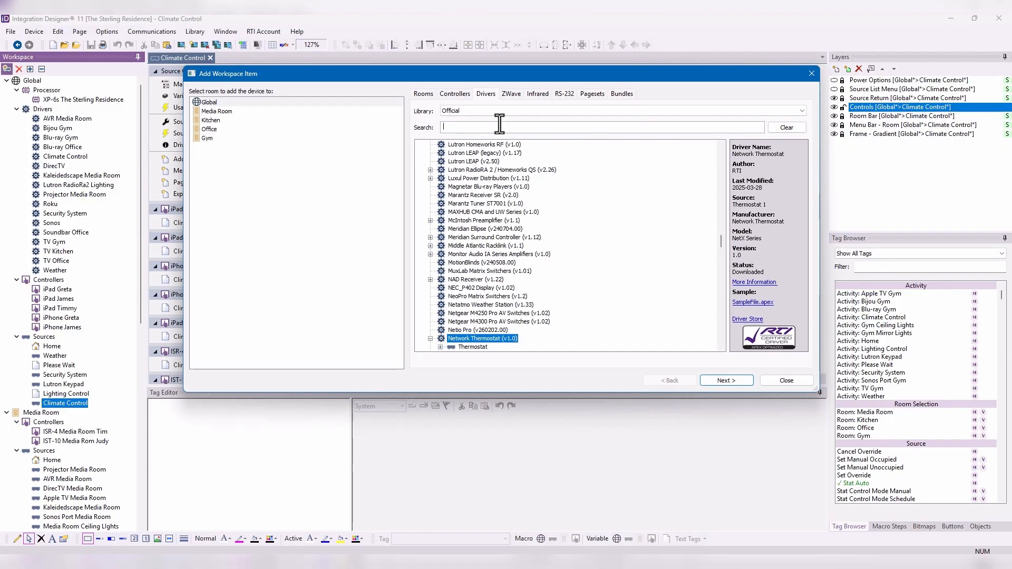
type("directv")
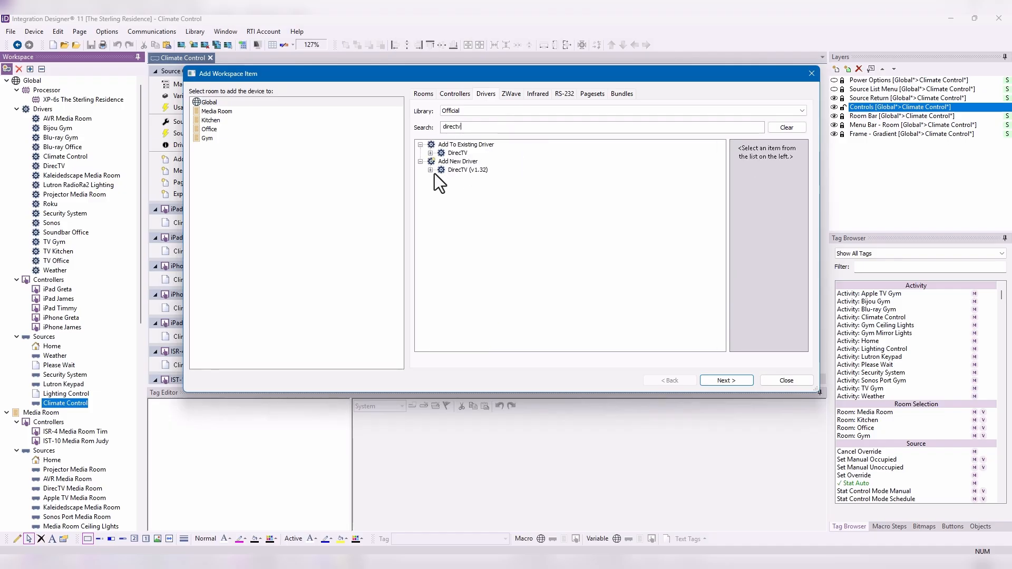
left_click(430, 170)
left_click(457, 177)
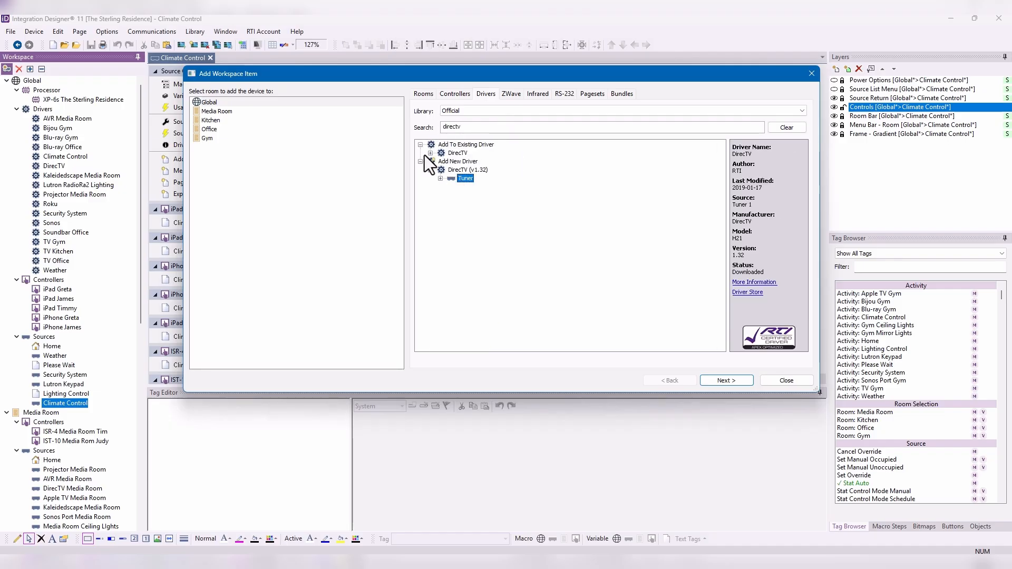
key("Return")
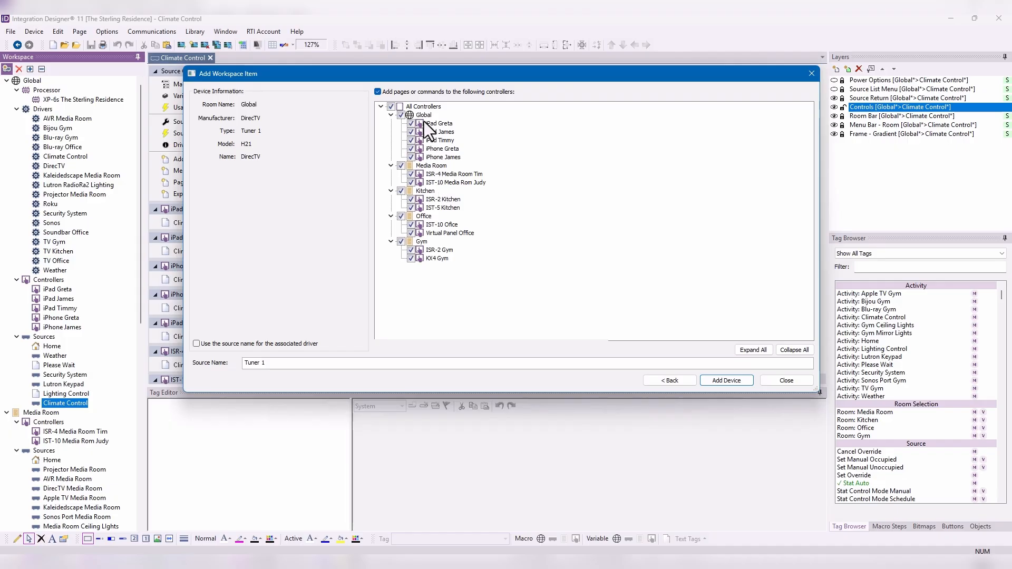
left_click(667, 381)
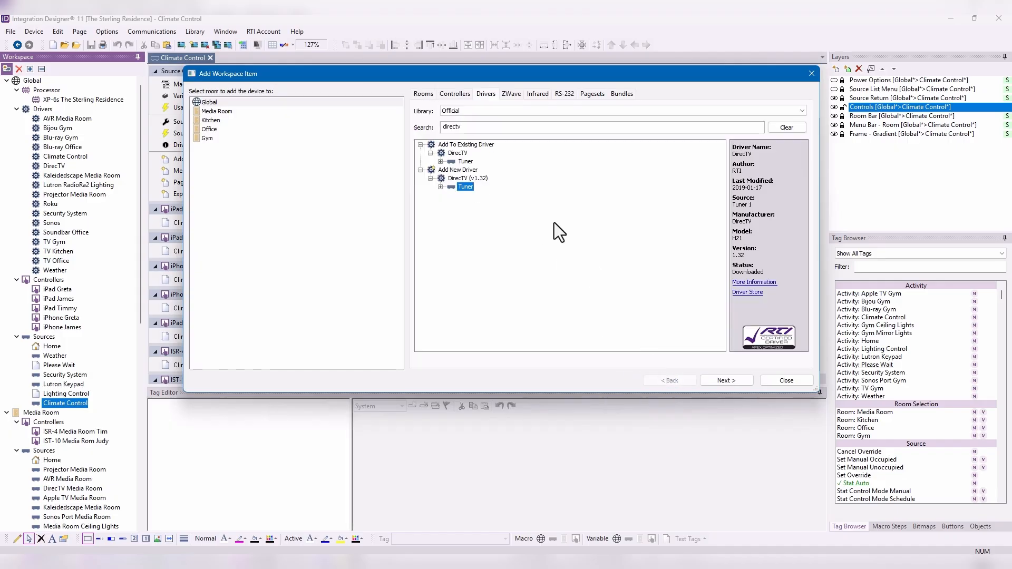
- Choose Tuner 3 of the existing DirecTV driver for the Global room and proceed to its device settings
left_click(442, 162)
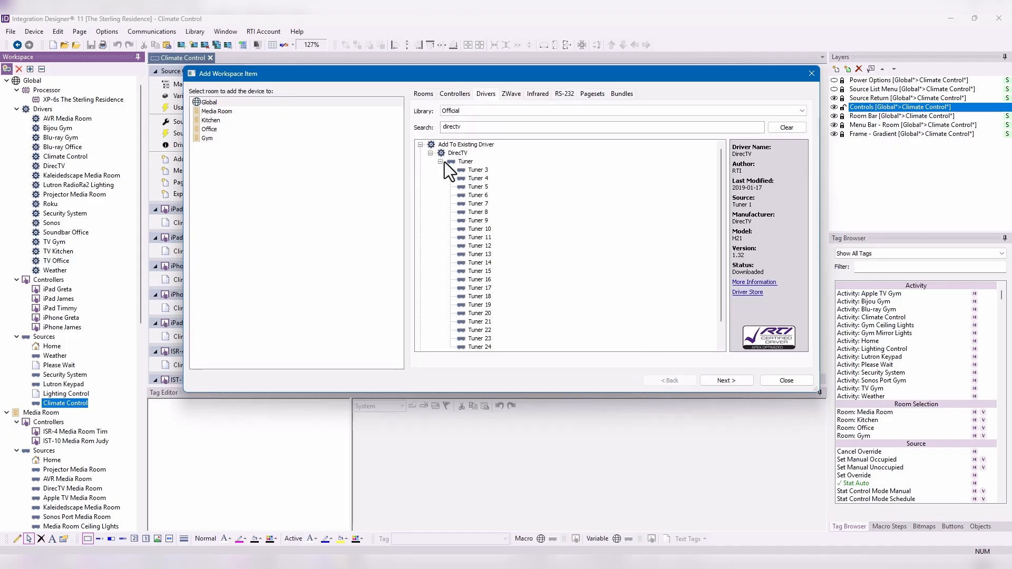
left_click(477, 169)
left_click(263, 104)
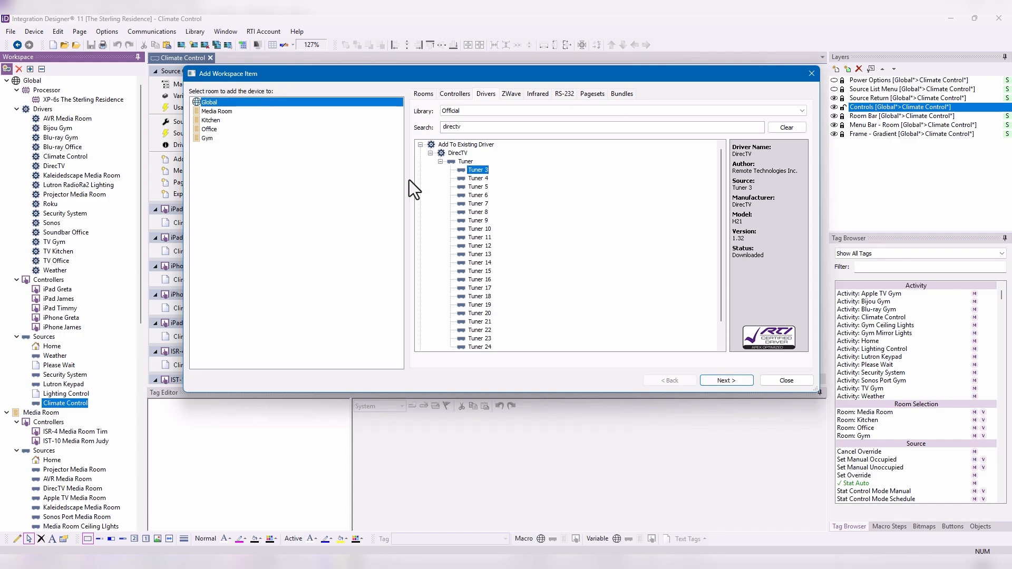
left_click(726, 380)
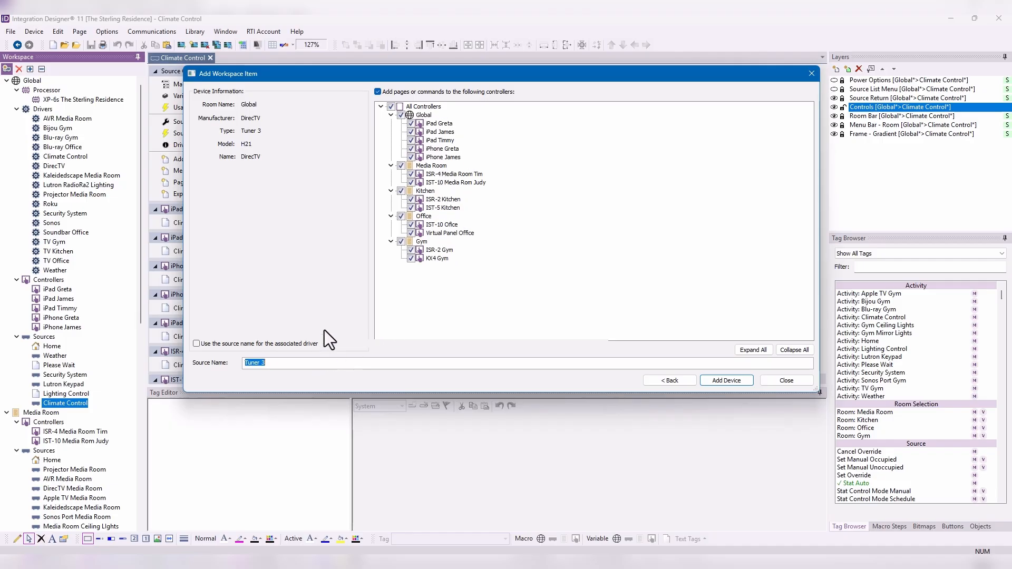
- Name the source DIrecTV Shared, add it with pages for all controllers and finish adding workspace items
type("Share")
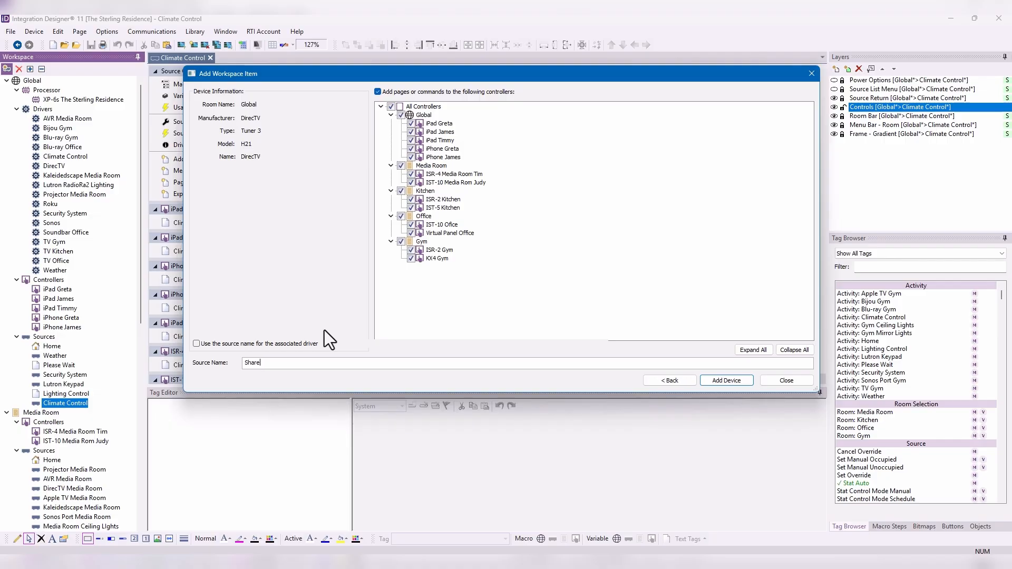
key("BackSpace")
key("BackSpace")
key("BackSpace")
key("BackSpace")
key("BackSpace")
type("DIrecTV Shared")
key("Return")
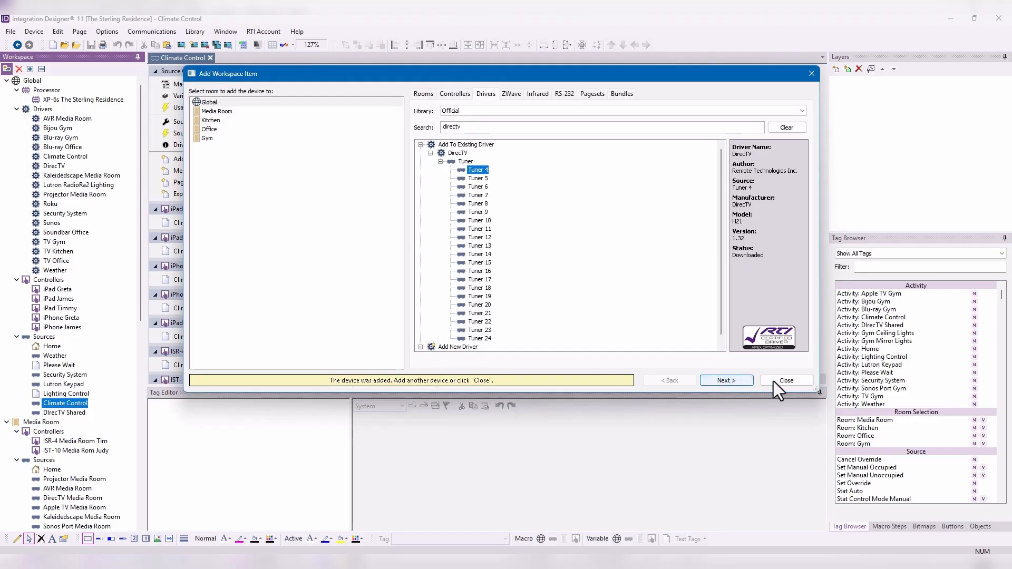
left_click(774, 381)
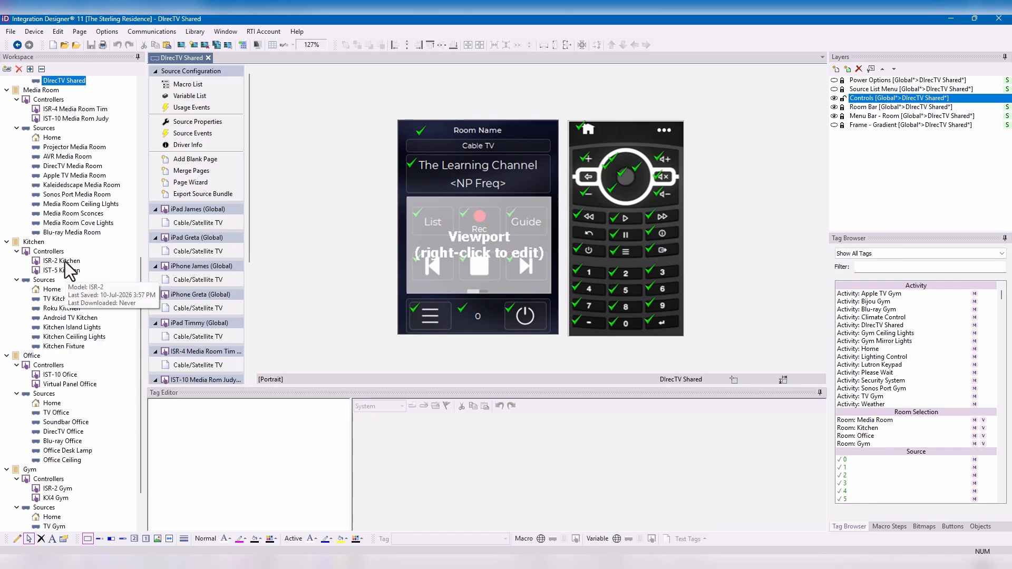
scroll(65, 262, "up", 5)
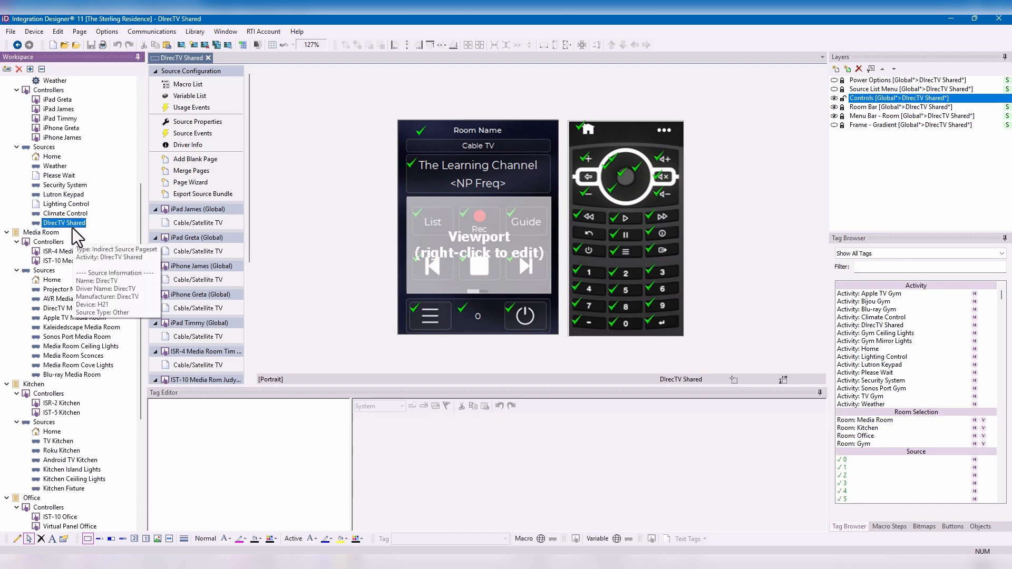
- Review the DIrecTV Shared source's Cable/Satellite TV pages on the global iPad and iPhone controllers and the IST-10 in the Media Room
left_click(204, 223)
left_click(203, 280)
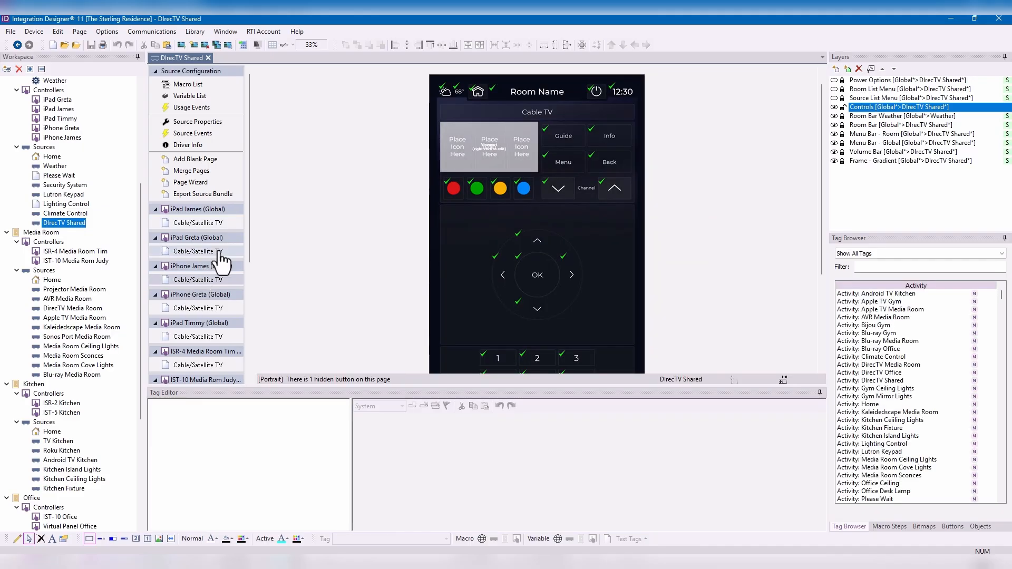
scroll(506, 198, "down", 5)
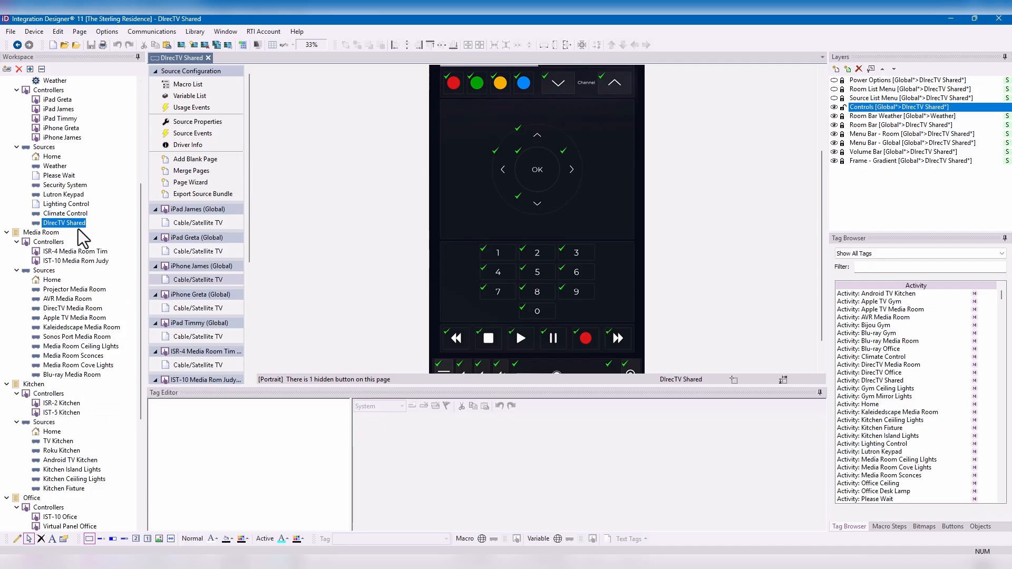
scroll(74, 369, "down", 2)
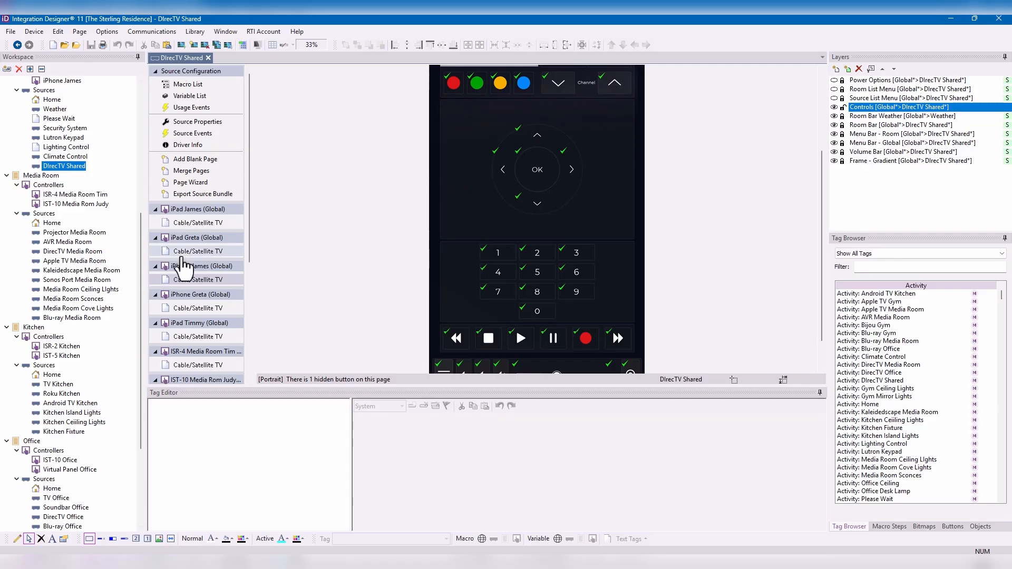
scroll(219, 332, "down", 2)
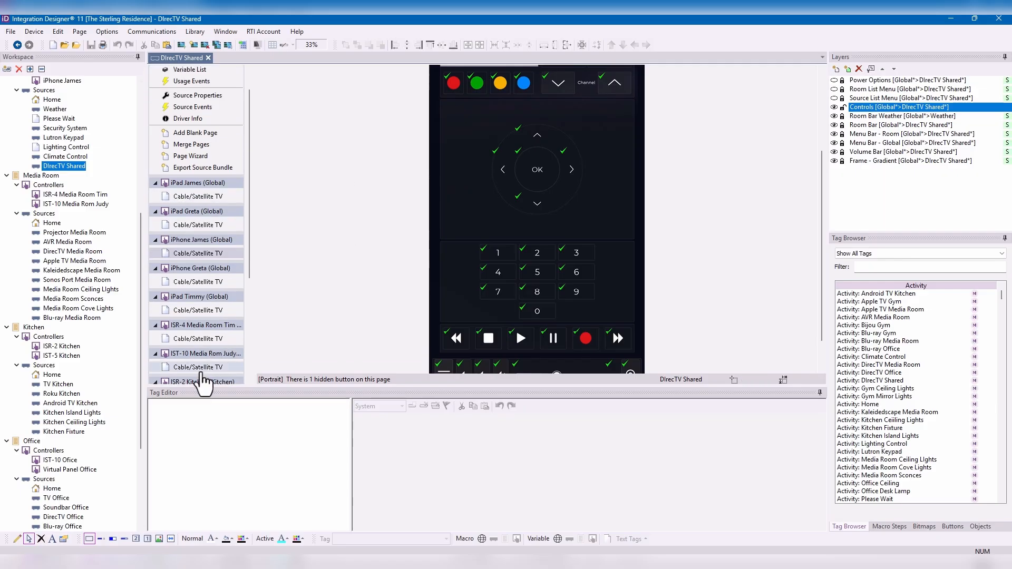
left_click(201, 368)
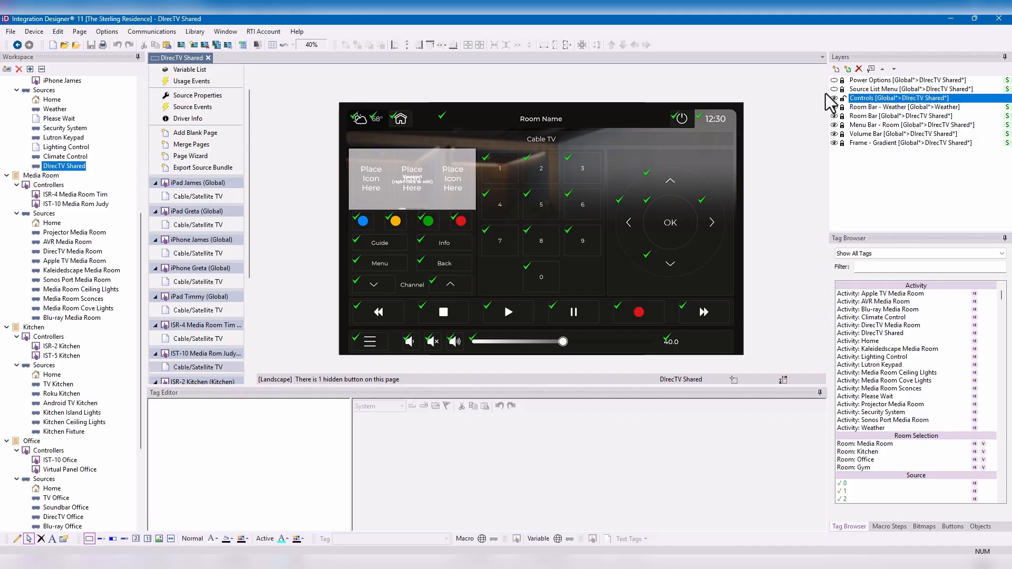
- Activate the Volume Bar layer and inspect the Volume Up tag's redirected room macros for Media Room, Kitchen, Office and Gym
left_click(843, 134)
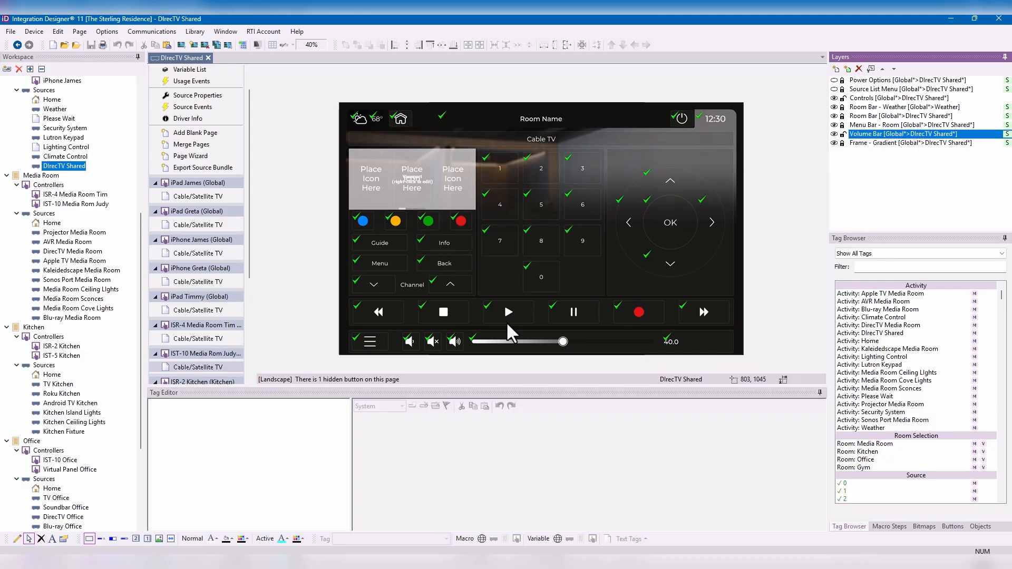
left_click(453, 342)
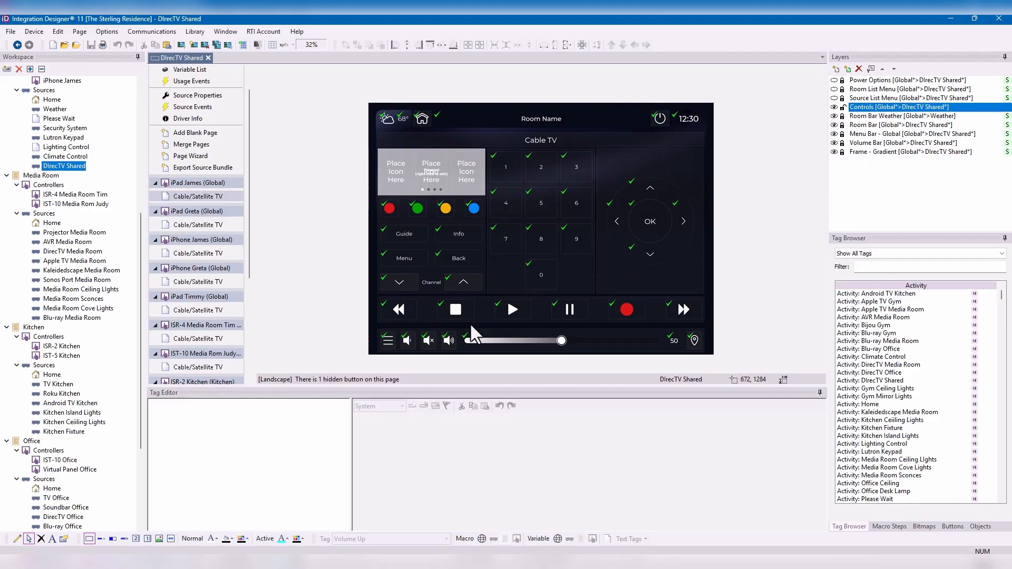
left_click(849, 143)
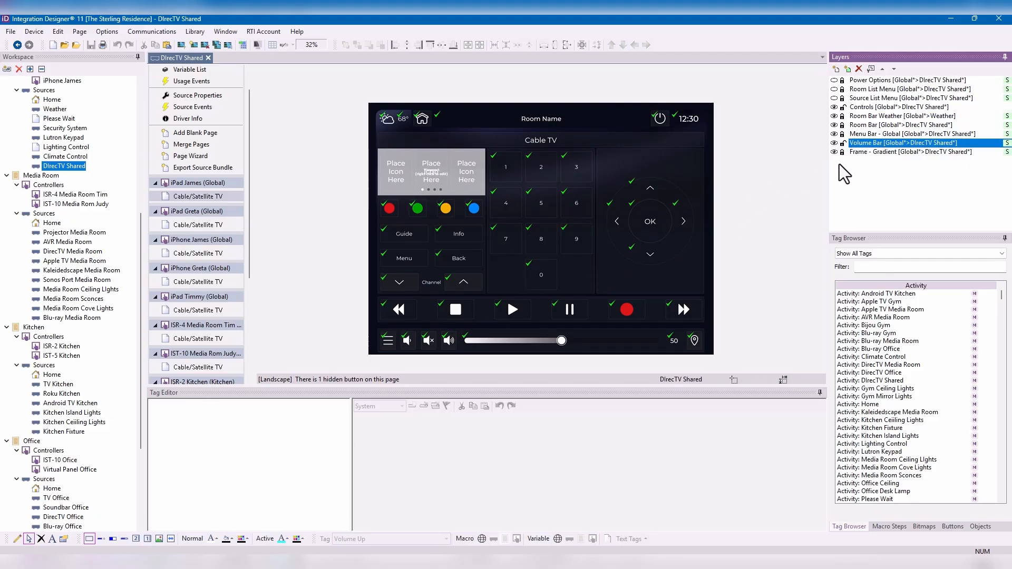
left_click(450, 340)
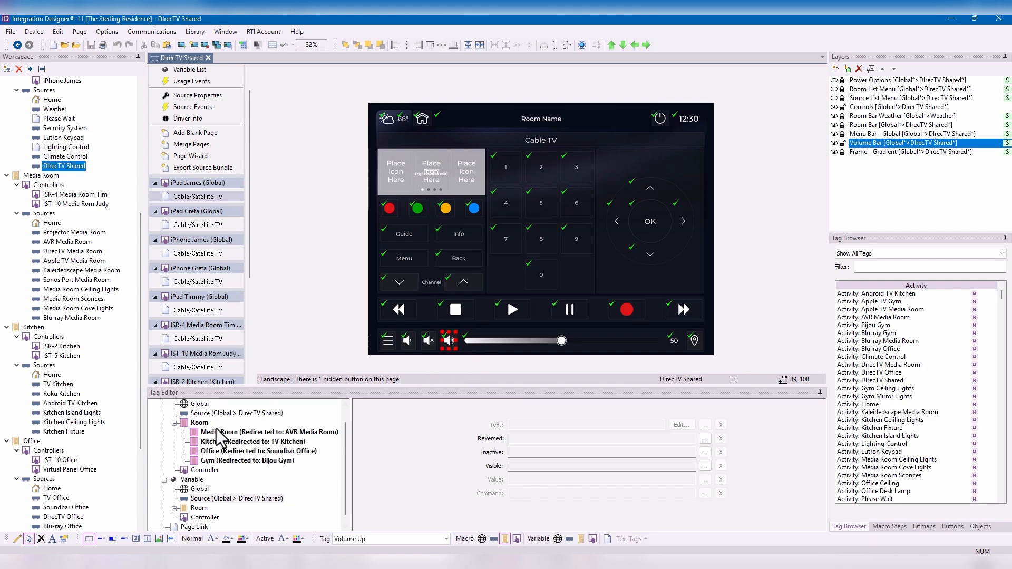
scroll(229, 430, "up", 1)
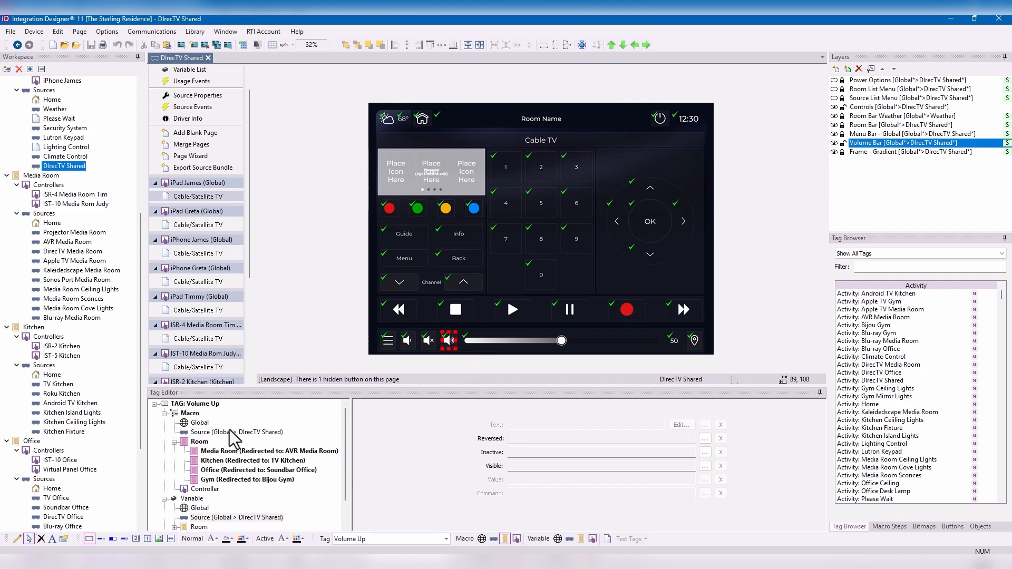
left_click(255, 452)
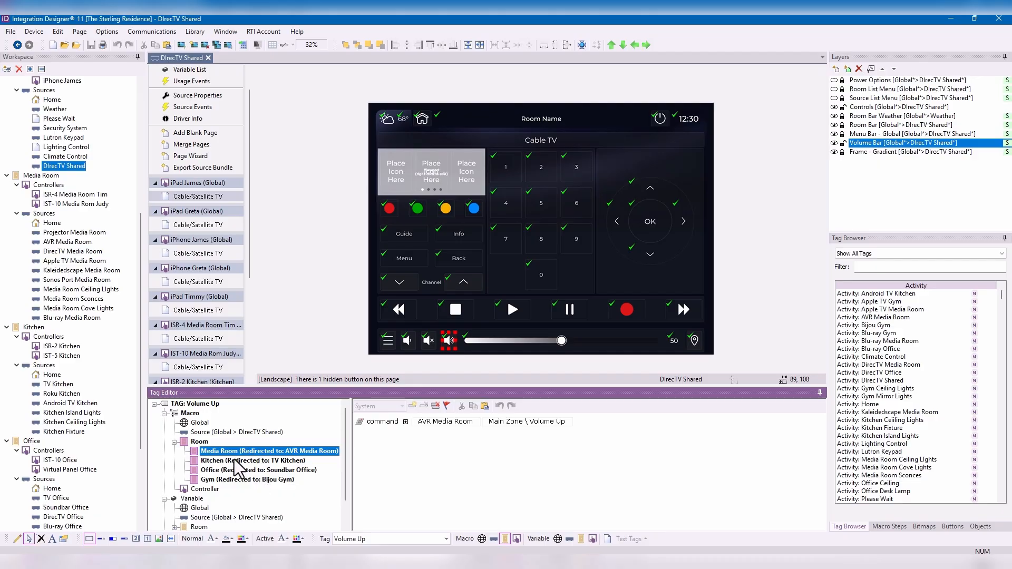
left_click(267, 461)
left_click(263, 470)
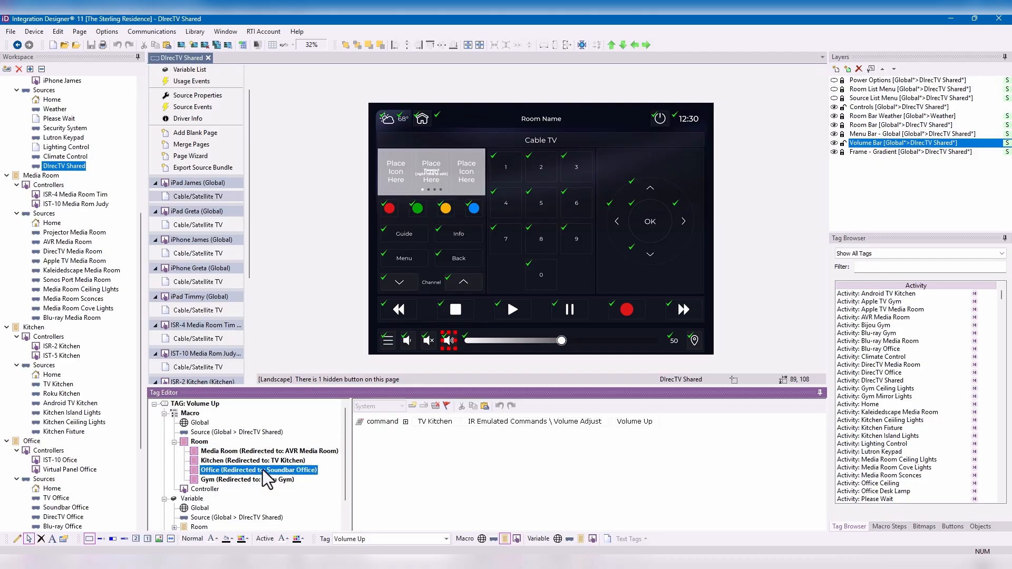
left_click(268, 480)
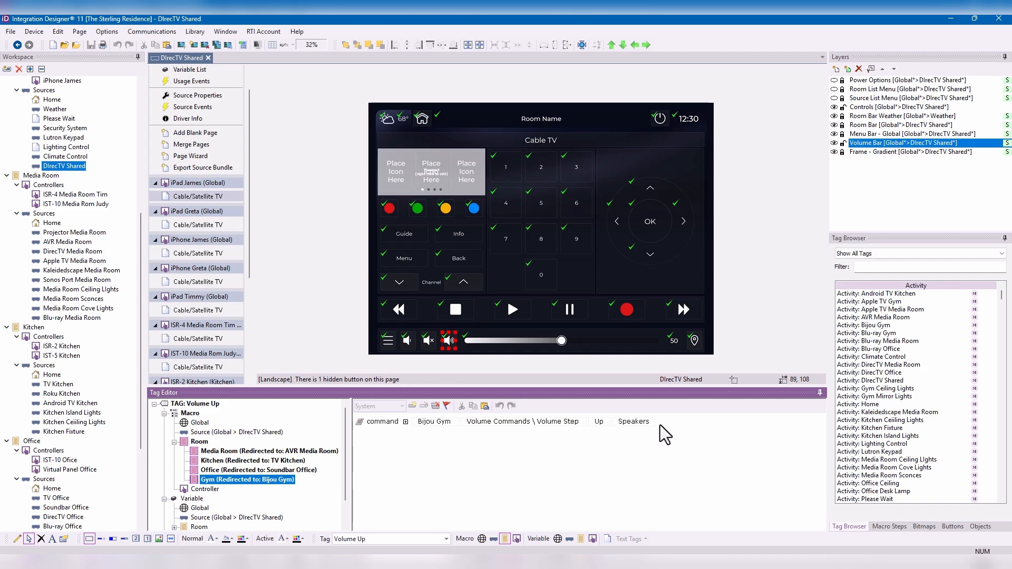
- On the Apple TV Gym page of the ISR-2, set the Volume Up tag's Bijou Gym command output to Headphones
scroll(133, 378, "down", 5)
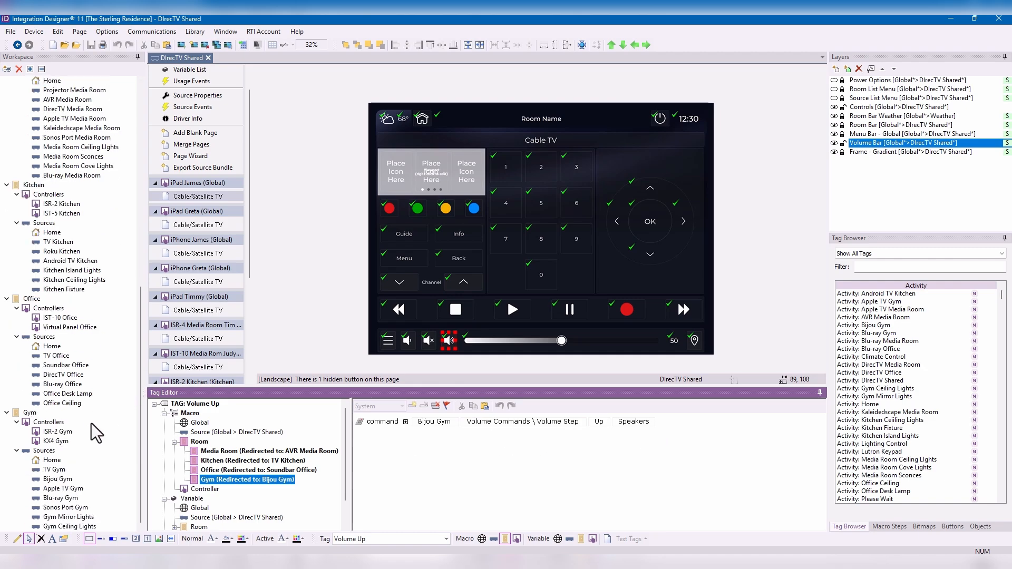
left_click(62, 488)
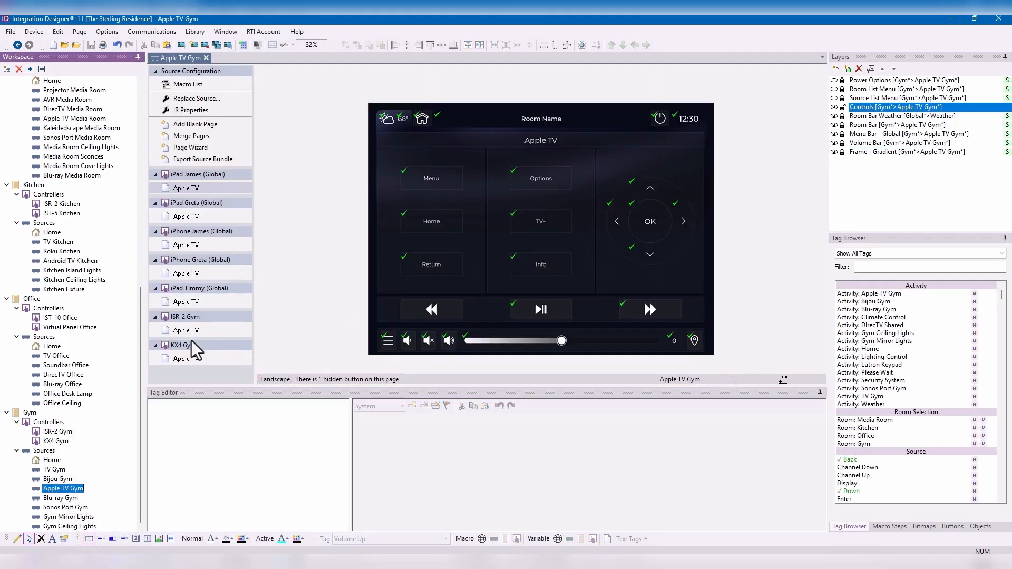
left_click(198, 330)
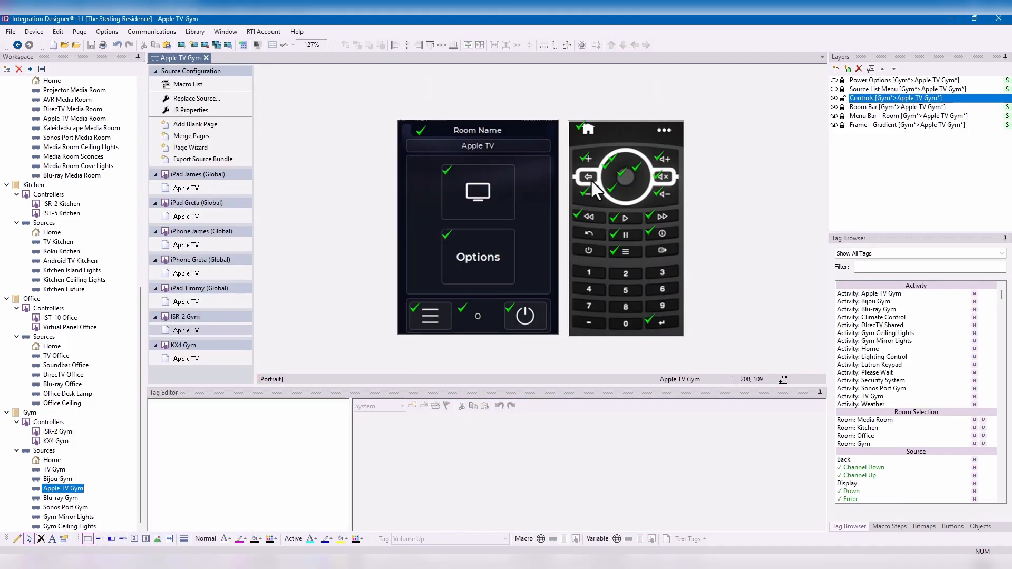
left_click(664, 159)
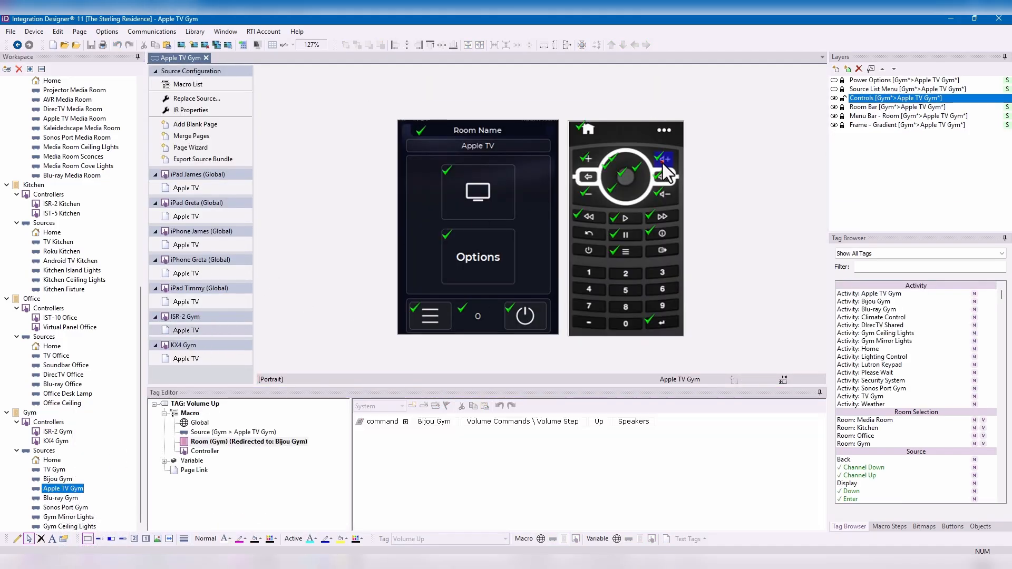
left_click(644, 431)
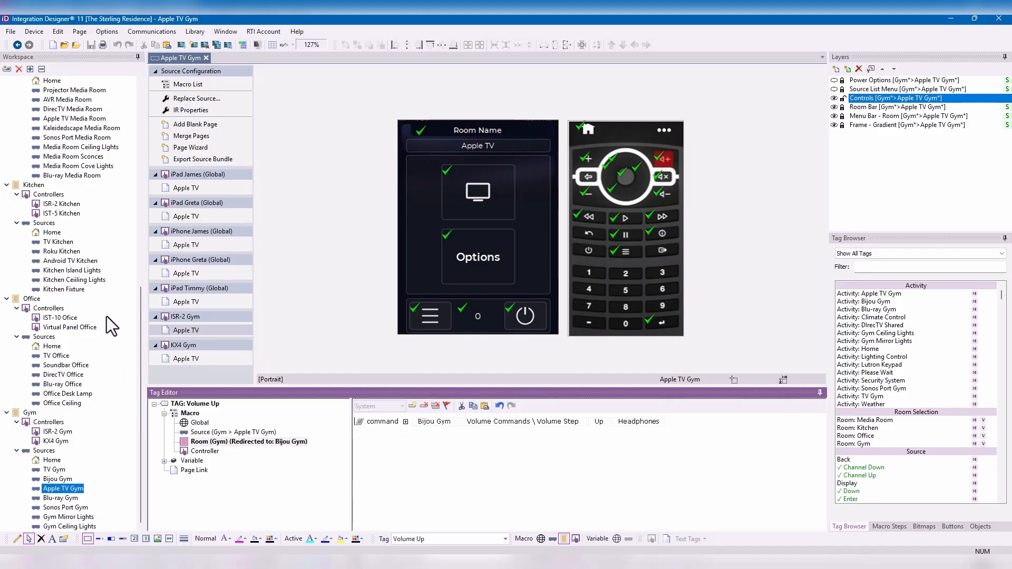
- From the global DIrecTV Shared source, set the Gym room's Volume Up command output back to Speakers
scroll(92, 176, "up", 13)
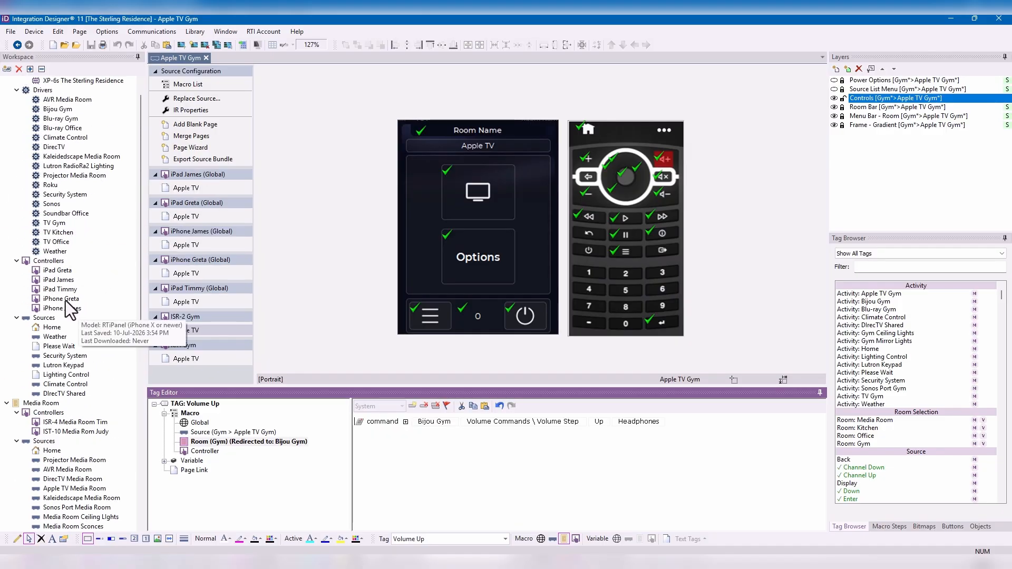
double_click(80, 393)
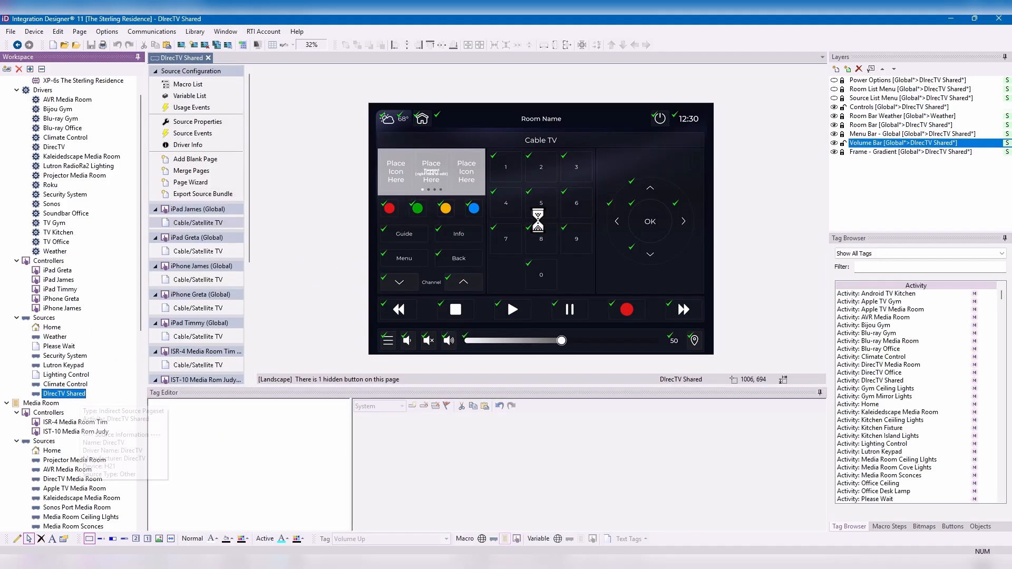
left_click(446, 343)
left_click(248, 480)
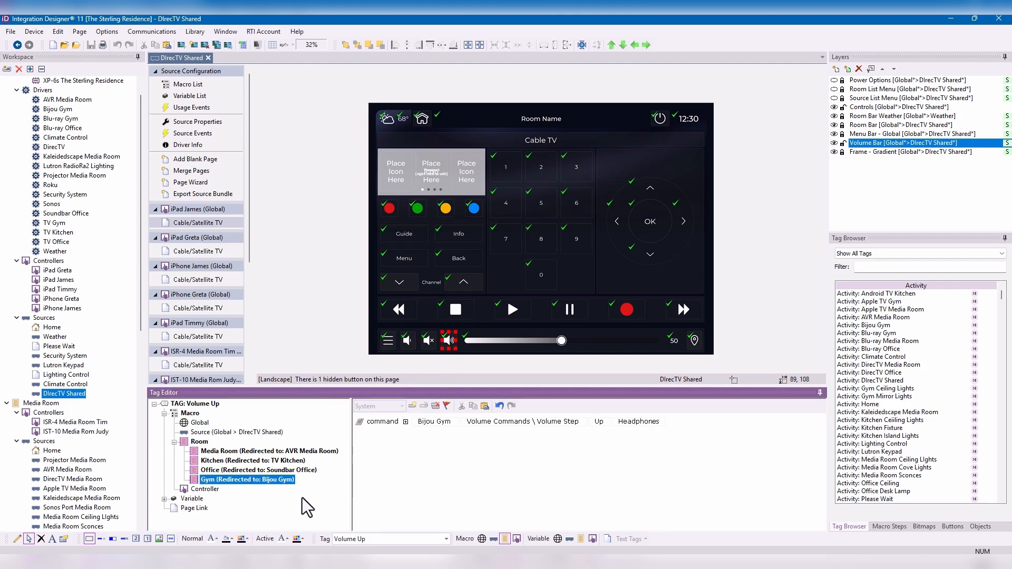
left_click(654, 422)
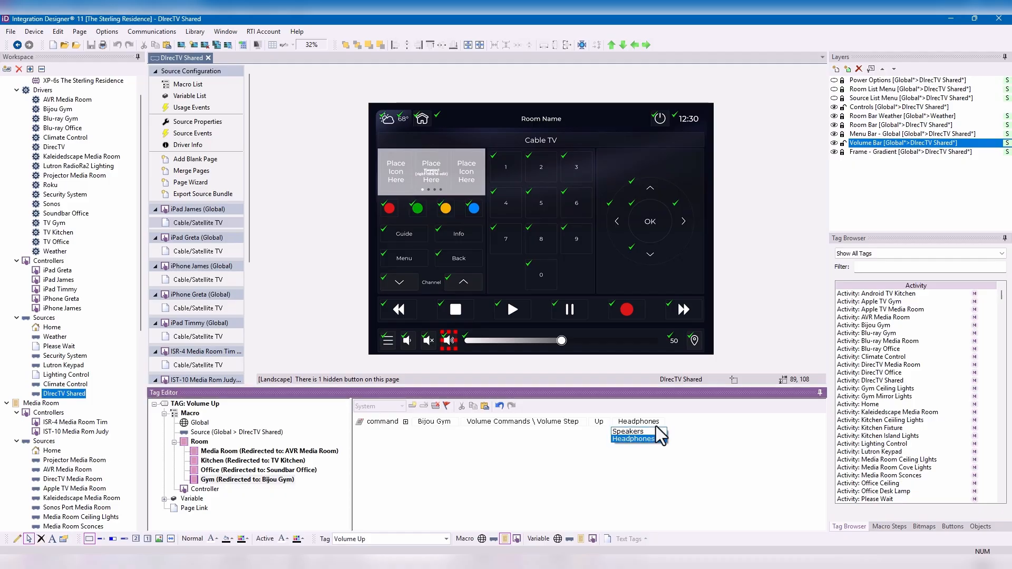
left_click(656, 432)
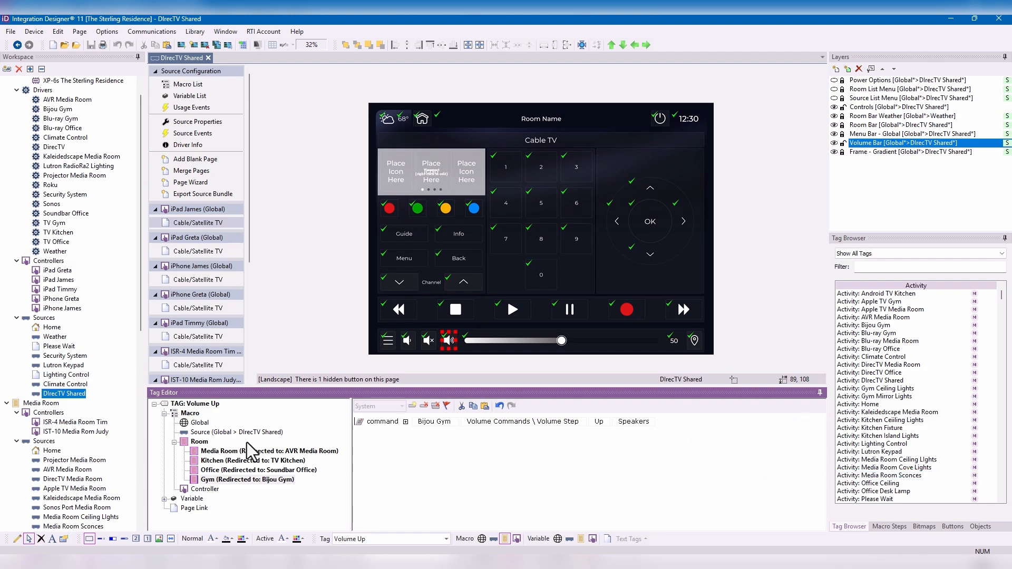
- Compare the Volume Up tag's source macro with the Play tag's global, source, room and controller macros on the IST-10 Media Room page
left_click(227, 427)
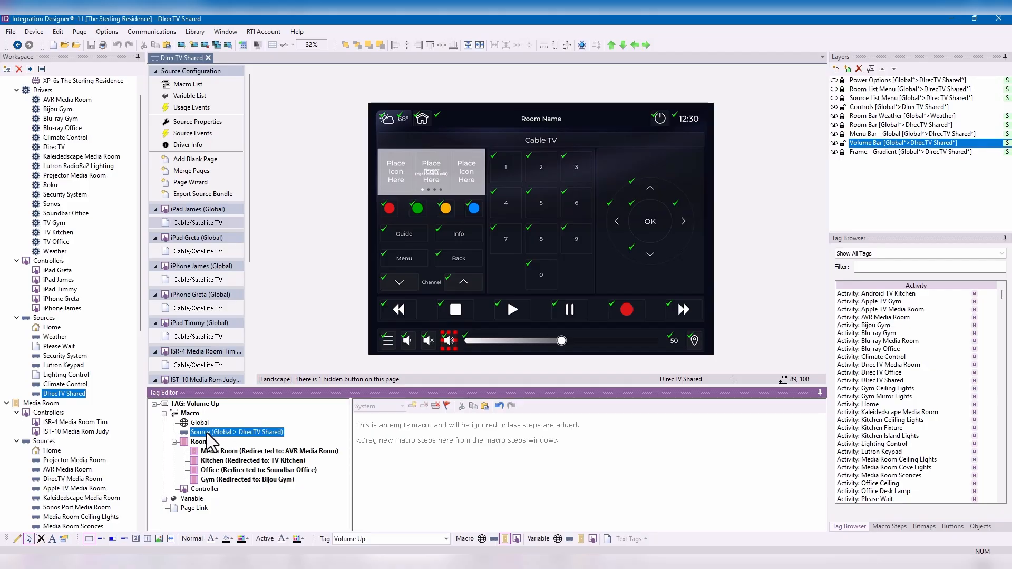
scroll(216, 343, "down", 1)
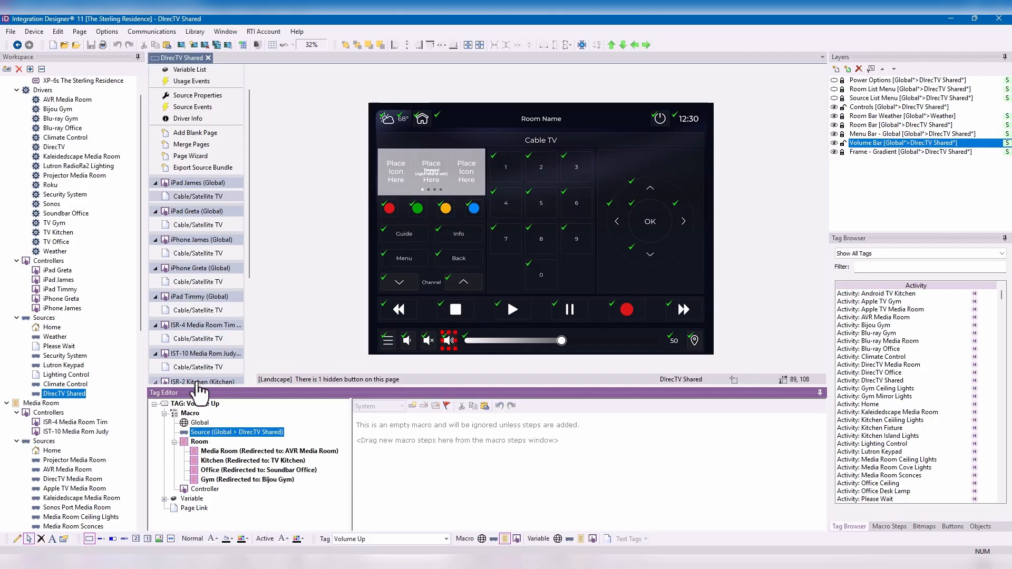
left_click(200, 371)
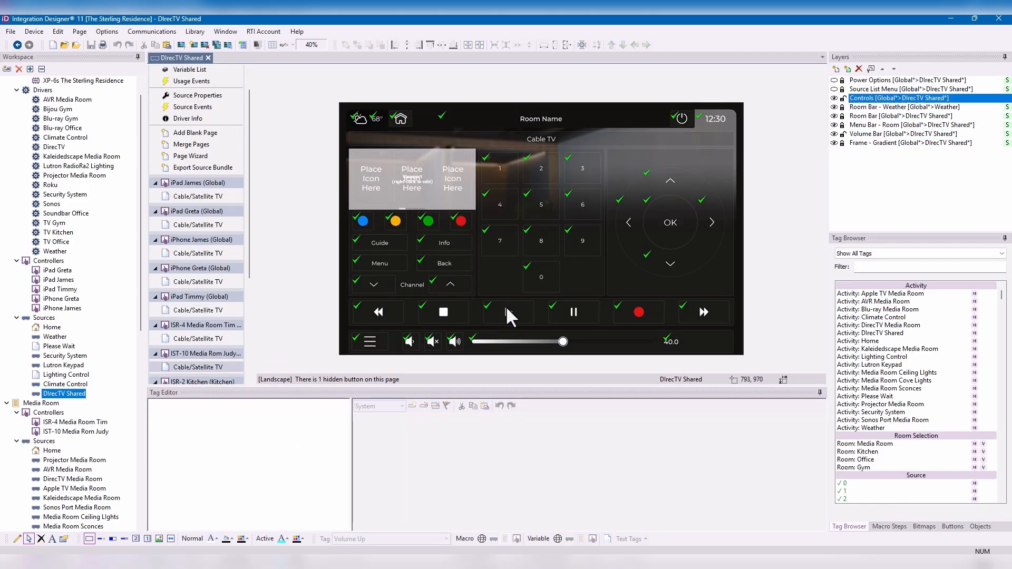
left_click(506, 307)
left_click(208, 430)
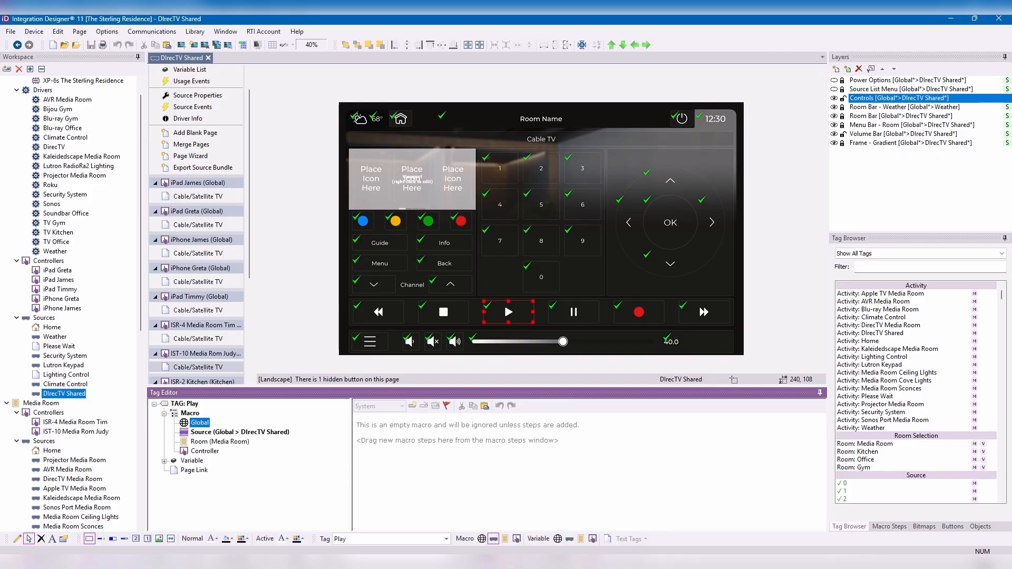
left_click(280, 432)
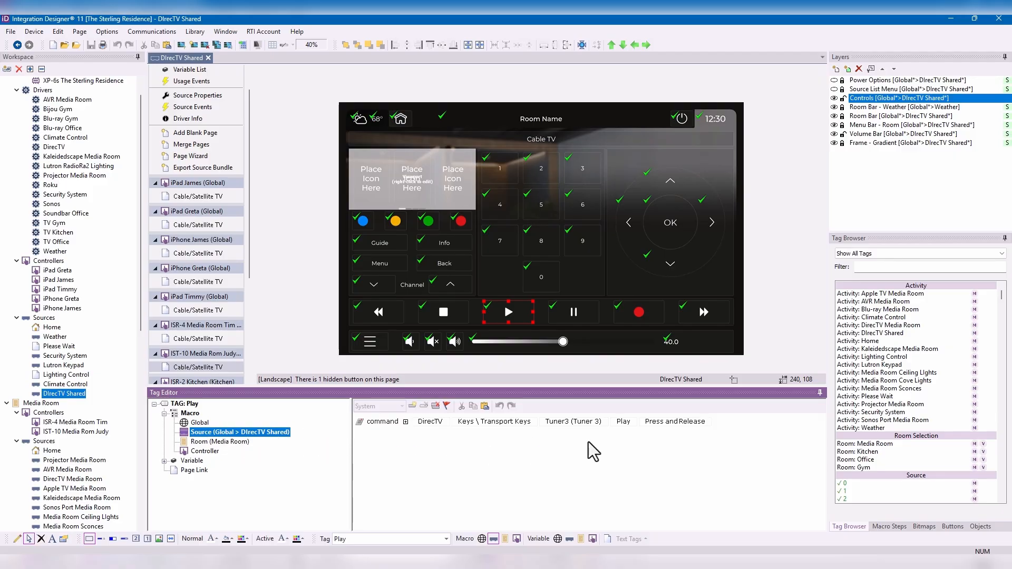
left_click(227, 442)
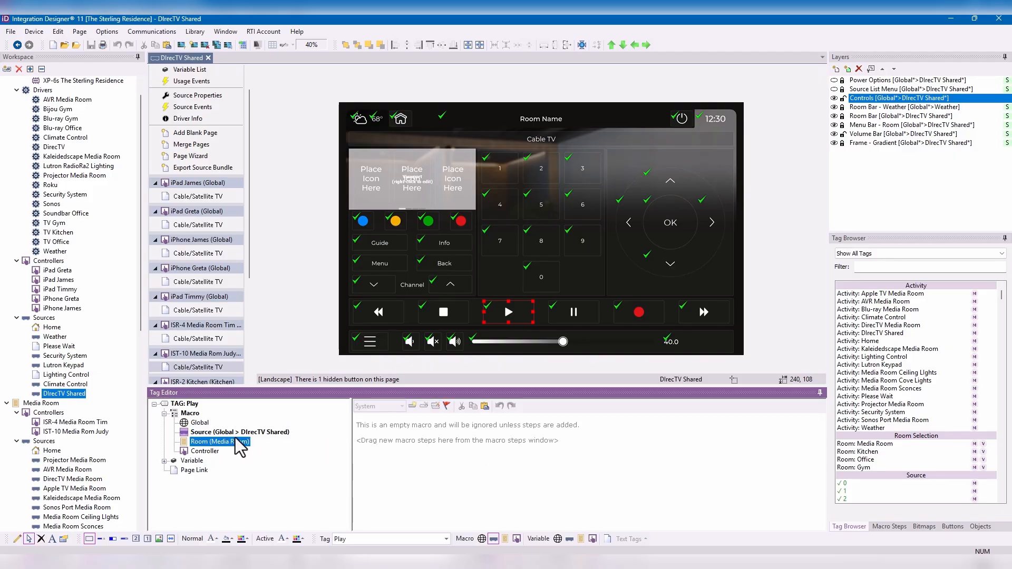
left_click(207, 452)
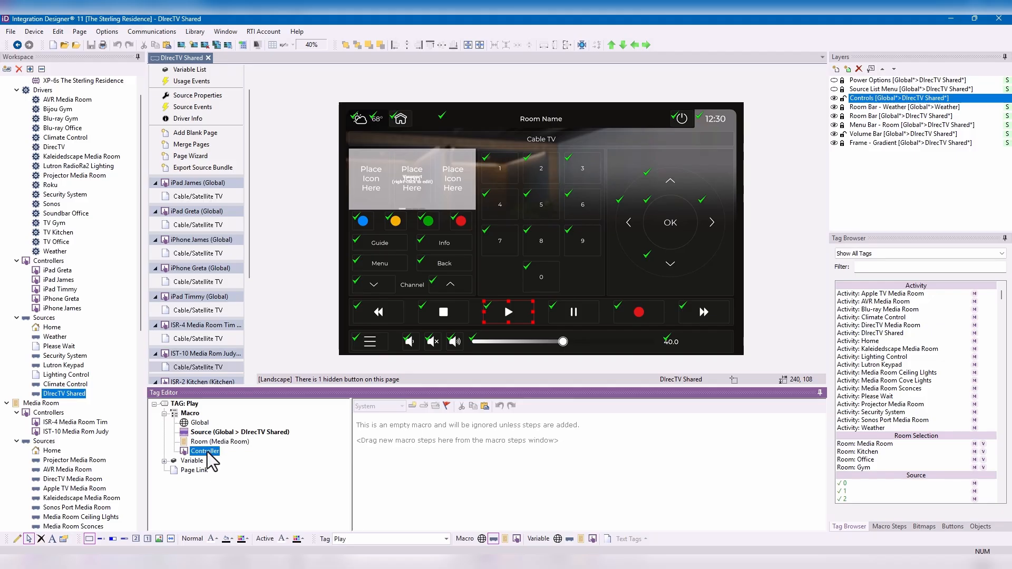